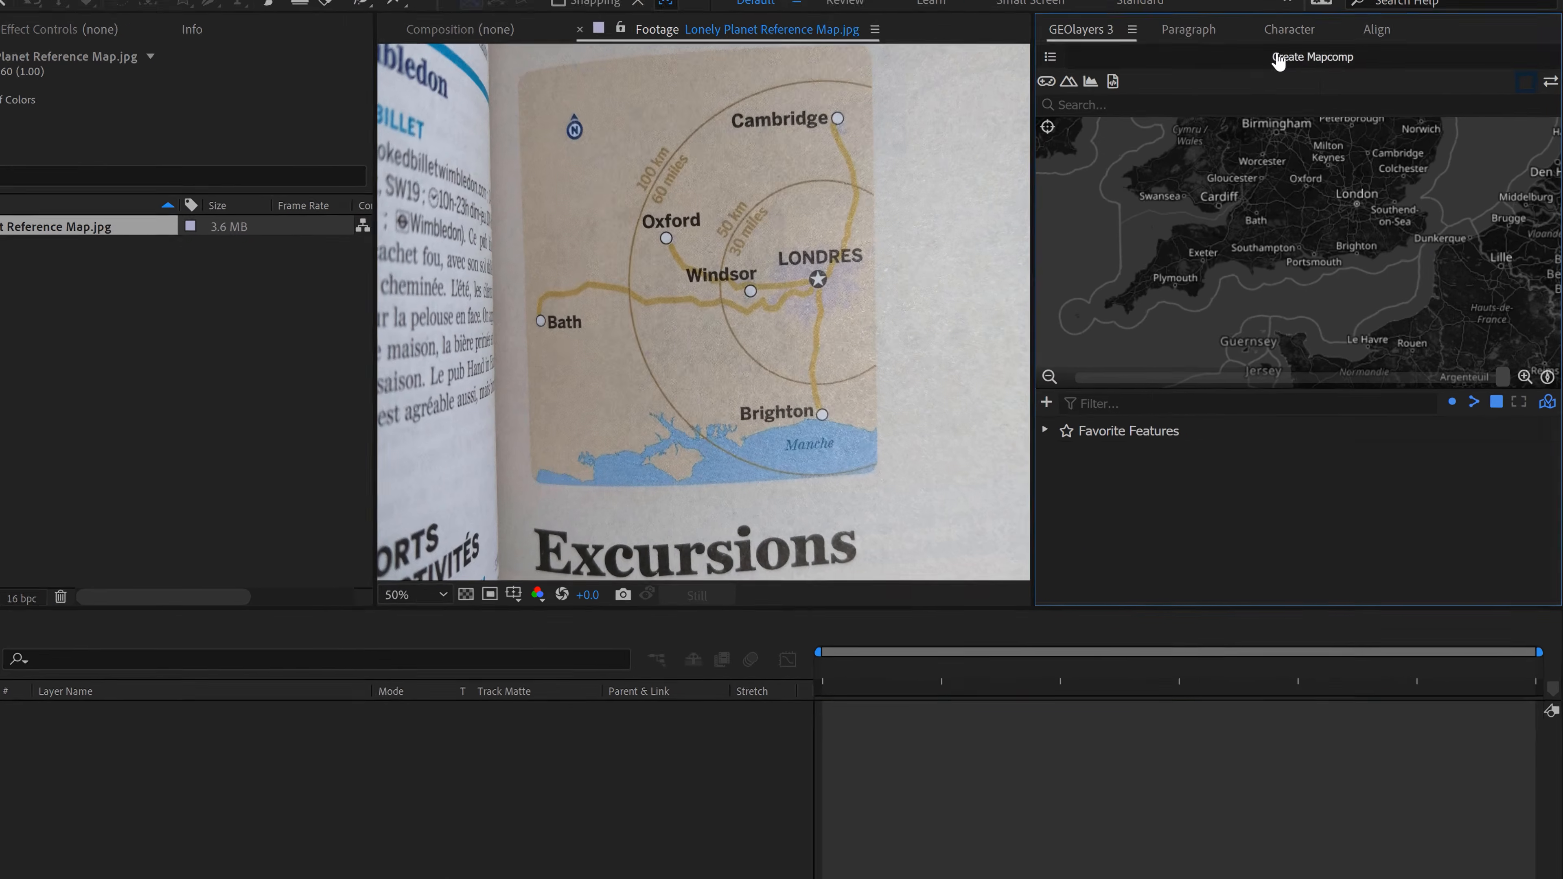
# Step: Start a new mapcomp and name it Lonely Planet Excursions
pyautogui.click(1324, 88)
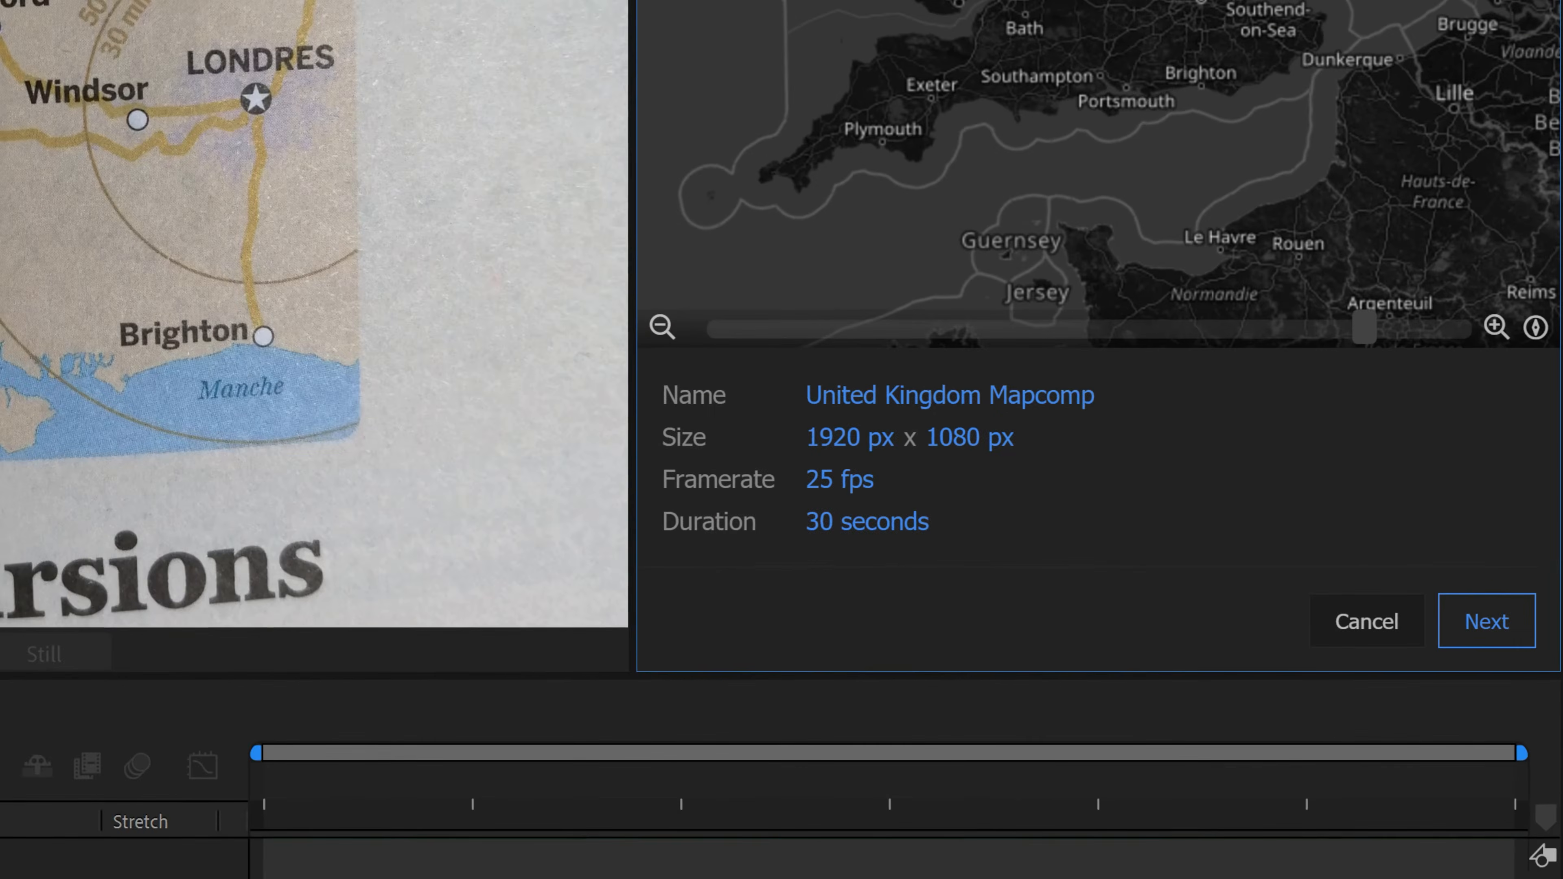
pyautogui.click(892, 407)
pyautogui.write('Lonelyp')
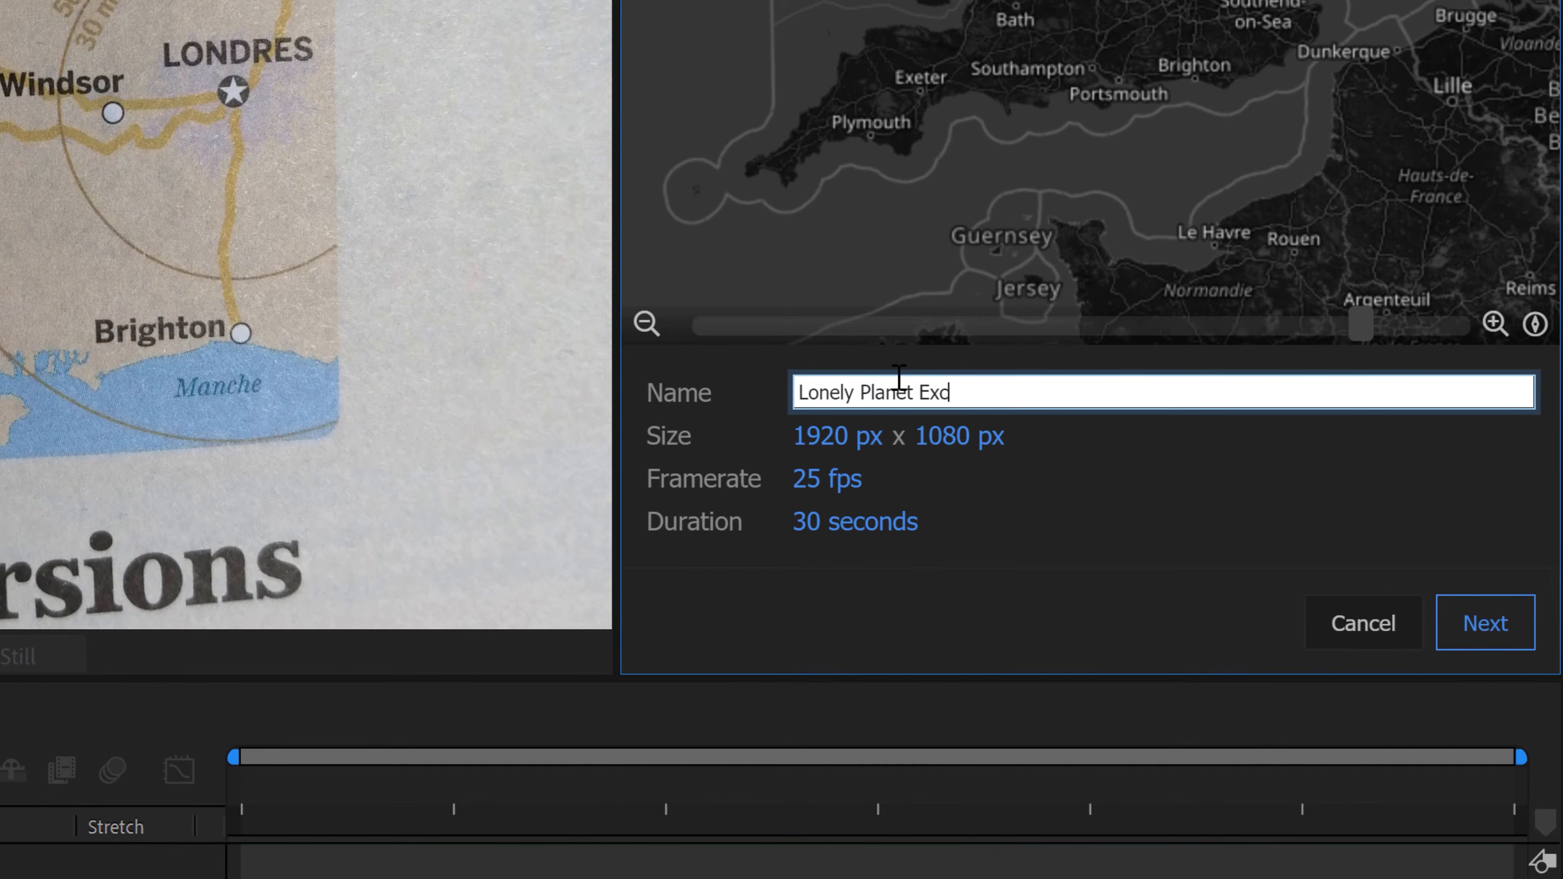
pyautogui.write('lanet Excursions')
pyautogui.press('Tab')
# Step: Set the mapcomp's size to 3840 x 2160 px, its framerate to 24 fps and its duration to 10 seconds
pyautogui.write('3')
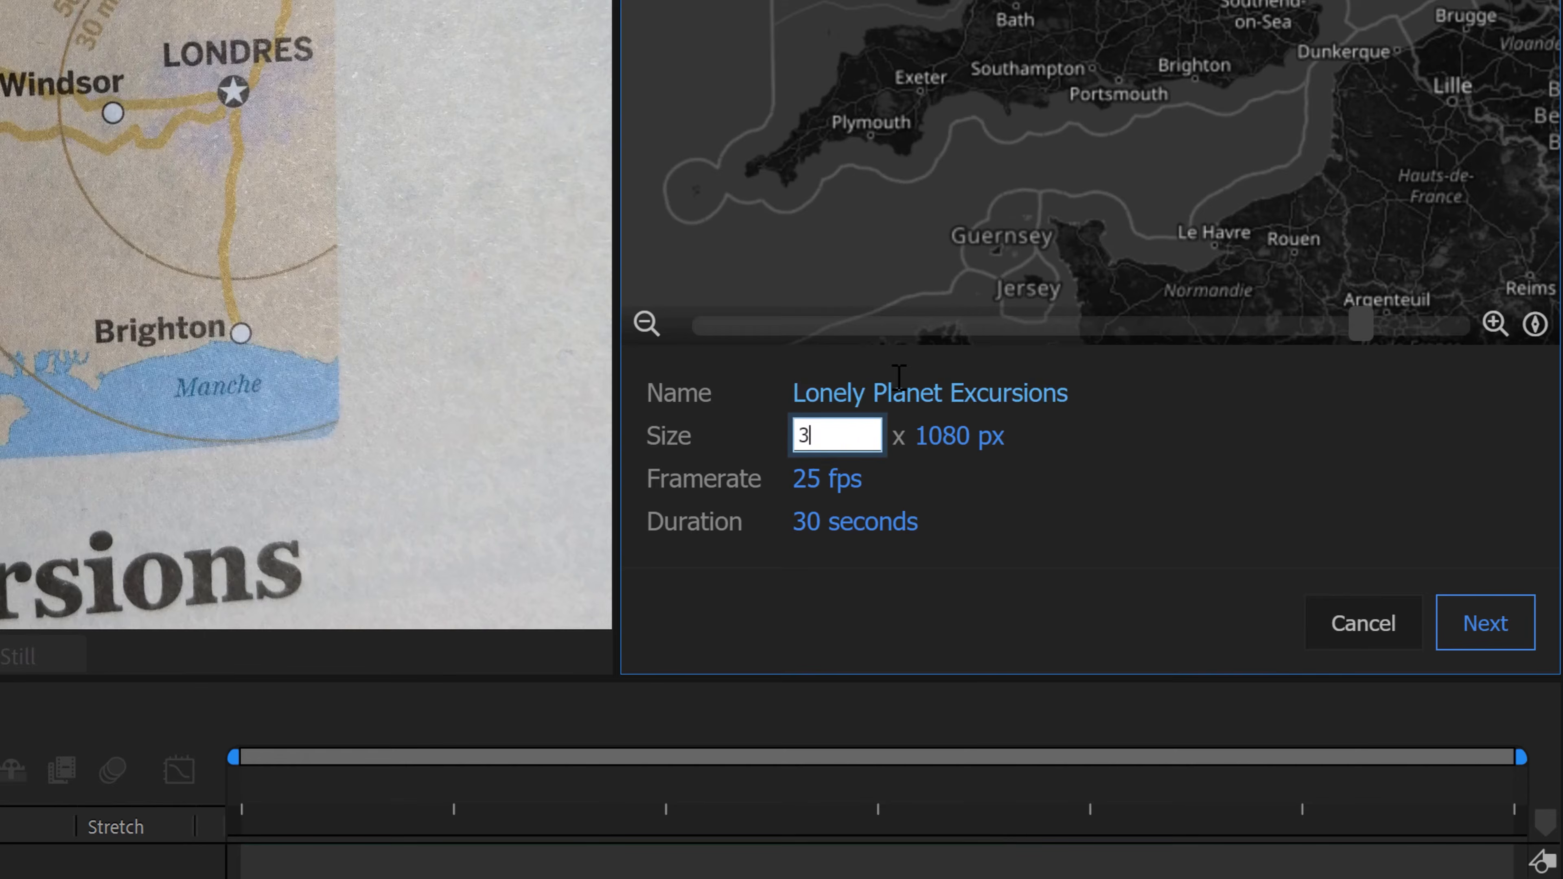
pyautogui.press('Tab')
pyautogui.write('21')
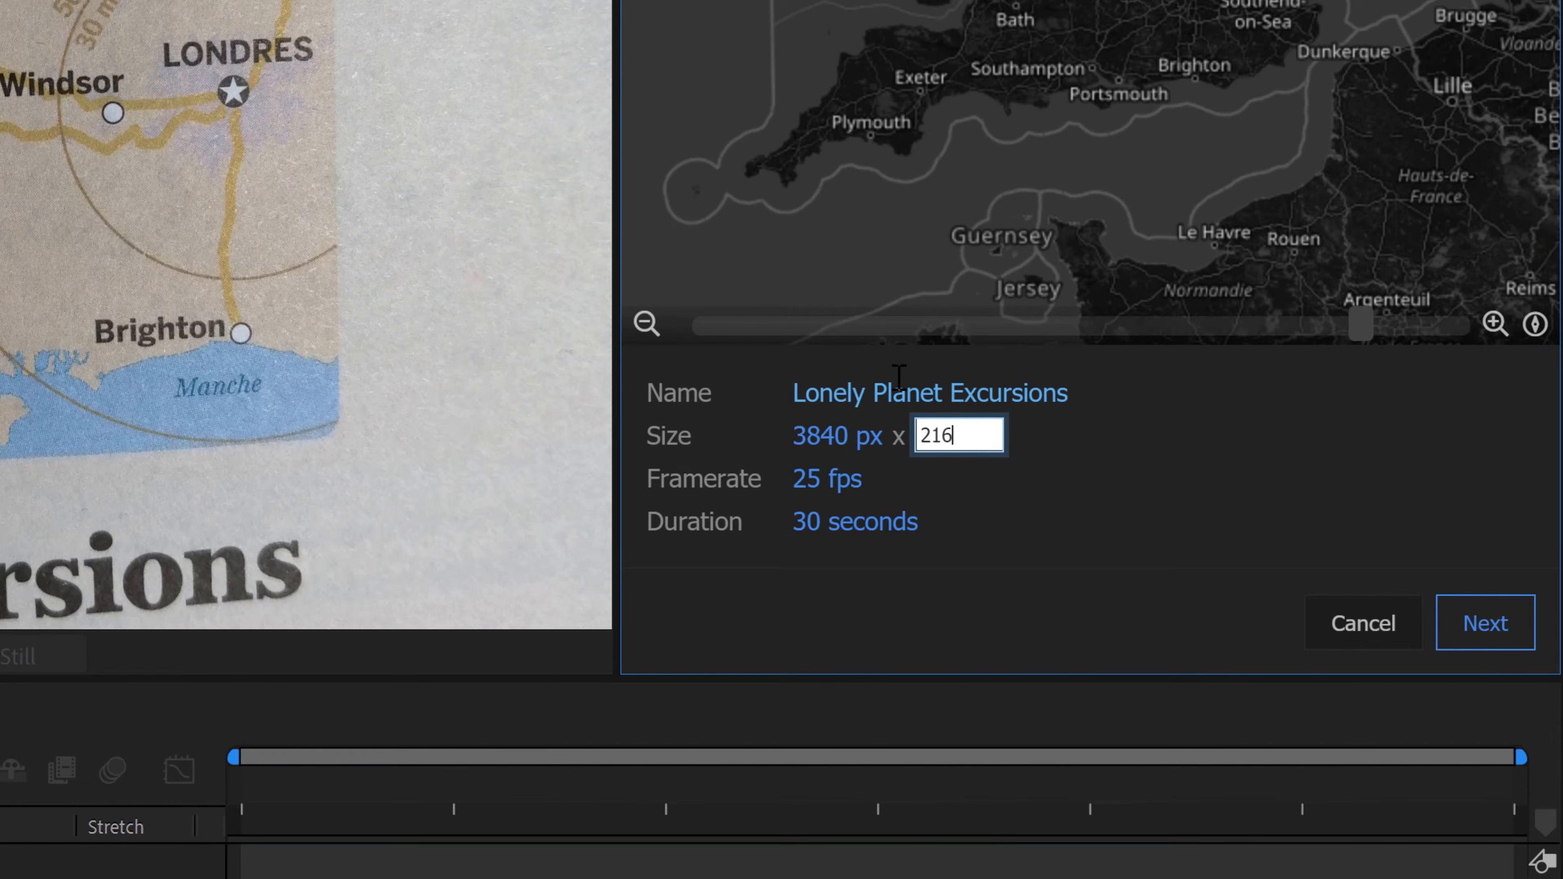
pyautogui.write('60')
pyautogui.press('Tab')
pyautogui.press('Tab')
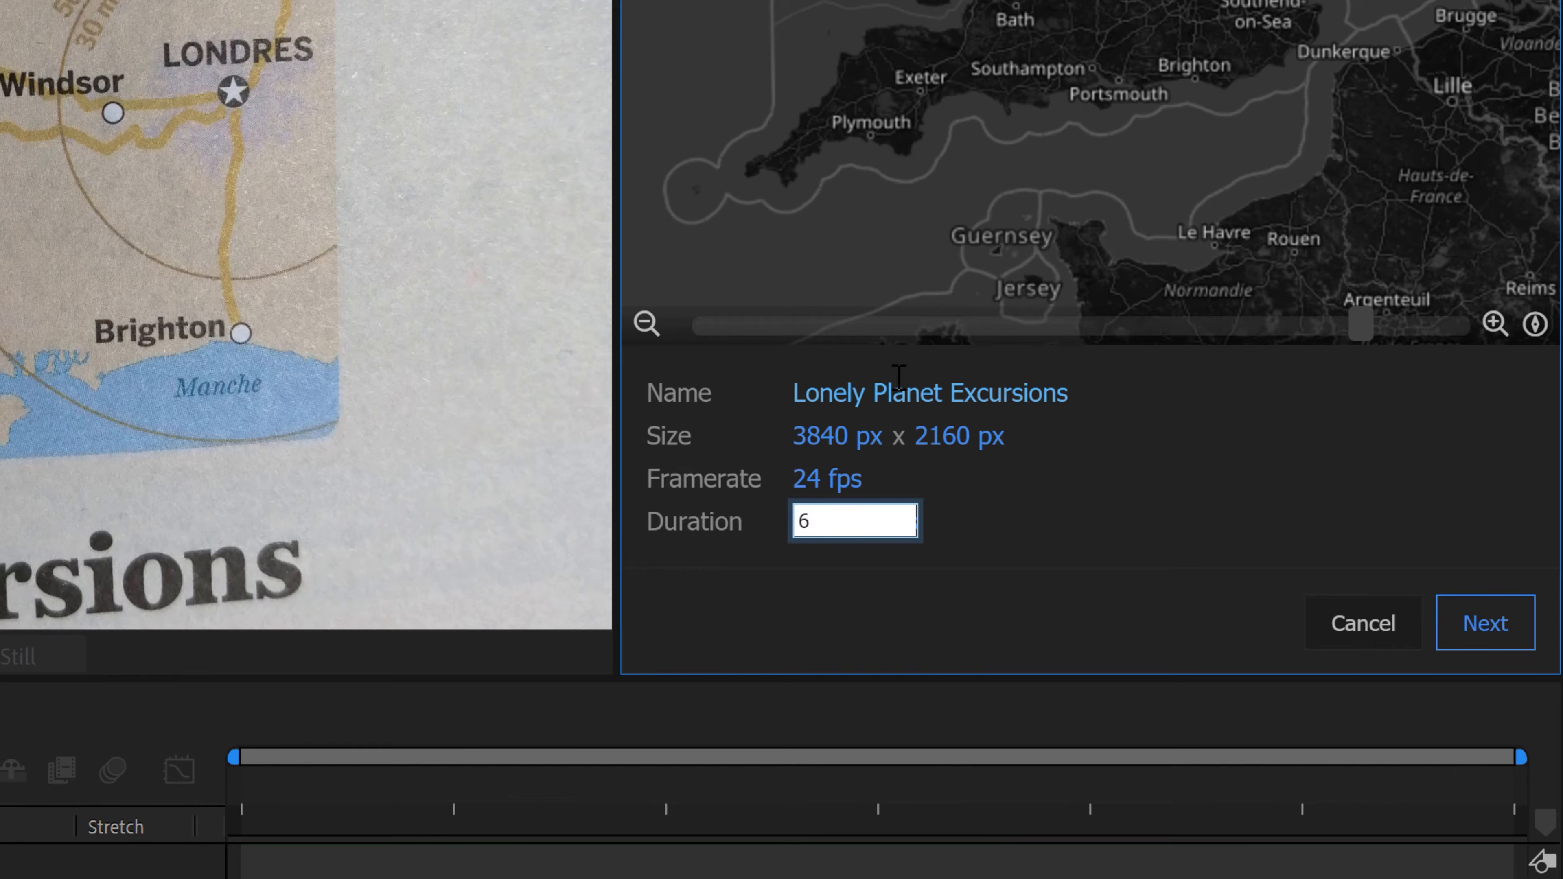
pyautogui.press('BackSpace')
pyautogui.write('10')
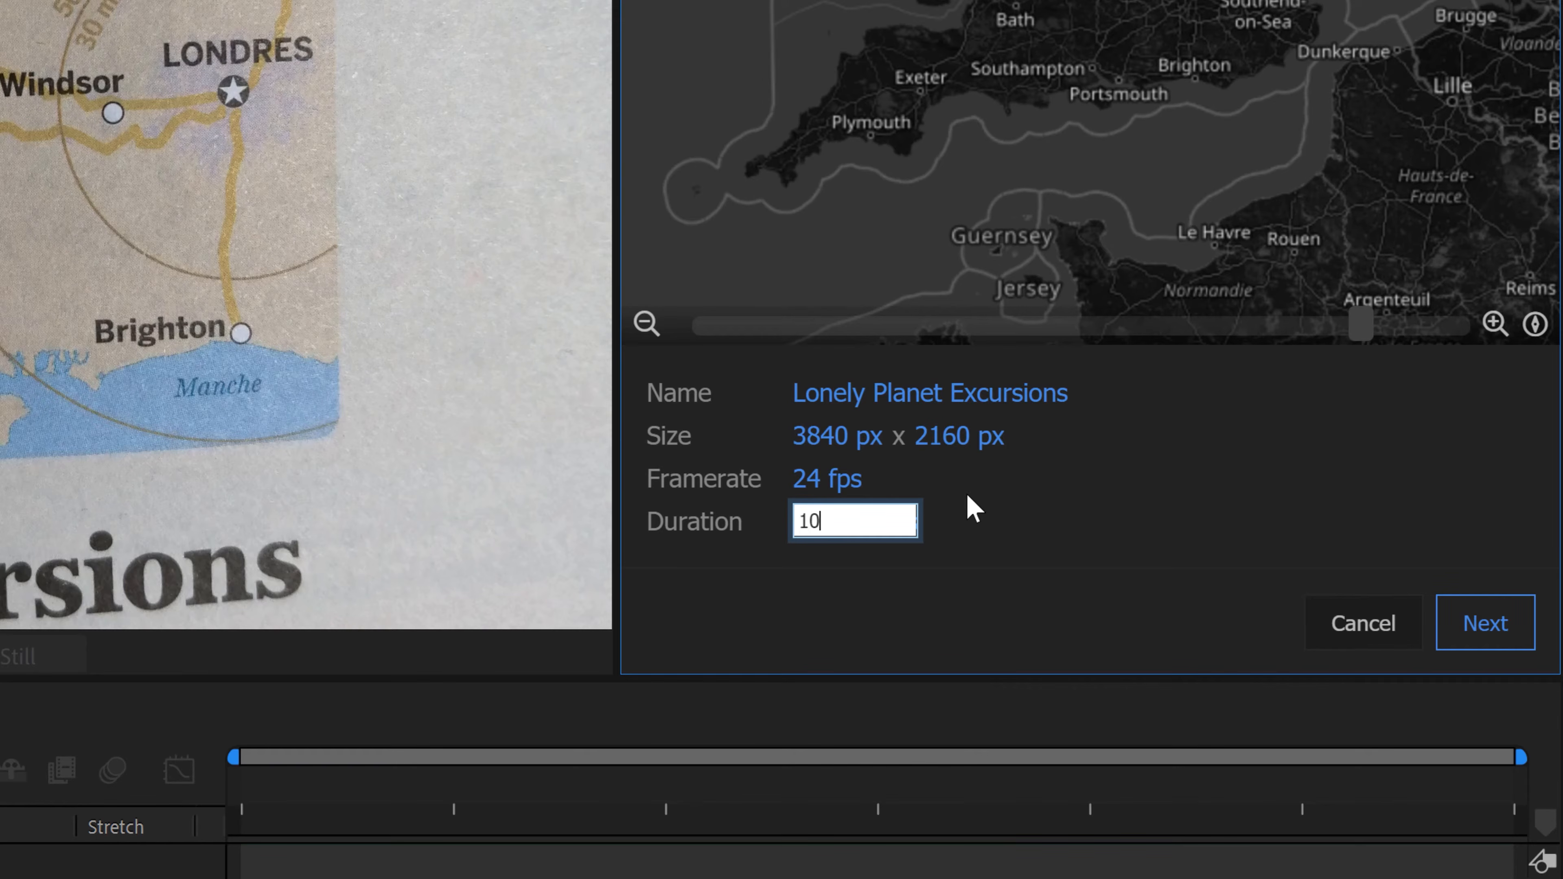
# Step: Choose the Bing Aerial map style and create the mapcomp
pyautogui.click(1485, 627)
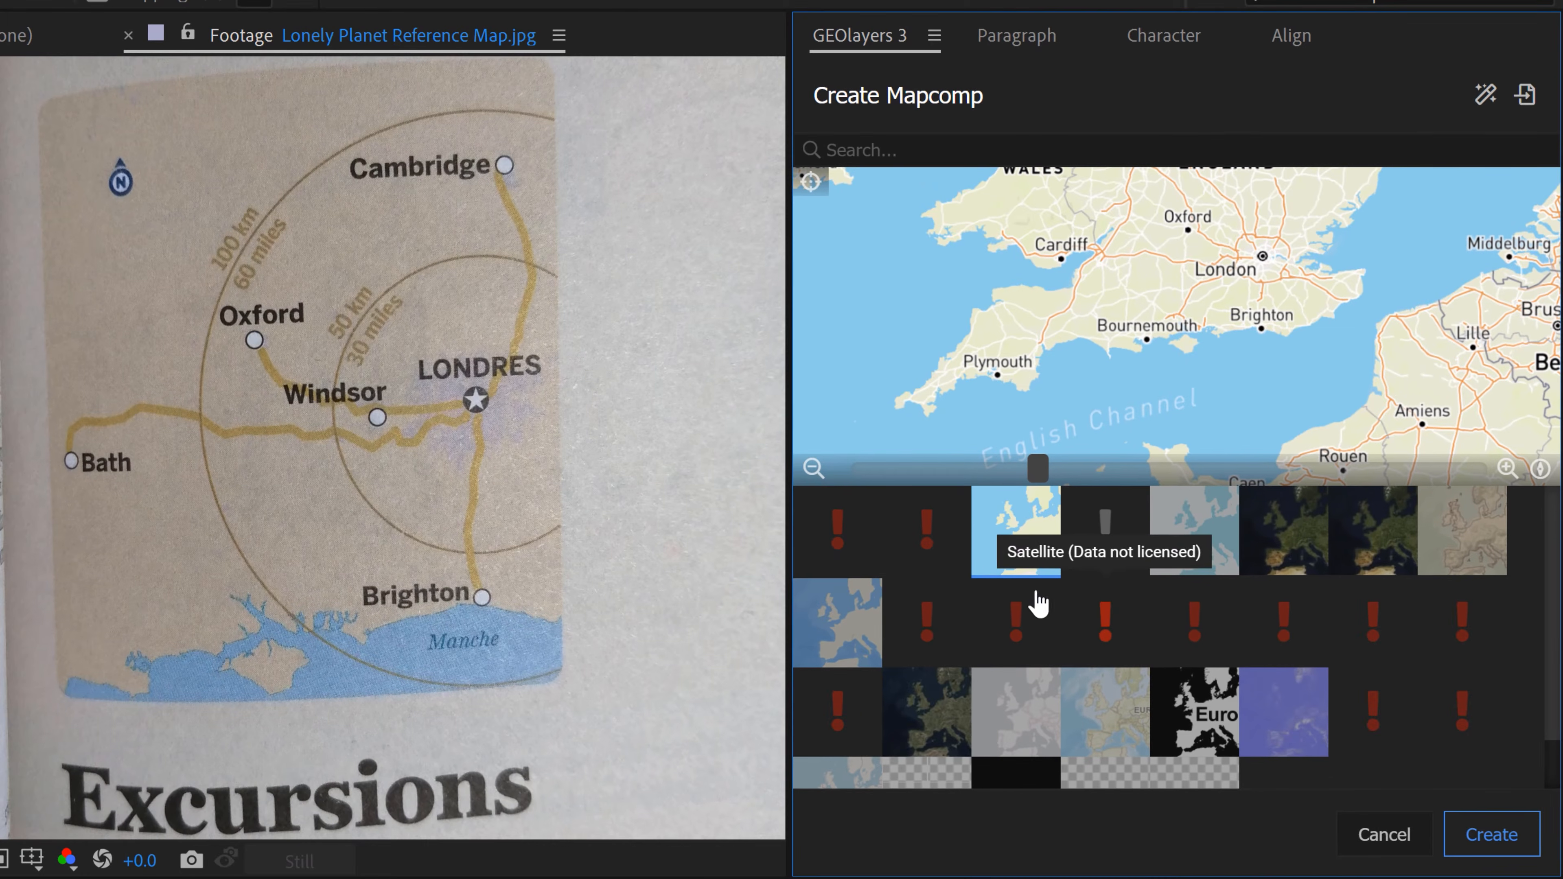
pyautogui.click(941, 721)
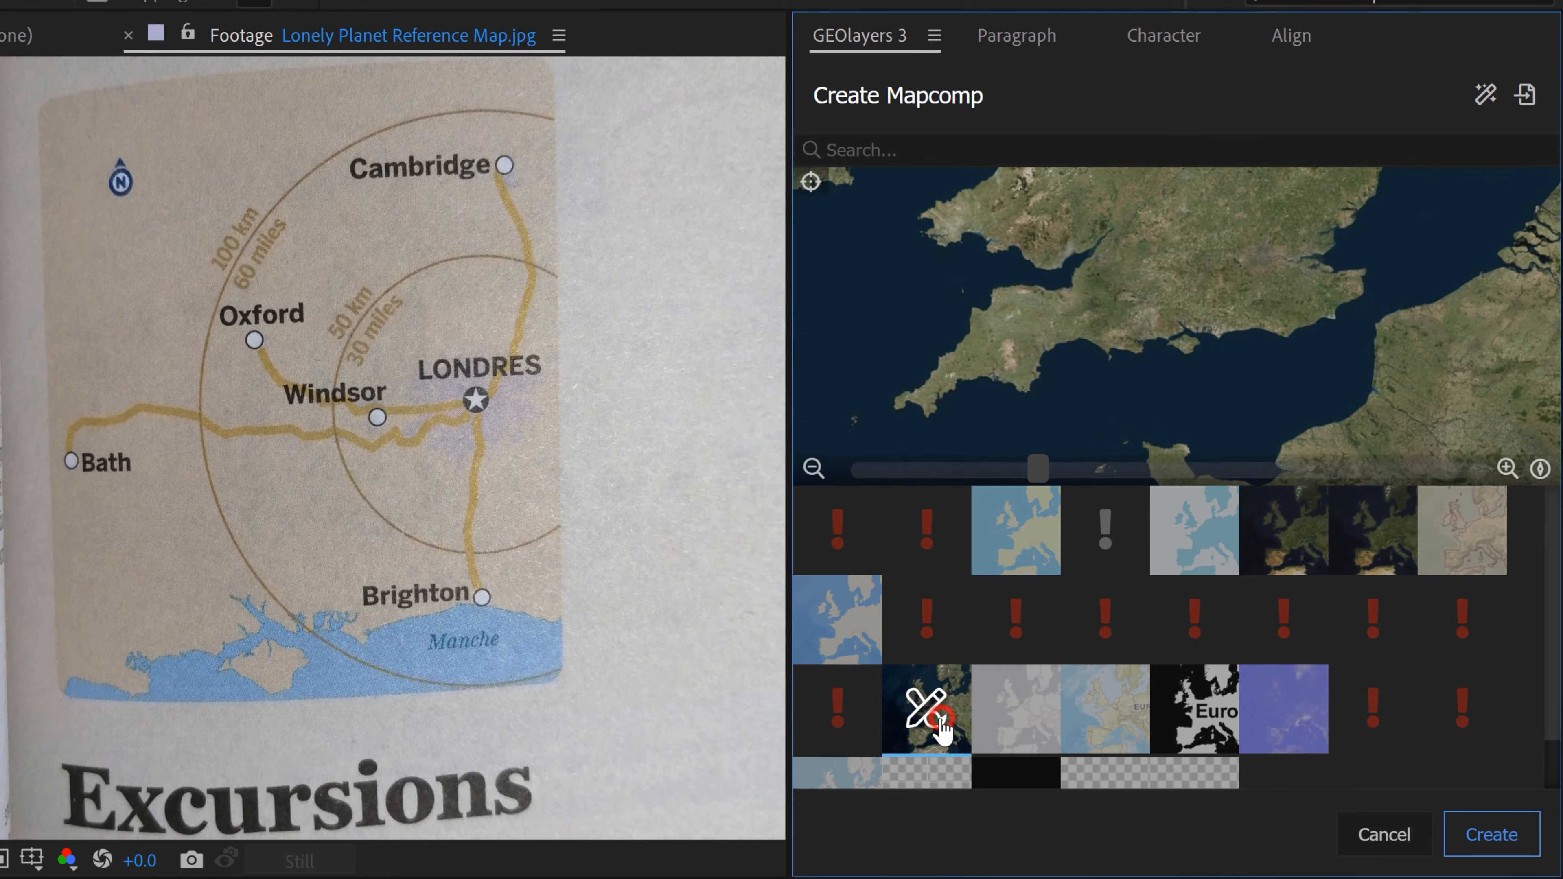
pyautogui.click(1490, 837)
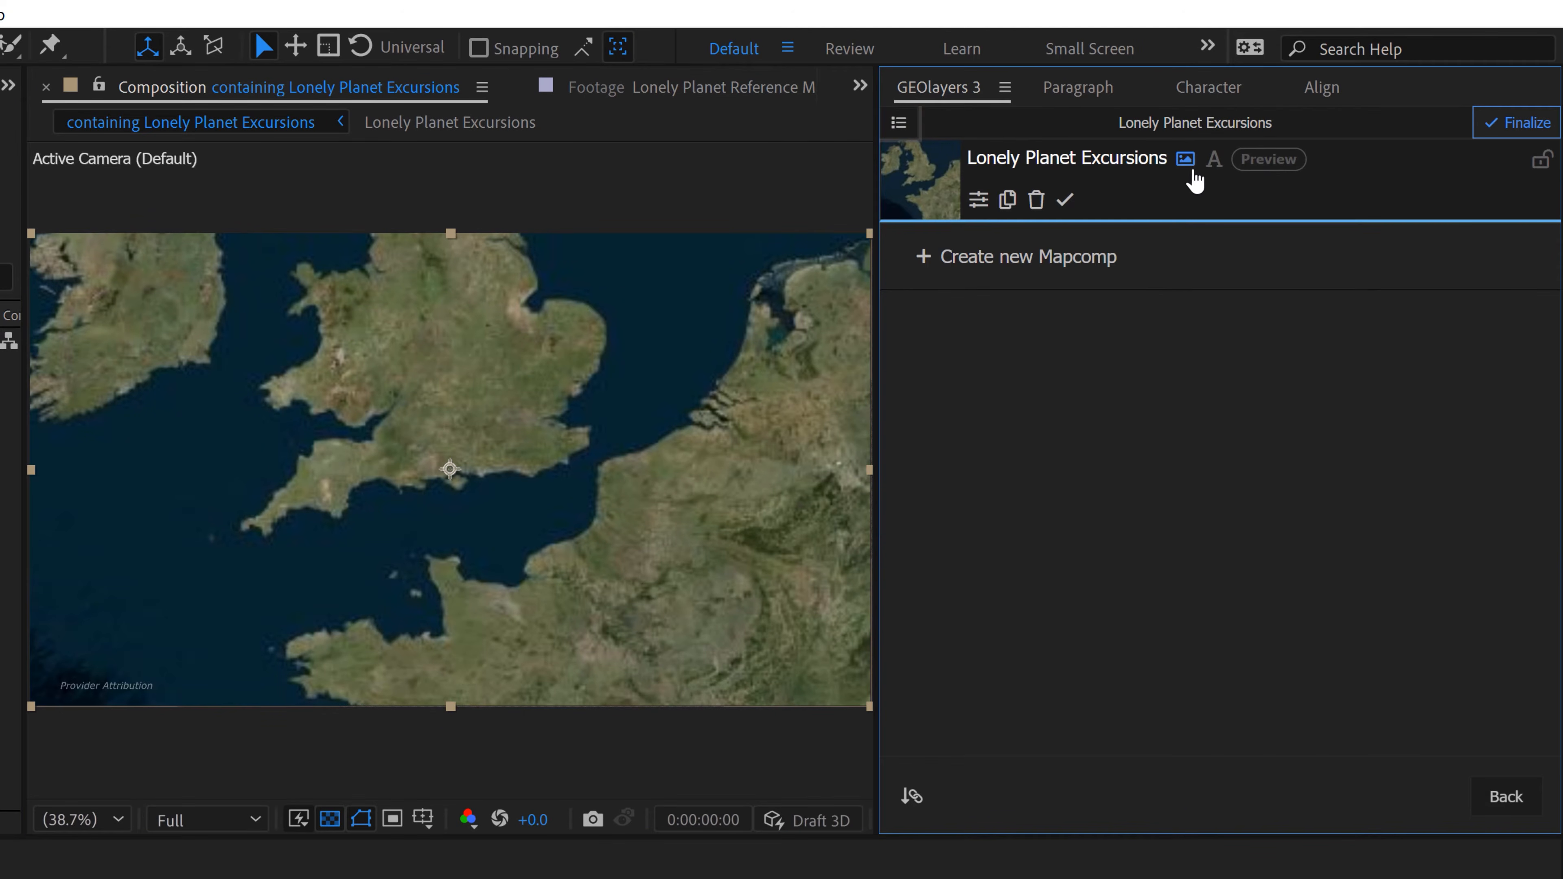
# Step: Disable the Lonely Planet Excursions mapcomp's imagery and turn off the transparency grid in the composition view
pyautogui.click(1186, 161)
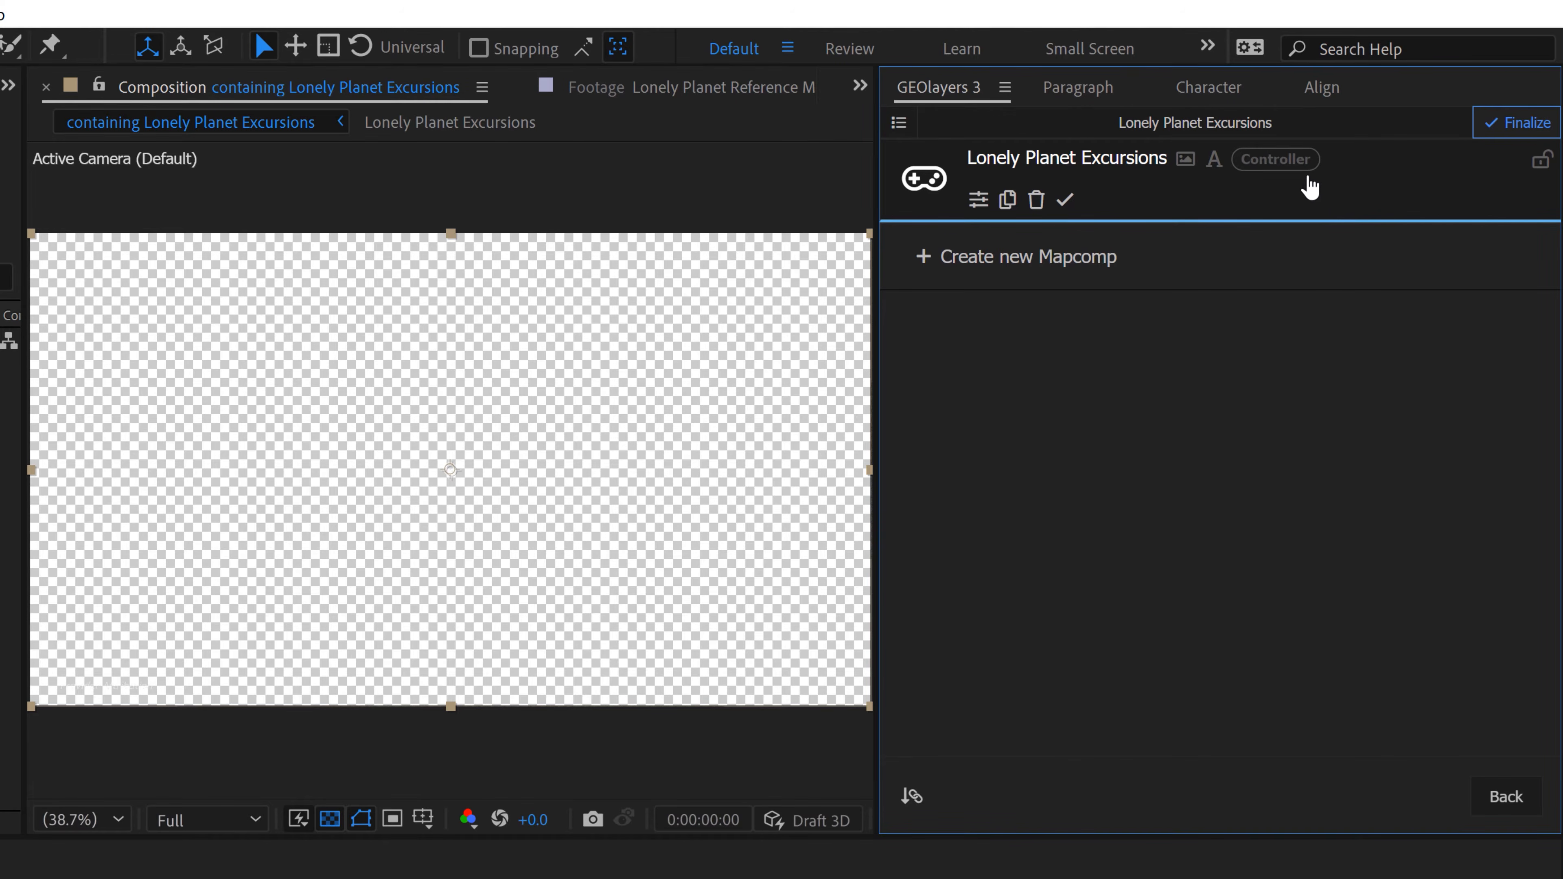
pyautogui.click(983, 162)
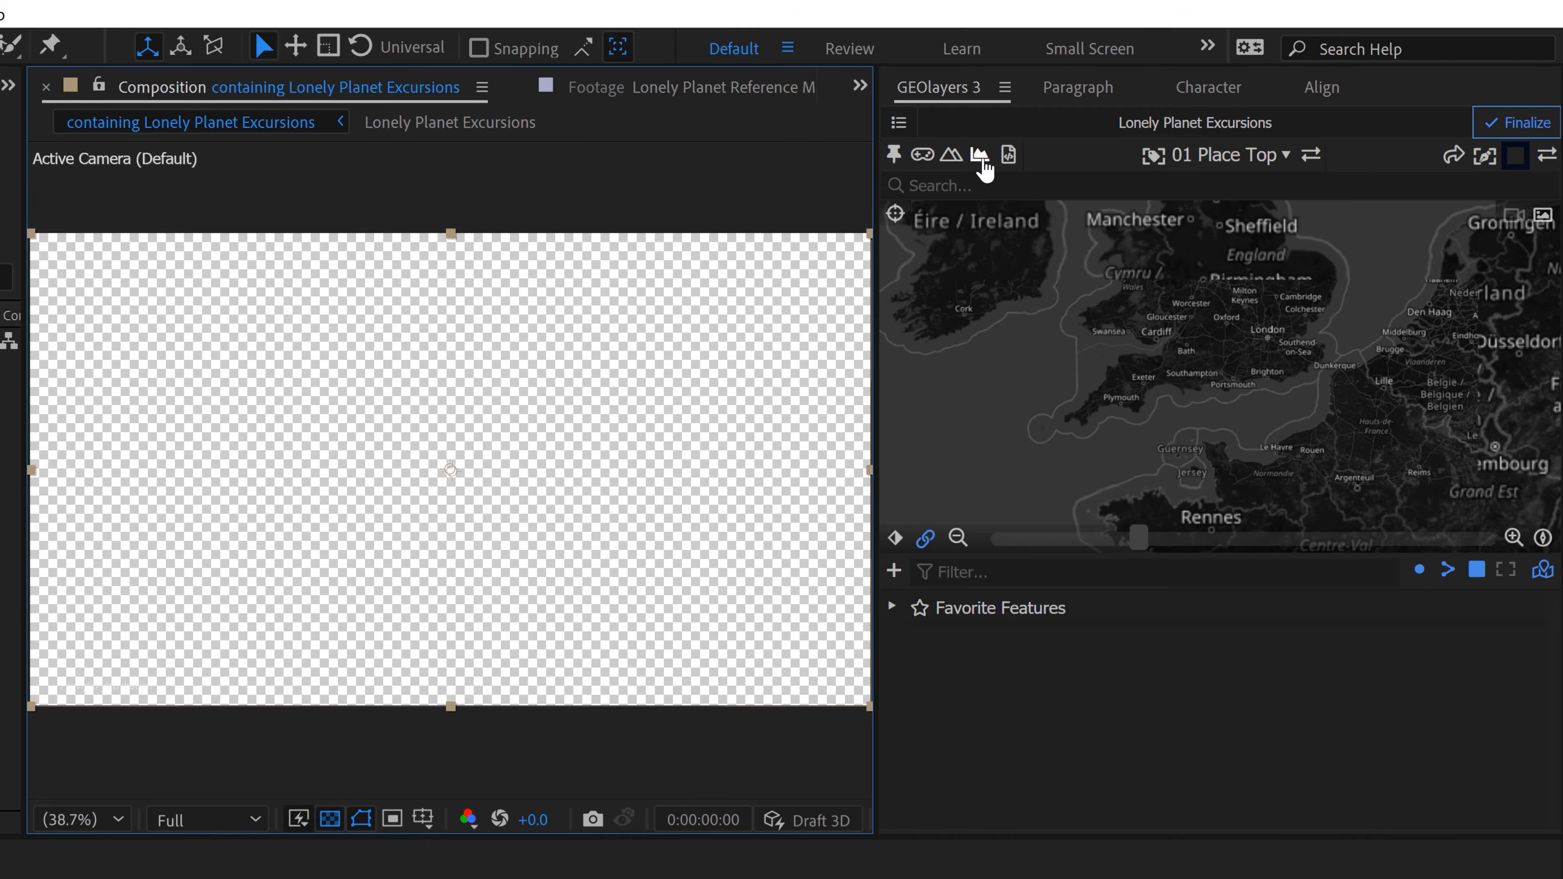
pyautogui.click(331, 820)
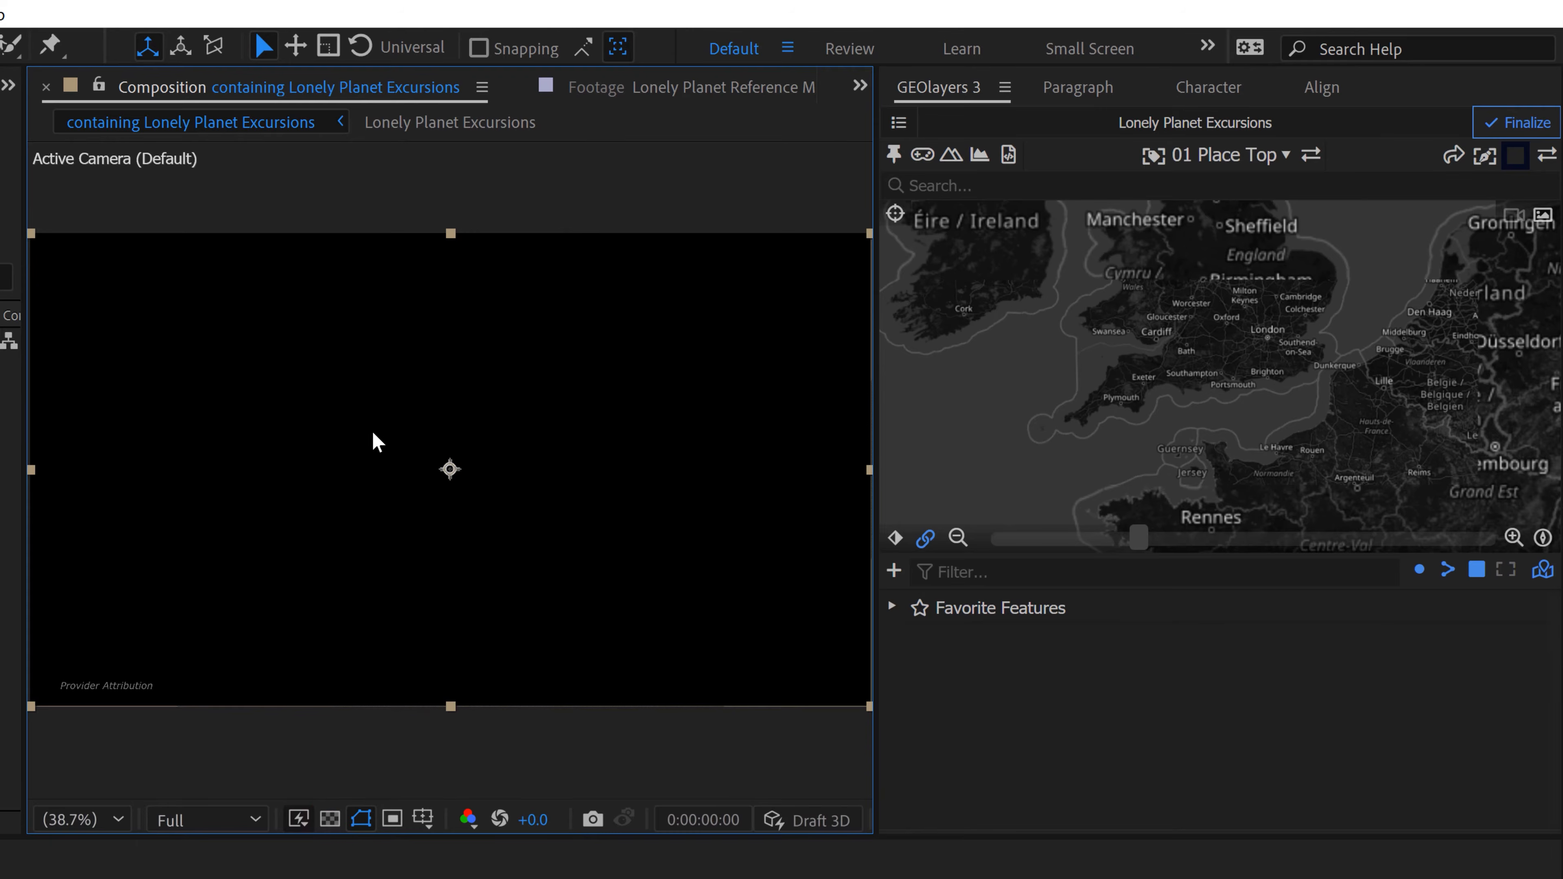
pyautogui.click(434, 871)
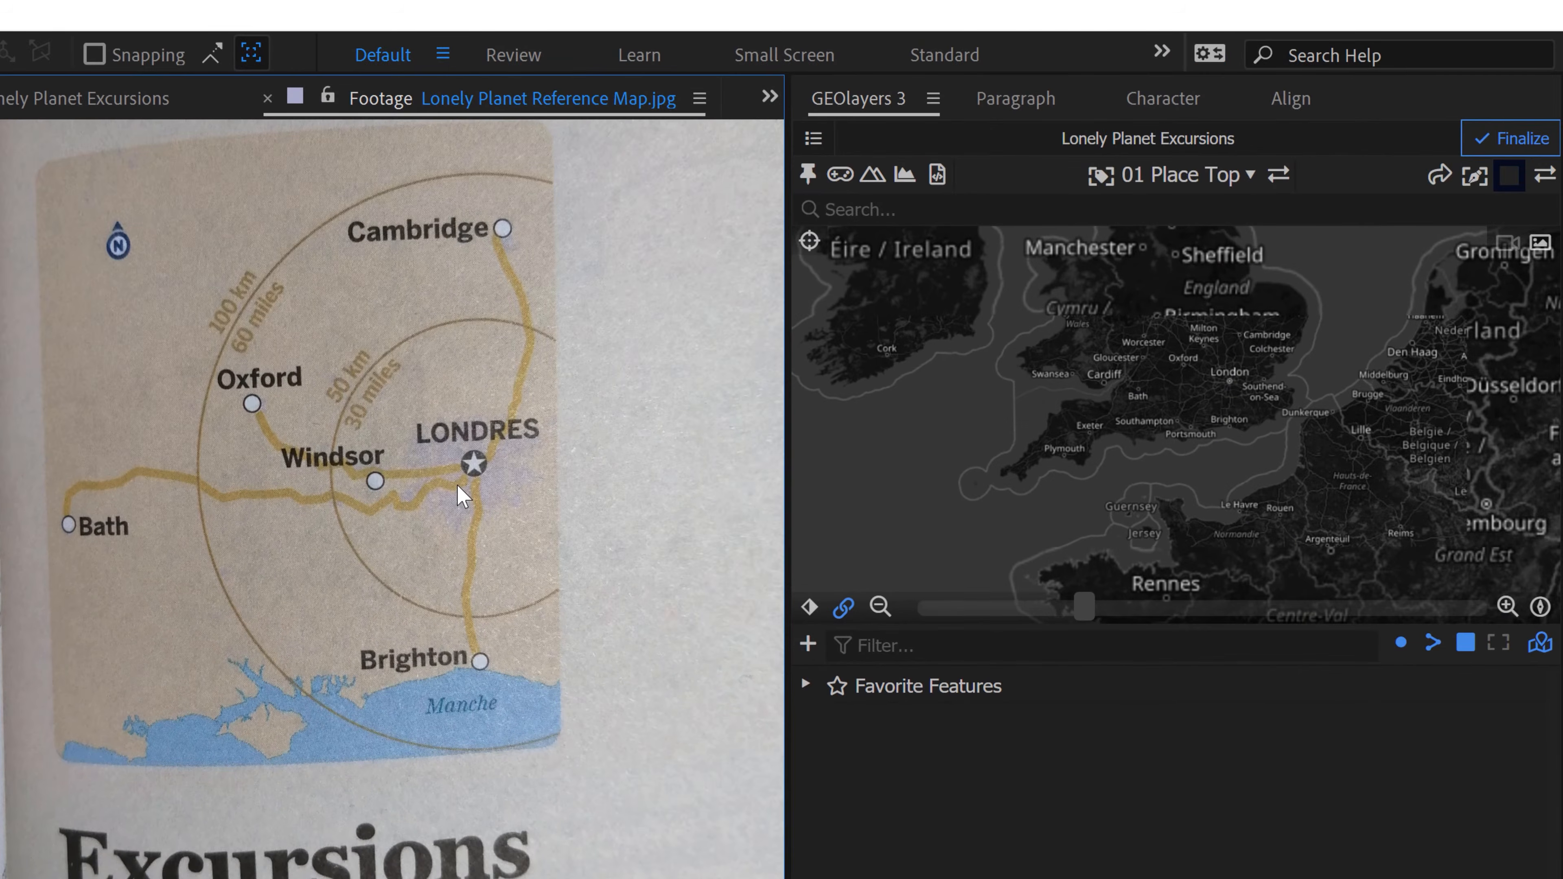
# Step: Add a new shape layer style and name it Land
pyautogui.click(1510, 180)
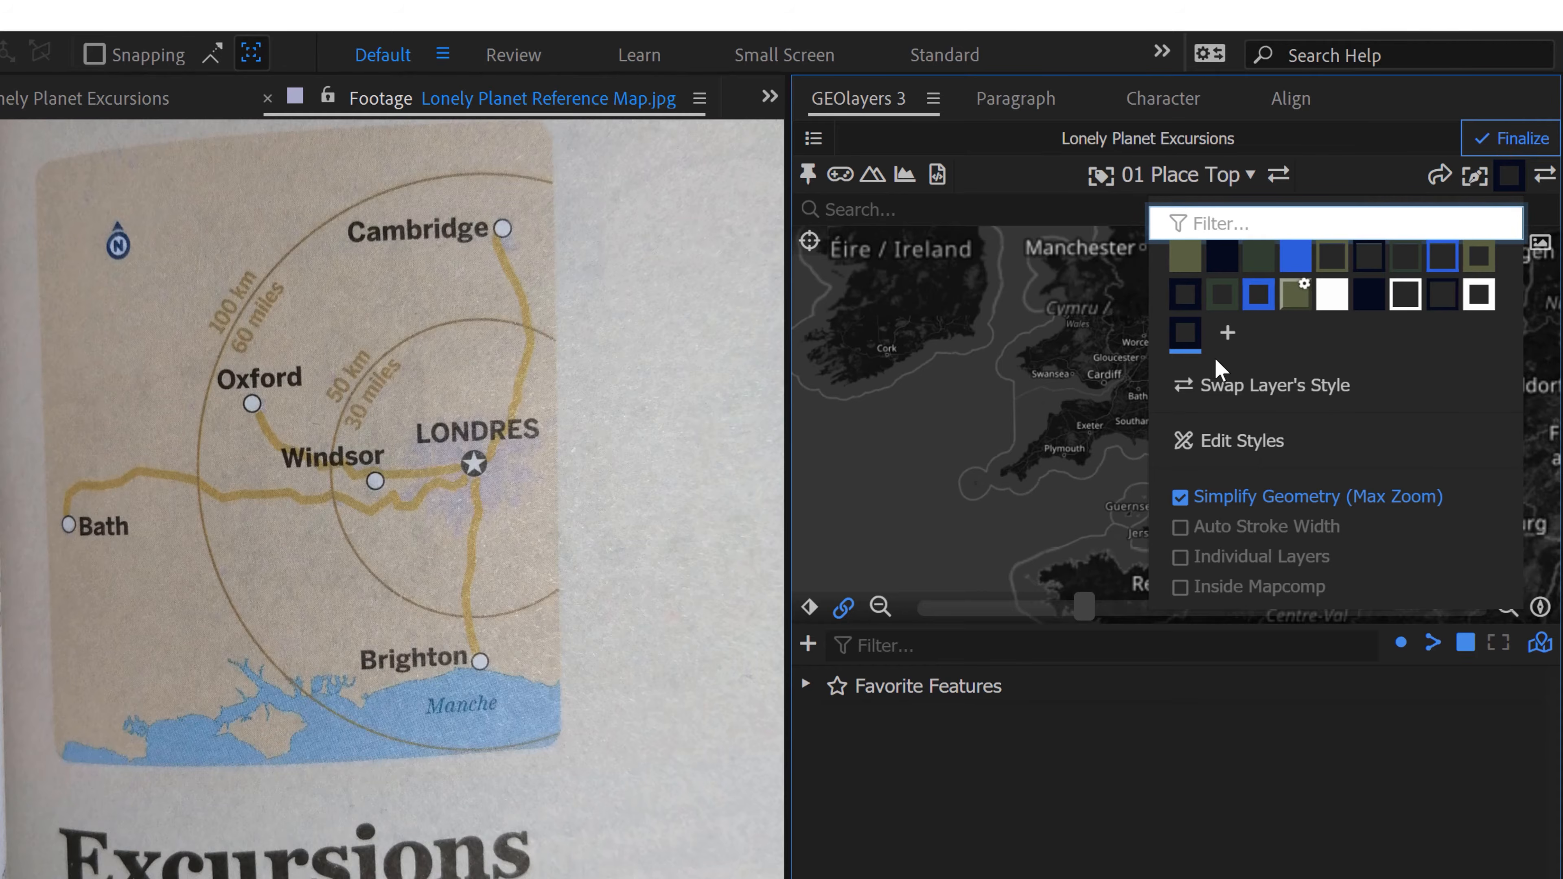
pyautogui.click(1228, 335)
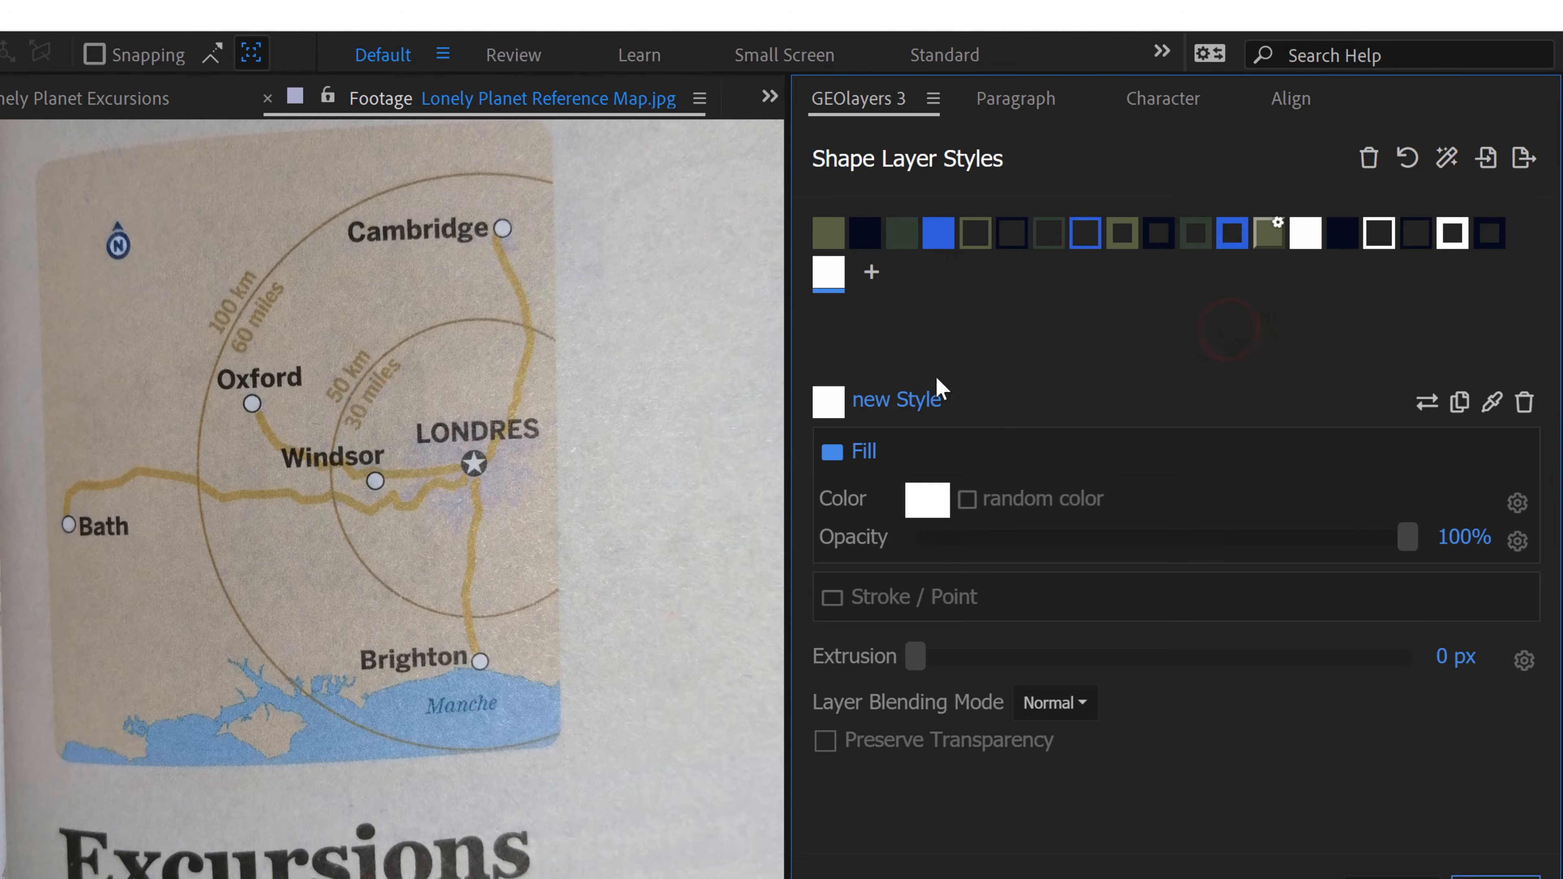
pyautogui.click(900, 404)
pyautogui.write('Land')
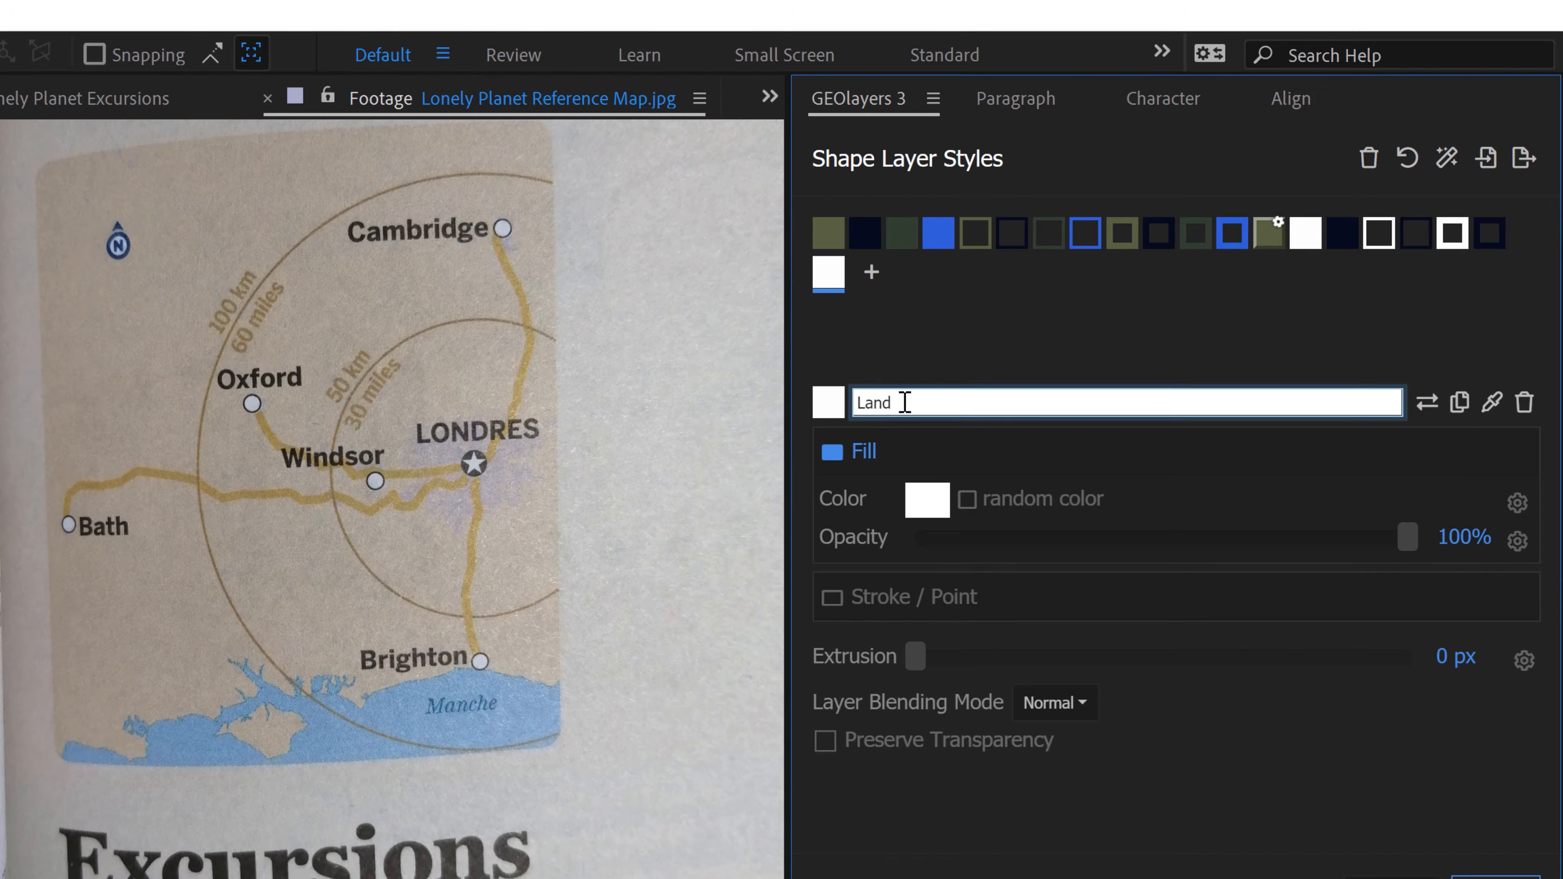
pyautogui.click(959, 324)
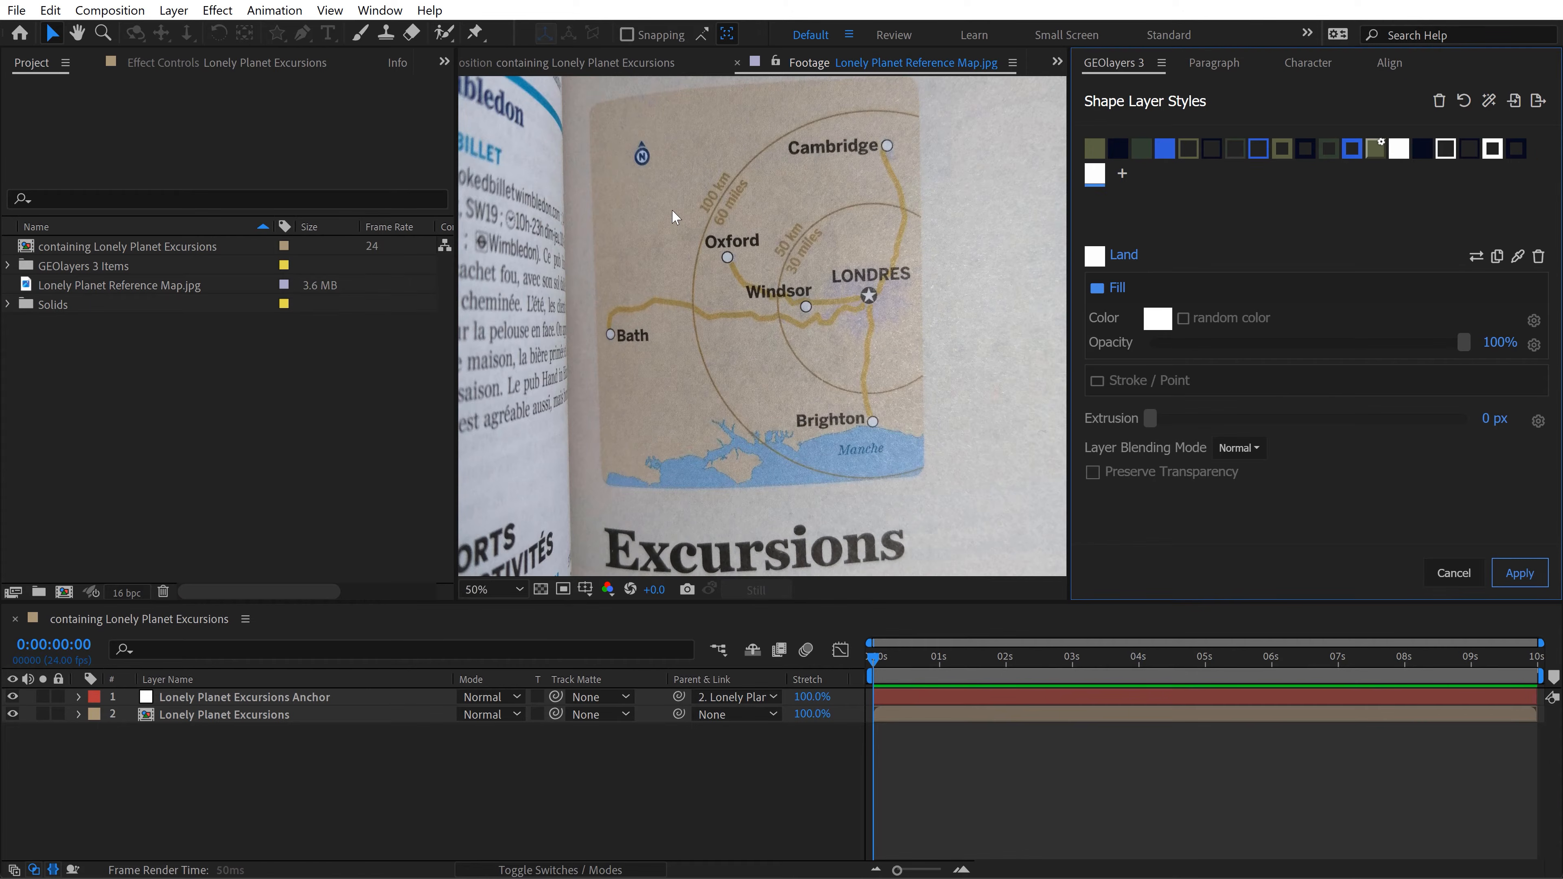
# Step: Show the Info panel for sampling color values from the reference map footage
pyautogui.click(392, 62)
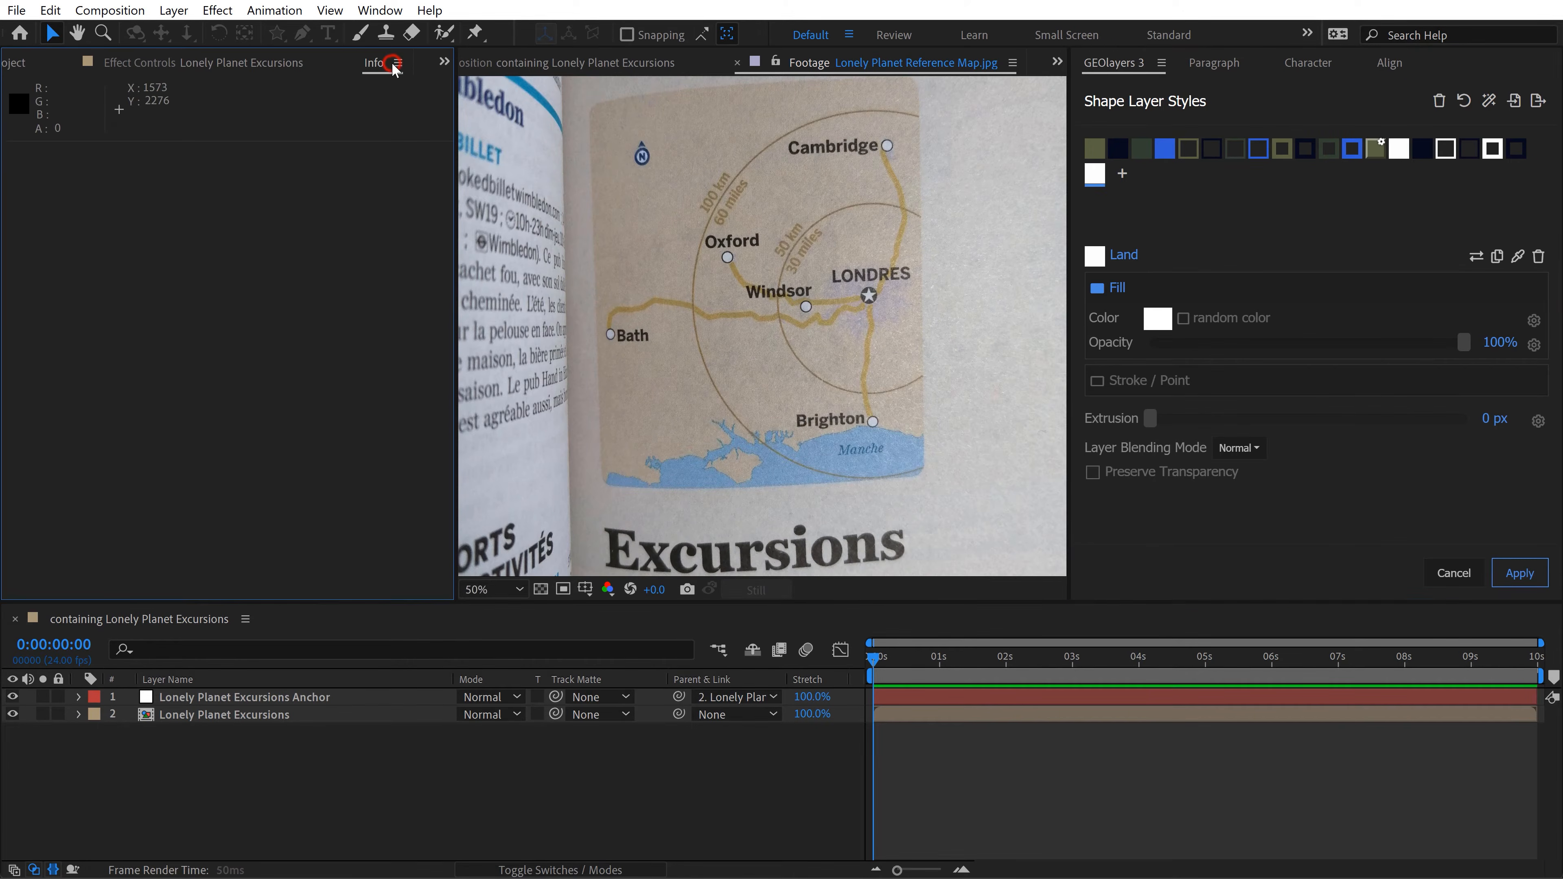
pyautogui.click(380, 10)
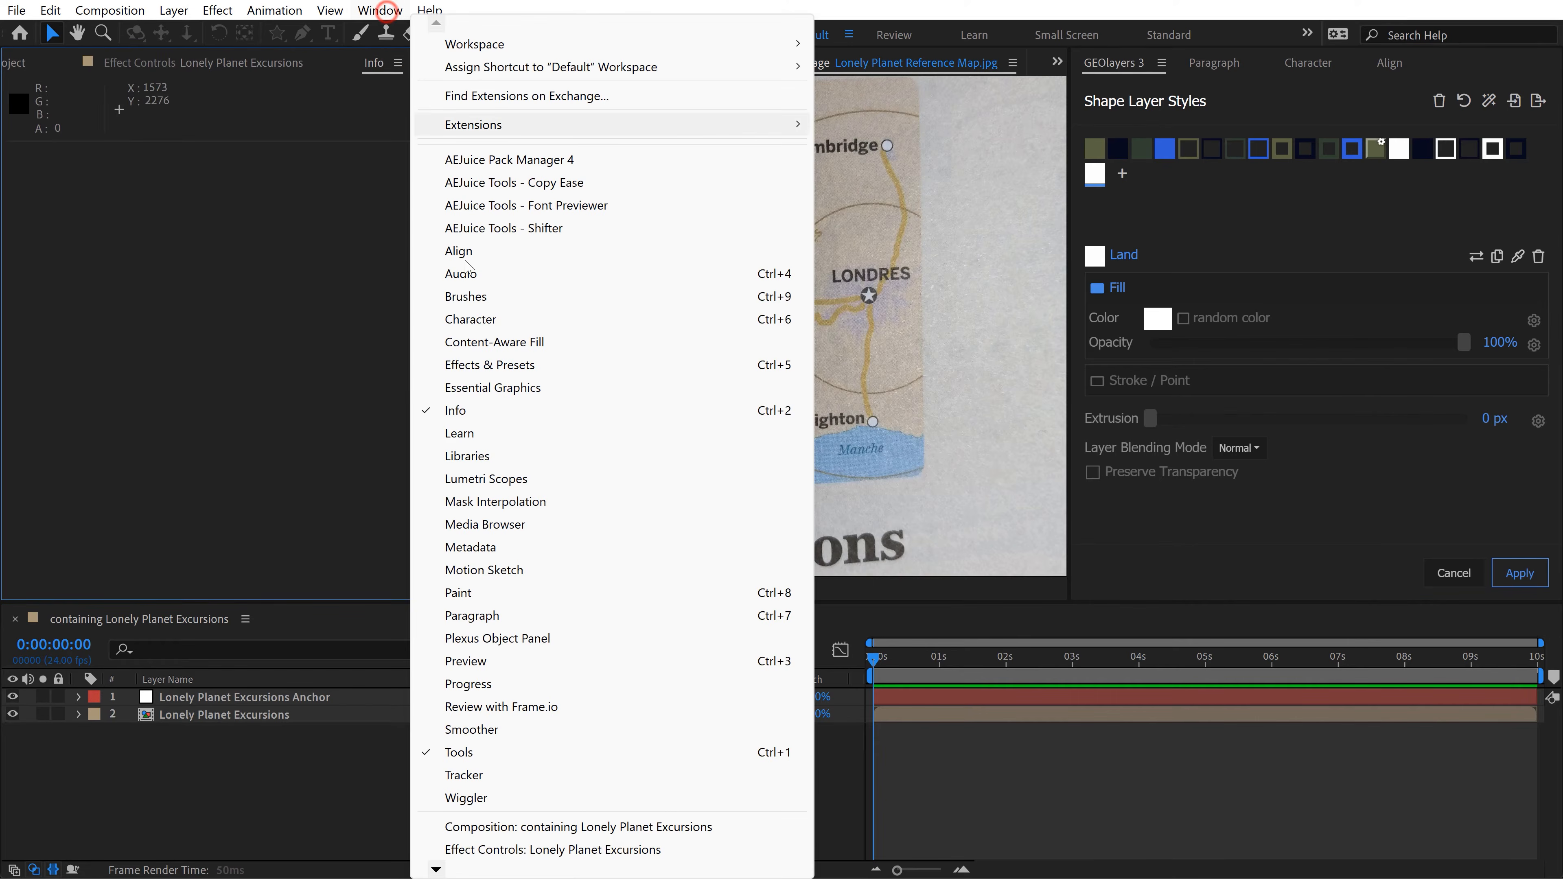
pyautogui.click(293, 258)
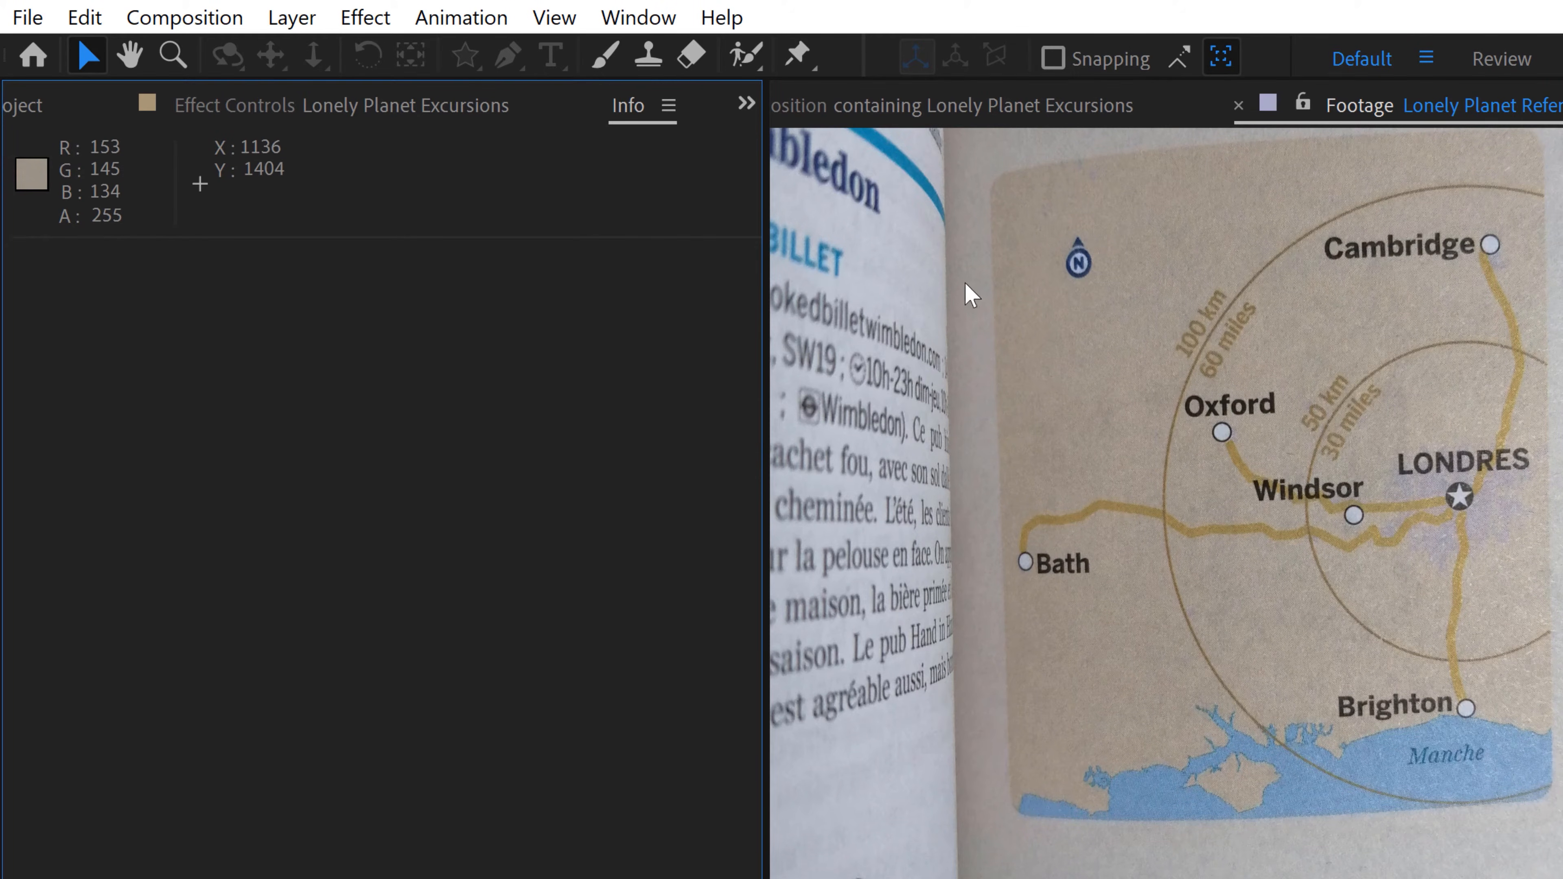
# Step: Switch the Info panel's color values to Auto Color Display and back to 8-bpc (0-255)
pyautogui.click(669, 106)
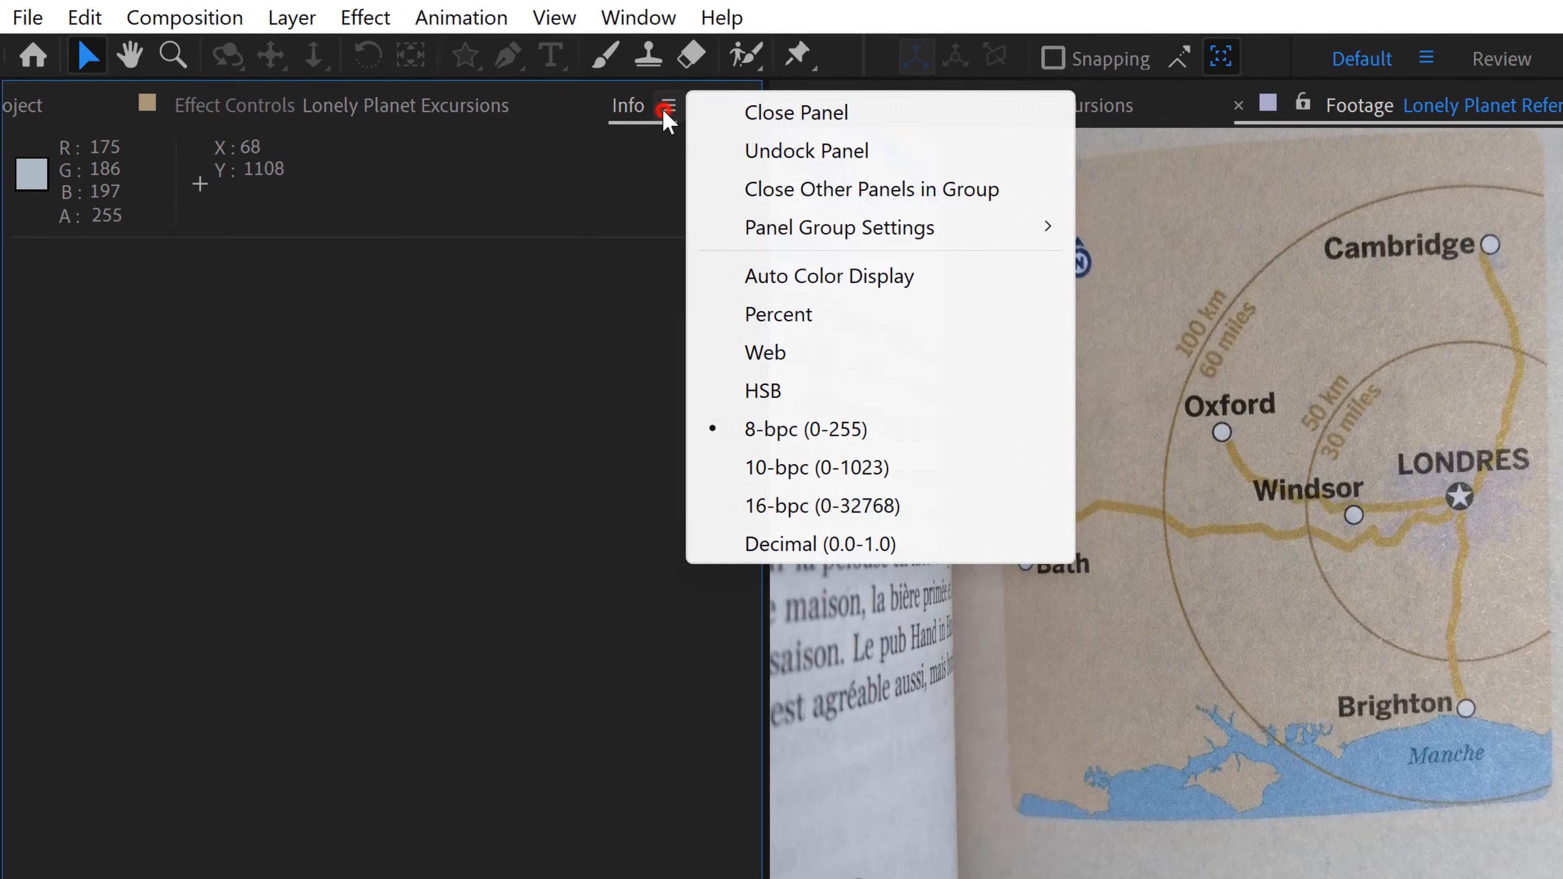
pyautogui.click(848, 265)
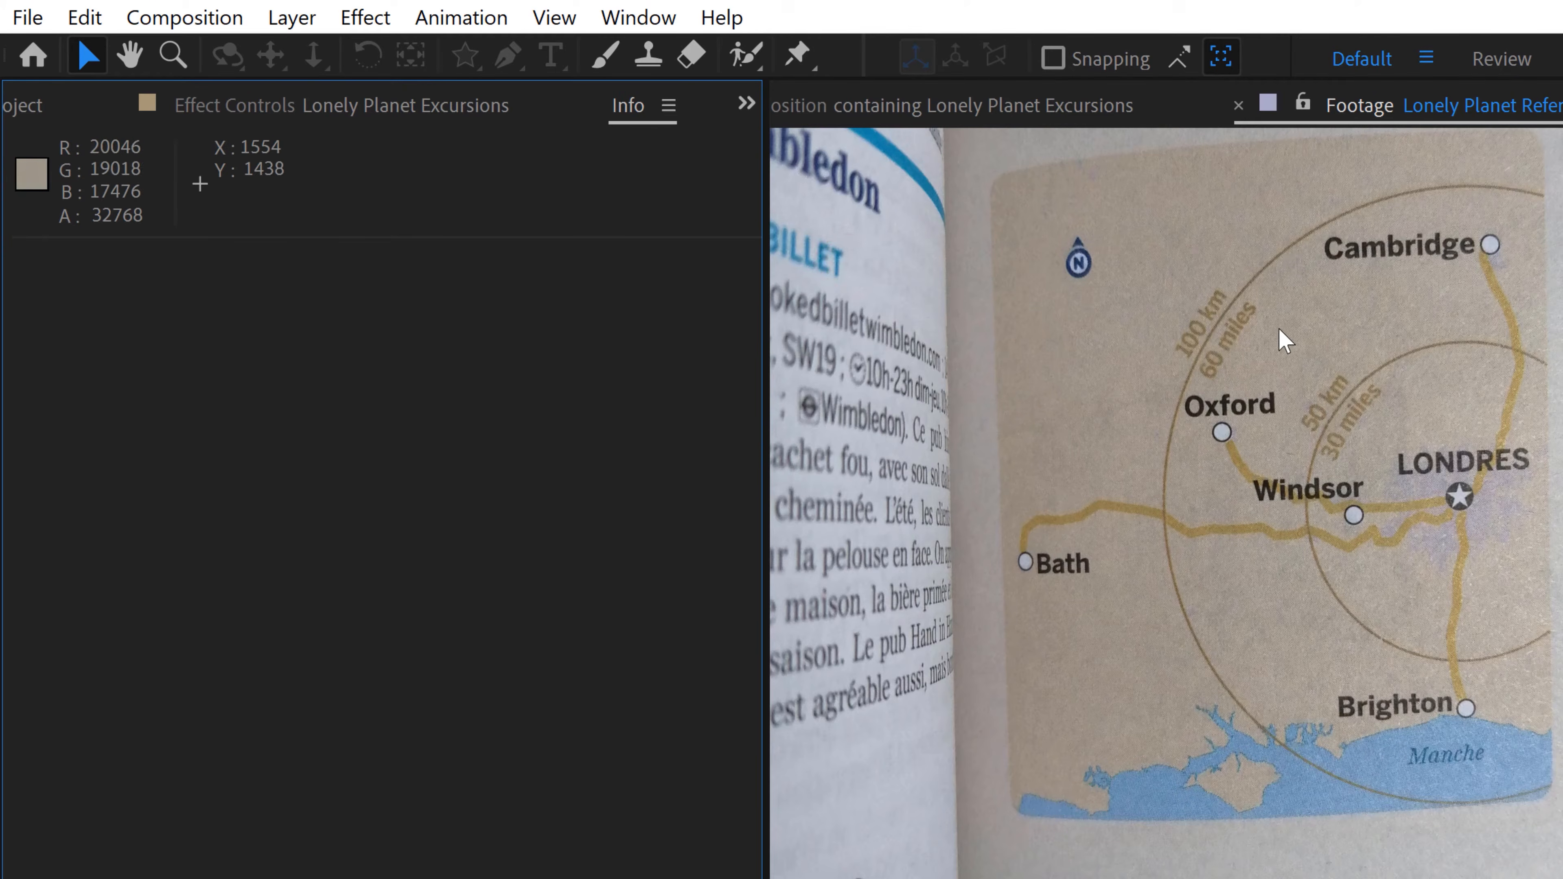
pyautogui.click(669, 105)
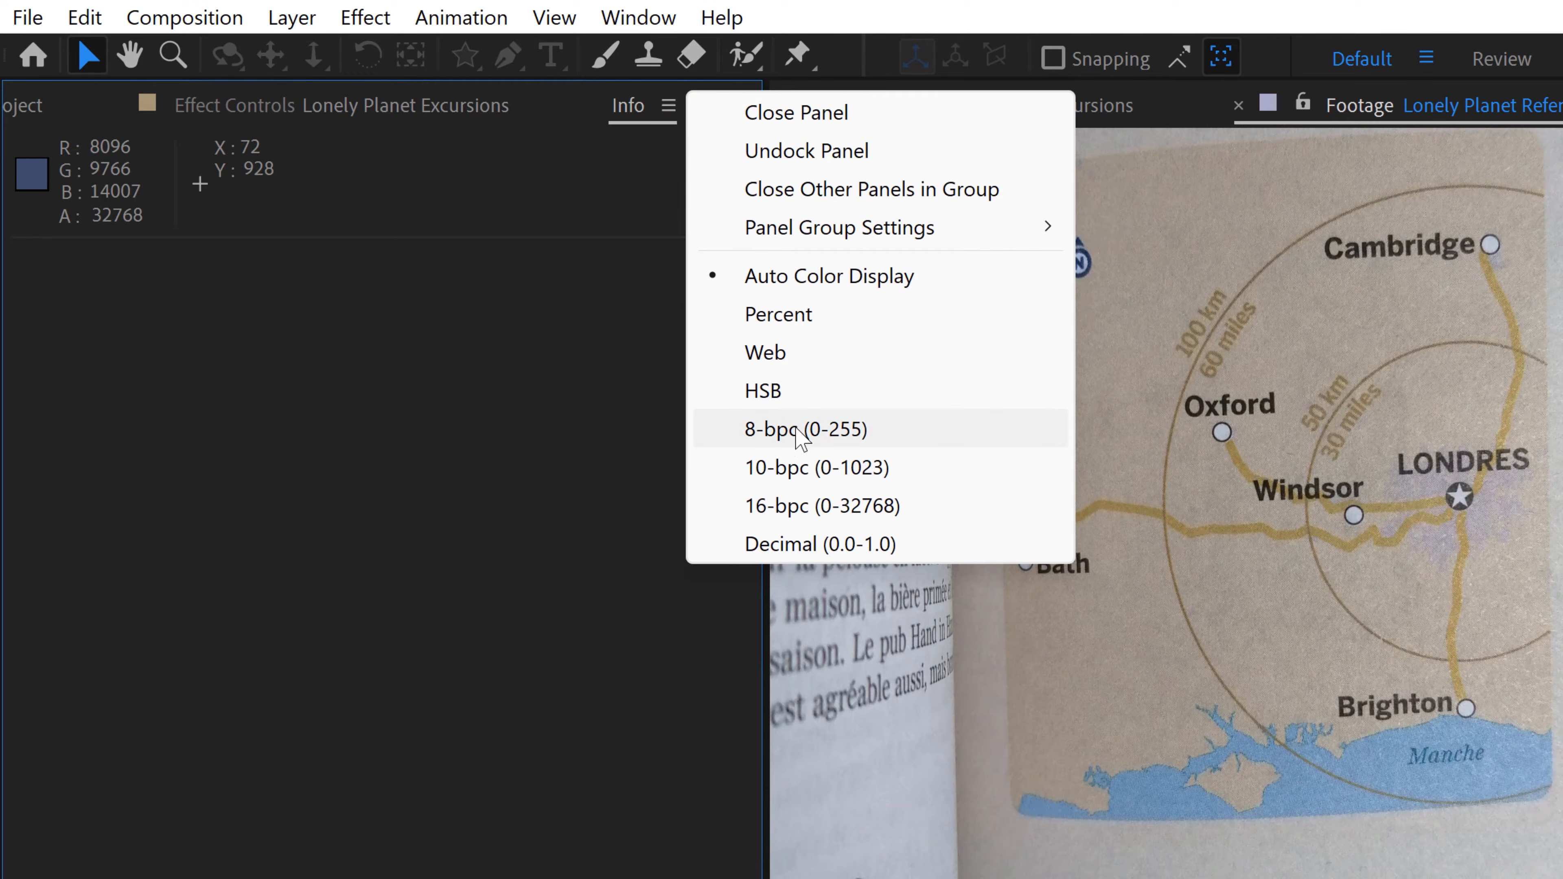
pyautogui.click(841, 431)
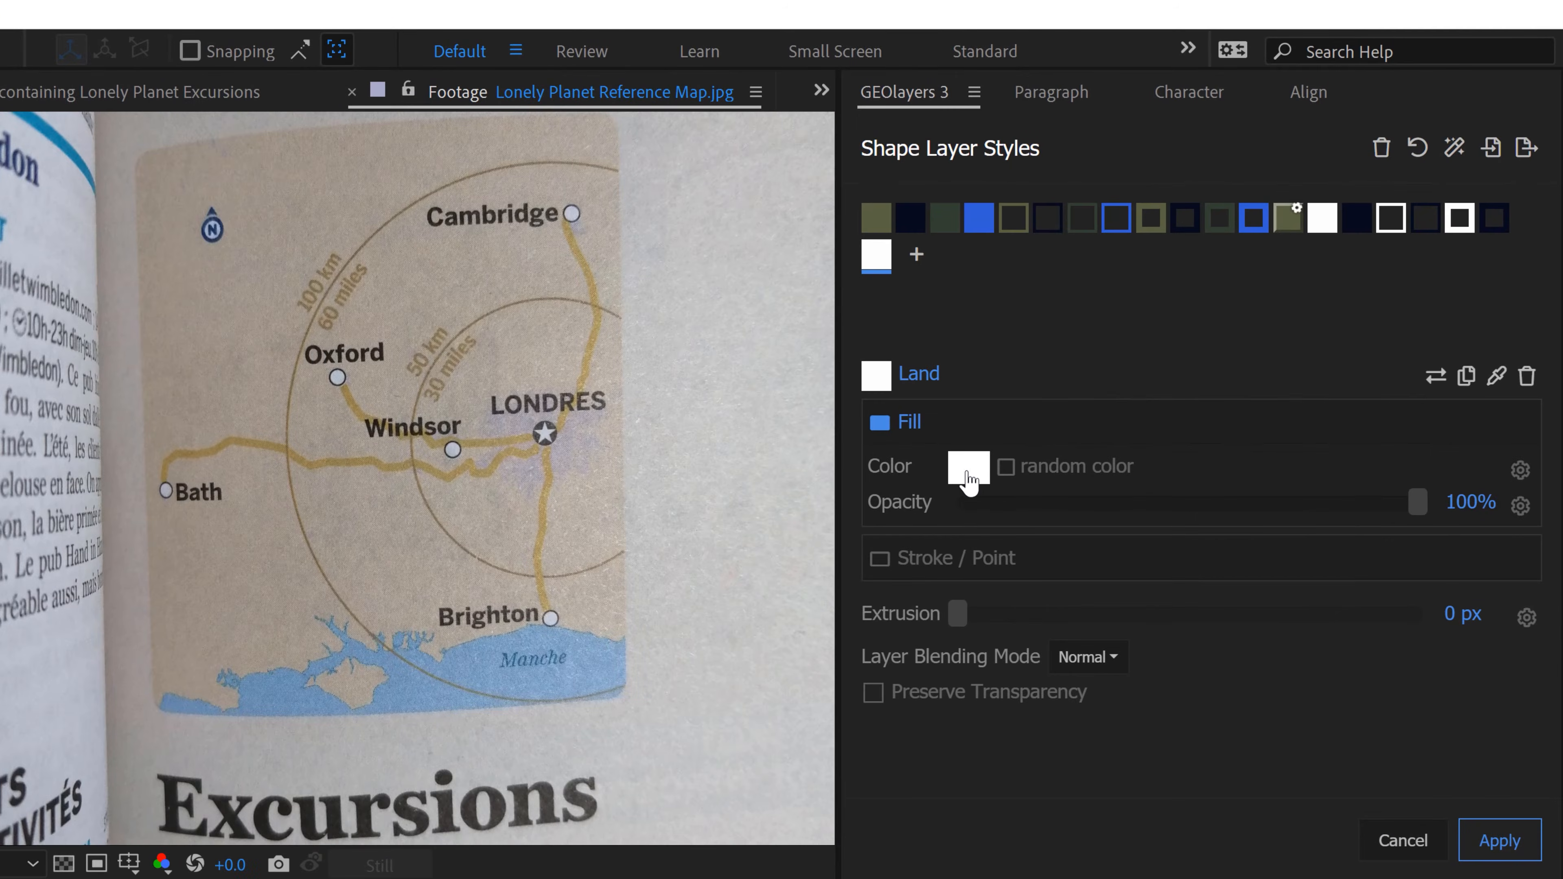
# Step: Set the Land style's fill color to R 160, G 150, B 140
pyautogui.click(969, 469)
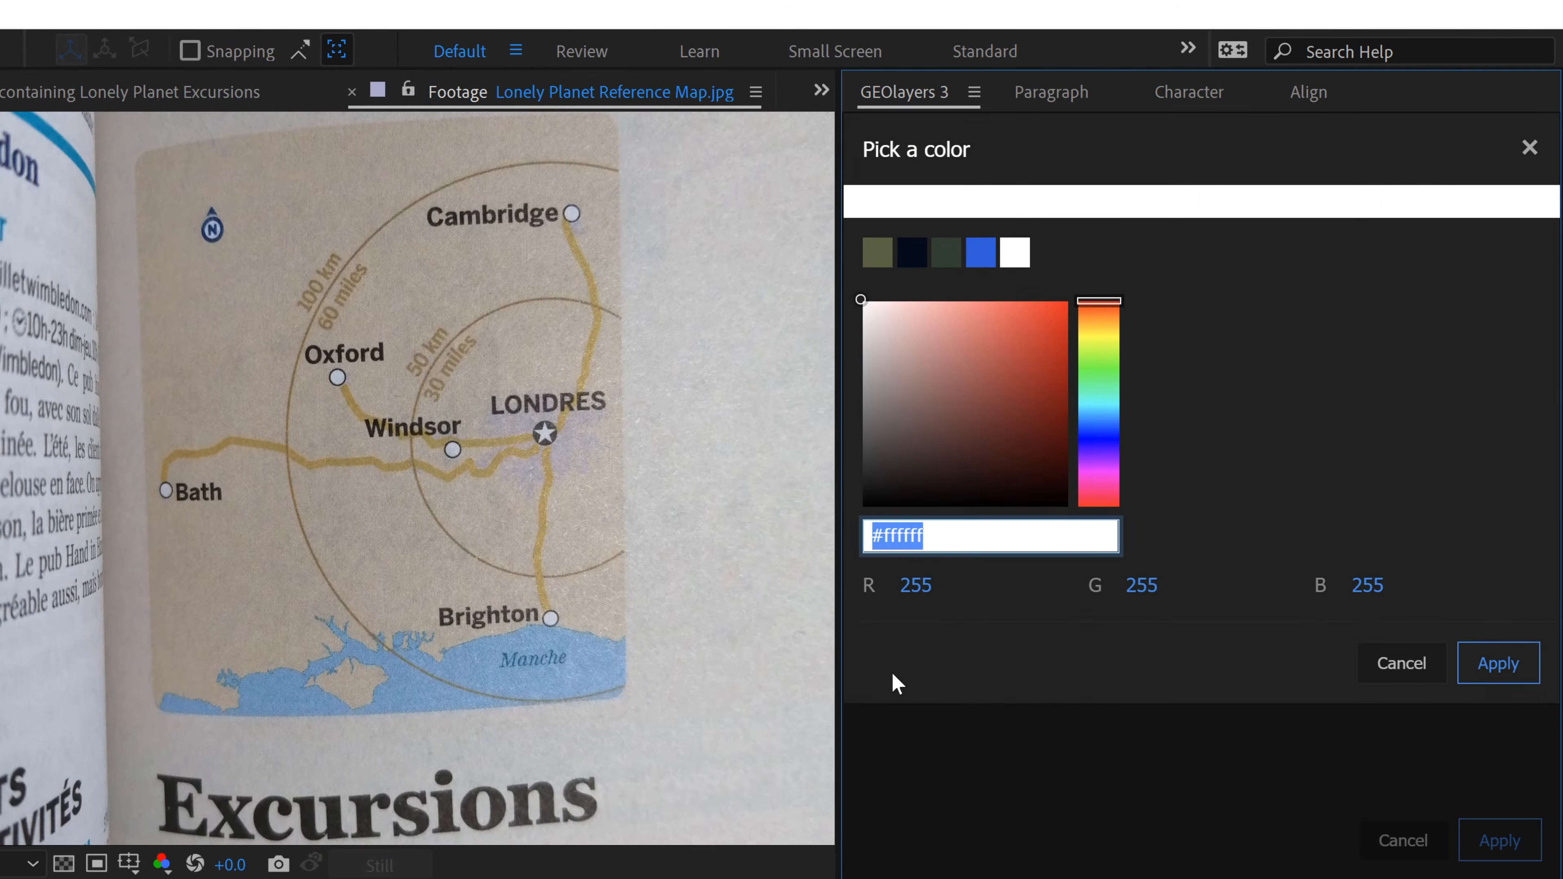
pyautogui.click(917, 589)
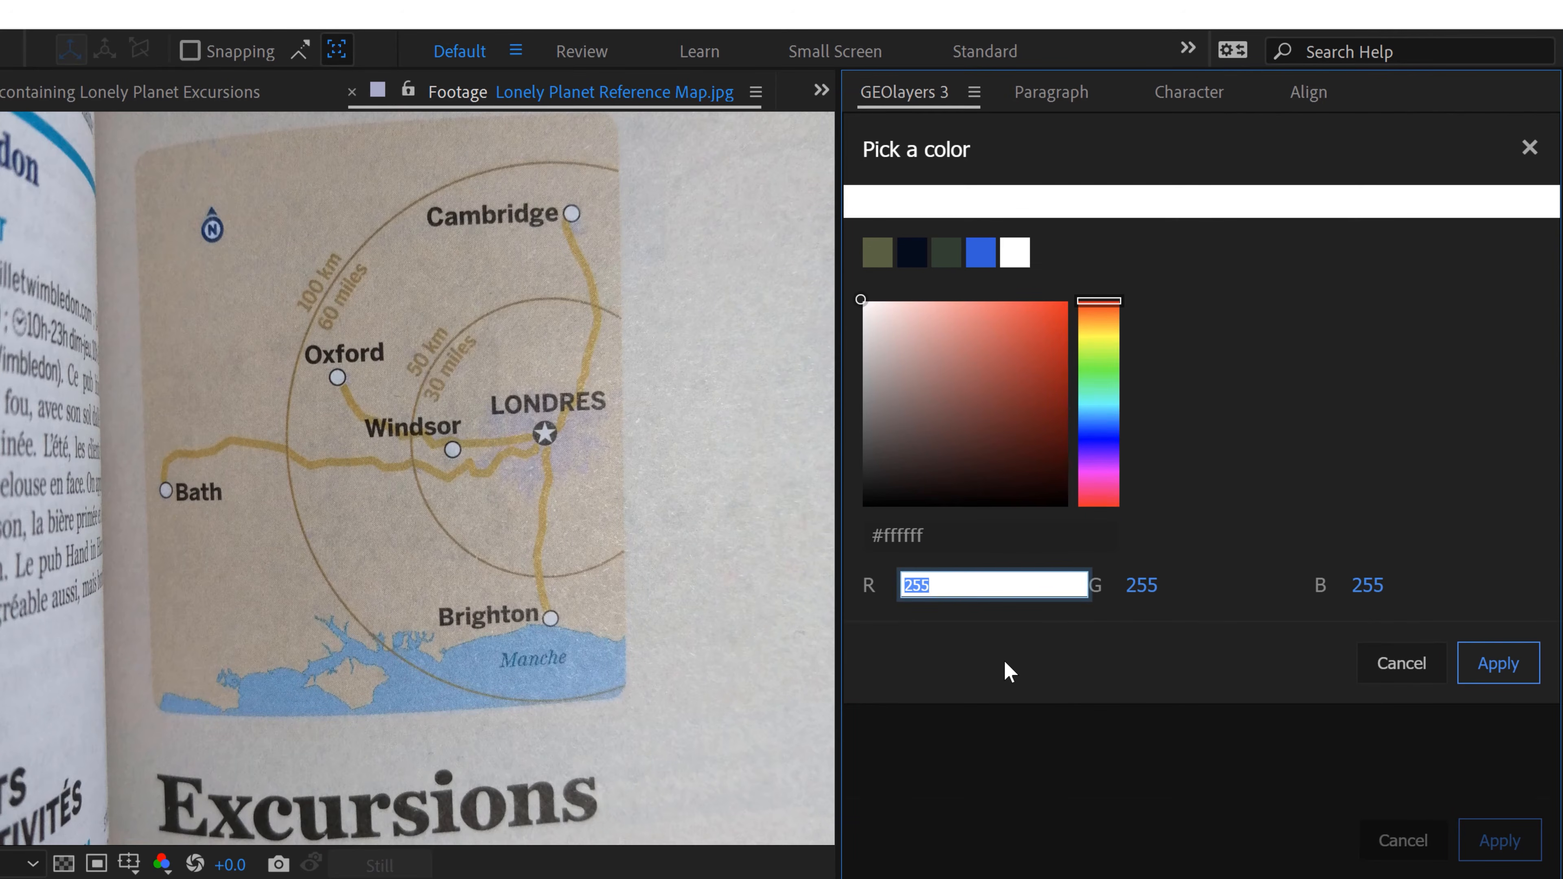
pyautogui.write('160')
pyautogui.press('Tab')
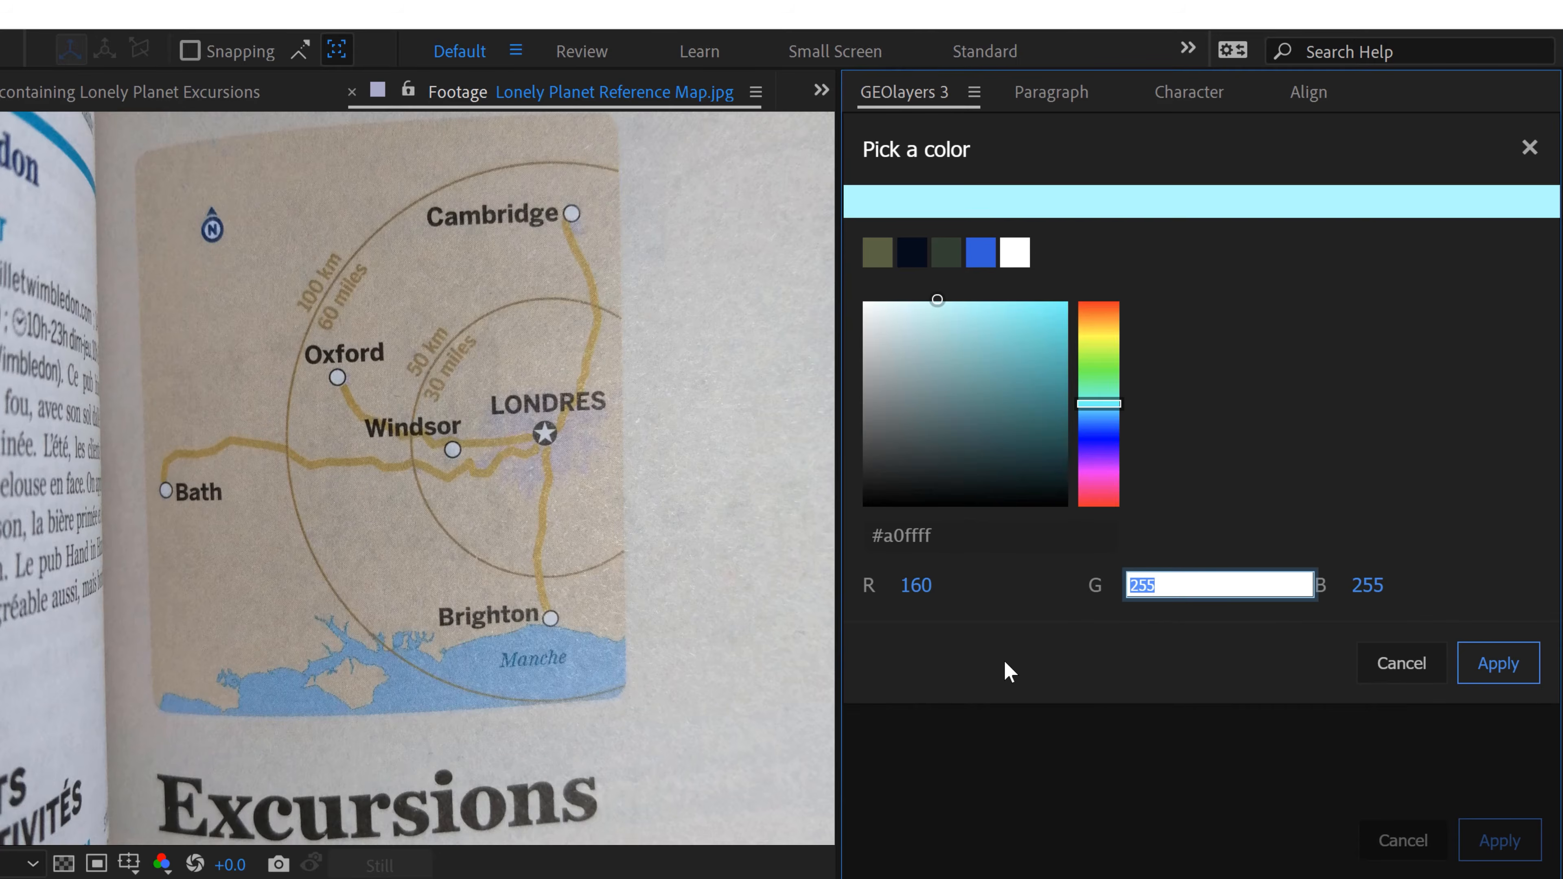
pyautogui.write('150')
pyautogui.press('Tab')
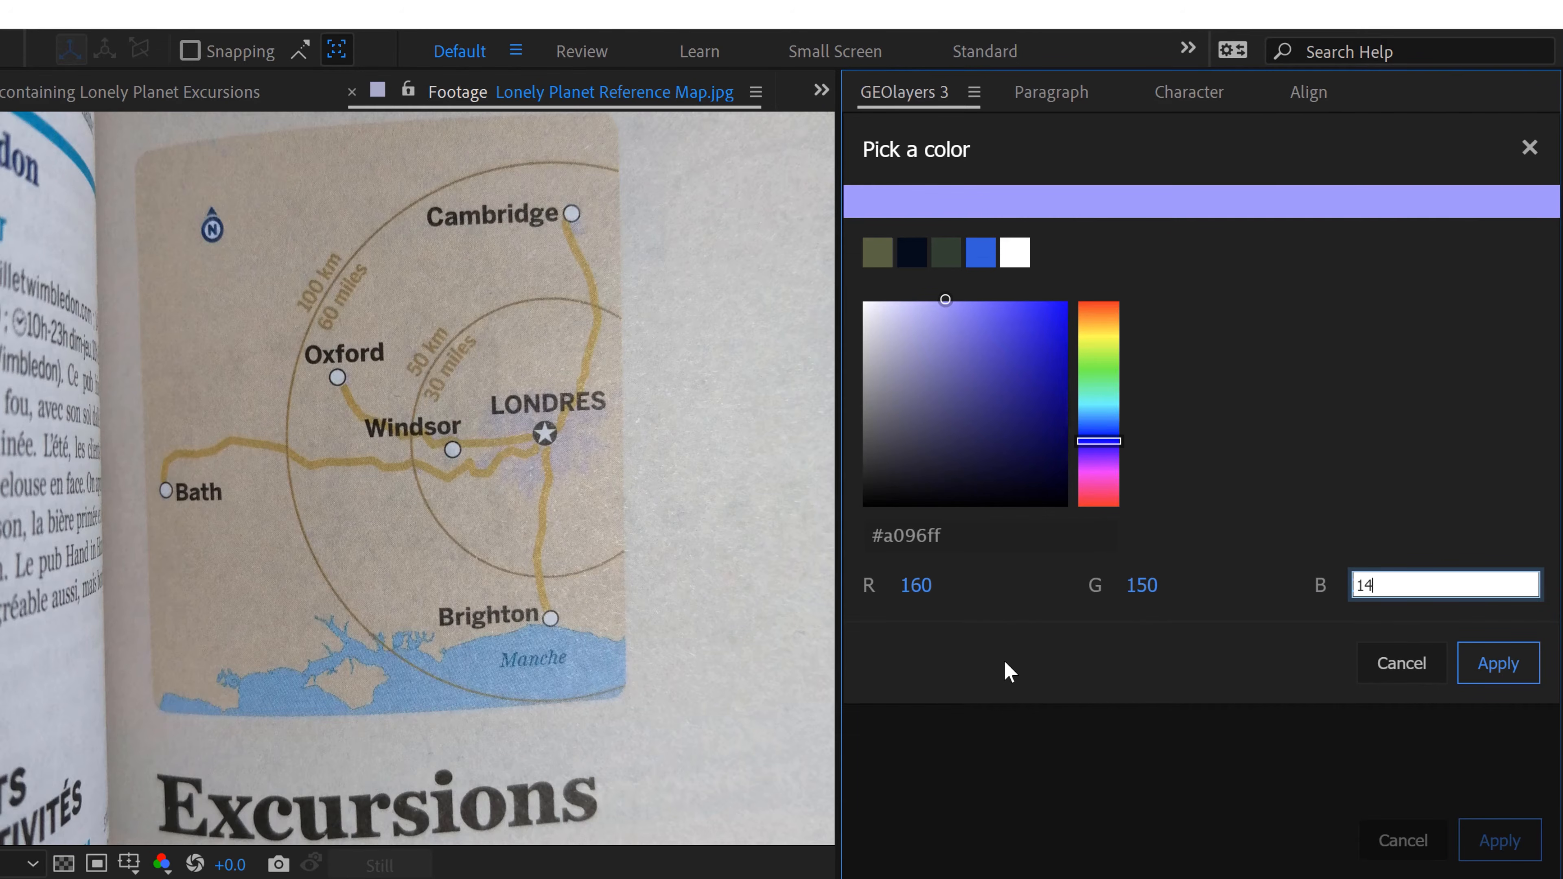
pyautogui.click(1360, 489)
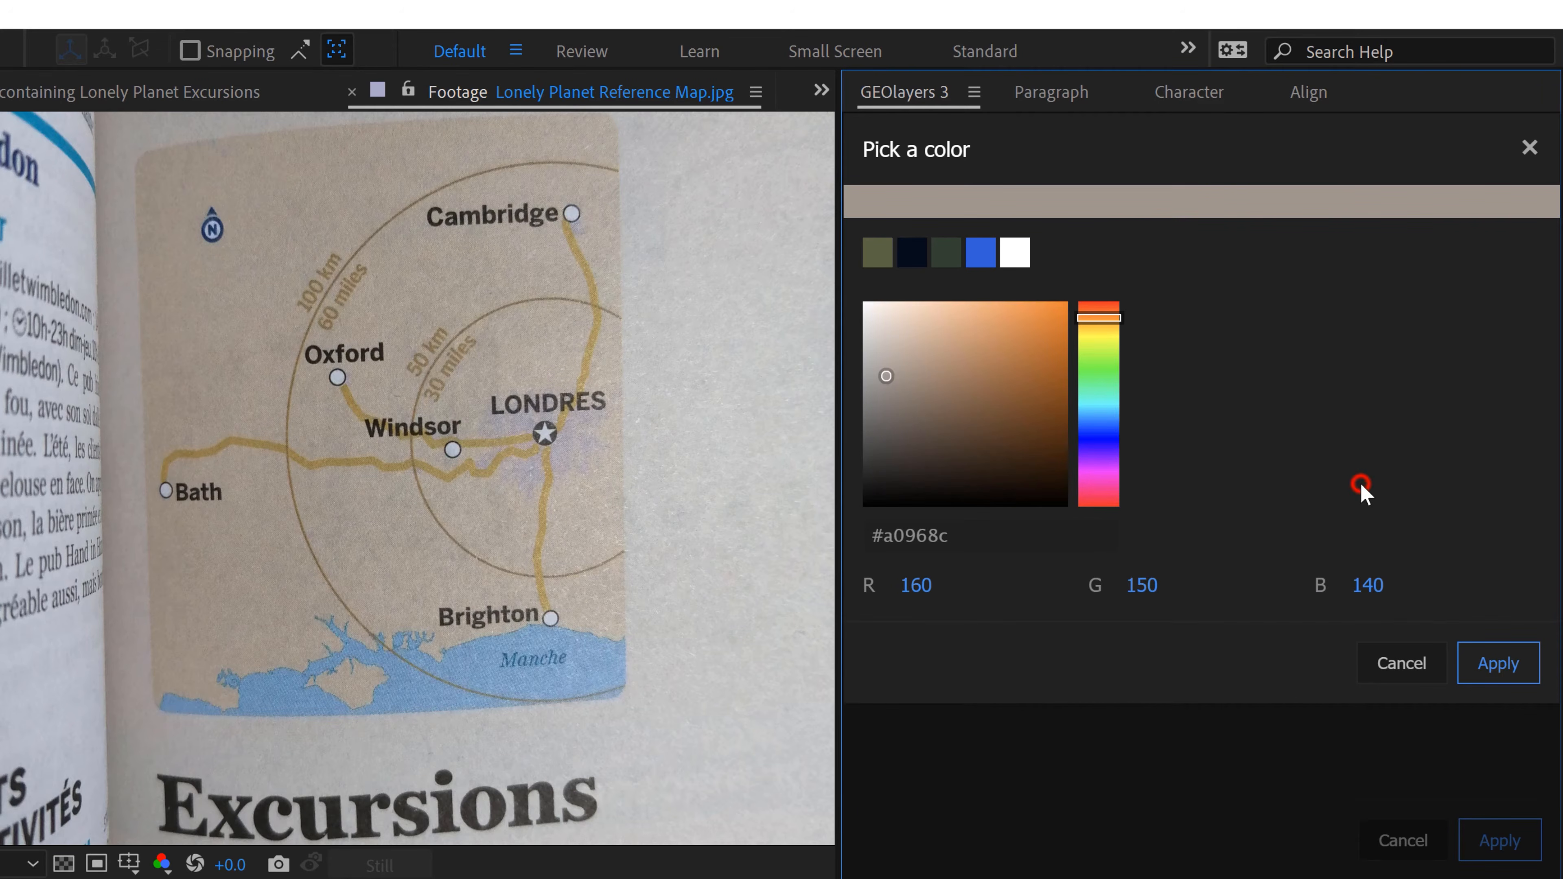
pyautogui.click(1500, 664)
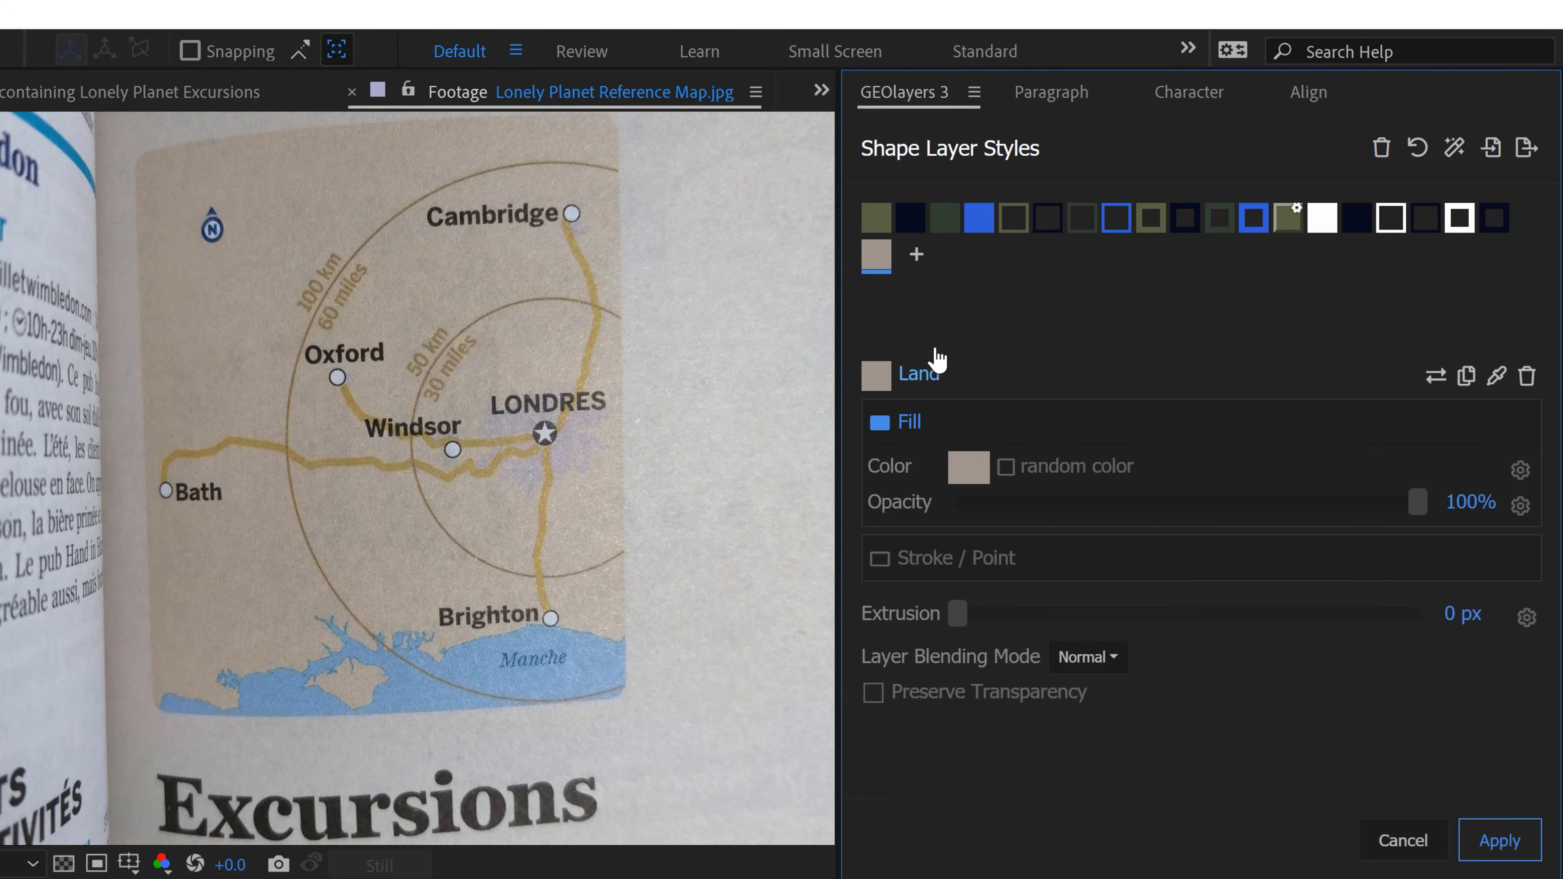
# Step: Add another shape layer style and name it Roads
pyautogui.click(917, 257)
pyautogui.doubleClick(950, 376)
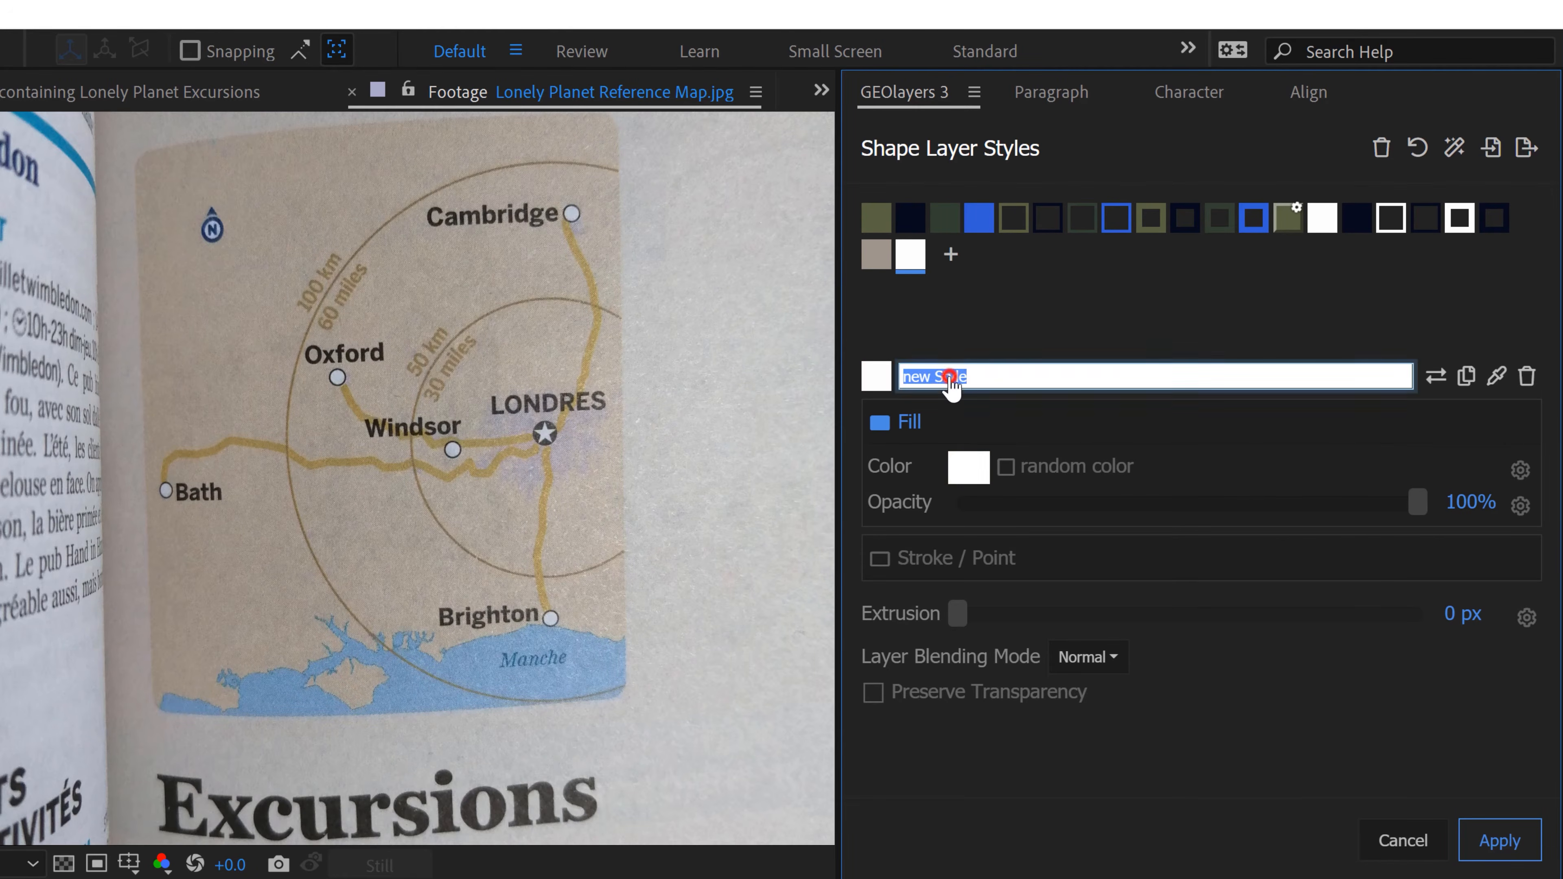
pyautogui.write('Roads')
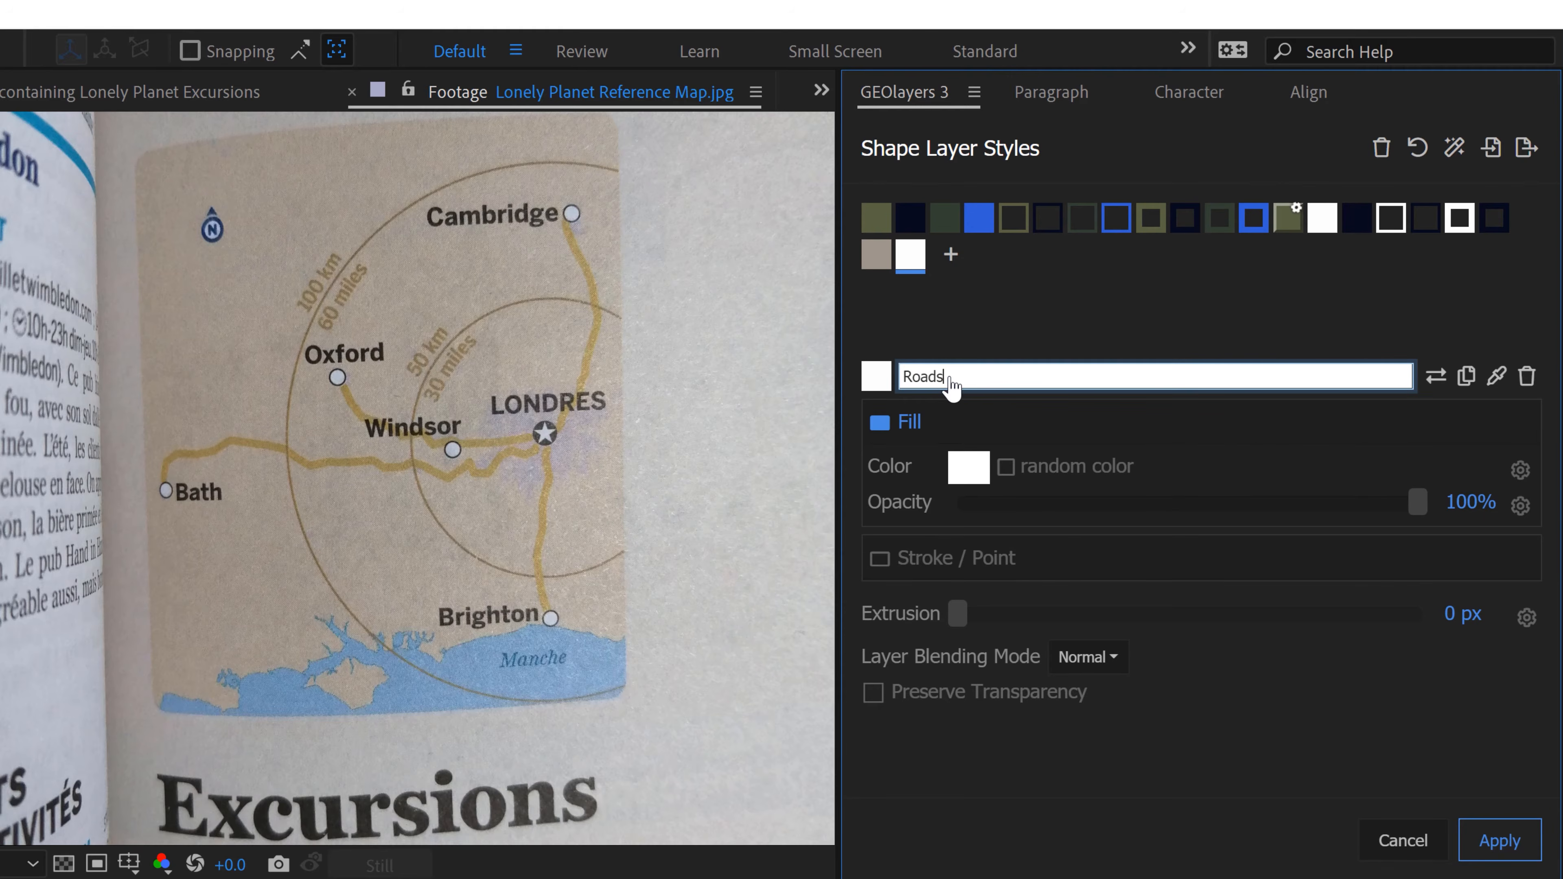
# Step: Make the Roads style stroke-only, with a stroke color of its own instead of the fill color
pyautogui.click(925, 558)
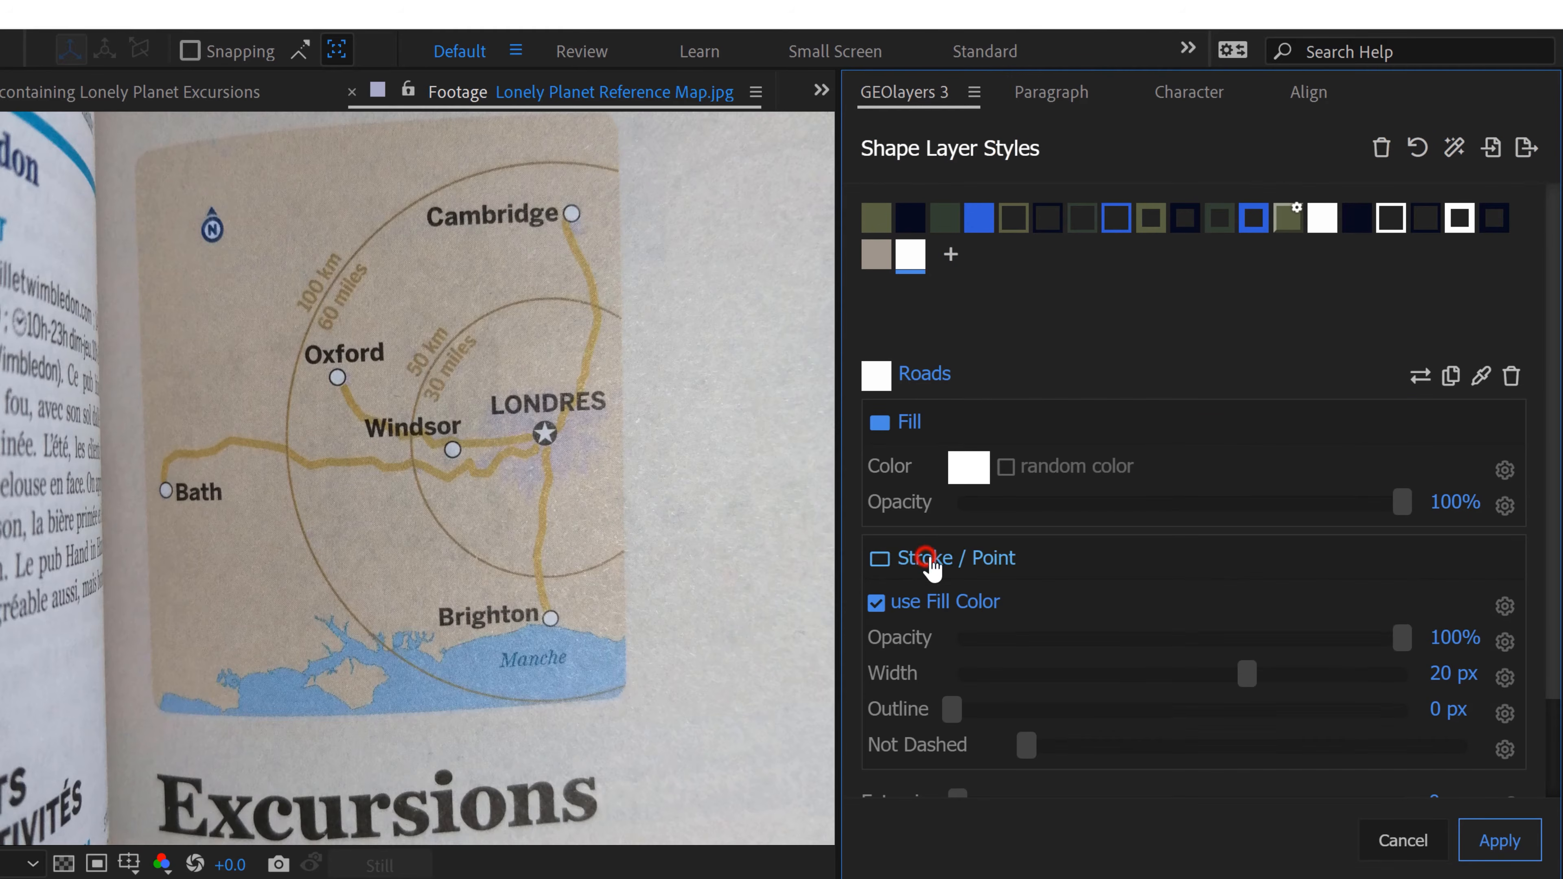
pyautogui.click(902, 423)
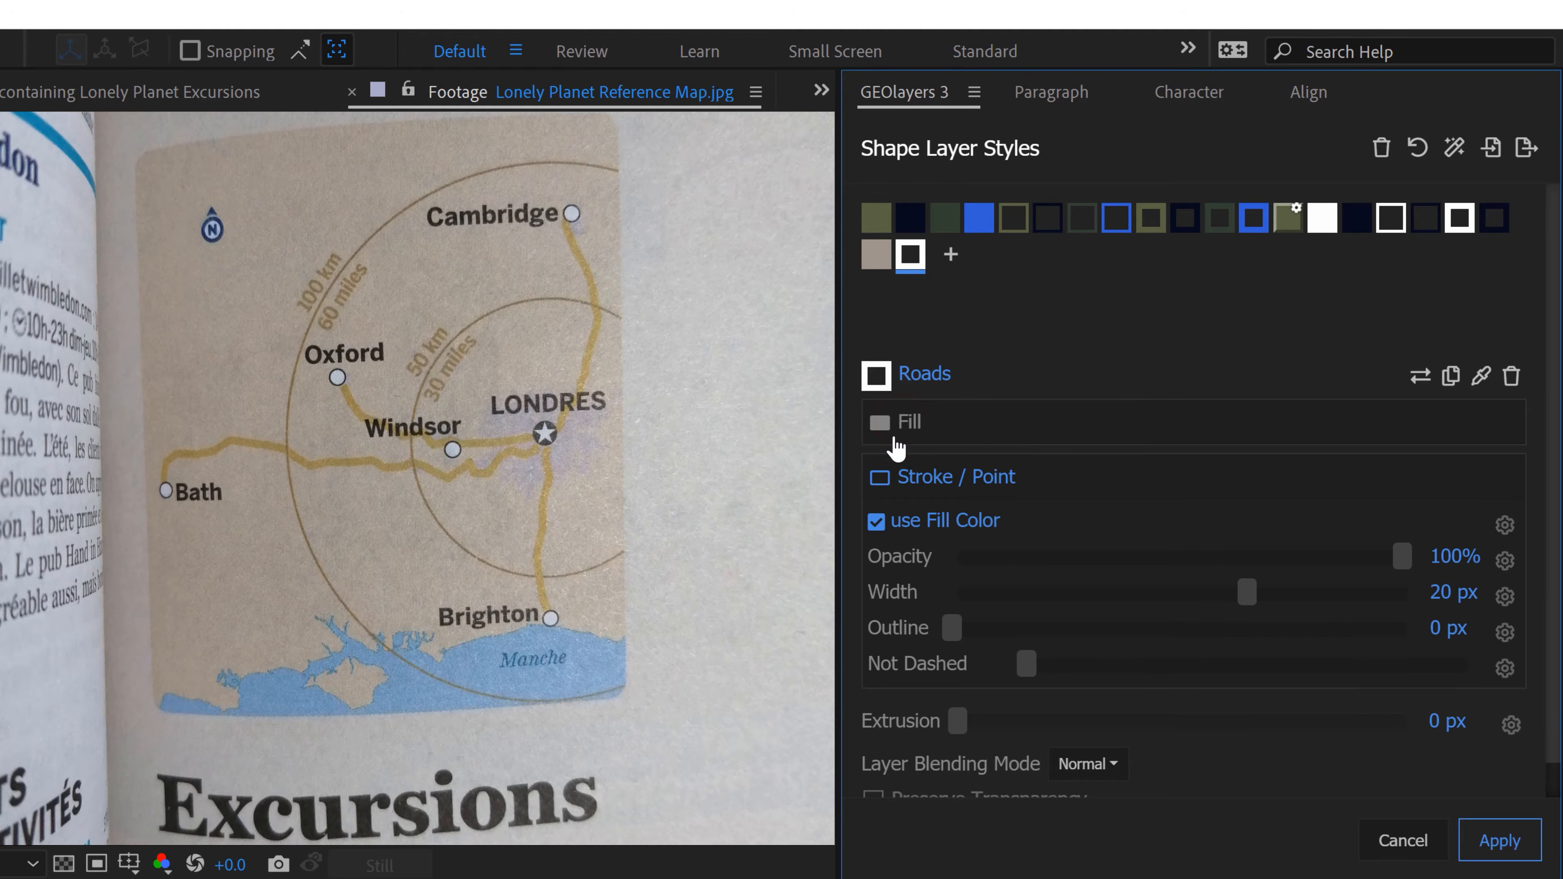
pyautogui.click(876, 522)
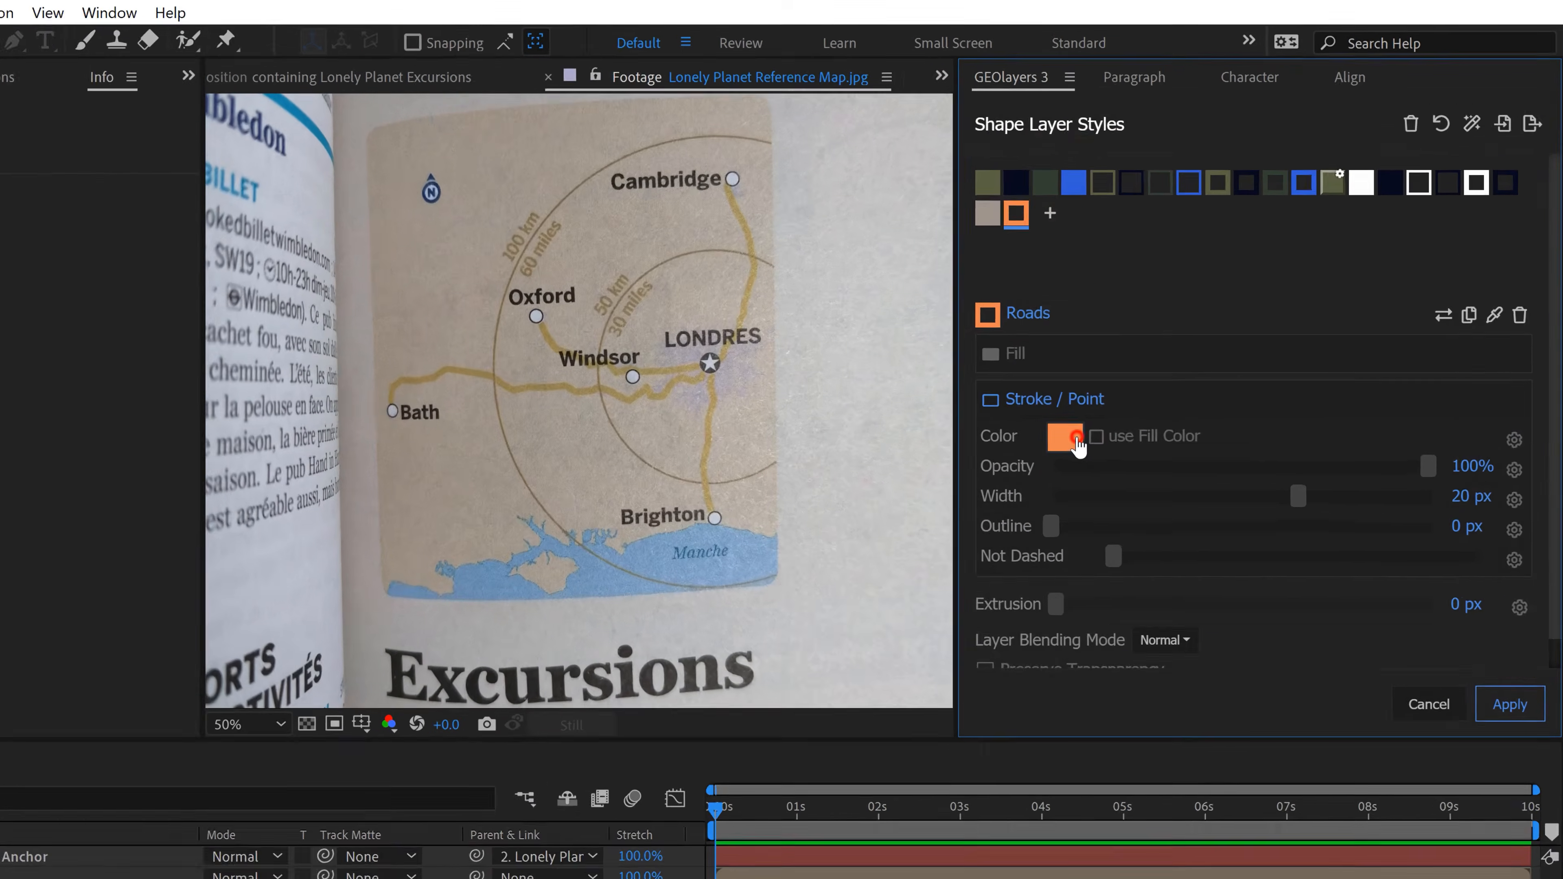
# Step: Set the Roads style's stroke color to R 145, G 127, B 80 and apply the shape layer styles
pyautogui.click(1157, 355)
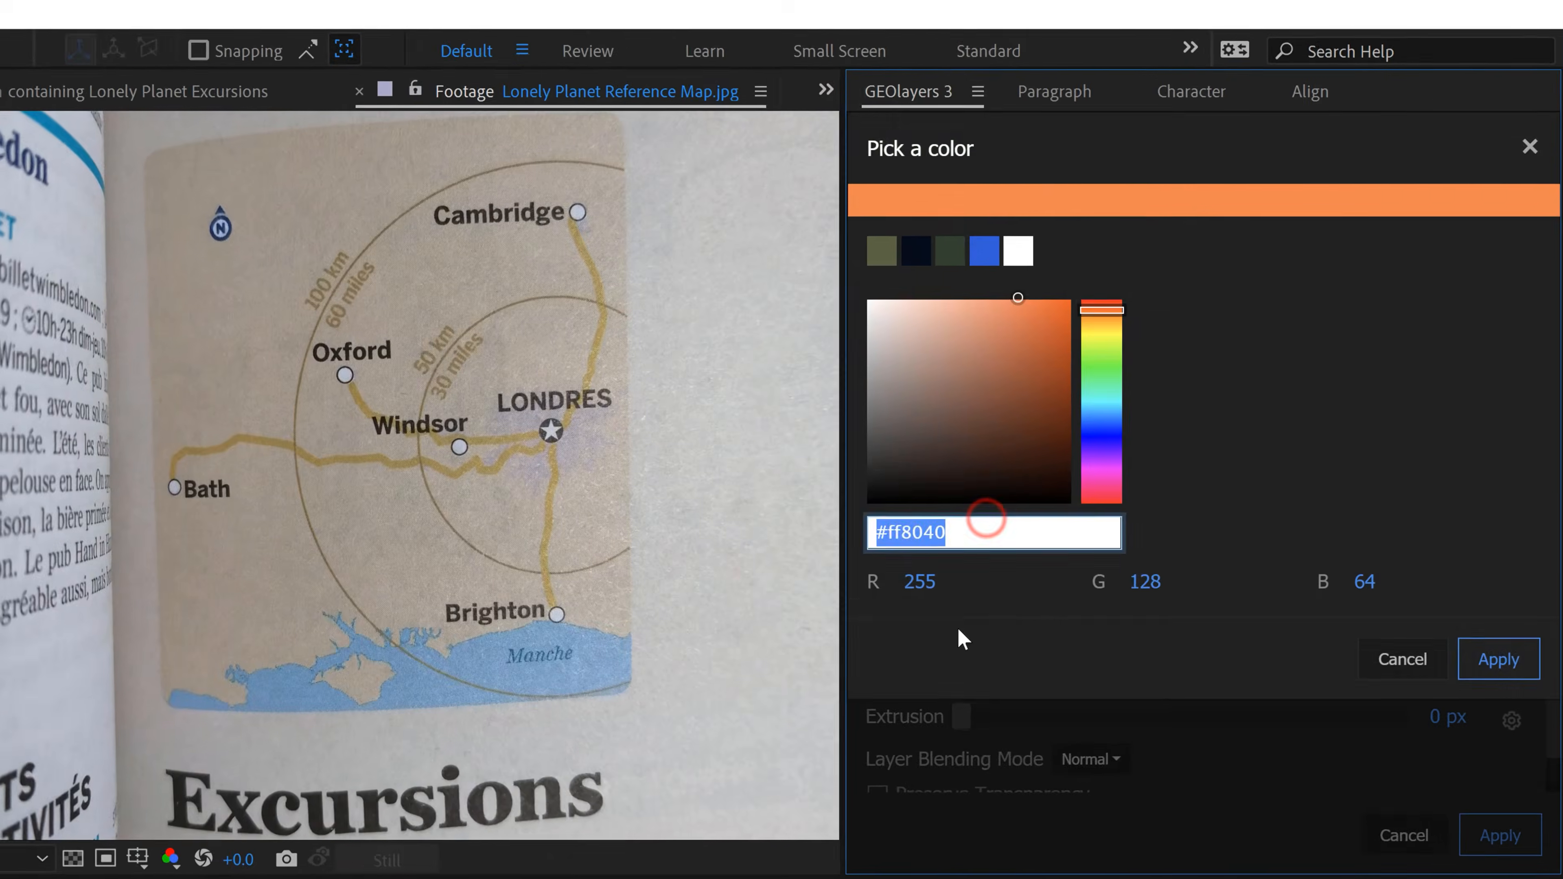
pyautogui.click(1123, 397)
pyautogui.write('145')
pyautogui.press('Tab')
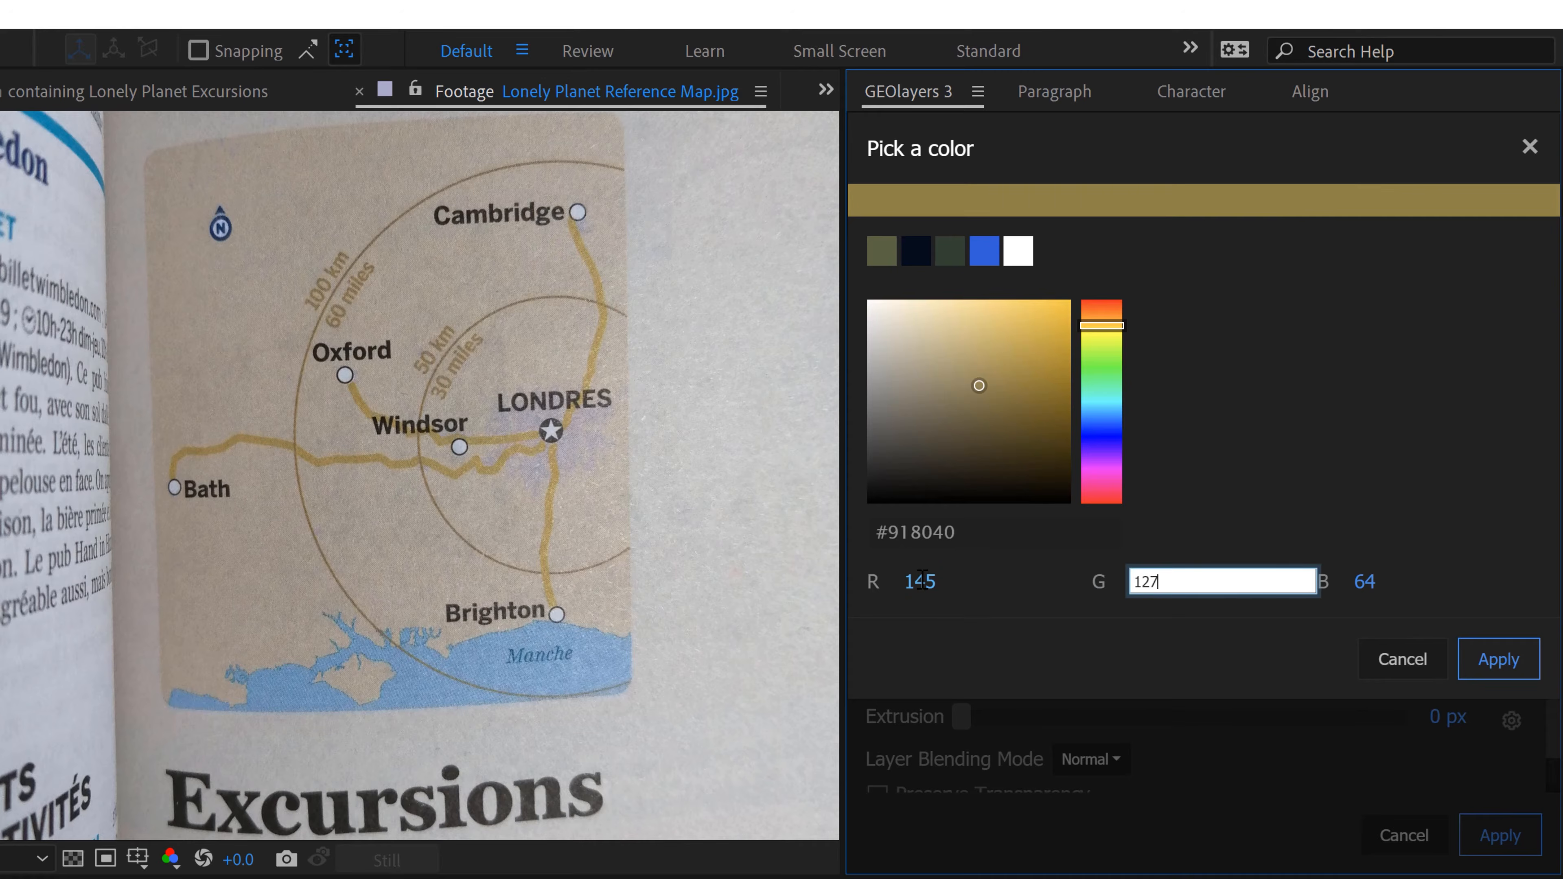
pyautogui.press('Tab')
pyautogui.write('80')
pyautogui.press('Tab')
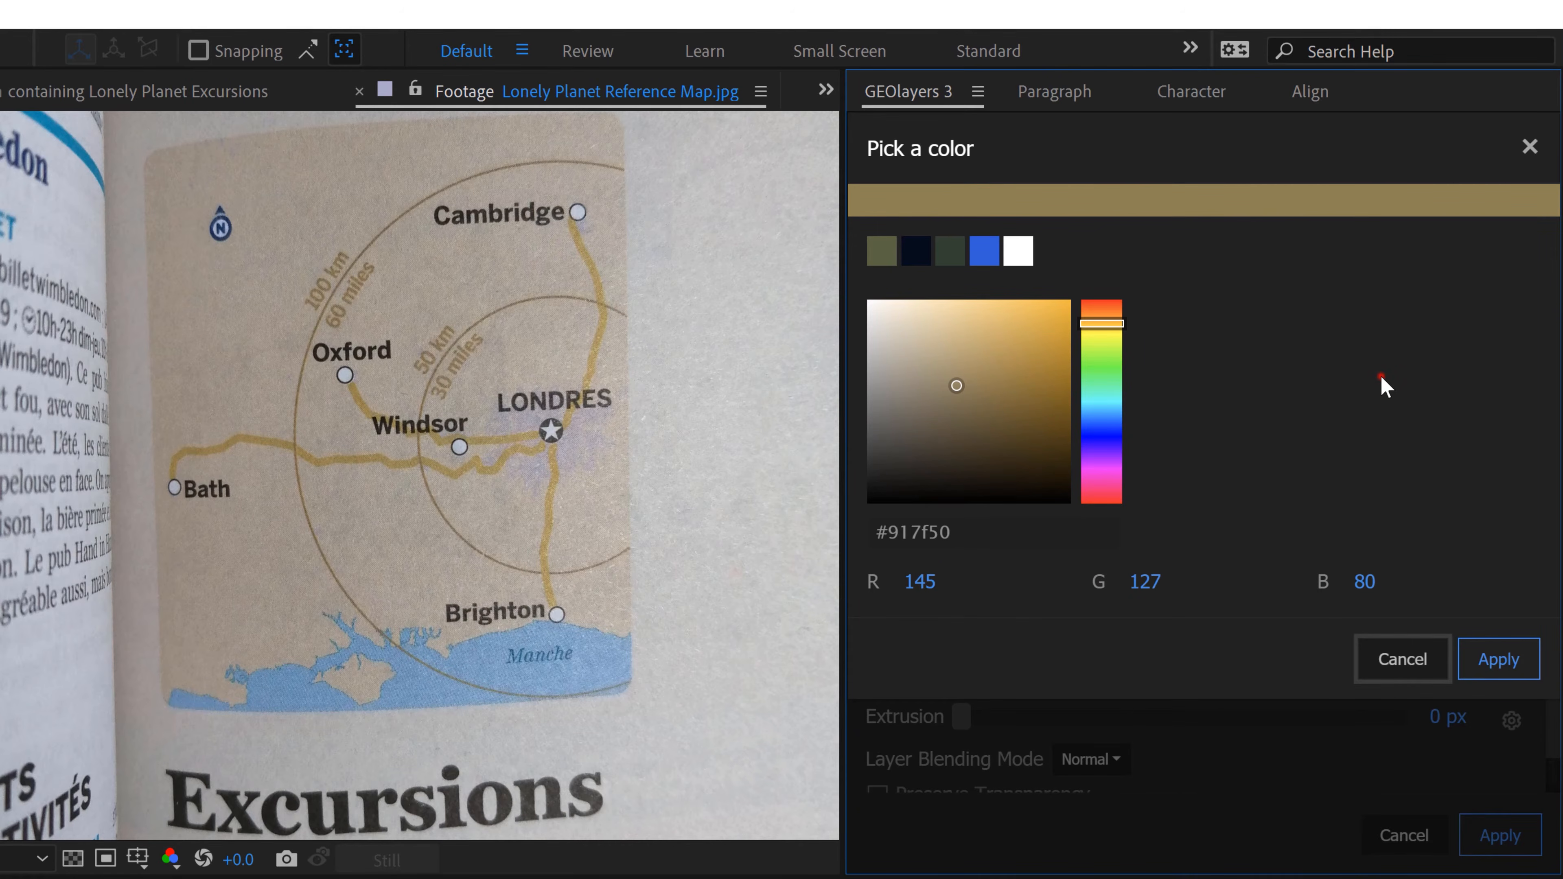
pyautogui.click(1493, 662)
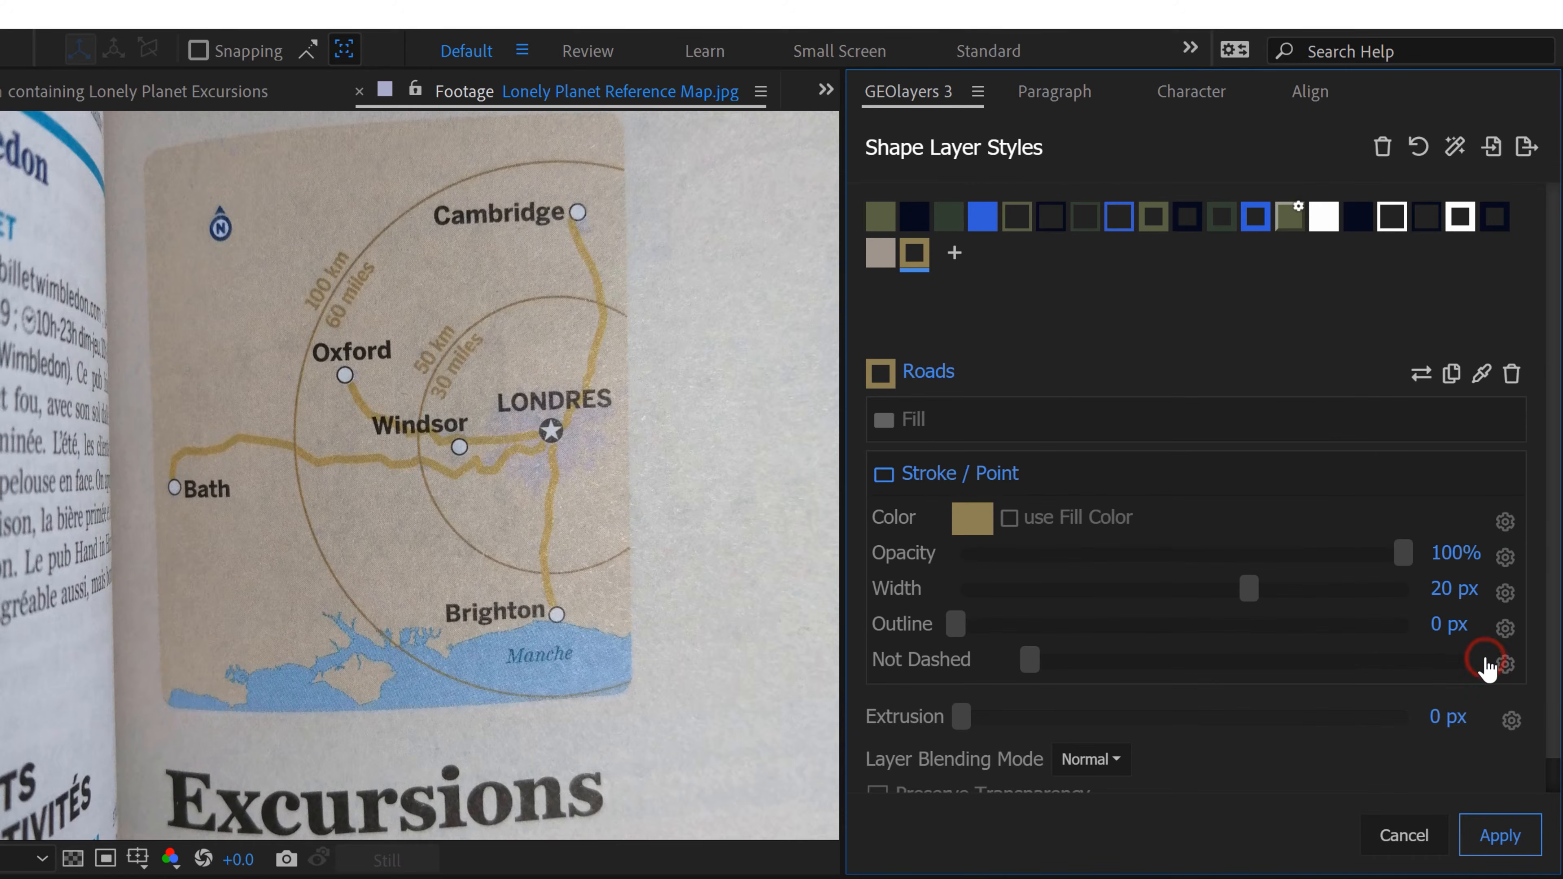
pyautogui.click(1501, 835)
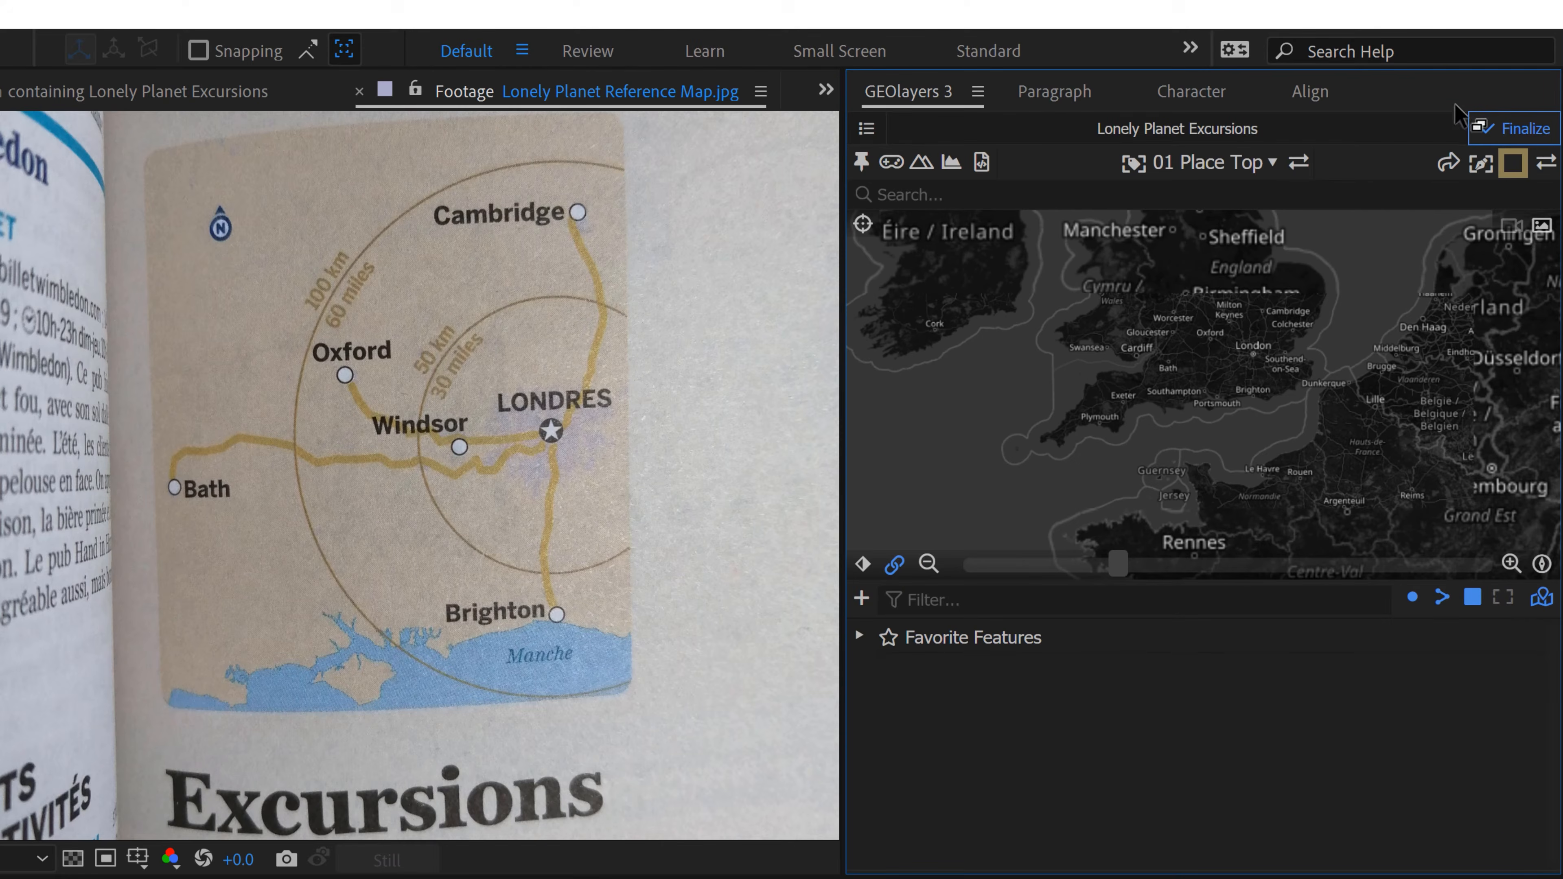
# Step: Make Land the active shape style, search for United Kingdom and download its Natural Earth country feature
pyautogui.click(1511, 170)
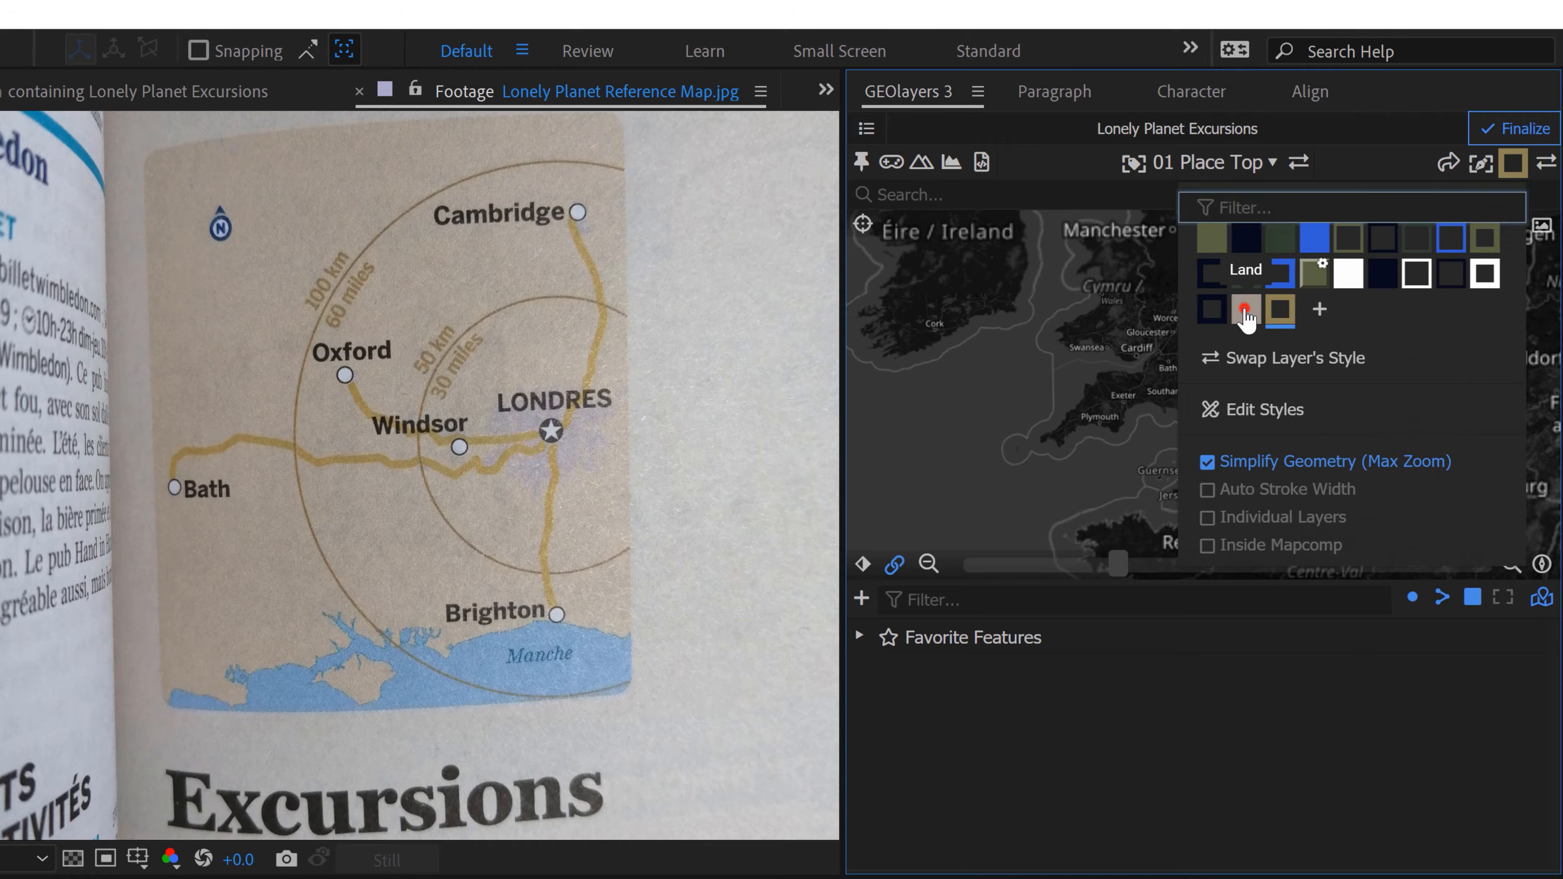
pyautogui.click(1246, 315)
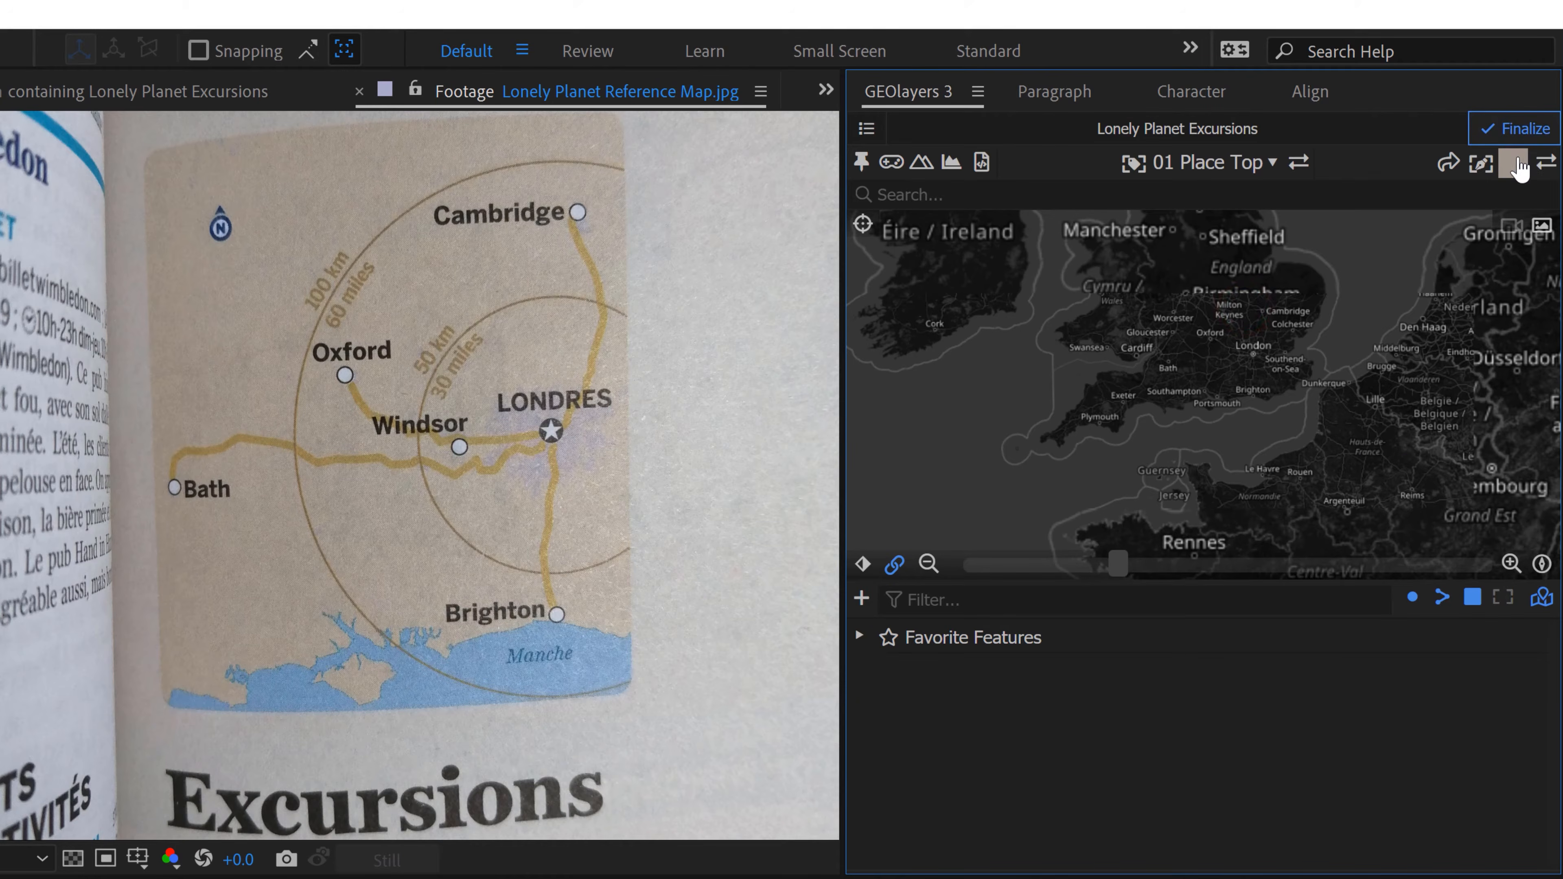
pyautogui.click(928, 194)
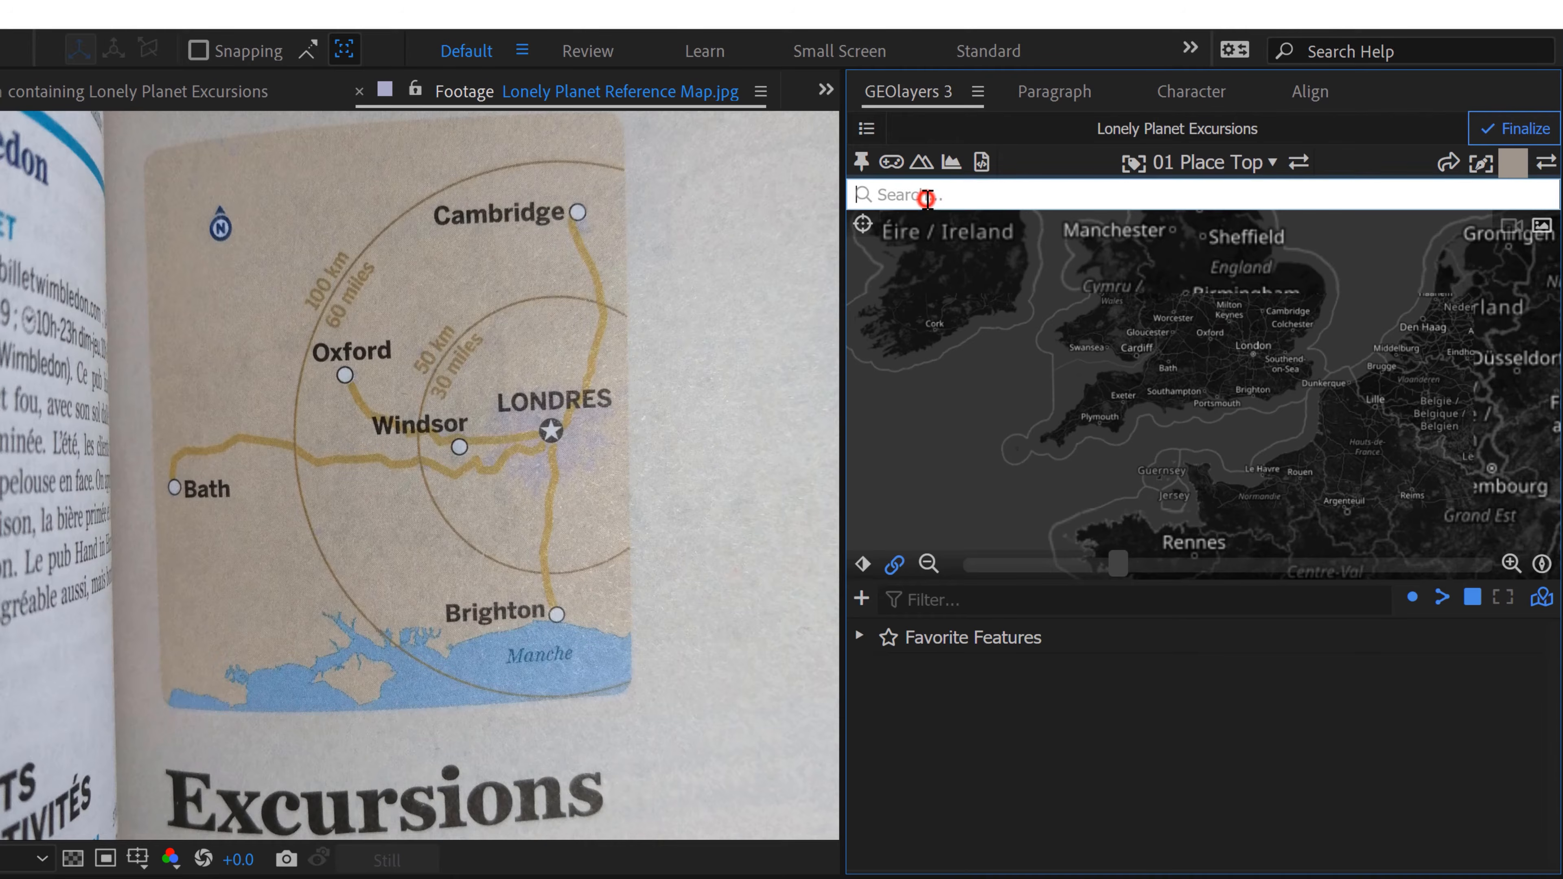
pyautogui.write('united k')
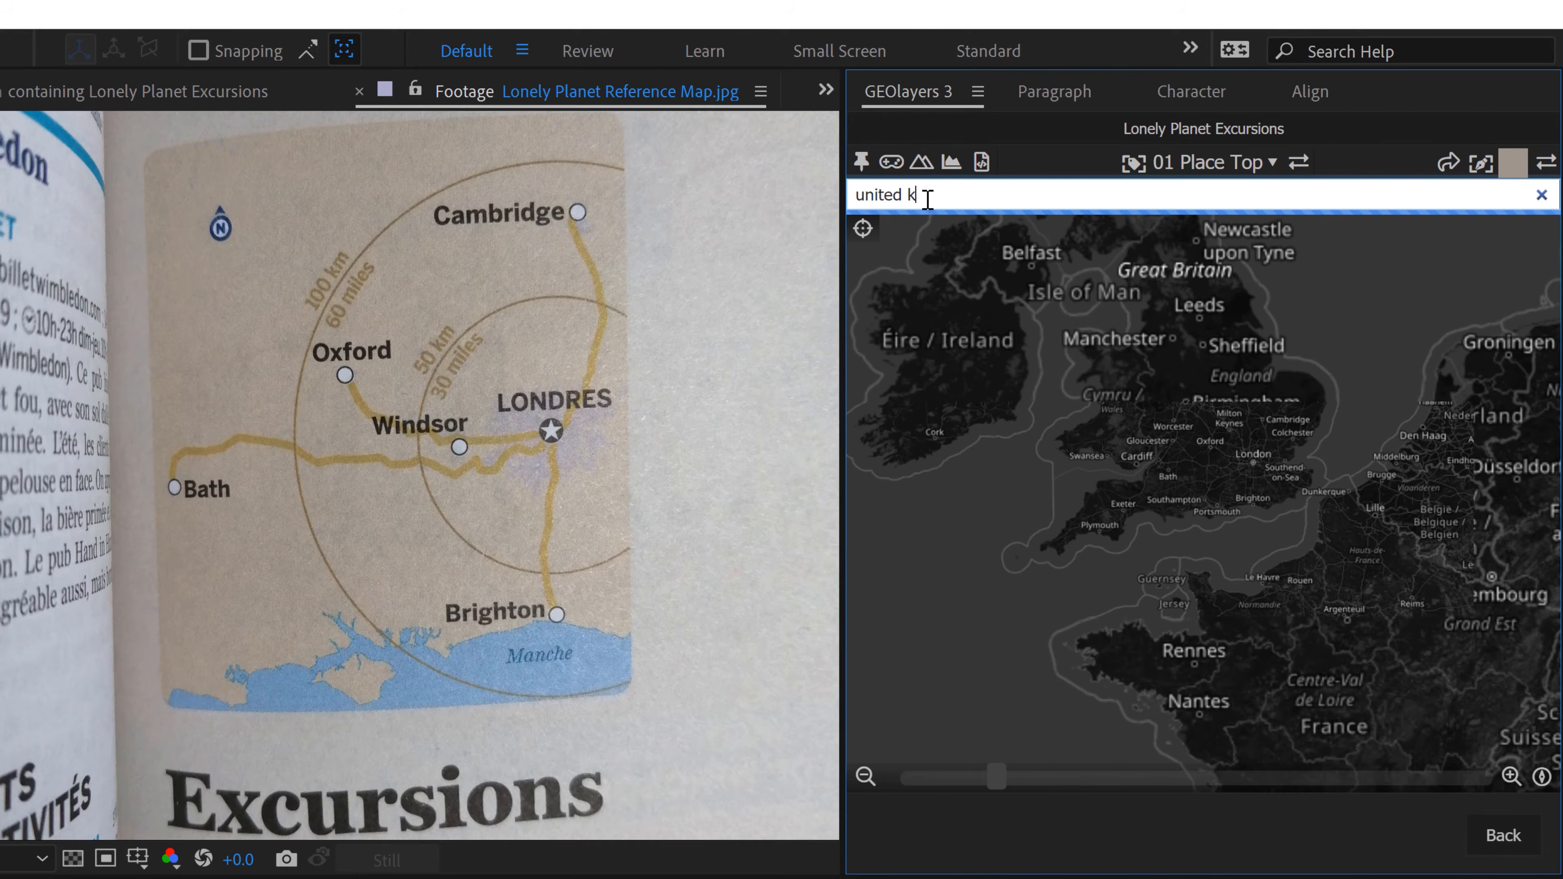
pyautogui.write('ingdom')
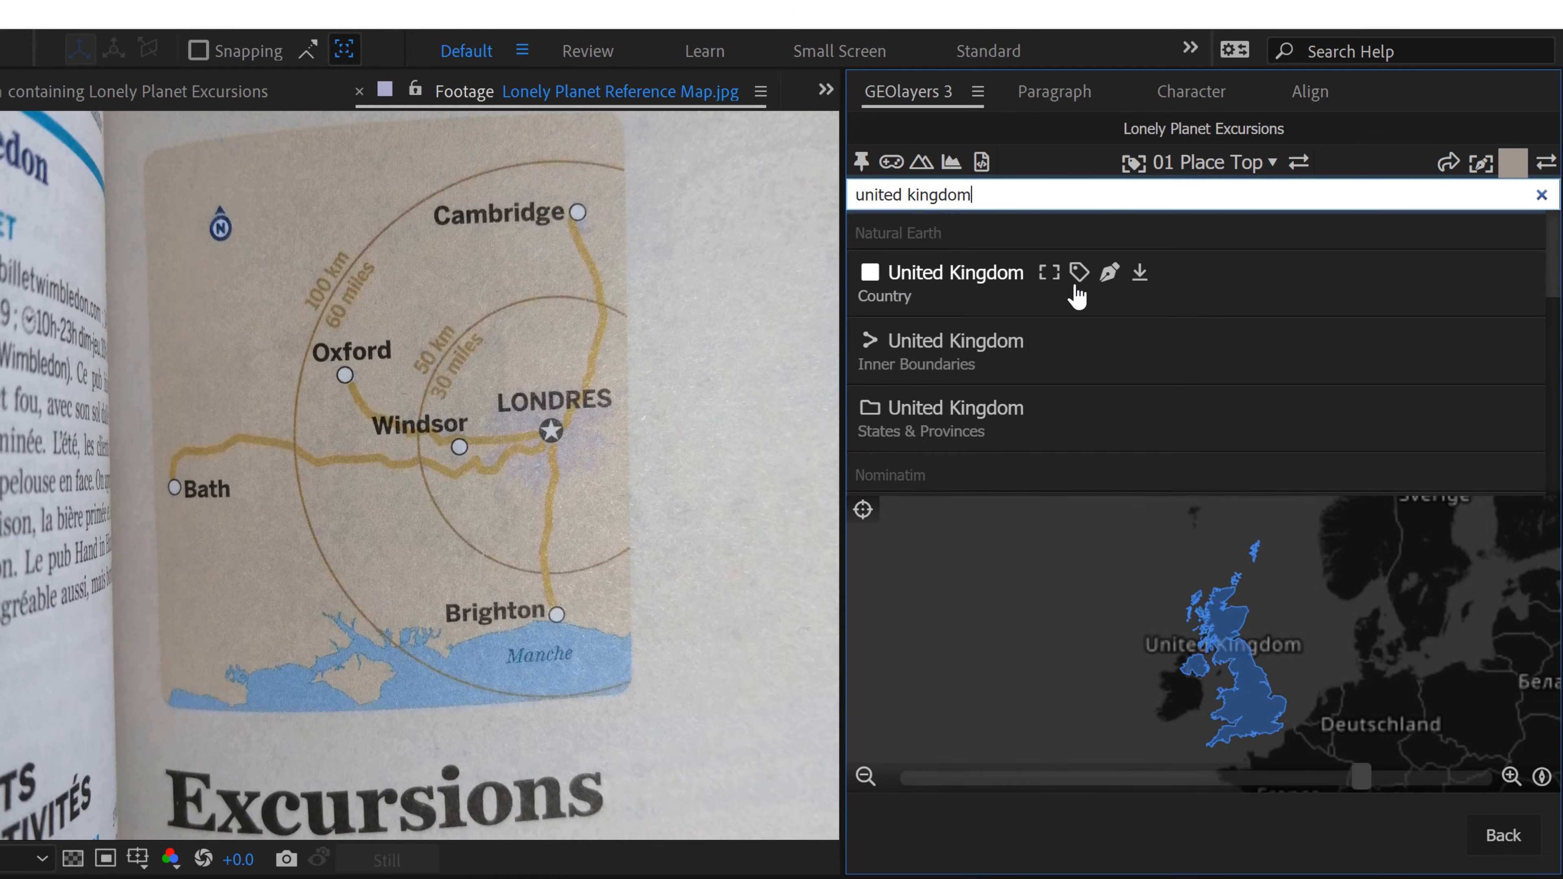
pyautogui.click(1139, 275)
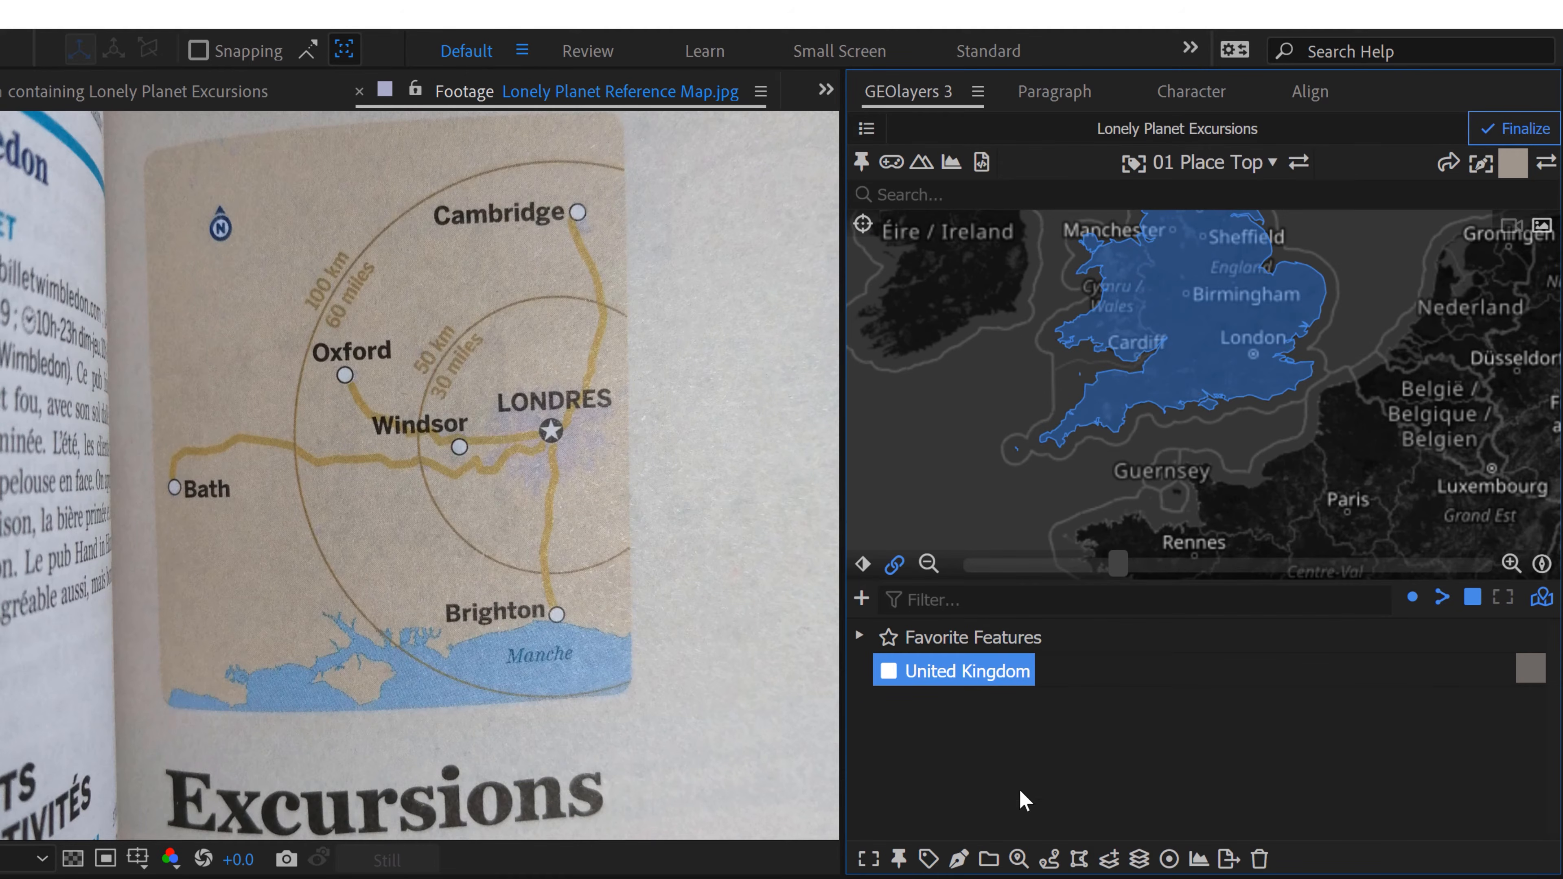
# Step: Draw the United Kingdom feature as a shape layer in the Land style
pyautogui.click(1516, 164)
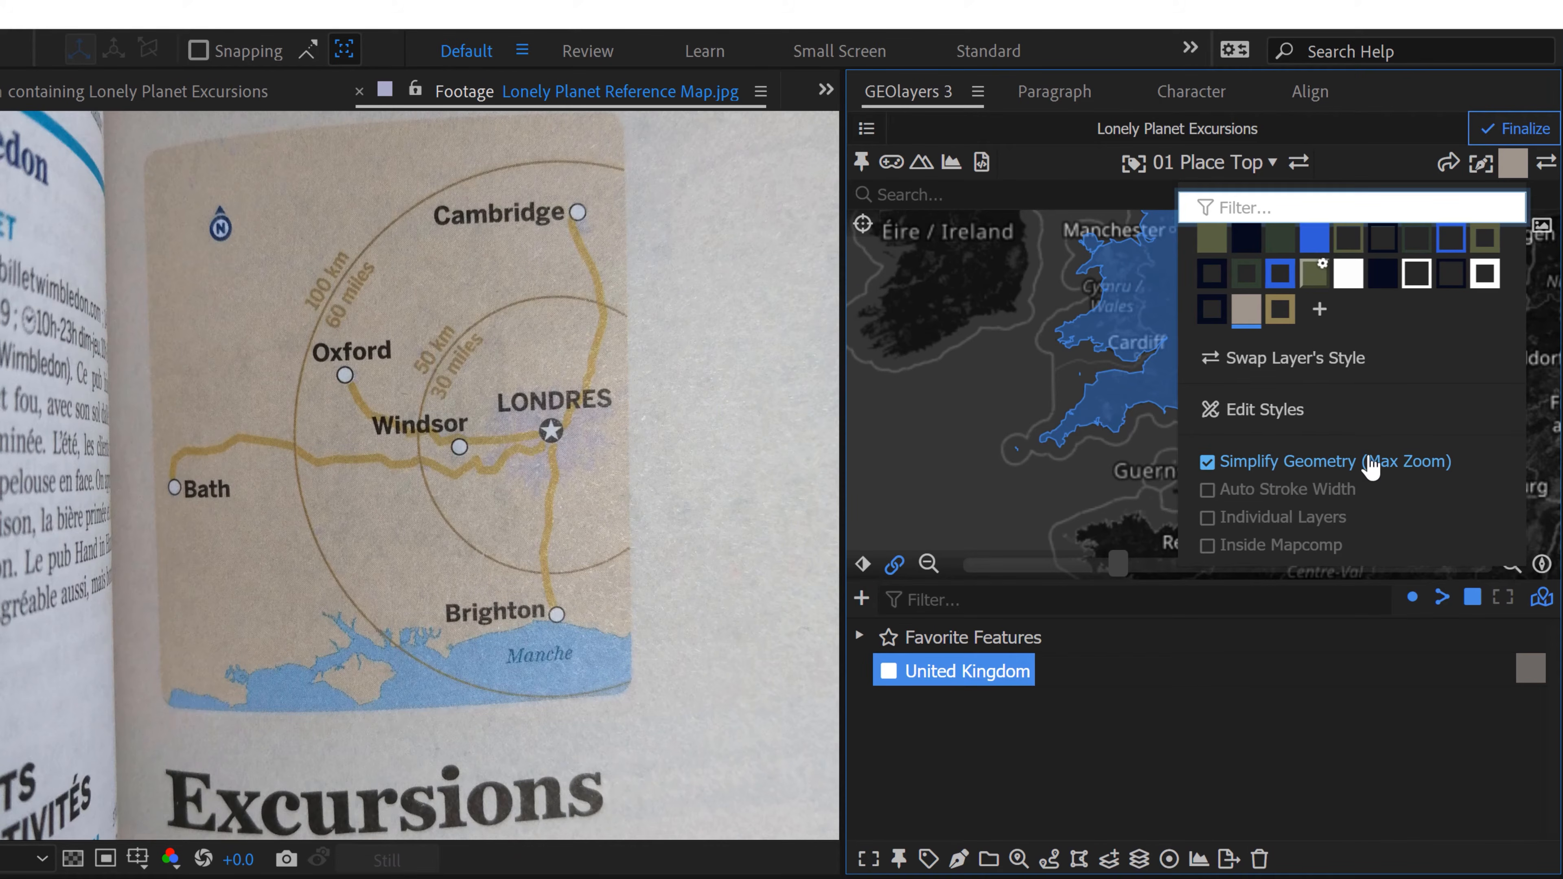
pyautogui.click(1517, 165)
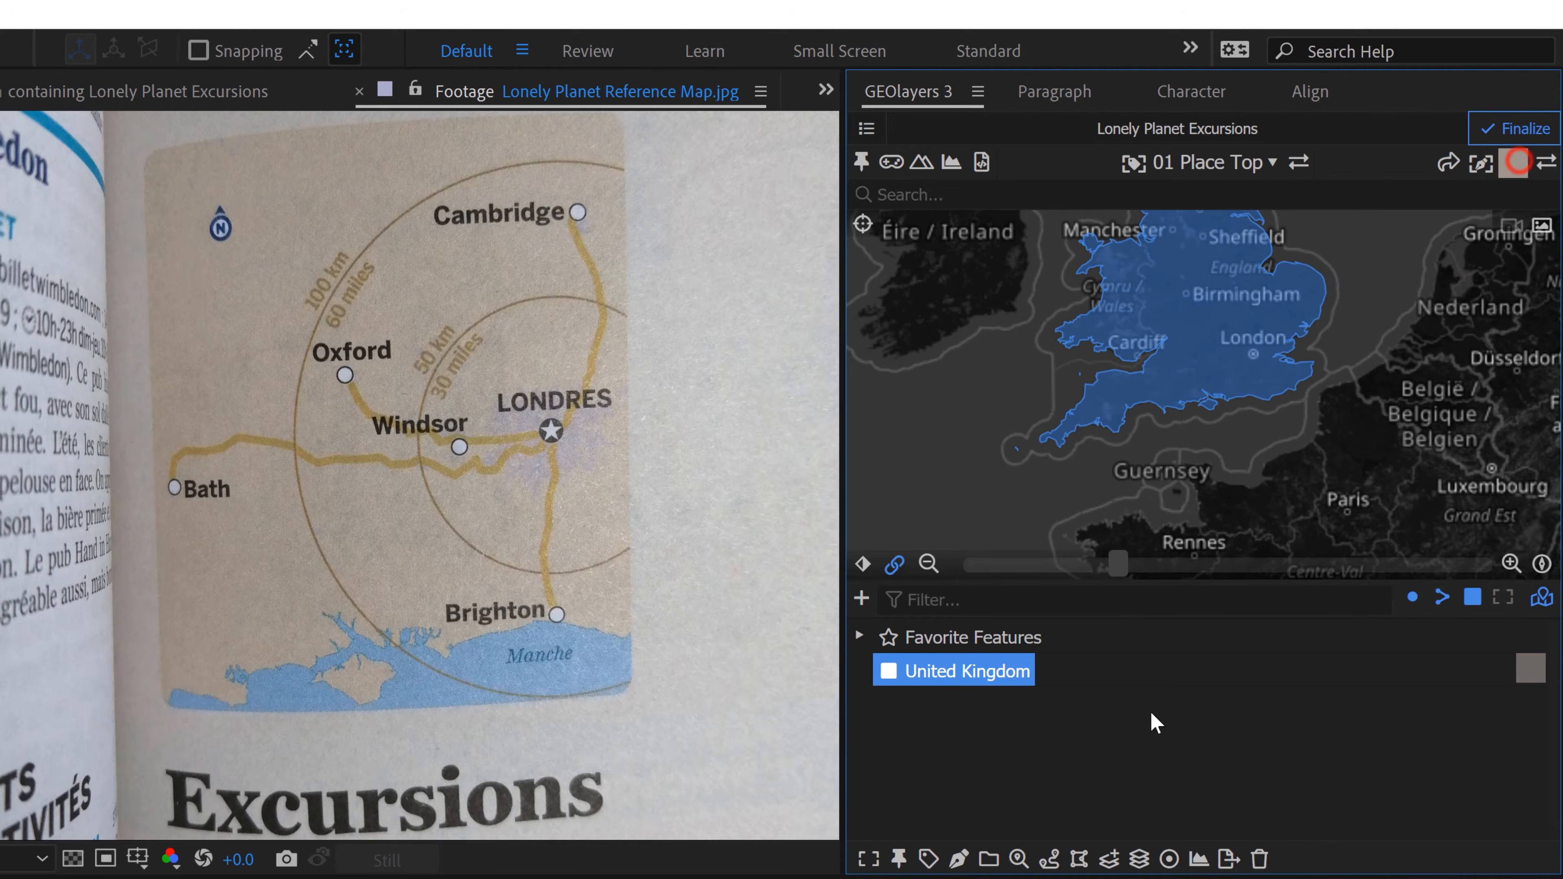
pyautogui.click(960, 861)
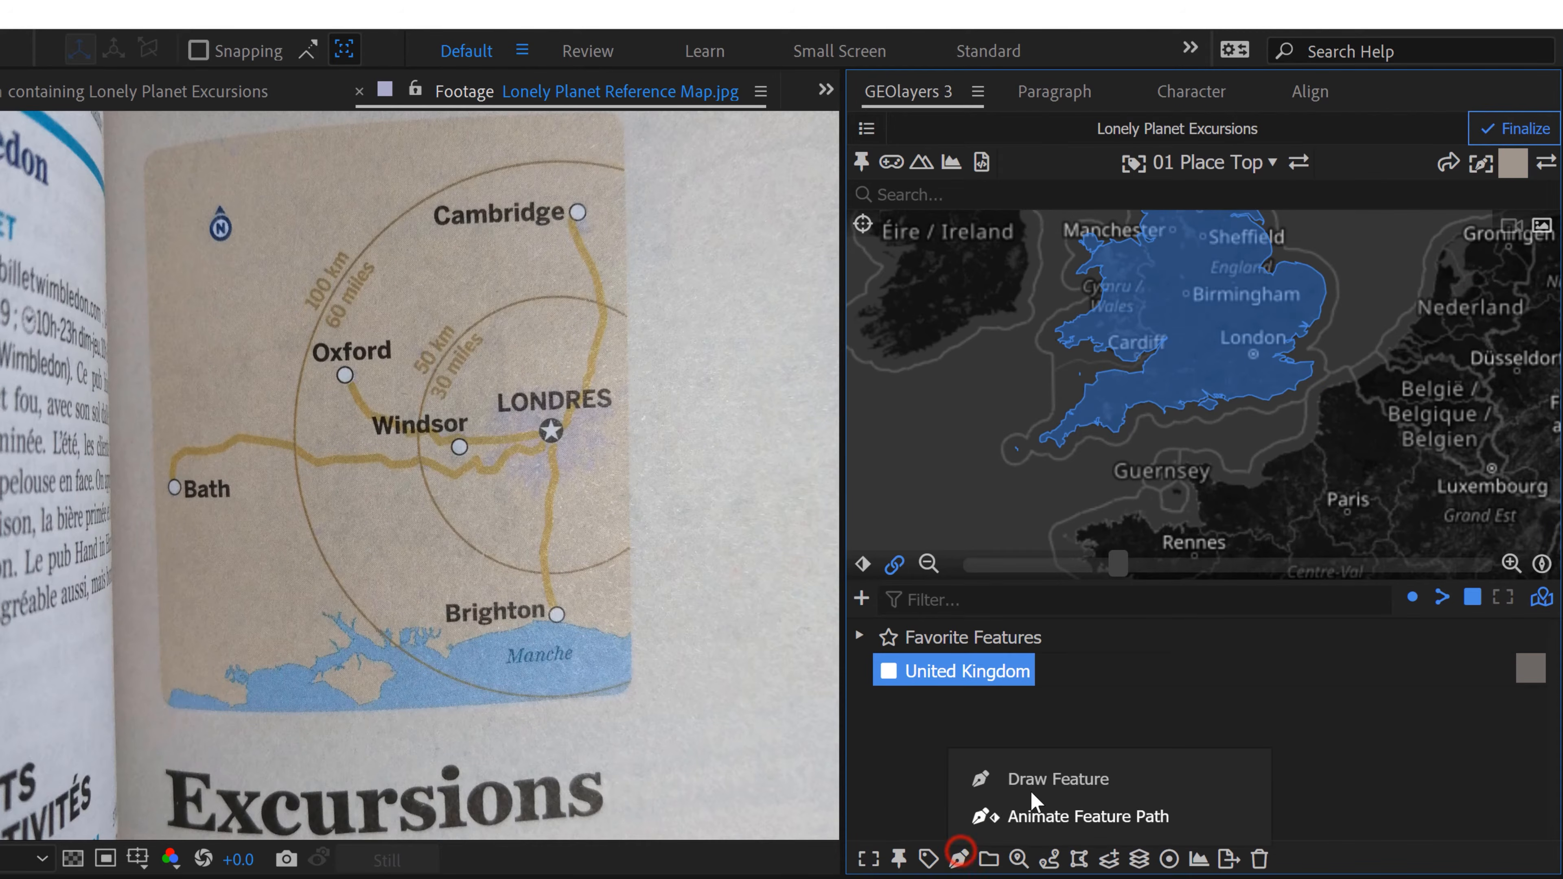
pyautogui.click(1035, 776)
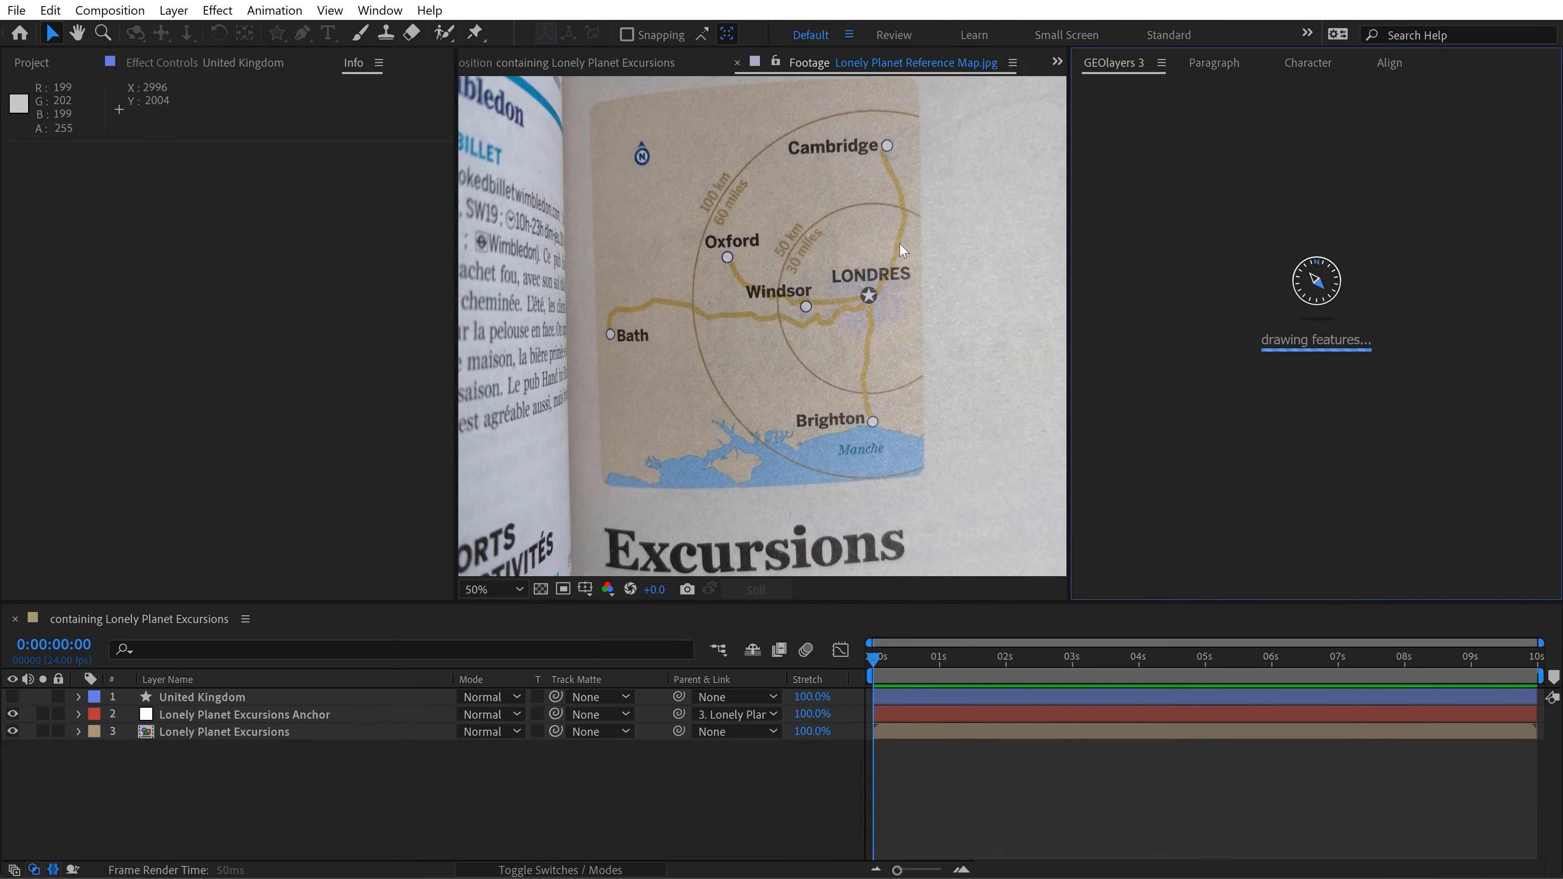
# Step: Dock the Lonely Planet reference footage viewer beside the composition viewer so both can be seen together
pyautogui.click(859, 74)
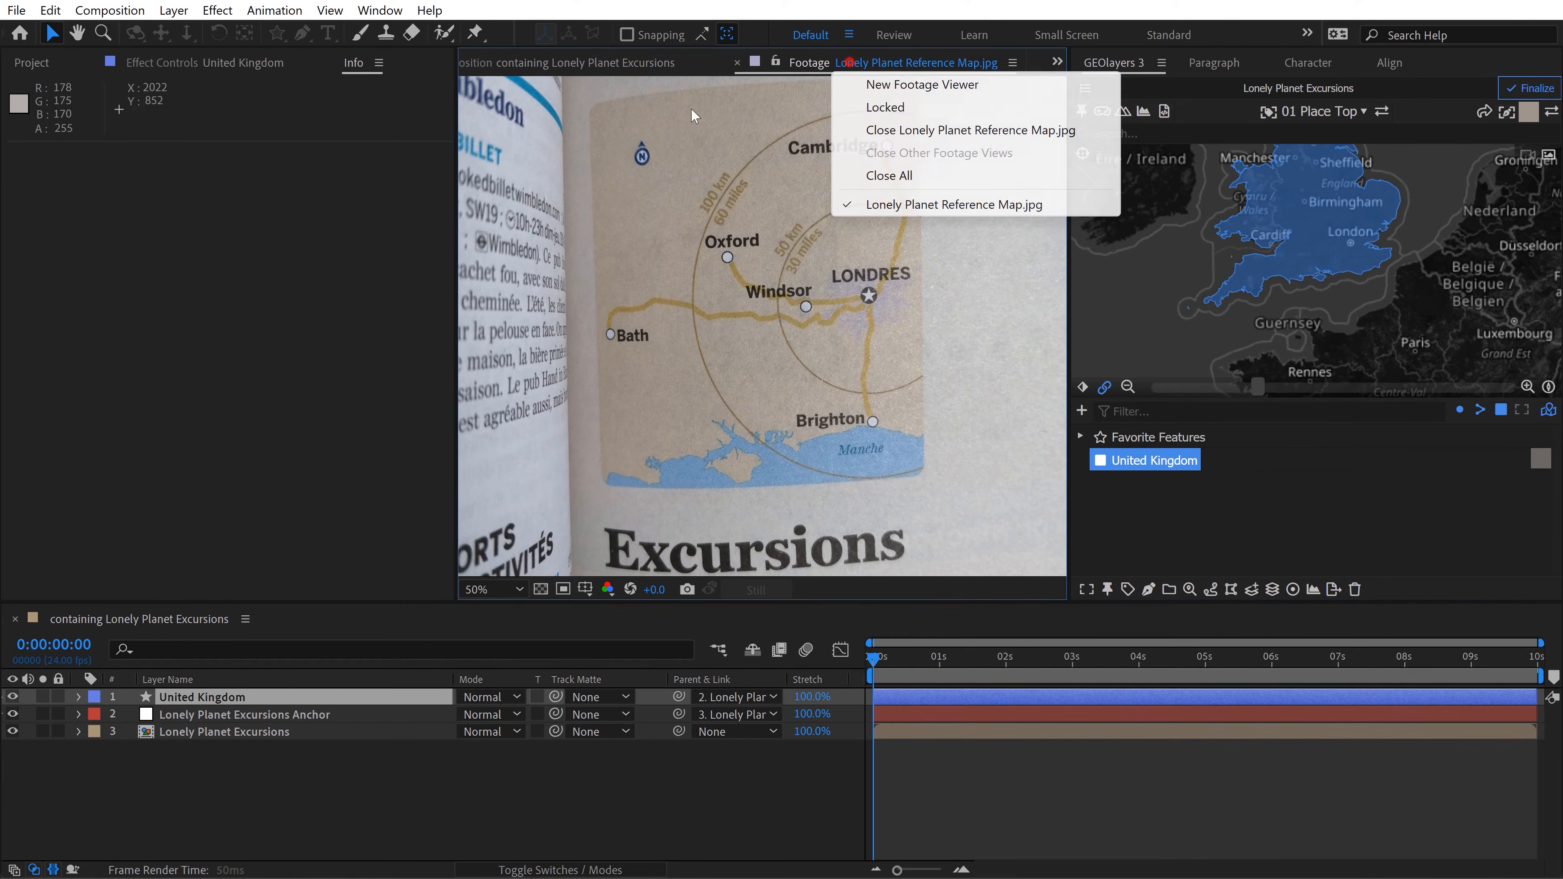
pyautogui.click(794, 65)
pyautogui.moveTo(792, 68); pyautogui.dragTo(602, 196)
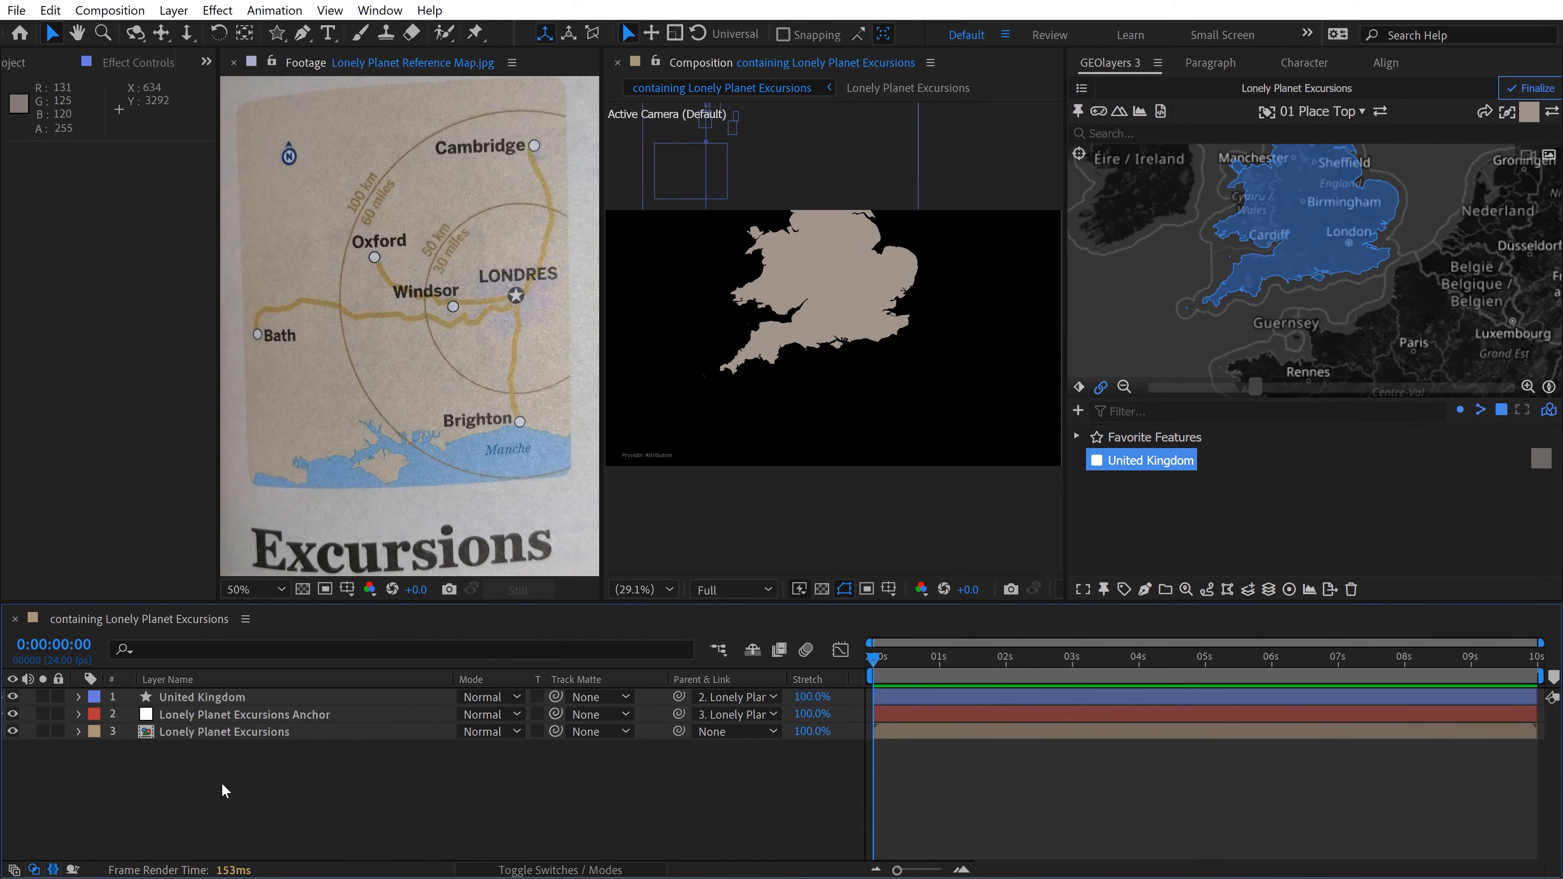
# Step: Create a solid named Water in a blue sampled from the reference map's sea and place it below the United Kingdom layer
pyautogui.rightClick(185, 778)
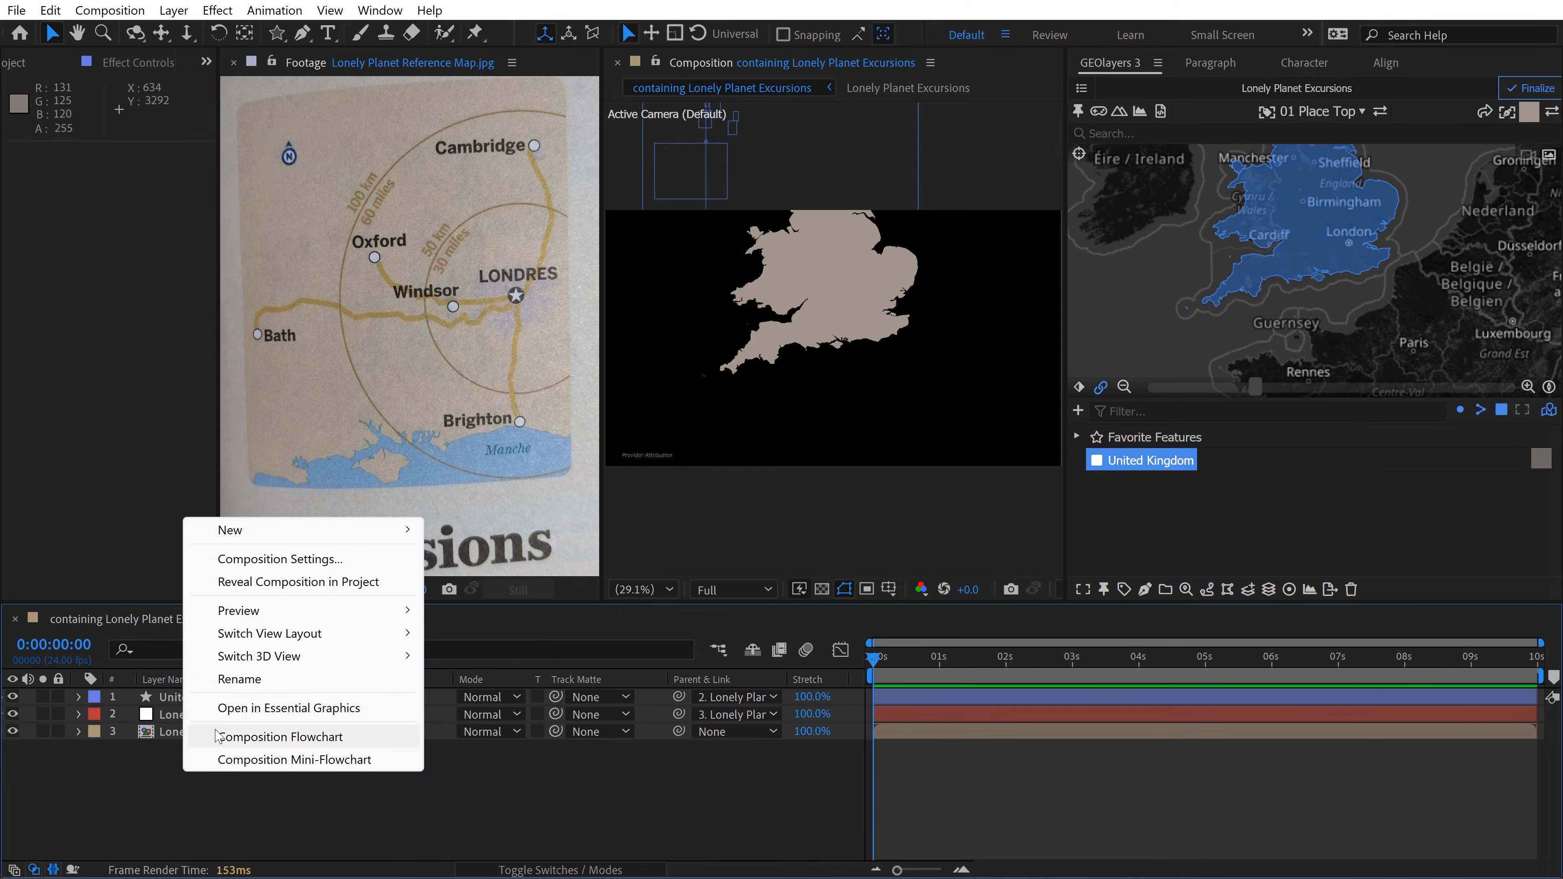
pyautogui.moveTo(275, 538)
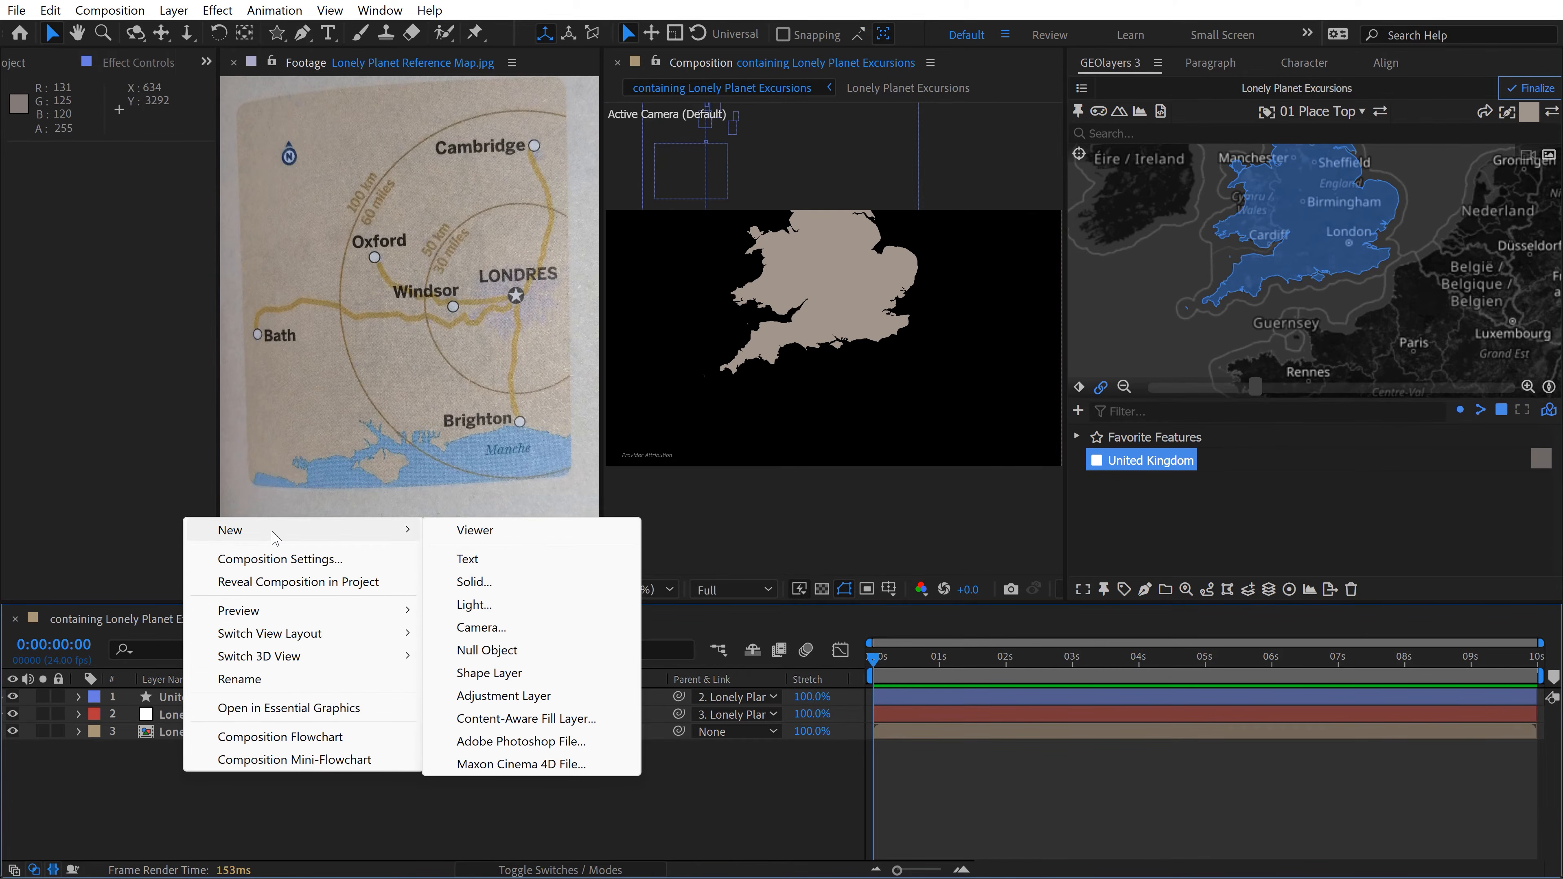
pyautogui.click(522, 582)
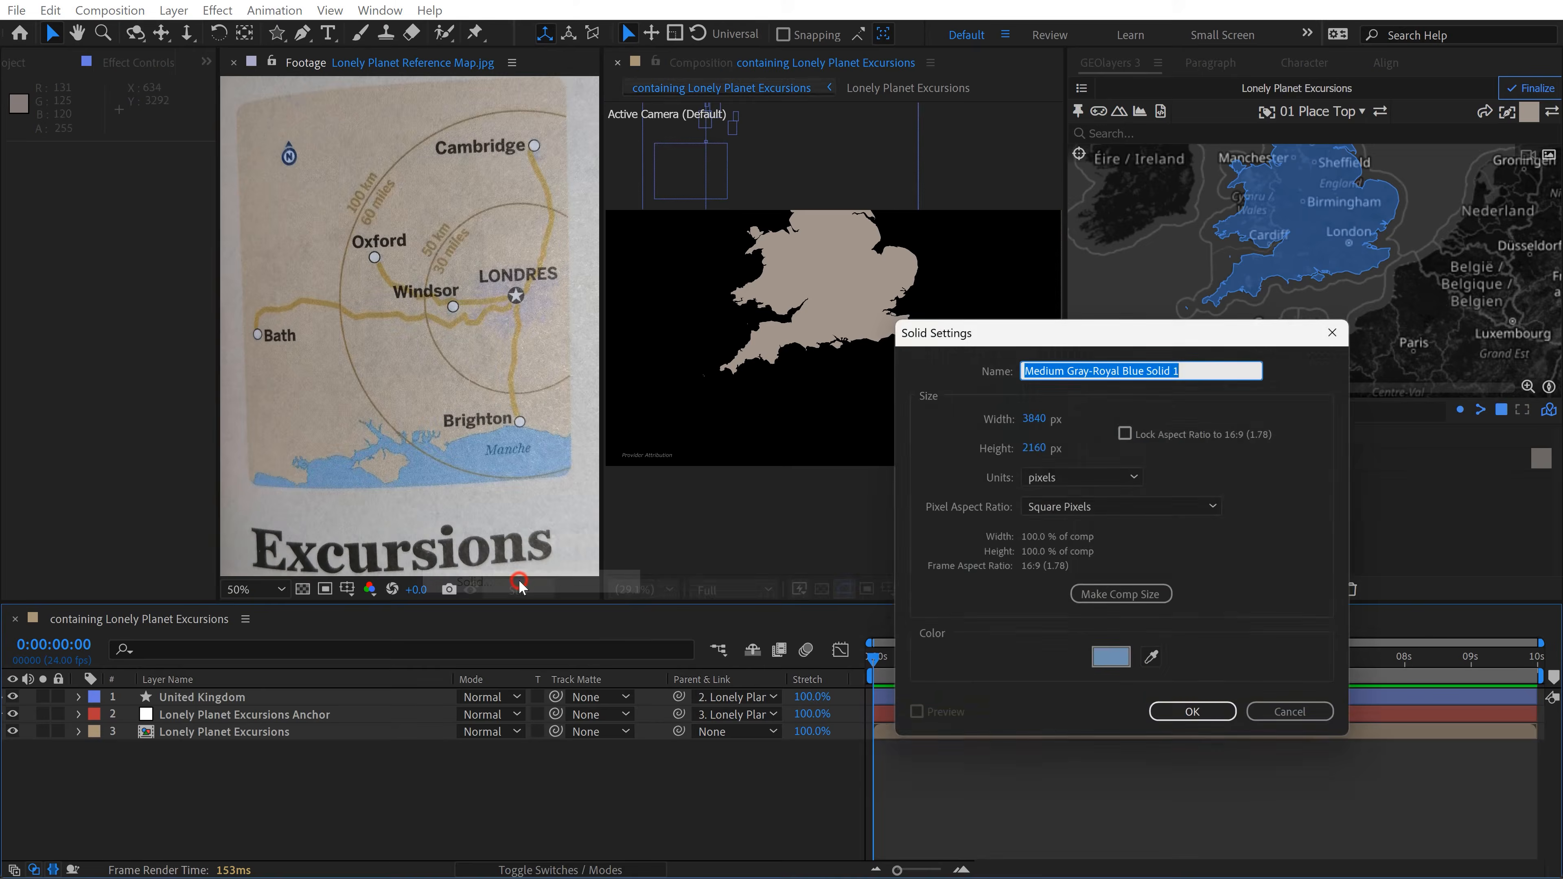
pyautogui.click(1156, 664)
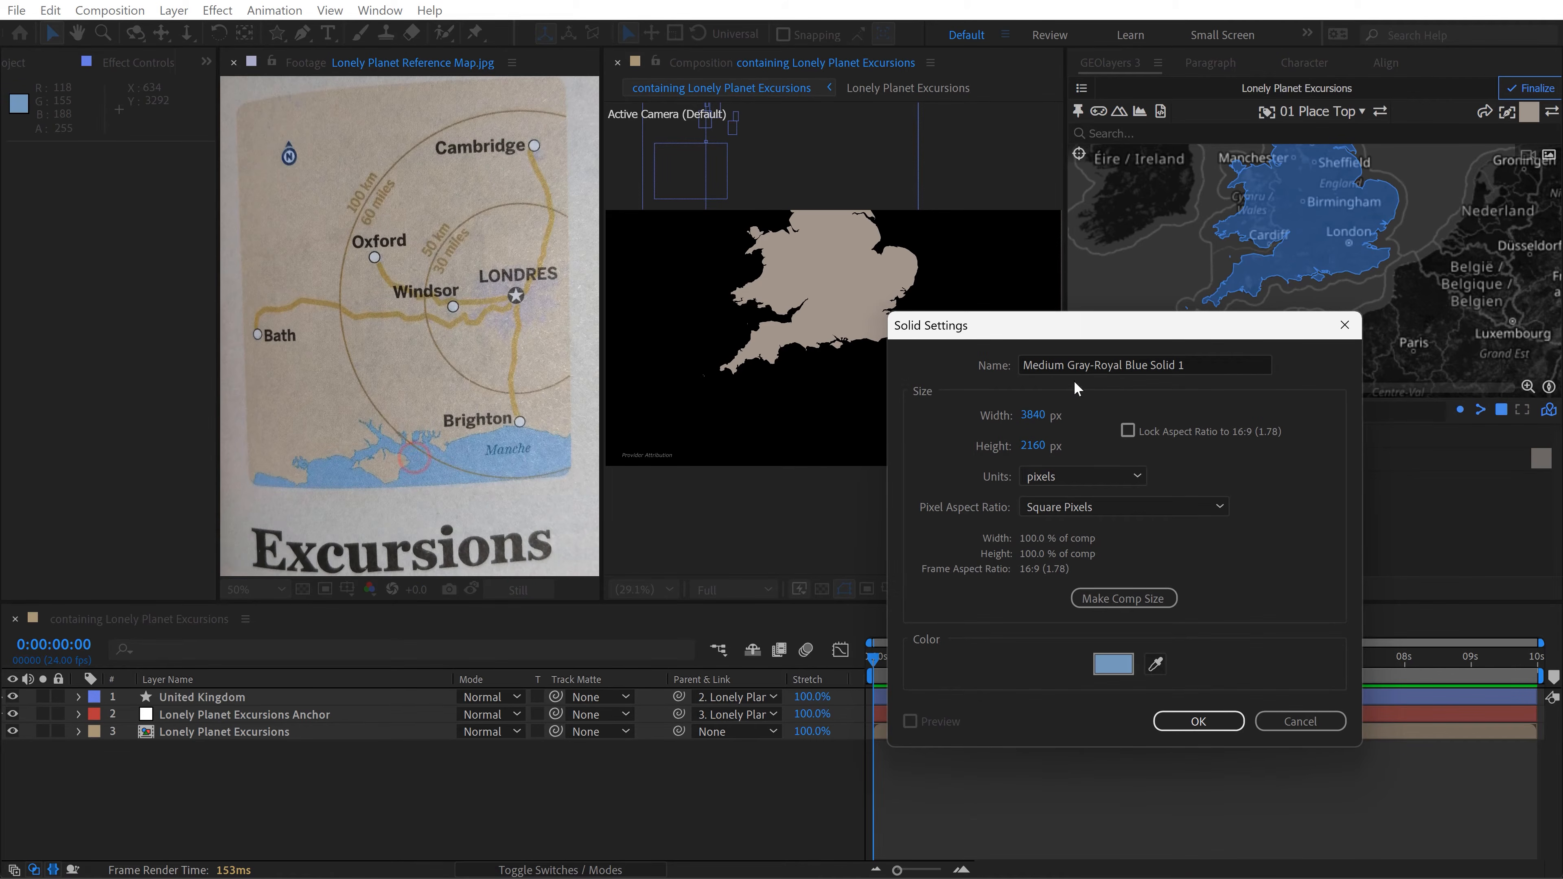
pyautogui.tripleClick(1076, 363)
pyautogui.write('W')
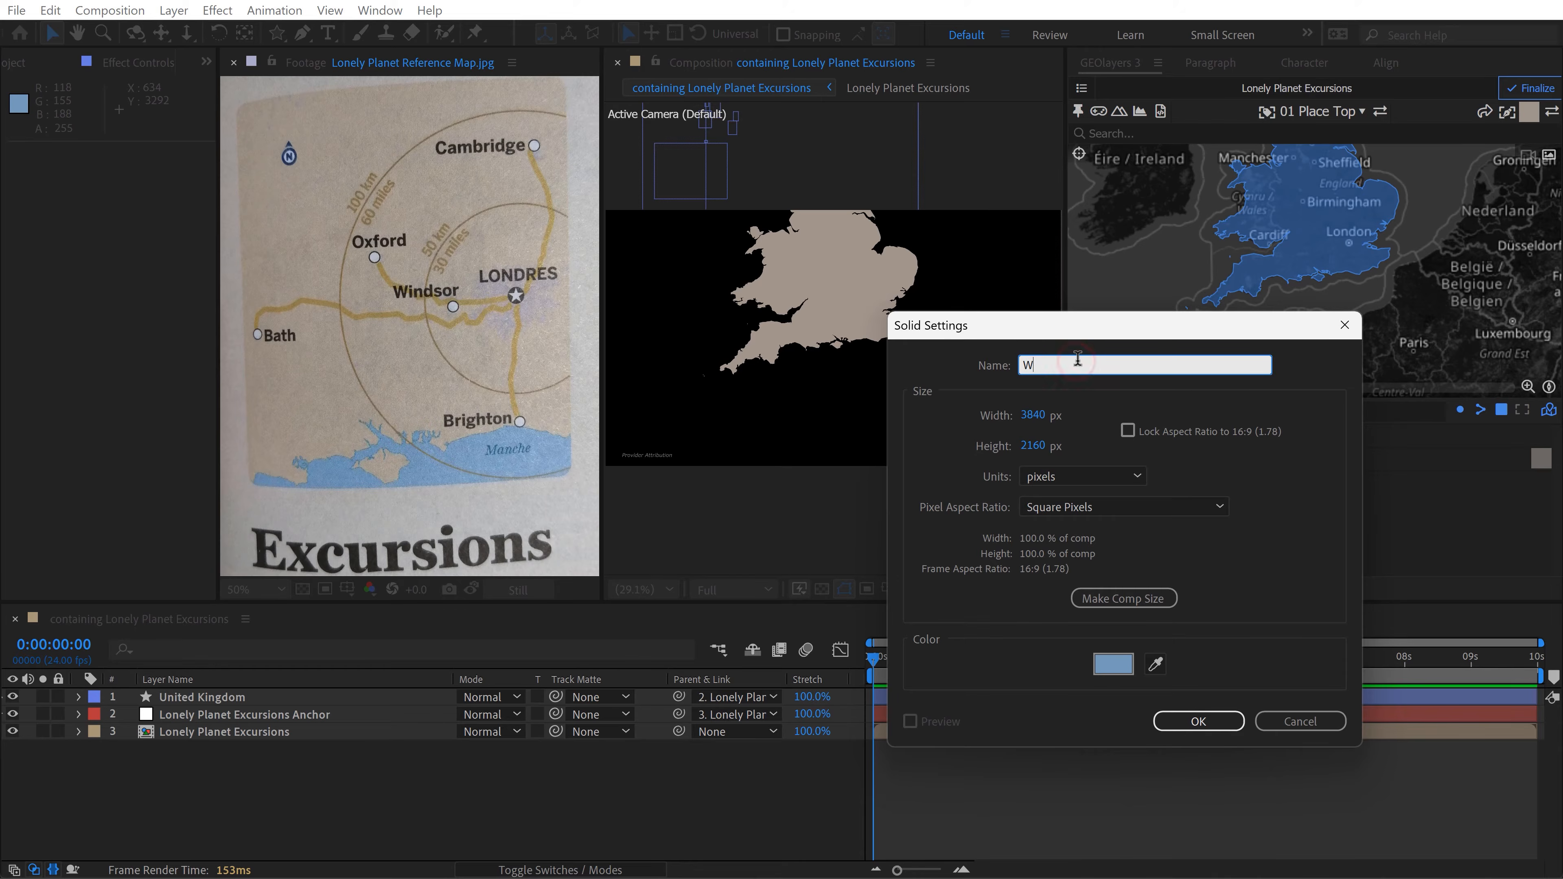
pyautogui.write('ater')
pyautogui.press('Return')
pyautogui.moveTo(174, 697); pyautogui.dragTo(183, 731)
pyautogui.click(422, 821)
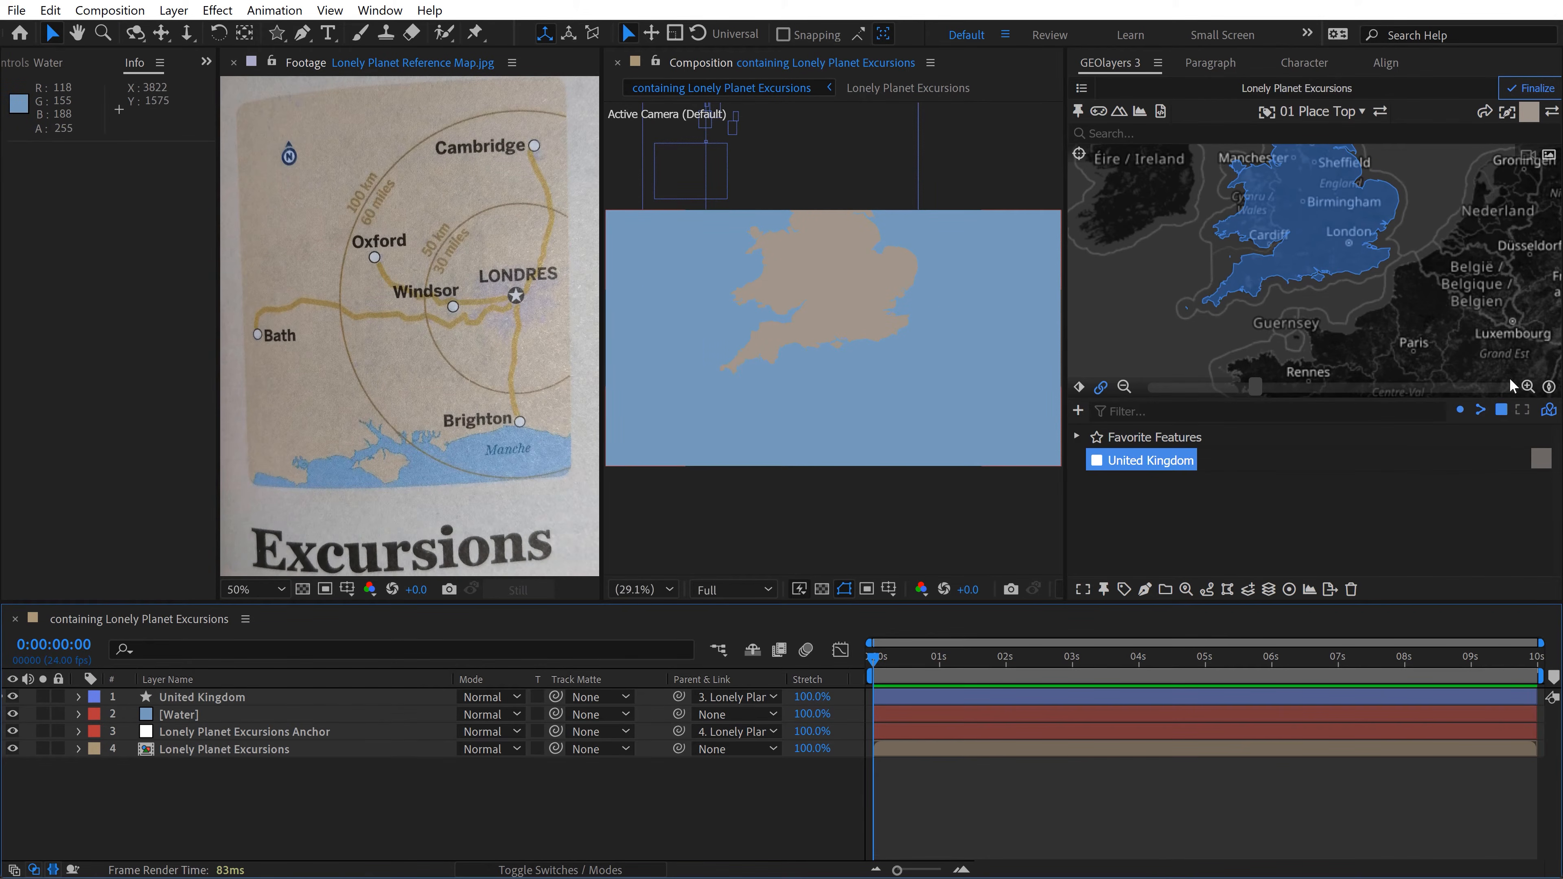
# Step: Frame southern England in the mapcomp and download the OpenStreetMap Places features for the current view
pyautogui.click(1529, 386)
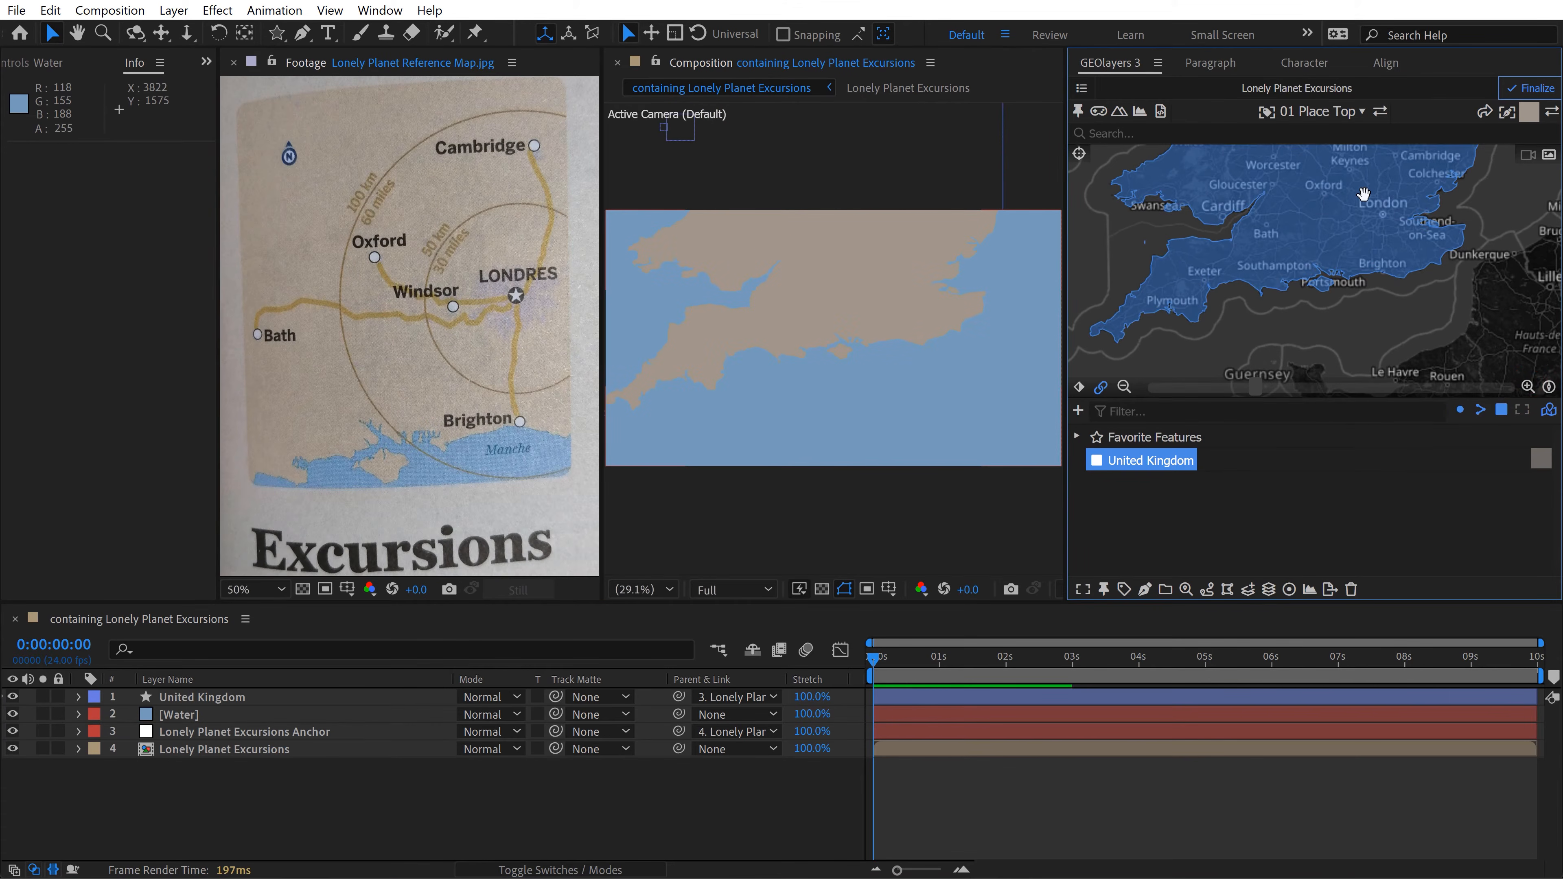
pyautogui.moveTo(1363, 193); pyautogui.dragTo(1371, 233)
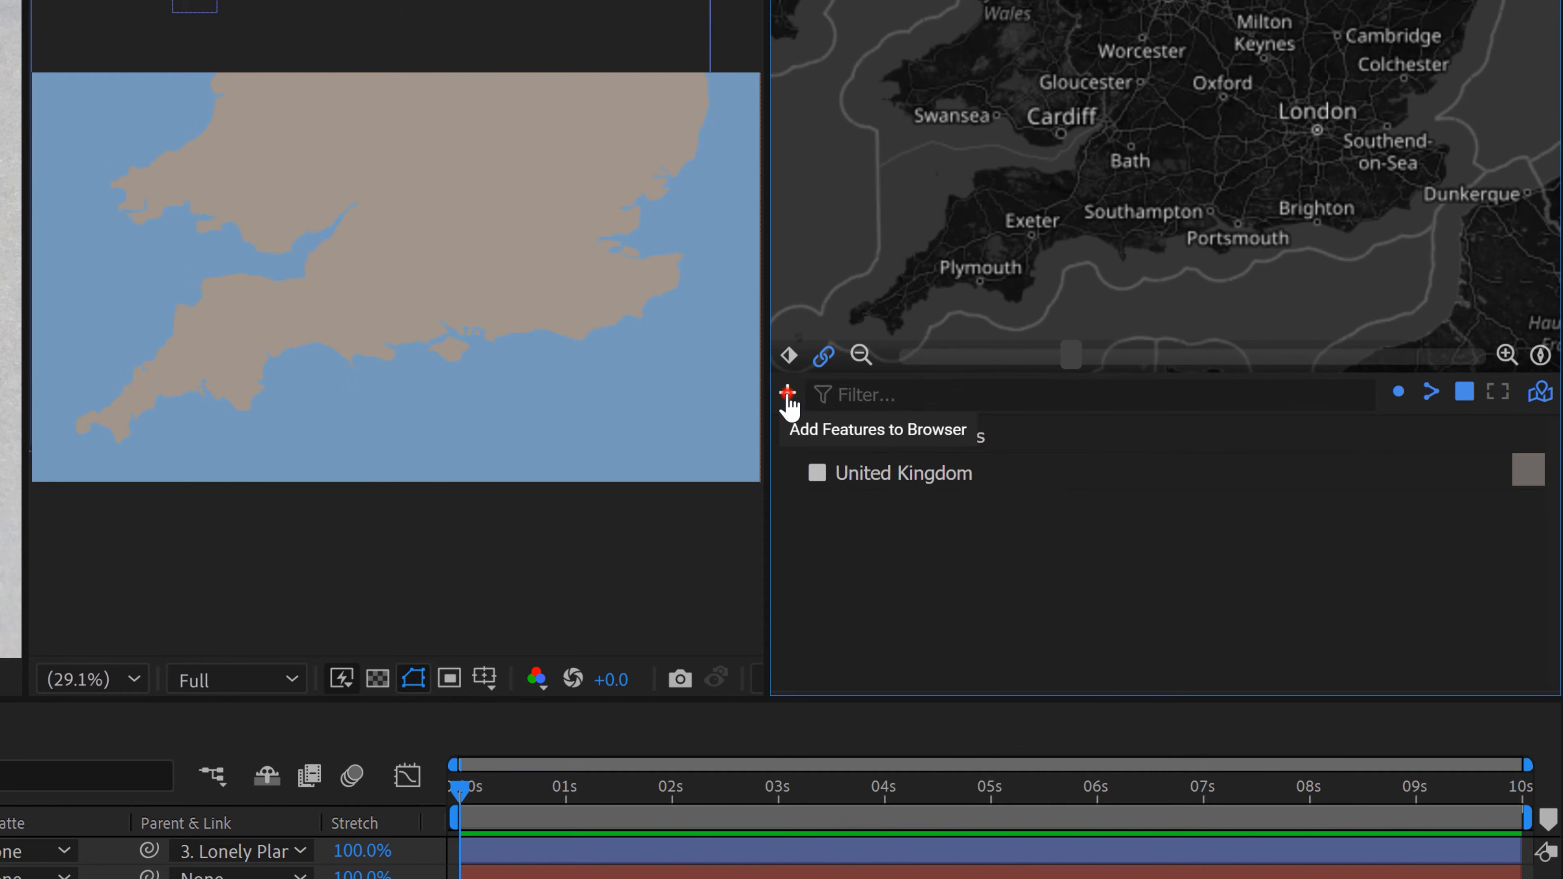
pyautogui.click(1077, 410)
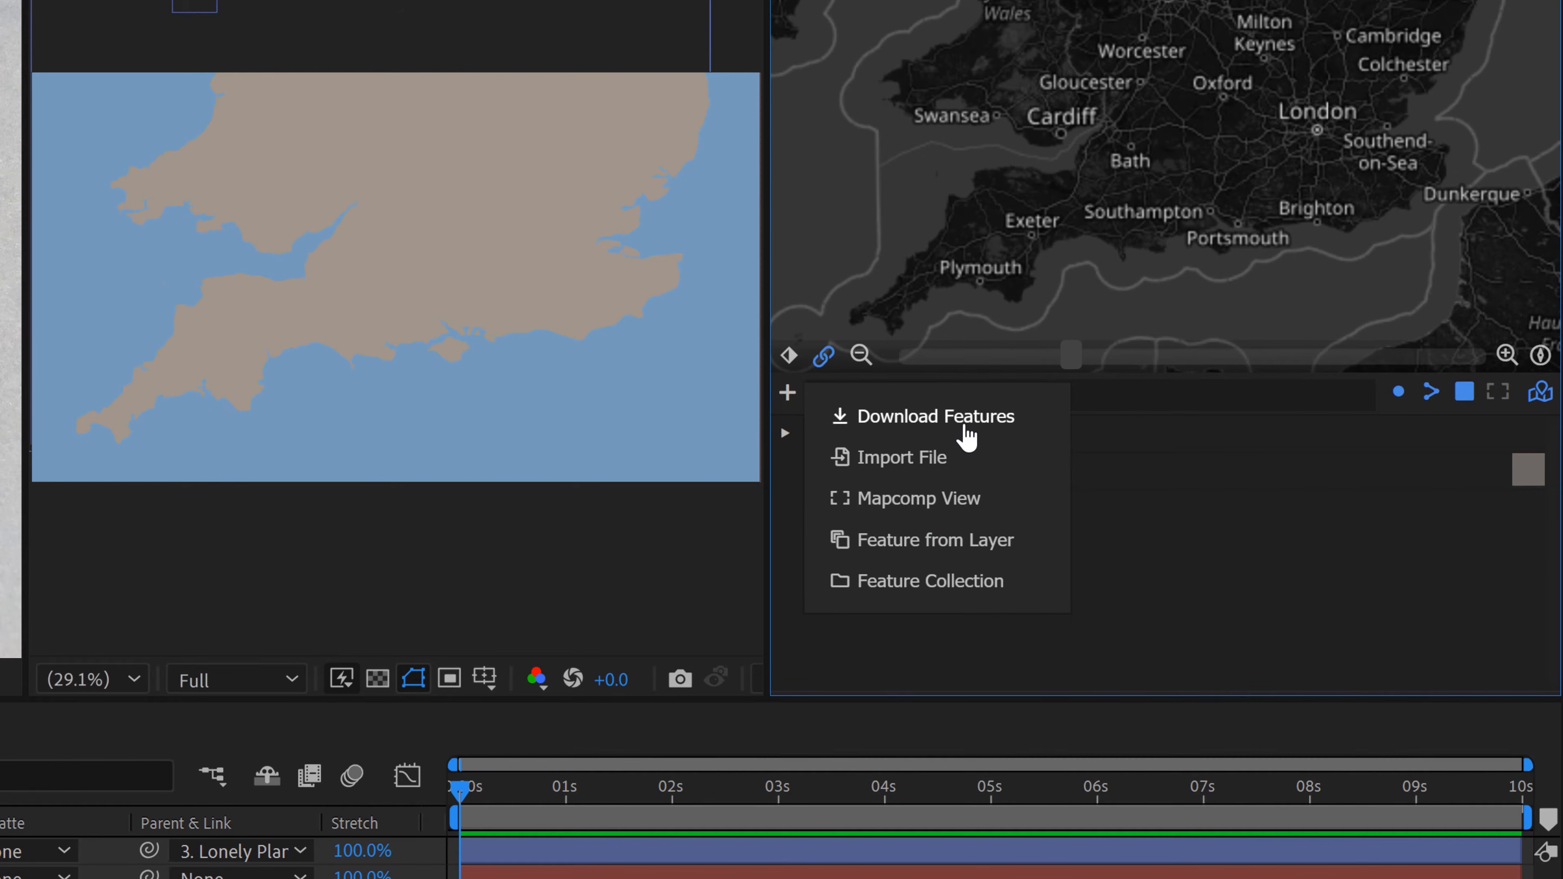
pyautogui.click(965, 425)
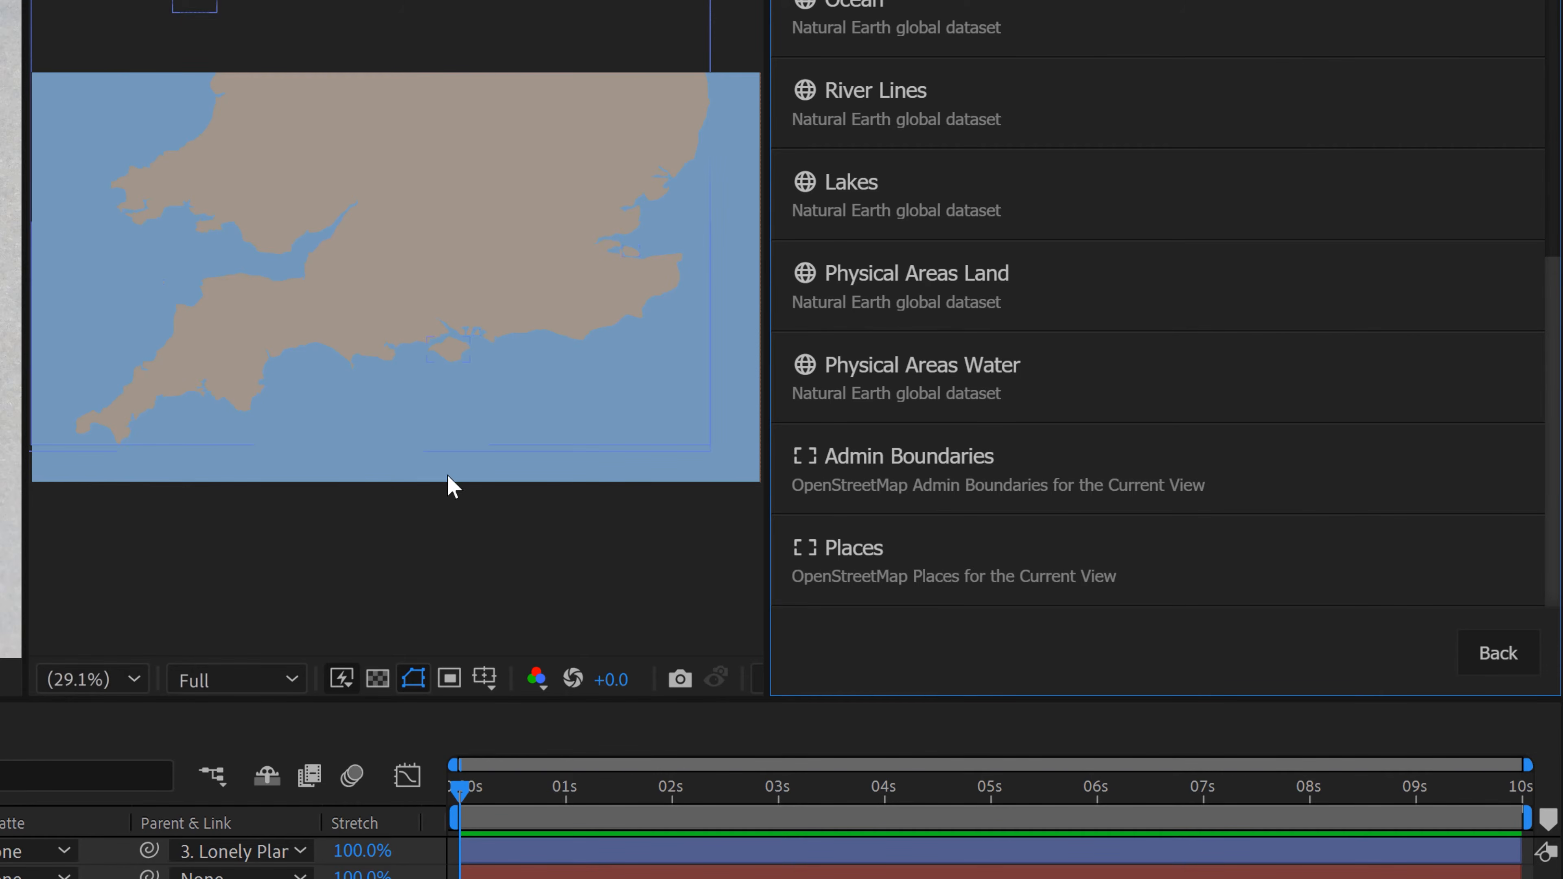
pyautogui.click(890, 565)
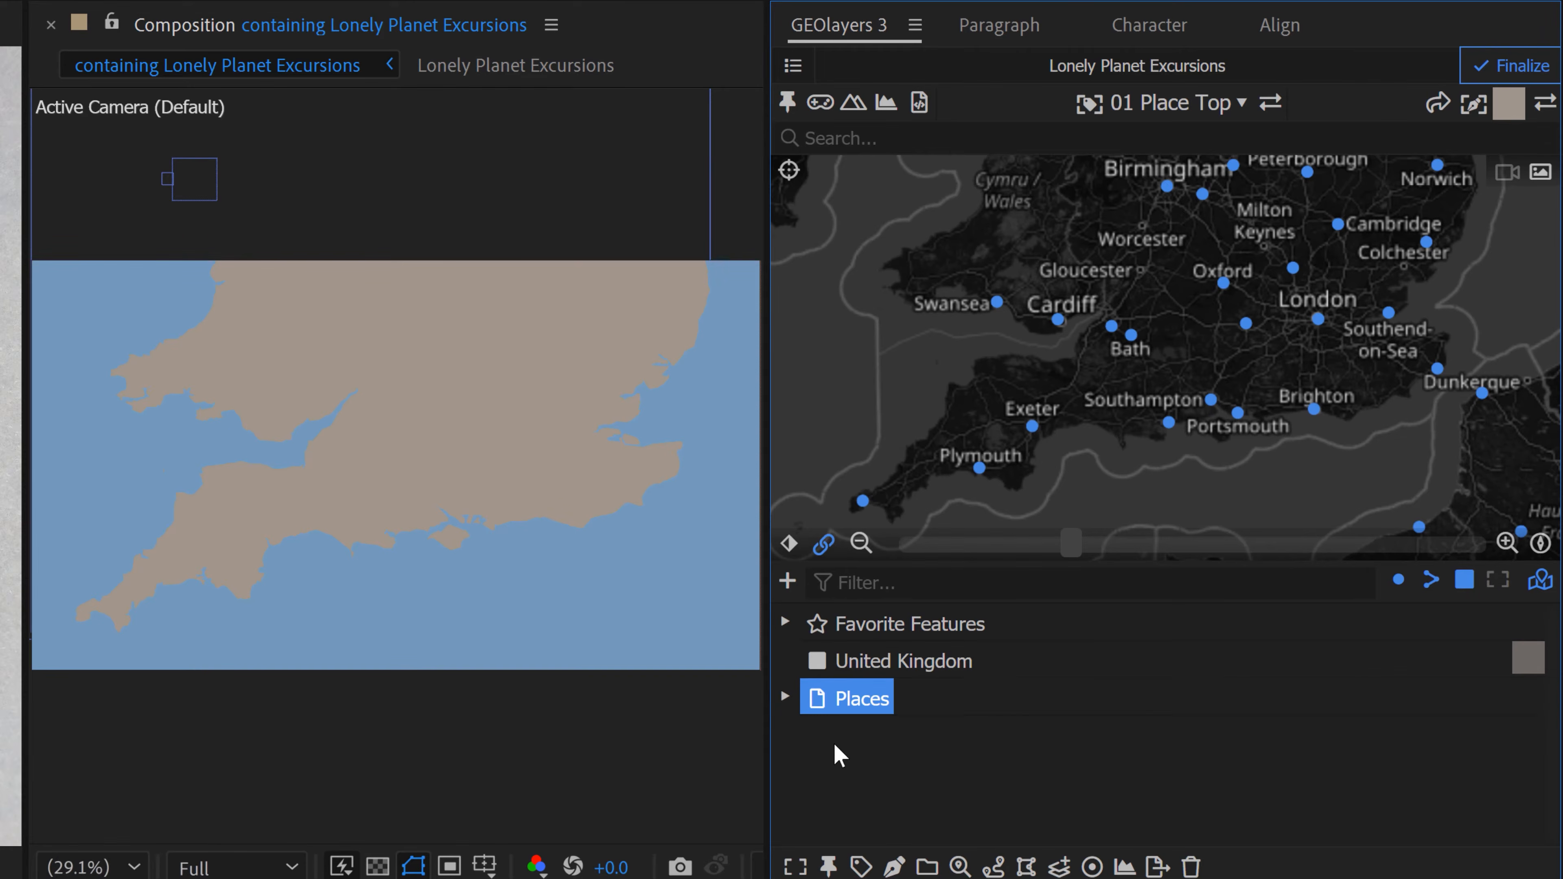
# Step: Expand the Places collection and set its feature properties to sort features by name
pyautogui.click(785, 697)
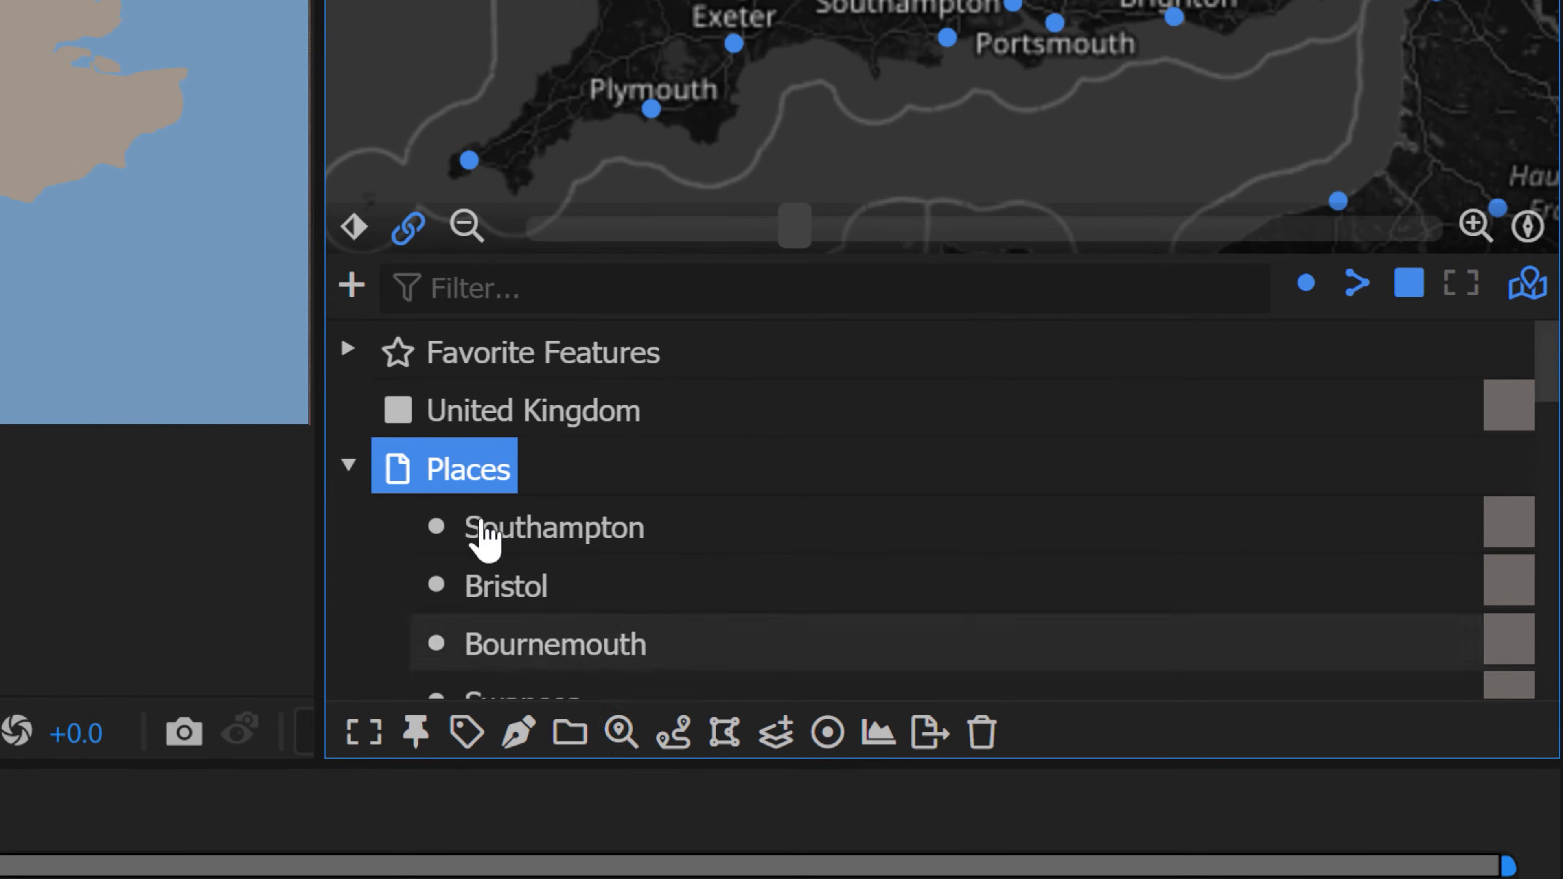
pyautogui.click(623, 732)
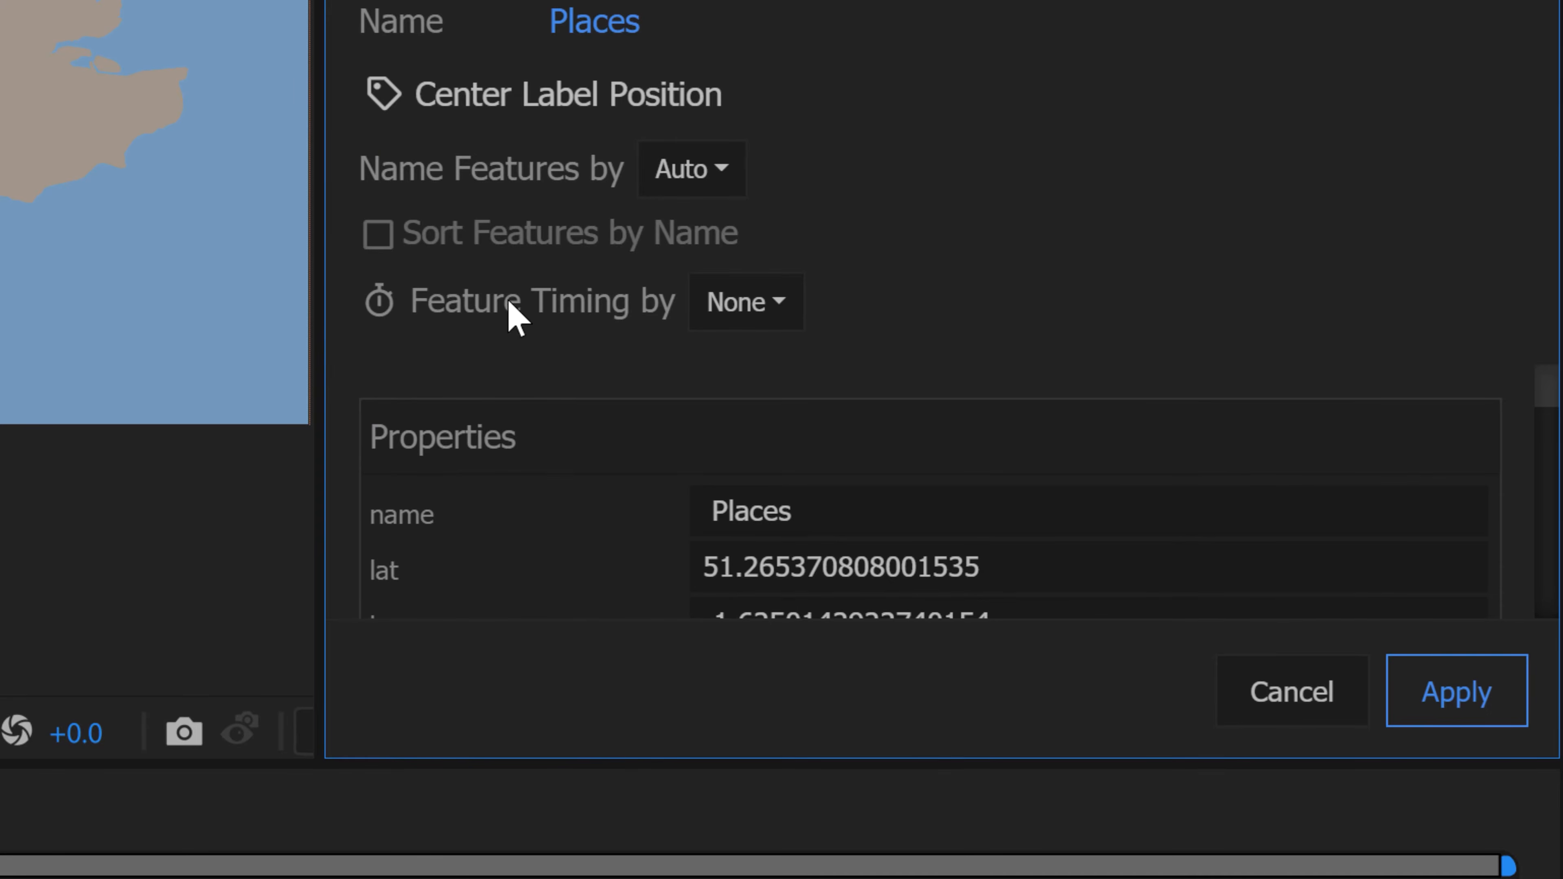
pyautogui.click(436, 241)
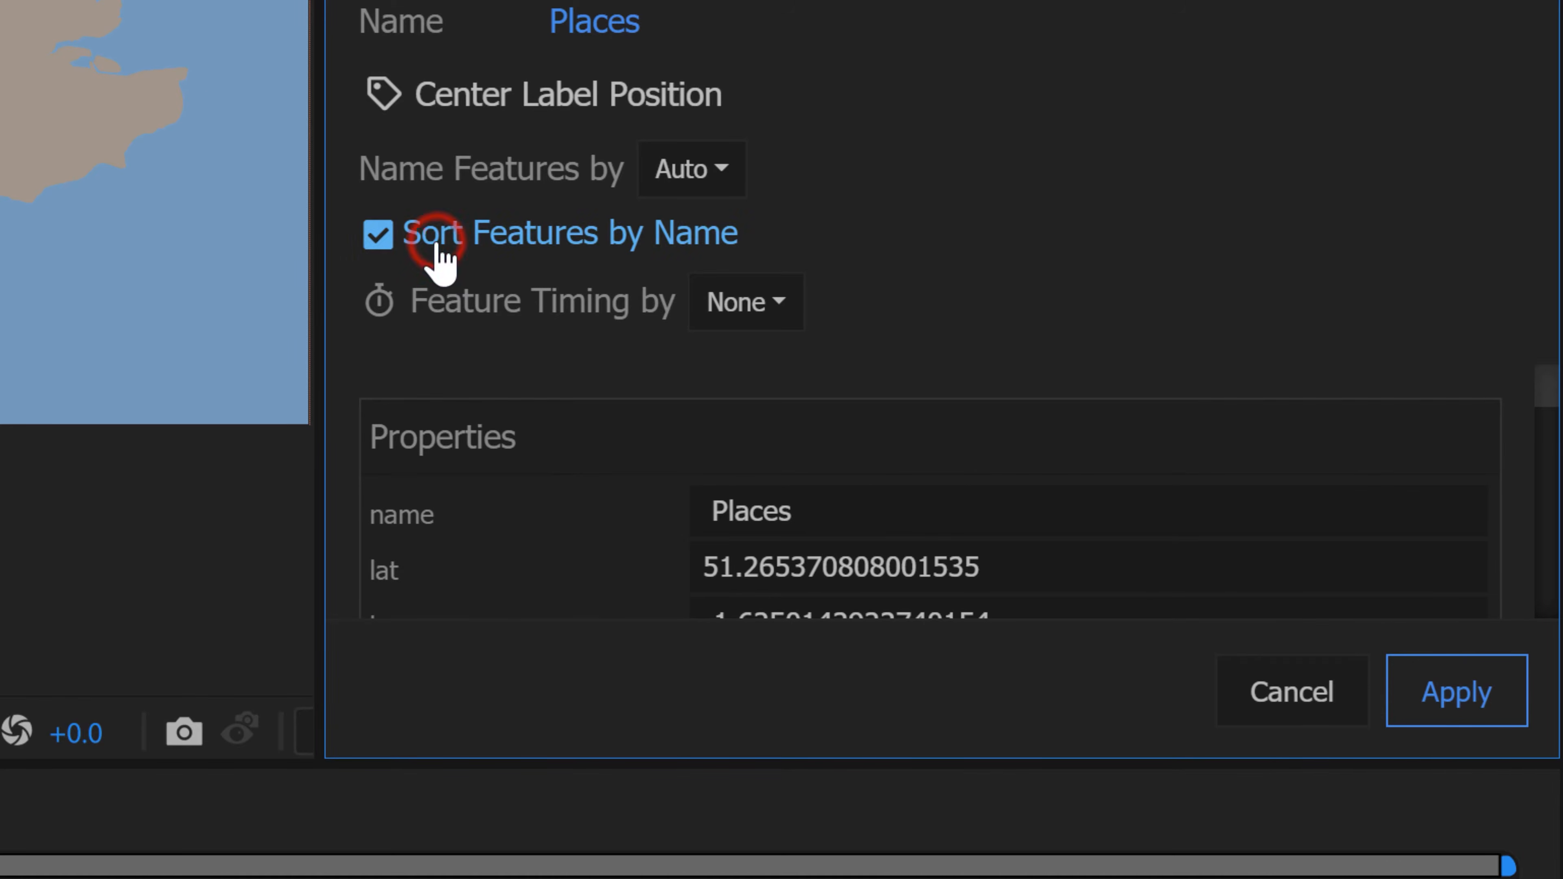
pyautogui.click(1472, 708)
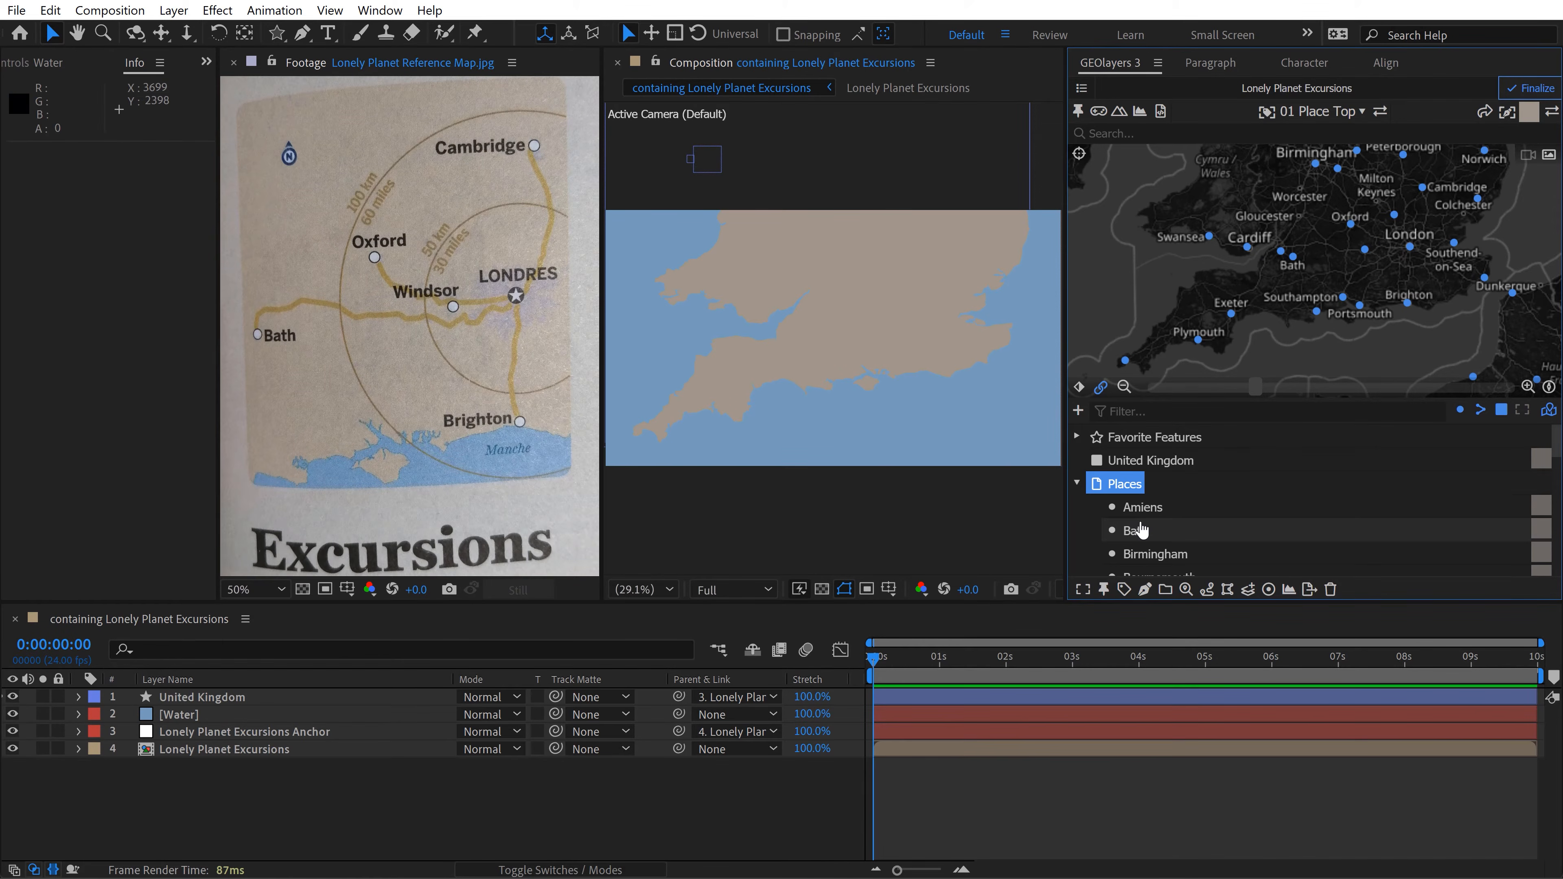
# Step: Select the Bath, Brighton, Cambridge, London and Oxford features in the Places collection and check its list for Windsor
pyautogui.press('`')
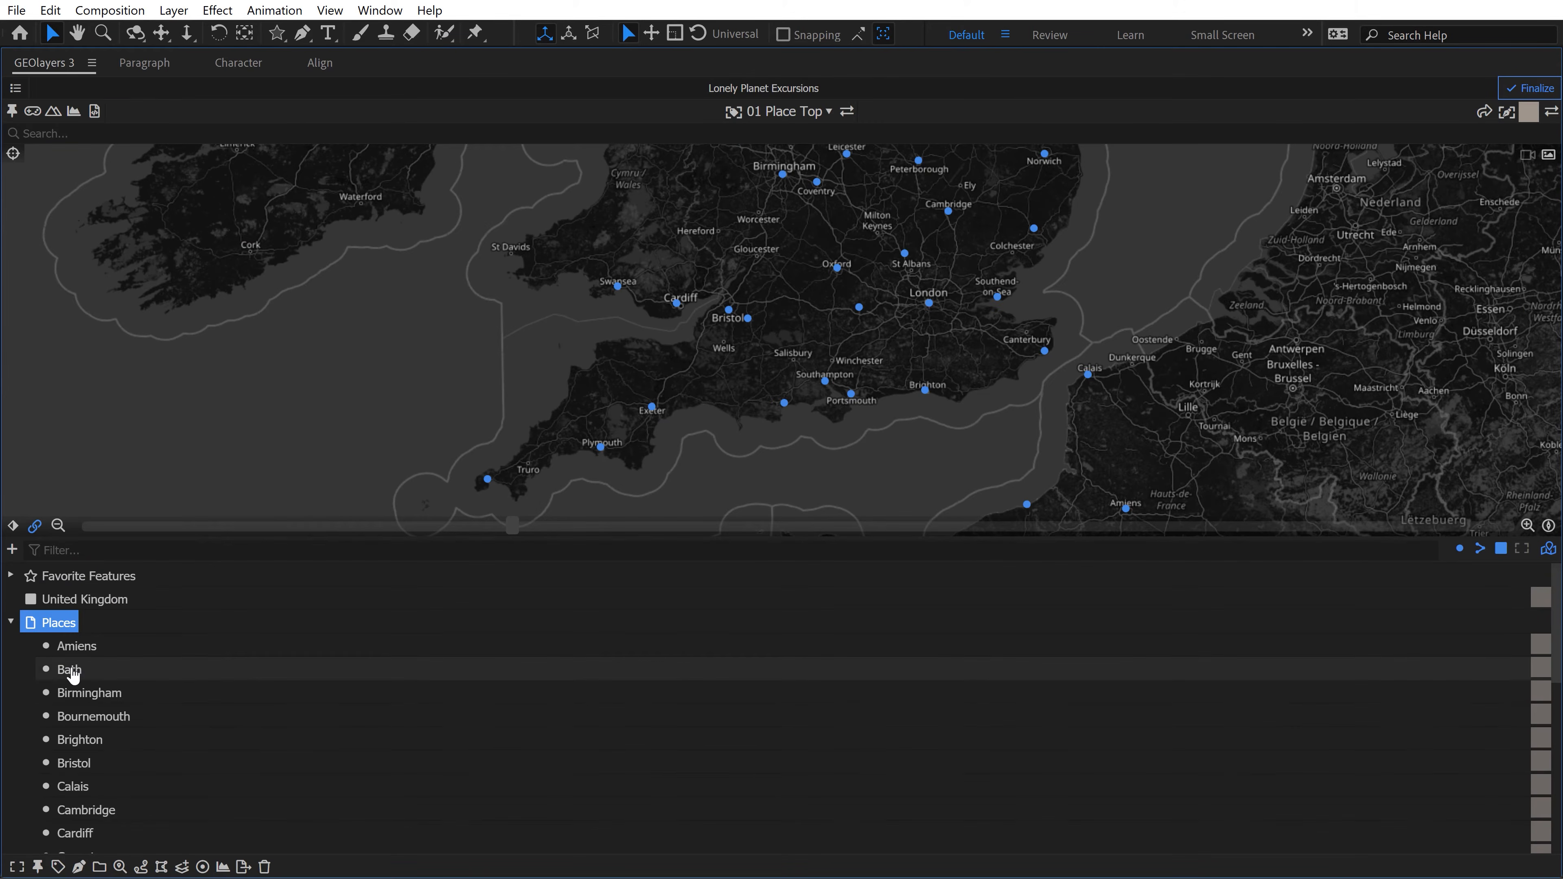
pyautogui.click(67, 671)
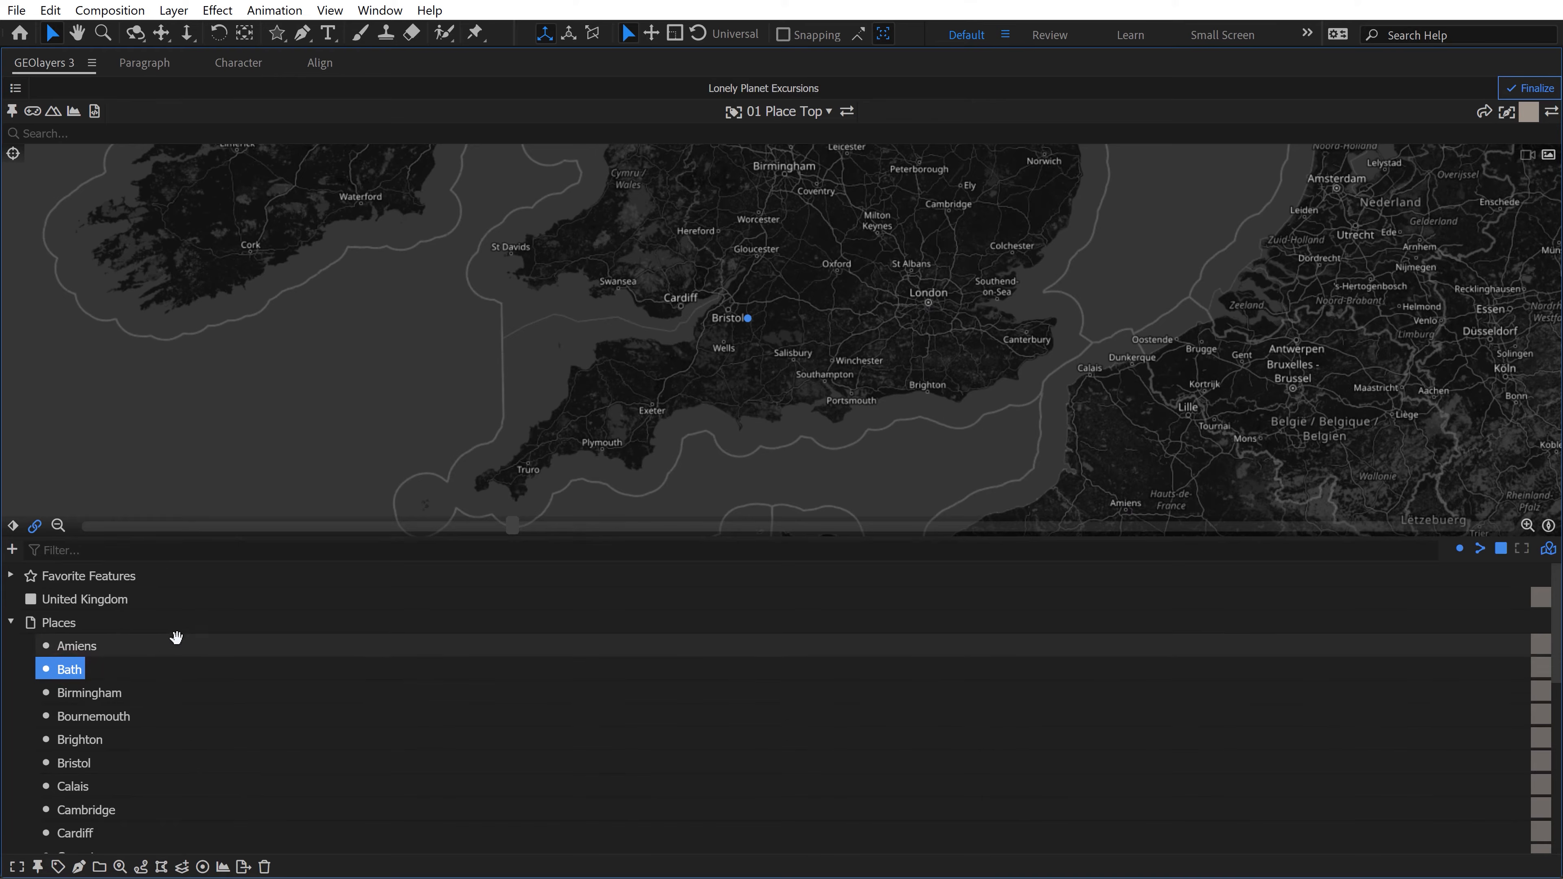
pyautogui.keyDown('ctrl'); pyautogui.click(86, 741); pyautogui.keyUp('ctrl')
pyautogui.keyDown('ctrl'); pyautogui.click(92, 810); pyautogui.keyUp('ctrl')
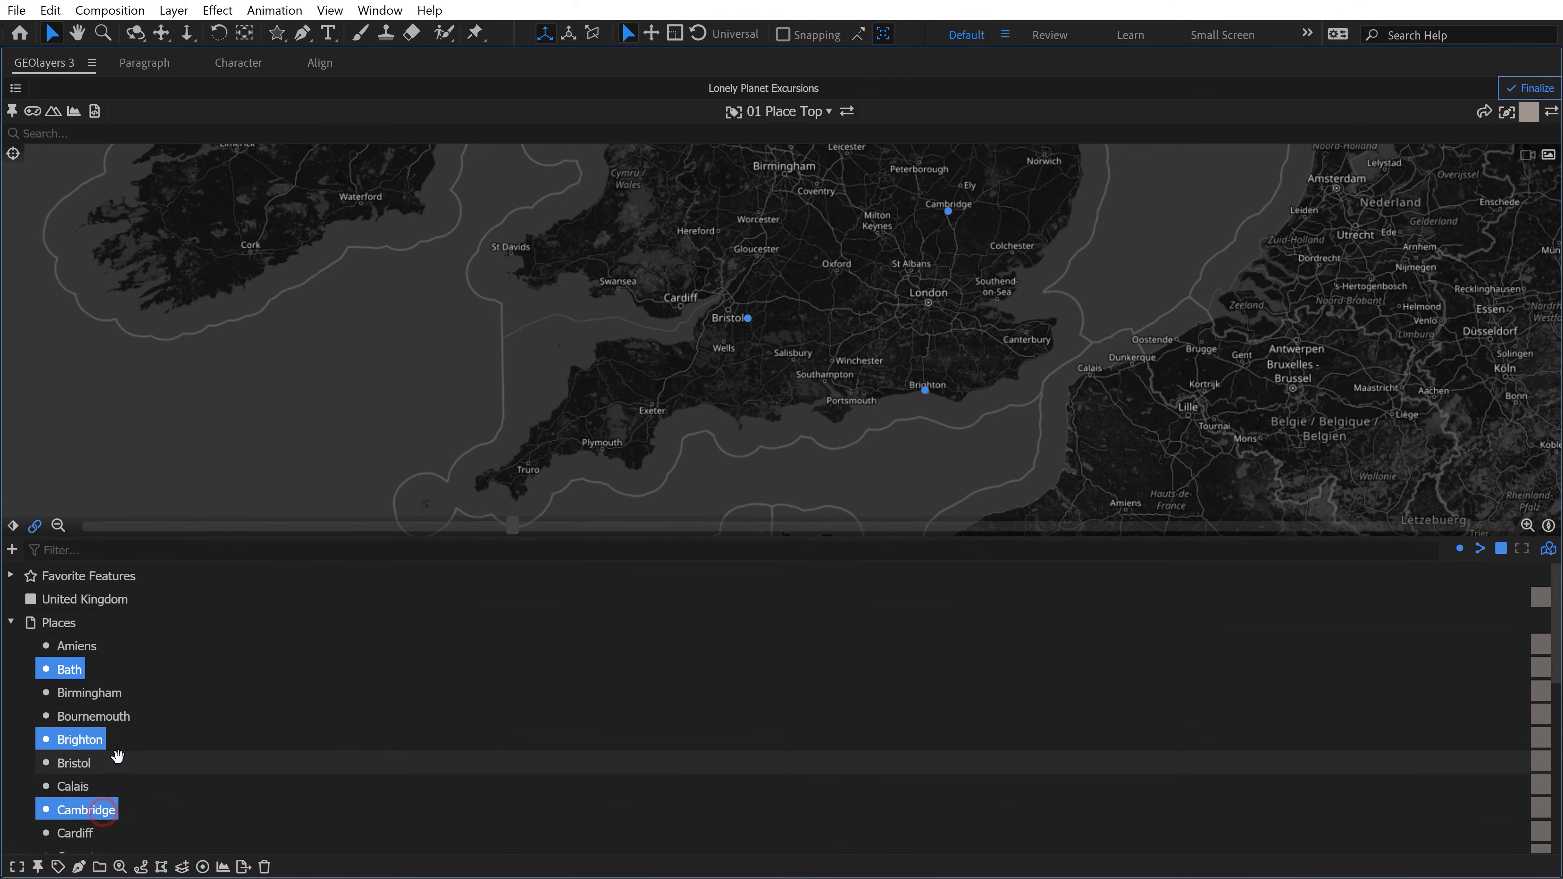
pyautogui.scroll(-3, 117, 760)
pyautogui.scroll(-2, 117, 760)
pyautogui.keyDown('ctrl'); pyautogui.click(83, 692); pyautogui.keyUp('ctrl')
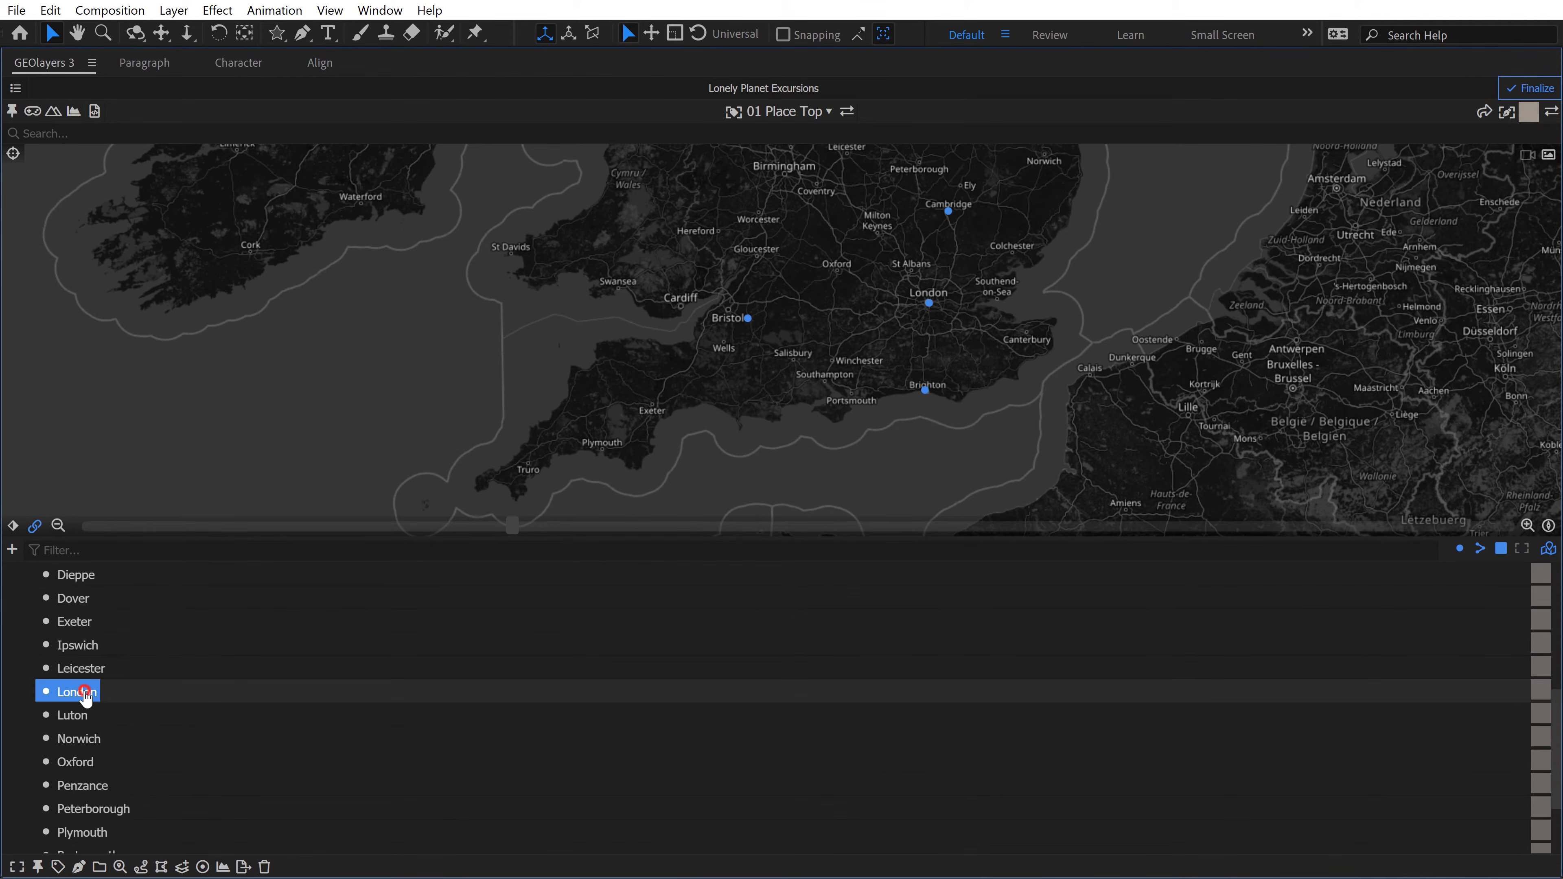
pyautogui.keyDown('ctrl'); pyautogui.click(77, 763); pyautogui.keyUp('ctrl')
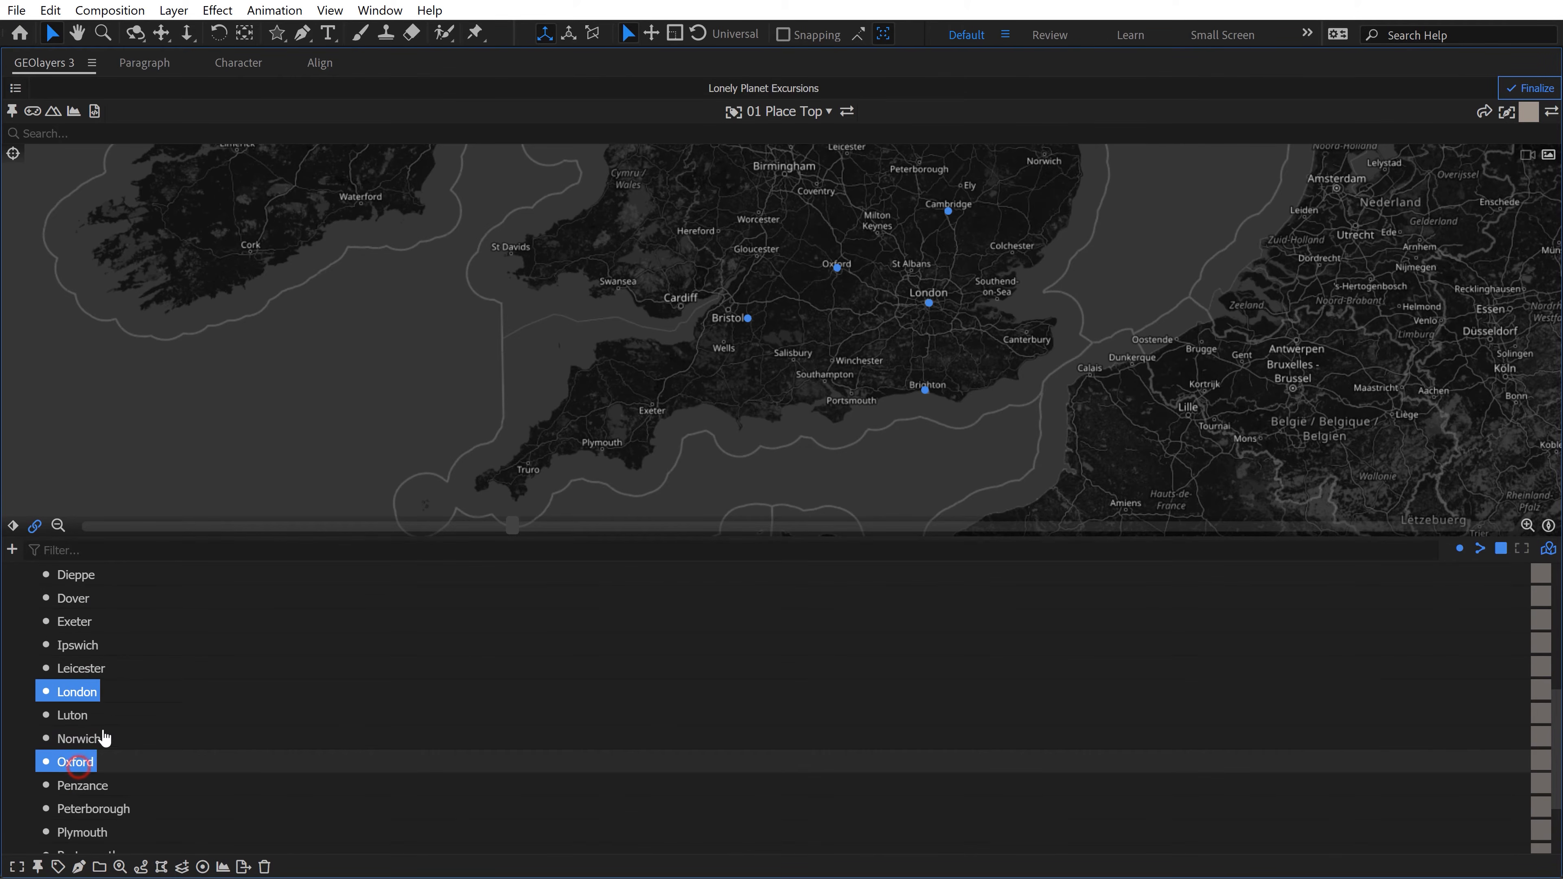
pyautogui.scroll(3, 110, 736)
pyautogui.scroll(6, 120, 734)
pyautogui.scroll(-12, 129, 739)
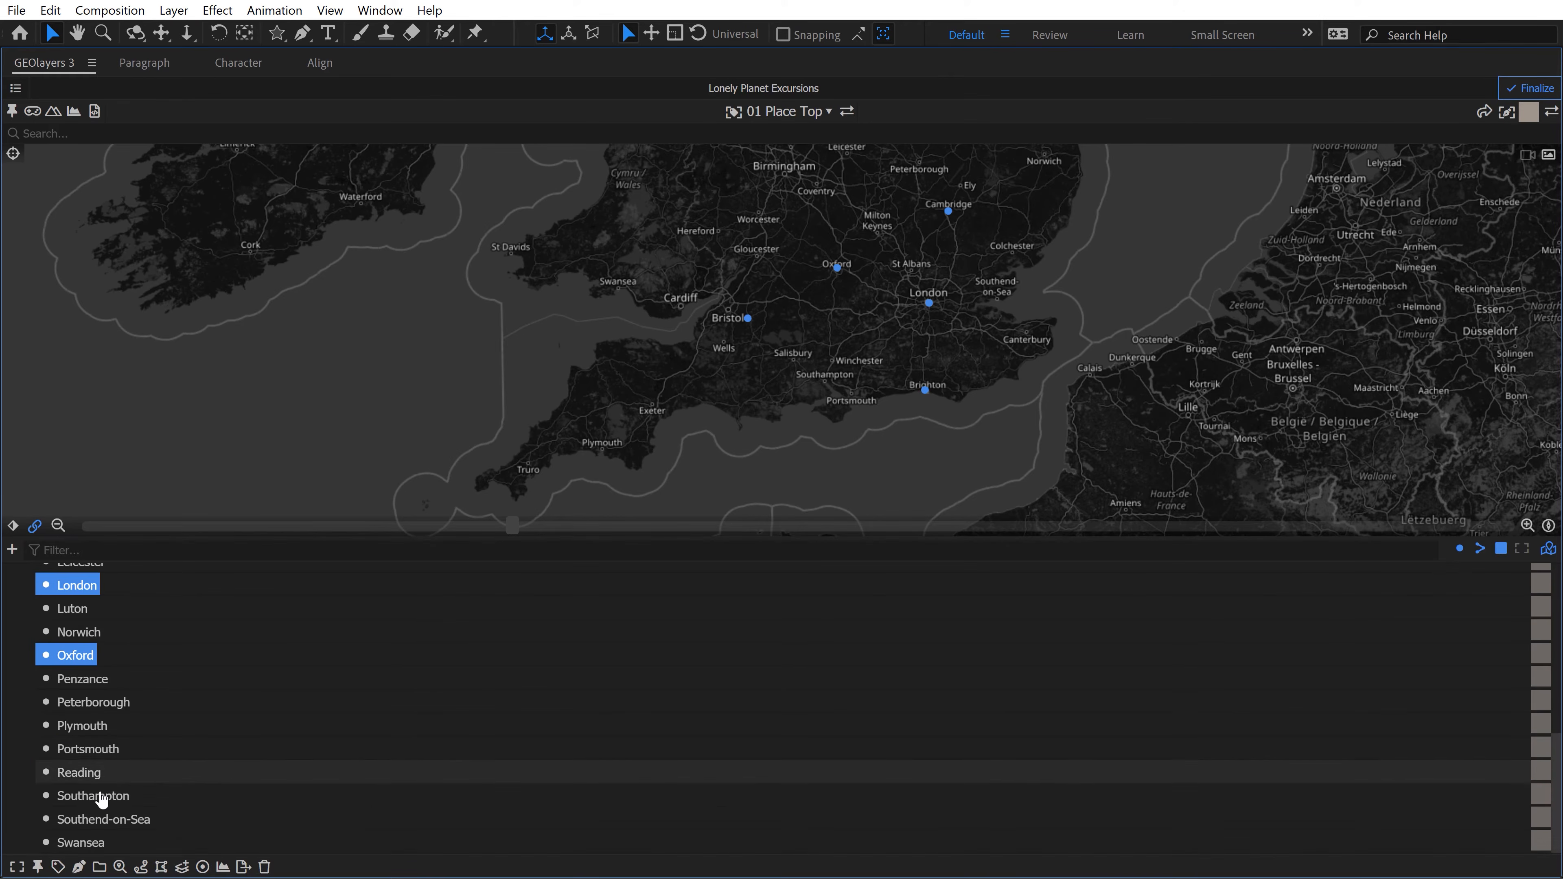
pyautogui.scroll(5, 148, 713)
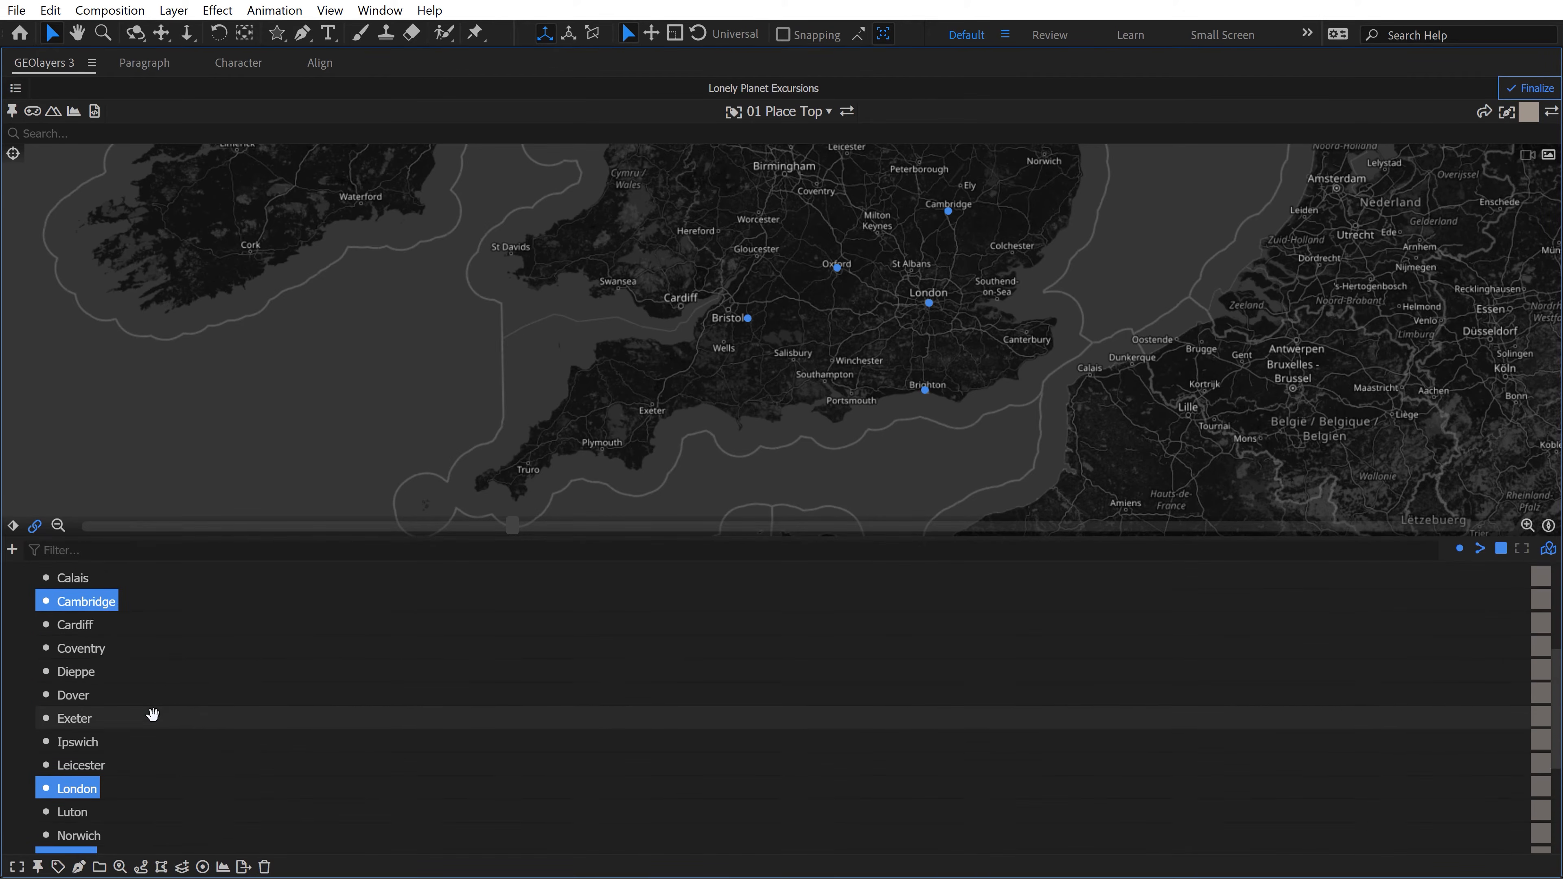
pyautogui.press('`')
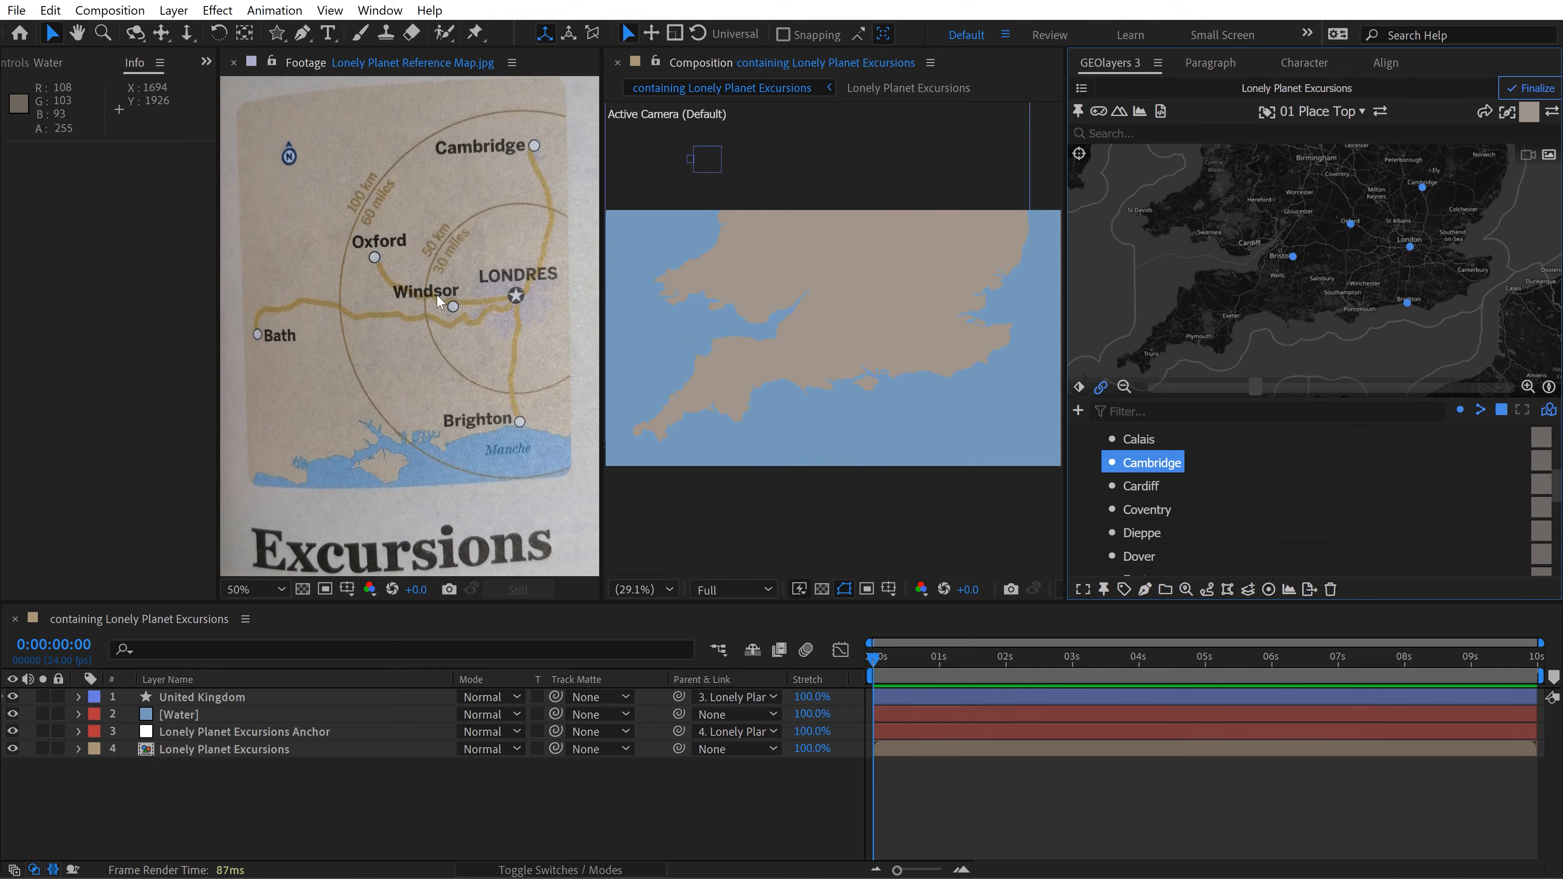
# Step: Move the selected cities out of the Places collection to below United Kingdom and delete the Places collection
pyautogui.scroll(2, 1157, 492)
pyautogui.keyDown('ctrl'); pyautogui.click(1146, 476); pyautogui.keyUp('ctrl')
pyautogui.scroll(3, 1170, 493)
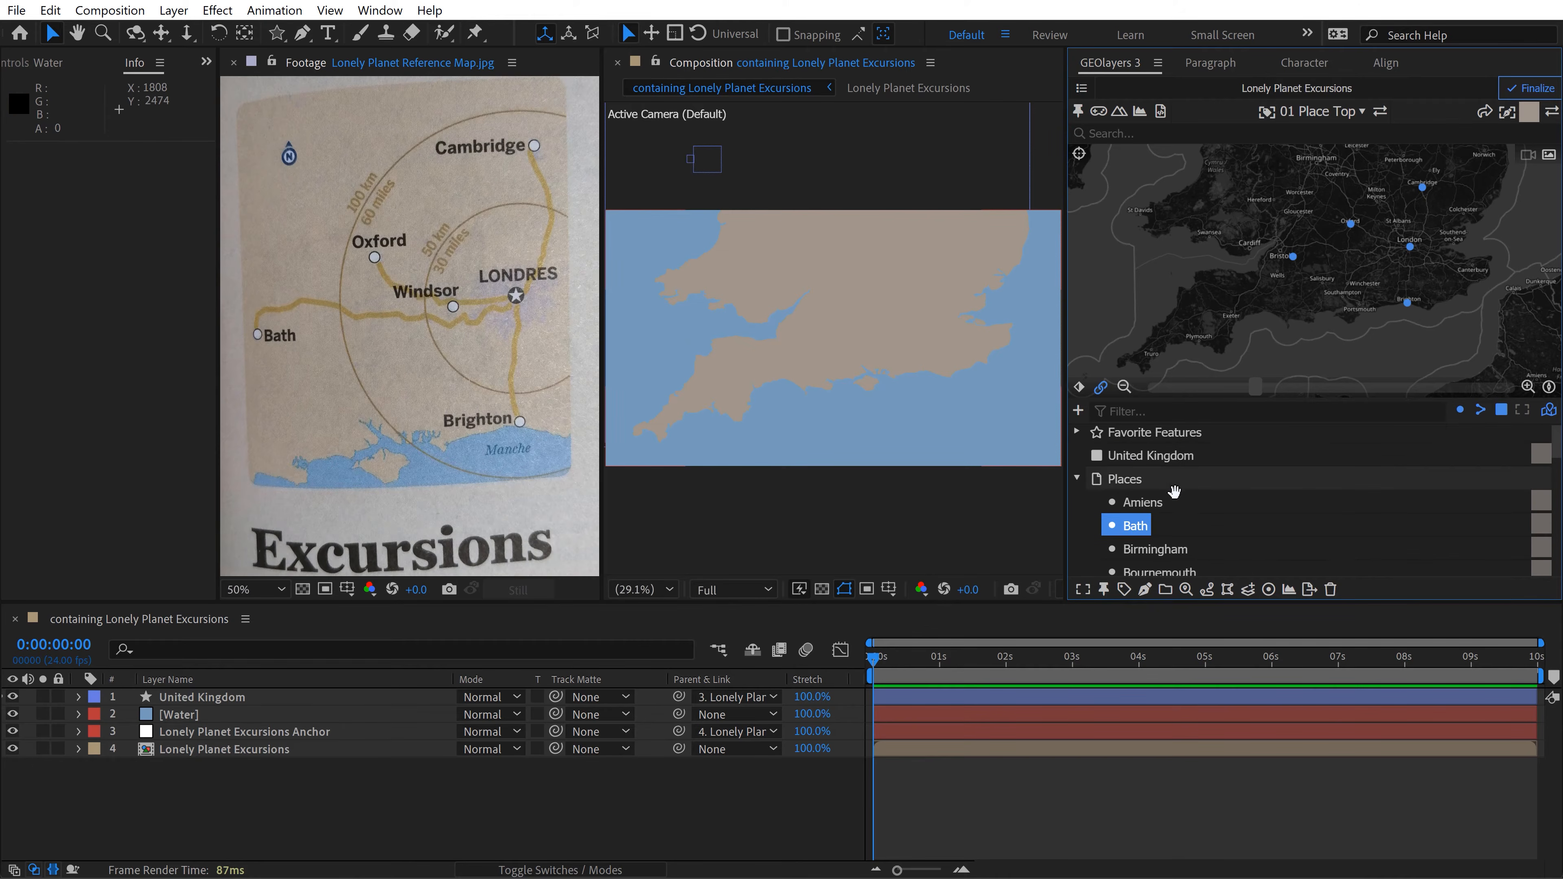
pyautogui.scroll(-8, 1176, 498)
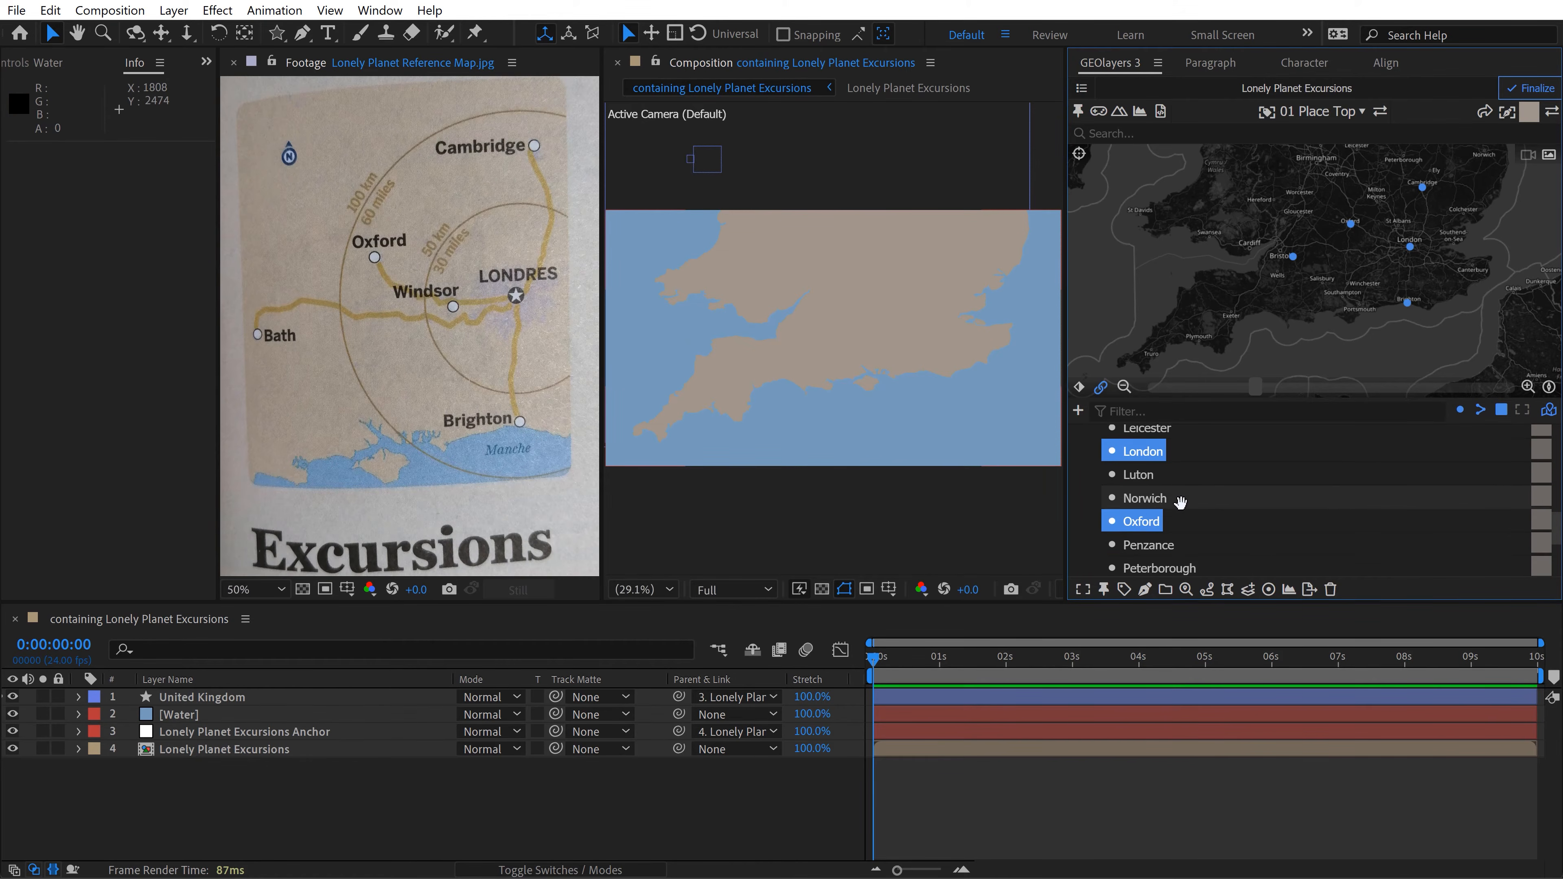
pyautogui.scroll(8, 1163, 518)
pyautogui.moveTo(1136, 537); pyautogui.dragTo(1140, 484)
pyautogui.scroll(-2, 1125, 509)
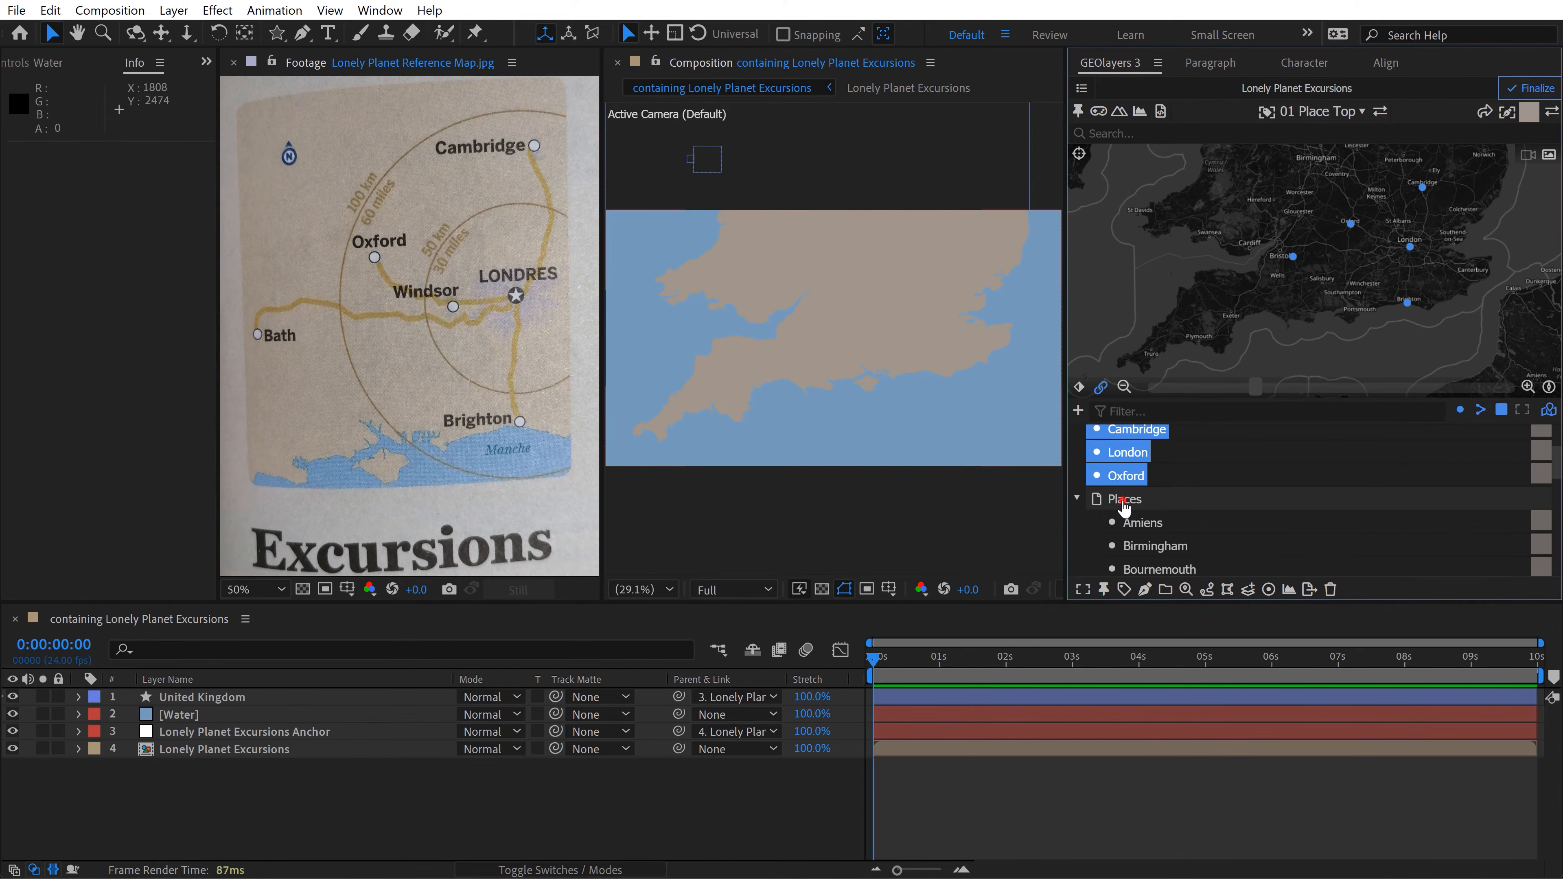
pyautogui.click(1124, 502)
pyautogui.click(1331, 589)
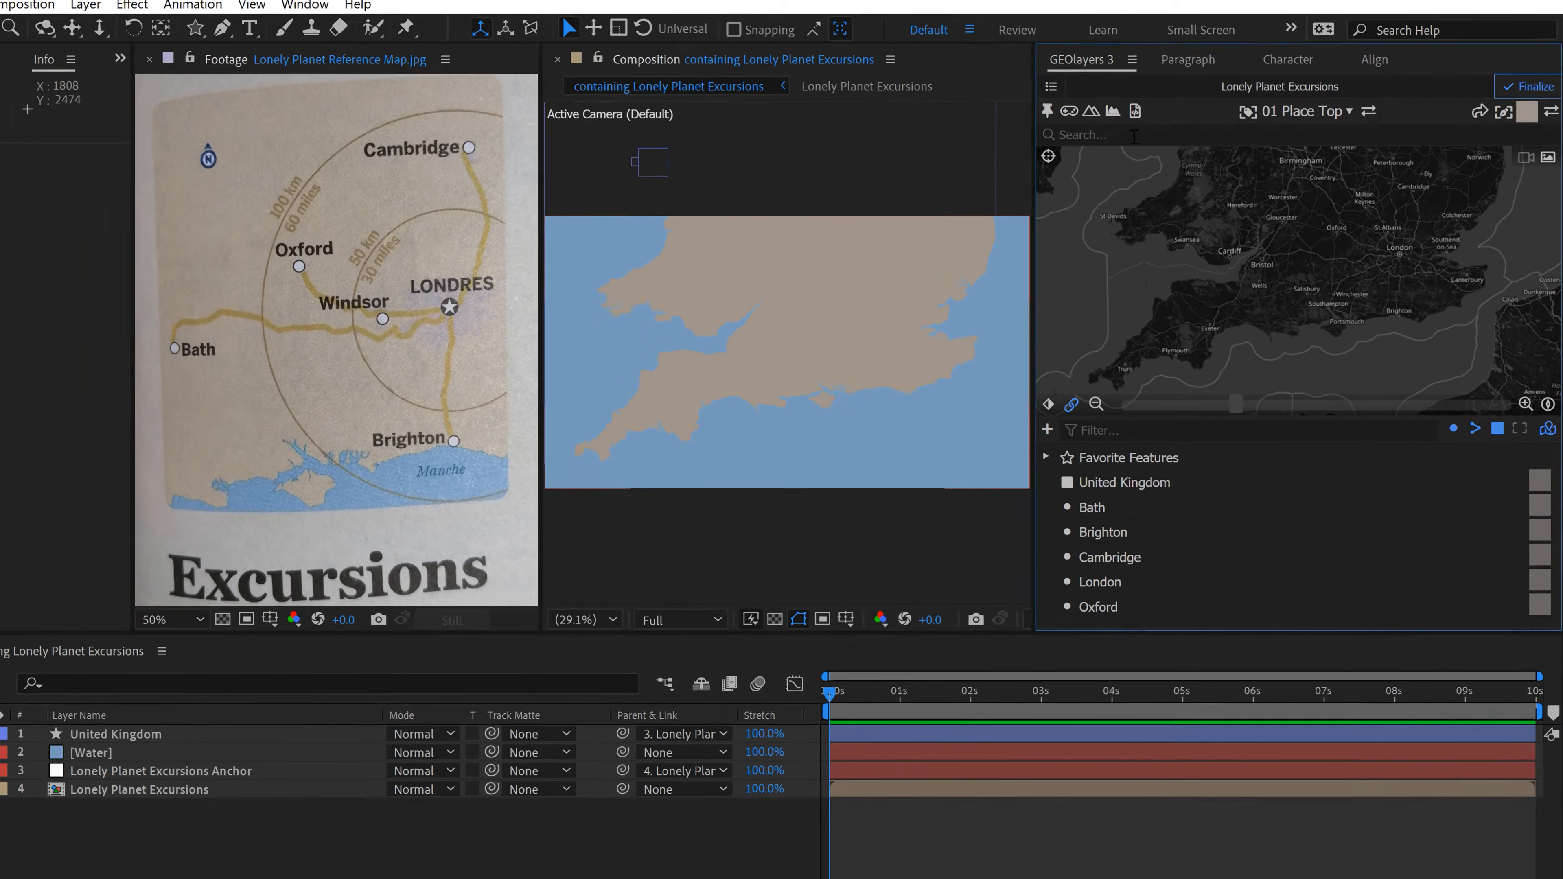
# Step: Search for windsor and download the English town of Windsor as a feature
pyautogui.click(1160, 134)
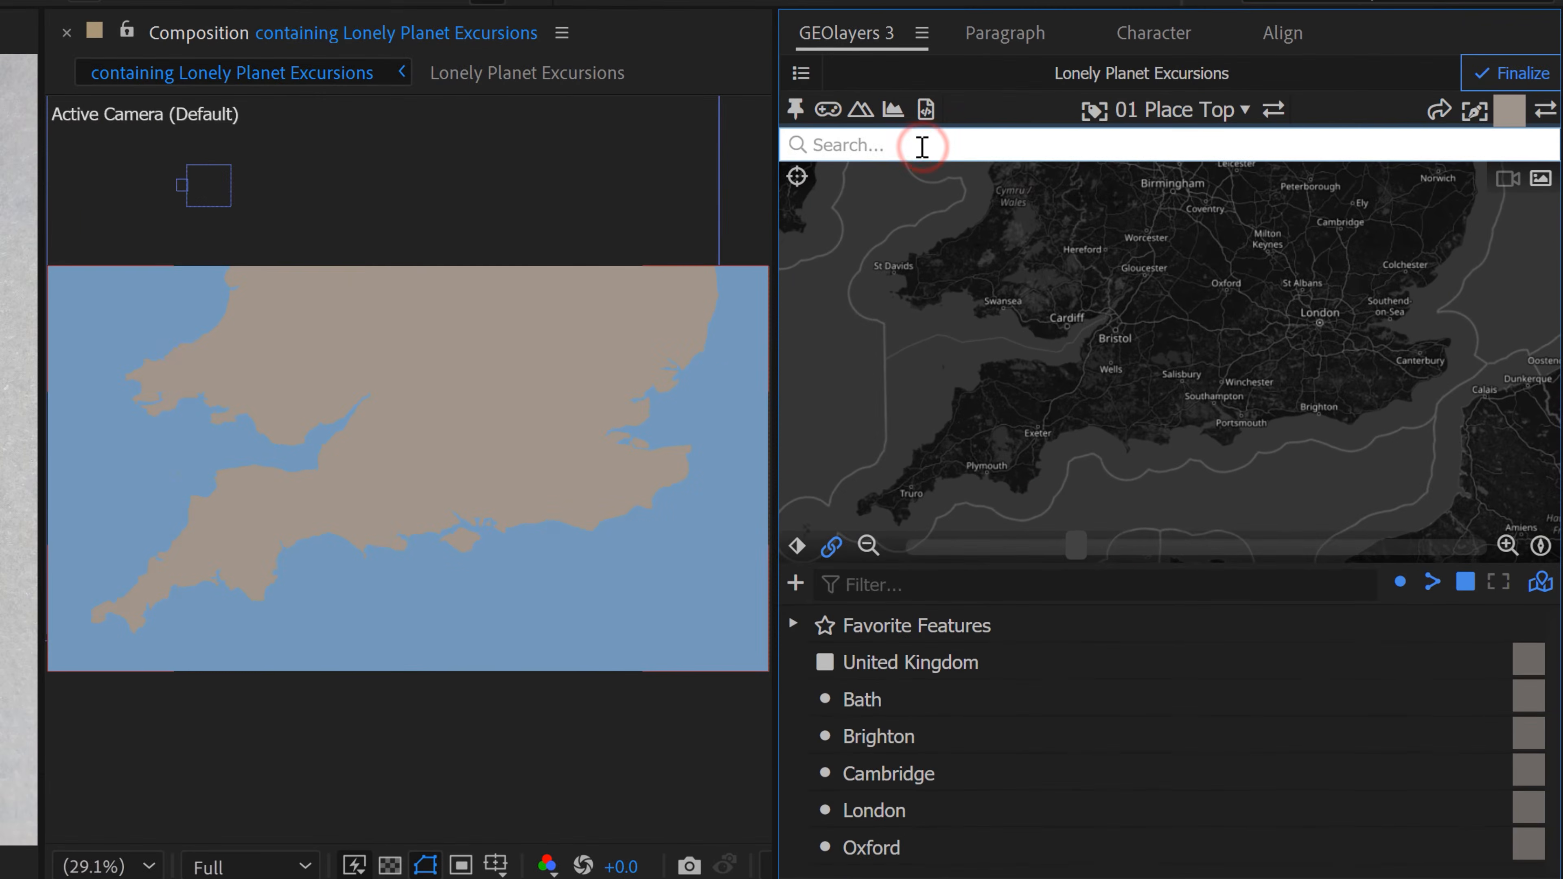
pyautogui.write('windsor')
pyautogui.moveTo(879, 346)
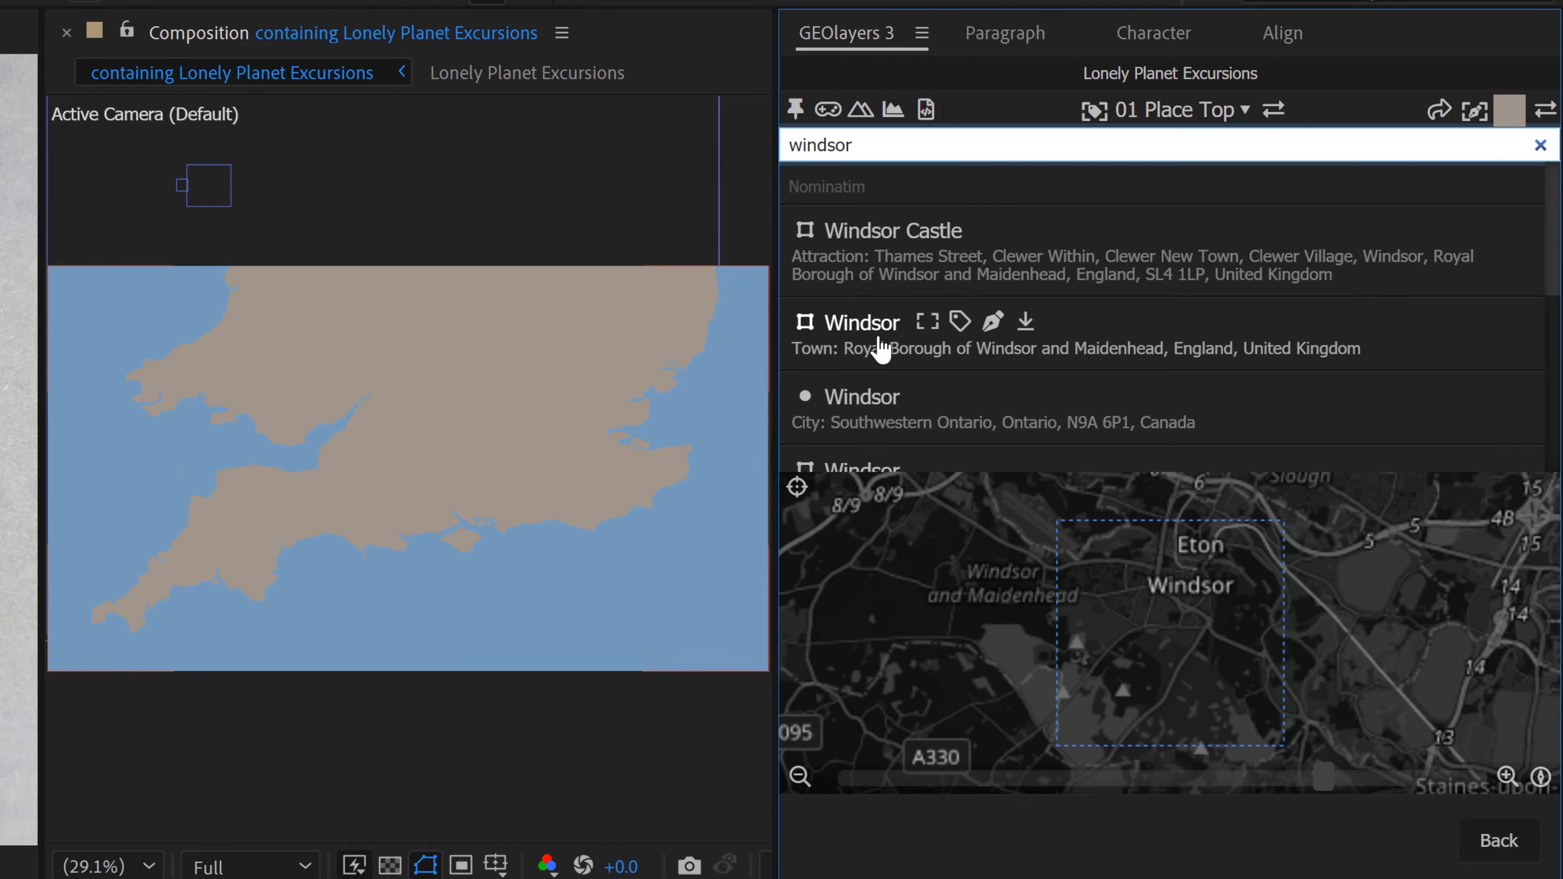
pyautogui.moveTo(879, 422)
pyautogui.click(1021, 322)
pyautogui.scroll(-2, 995, 774)
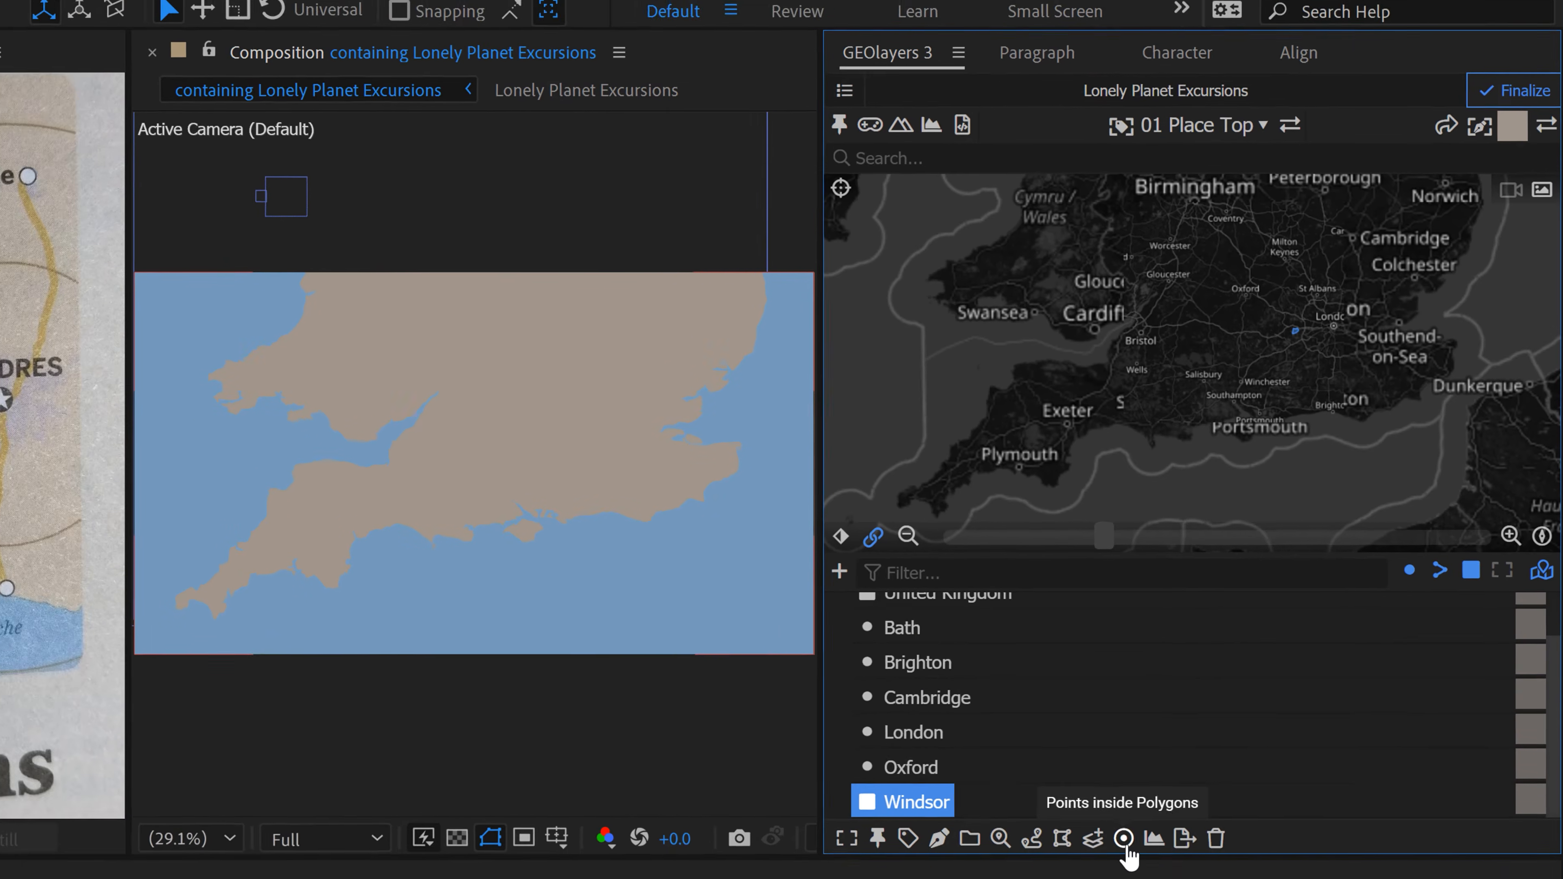
# Step: Convert the Windsor polygon to a point, move the point next to Oxford, and delete the polygon and the emptied Points collection
pyautogui.click(1138, 828)
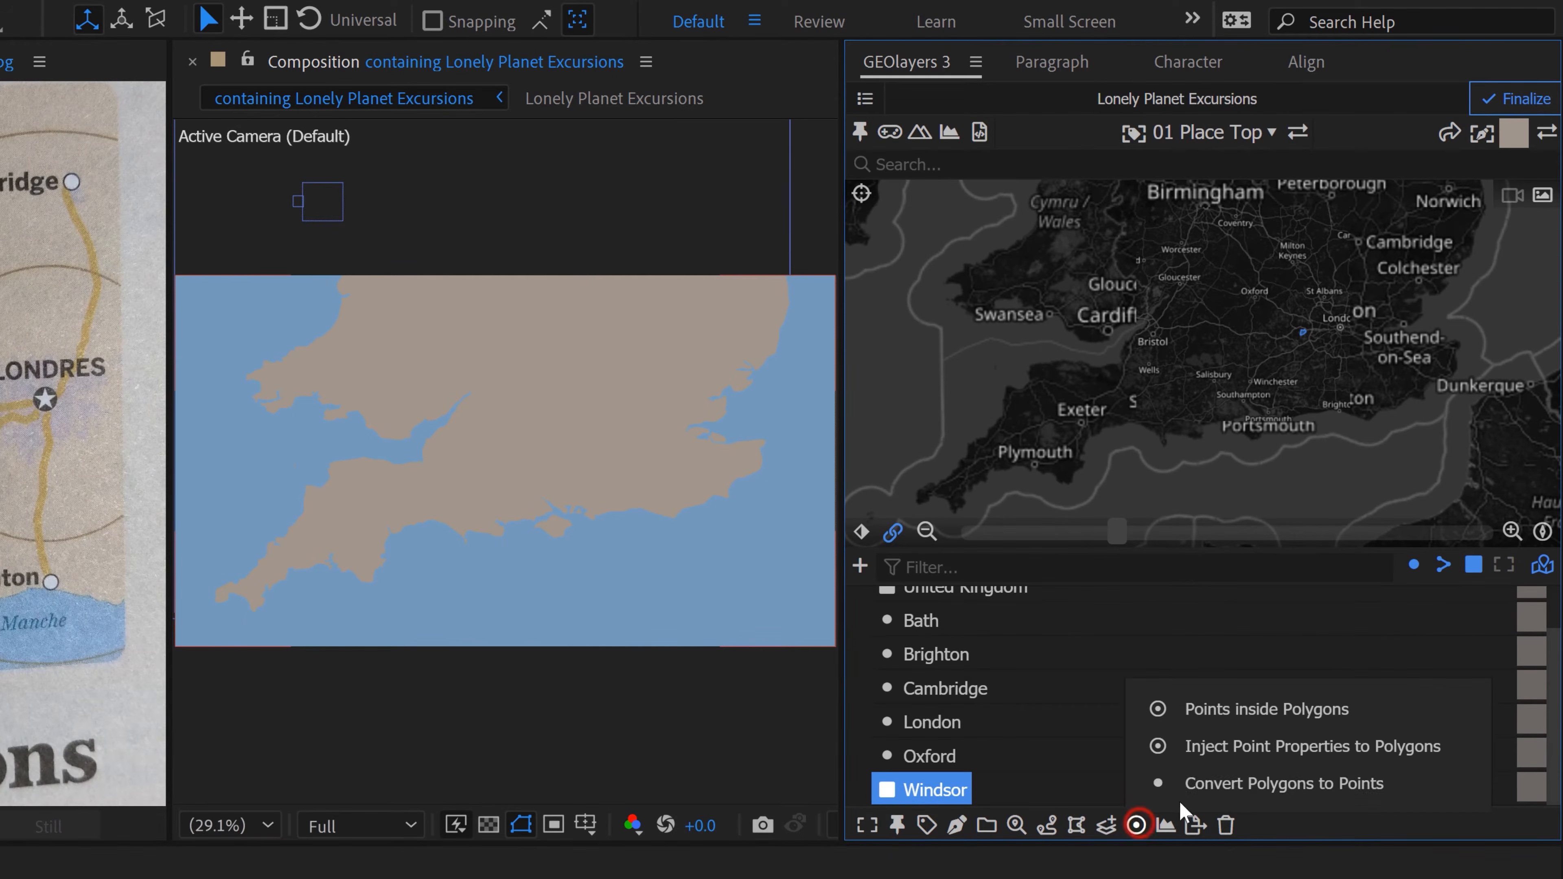
pyautogui.click(1332, 786)
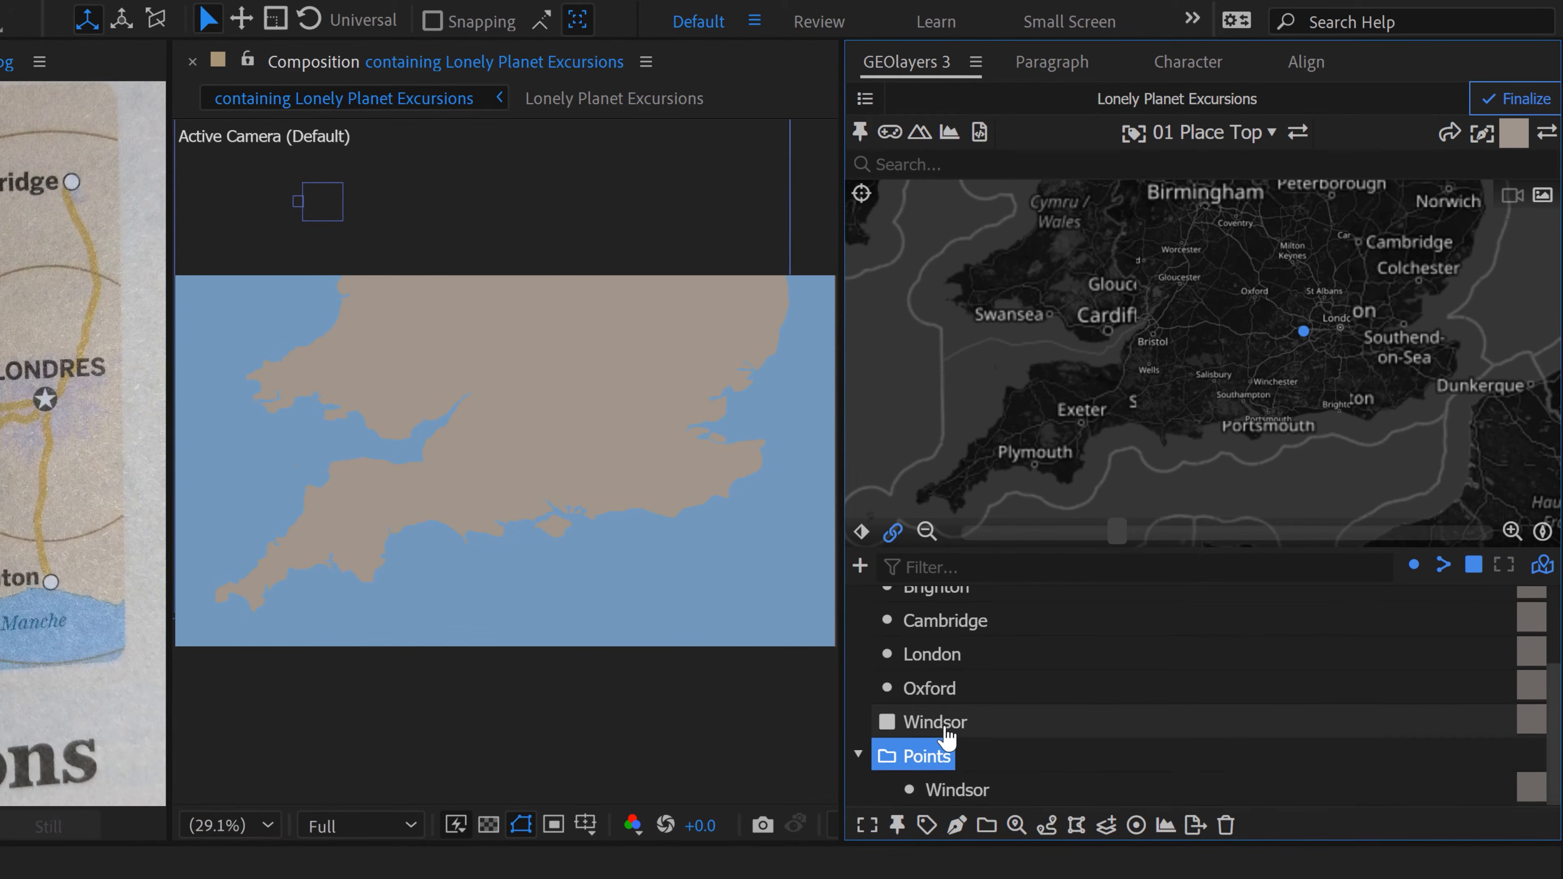
pyautogui.moveTo(943, 726); pyautogui.dragTo(941, 723)
pyautogui.click(935, 790)
pyautogui.scroll(-1, 936, 790)
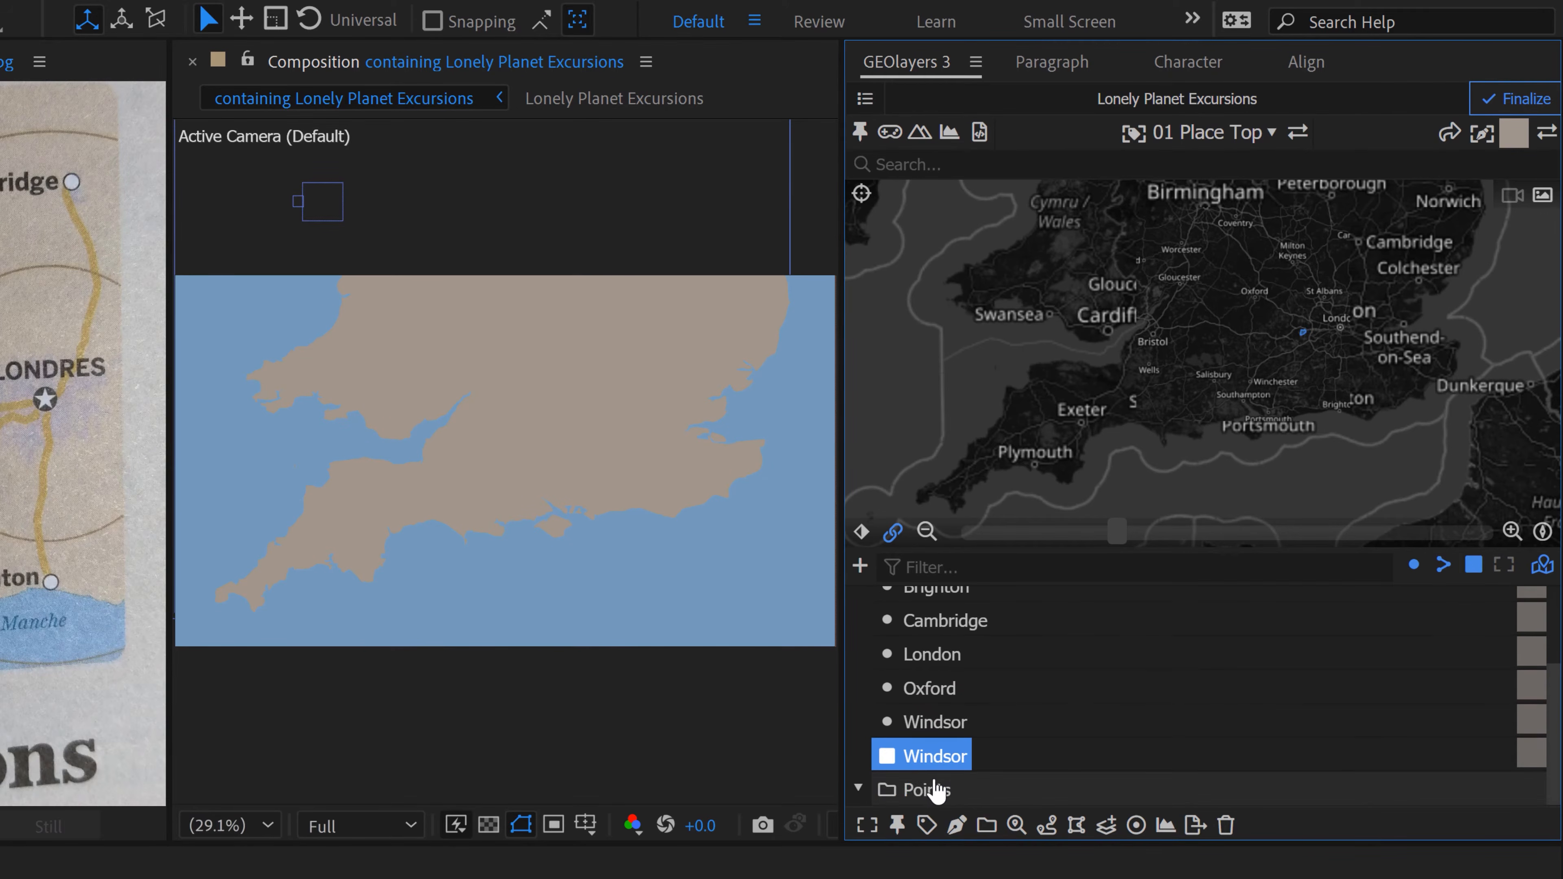
pyautogui.keyDown('ctrl'); pyautogui.click(930, 784); pyautogui.keyUp('ctrl')
pyautogui.click(1254, 826)
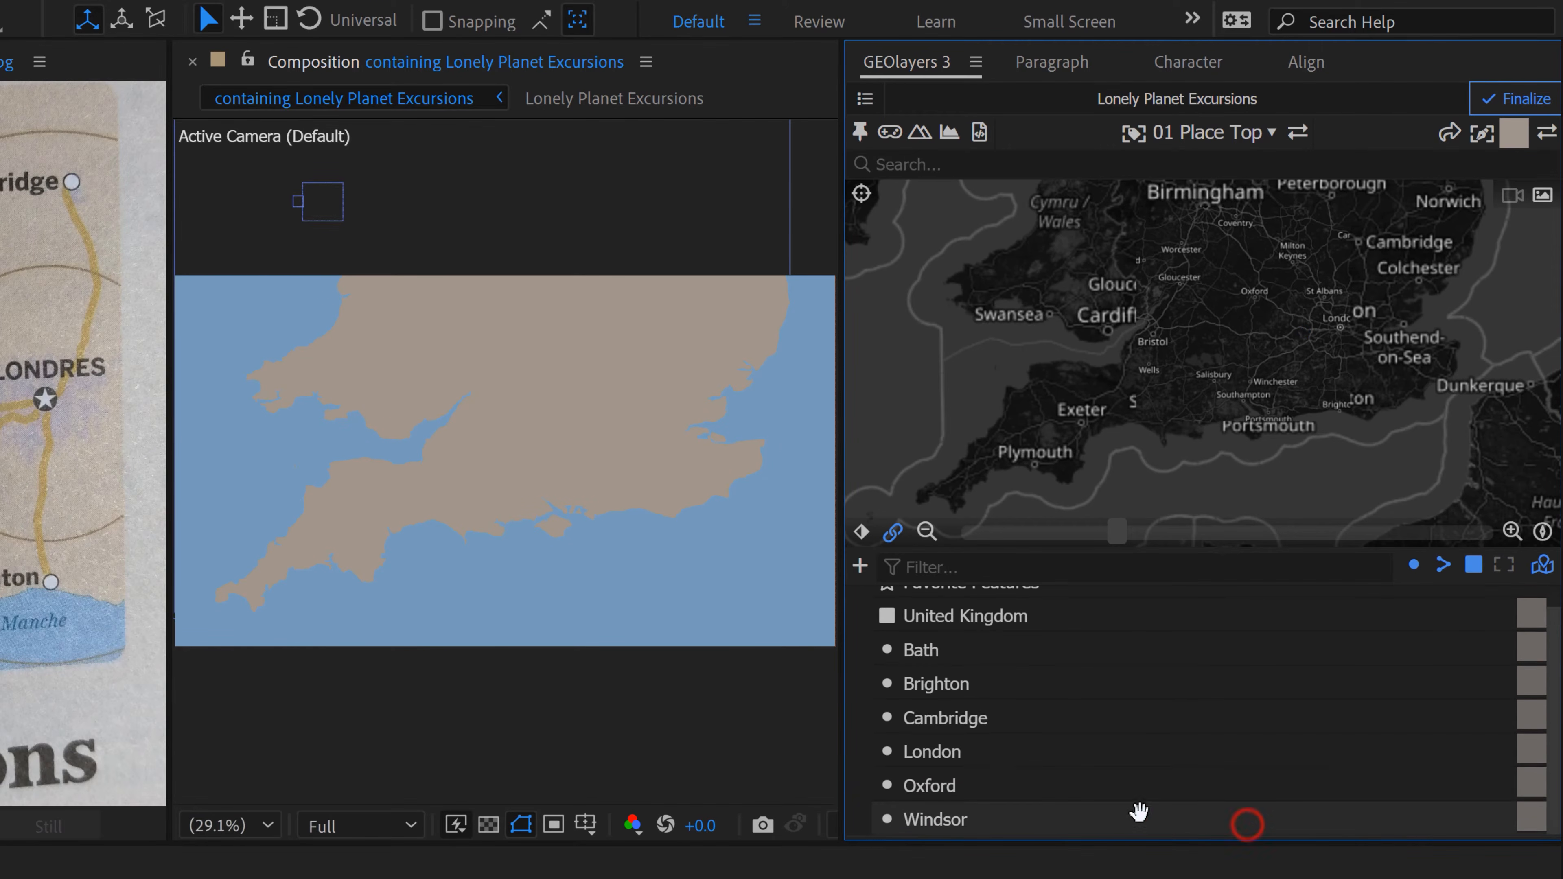
# Step: Group the six city features from Bath to Windsor into a new feature collection named Lonely Planet Places and expand it
pyautogui.click(925, 655)
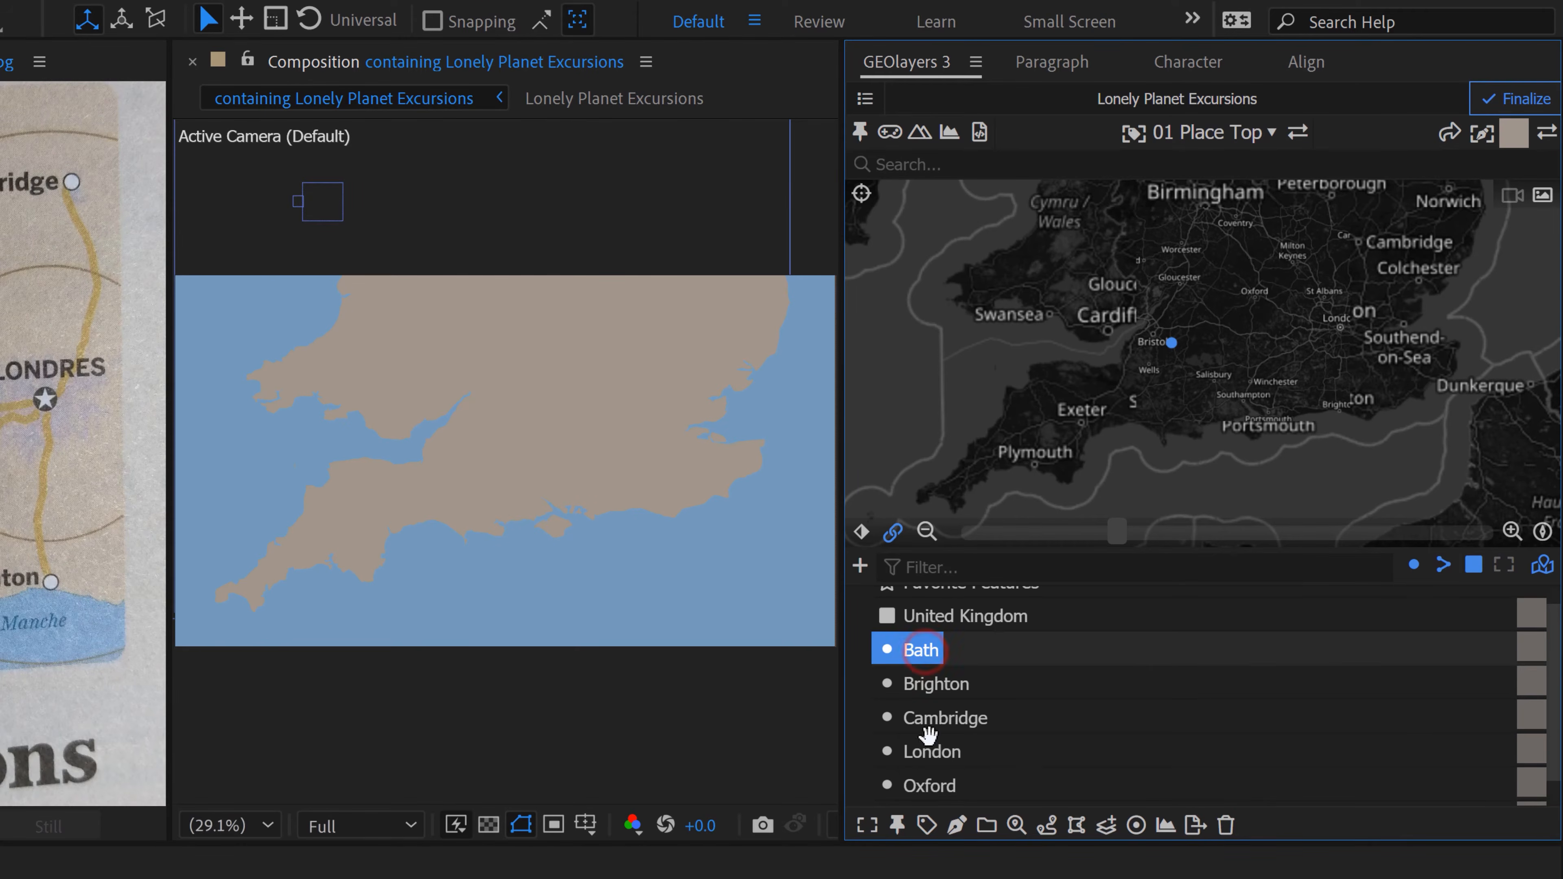
pyautogui.keyDown('shift'); pyautogui.click(946, 780); pyautogui.keyUp('shift')
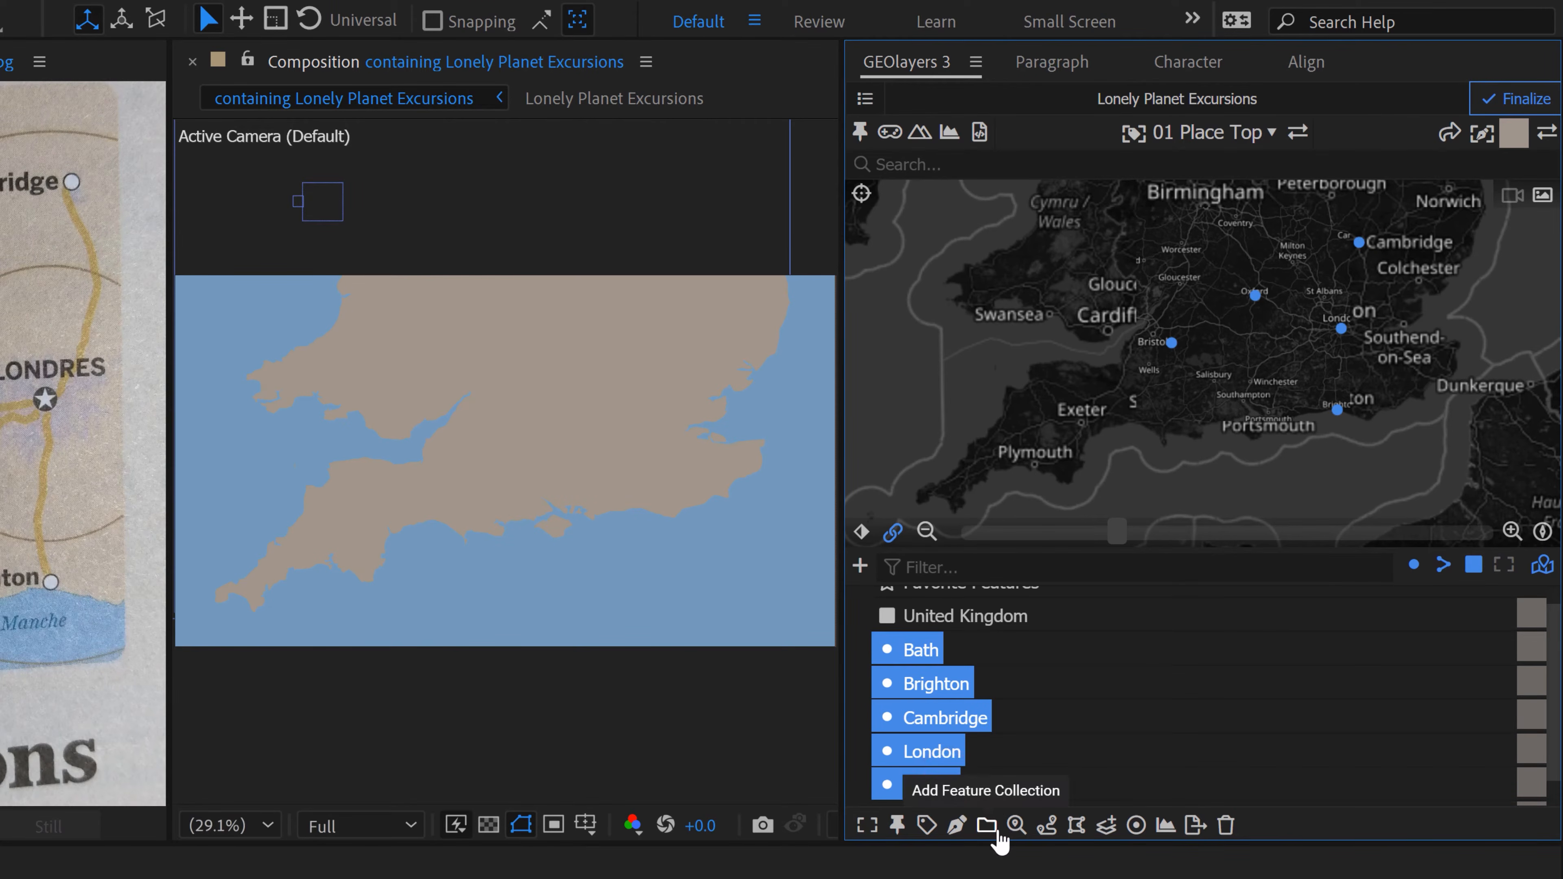
pyautogui.scroll(-1, 980, 767)
pyautogui.keyDown('shift'); pyautogui.click(976, 785); pyautogui.keyUp('shift')
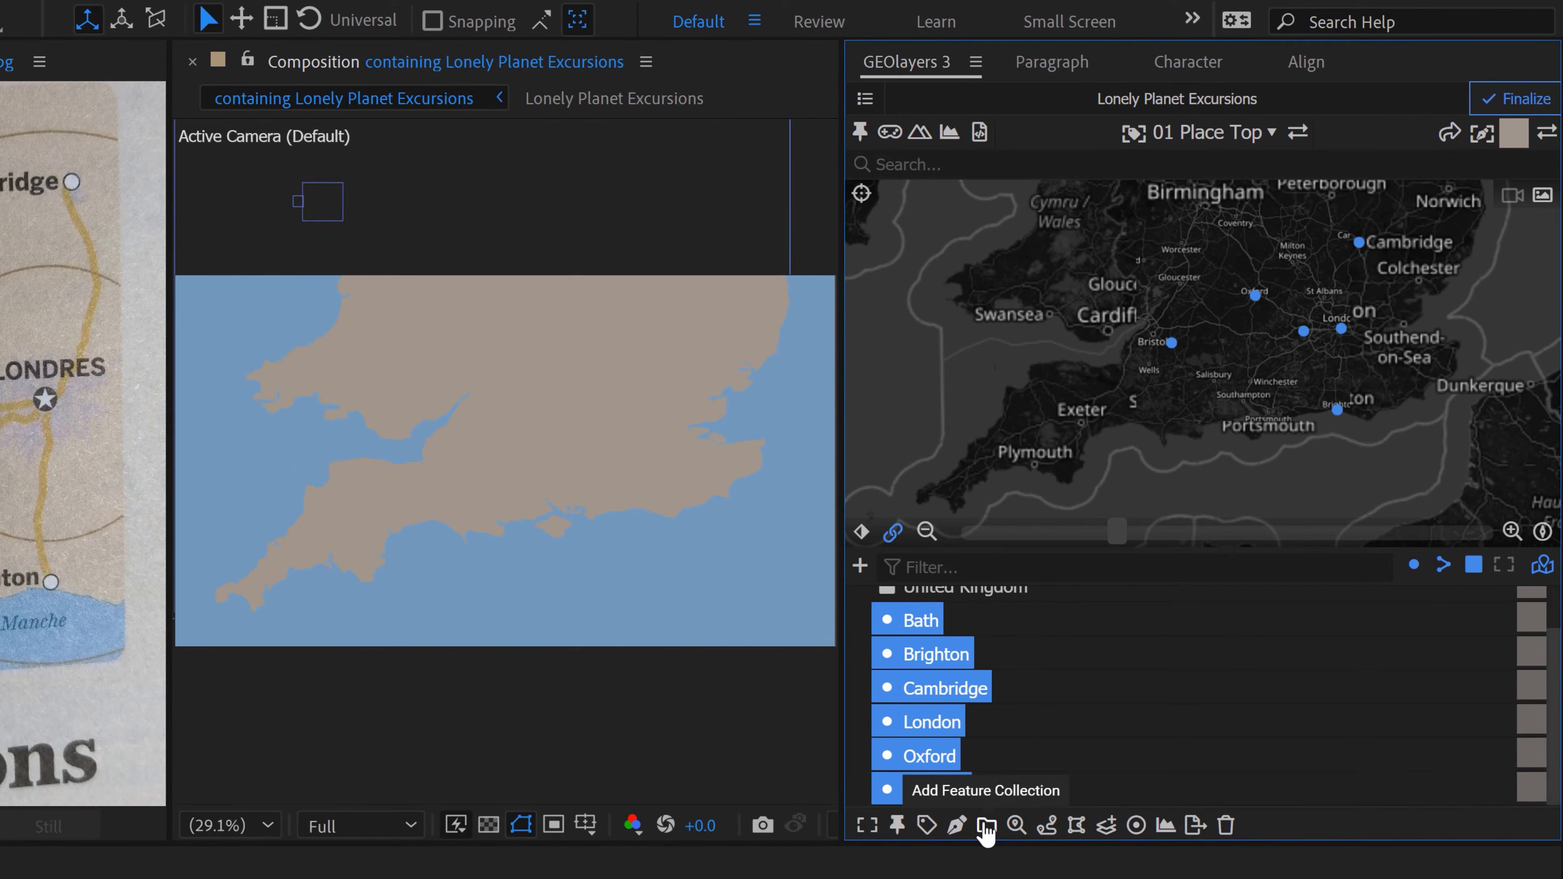
pyautogui.click(984, 827)
pyautogui.write('L')
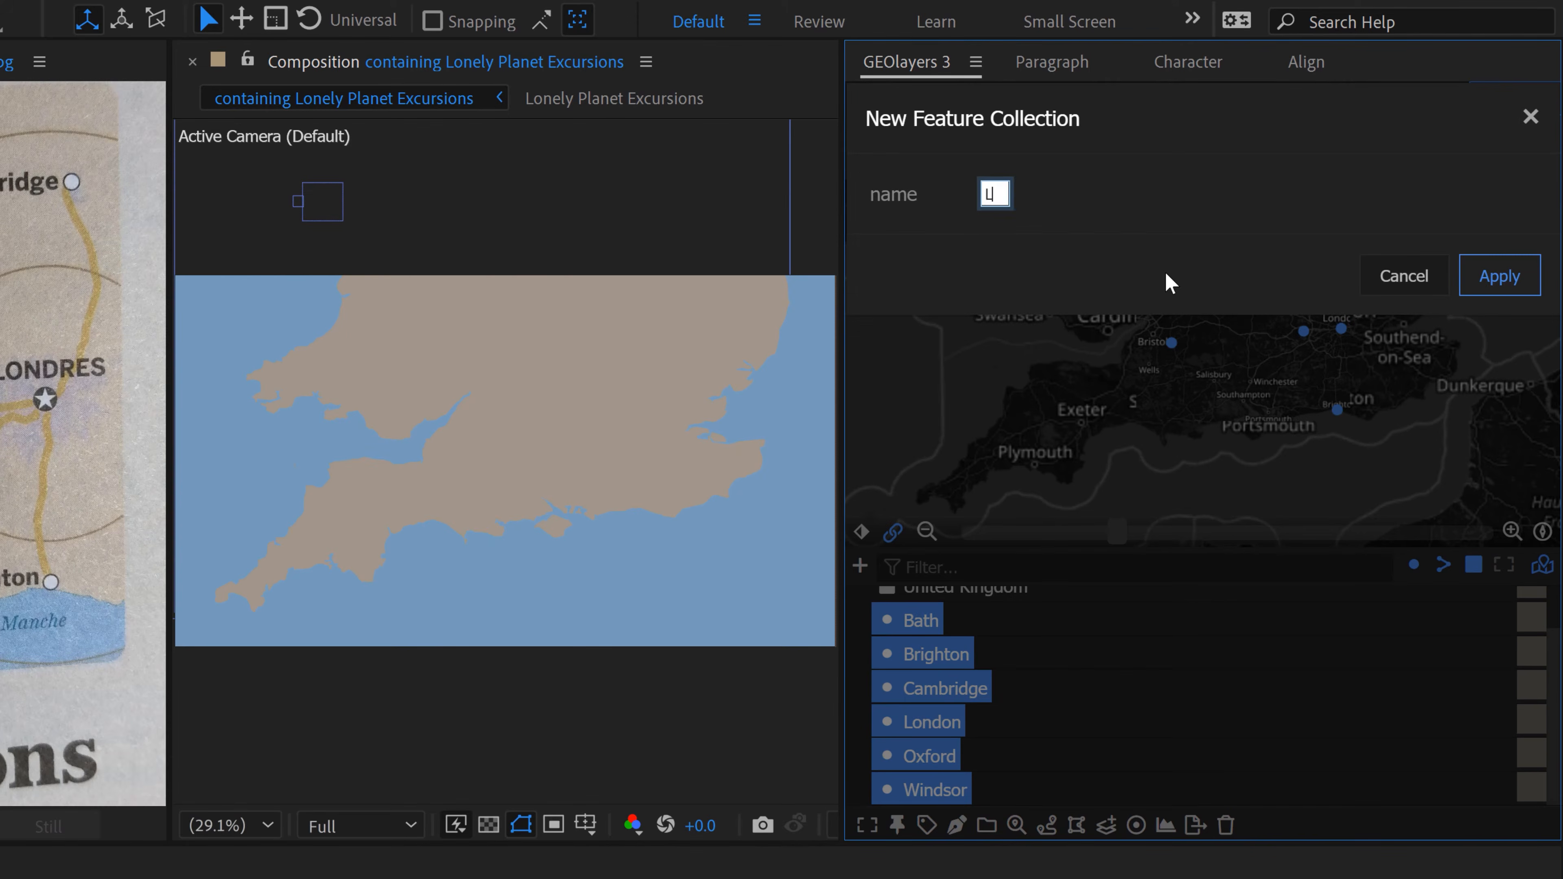
pyautogui.write('onely Planet ')
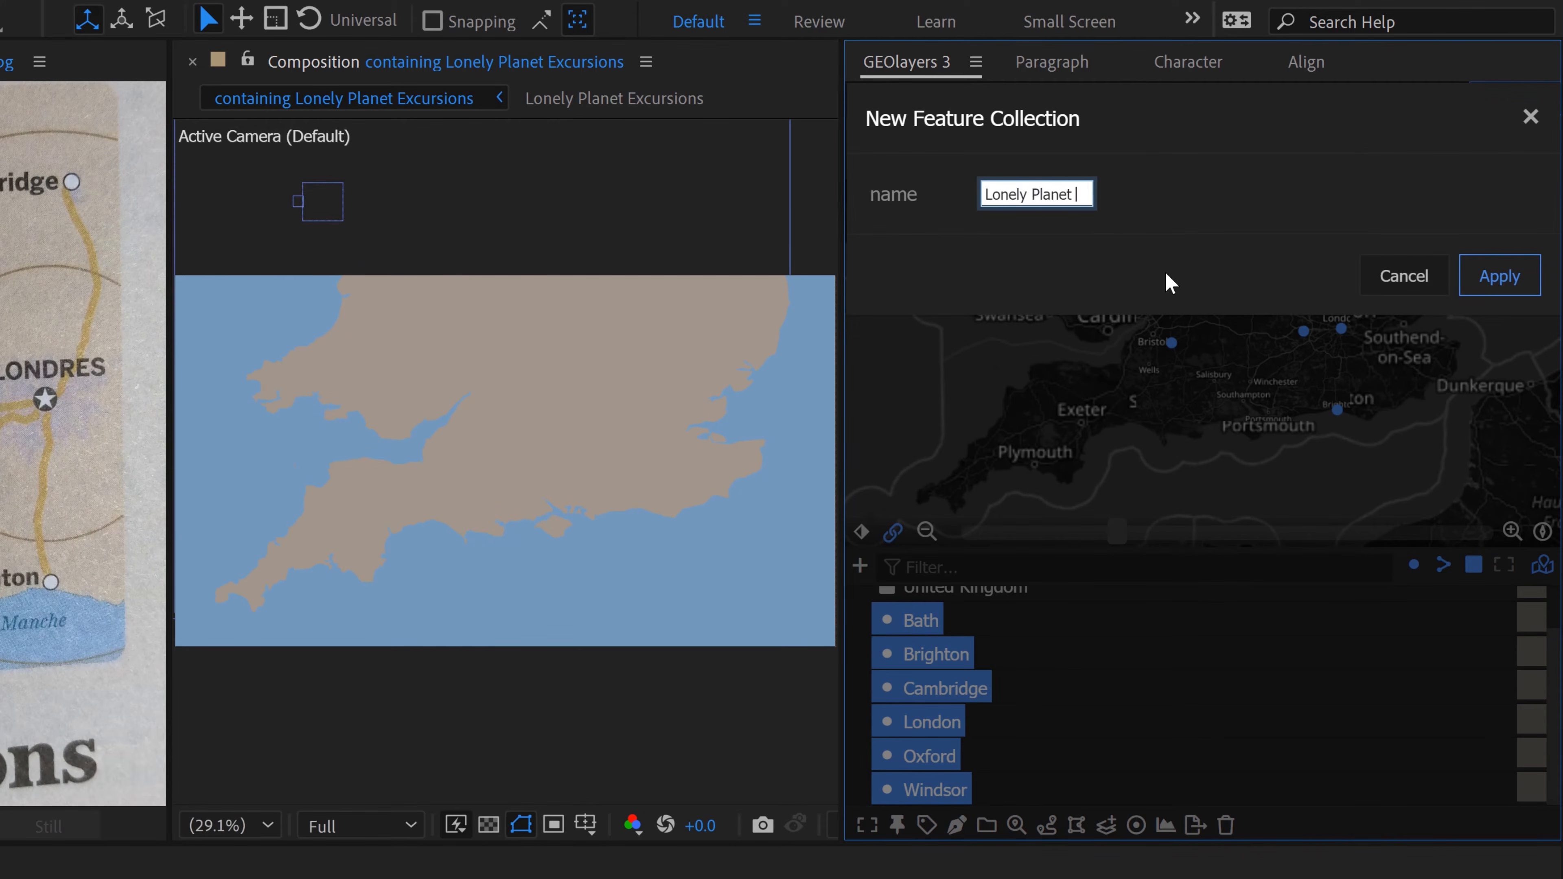
pyautogui.write('Places')
pyautogui.click(1500, 275)
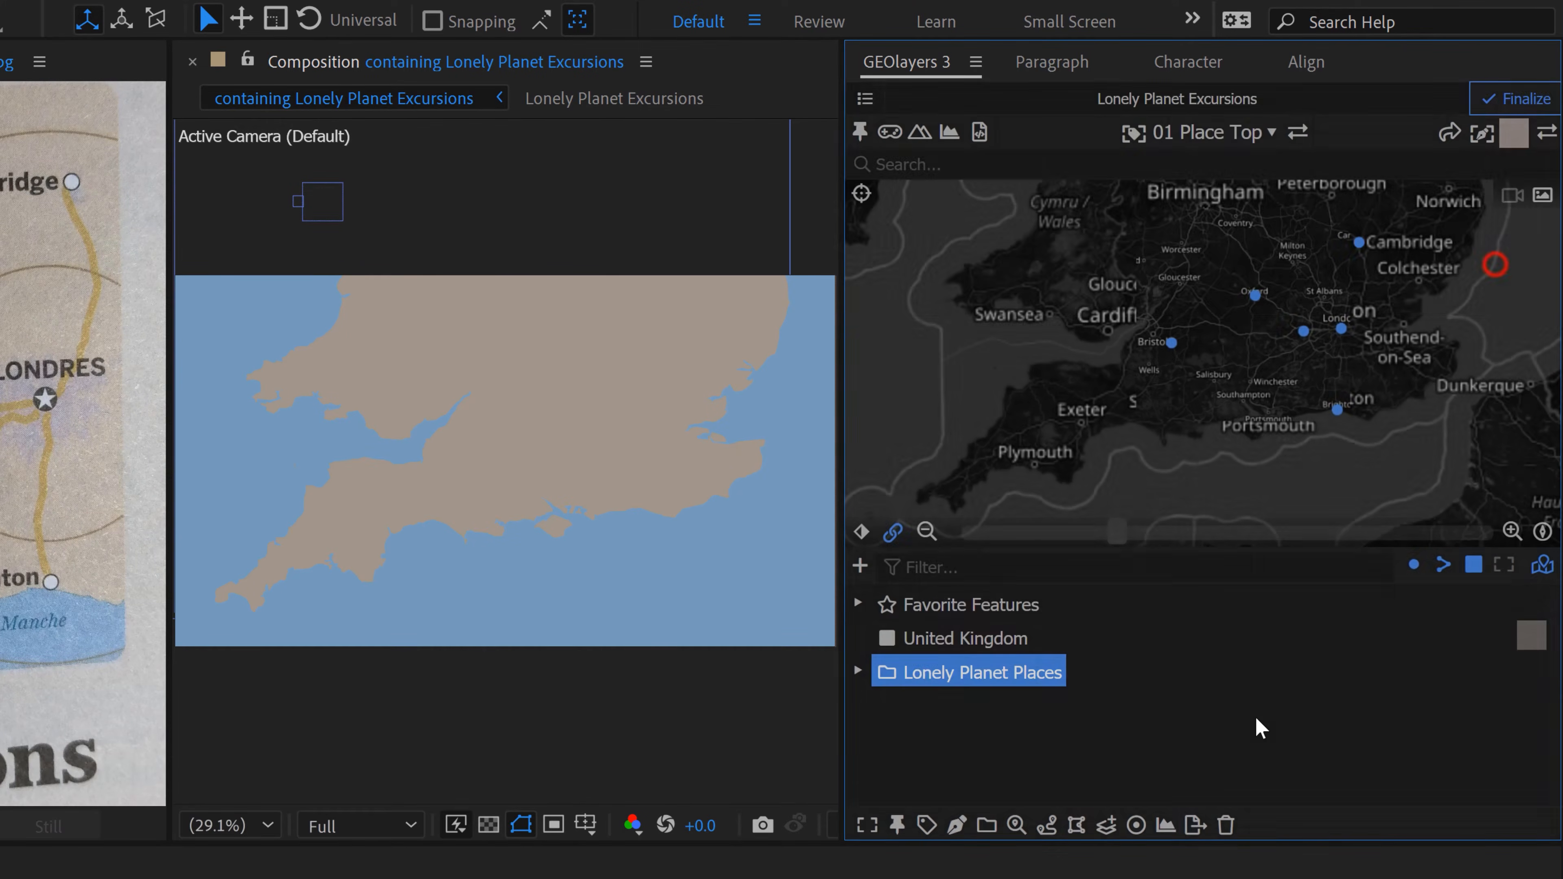
pyautogui.click(857, 670)
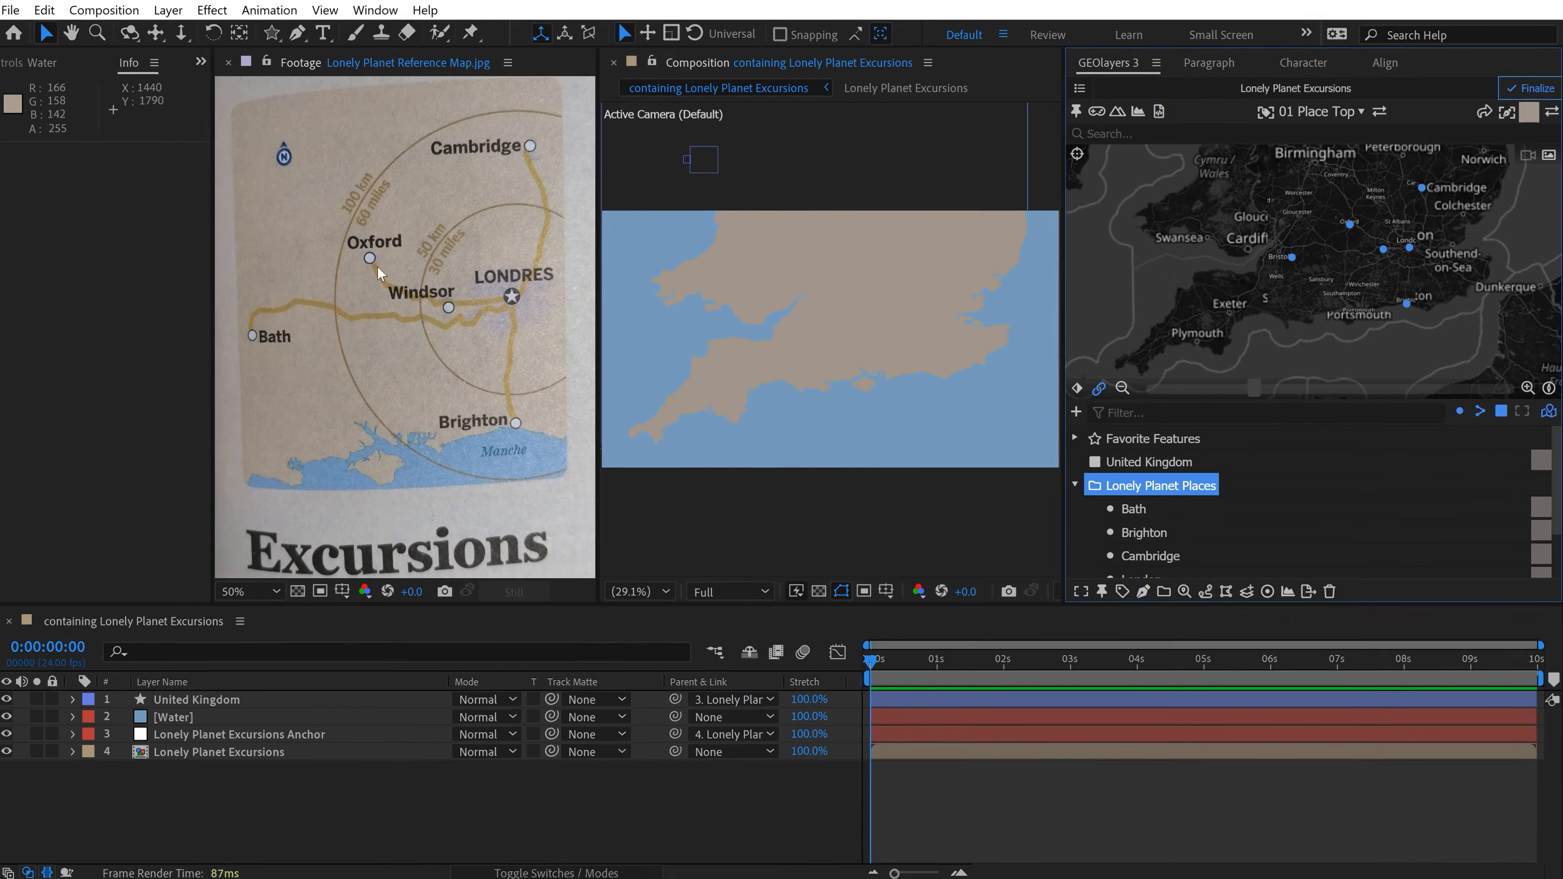
# Step: Create a new composition named Lonely Planet Label at 1920 x 1080 px and 24 fps
pyautogui.scroll(1, 374, 250)
pyautogui.moveTo(376, 234); pyautogui.dragTo(437, 318)
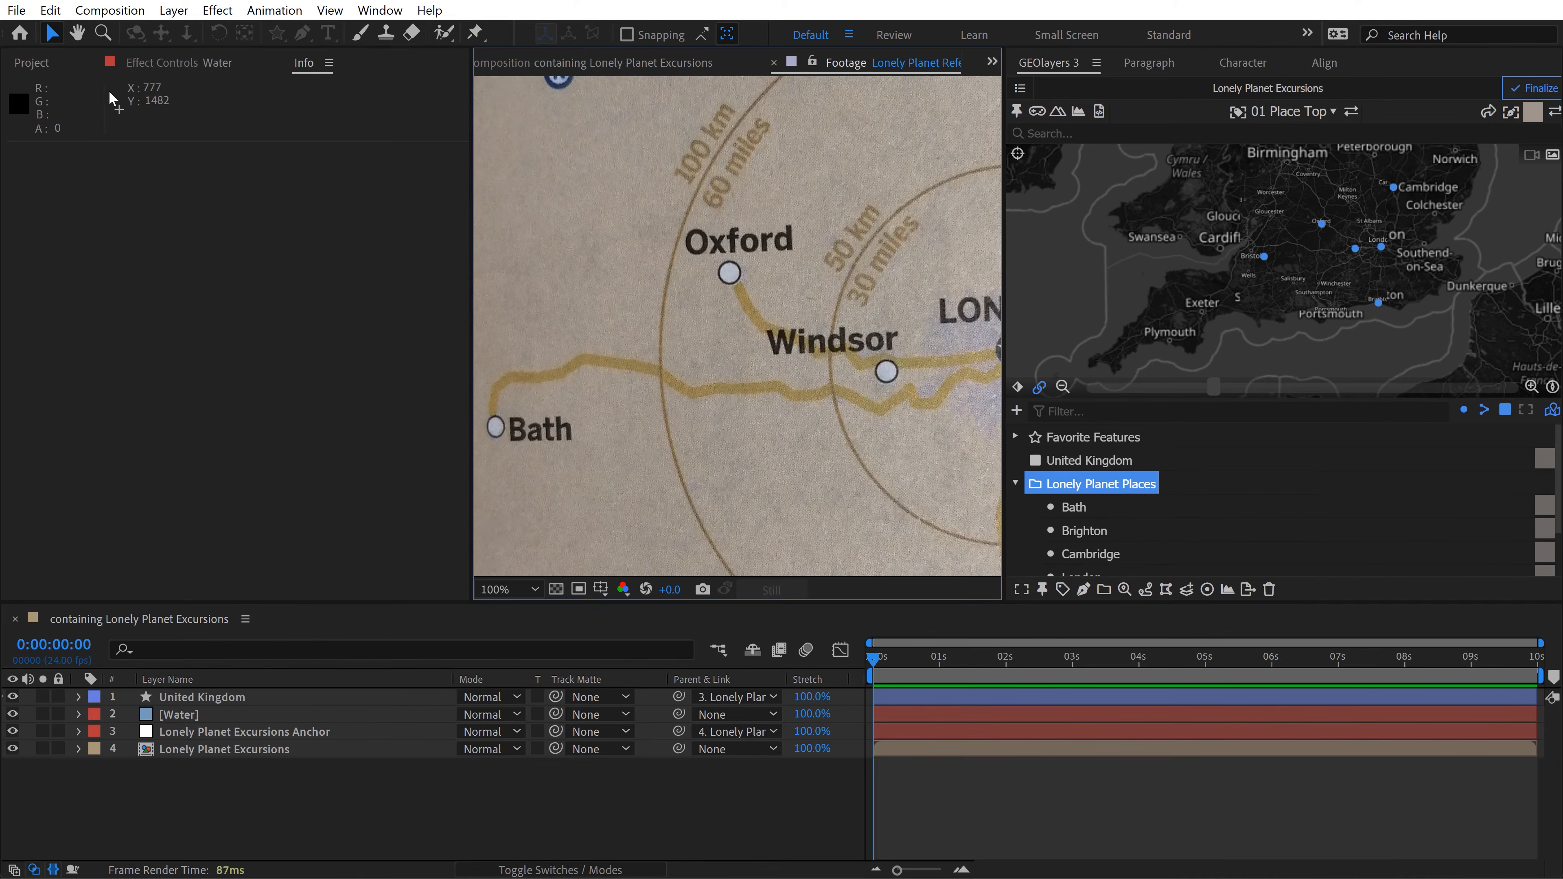
pyautogui.click(38, 63)
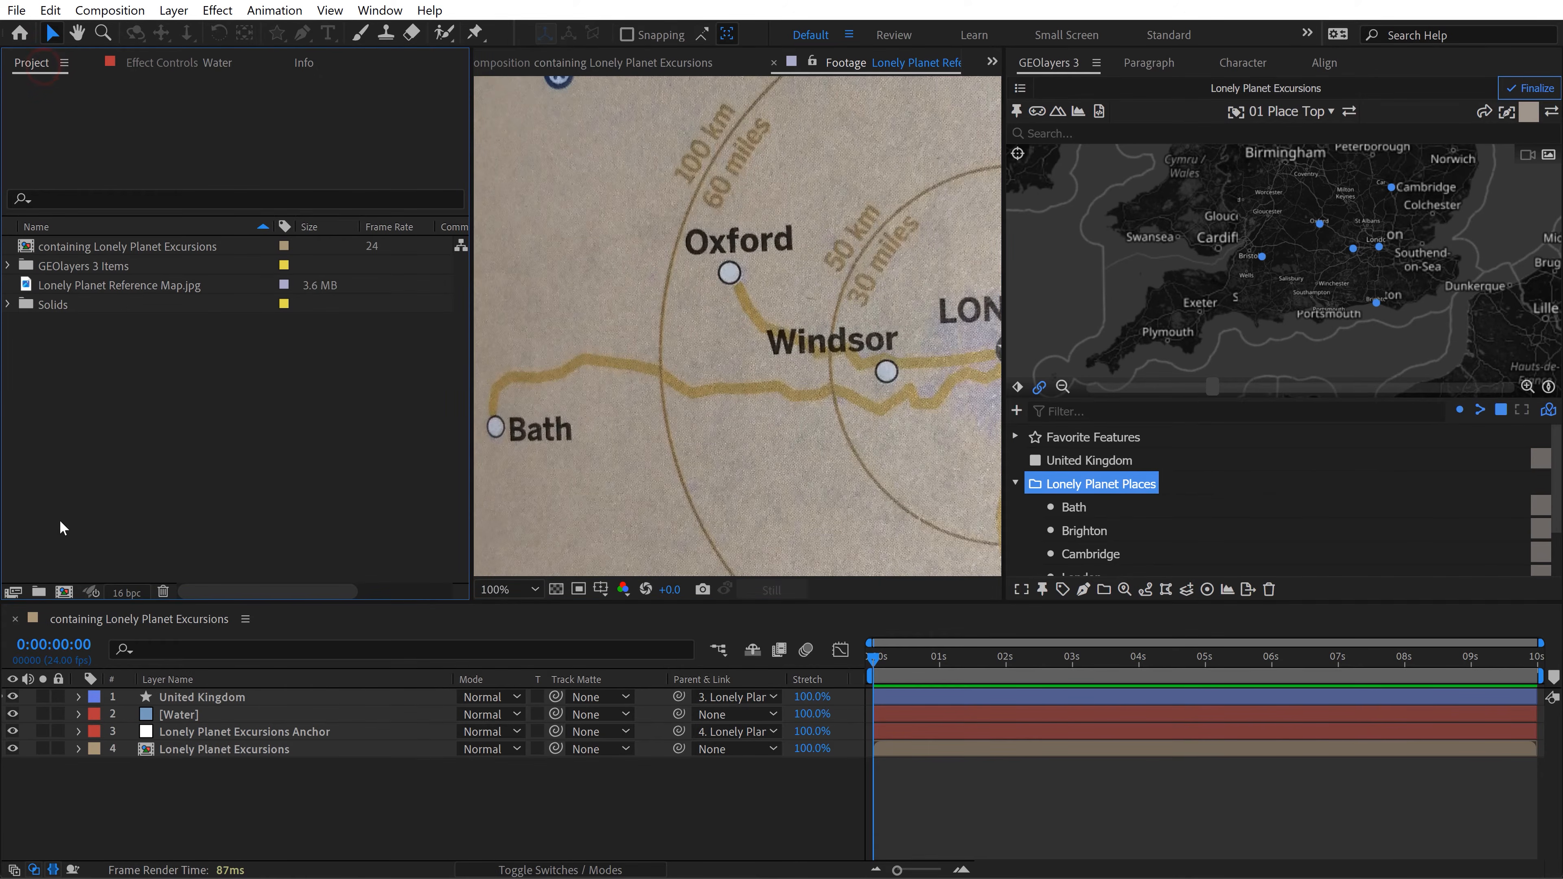
pyautogui.click(64, 592)
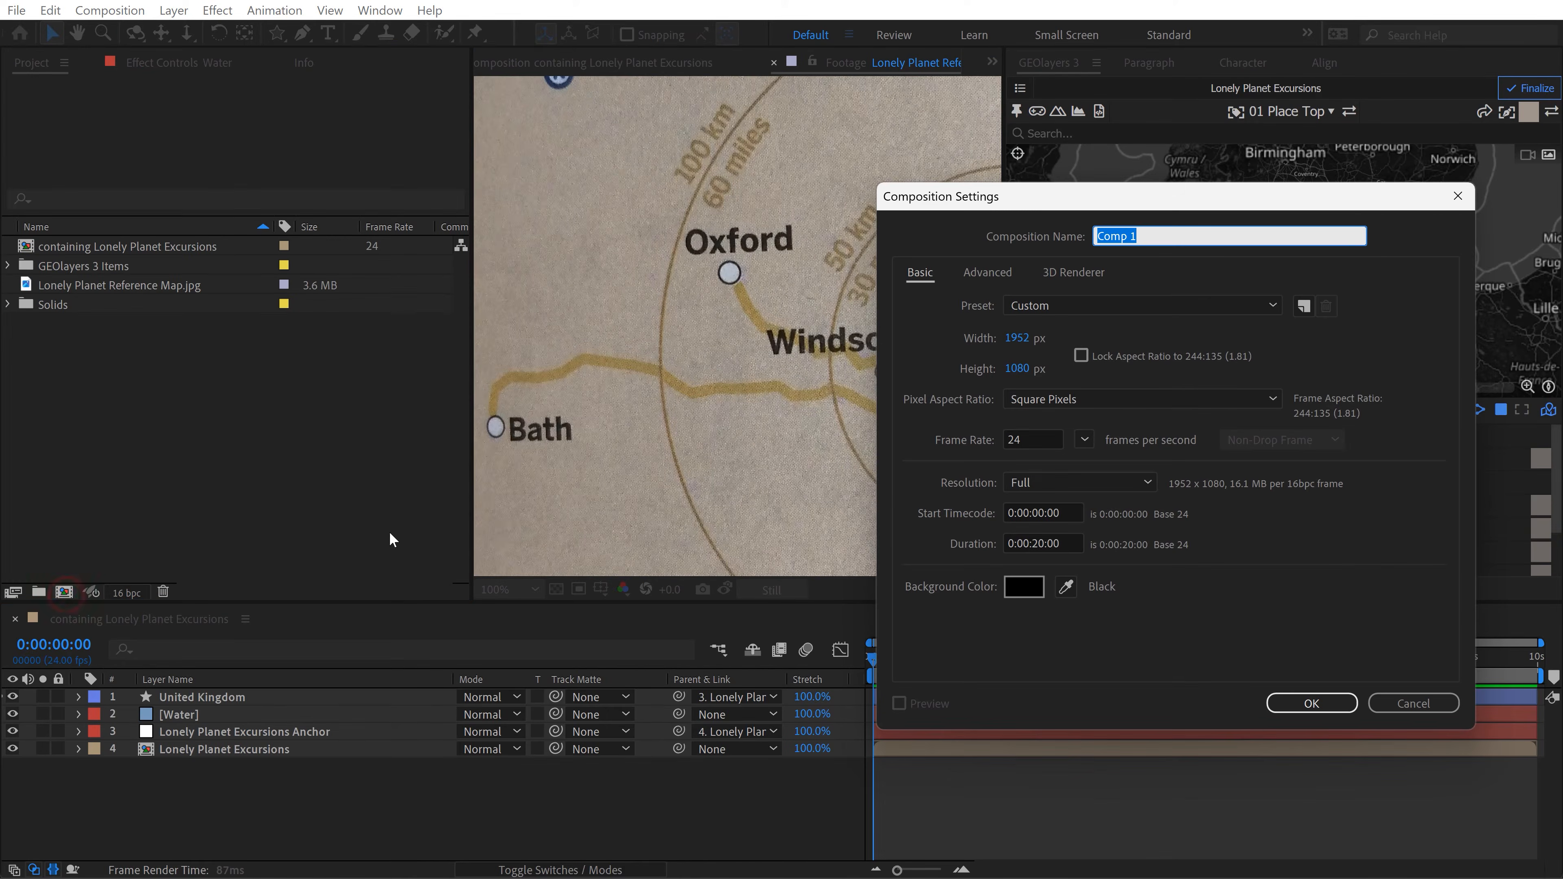
pyautogui.click(1032, 368)
pyautogui.click(1363, 317)
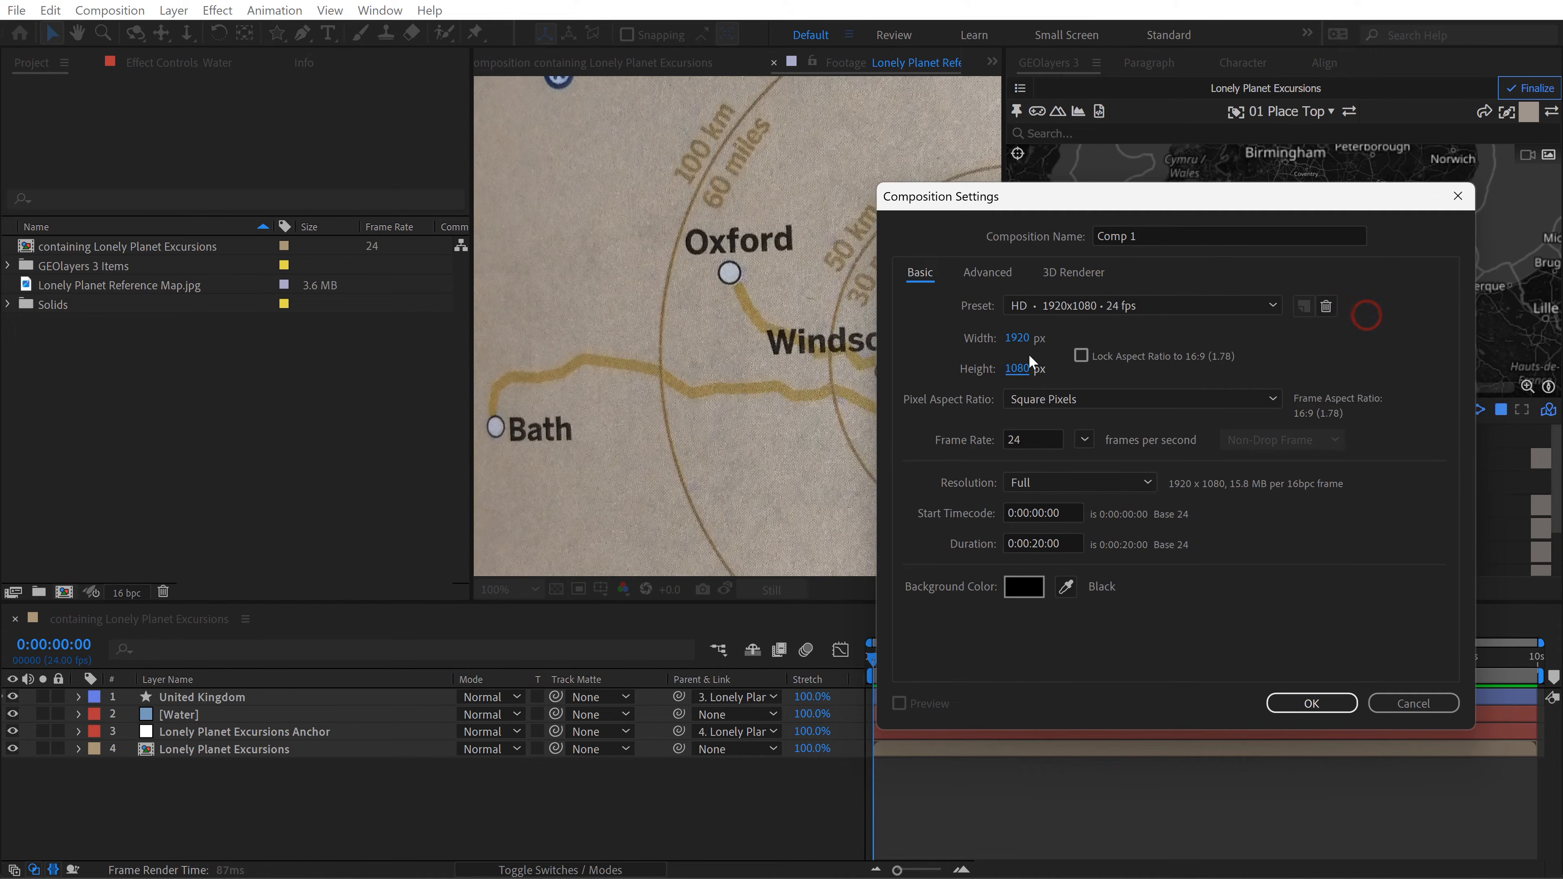
pyautogui.moveTo(1155, 240); pyautogui.dragTo(982, 249)
pyautogui.press('BackSpace')
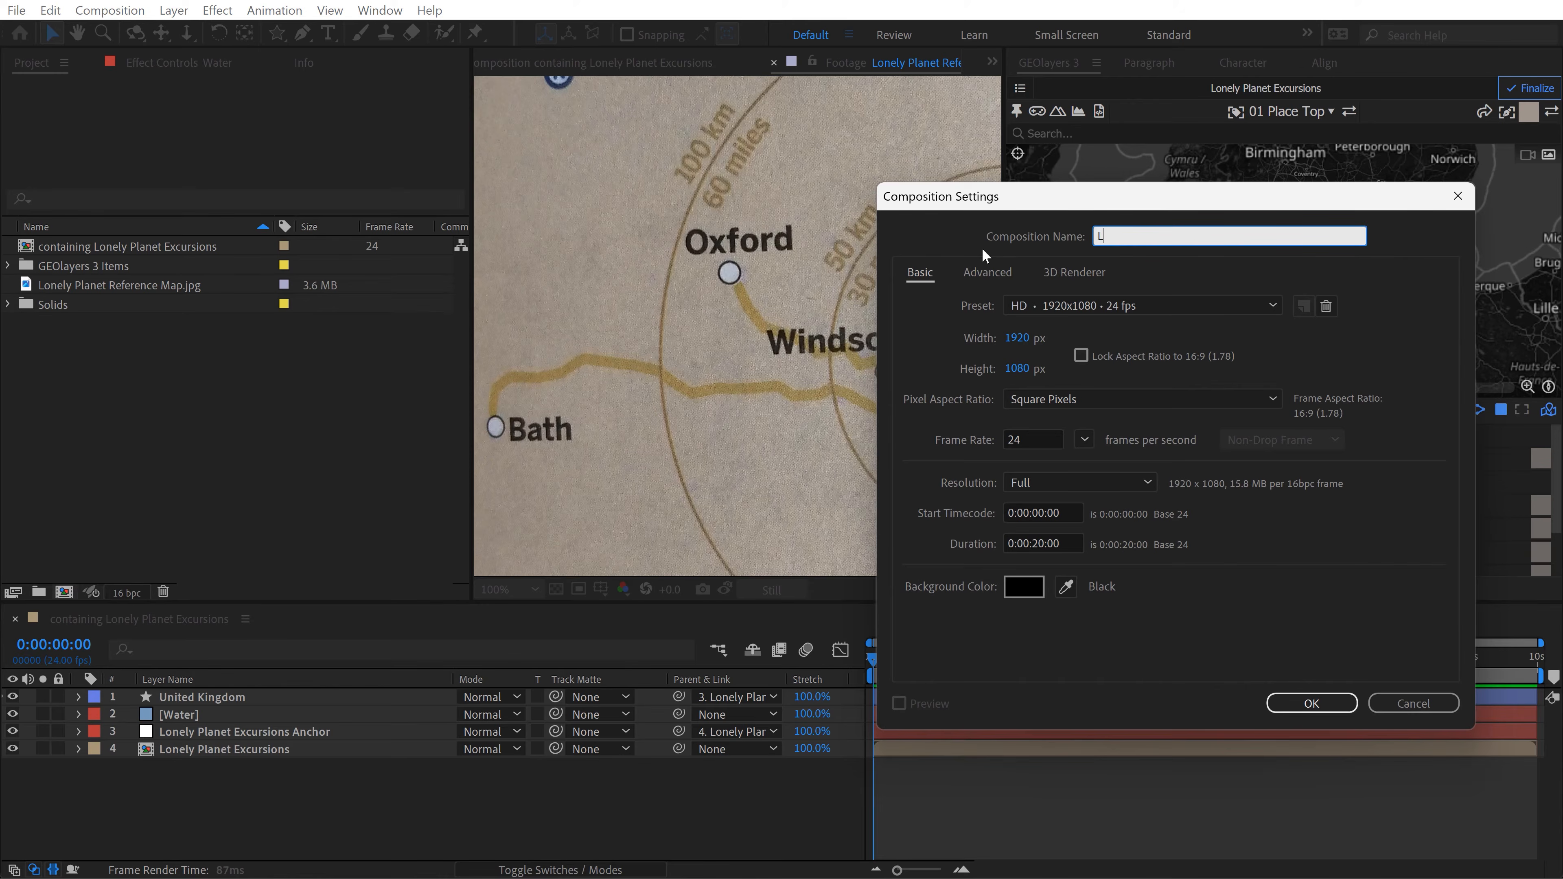
pyautogui.write('Lonely Planet Label')
pyautogui.press('Return')
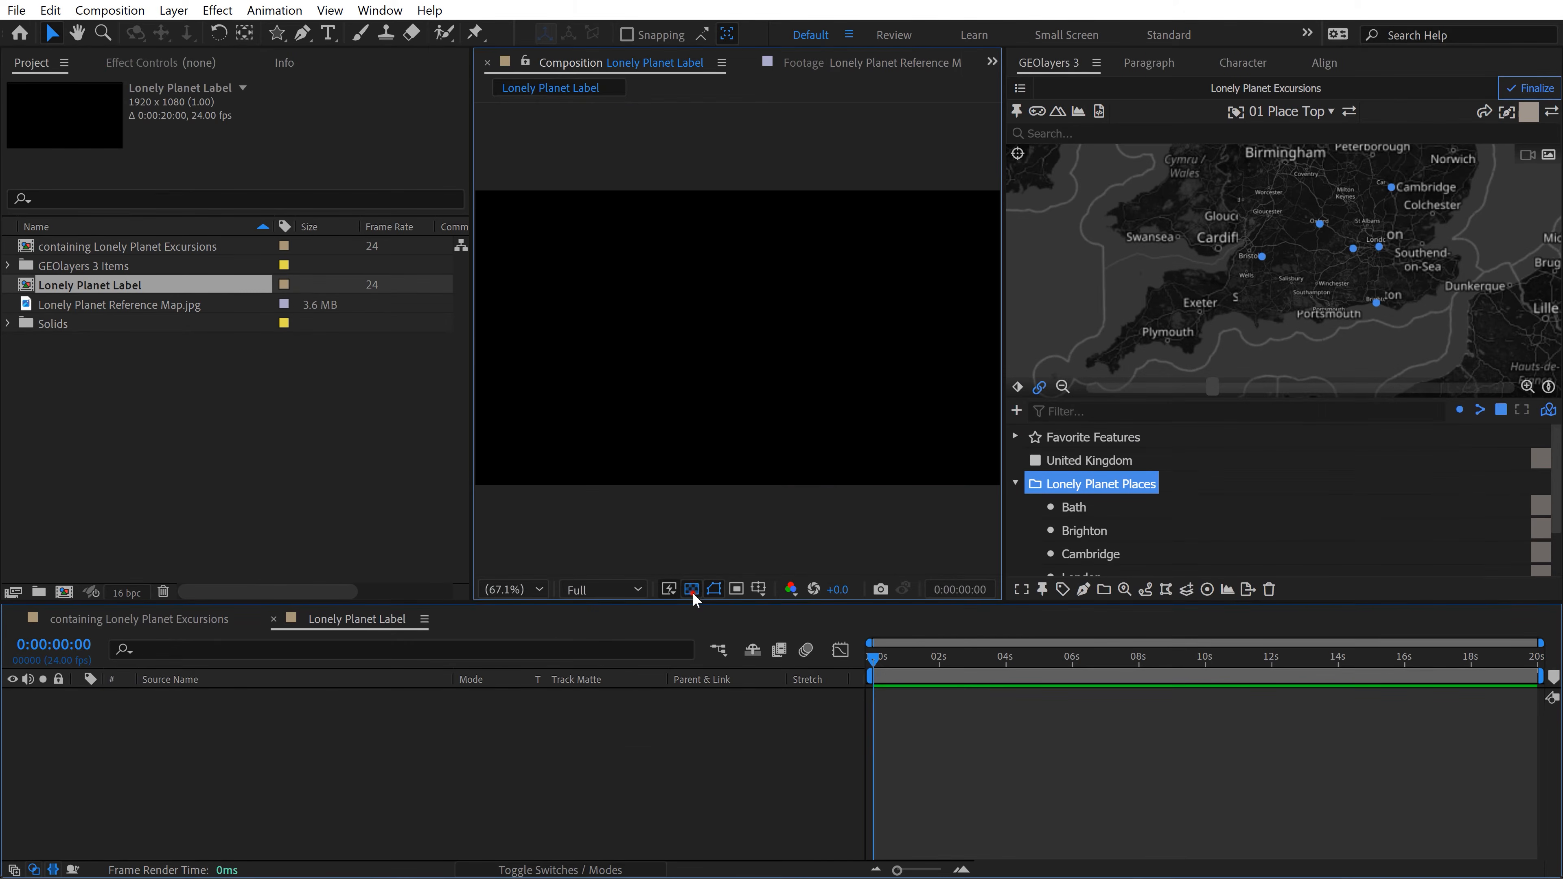
# Step: Turn on the transparency grid and add the text Feature in Open Sans Bold to the composition
pyautogui.click(691, 589)
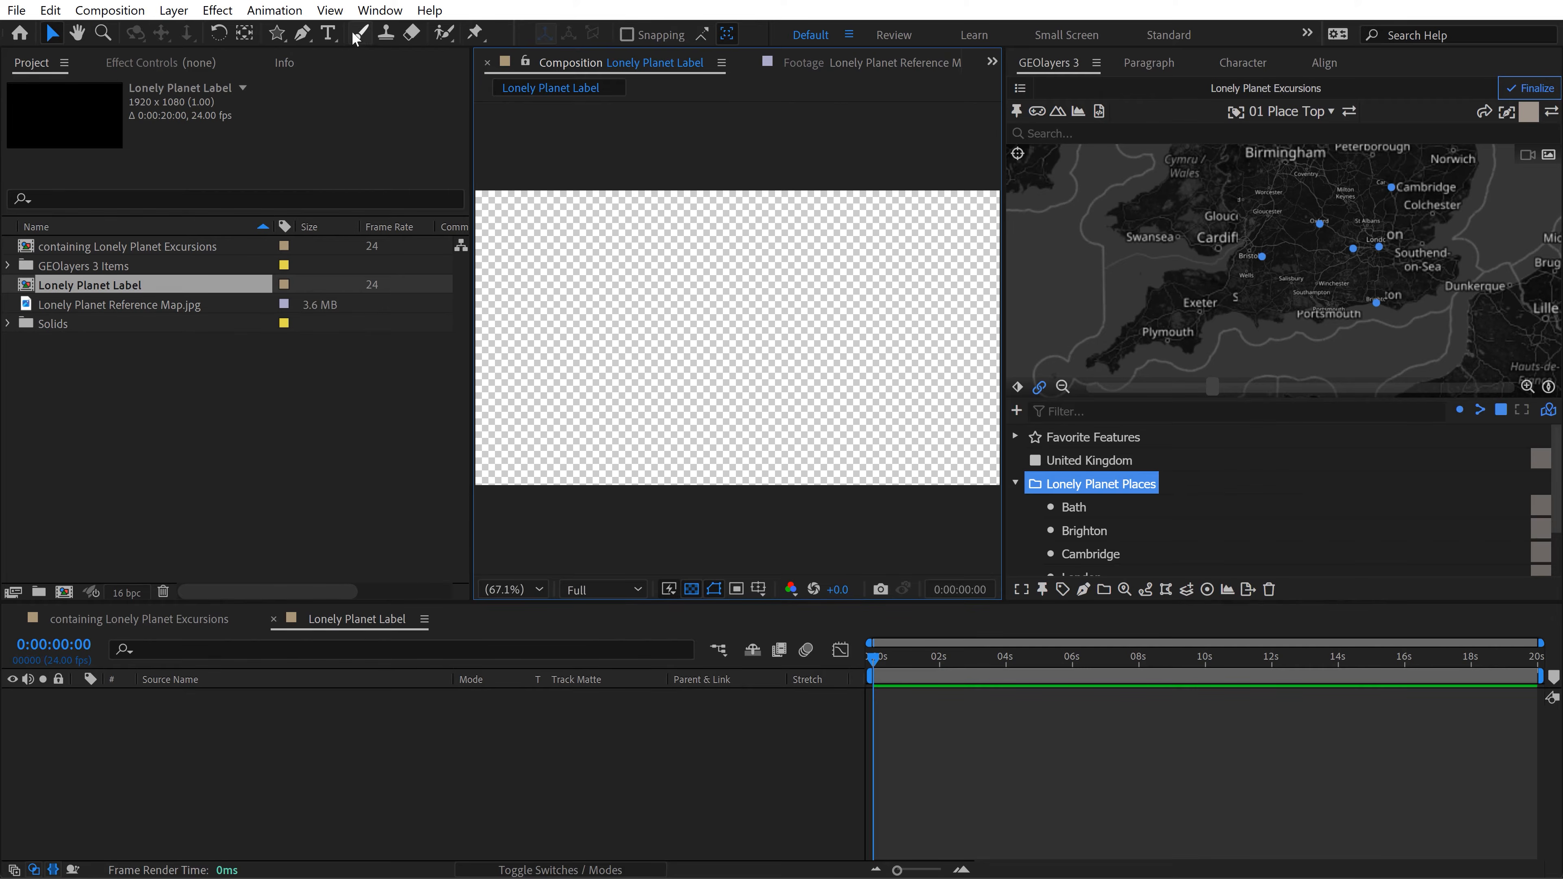
pyautogui.click(329, 33)
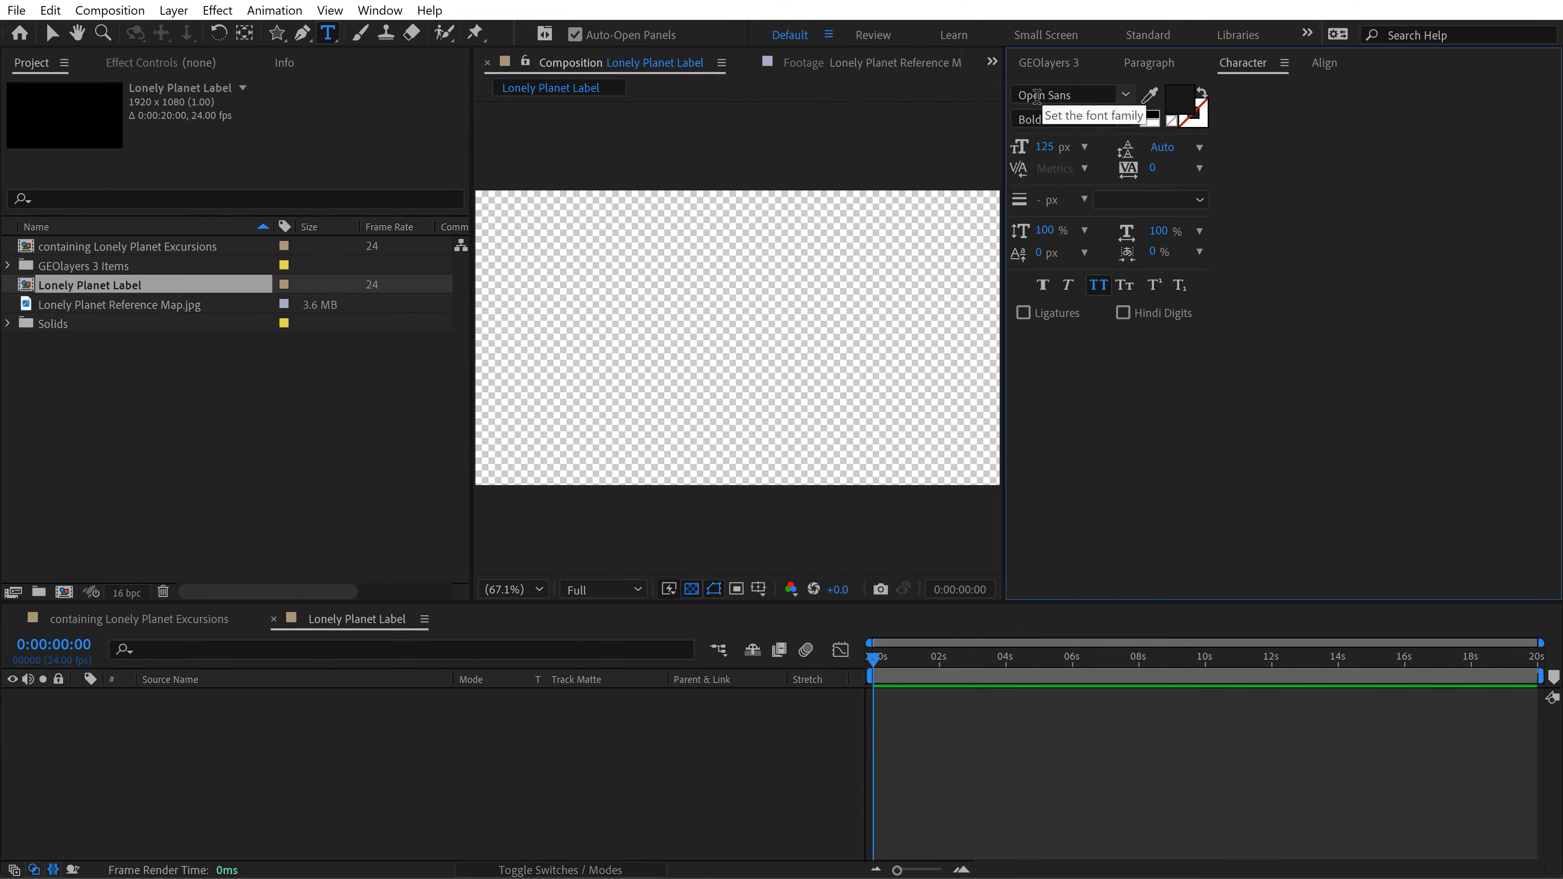
pyautogui.click(735, 266)
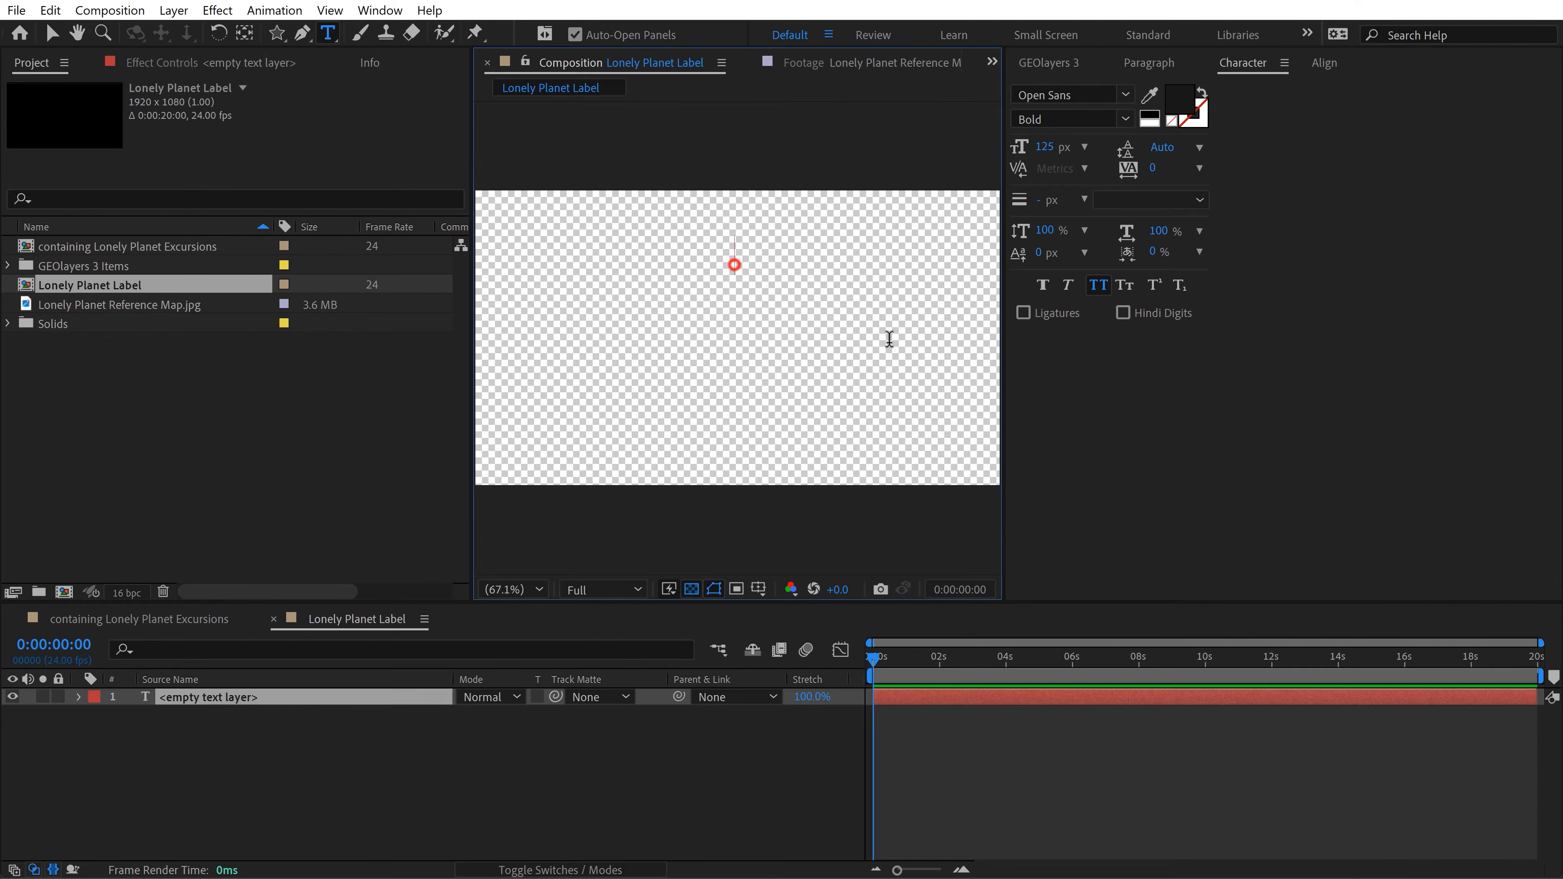
pyautogui.write('Feature')
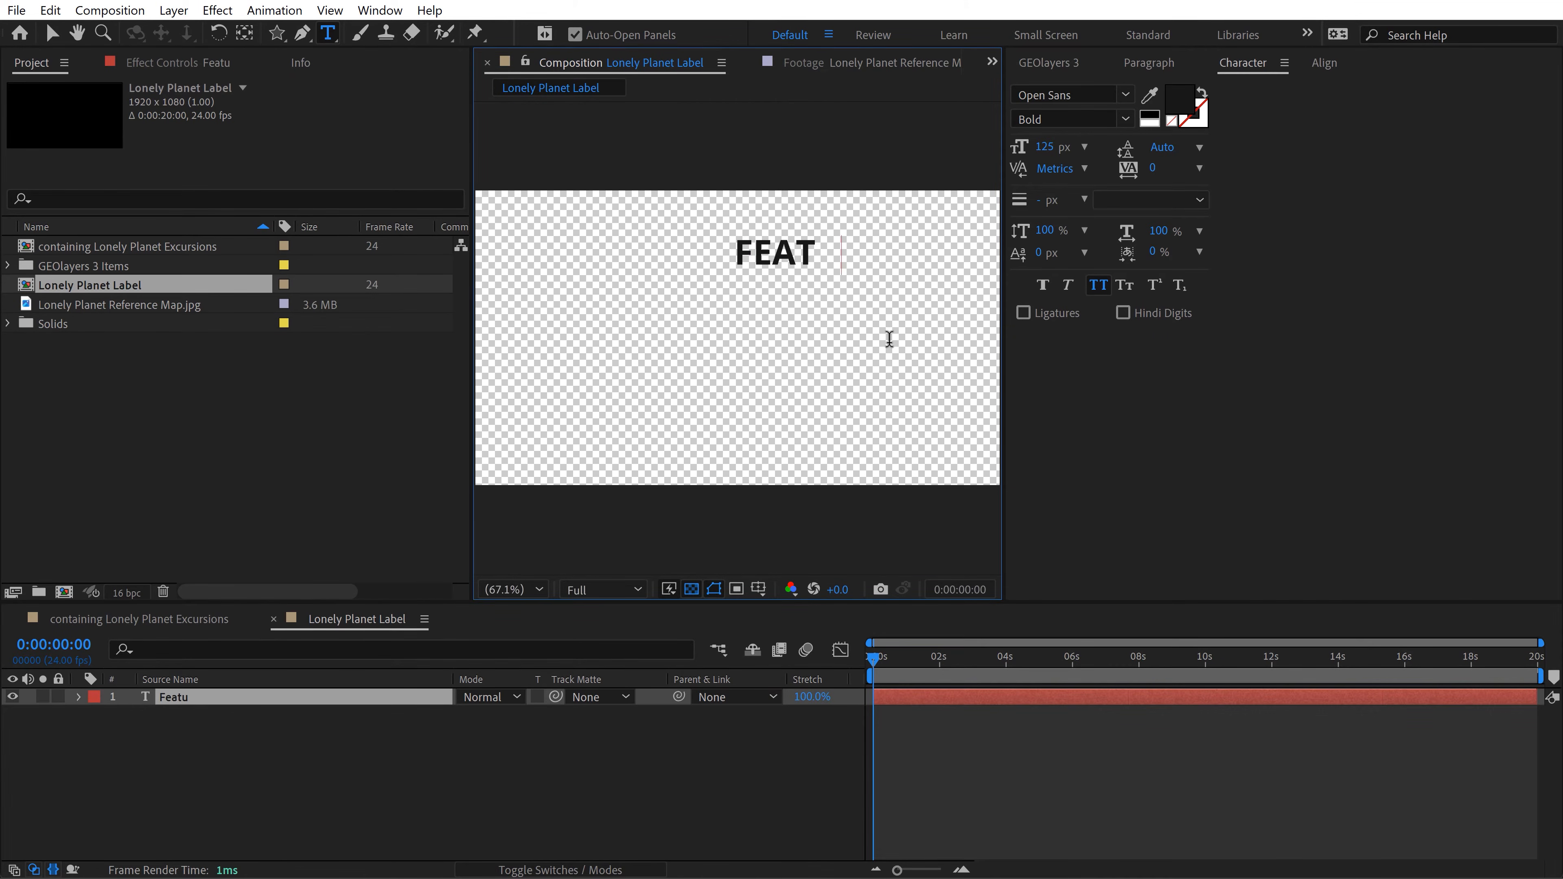
pyautogui.press('Escape')
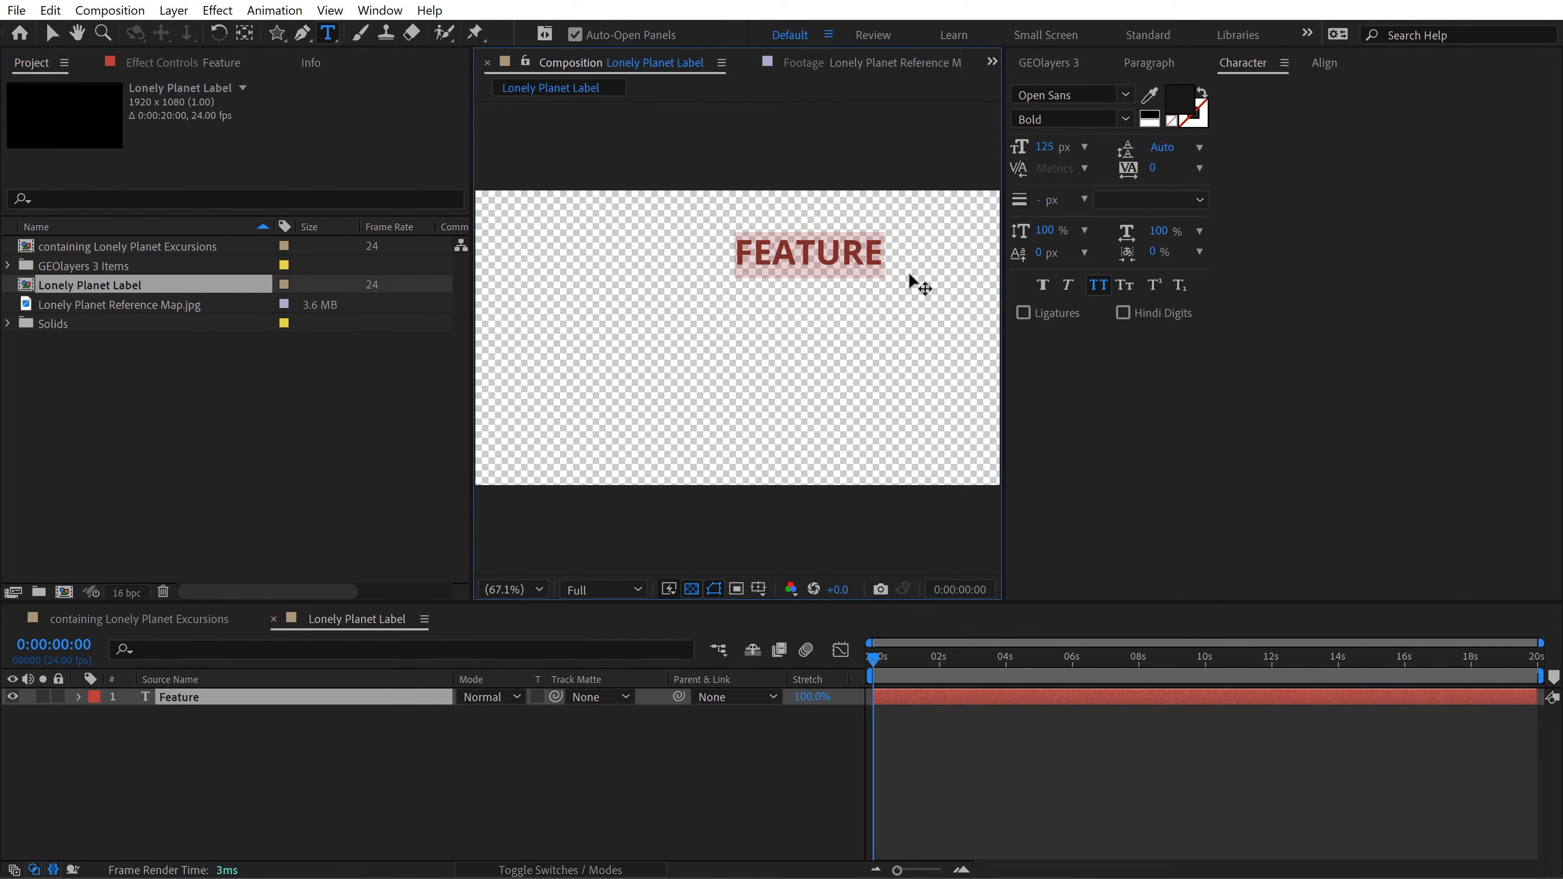
# Step: Turn off all caps for the Feature text, set its size to 100 px, and move it just above the composition's centre
pyautogui.click(1099, 289)
pyautogui.moveTo(794, 254); pyautogui.dragTo(792, 308)
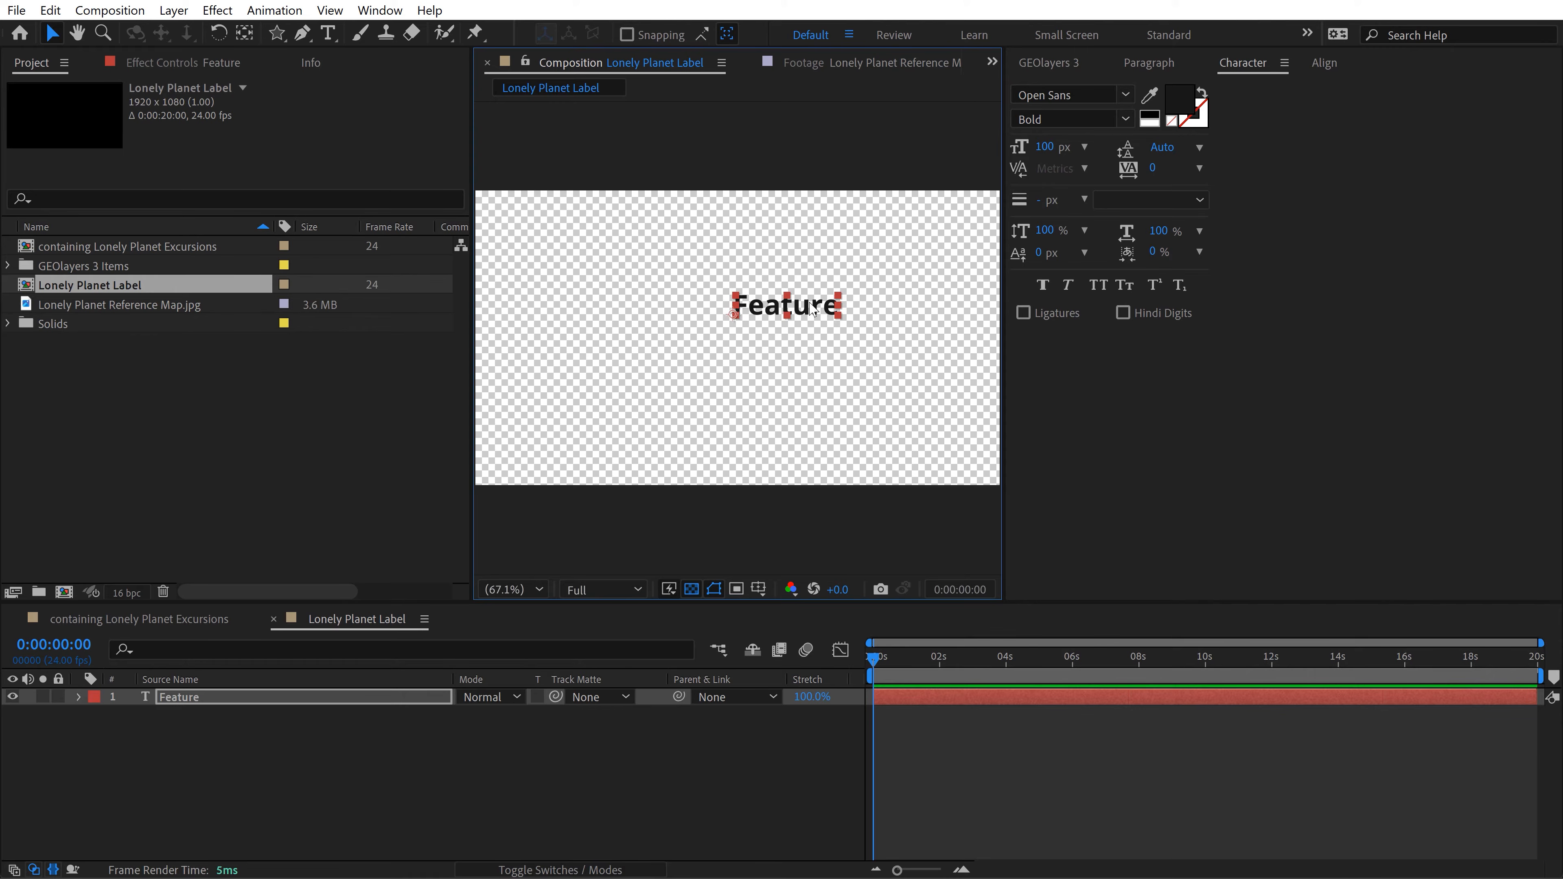
pyautogui.moveTo(810, 311)
pyautogui.mouseDown()
pyautogui.moveTo(792, 289)
pyautogui.moveTo(793, 306)
pyautogui.mouseUp()
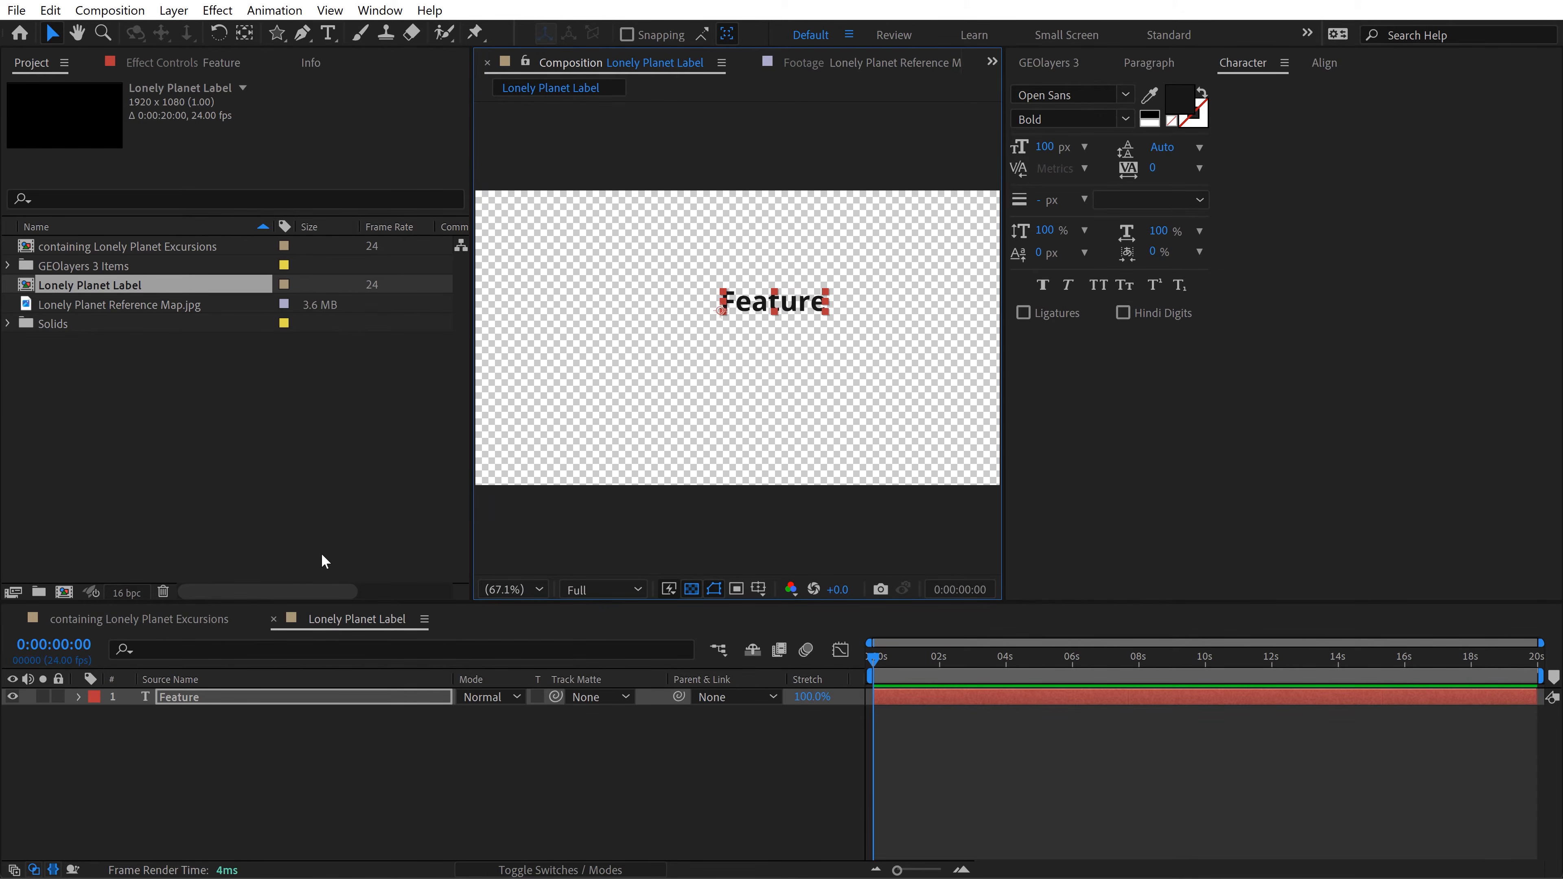
pyautogui.click(191, 784)
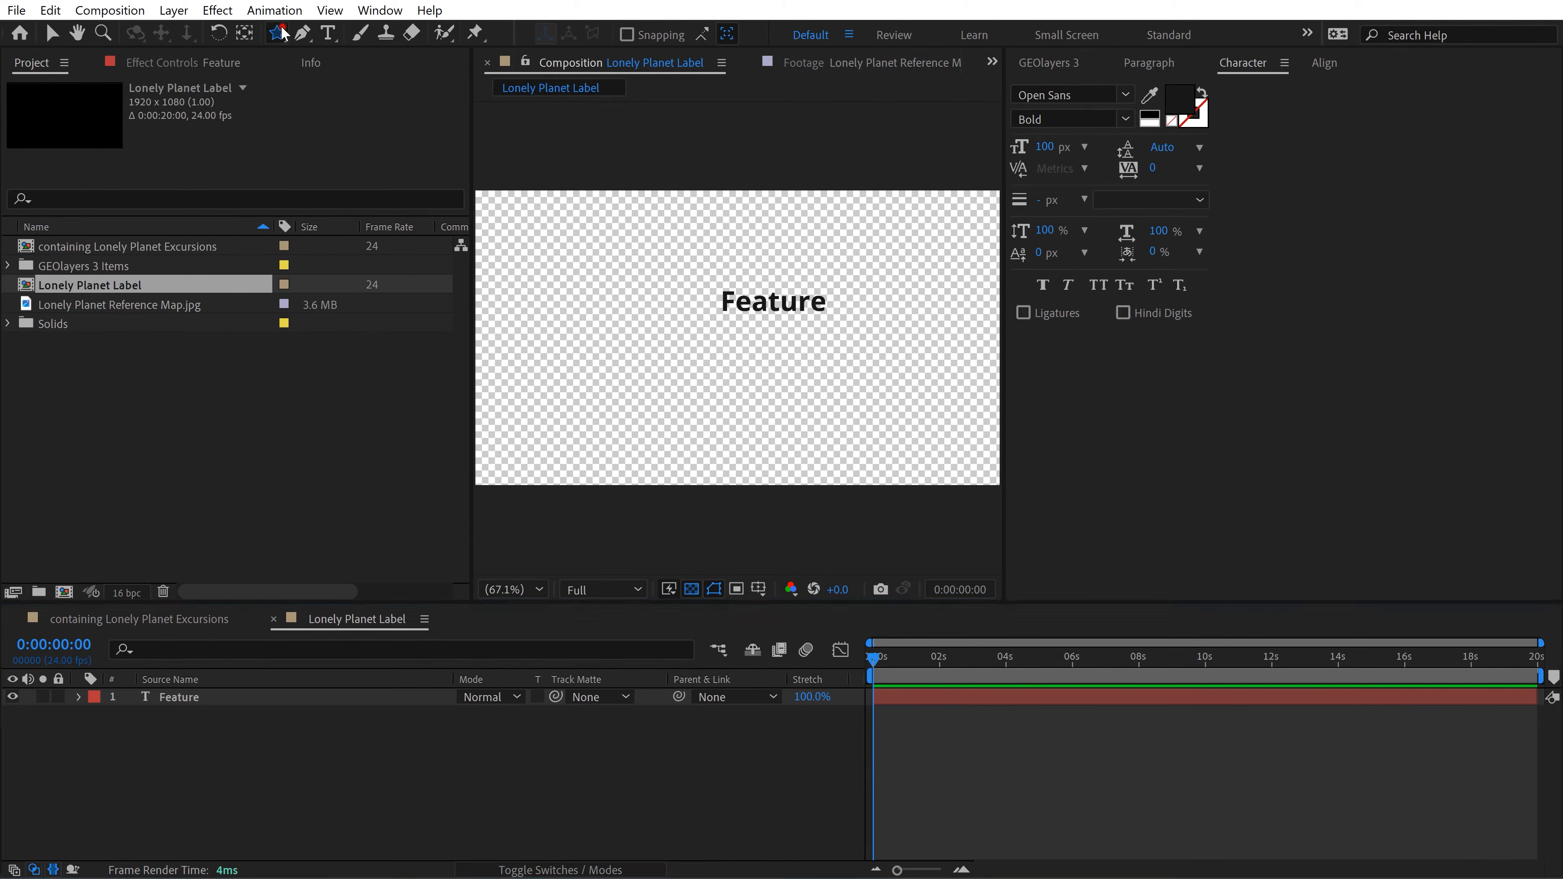
# Step: Choose the Ellipse tool with fill colour E5E5E5 and a solid 5 px stroke in colour 171717
pyautogui.moveTo(276, 32); pyautogui.dragTo(362, 76)
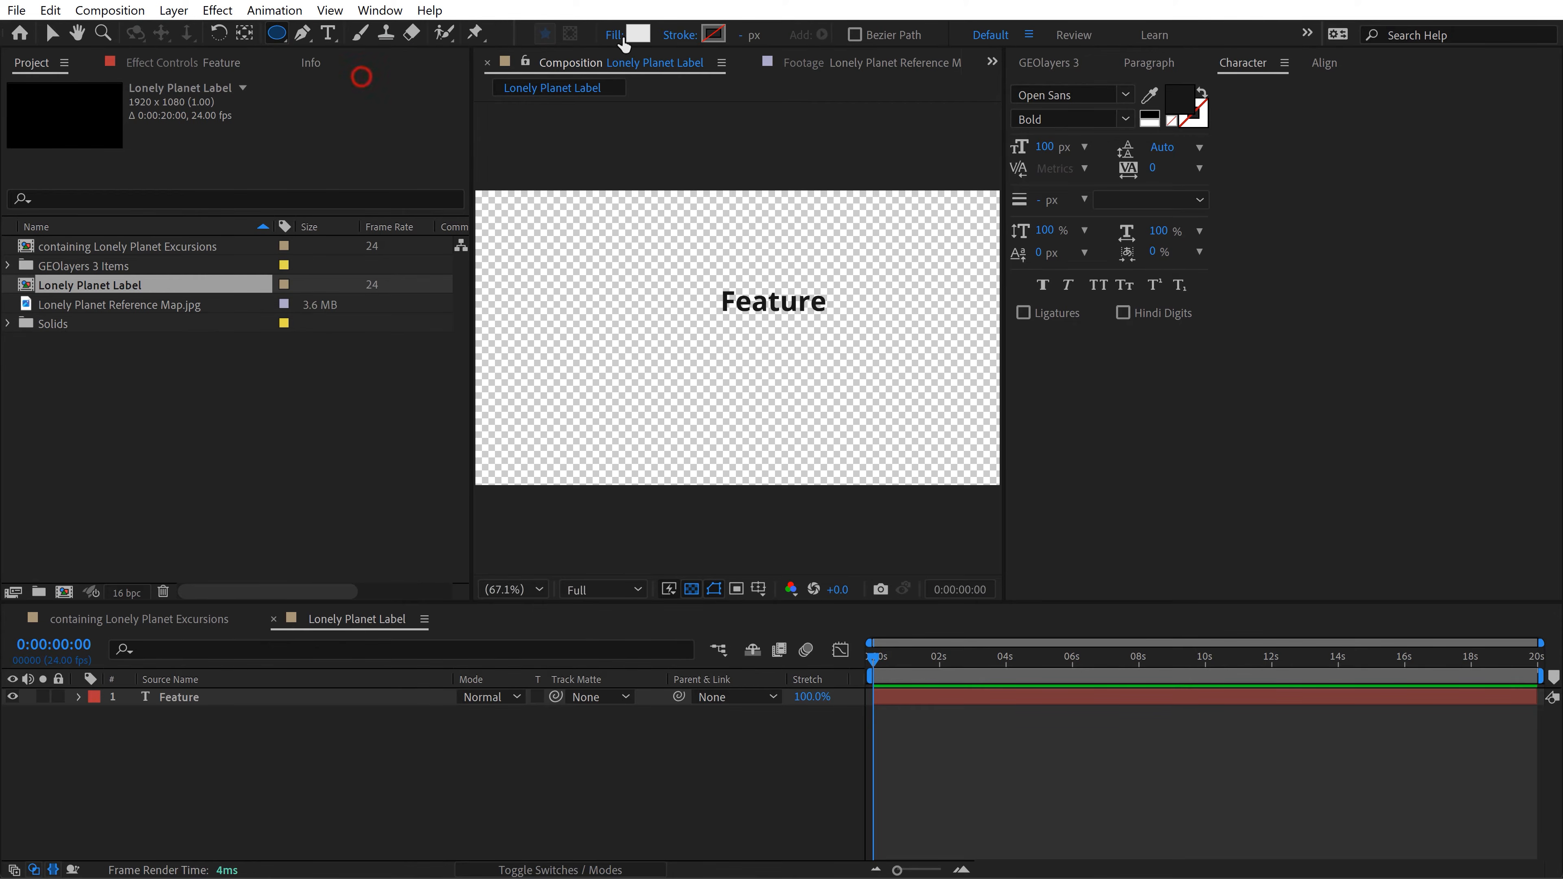
pyautogui.click(638, 33)
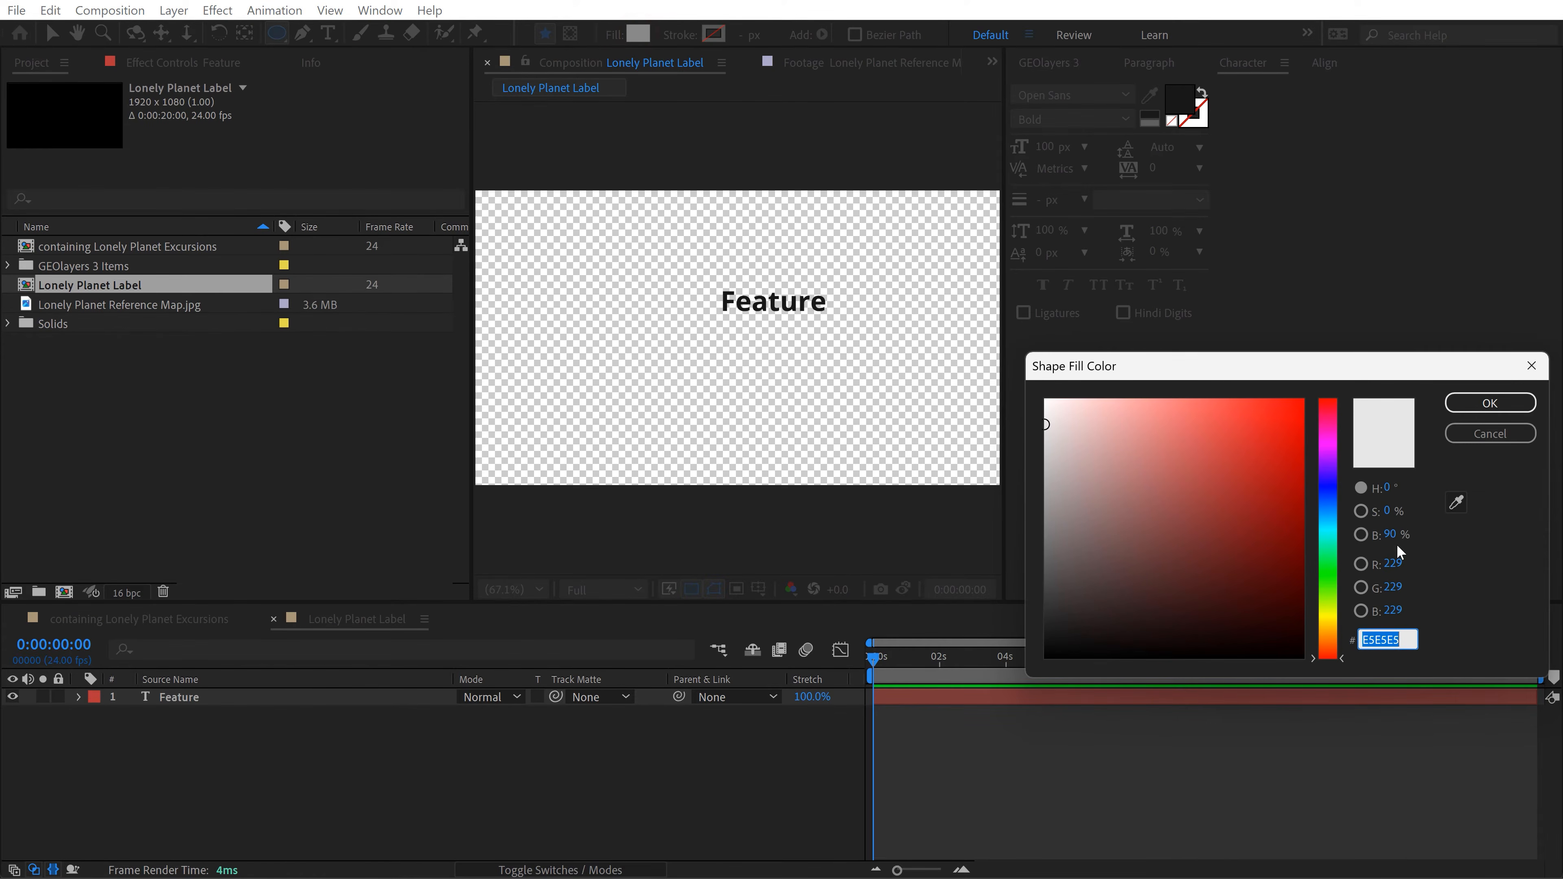
pyautogui.click(1458, 432)
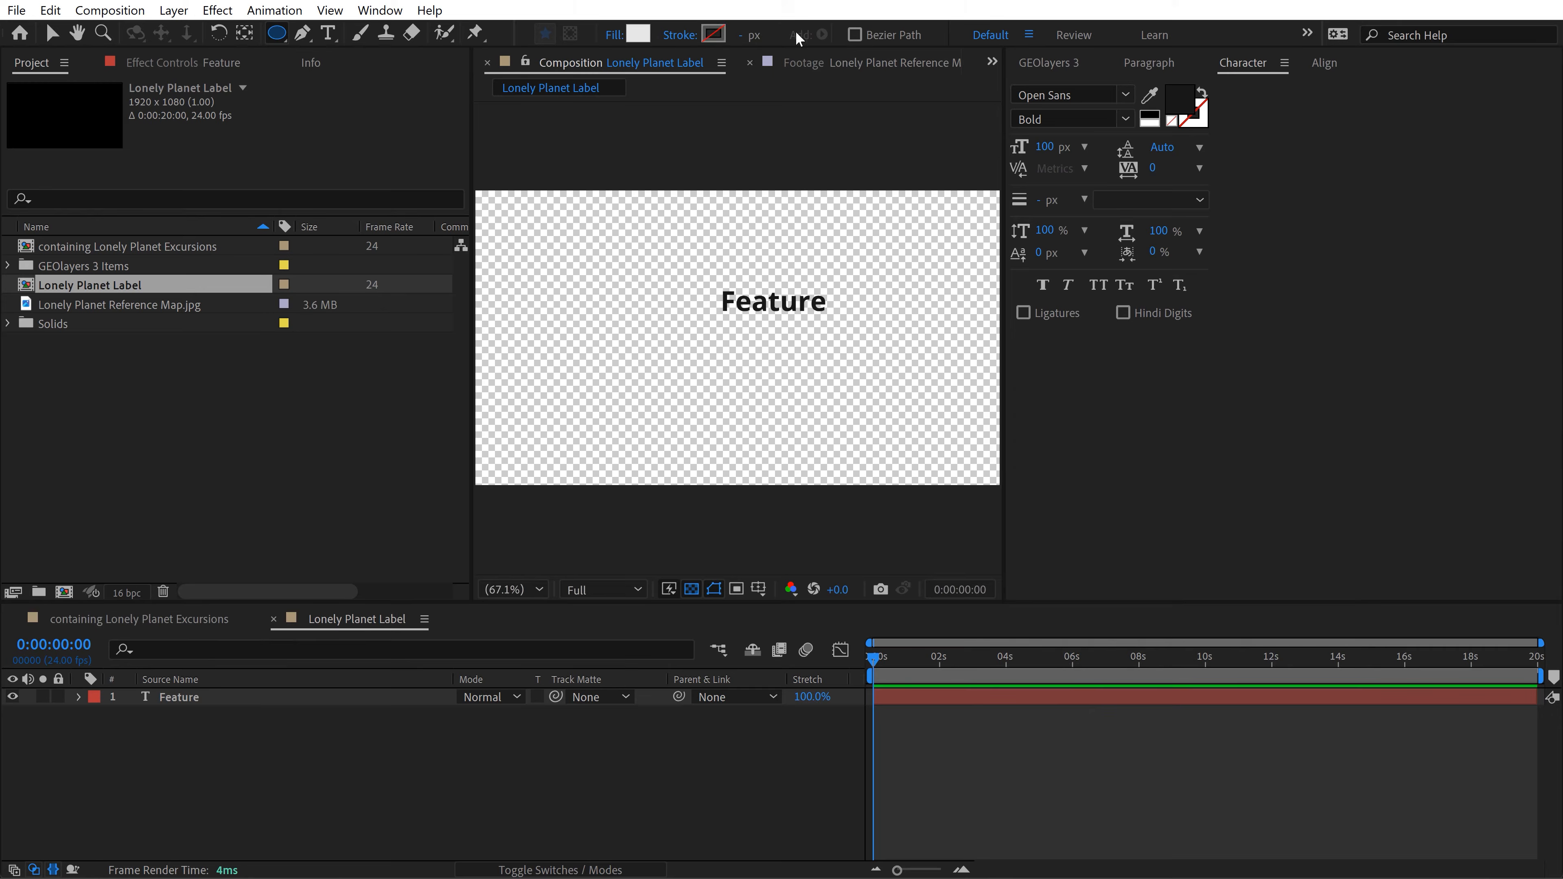
pyautogui.click(674, 35)
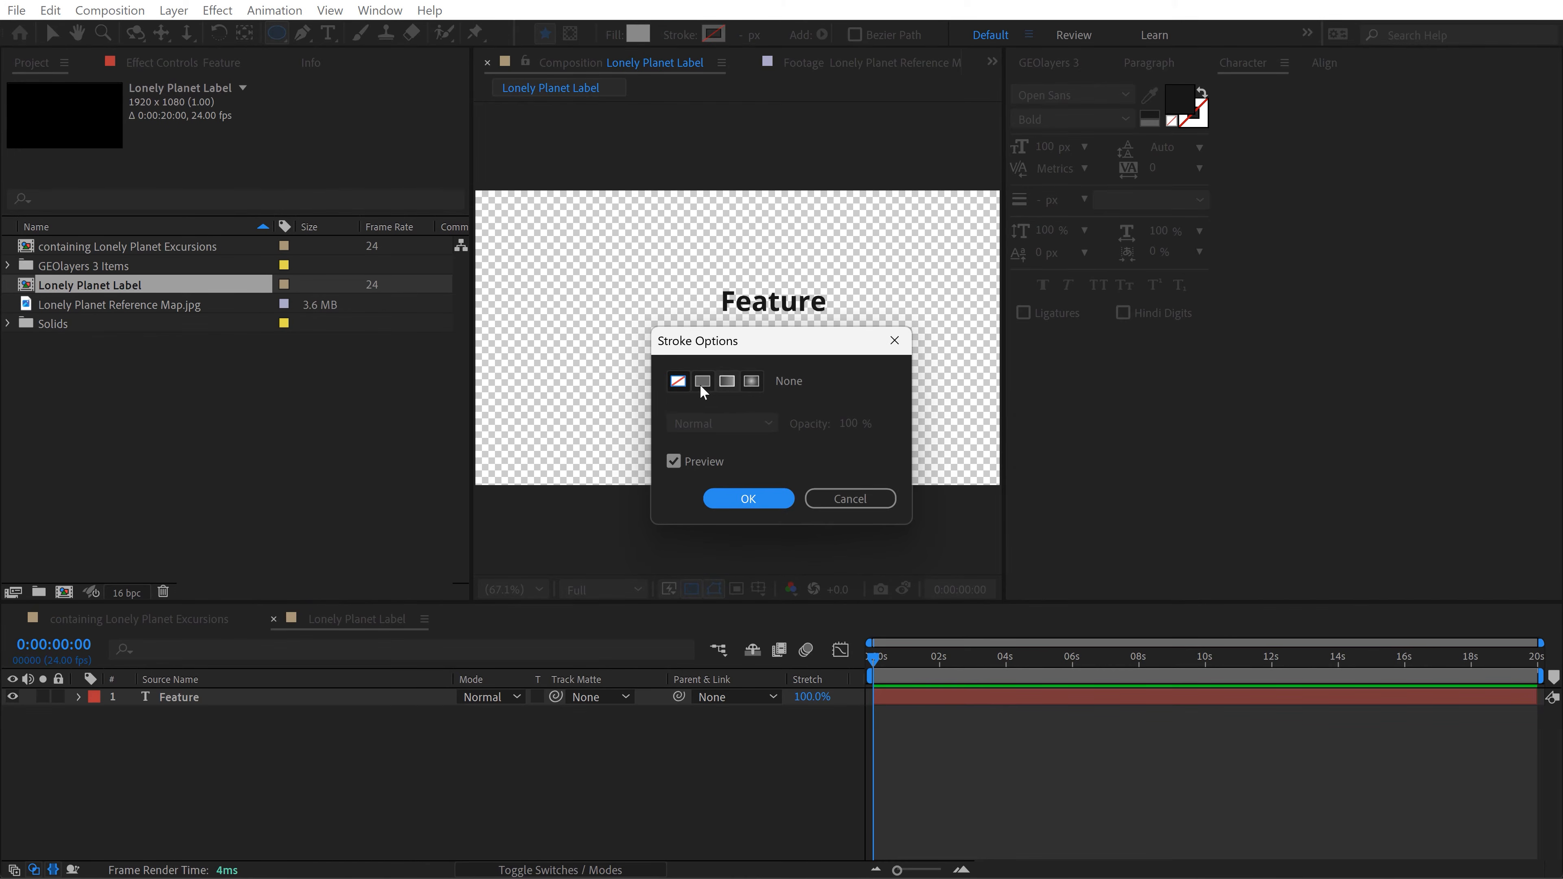
pyautogui.click(702, 381)
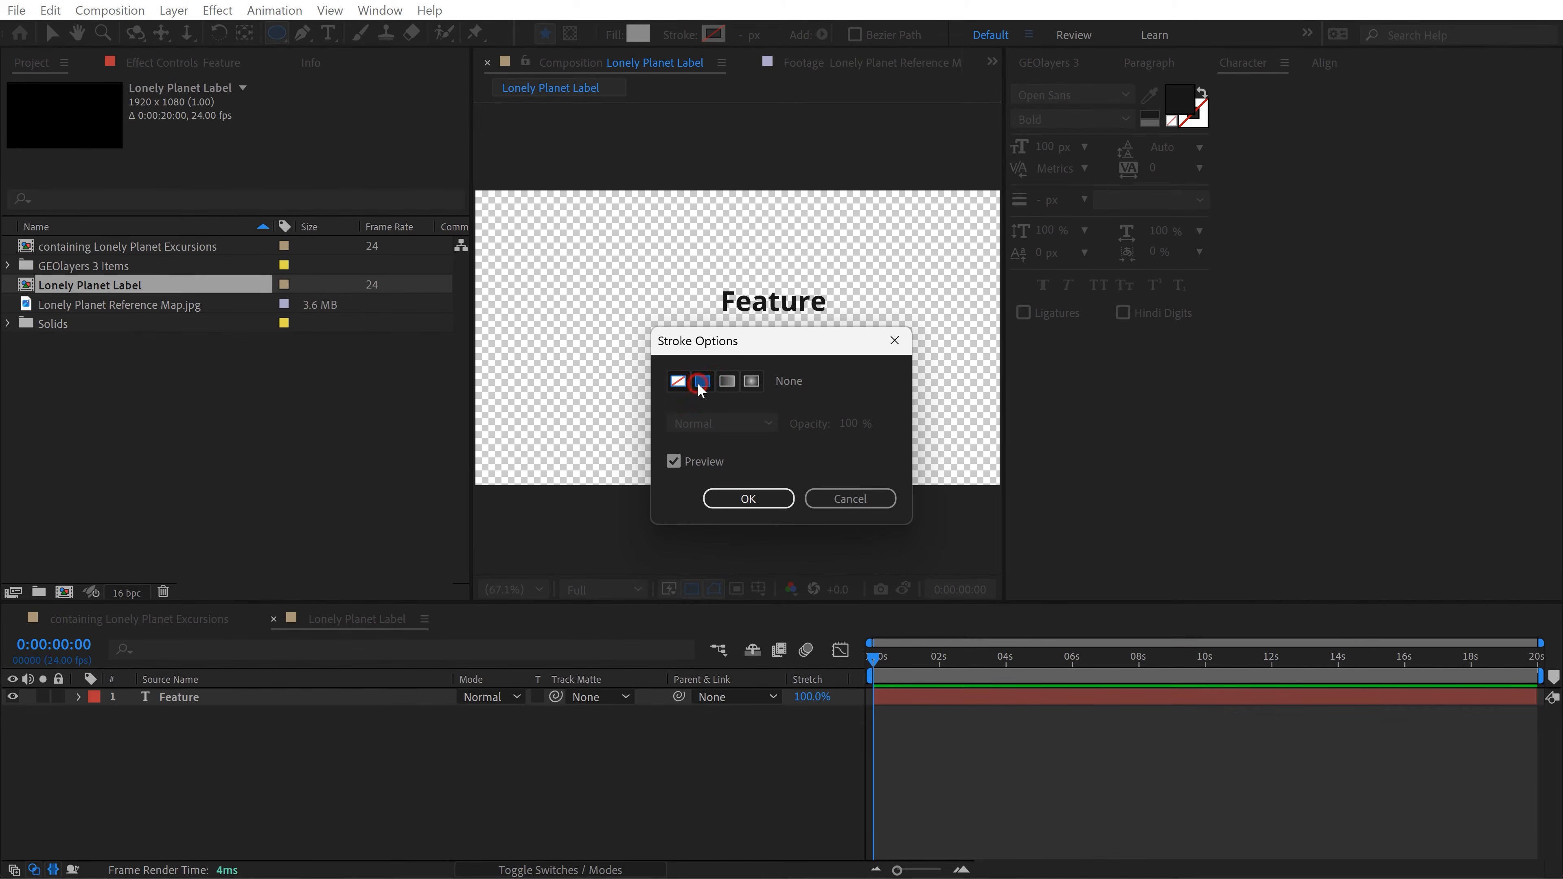
pyautogui.click(749, 499)
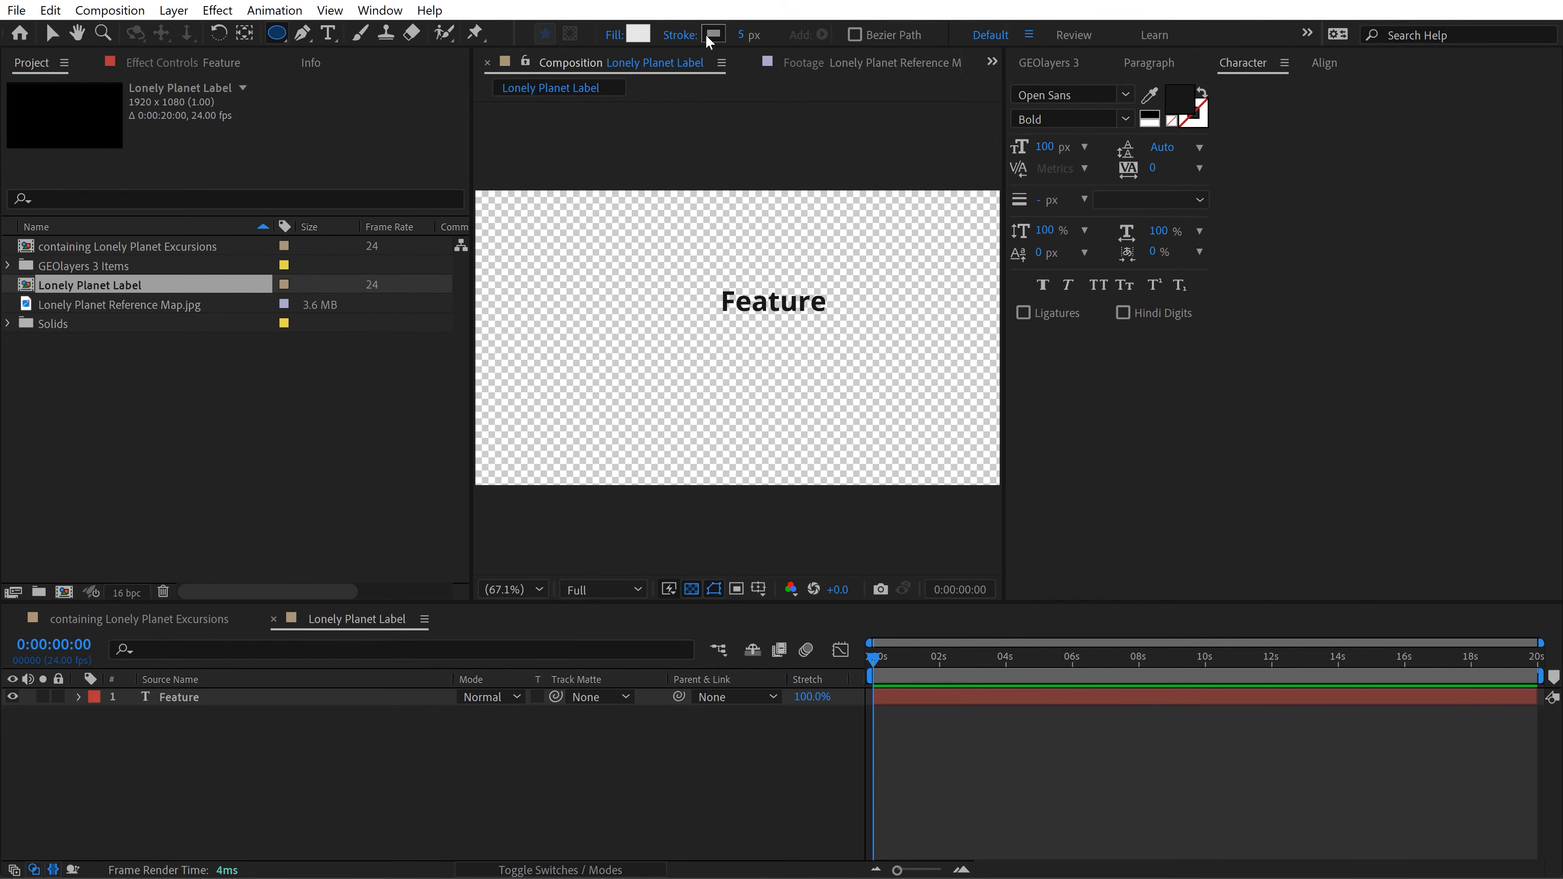
pyautogui.click(743, 35)
pyautogui.click(708, 35)
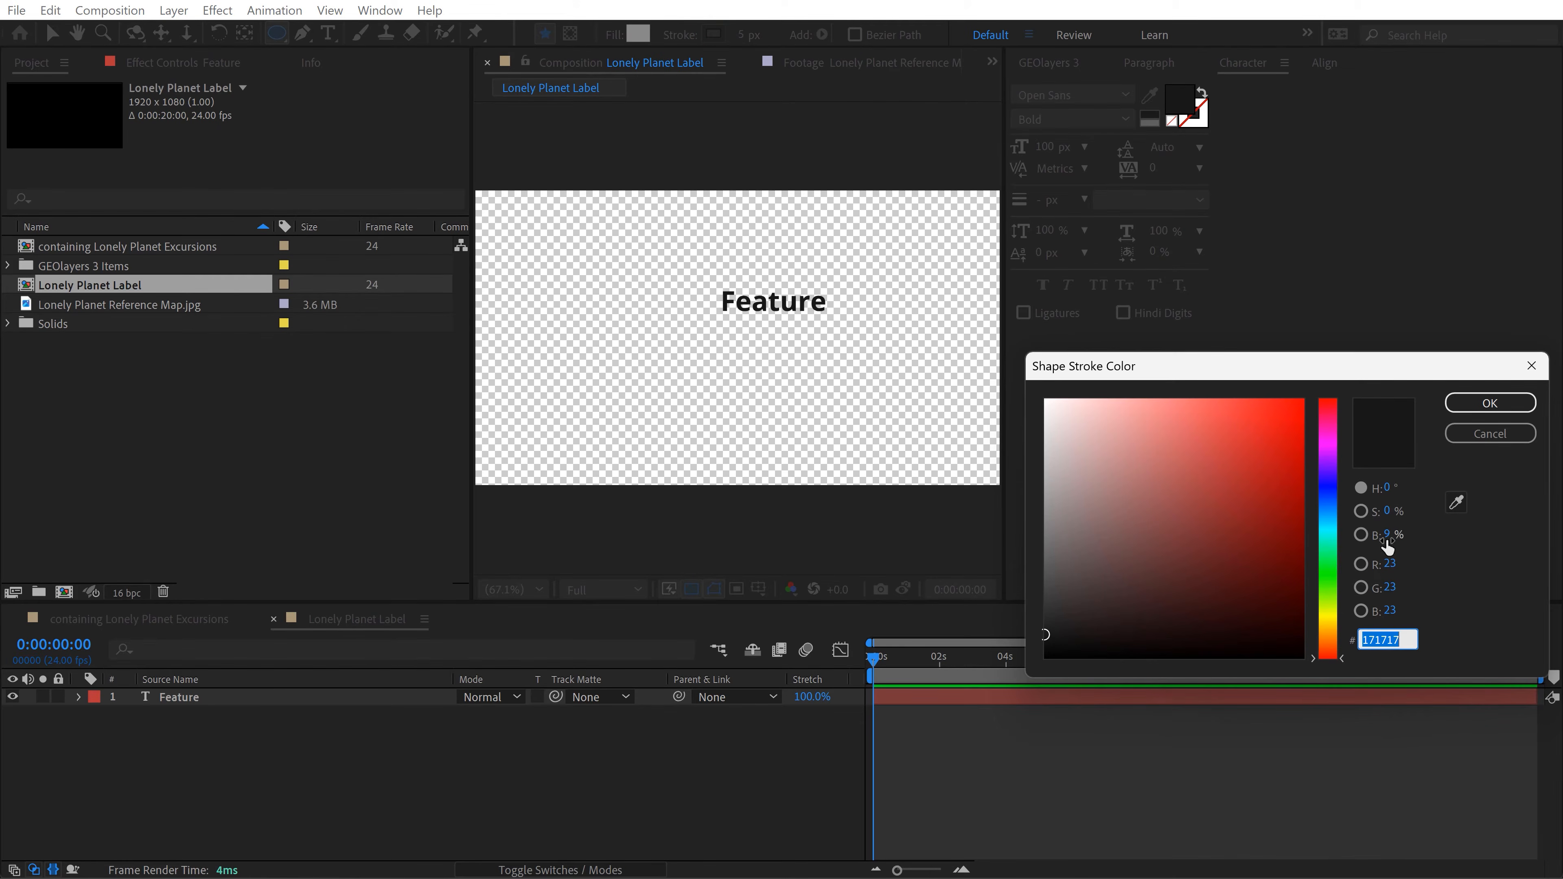
pyautogui.click(1495, 397)
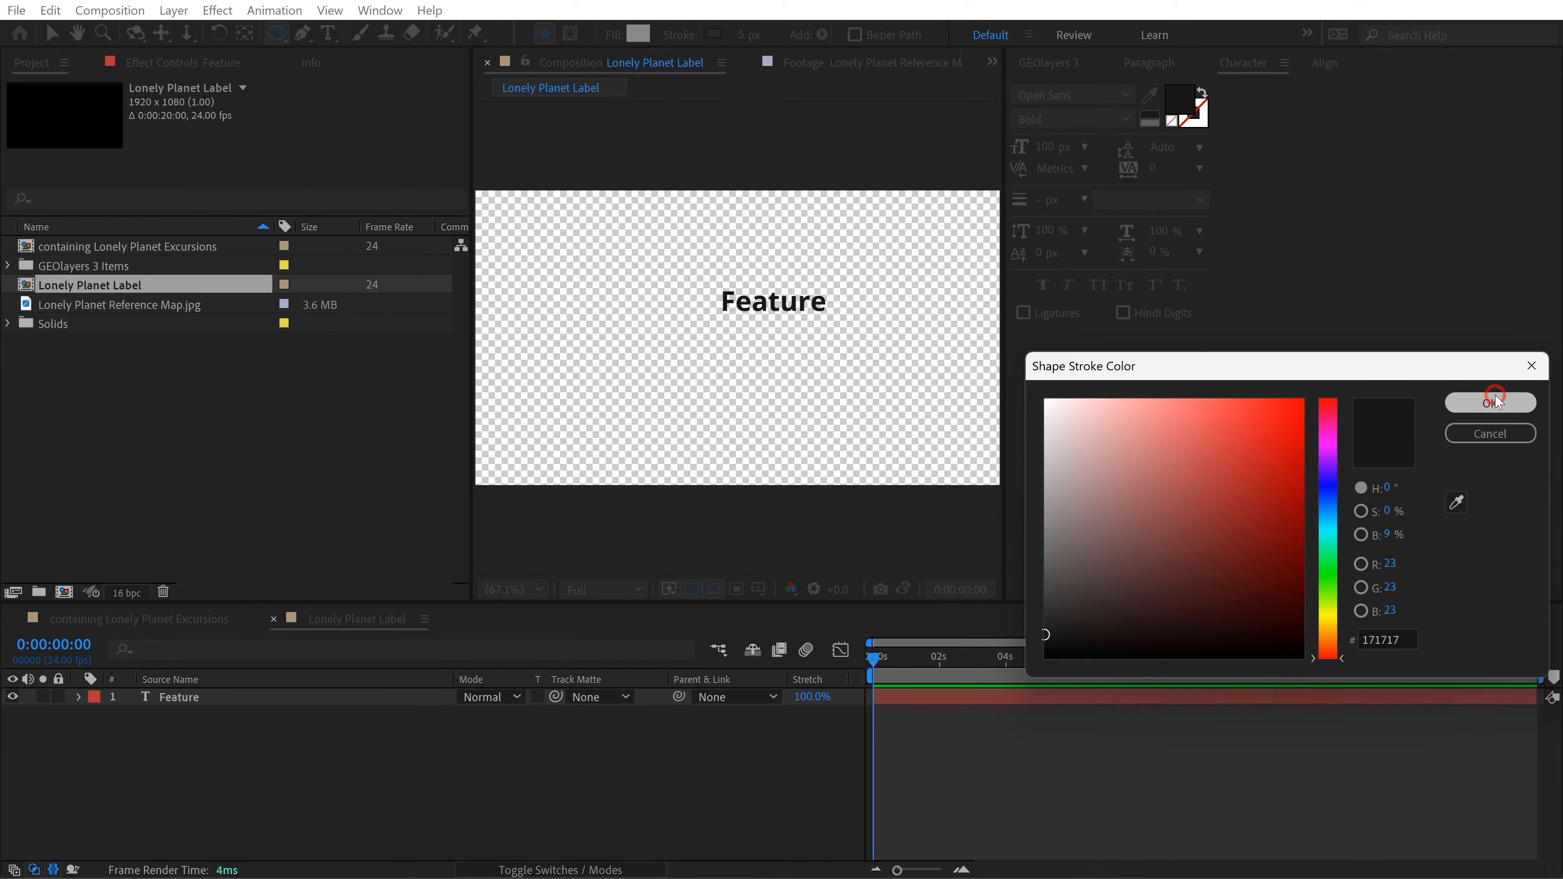
# Step: Create a centred circle filling the composition's height and rename its shape layer Point
pyautogui.doubleClick(276, 32)
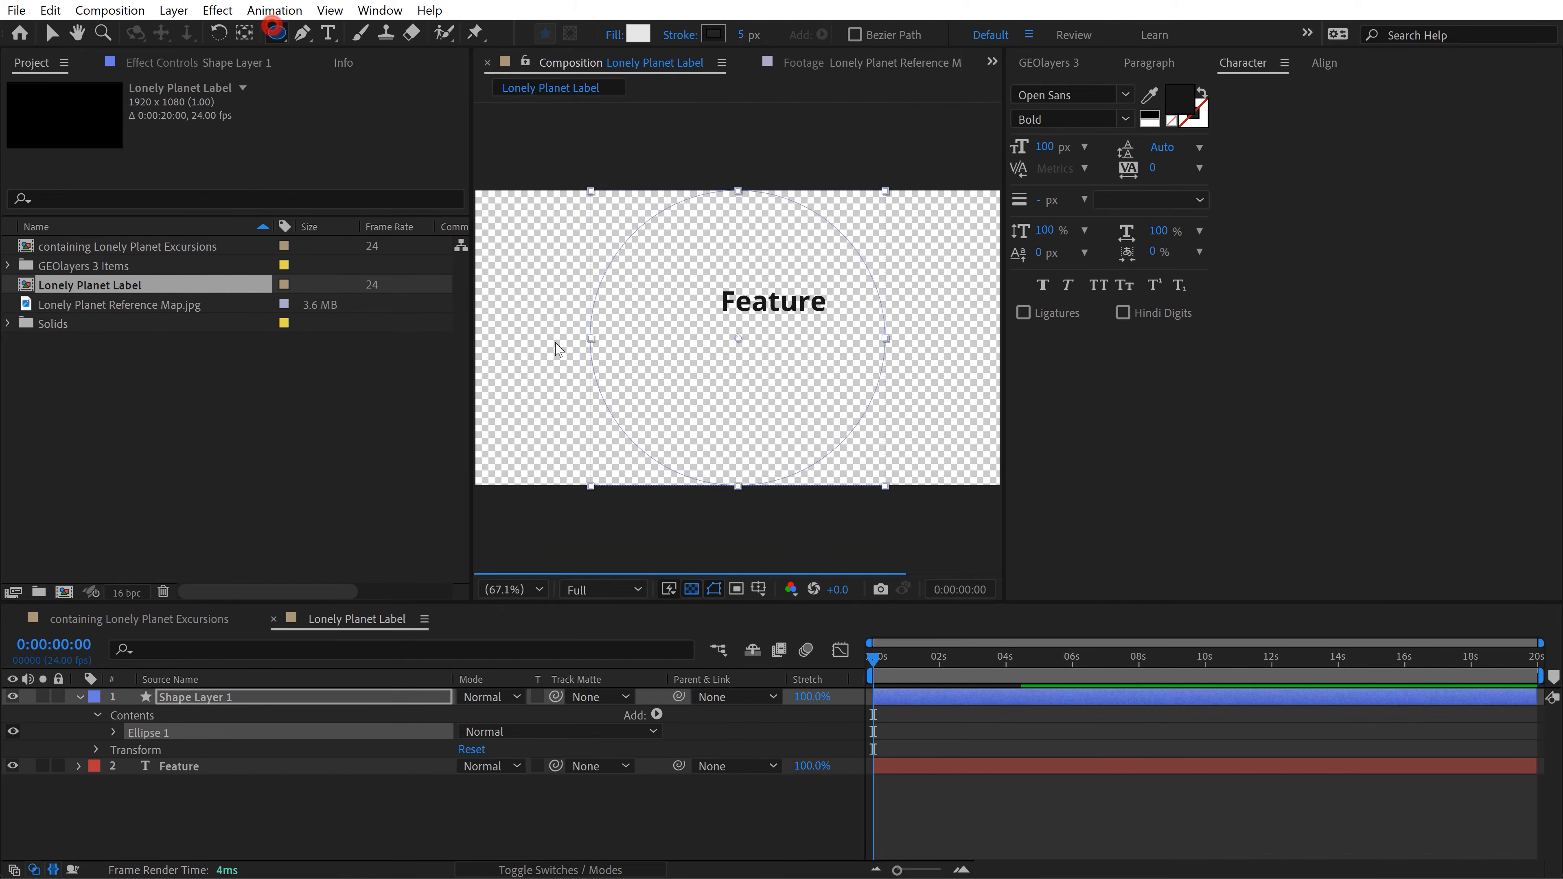
pyautogui.press('v')
pyautogui.click(152, 824)
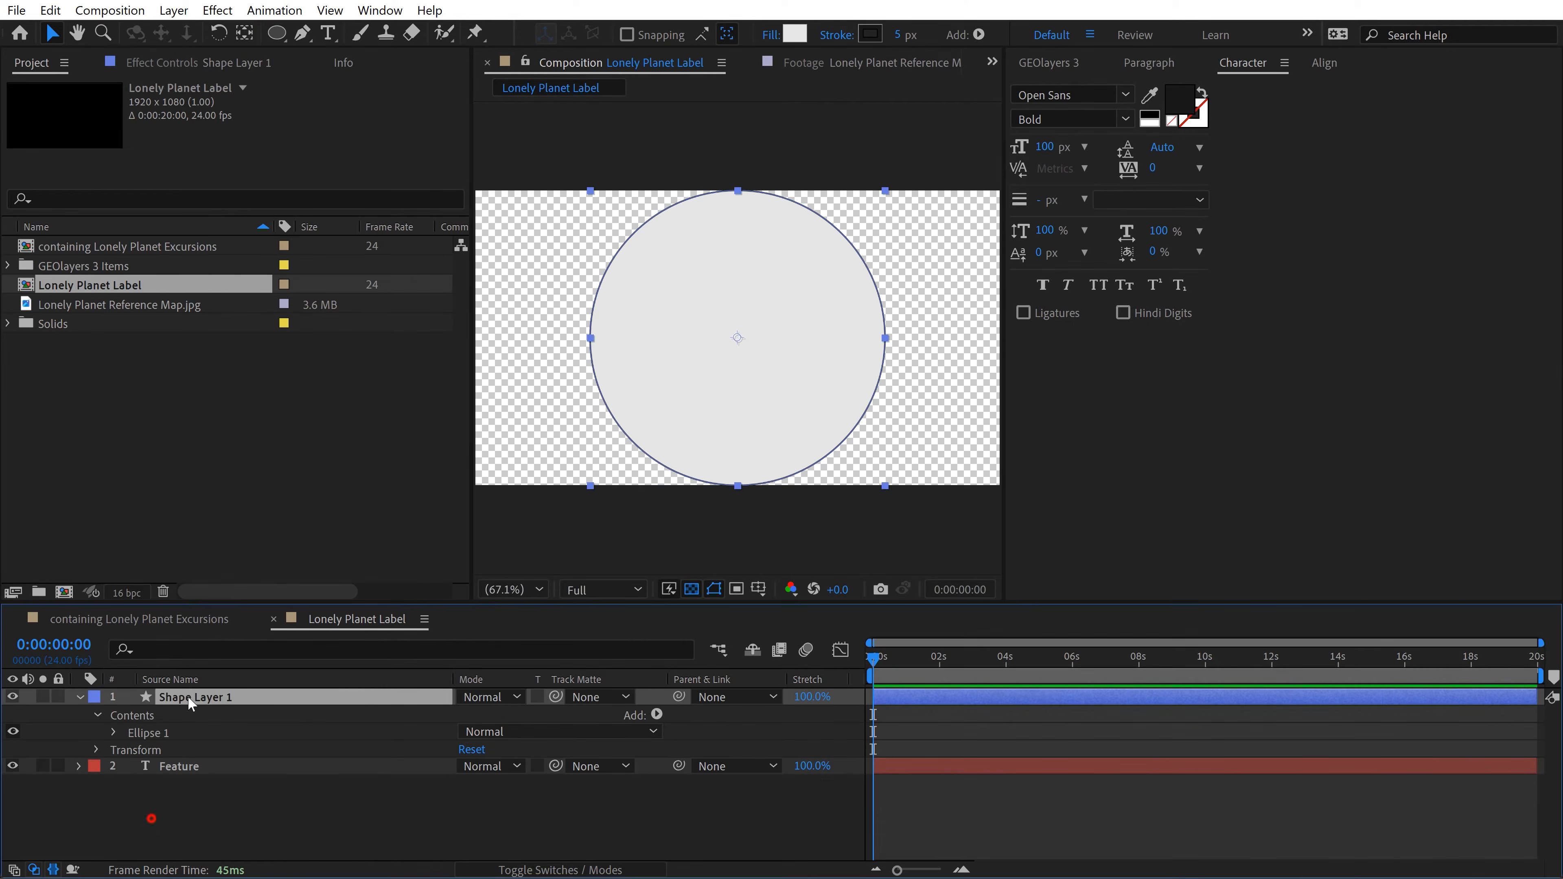
pyautogui.press('Return')
pyautogui.write('Point')
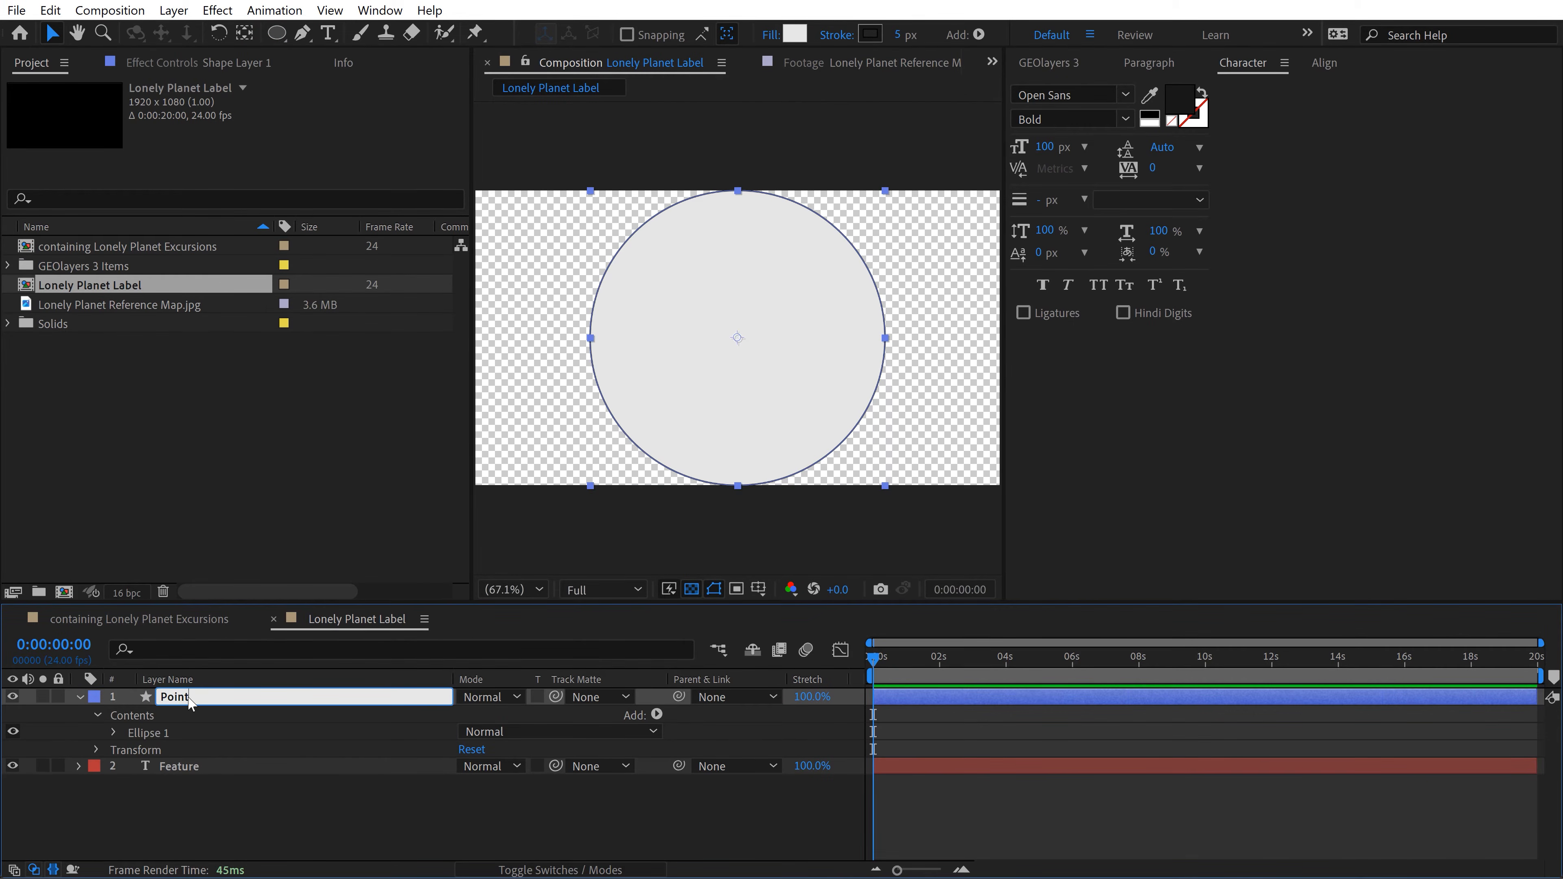
pyautogui.press('Return')
# Step: Set the ellipse path size of the Point layer to 50 by 50
pyautogui.click(113, 732)
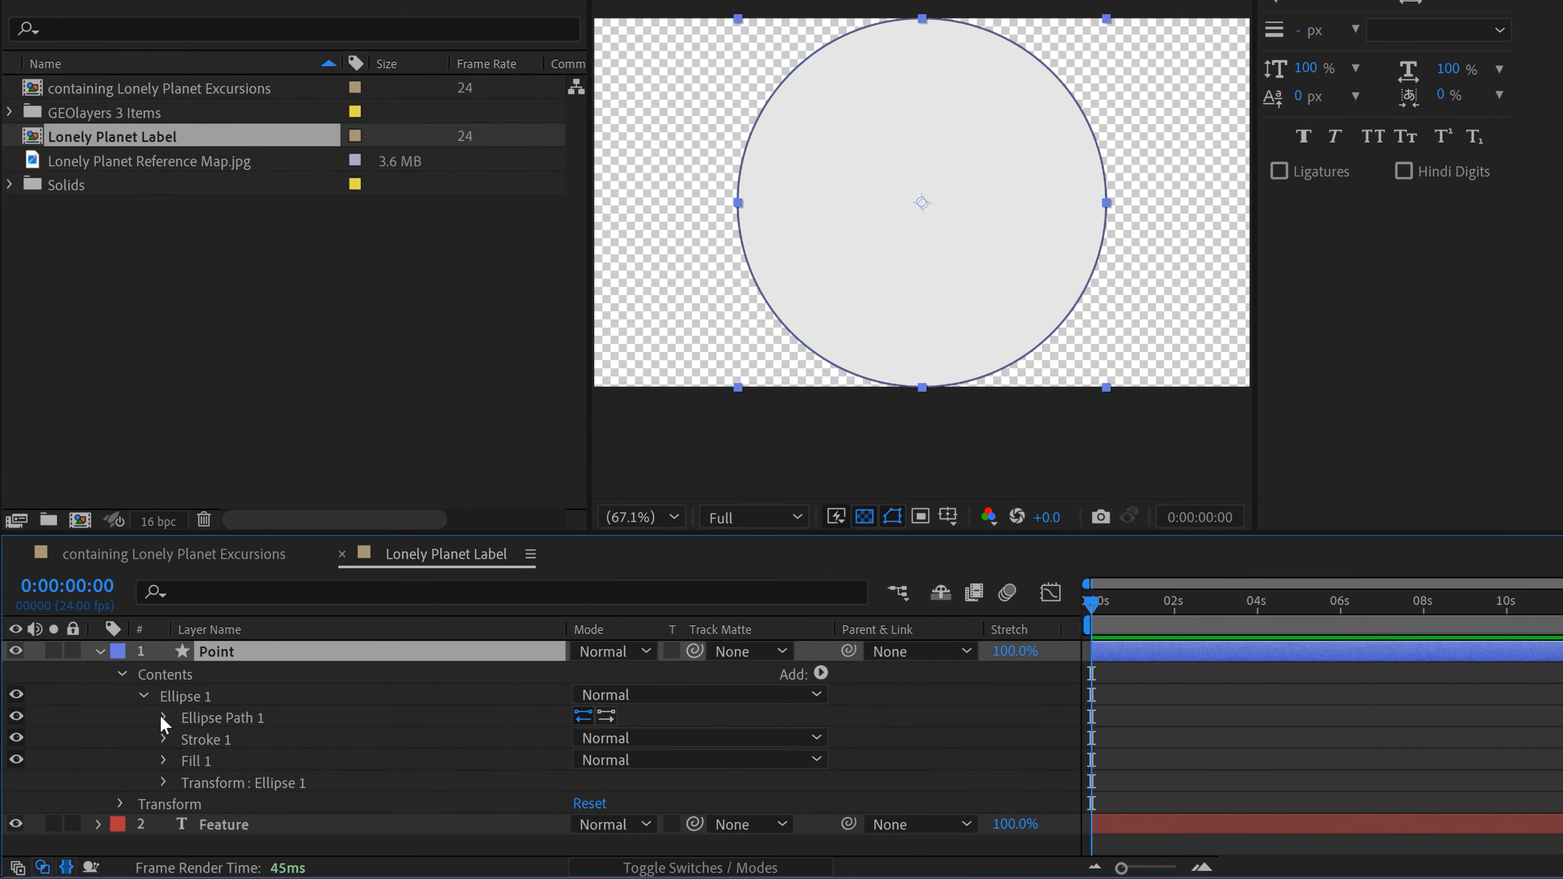
pyautogui.click(163, 718)
pyautogui.moveTo(616, 750); pyautogui.dragTo(335, 738)
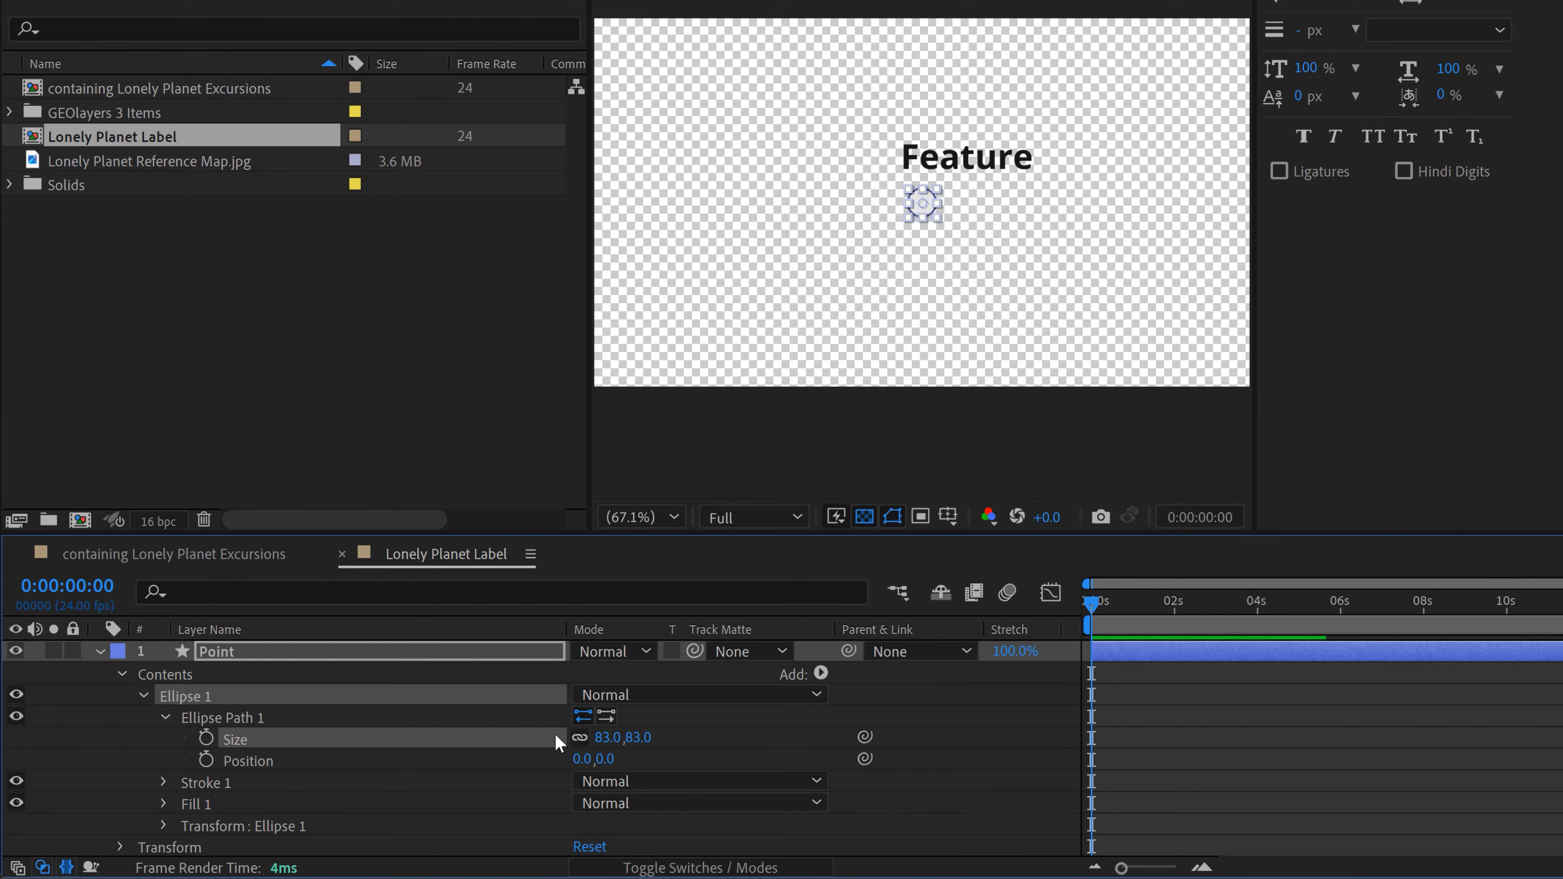
pyautogui.click(602, 737)
pyautogui.write('50')
pyautogui.press('Return')
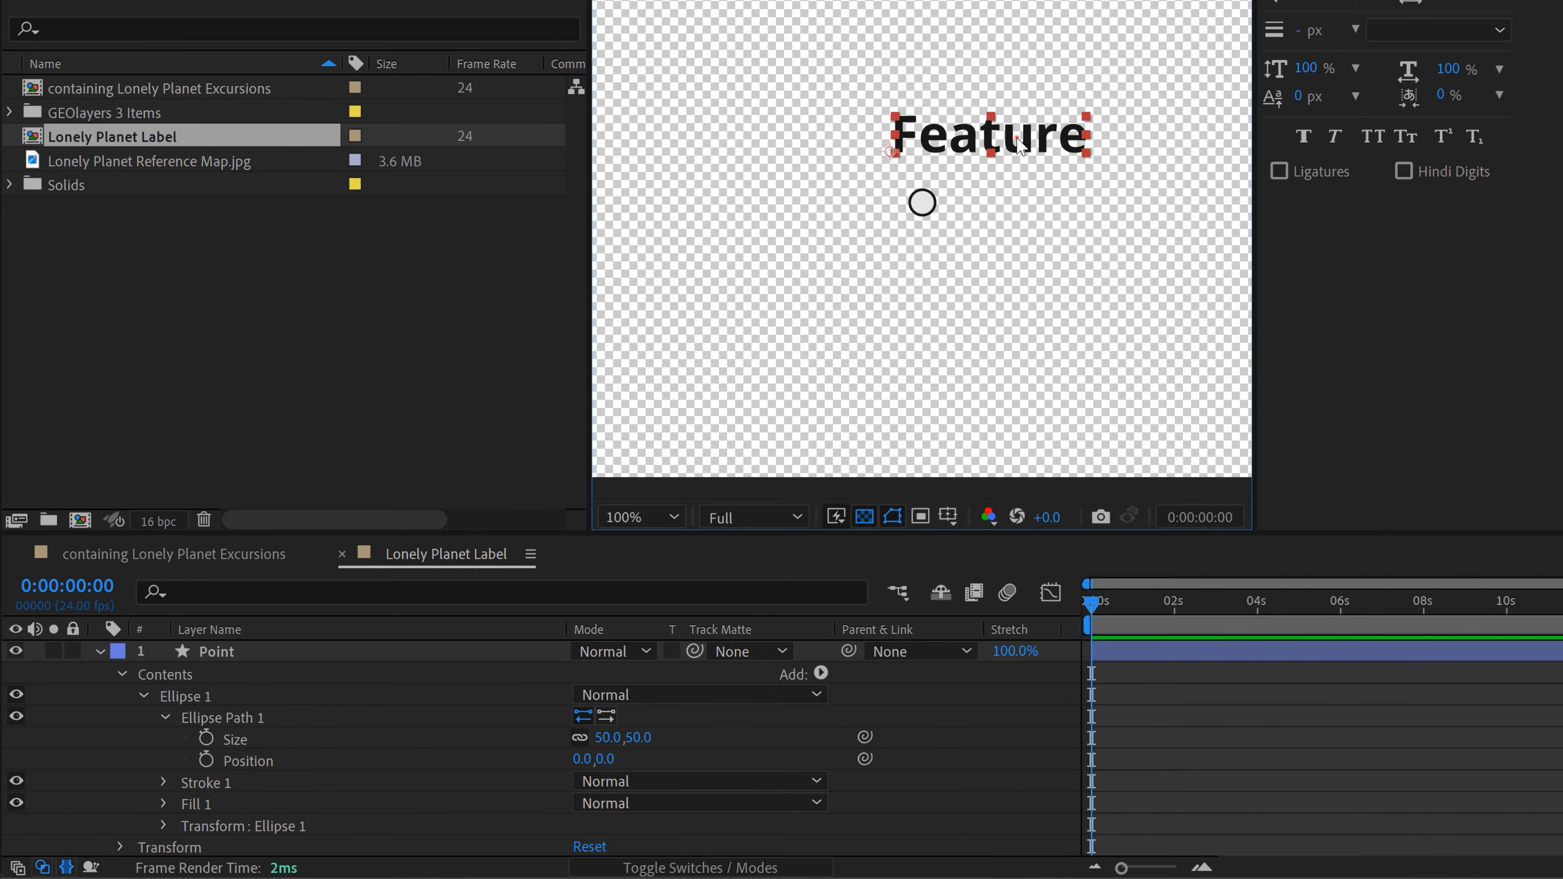
# Step: Centre the Feature text directly above the circle, compare the label with the reference map, and collapse the Point layer
pyautogui.moveTo(1018, 145); pyautogui.dragTo(952, 164)
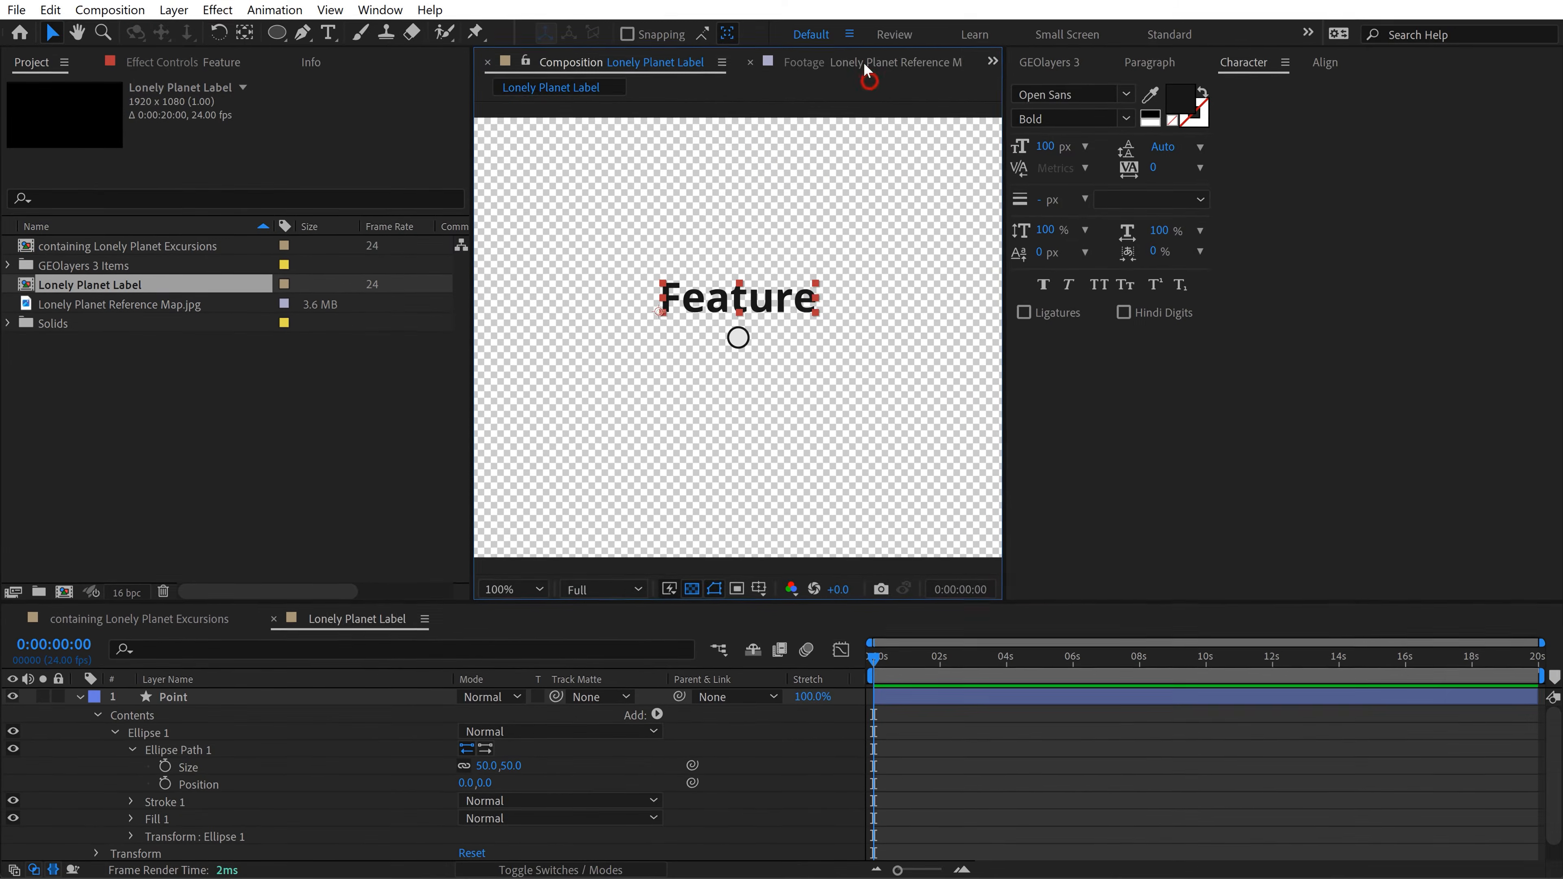
pyautogui.click(864, 62)
pyautogui.moveTo(818, 355); pyautogui.dragTo(732, 298)
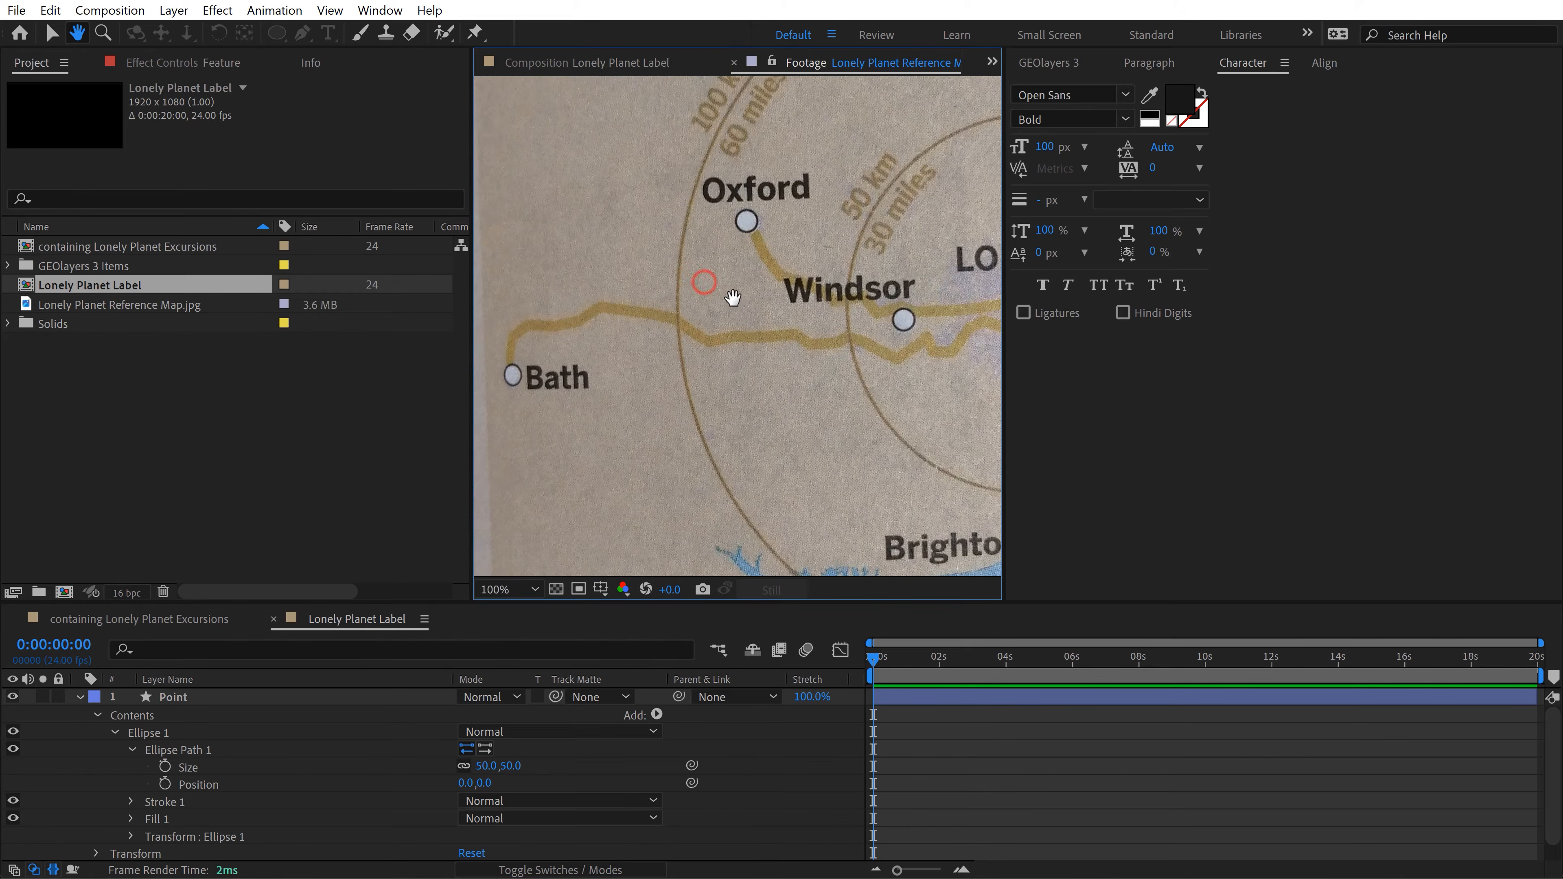
pyautogui.click(559, 57)
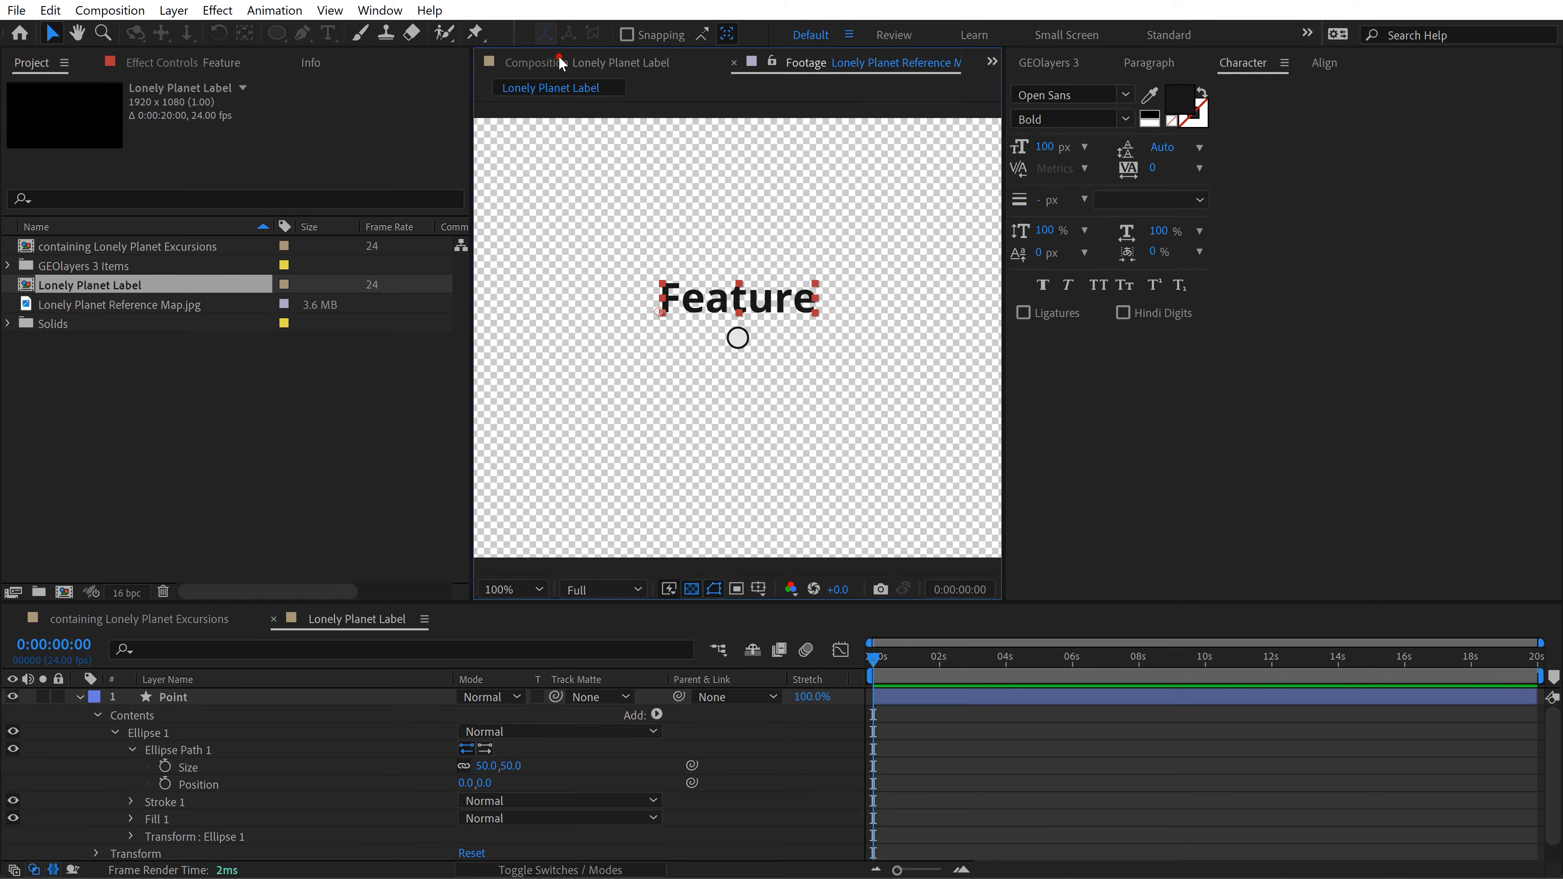
pyautogui.click(76, 698)
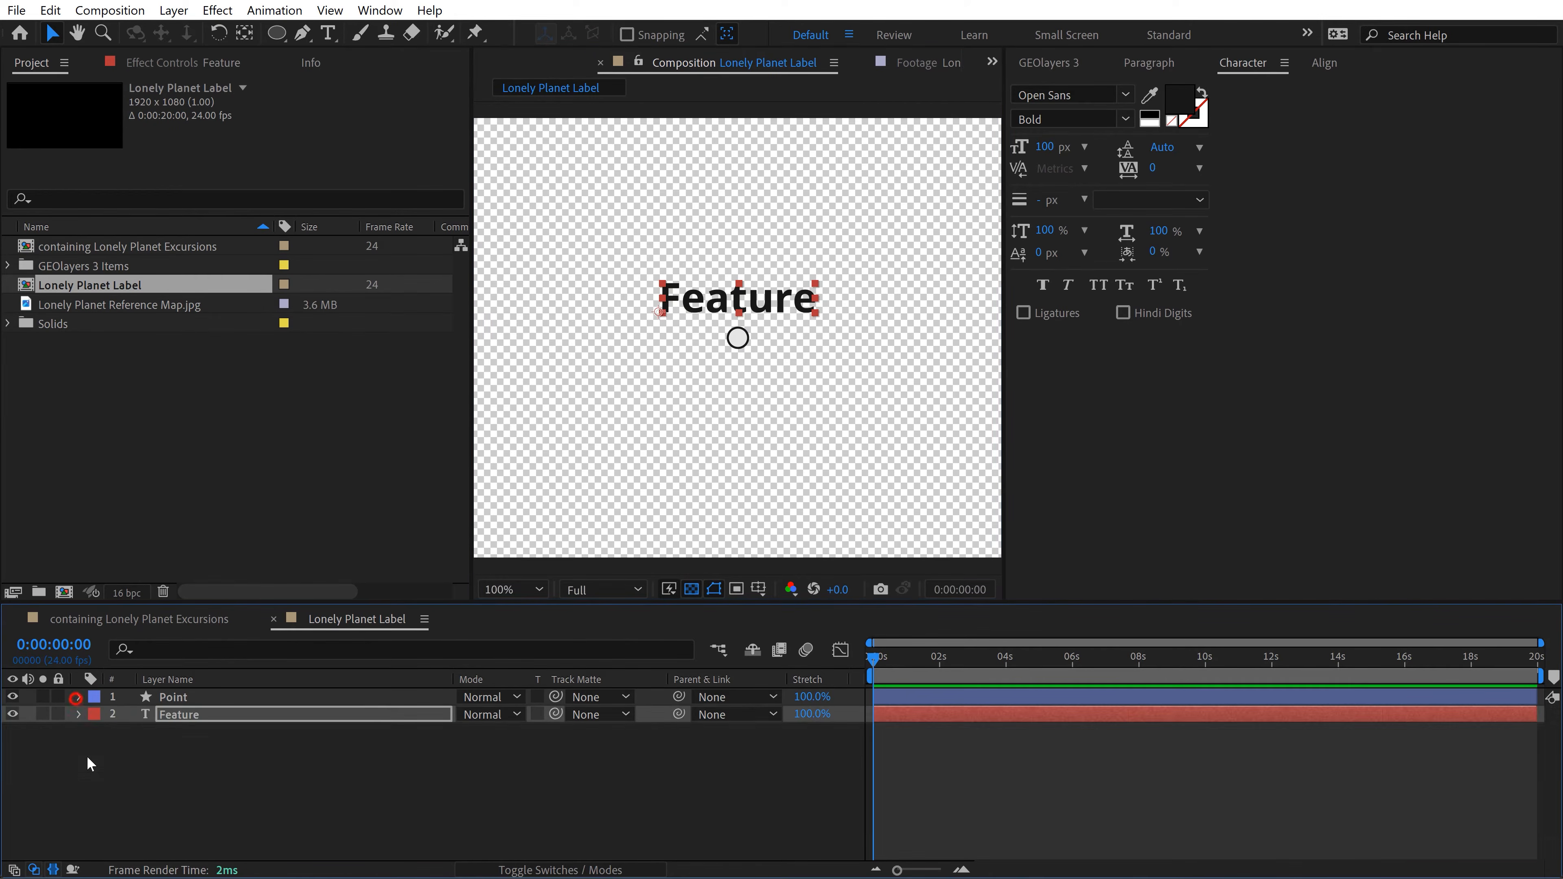
pyautogui.click(189, 736)
# Step: Close the Lonely Planet Label composition and move it into the Label Templates folder inside GEOlayers 3 Items
pyautogui.click(273, 619)
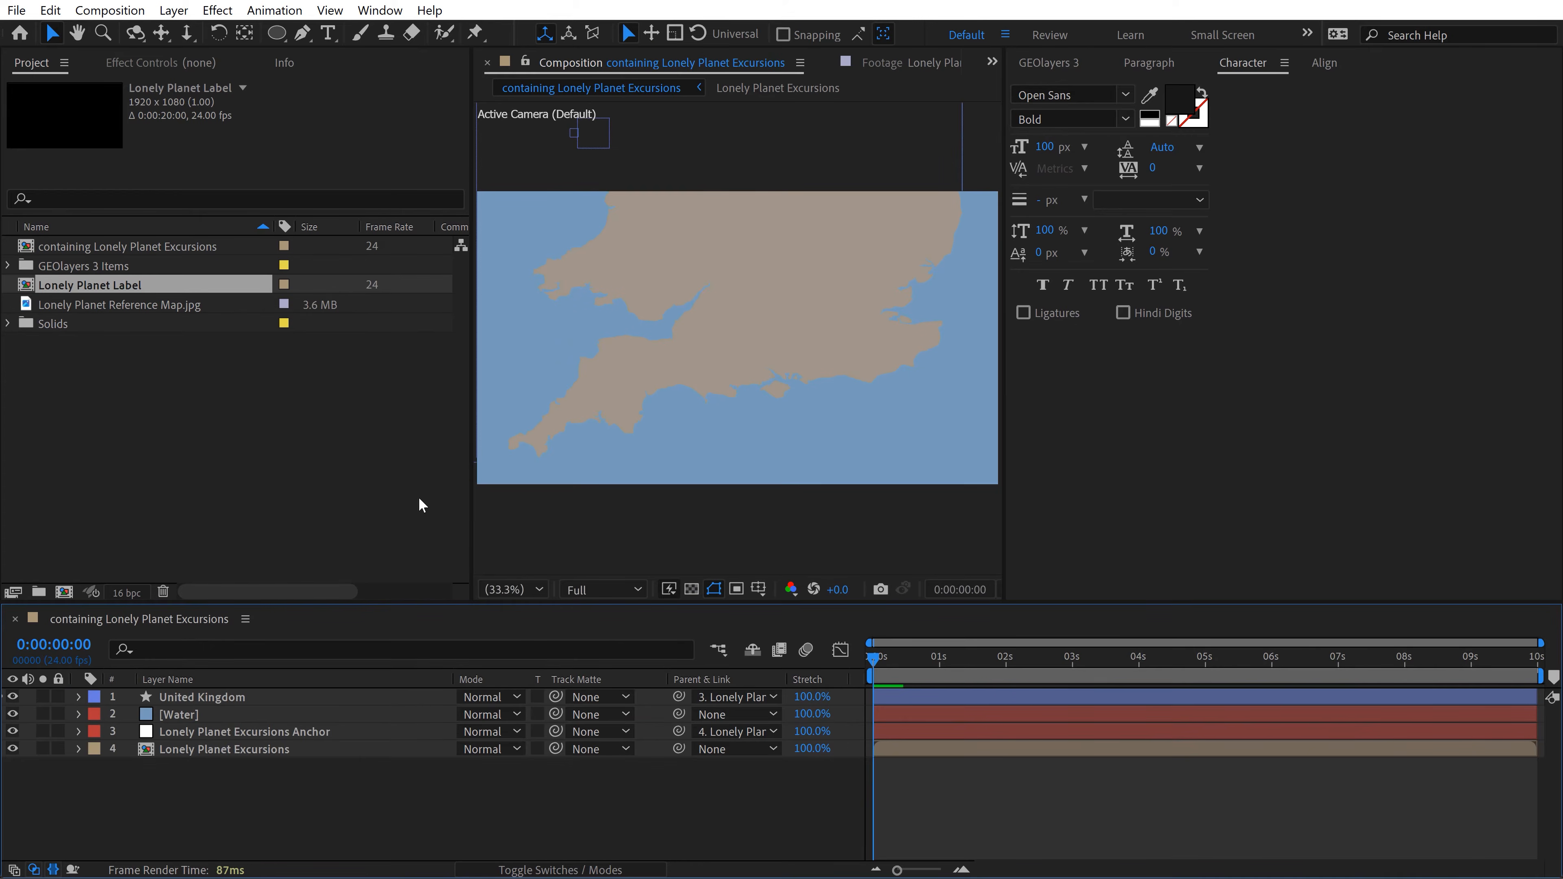
pyautogui.click(48, 281)
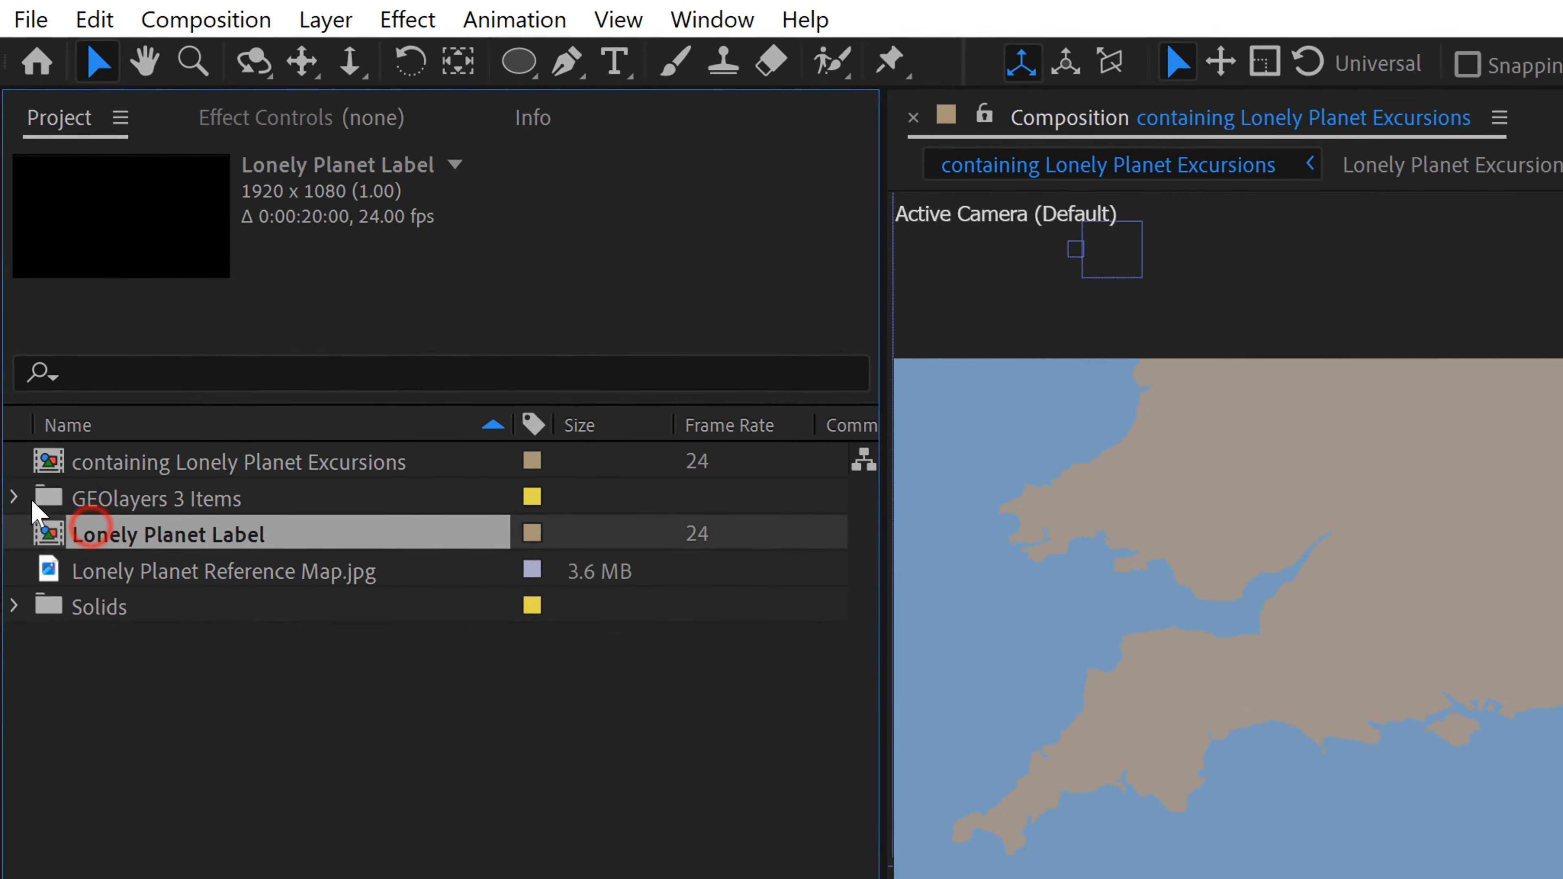
pyautogui.click(14, 497)
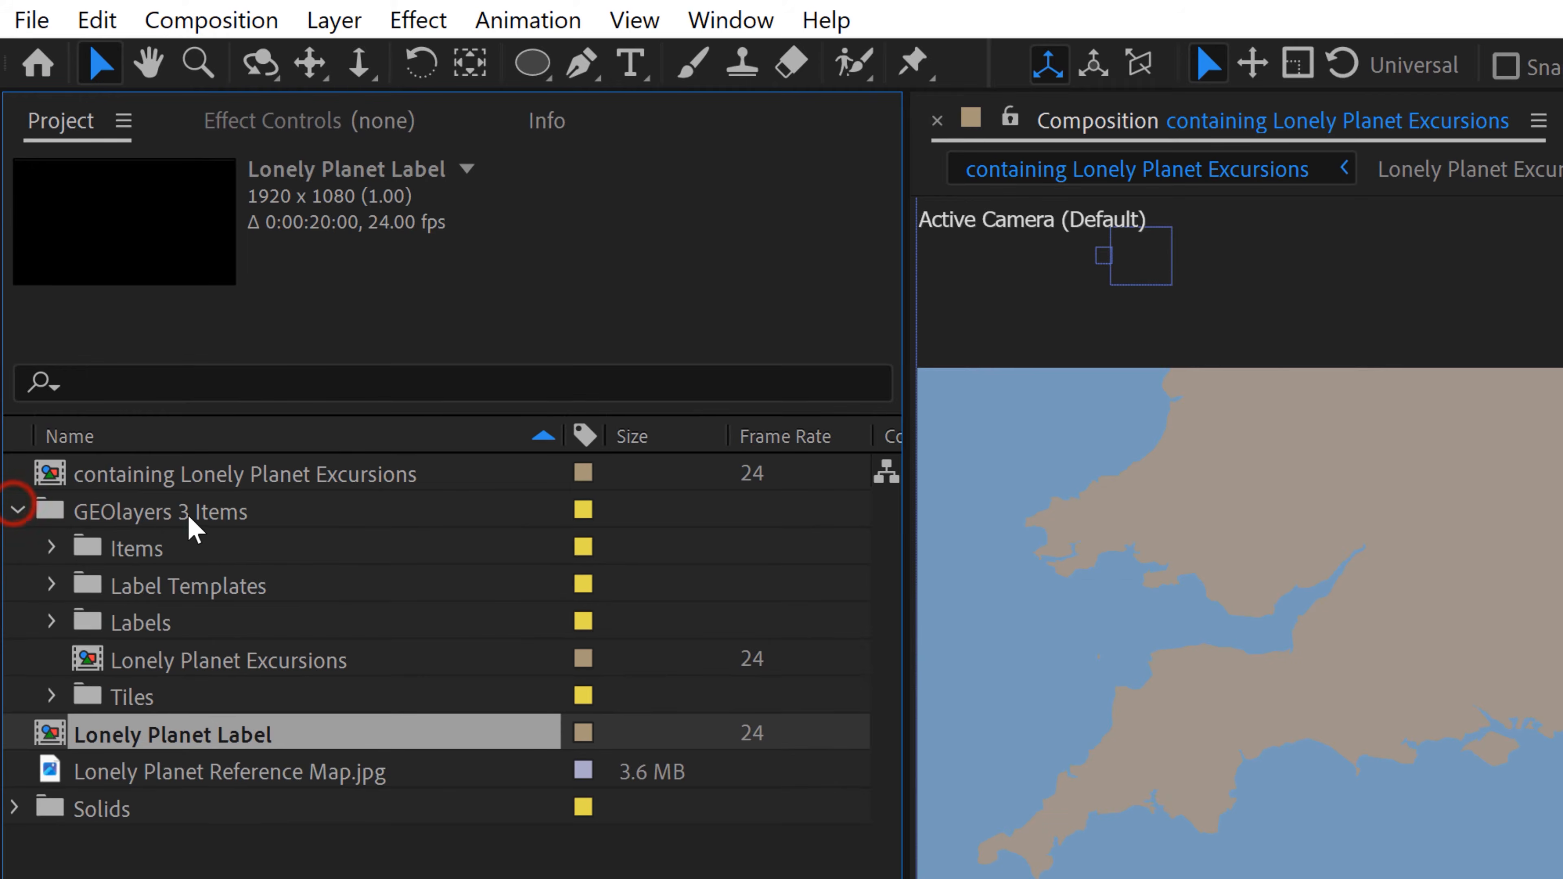
pyautogui.click(145, 590)
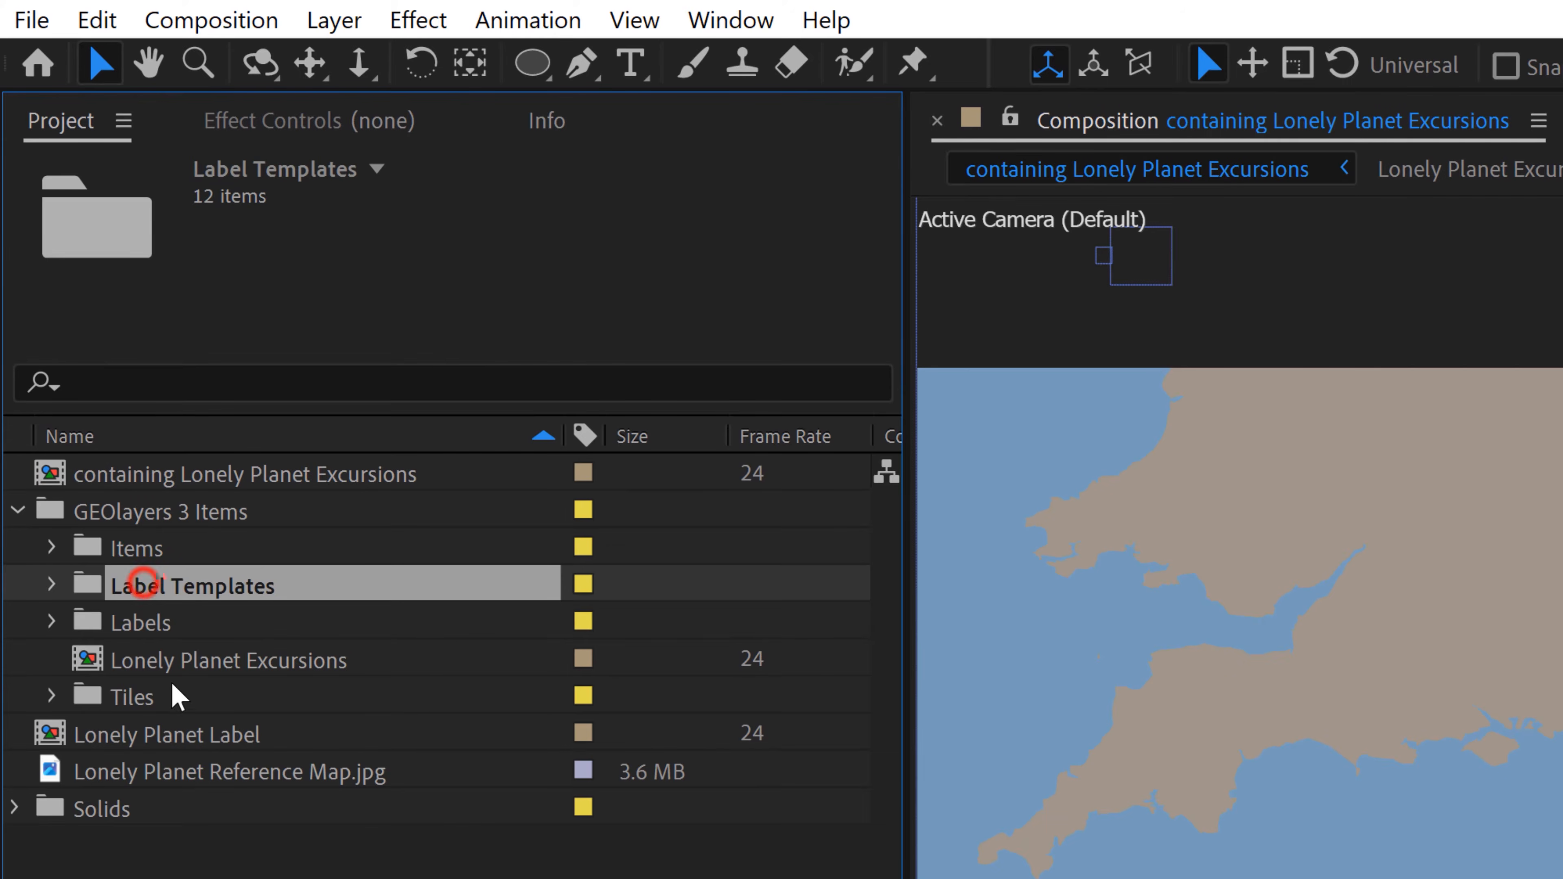
pyautogui.moveTo(150, 745); pyautogui.dragTo(203, 597)
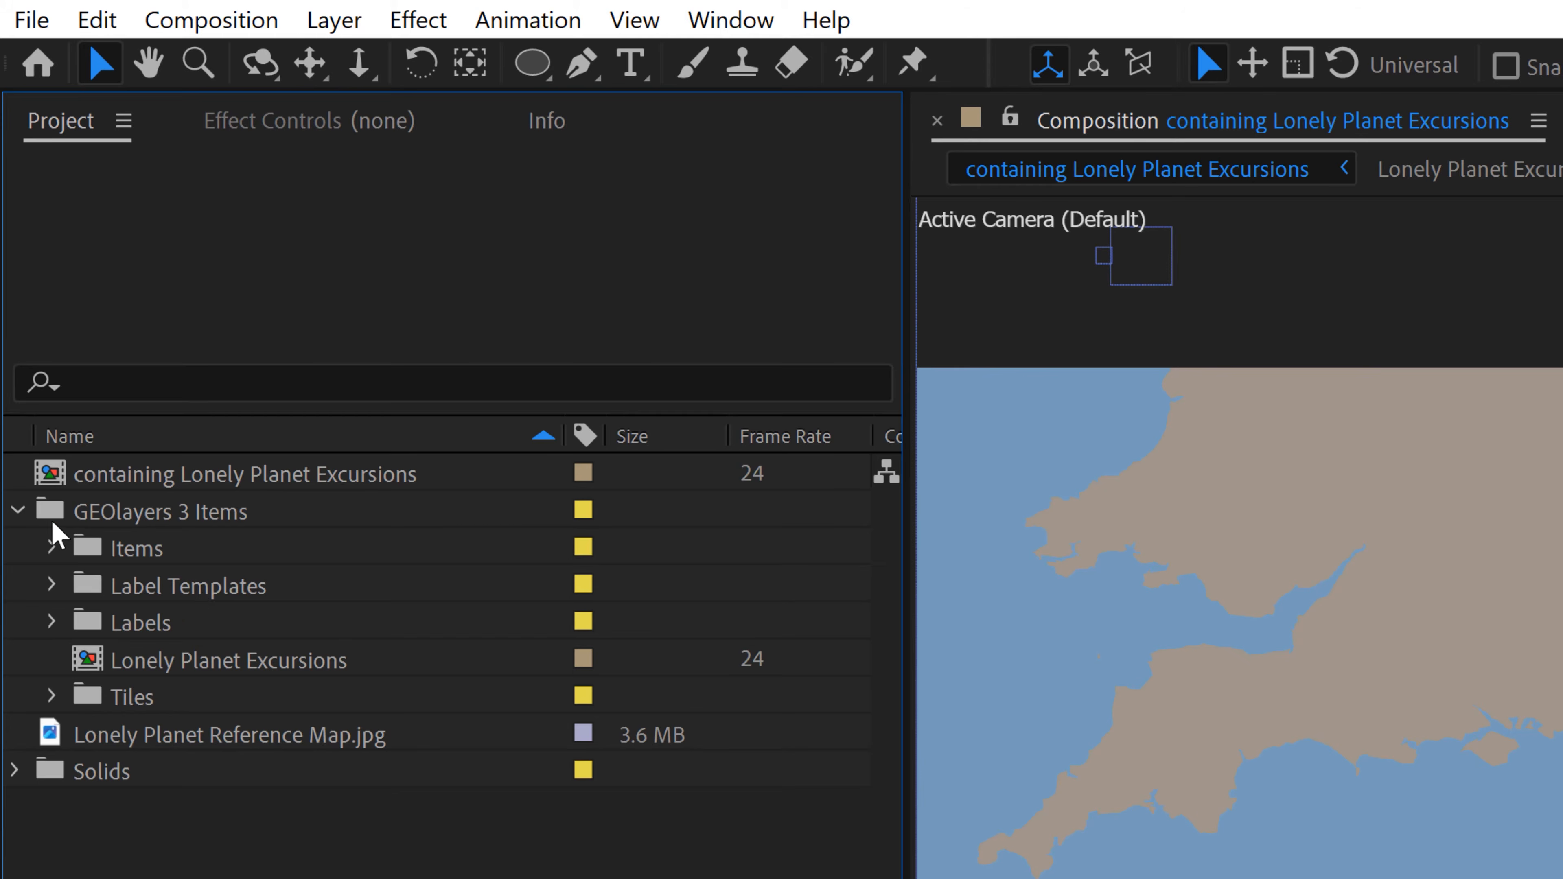
pyautogui.click(14, 510)
# Step: Set the GEOlayers 3 label template to Lonely Planet Label
pyautogui.click(657, 131)
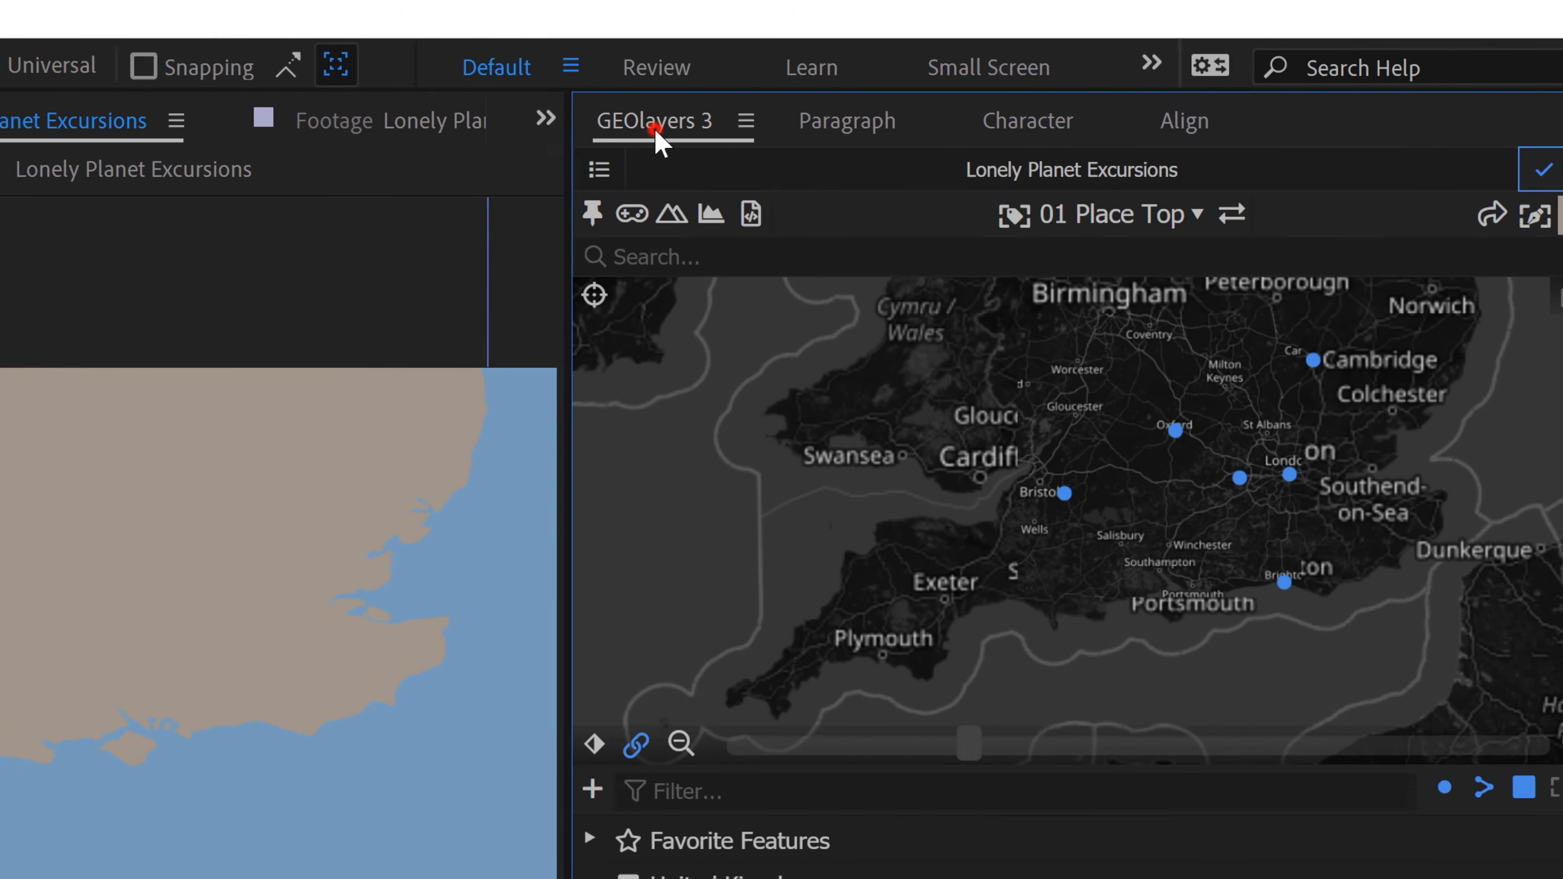
pyautogui.click(1054, 217)
pyautogui.scroll(-3, 917, 437)
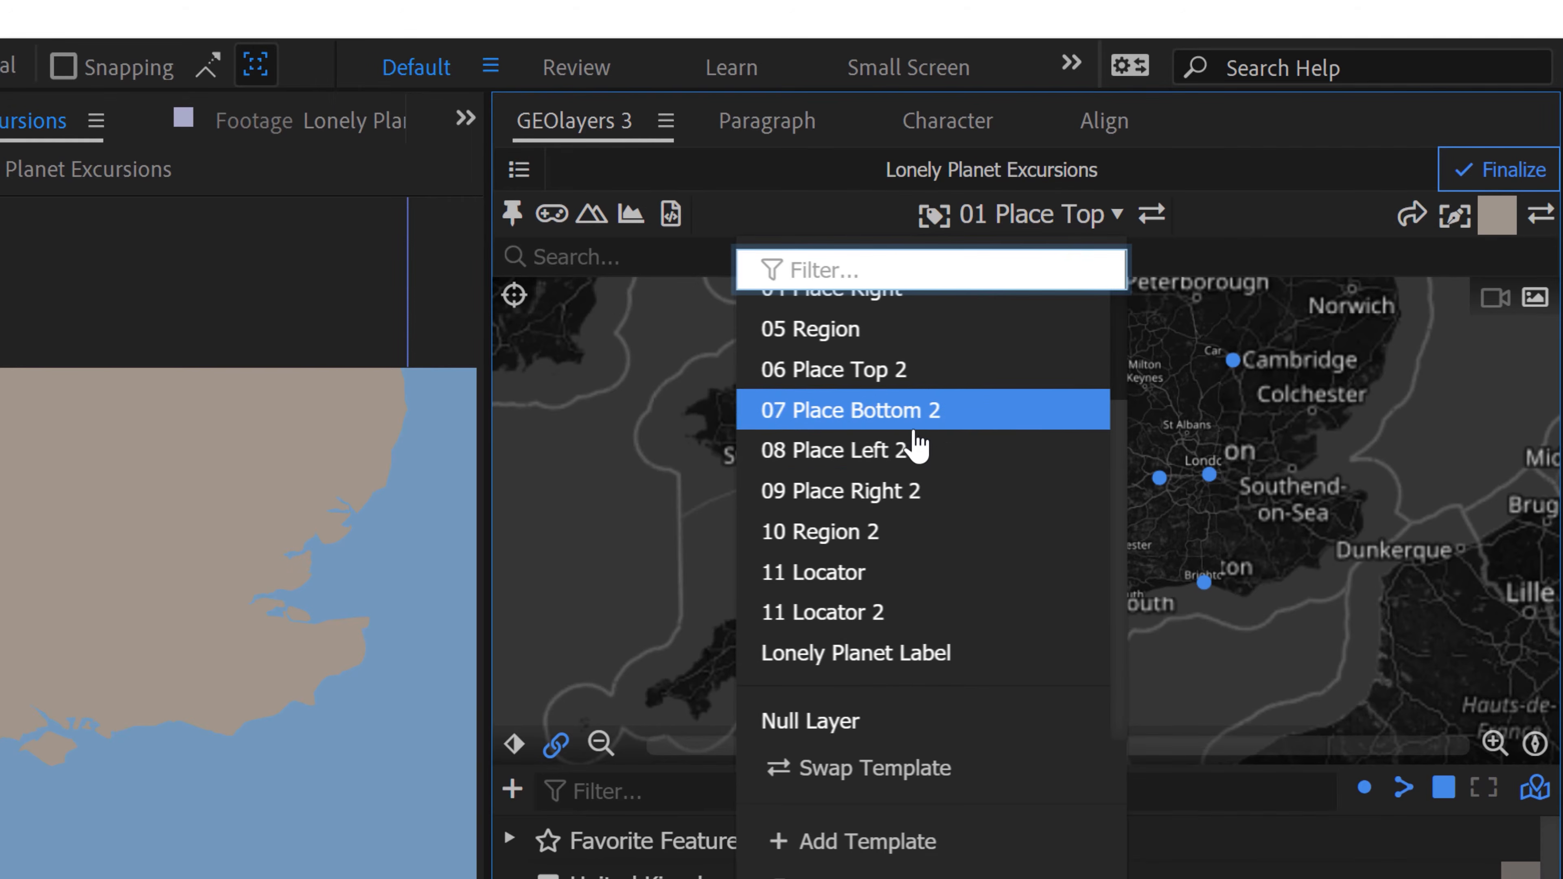
pyautogui.click(882, 657)
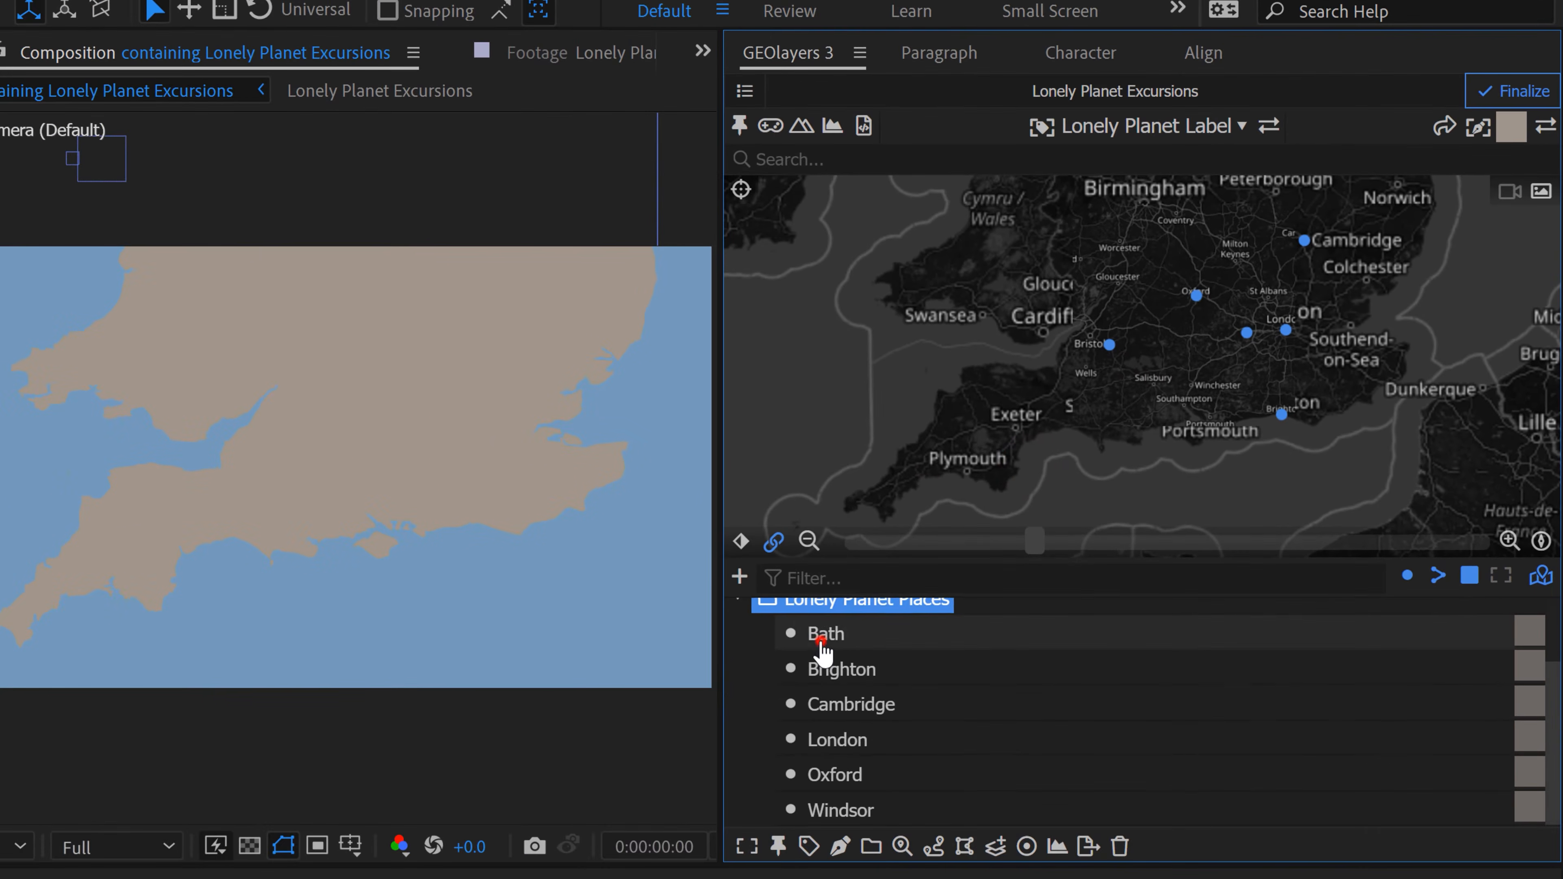
# Step: Label all six Lonely Planet Places features, from Bath to Windsor, with the Lonely Planet Label template
pyautogui.click(835, 637)
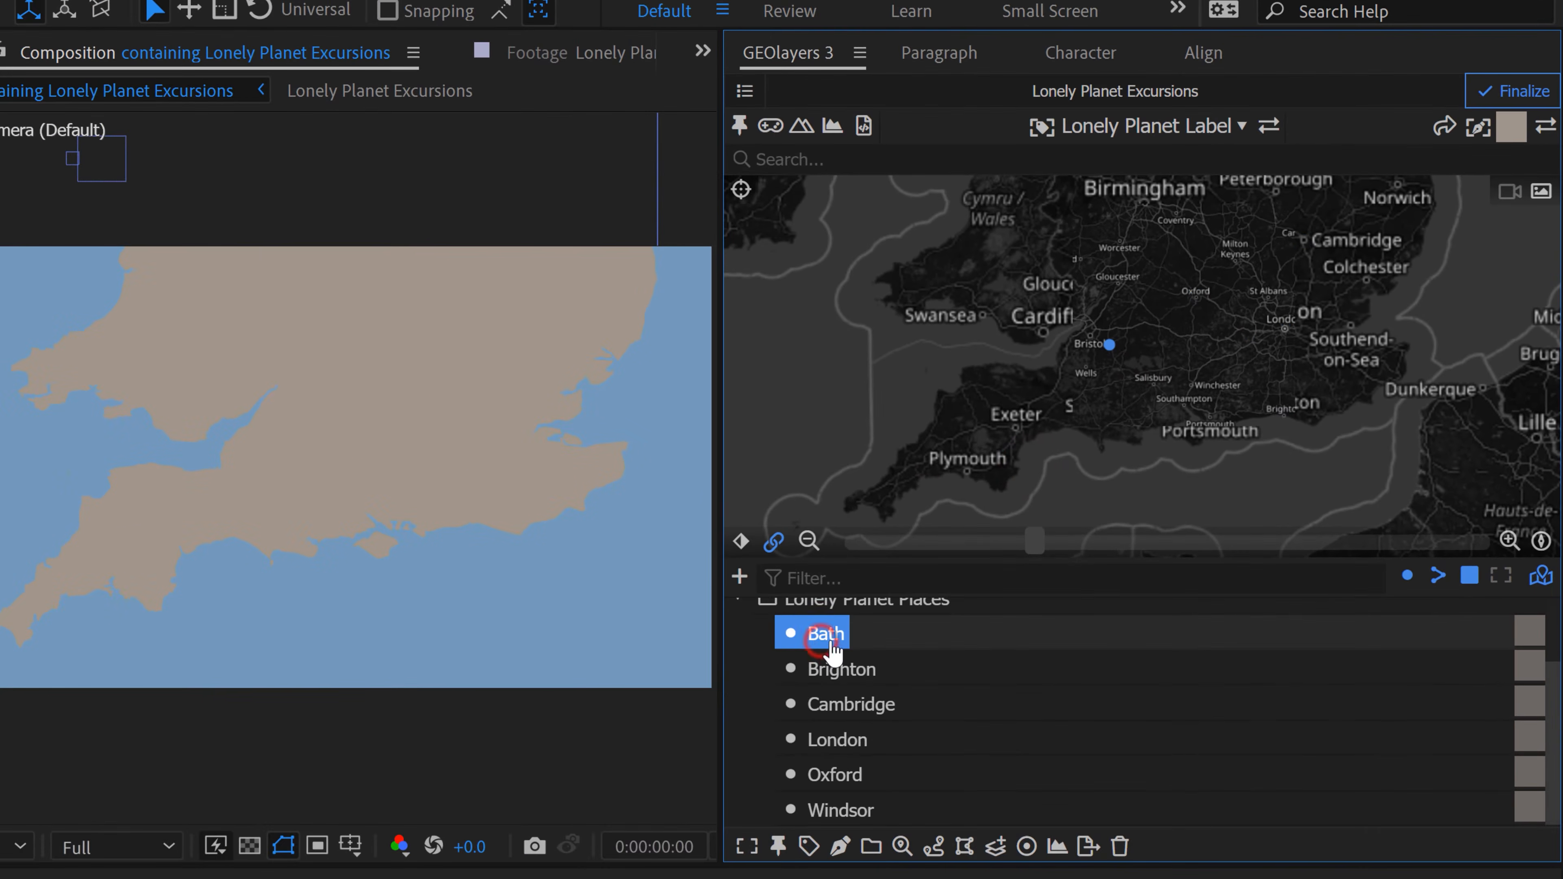
pyautogui.keyDown('shift'); pyautogui.click(844, 812); pyautogui.keyUp('shift')
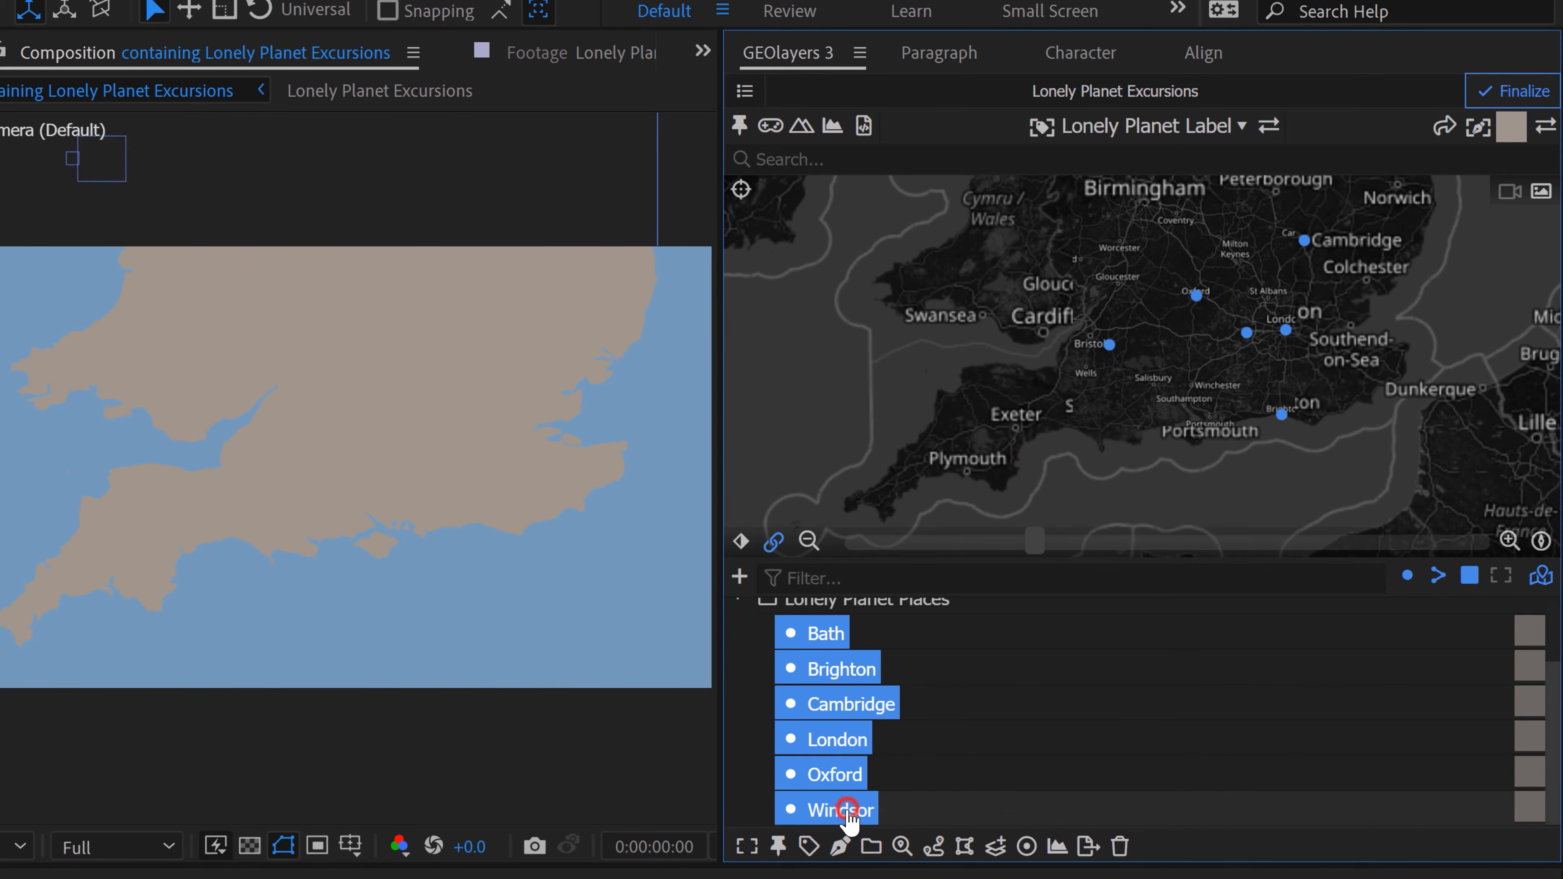
pyautogui.click(810, 848)
pyautogui.click(918, 733)
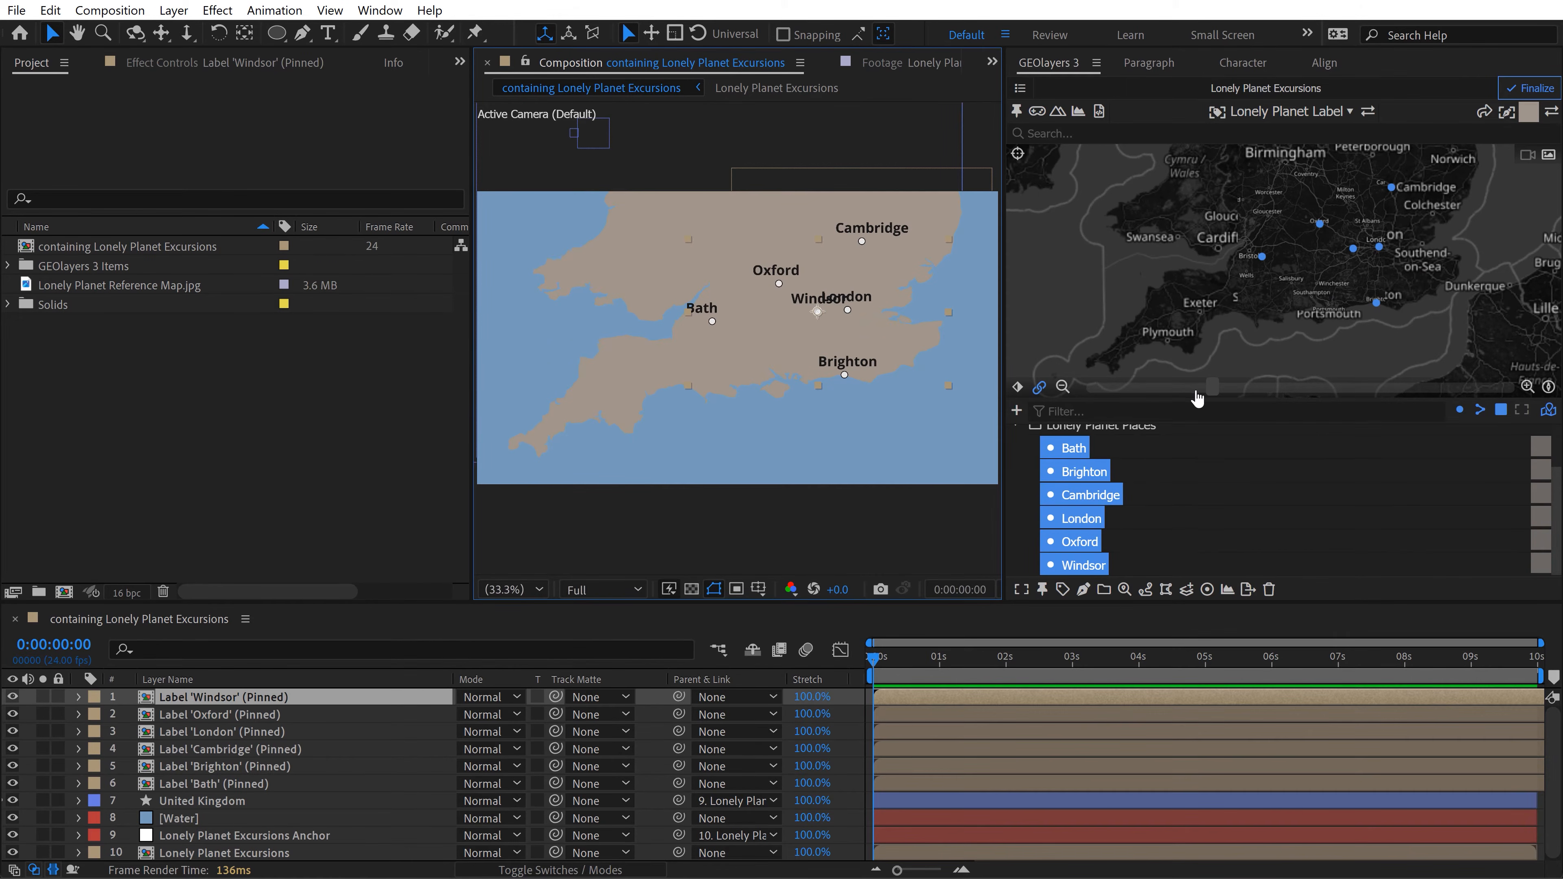
# Step: Reframe the map view closer on southern England so all six labelled cities fill the composition
pyautogui.moveTo(1215, 388); pyautogui.dragTo(1355, 386)
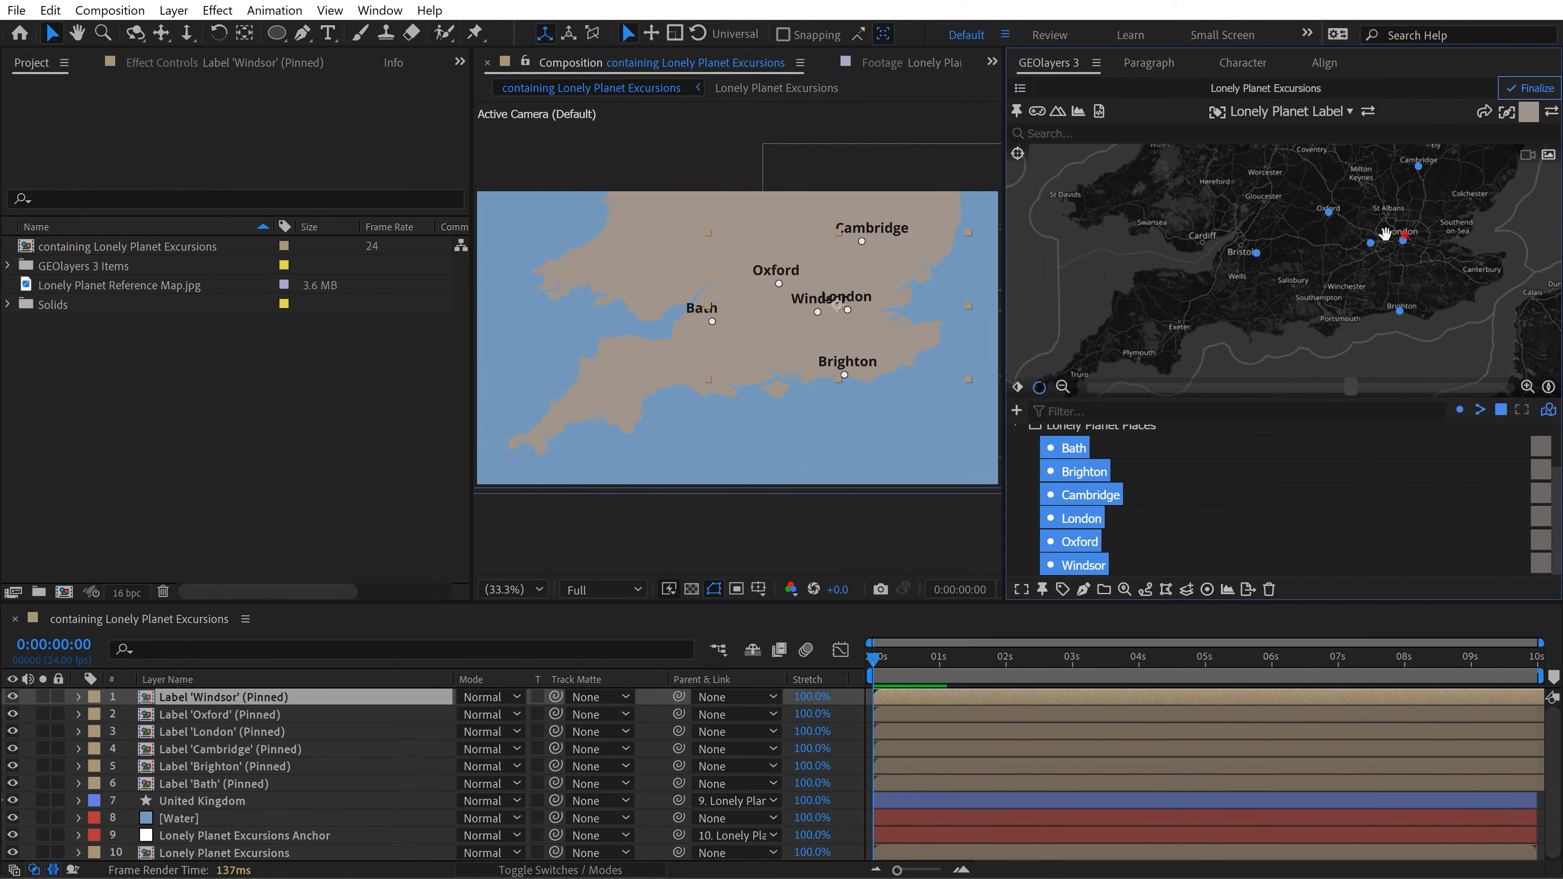
pyautogui.moveTo(1405, 235); pyautogui.dragTo(1340, 255)
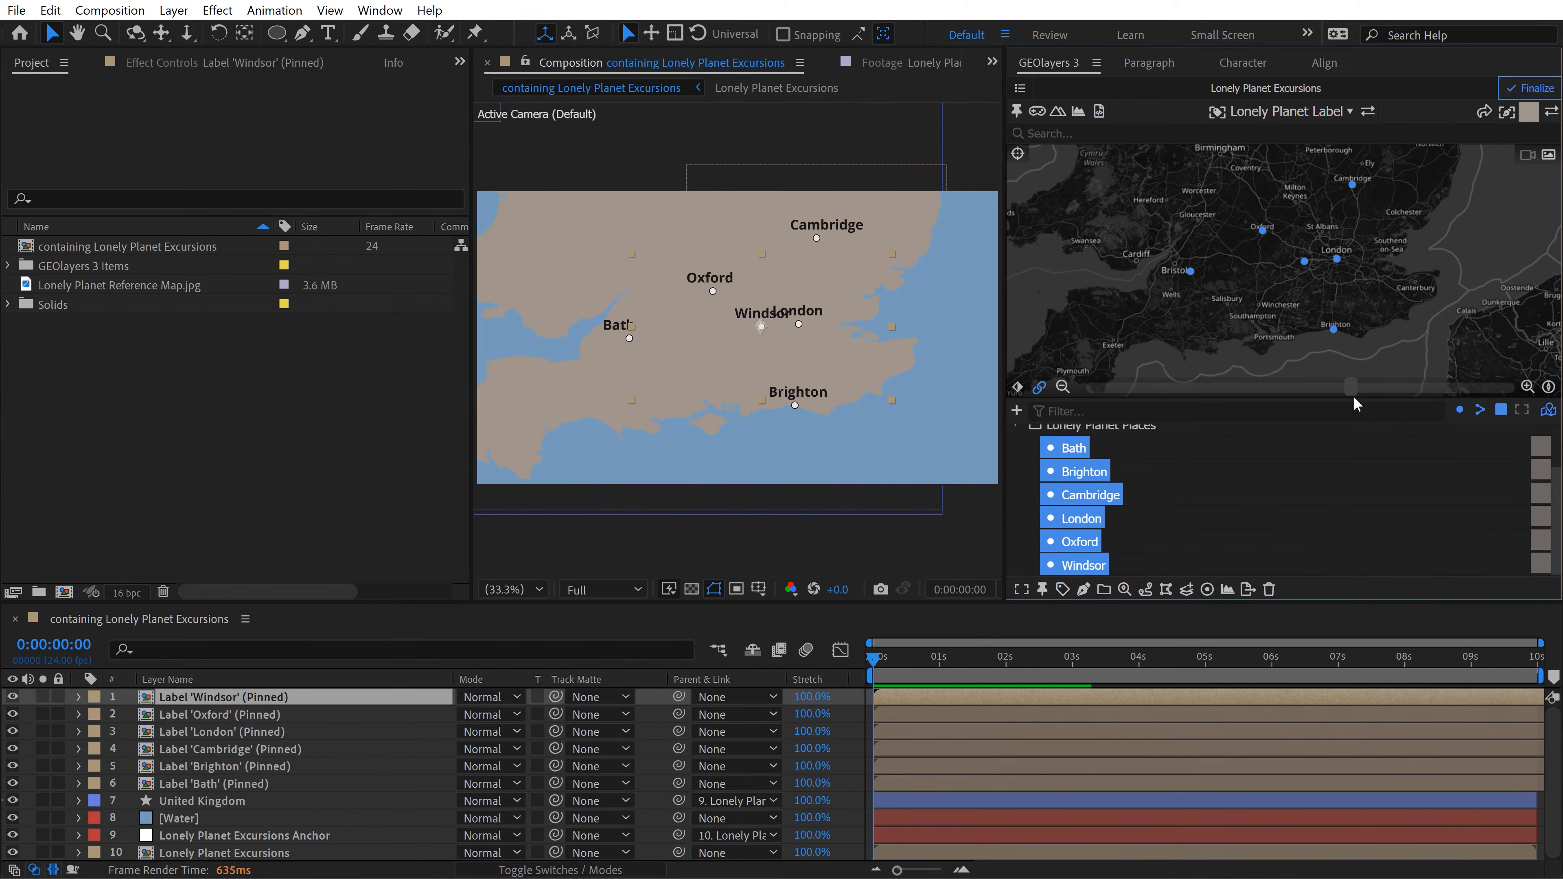
pyautogui.moveTo(1356, 389); pyautogui.dragTo(1395, 387)
pyautogui.moveTo(1332, 254); pyautogui.dragTo(1337, 257)
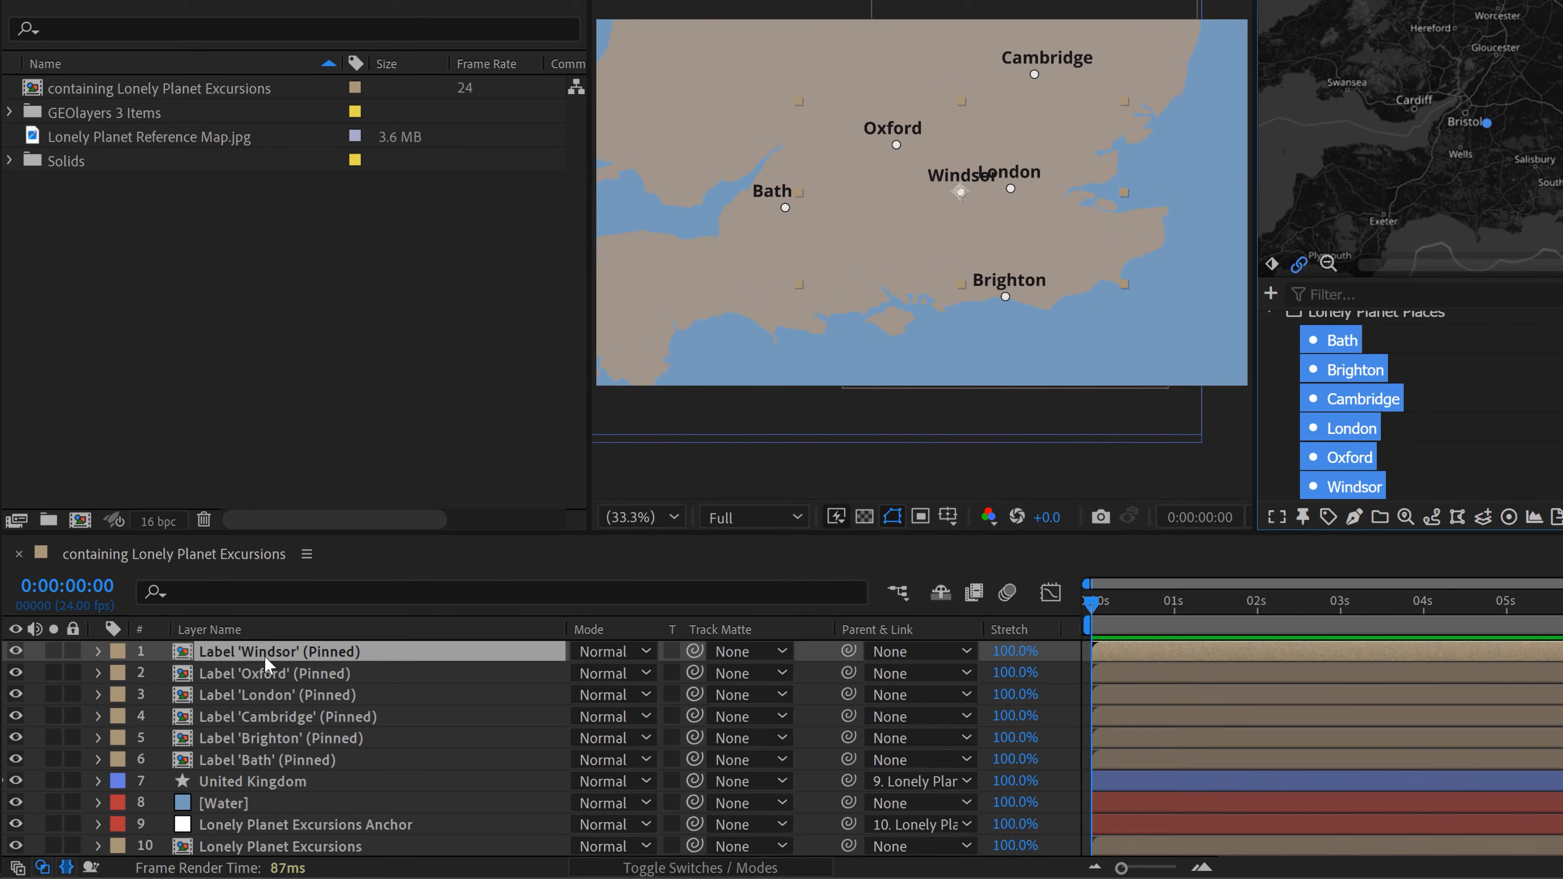
# Step: In the Label 'Windsor' composition, show the transparency grid, move the Windsor text to the left of its circle, and return to the main composition
pyautogui.doubleClick(266, 654)
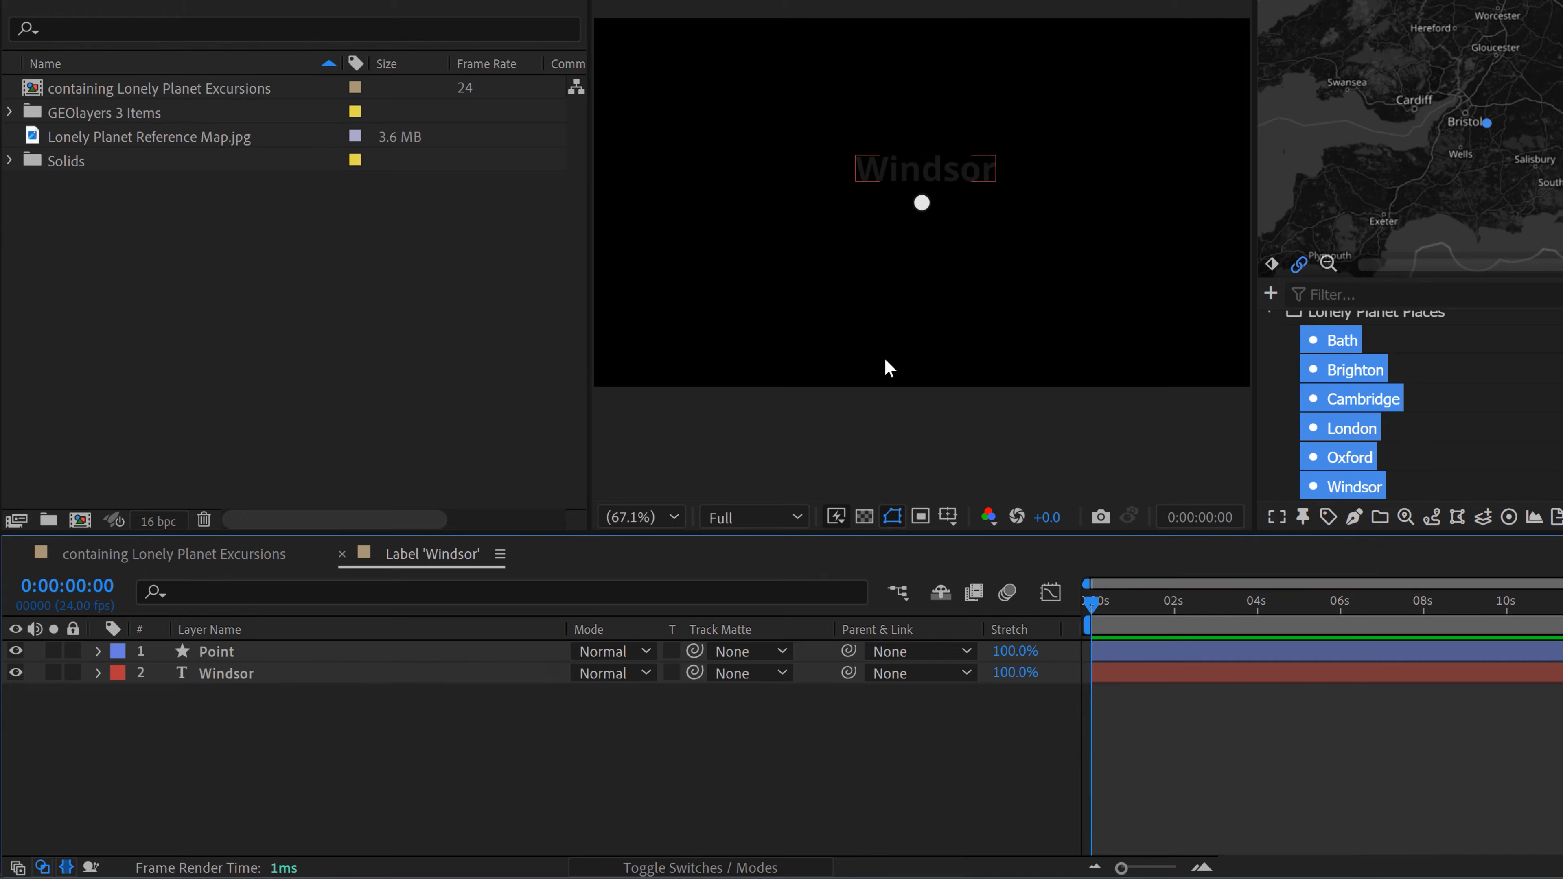
pyautogui.click(864, 517)
pyautogui.click(874, 194)
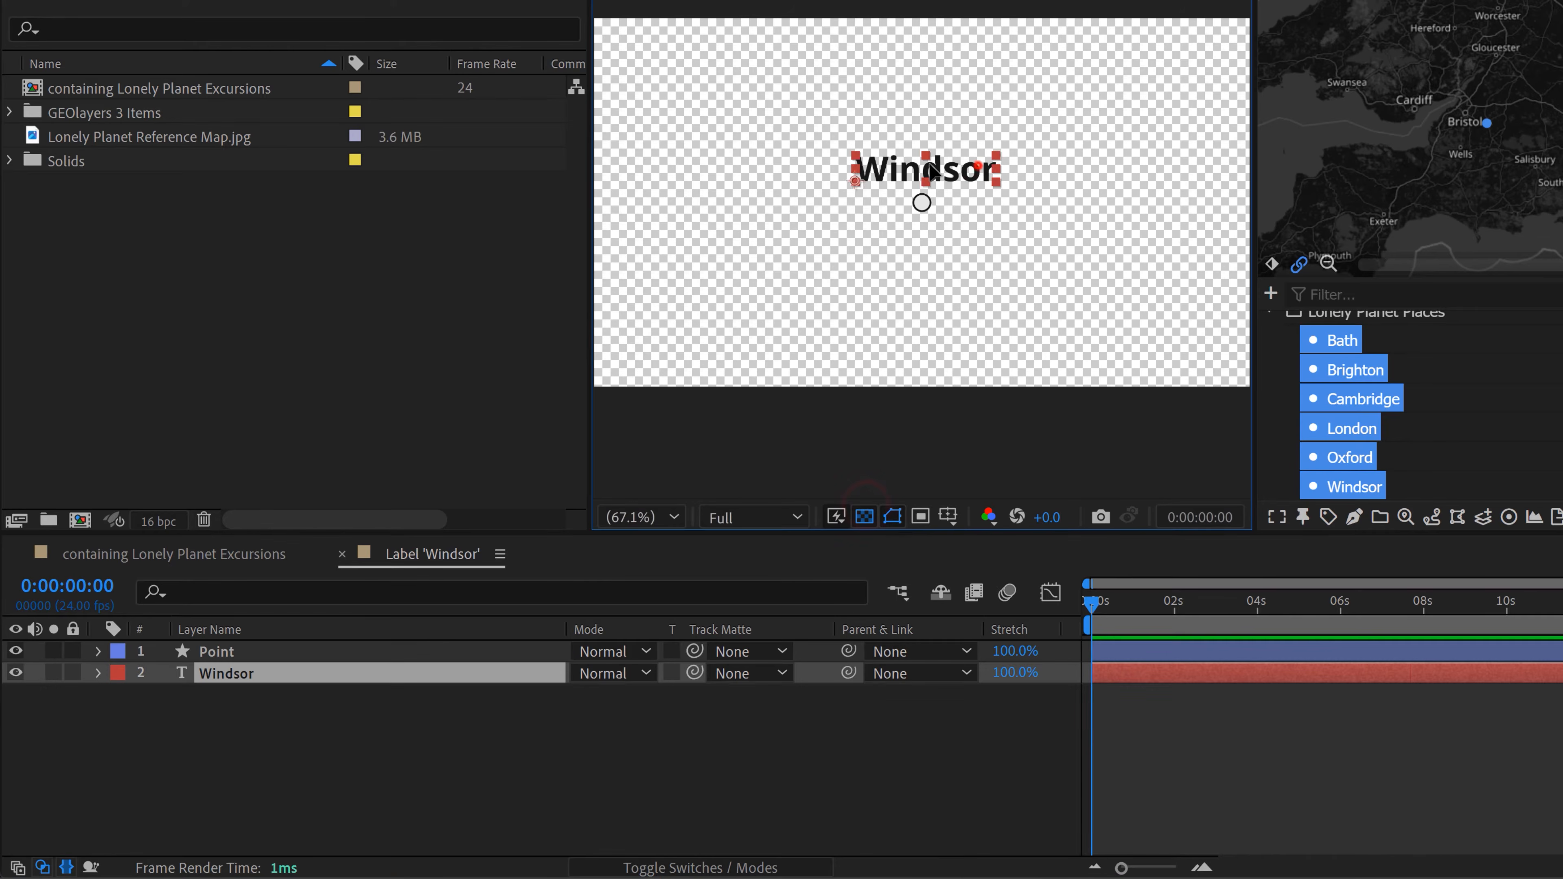
pyautogui.moveTo(874, 193); pyautogui.dragTo(895, 190)
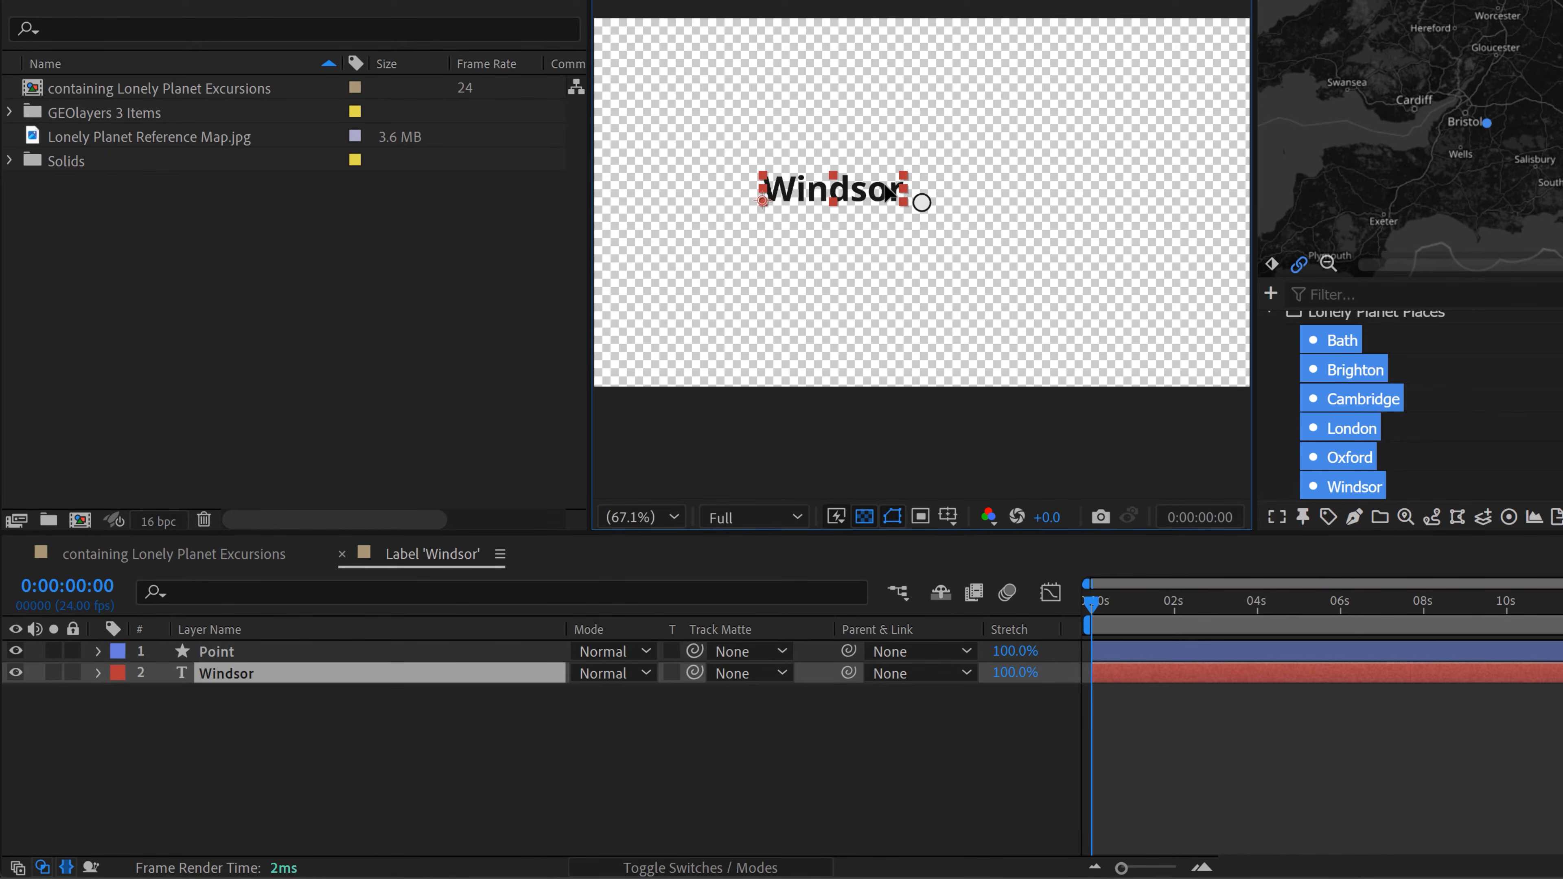
pyautogui.click(237, 554)
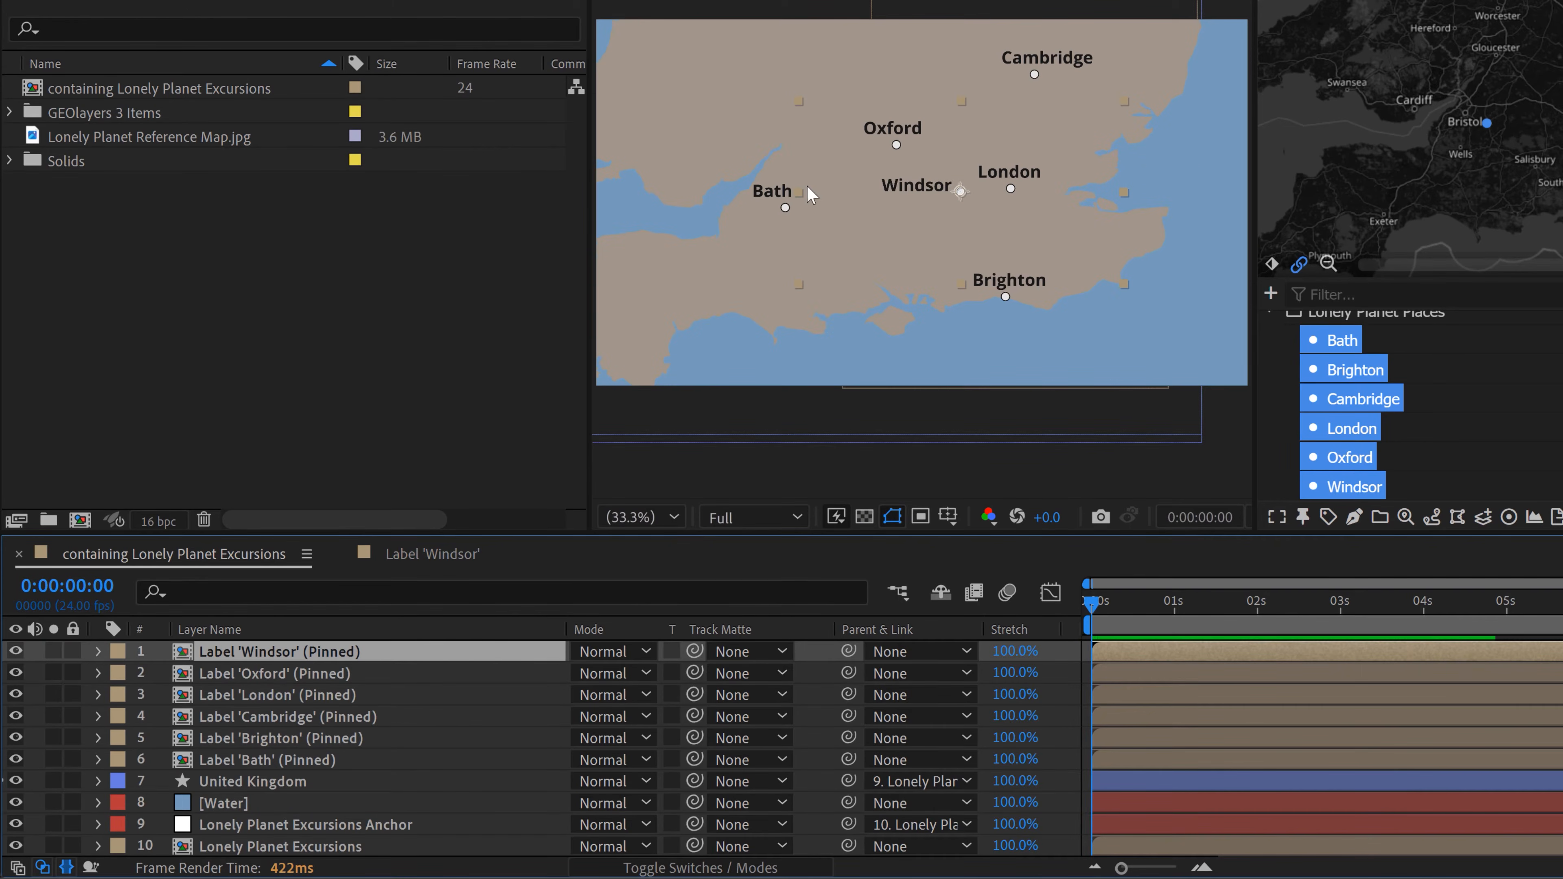
# Step: In the Label 'Bath' composition, move the Bath text to the right of its circle and return to the main composition
pyautogui.doubleClick(261, 764)
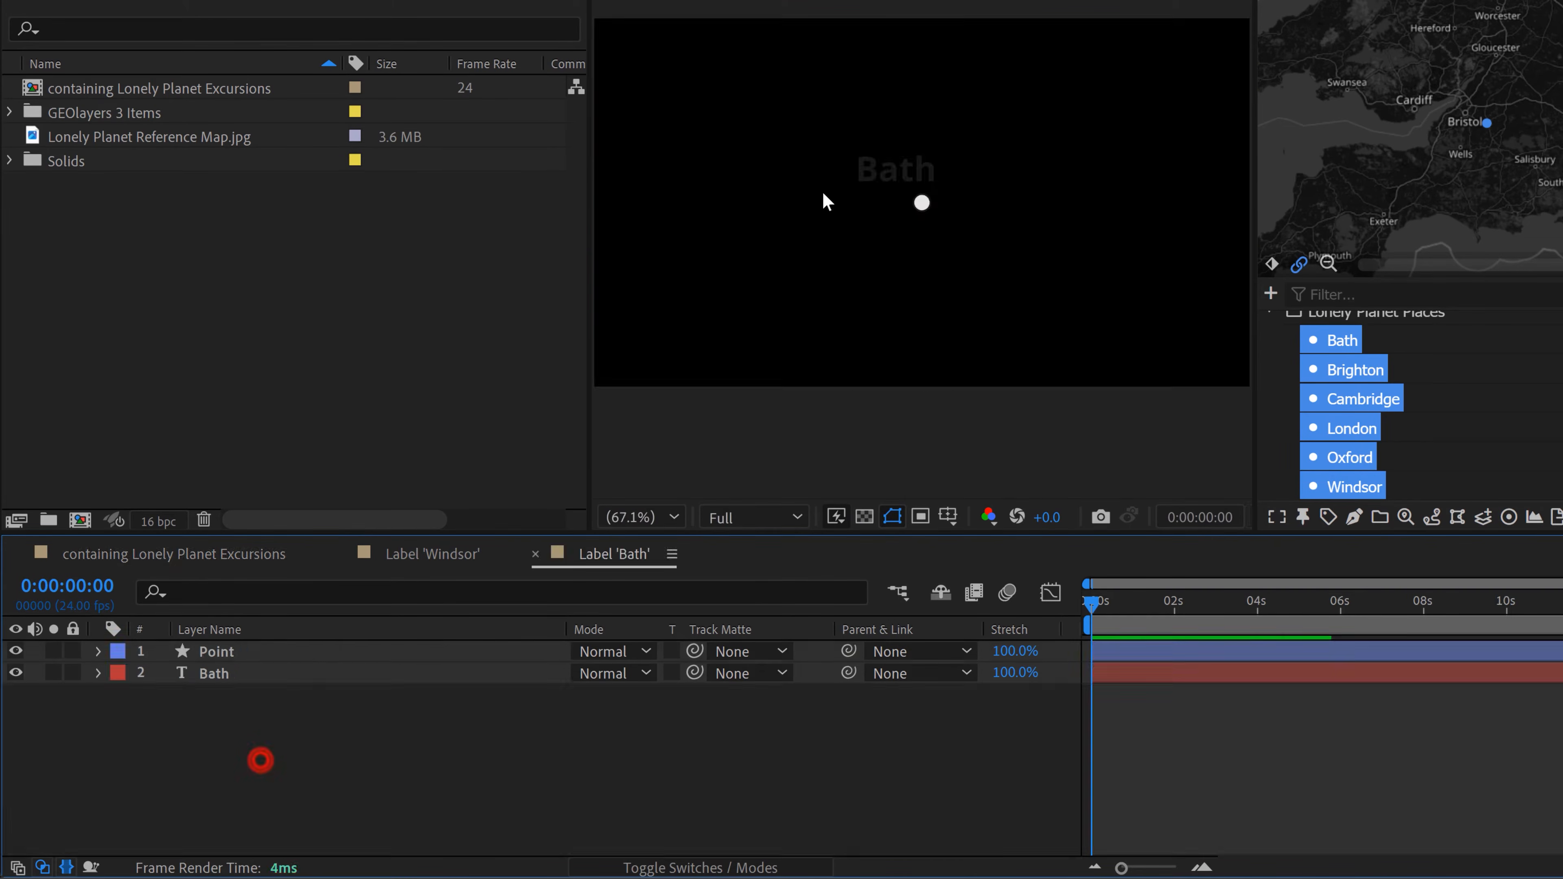
pyautogui.moveTo(879, 166); pyautogui.dragTo(973, 194)
pyautogui.click(212, 548)
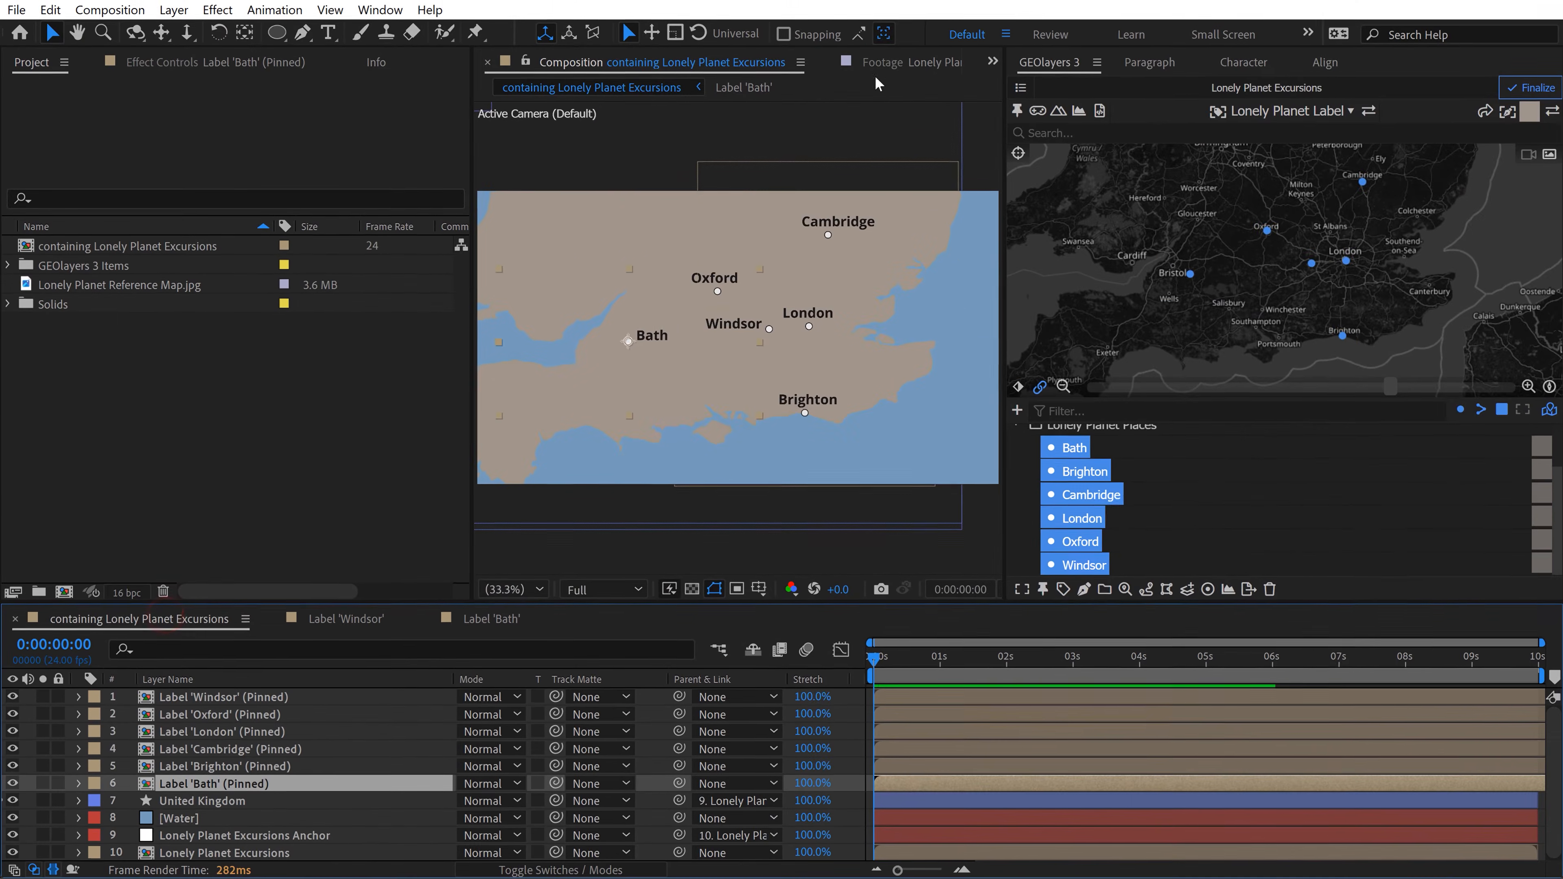
# Step: Check Brighton on the reference map, move its label text to the left of its circle, and close the open label compositions
pyautogui.click(892, 68)
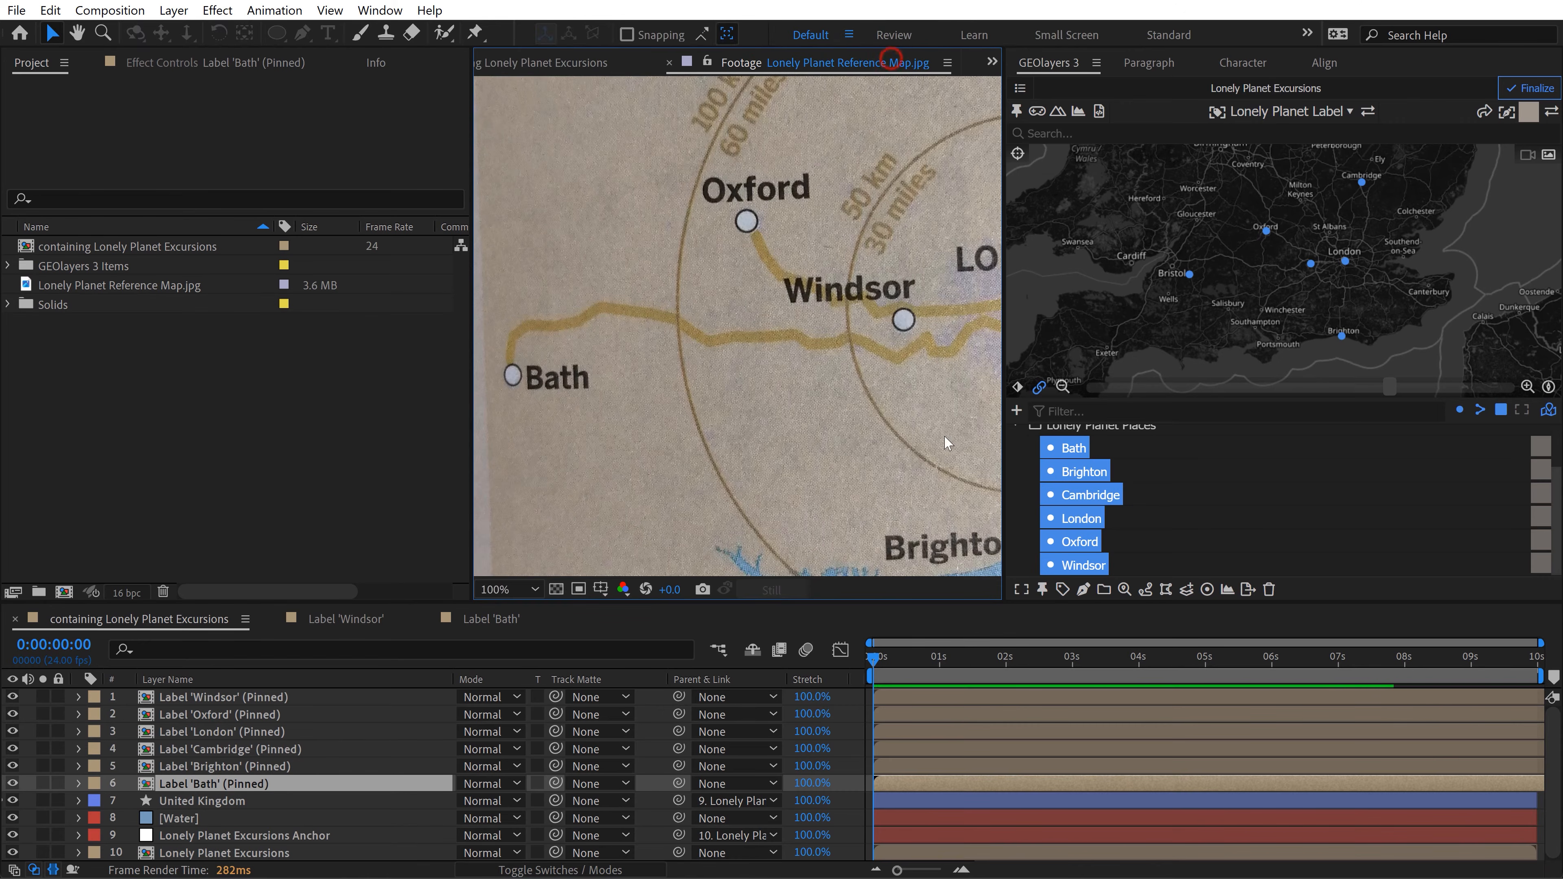
pyautogui.press('h')
pyautogui.moveTo(835, 424); pyautogui.dragTo(730, 391)
pyautogui.press('v')
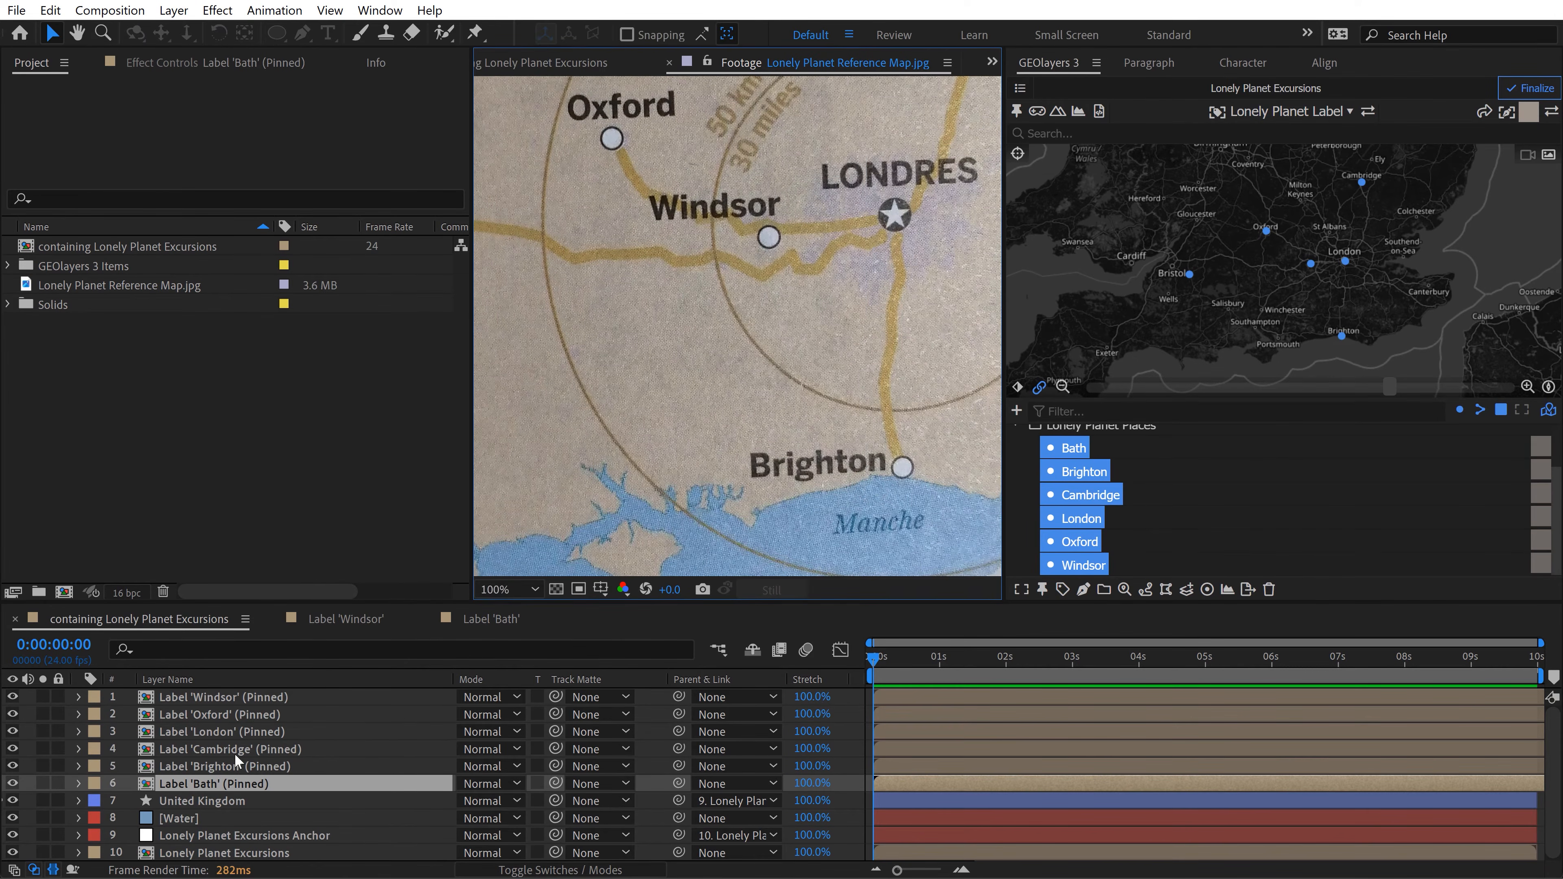
pyautogui.click(205, 623)
pyautogui.doubleClick(230, 766)
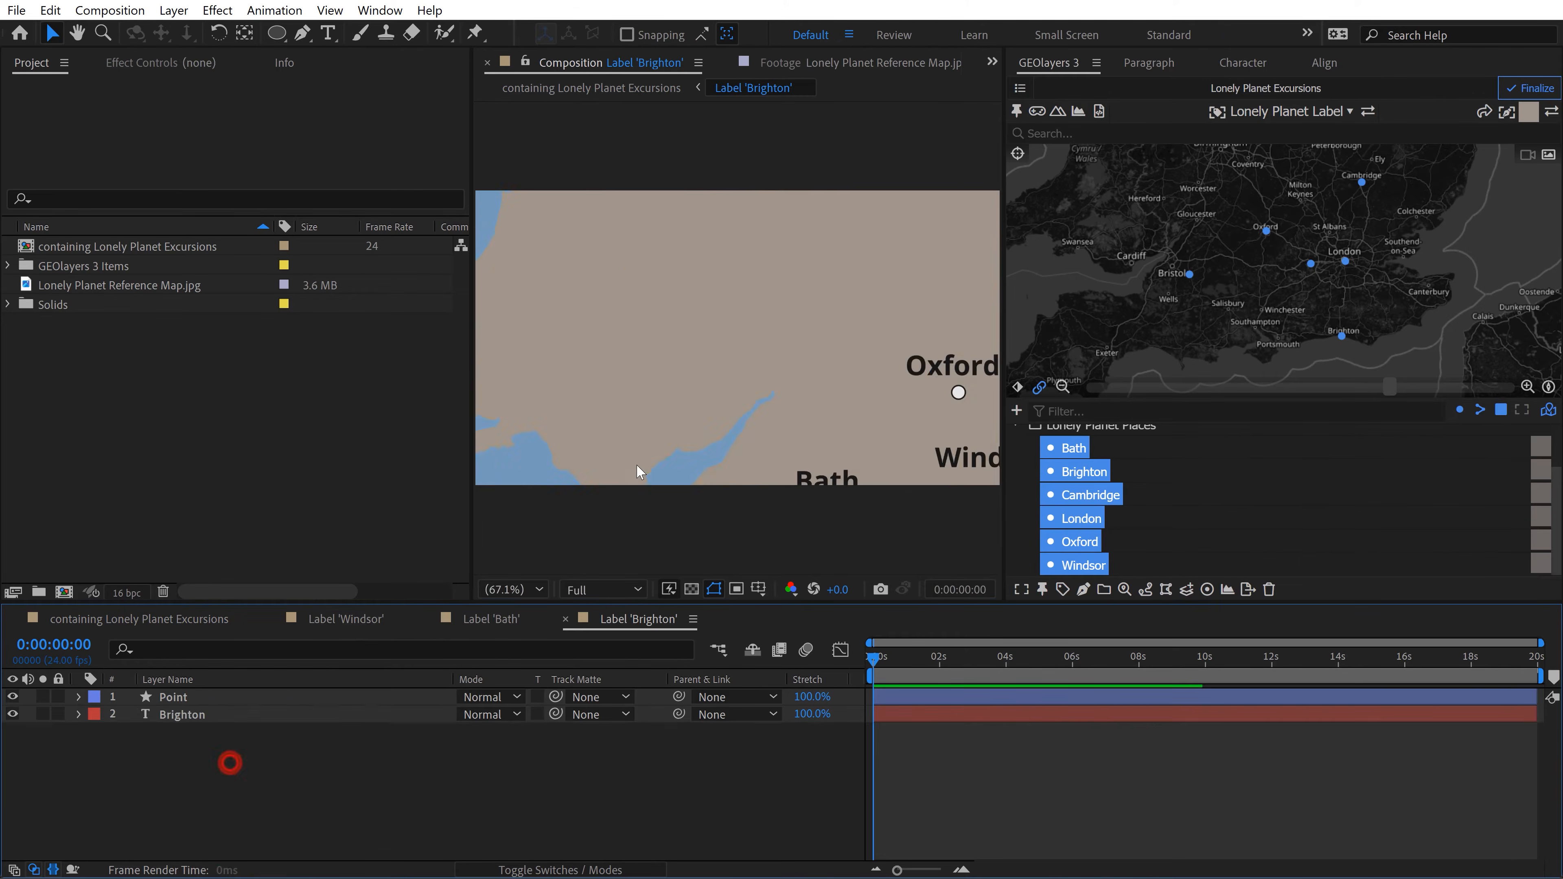
pyautogui.moveTo(726, 313)
pyautogui.mouseDown()
pyautogui.moveTo(680, 305)
pyautogui.moveTo(655, 325)
pyautogui.mouseUp()
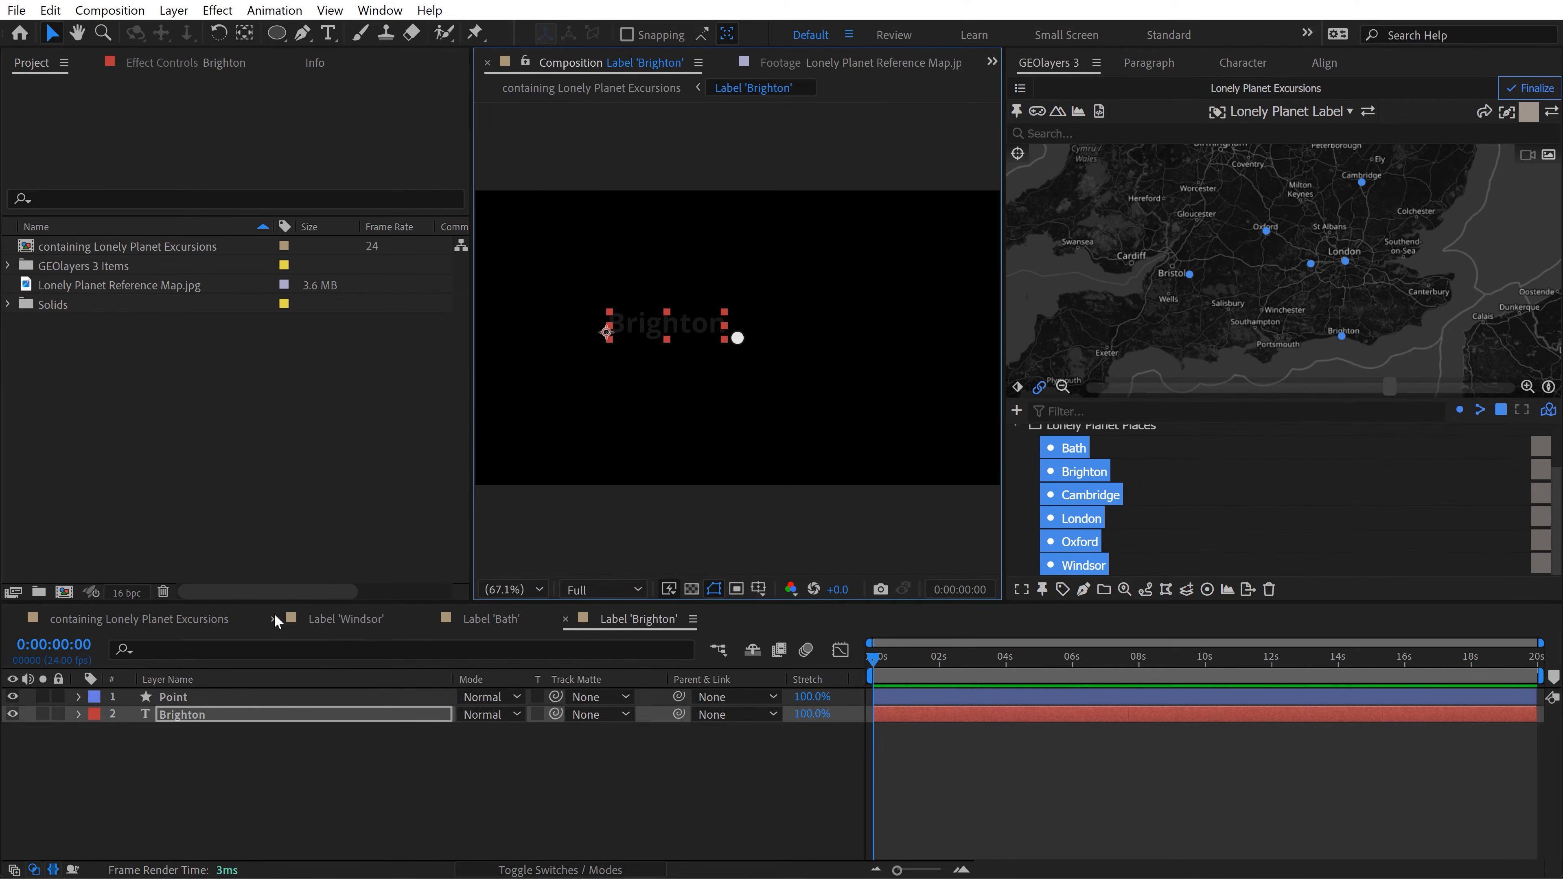
pyautogui.click(273, 618)
pyautogui.click(273, 618)
pyautogui.click(273, 619)
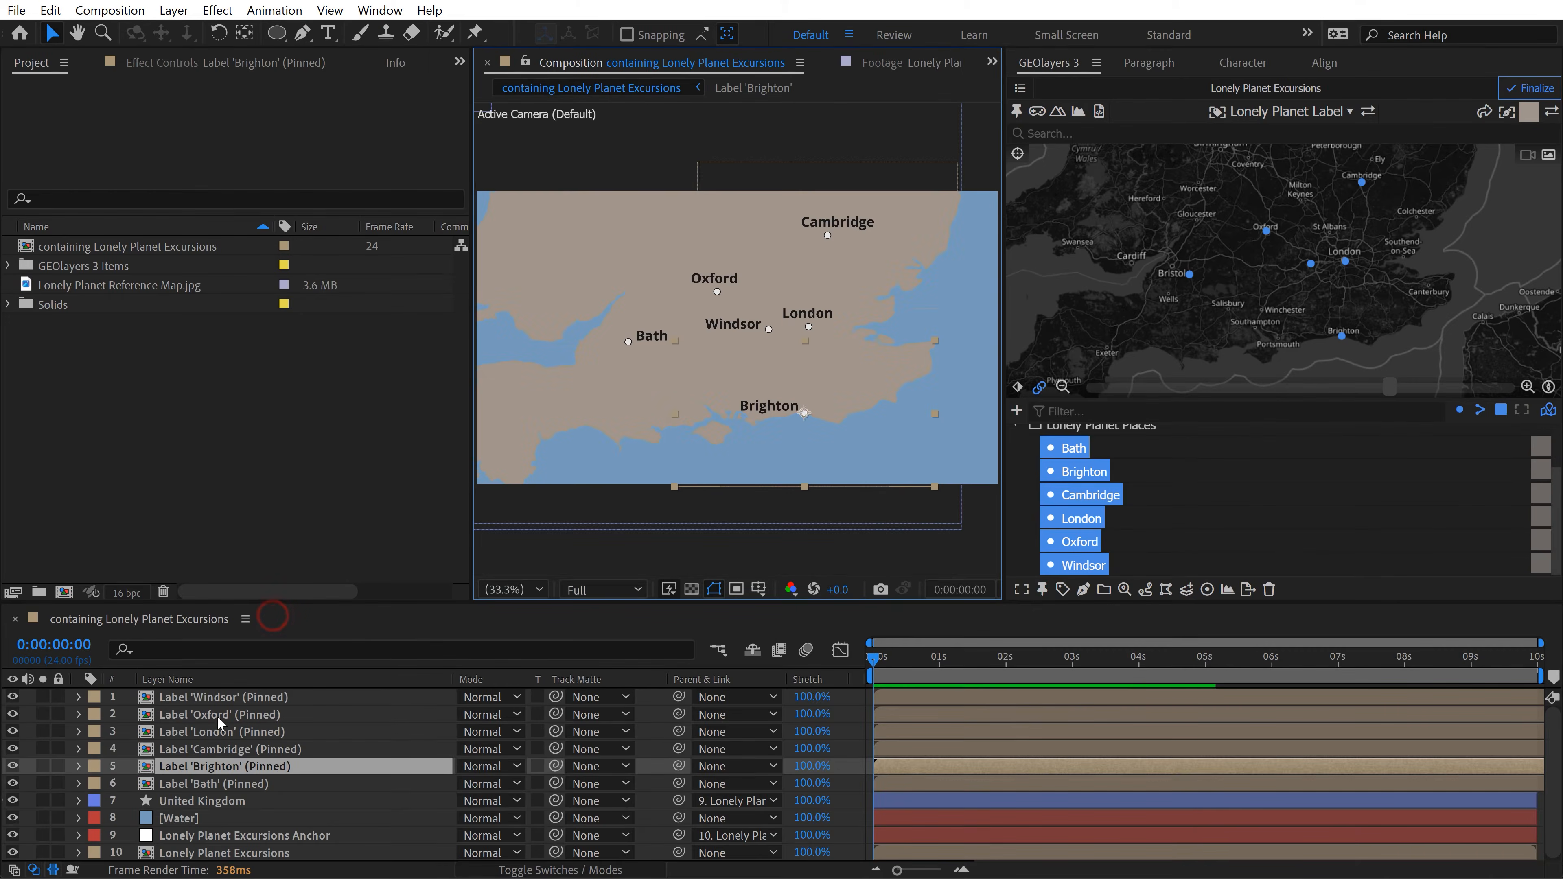
# Step: In the Label 'Cambridge' composition, move the Cambridge text to the right of its circle
pyautogui.doubleClick(218, 750)
pyautogui.click(777, 311)
pyautogui.moveTo(809, 322); pyautogui.dragTo(872, 334)
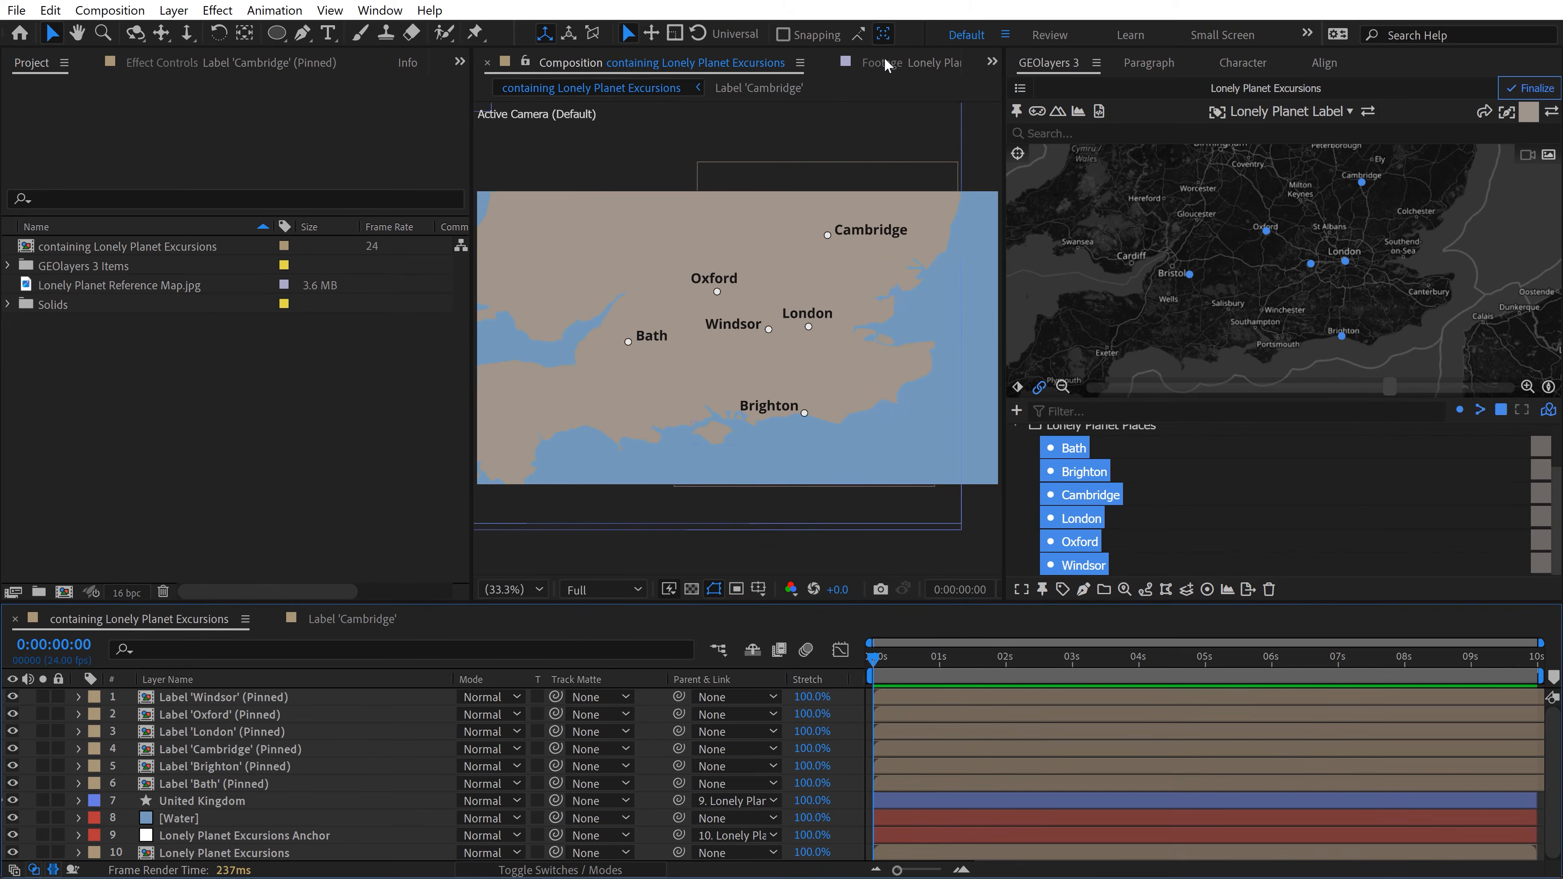
# Step: Check the capital's label on the reference map and set the London text to All Caps in the Label 'London' composition
pyautogui.click(885, 59)
pyautogui.scroll(-1, 830, 245)
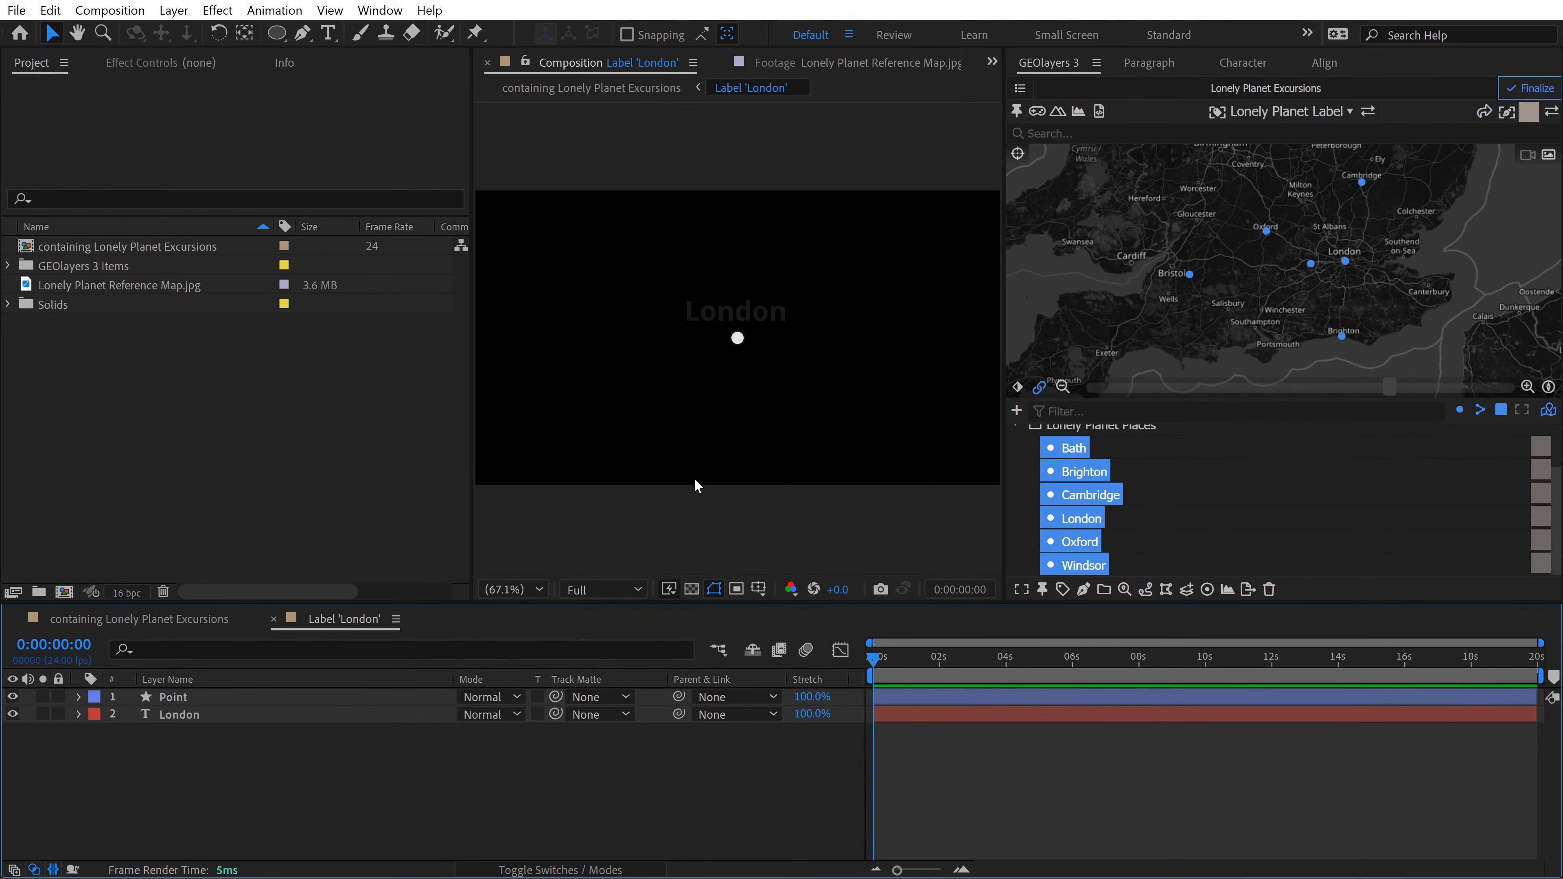
pyautogui.click(692, 589)
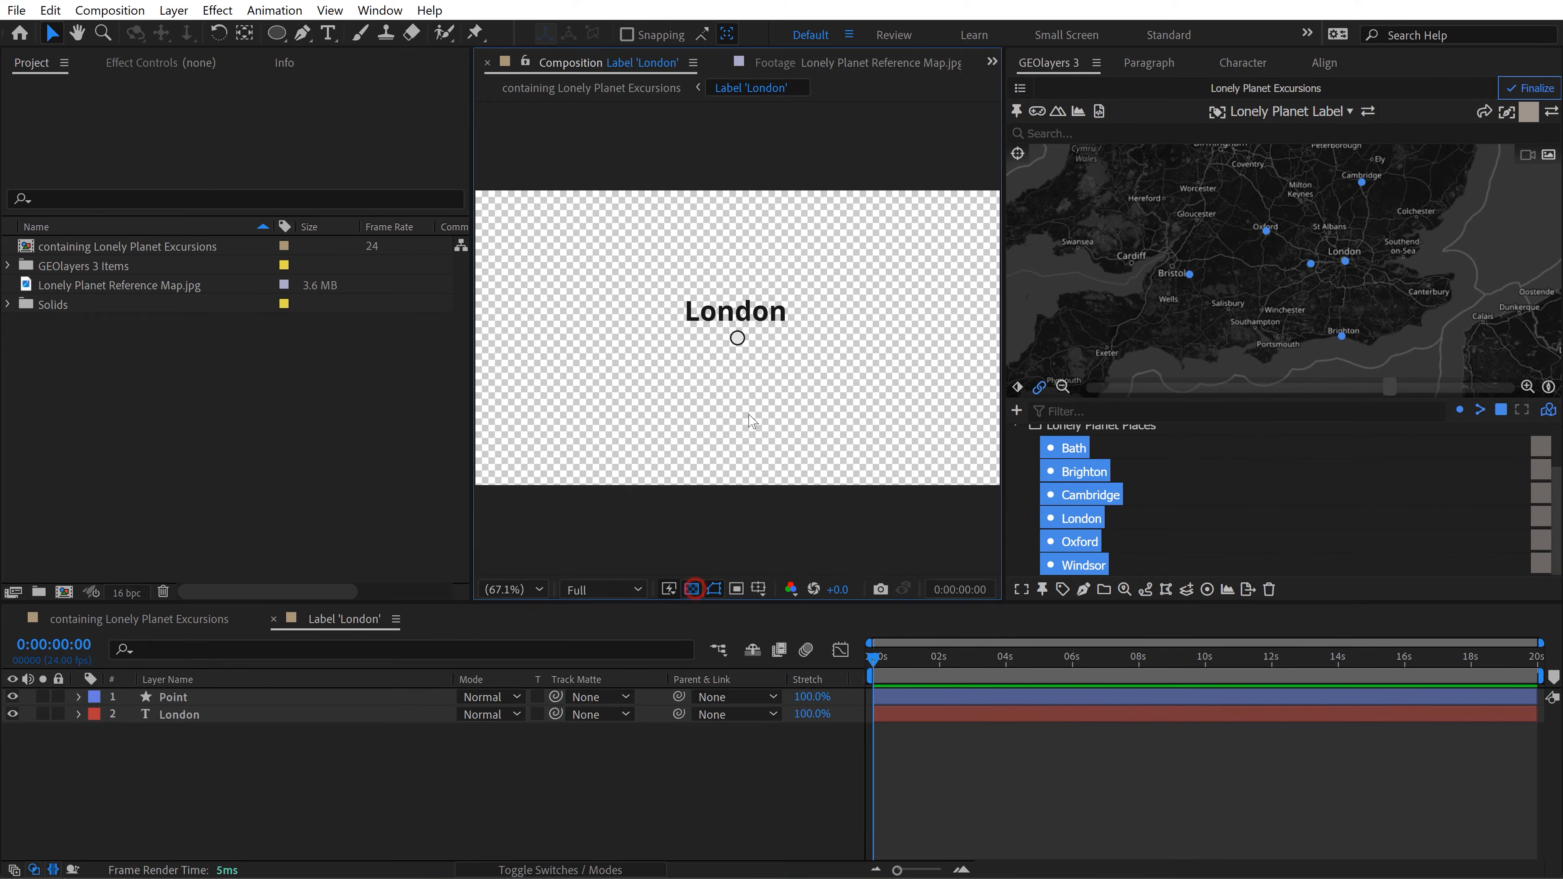
pyautogui.scroll(1, 752, 326)
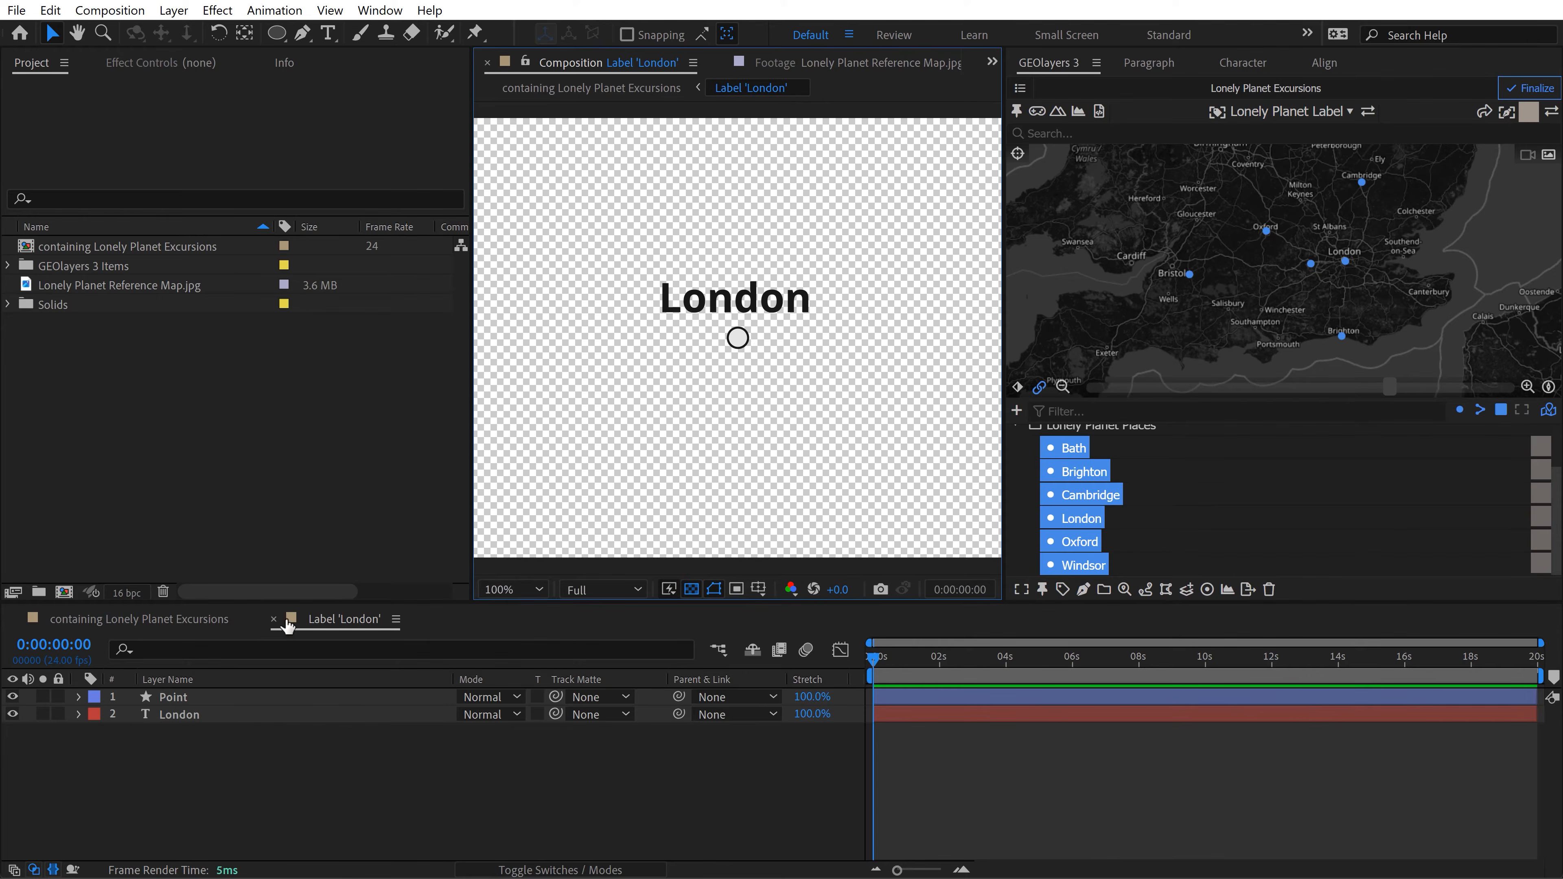
pyautogui.click(180, 714)
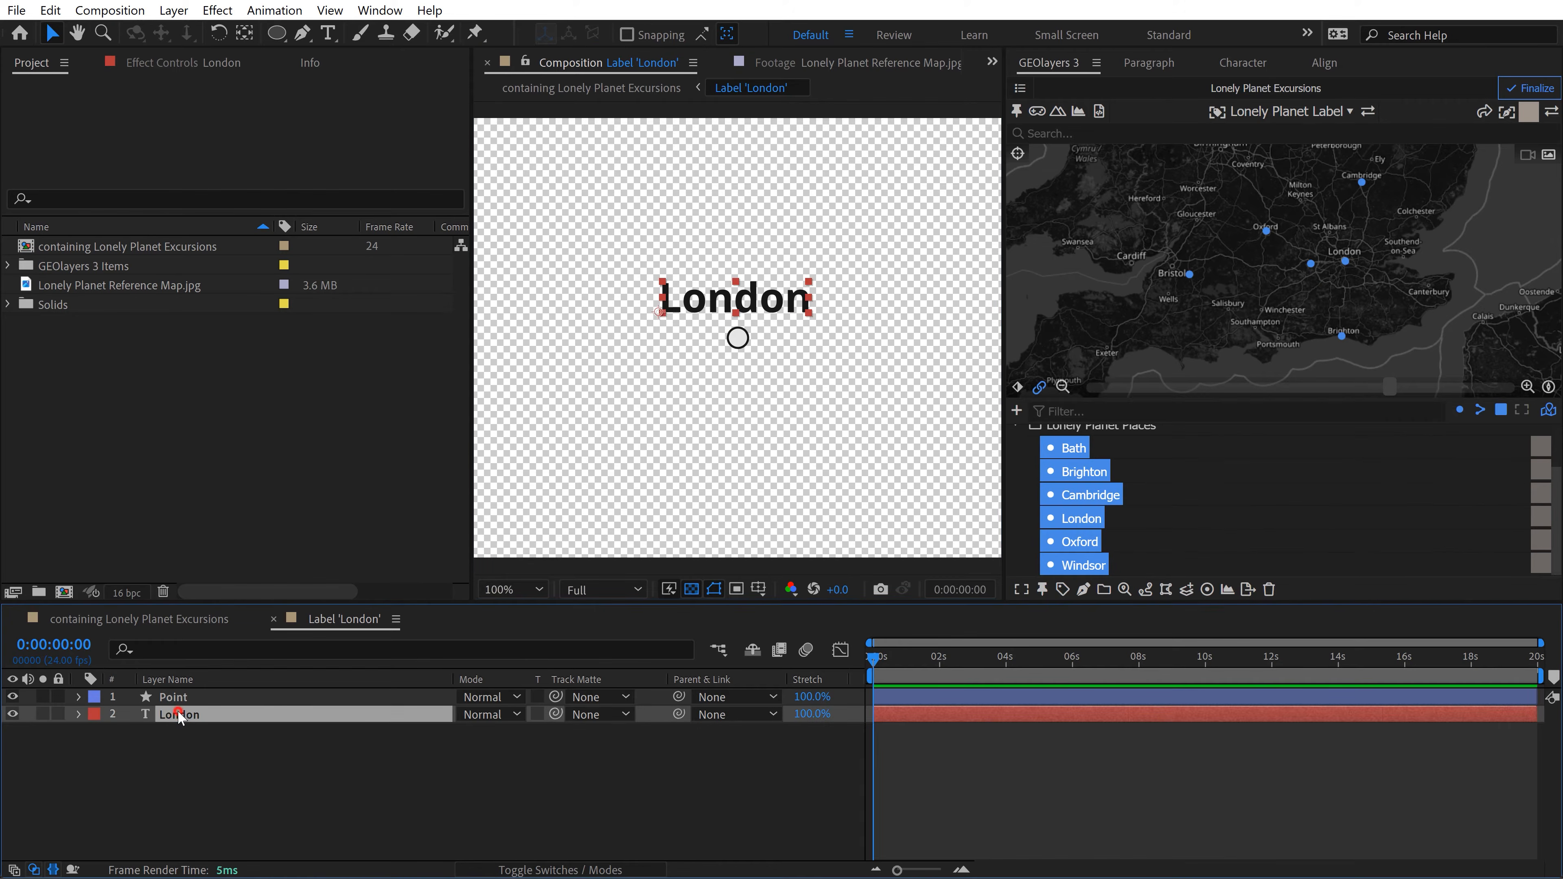
pyautogui.click(1243, 62)
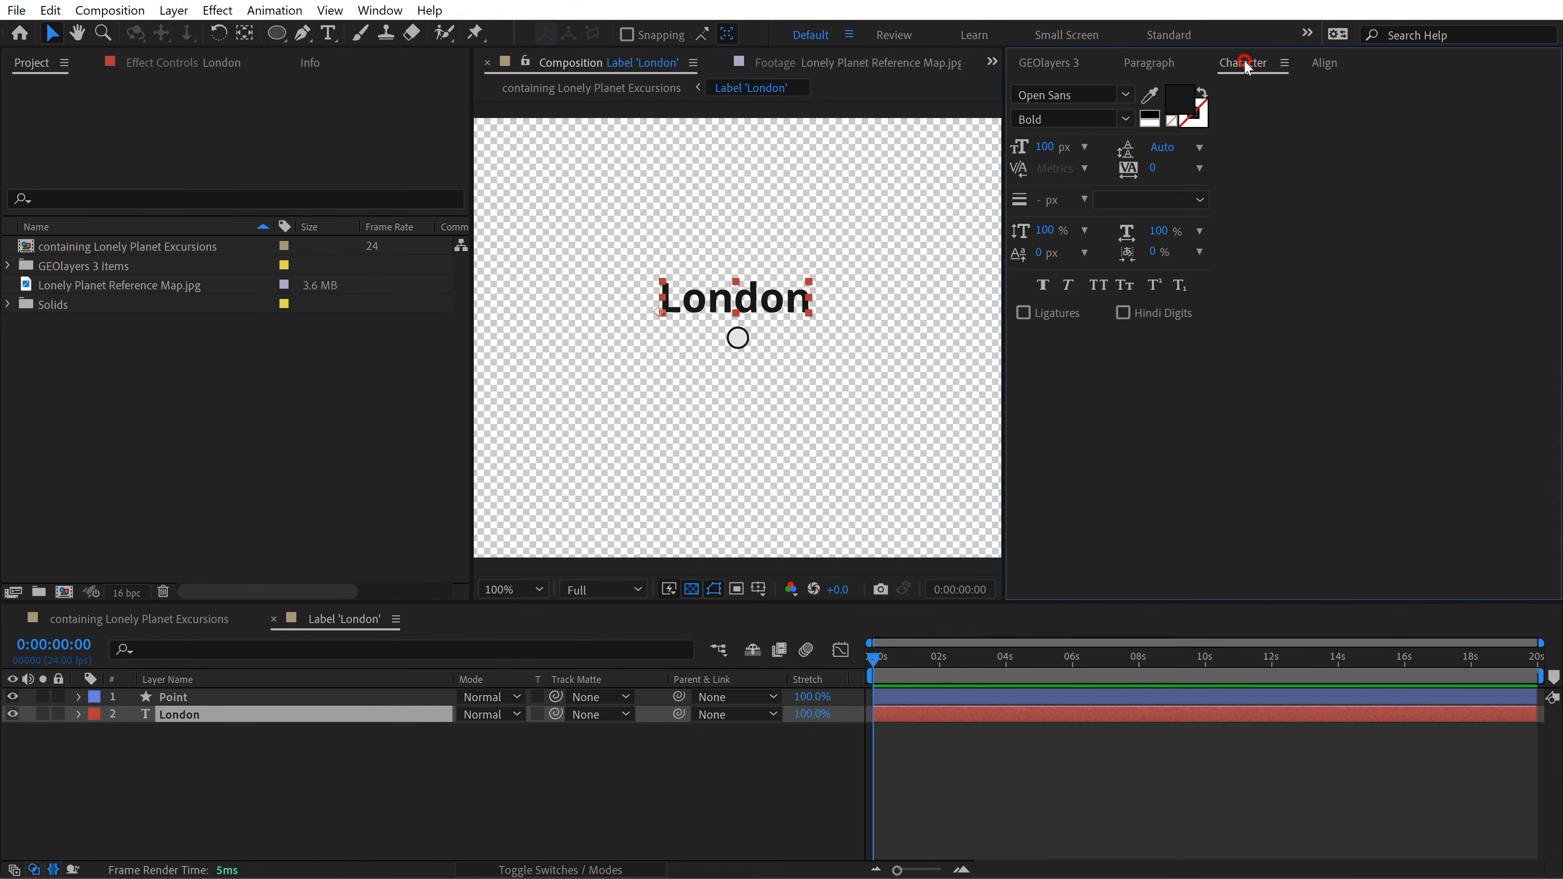
pyautogui.click(1097, 287)
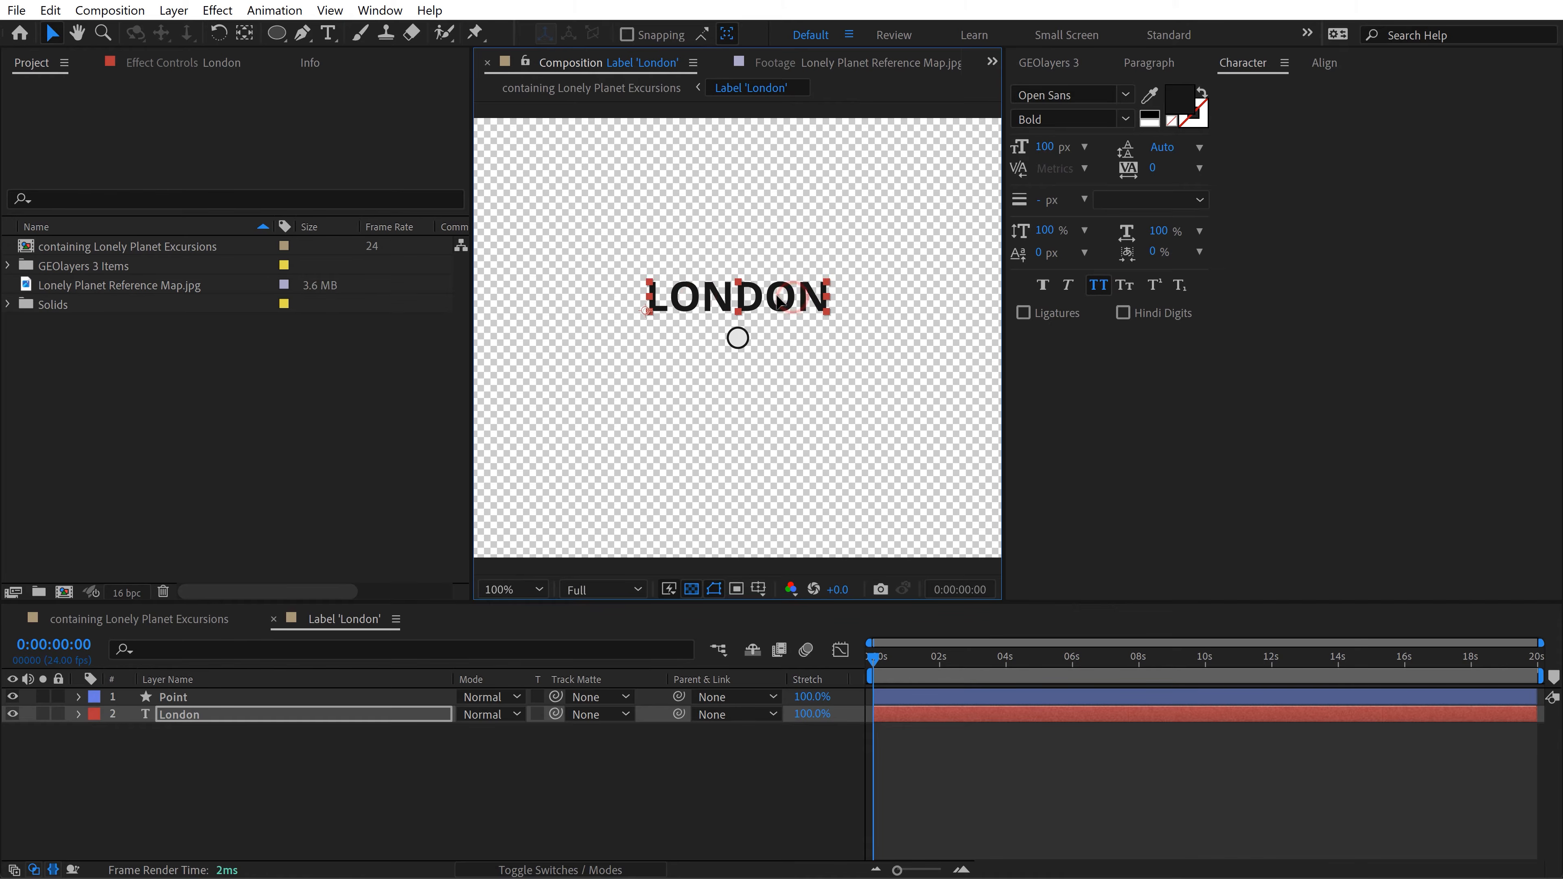
# Step: Set the London text size to 125 px and centre it above the circle
pyautogui.click(1045, 148)
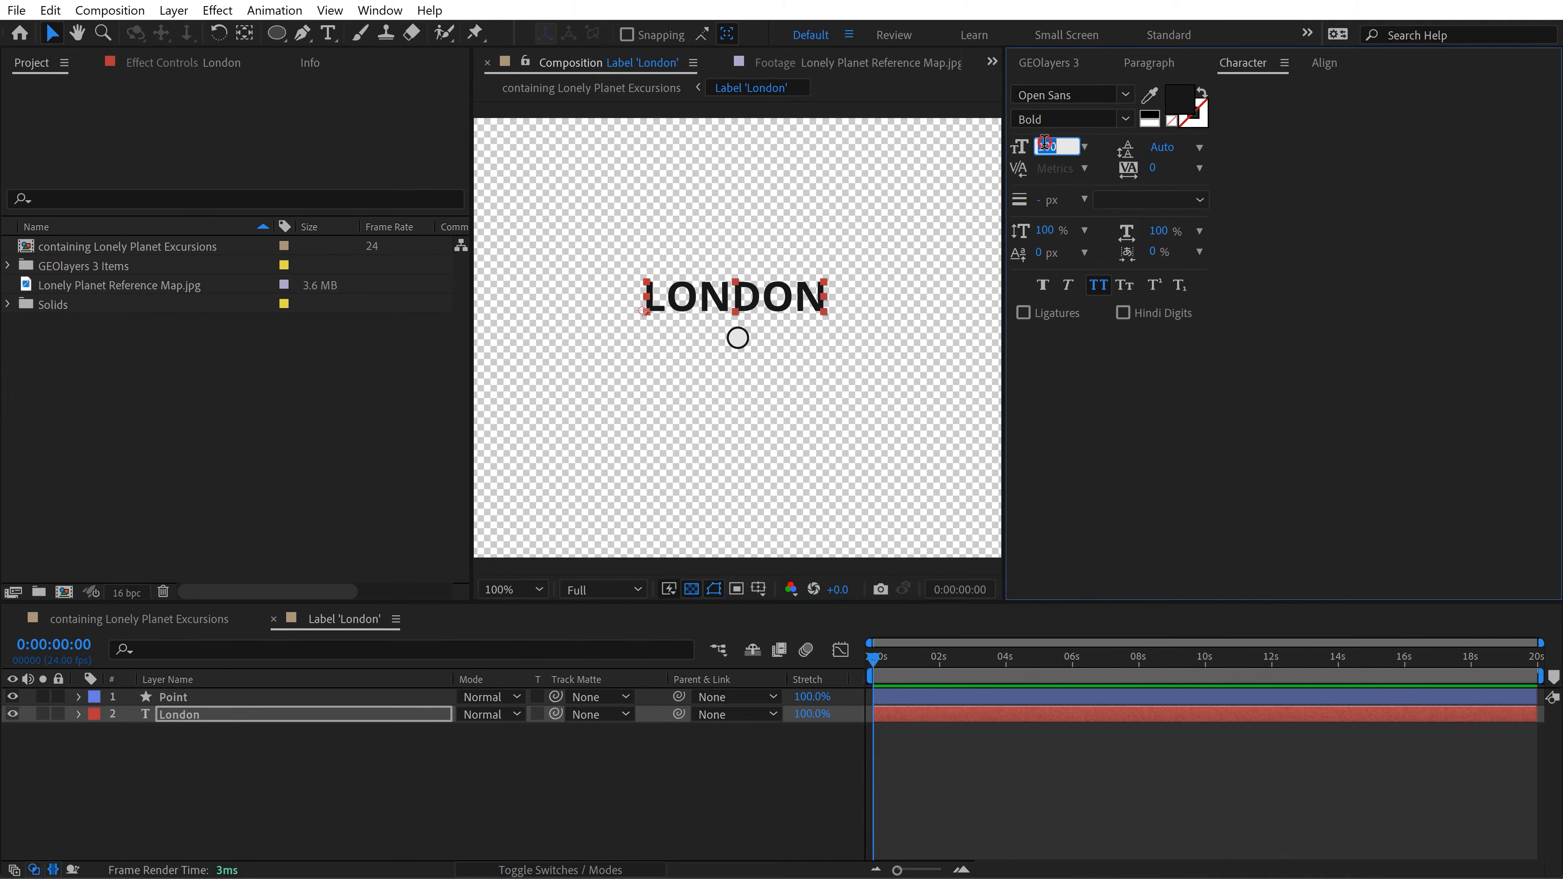
pyautogui.write('125')
pyautogui.click(810, 302)
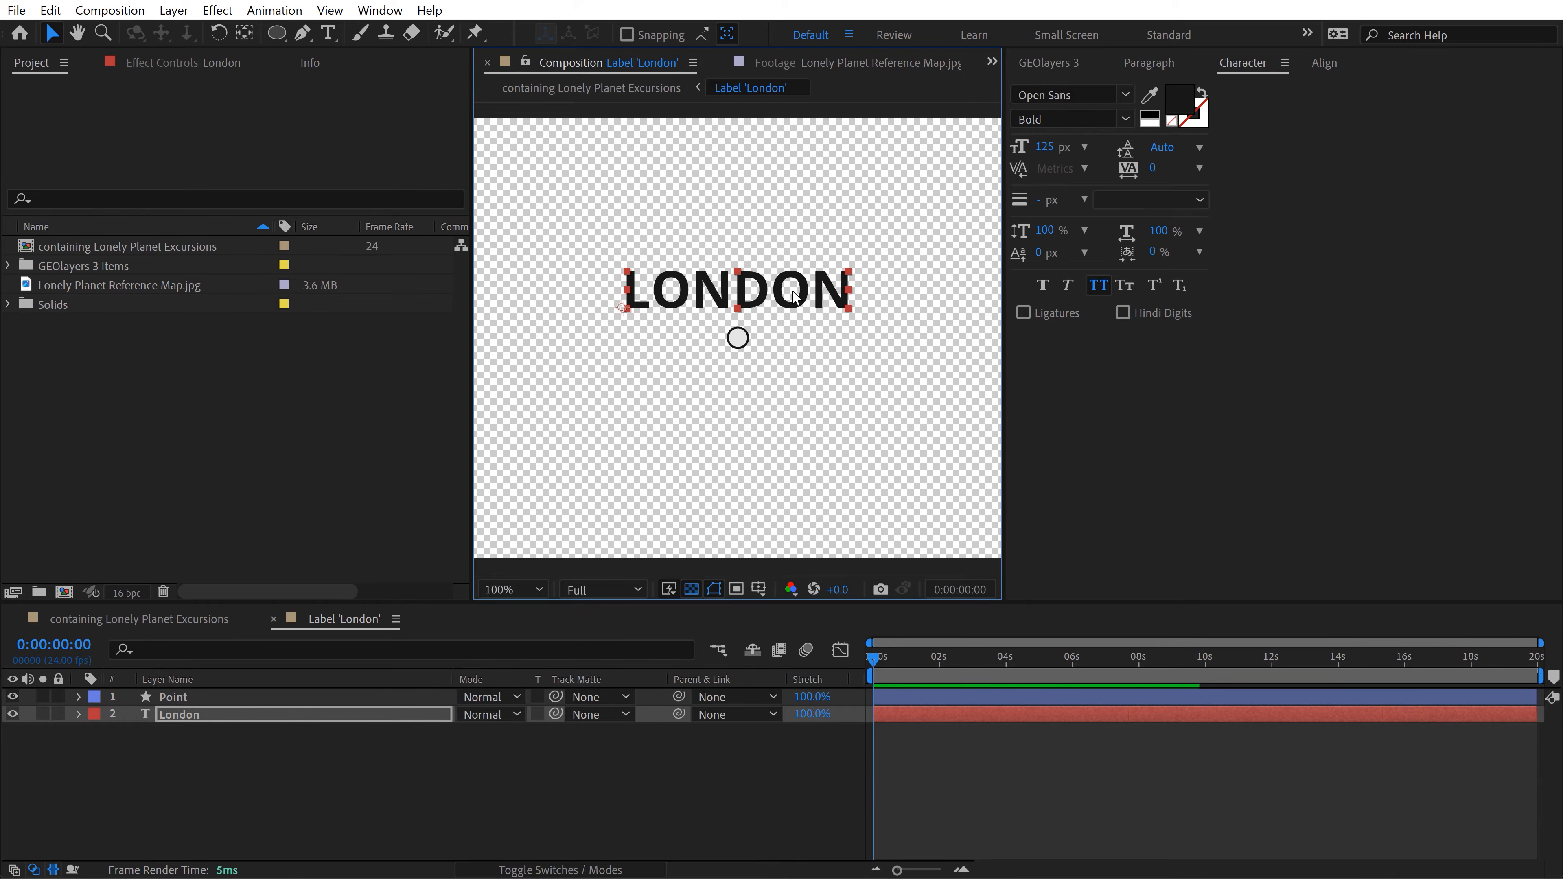
# Step: Set the ellipse path size of the Point layer in the Label 'London' composition to 75 by 75
pyautogui.click(79, 696)
pyautogui.click(98, 715)
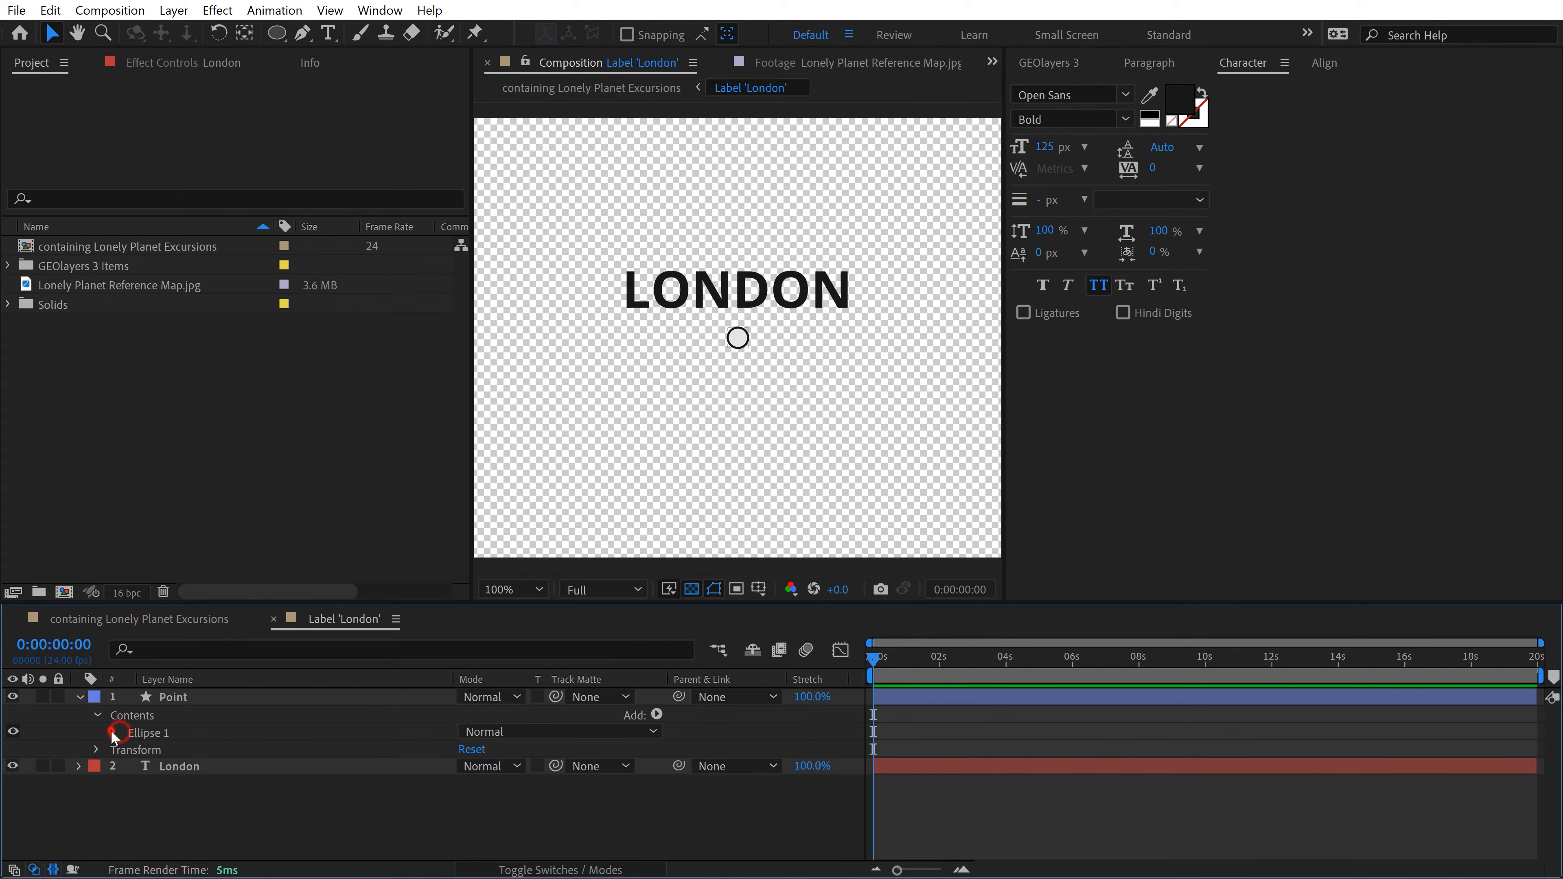
pyautogui.click(113, 733)
pyautogui.click(130, 749)
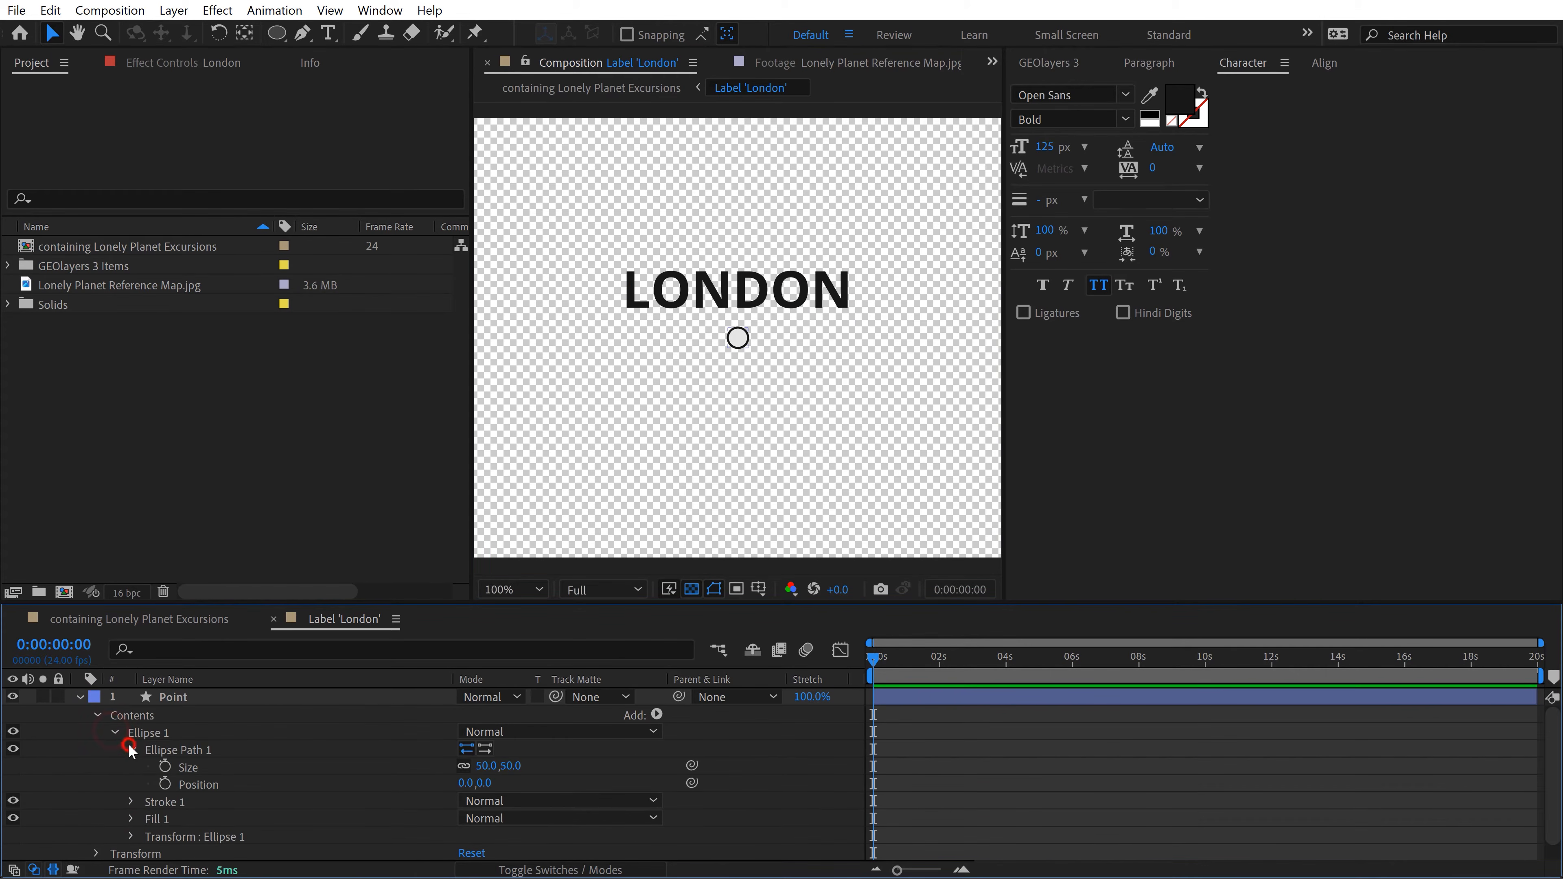
pyautogui.click(488, 764)
pyautogui.press('Return')
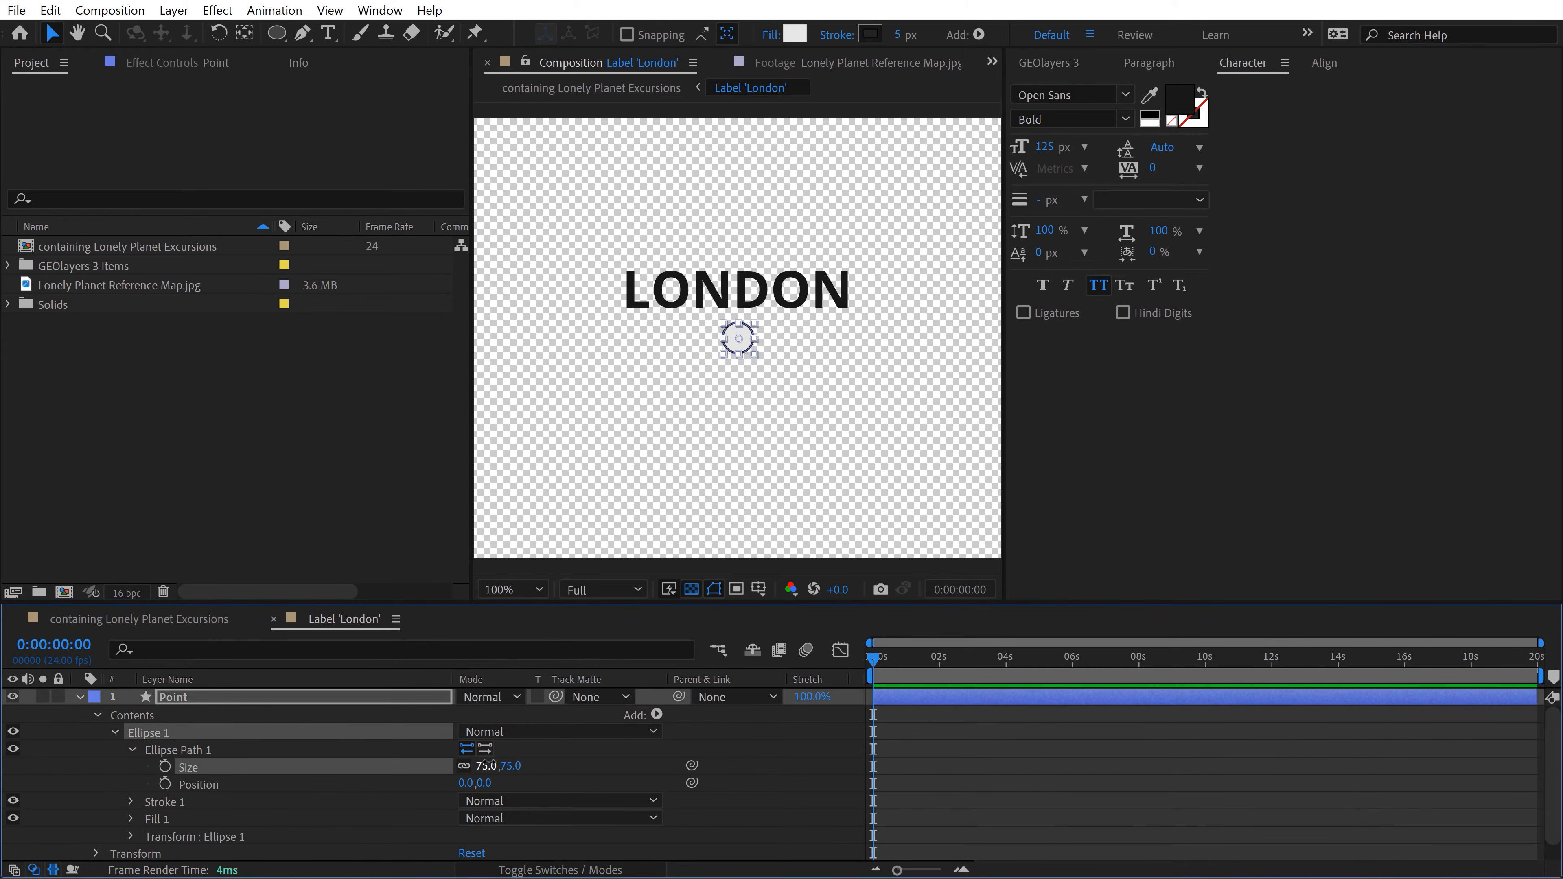
pyautogui.click(1106, 794)
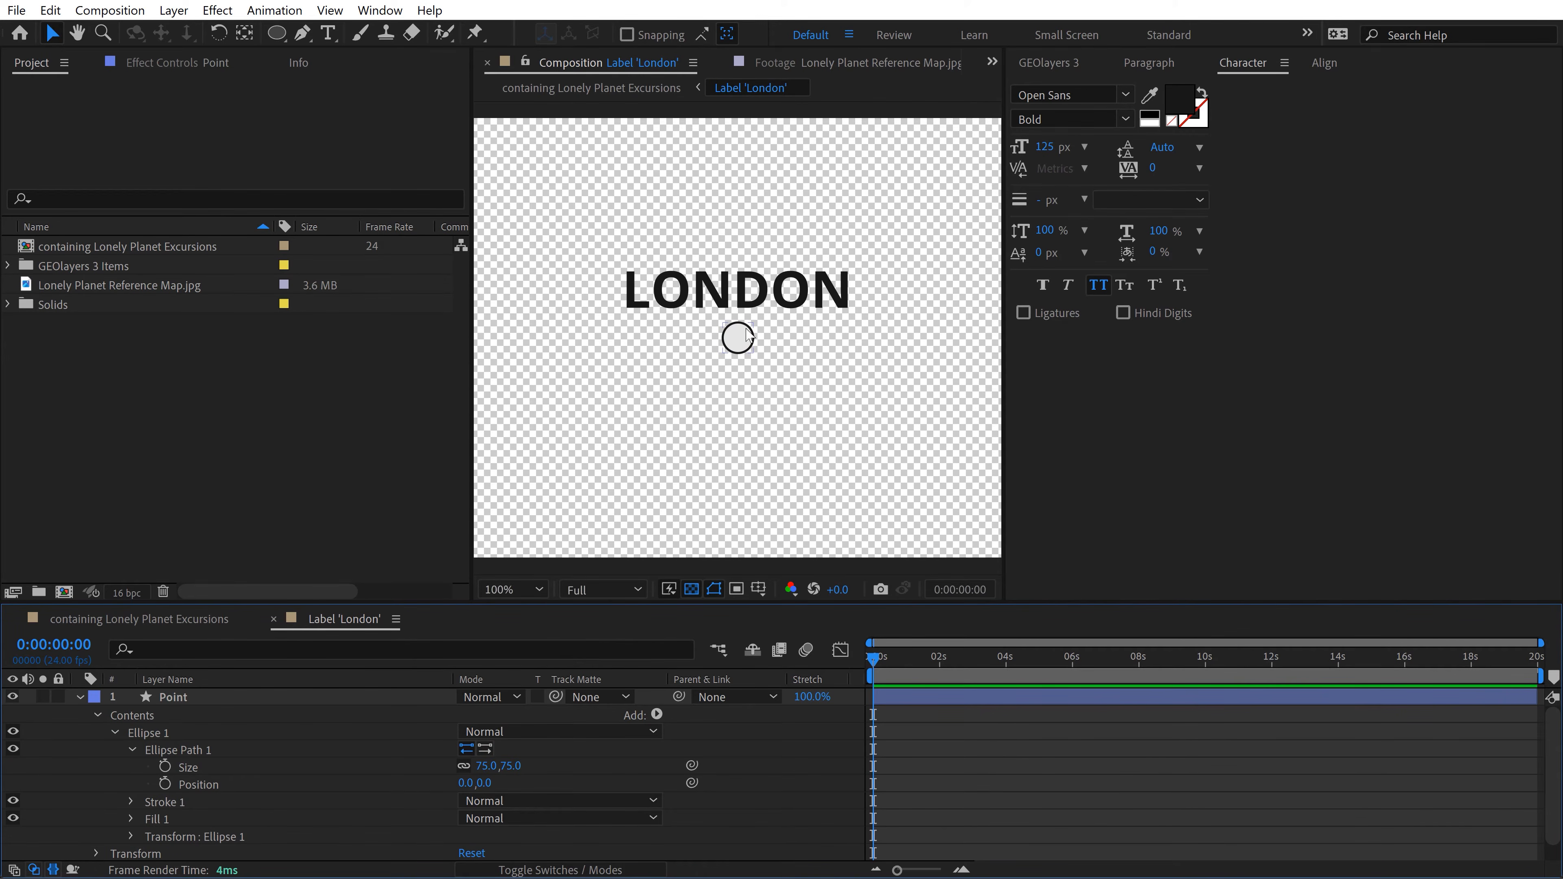
# Step: Compare London's marker with the reference map and set the Point layer's stroke to None
pyautogui.click(168, 699)
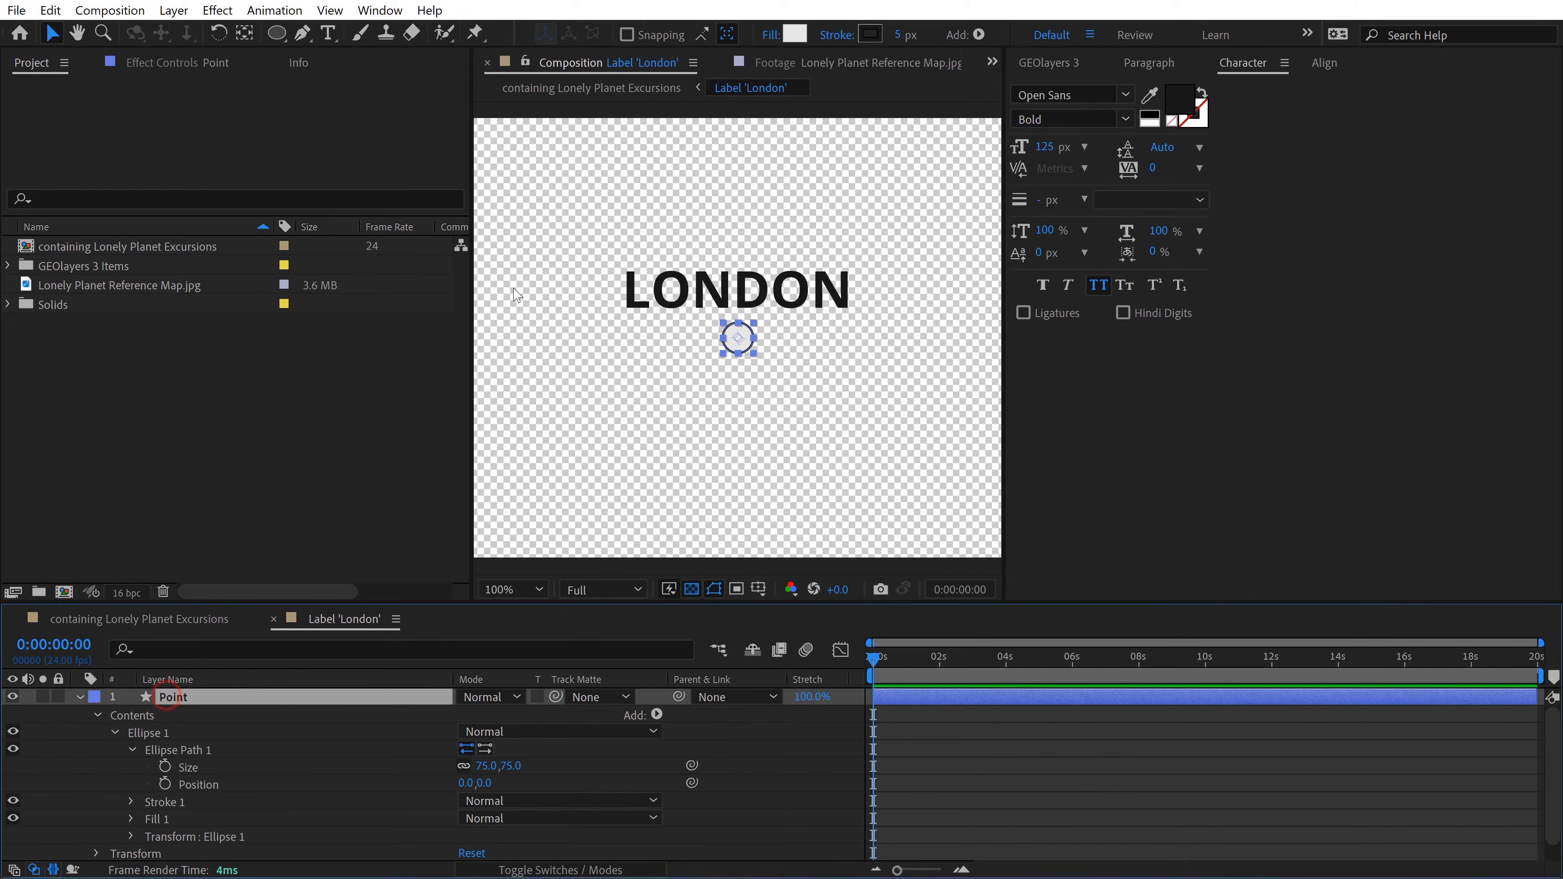
pyautogui.click(824, 64)
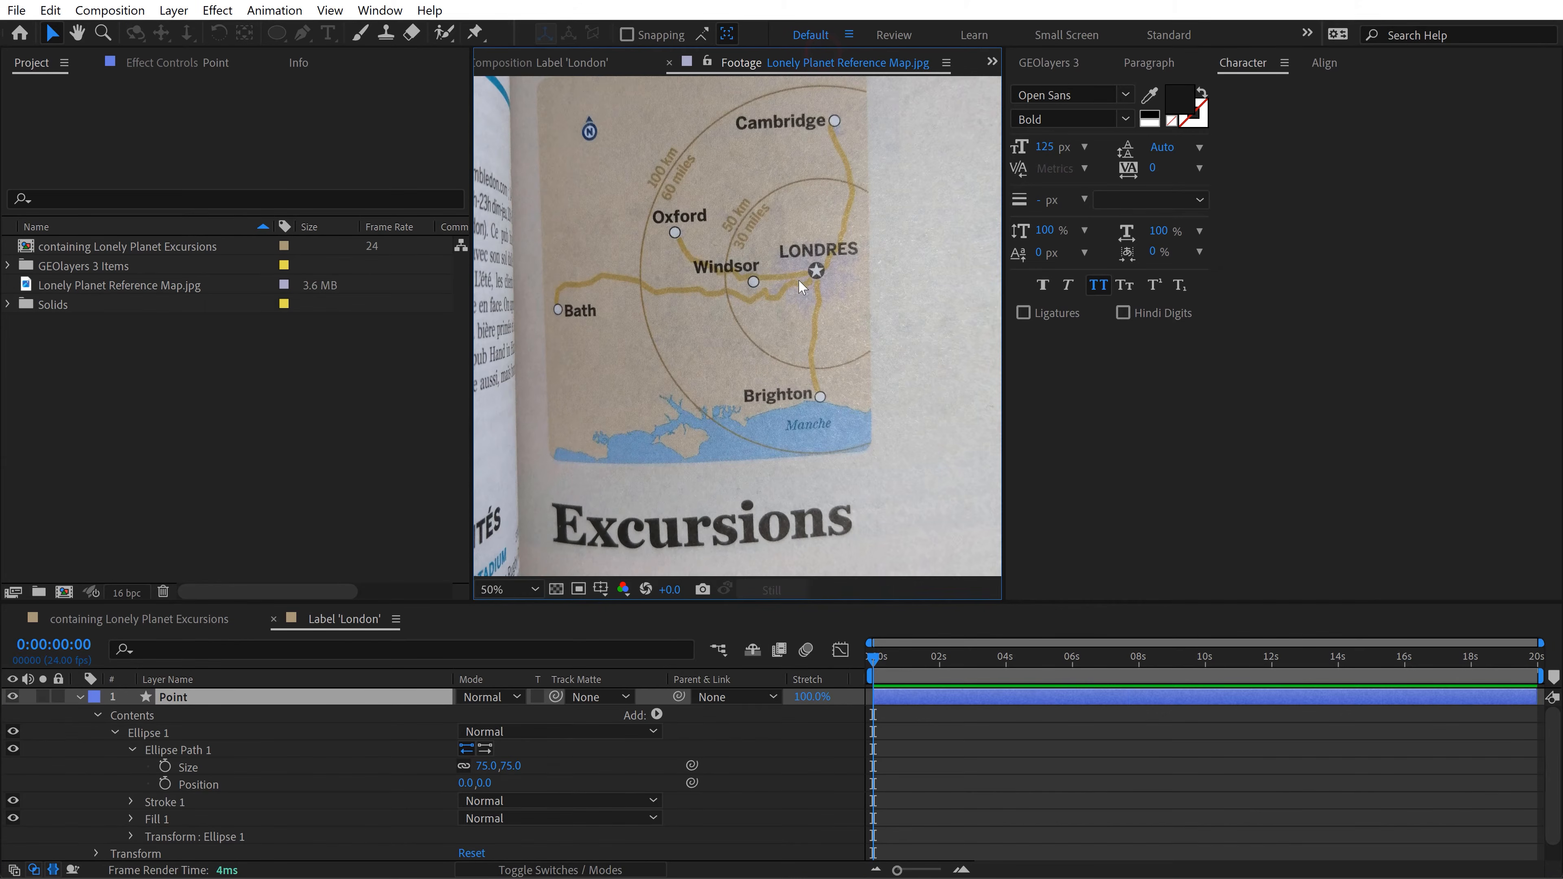
pyautogui.click(579, 62)
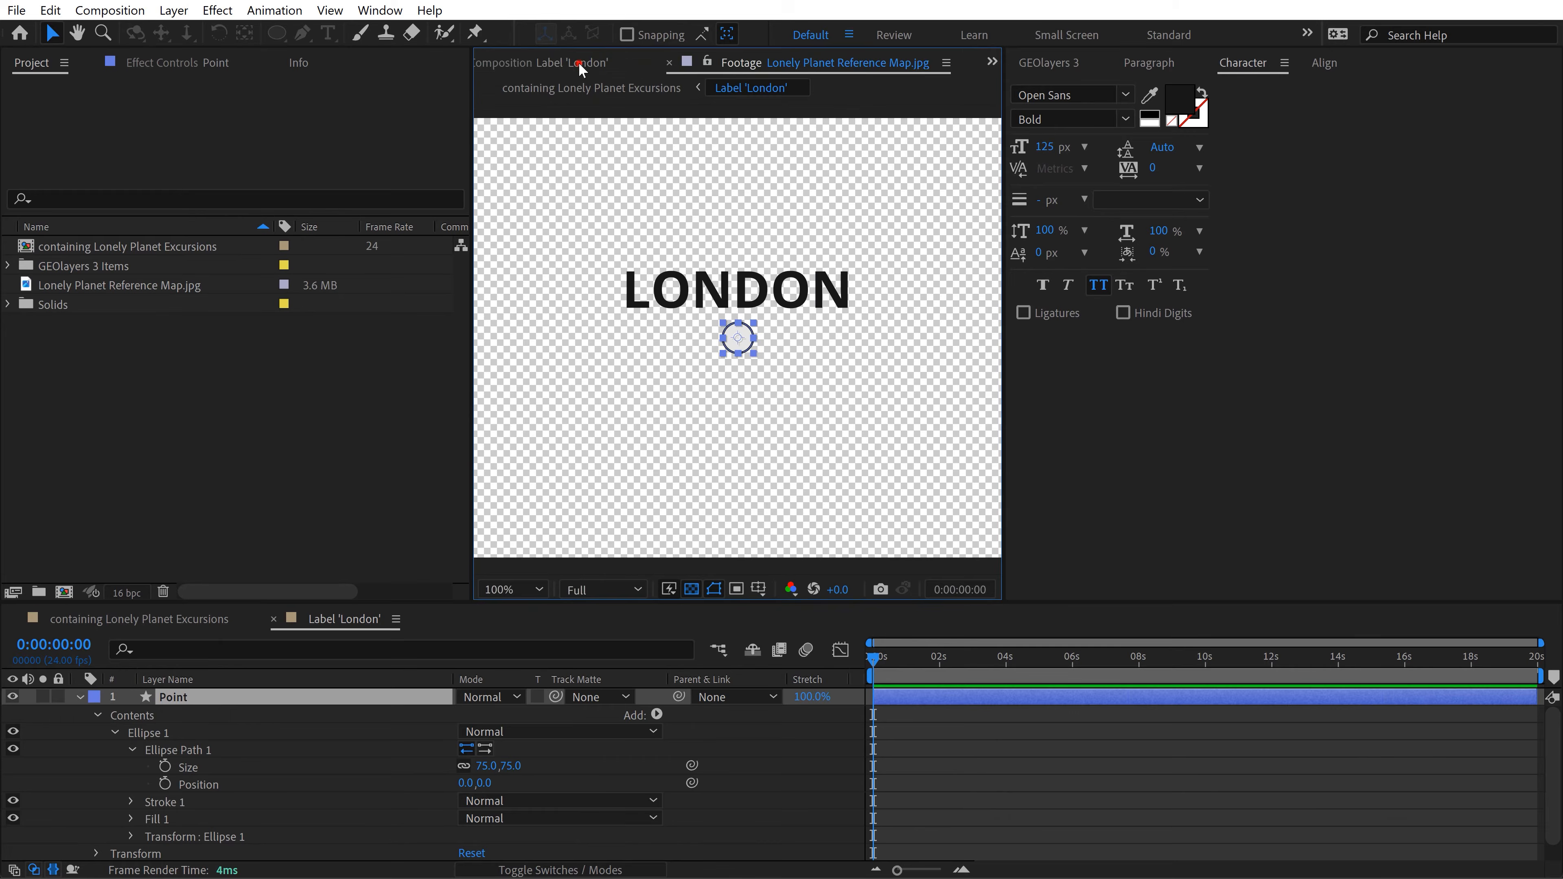
pyautogui.click(835, 35)
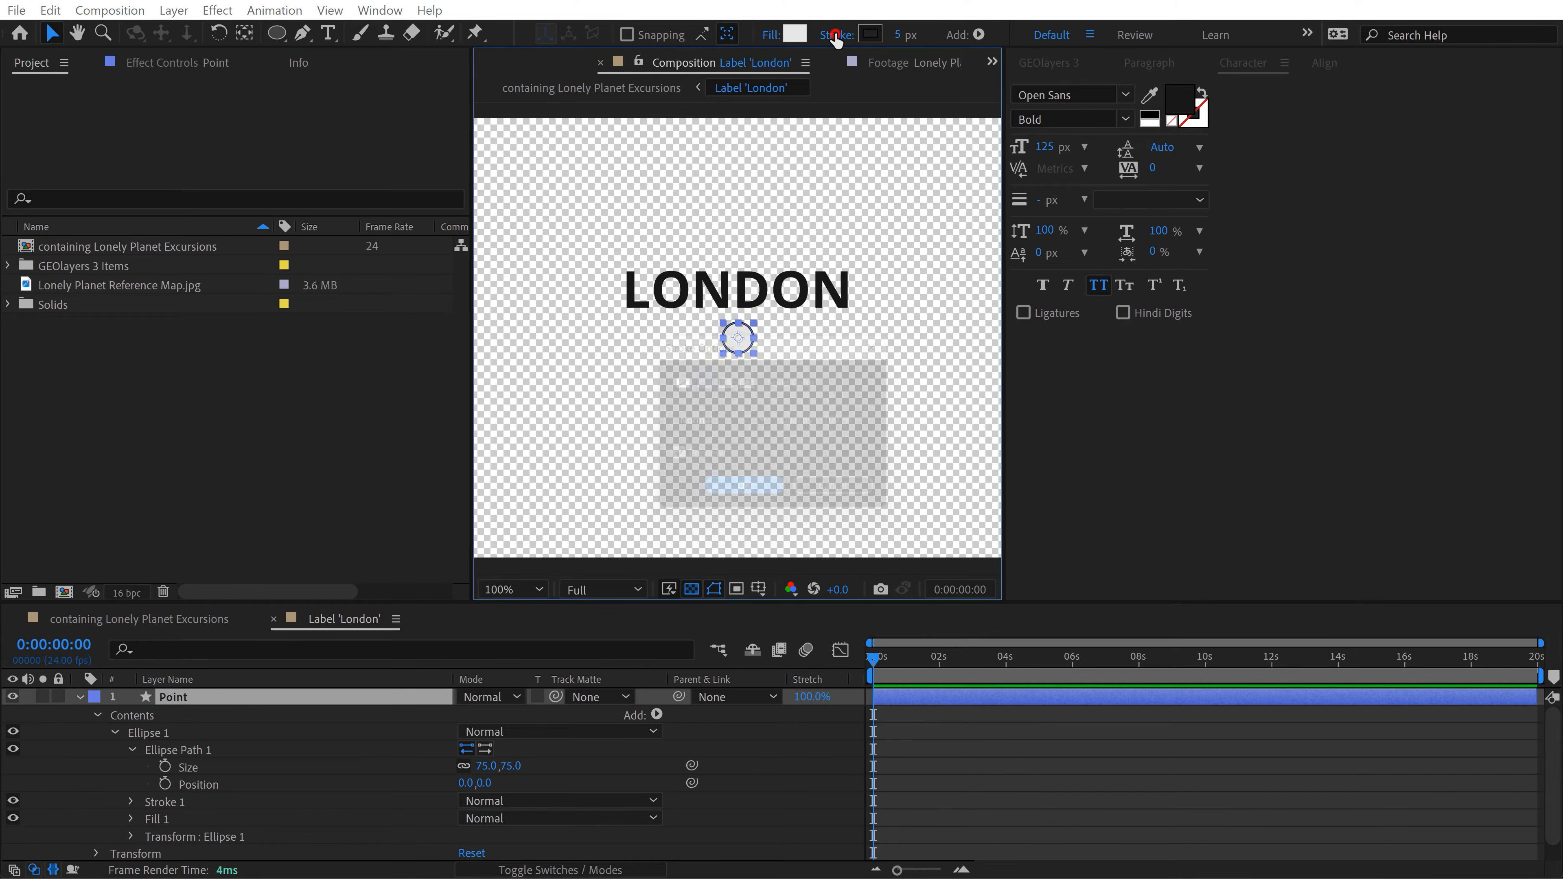
pyautogui.click(748, 498)
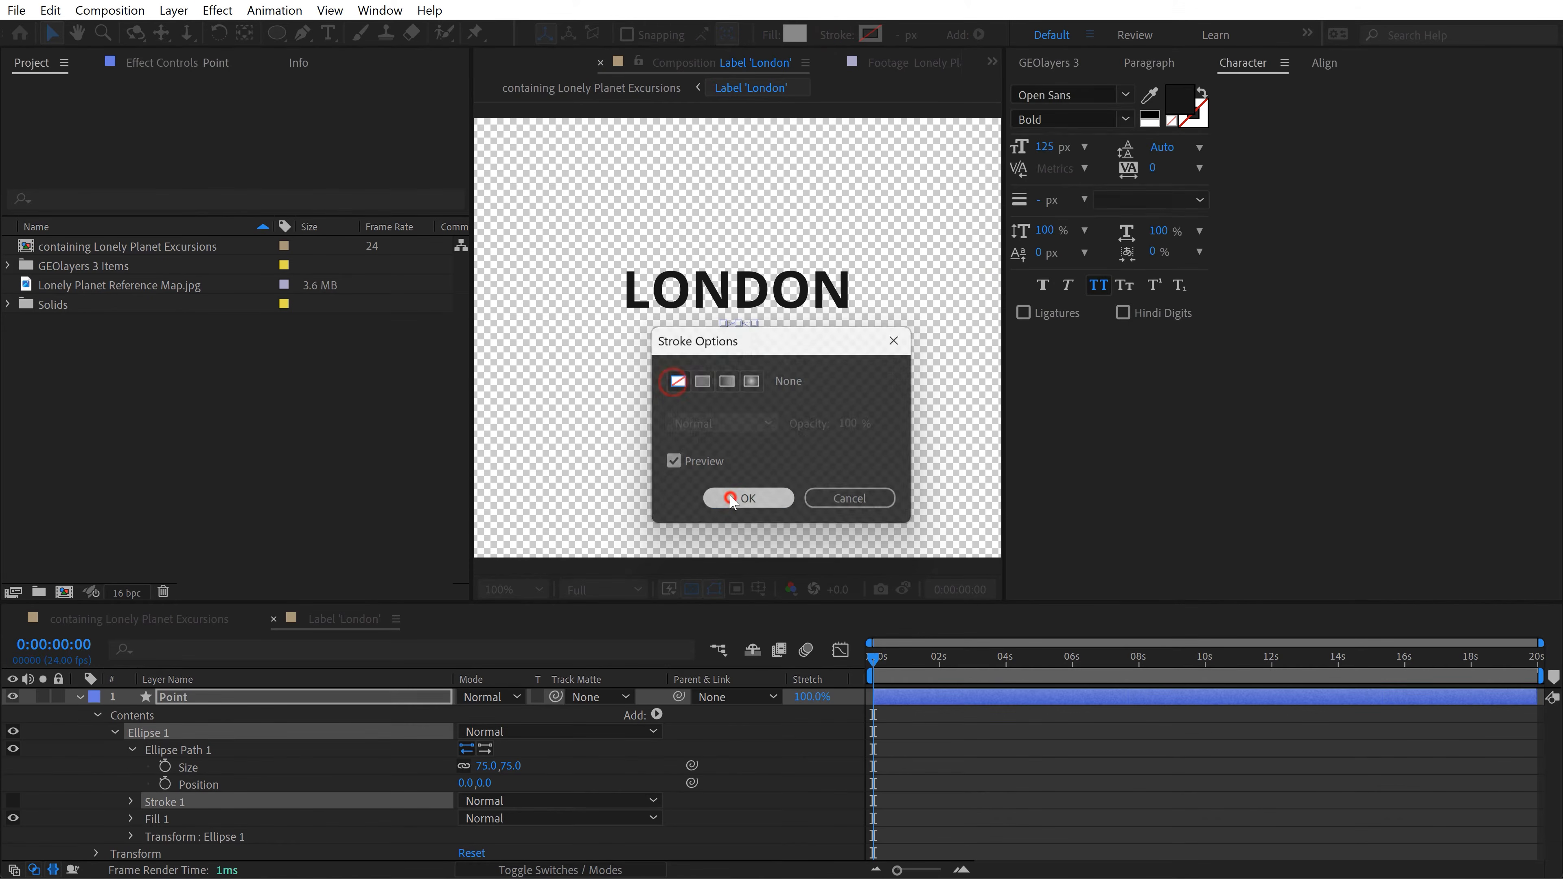
# Step: Set the Point circle's fill colour to 181818 and collapse the layer's properties
pyautogui.click(795, 33)
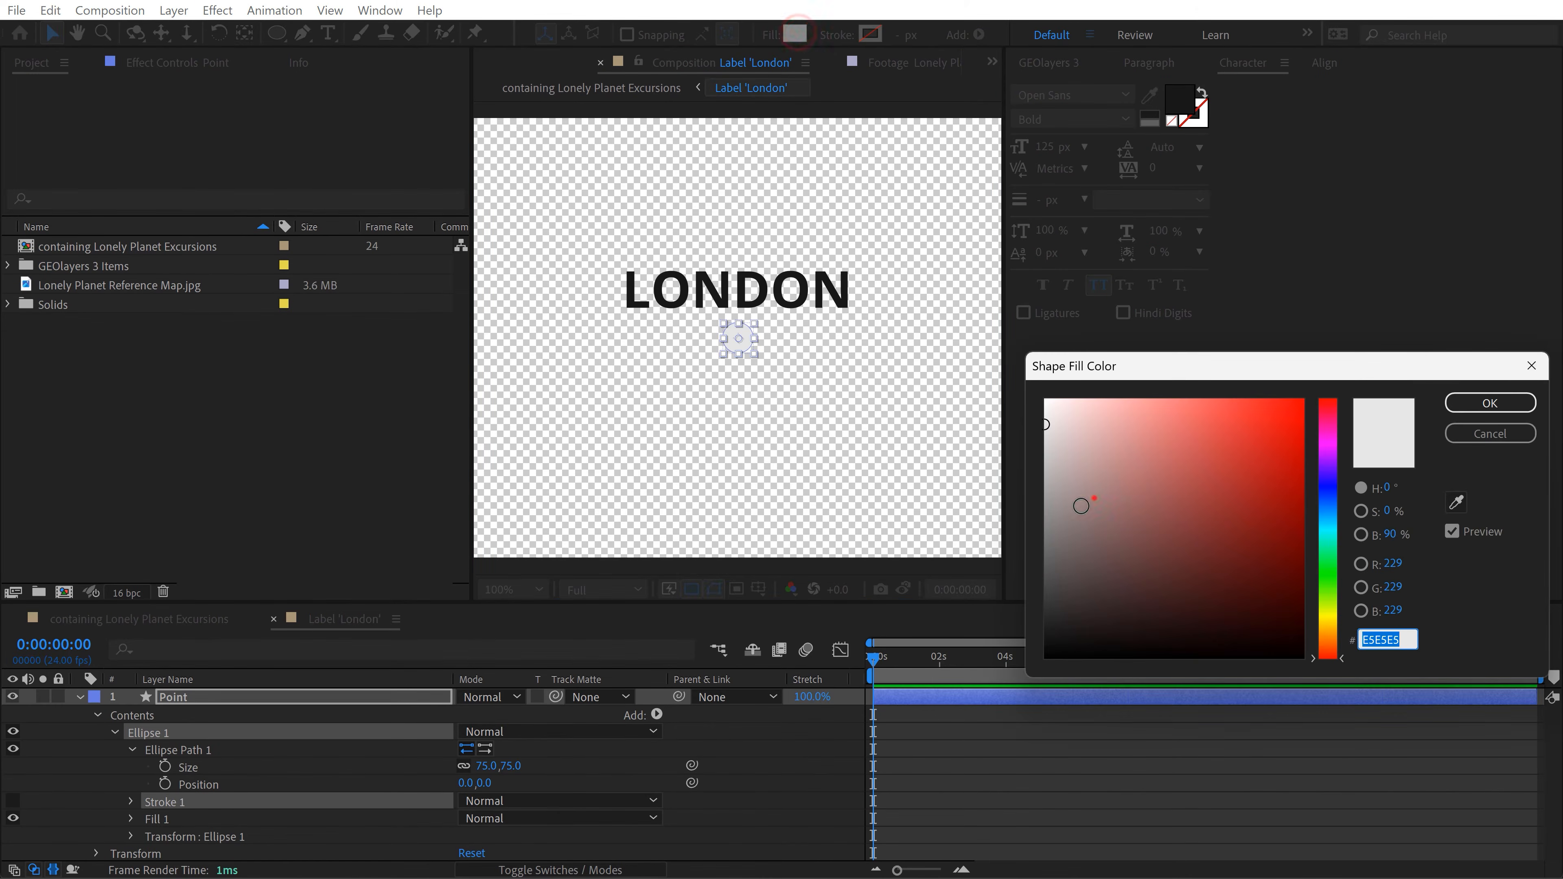
pyautogui.write('181818')
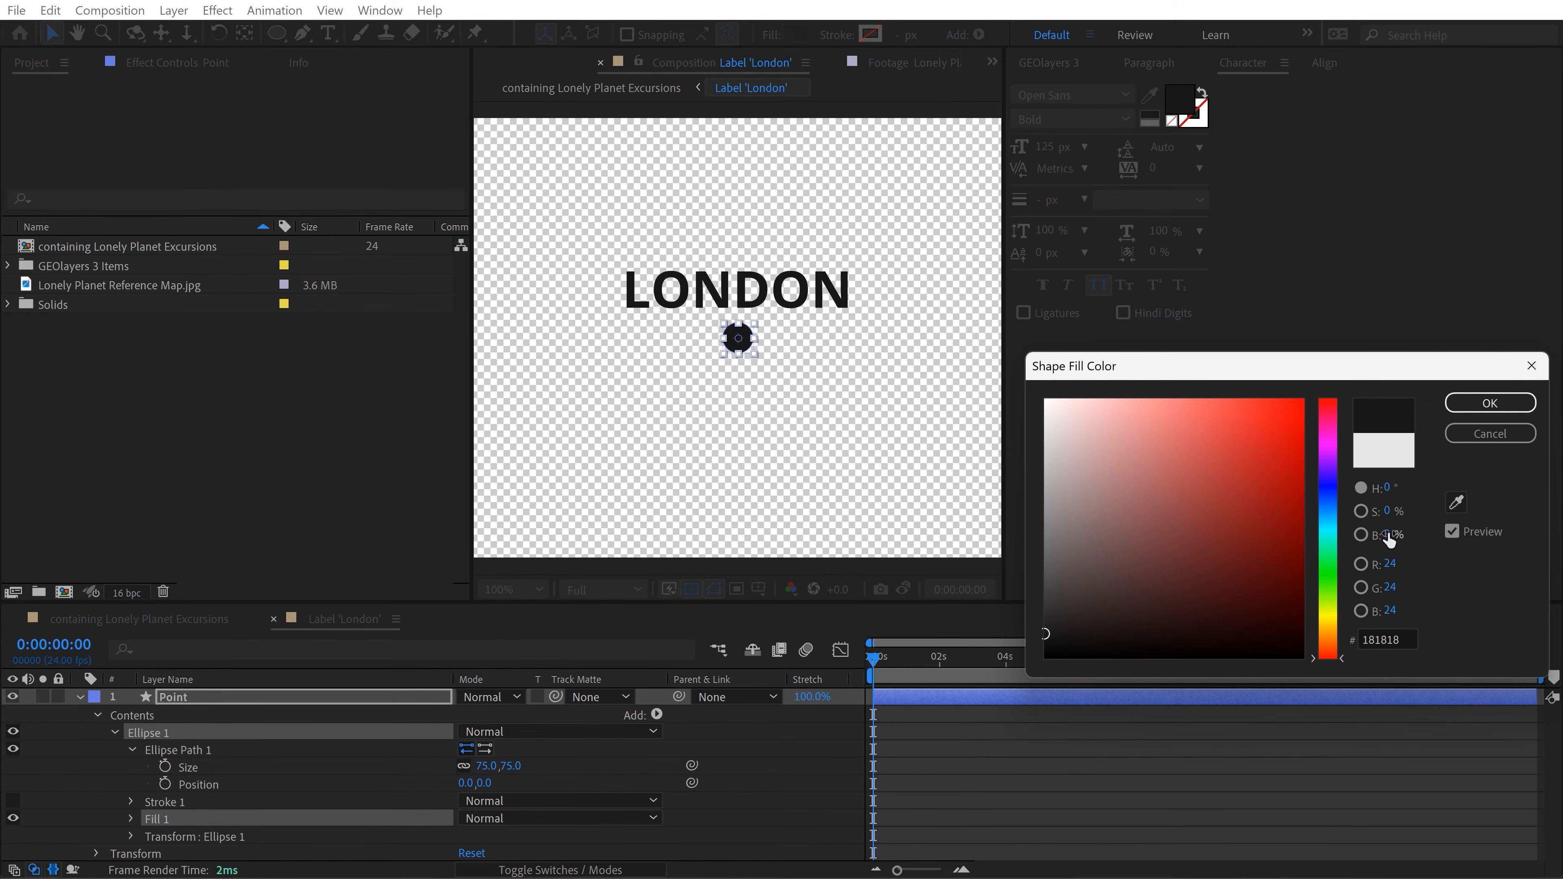
pyautogui.click(1493, 404)
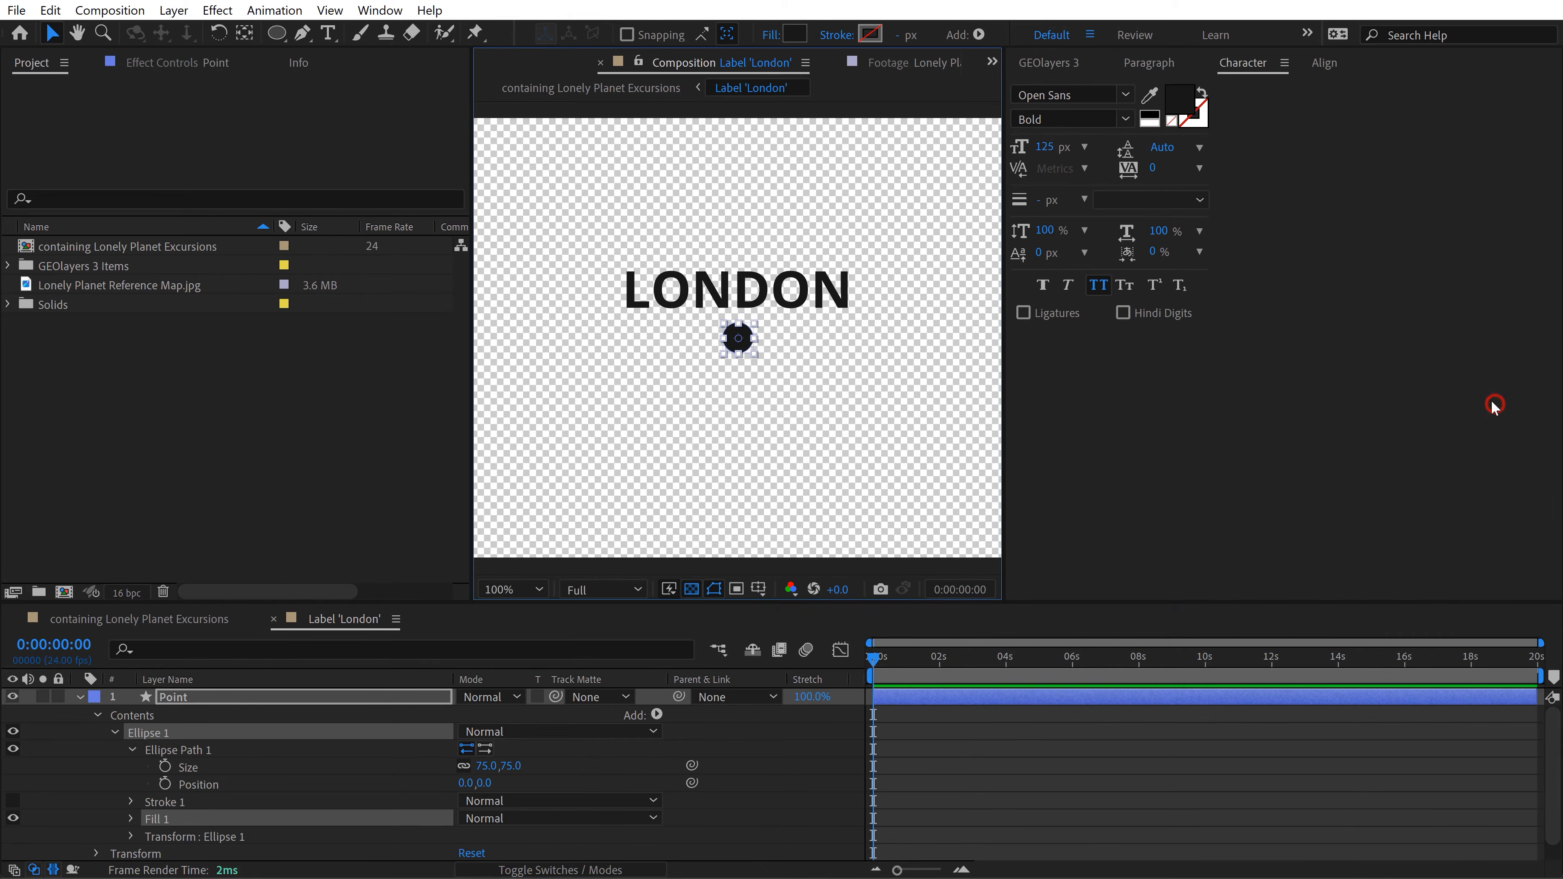
pyautogui.click(77, 697)
pyautogui.click(201, 753)
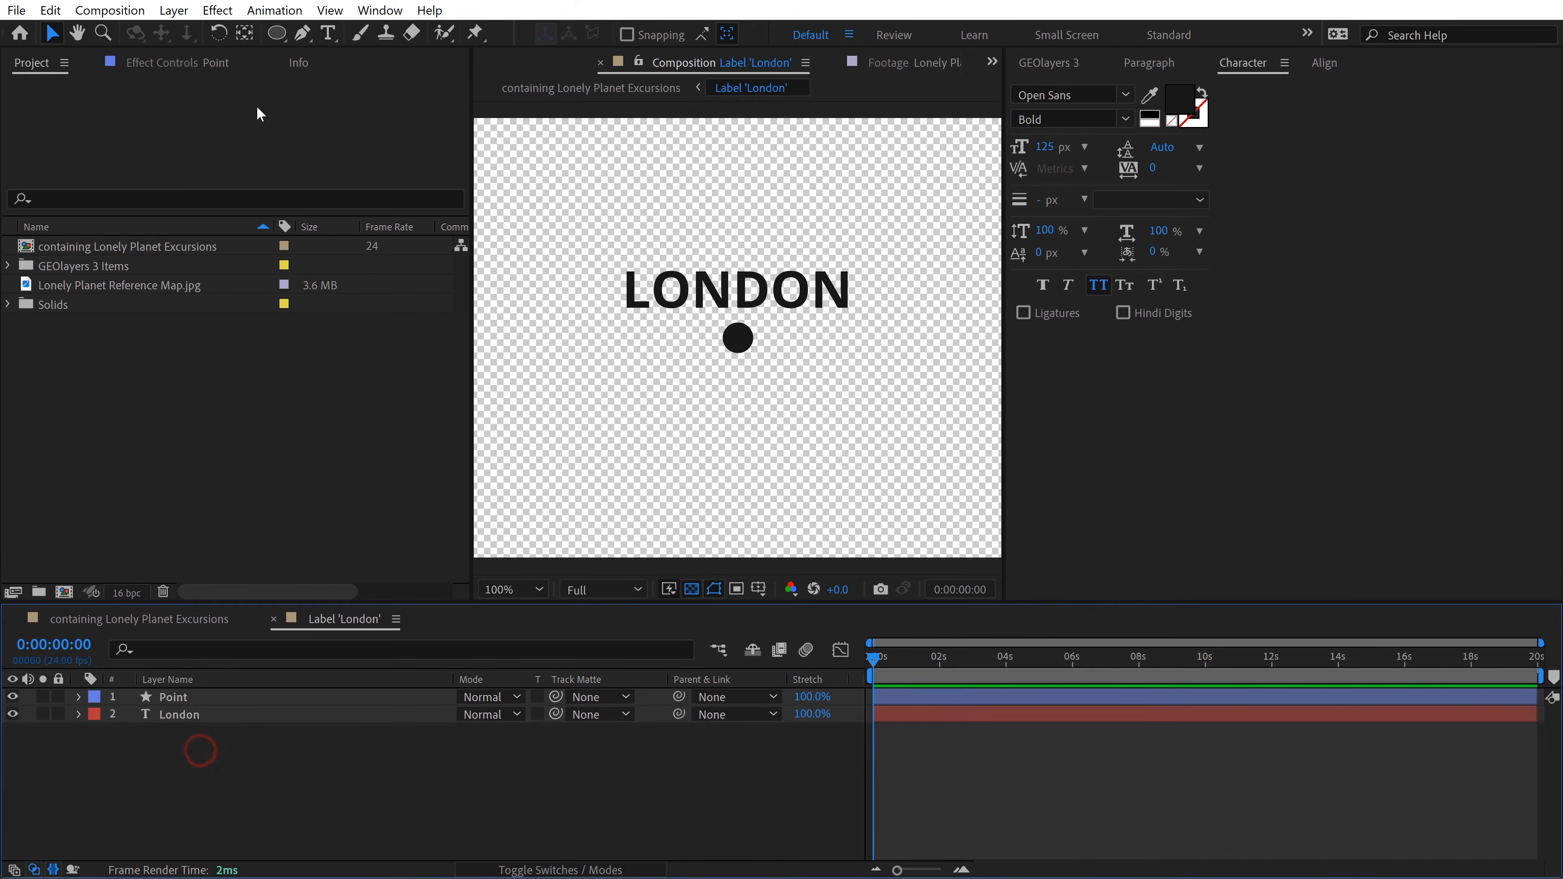
# Step: Add a star shape layer to the Label 'London' composition with a 90% brightness grey fill (E5E5E5)
pyautogui.moveTo(276, 38); pyautogui.dragTo(360, 121)
pyautogui.click(640, 34)
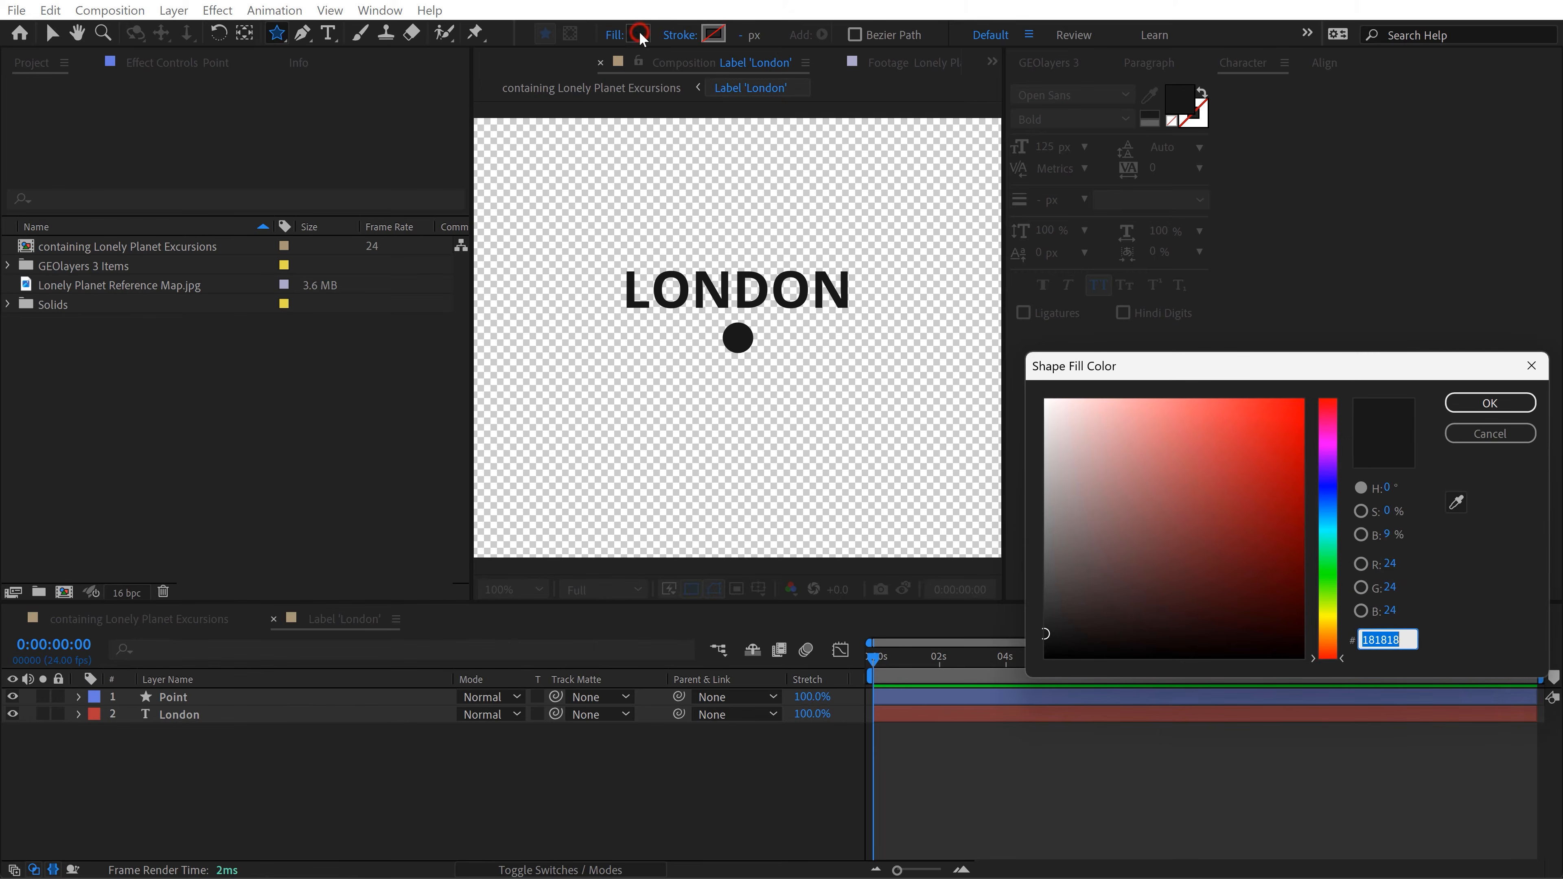
pyautogui.moveTo(1072, 493); pyautogui.dragTo(1049, 470)
pyautogui.click(1389, 534)
pyautogui.write('90')
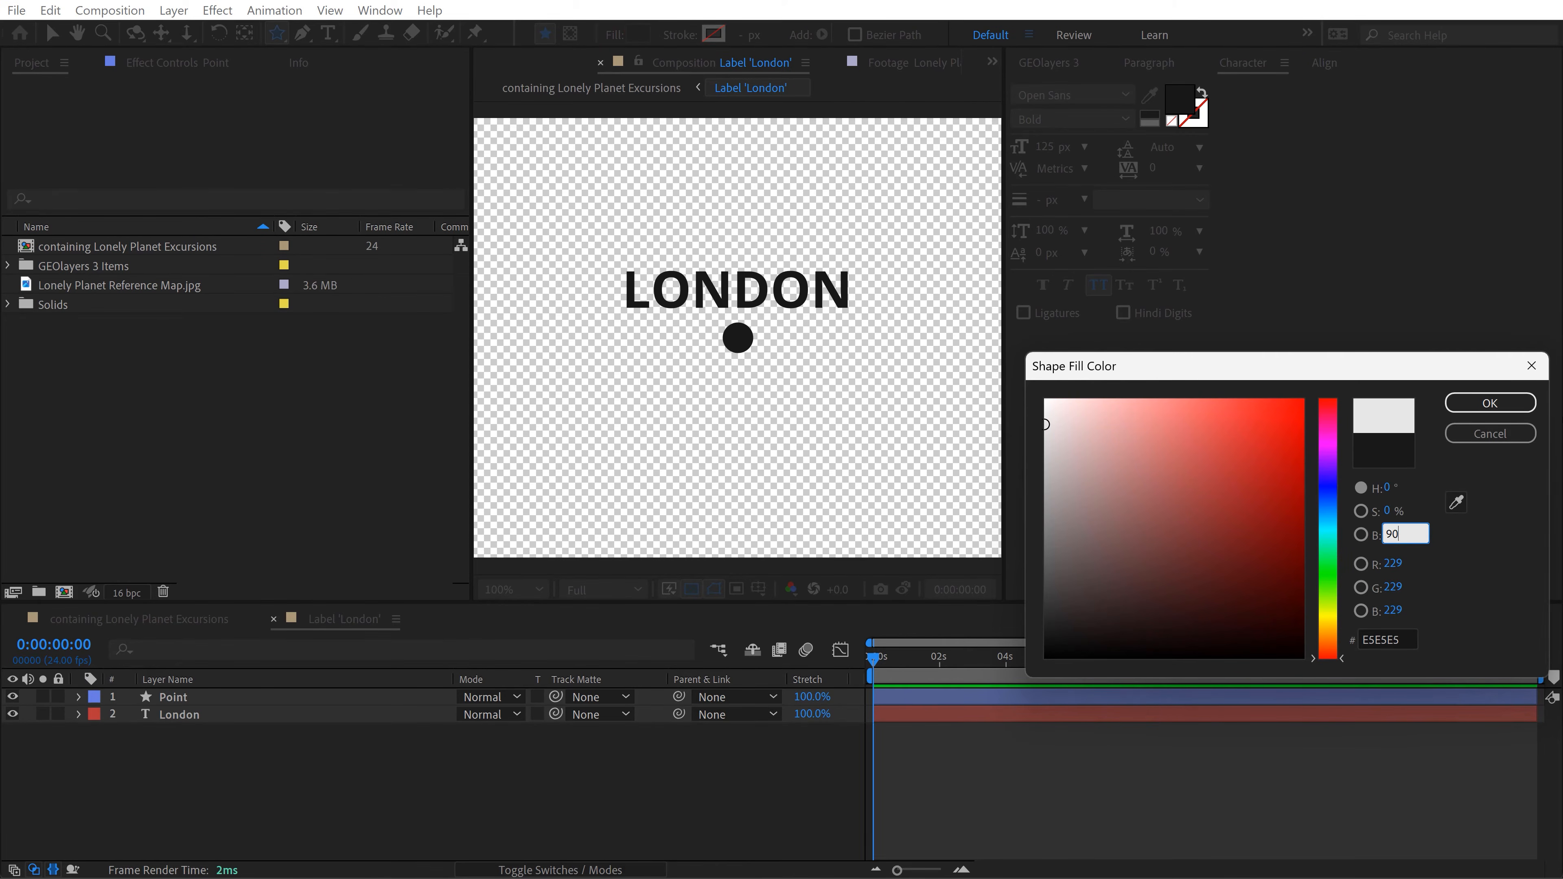
pyautogui.click(1490, 402)
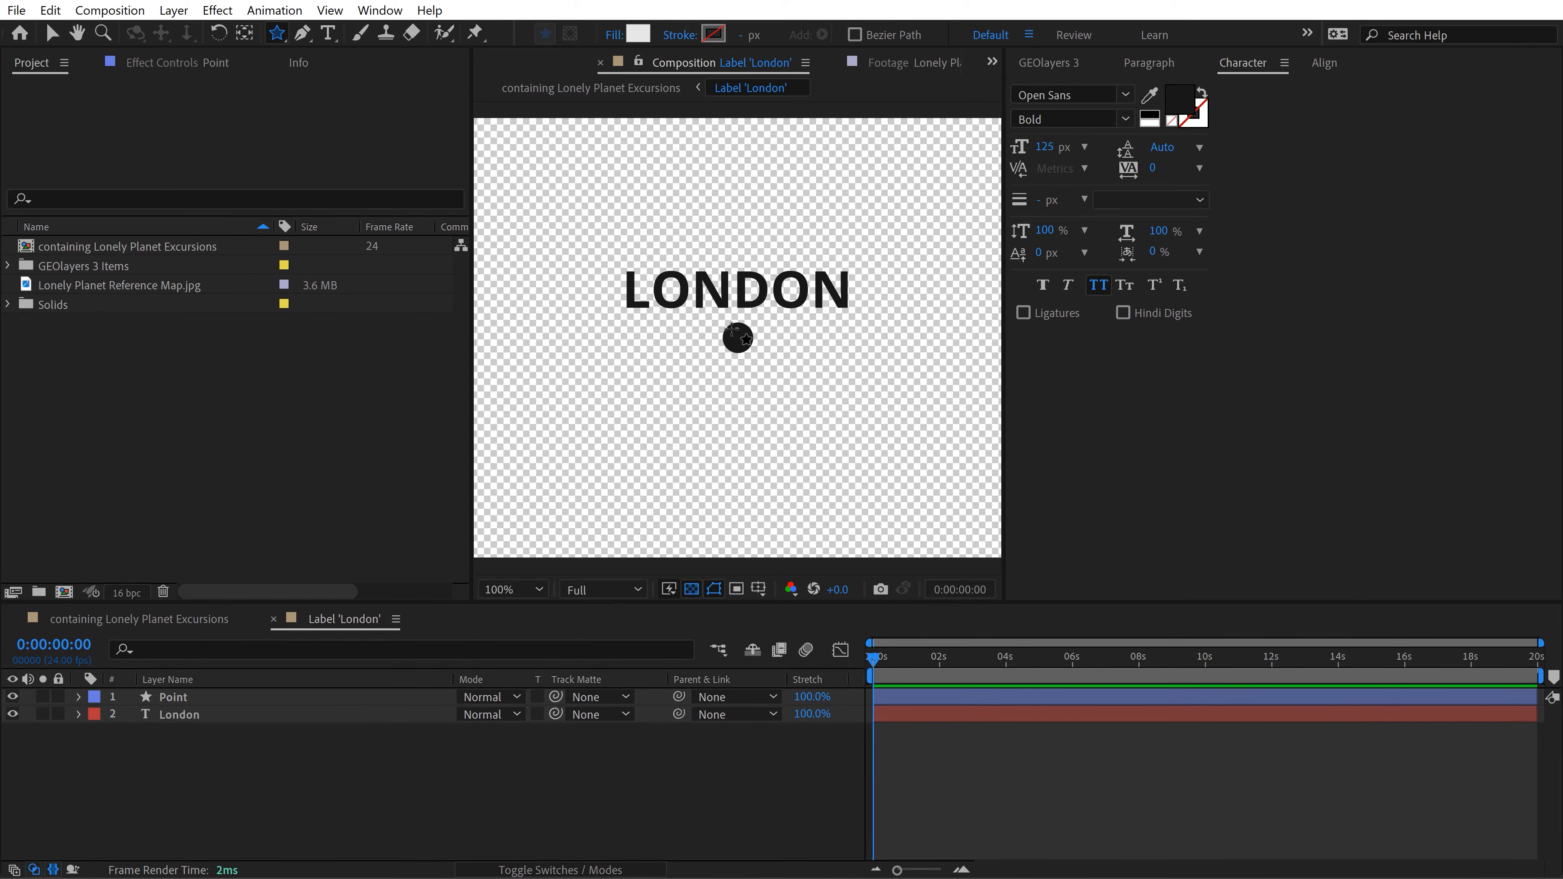
pyautogui.doubleClick(277, 33)
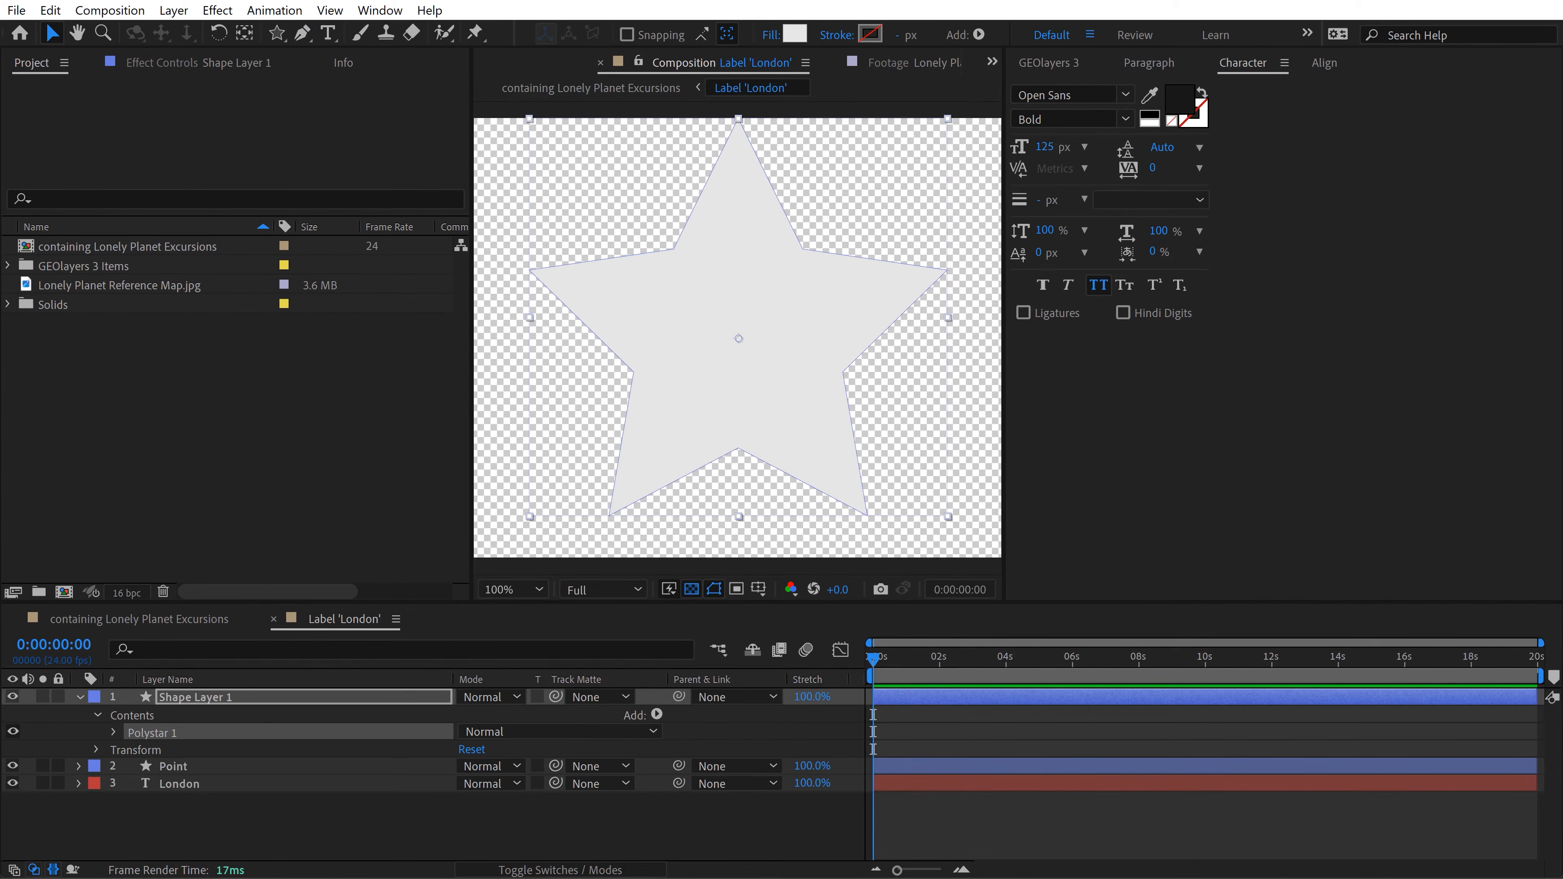
# Step: Rename the new star shape layer as Star
pyautogui.click(215, 813)
pyautogui.click(187, 698)
pyautogui.press('Return')
pyautogui.write('S')
pyautogui.press('Return')
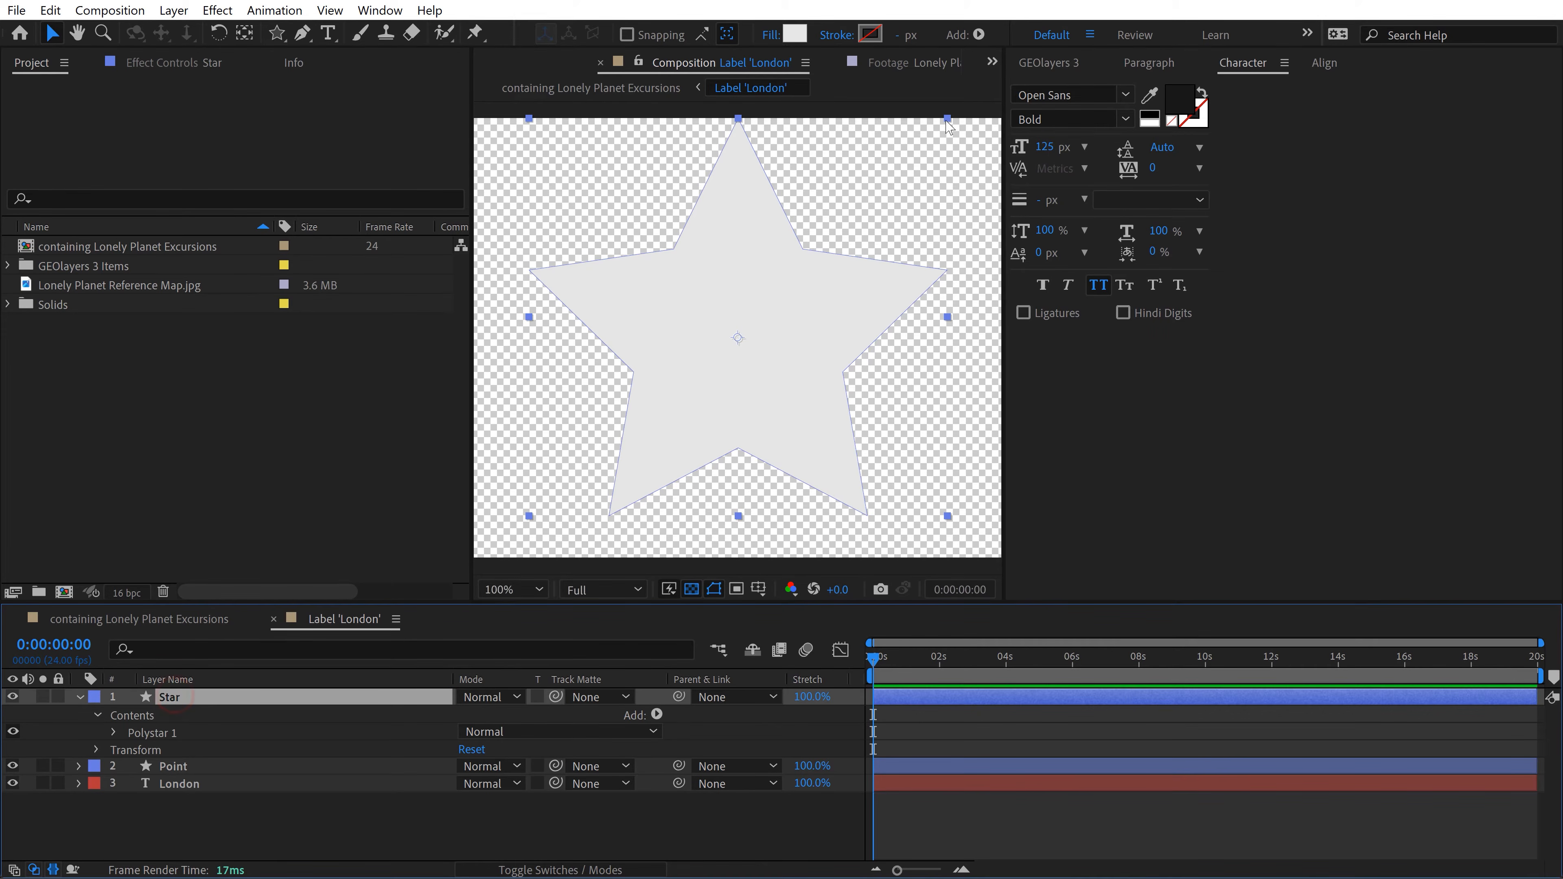
# Step: Scale the Star layer down around its centre until its tips reach the edge of the black circle
pyautogui.moveTo(949, 120); pyautogui.dragTo(762, 321)
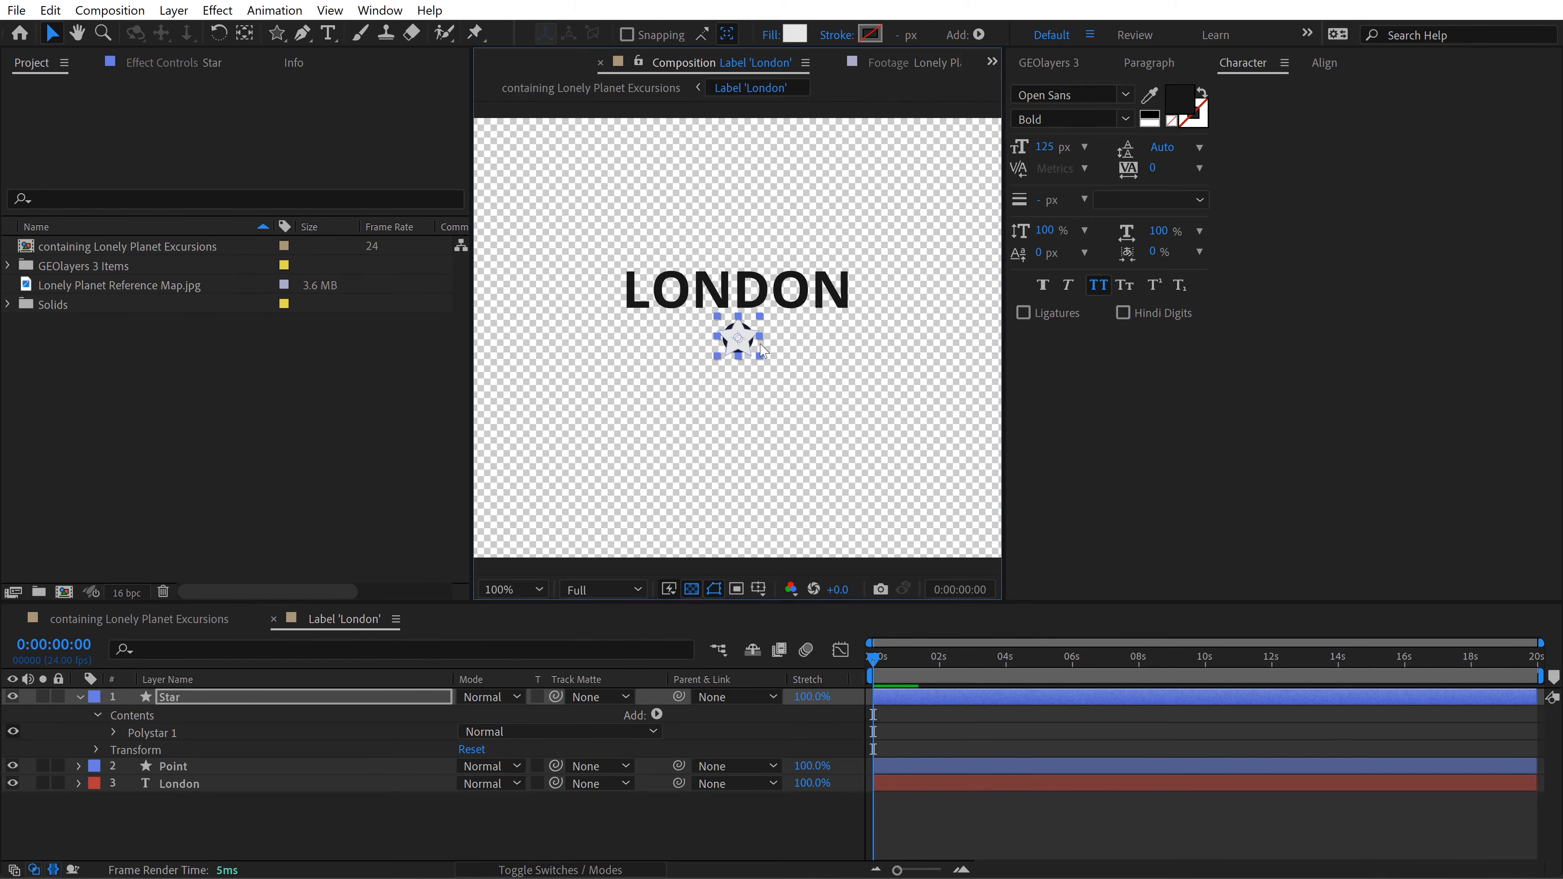
pyautogui.press('.')
pyautogui.press('.')
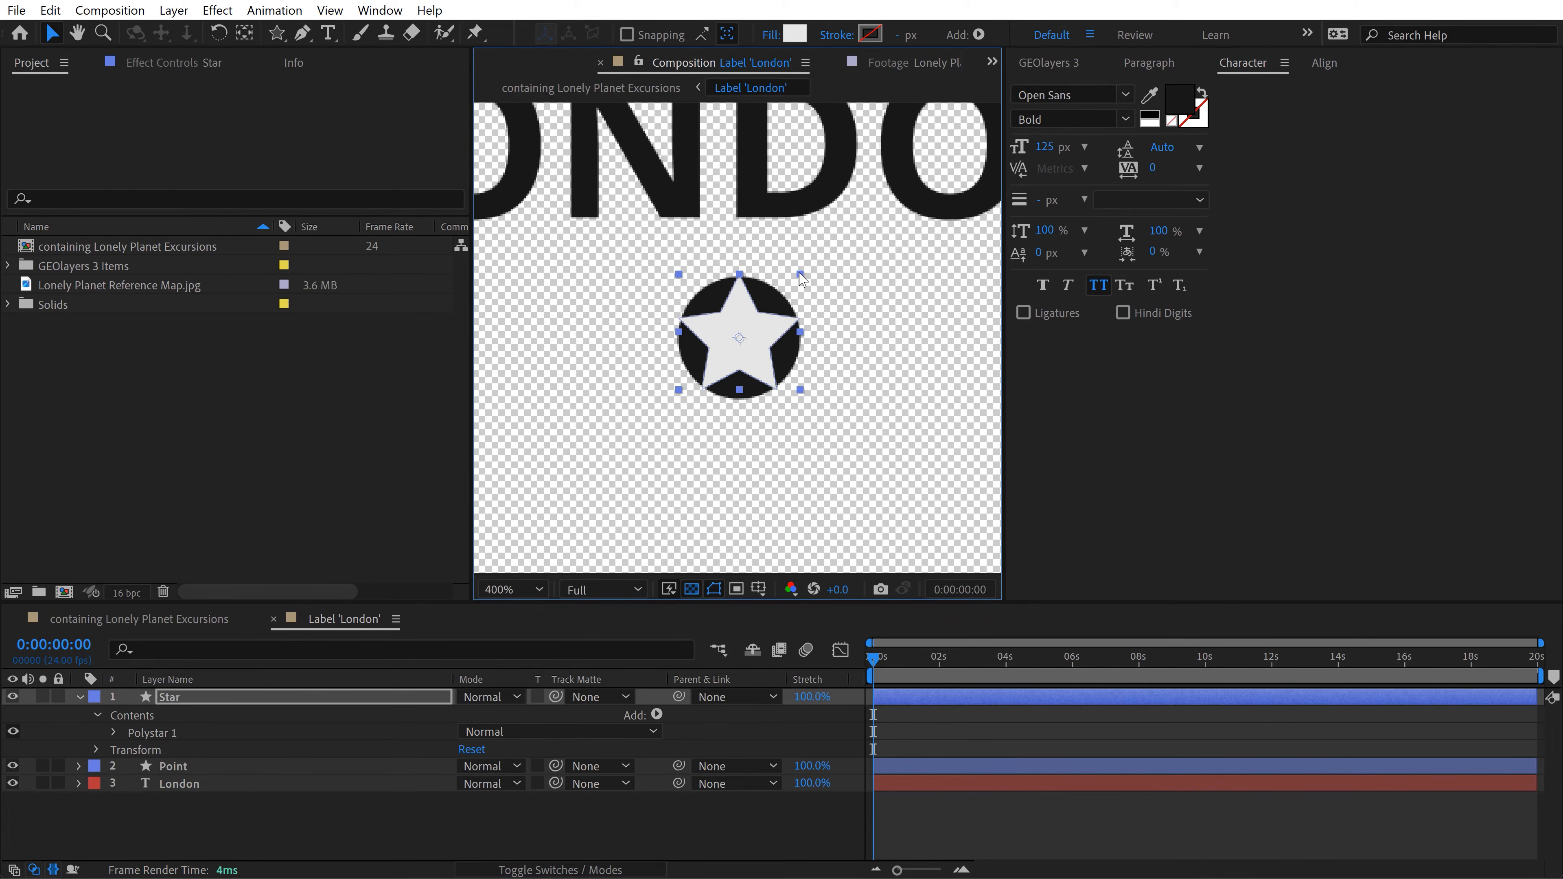
pyautogui.press('.')
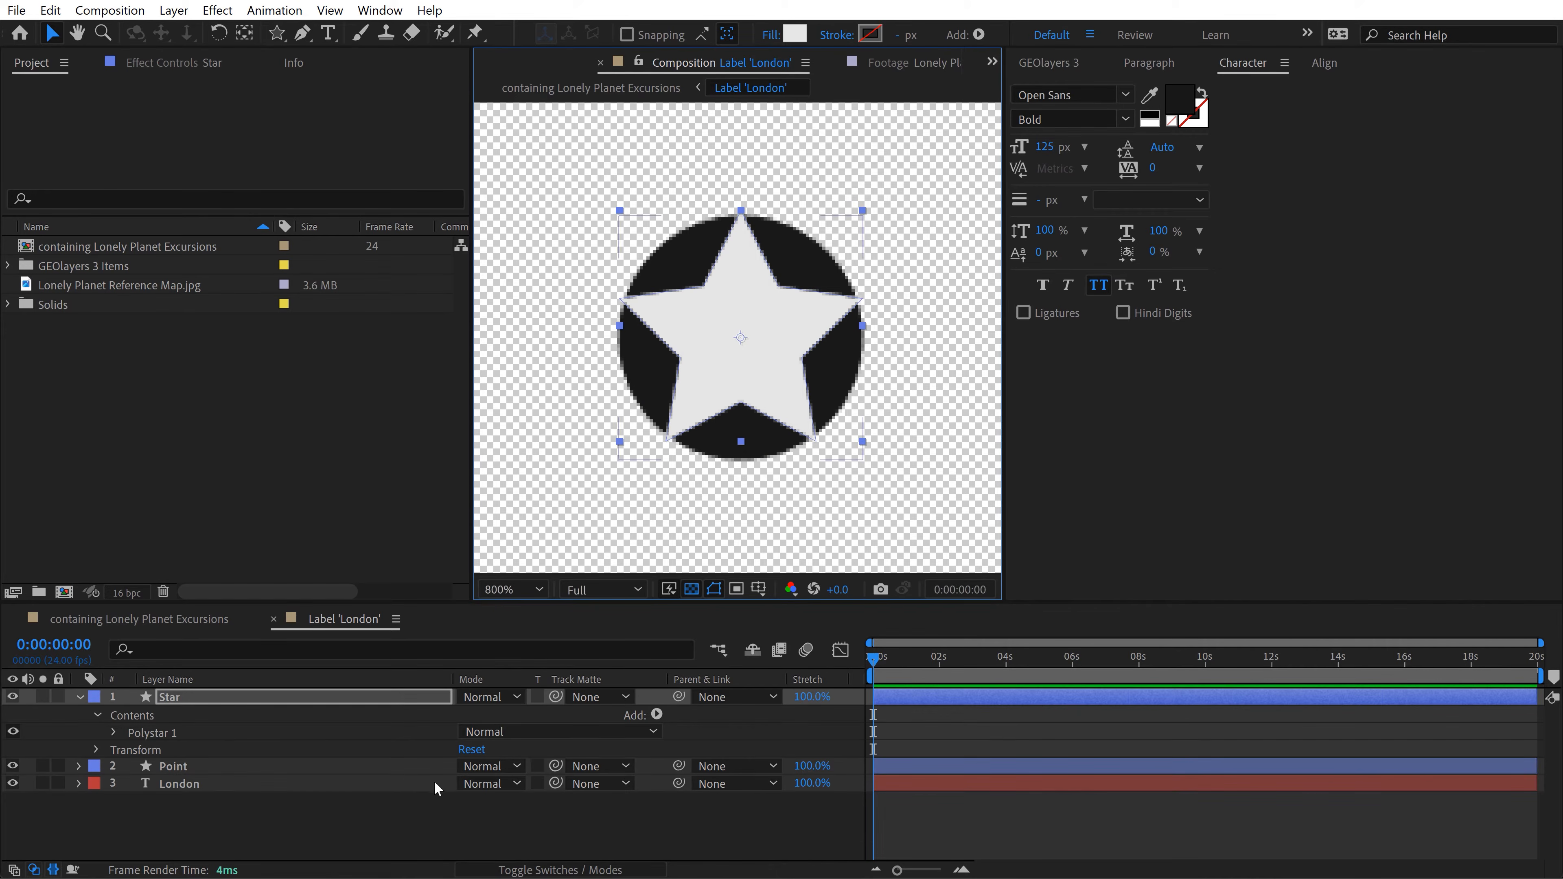
# Step: Use the Point layer as the Star layer's track matte and make Point visible again
pyautogui.moveTo(556, 696); pyautogui.dragTo(177, 767)
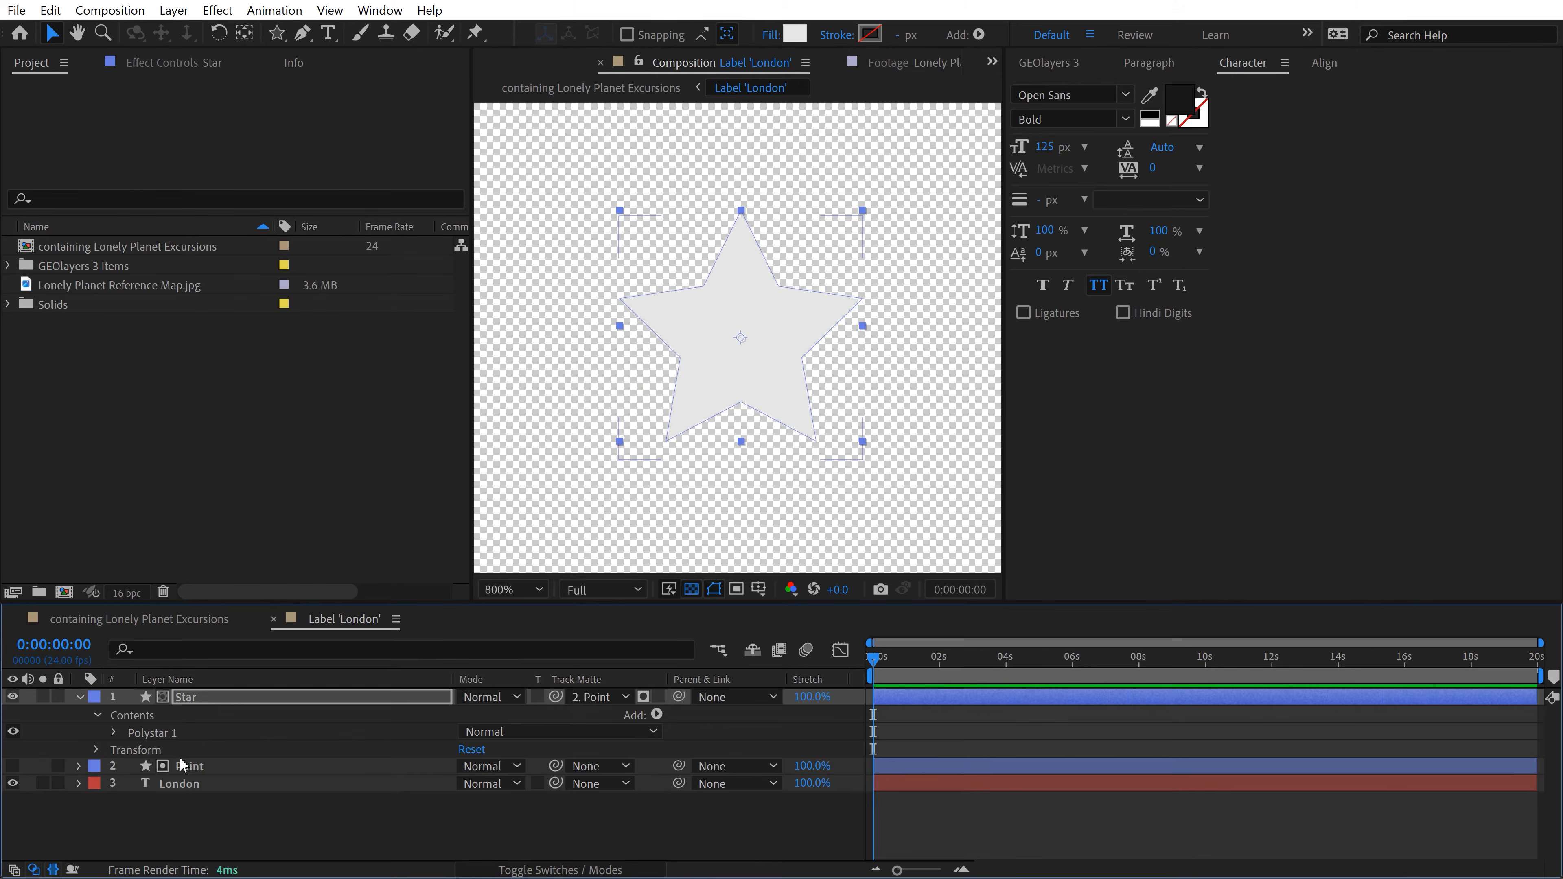
pyautogui.click(187, 767)
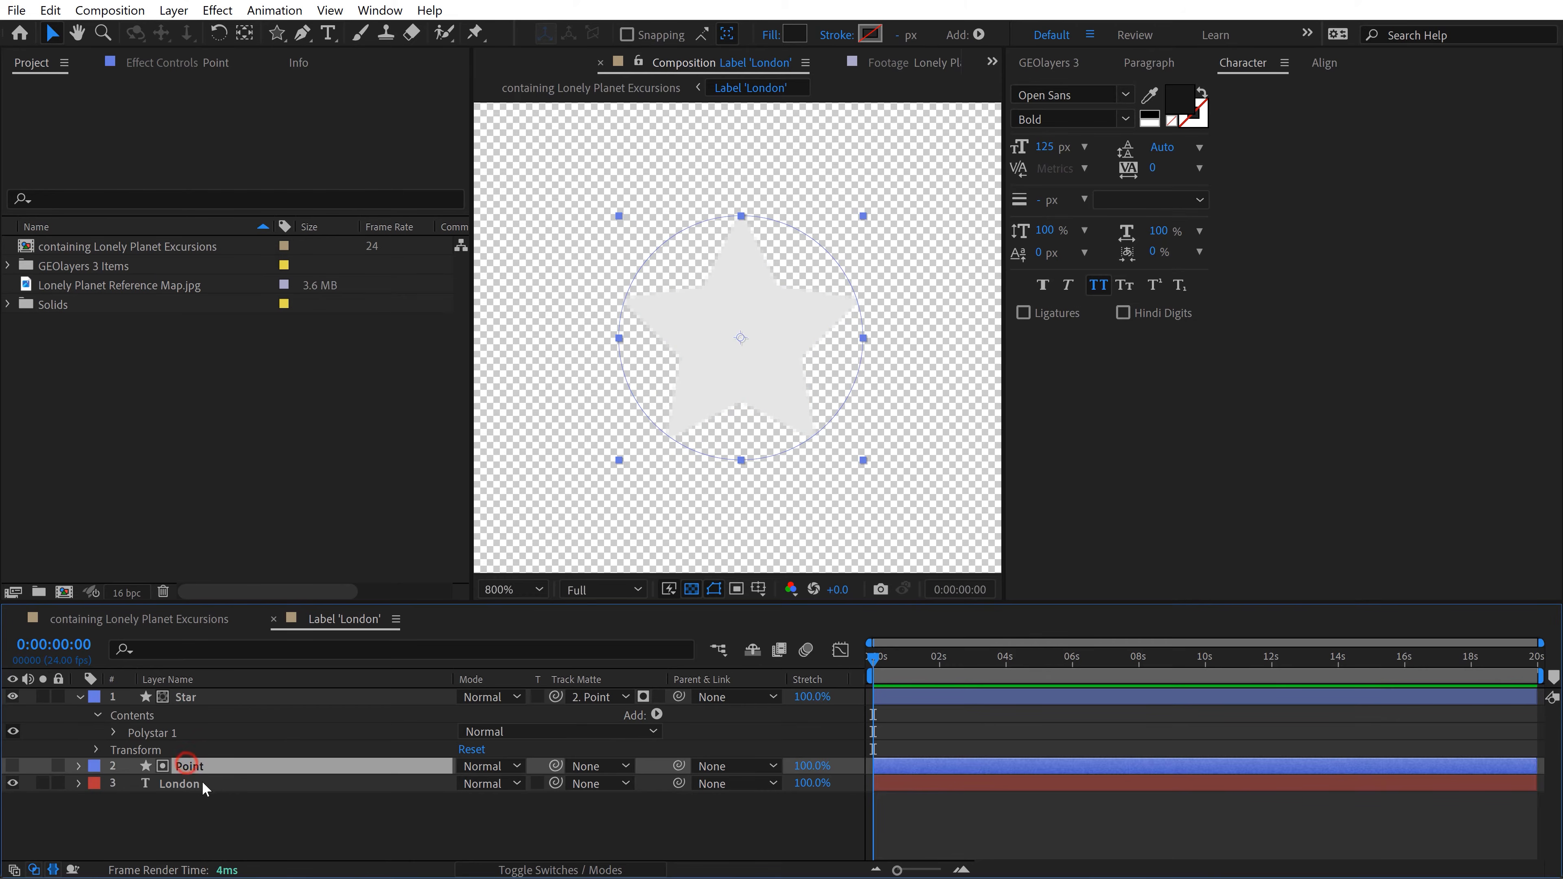
pyautogui.click(12, 765)
pyautogui.click(228, 821)
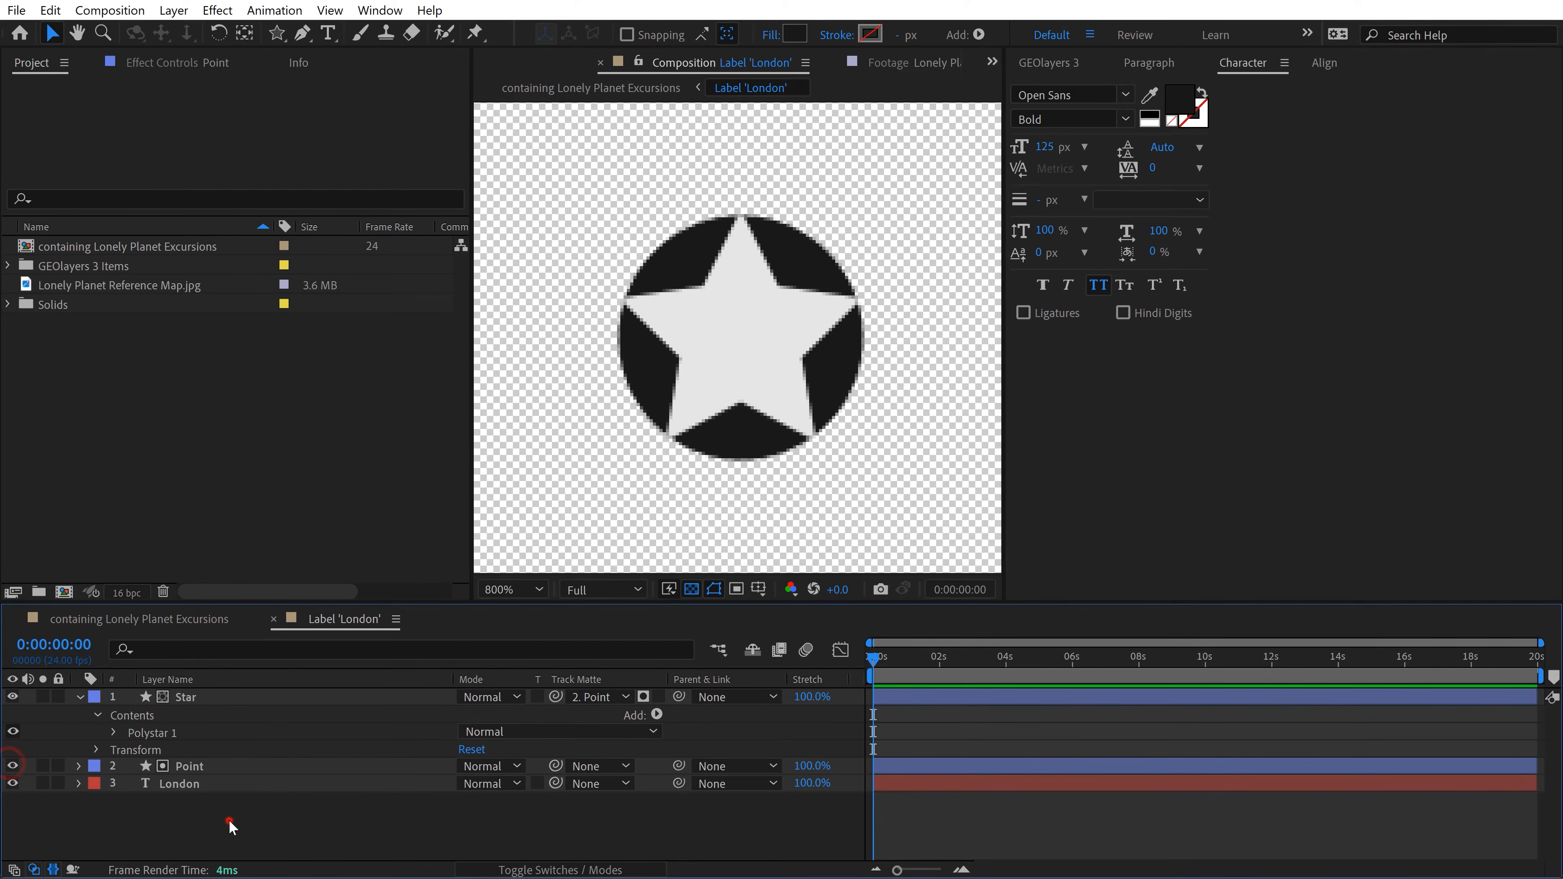
# Step: Reduce the Inner Radius of the Star layer's polystar path to make the star's arms slimmer
pyautogui.press(',')
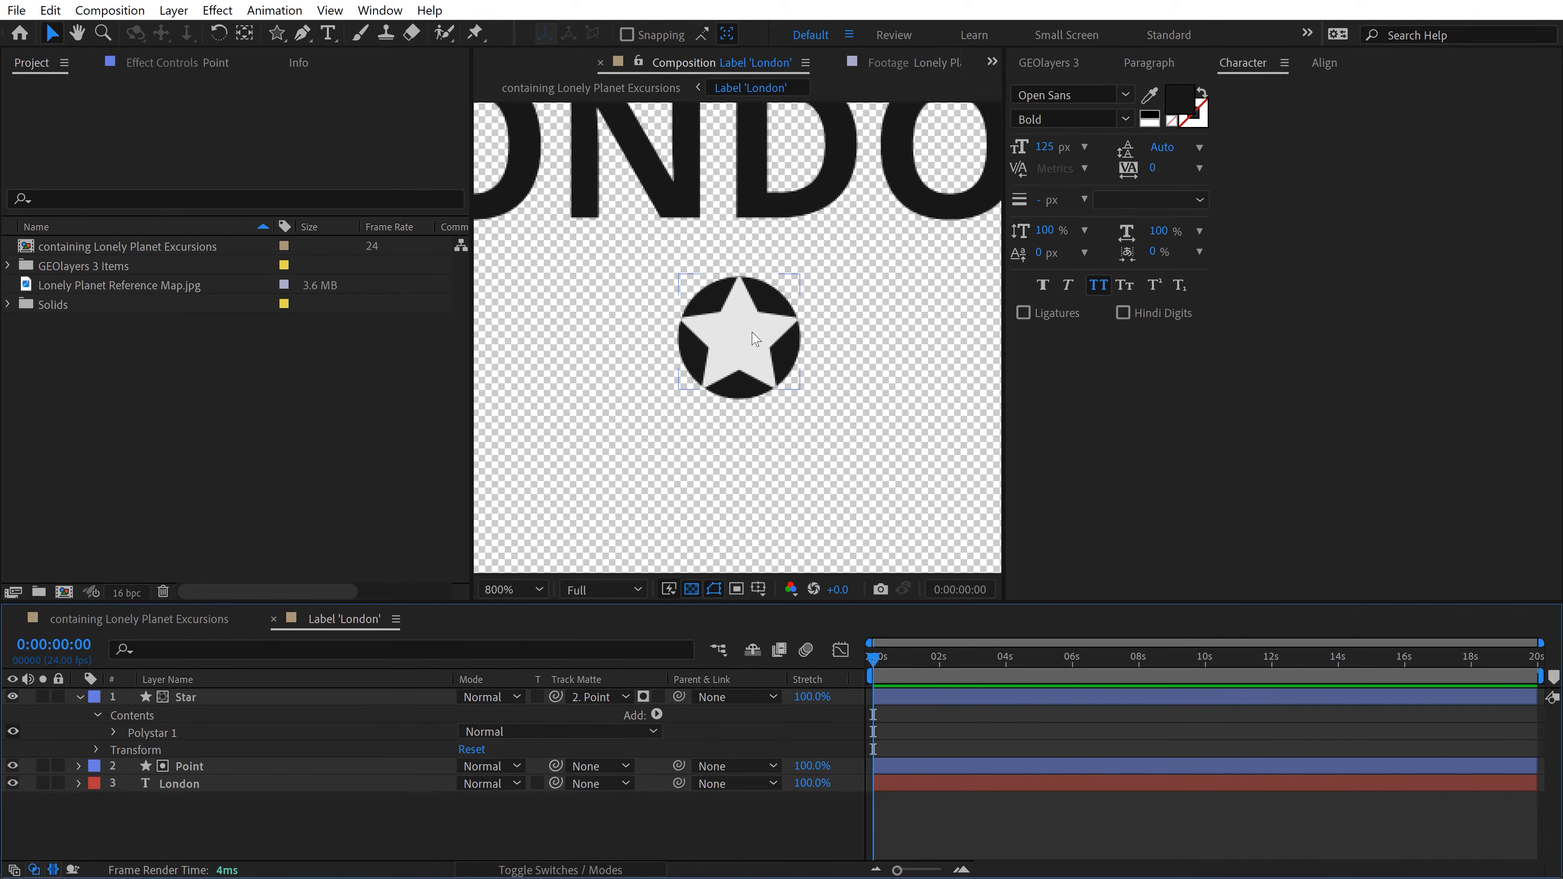
pyautogui.click(114, 732)
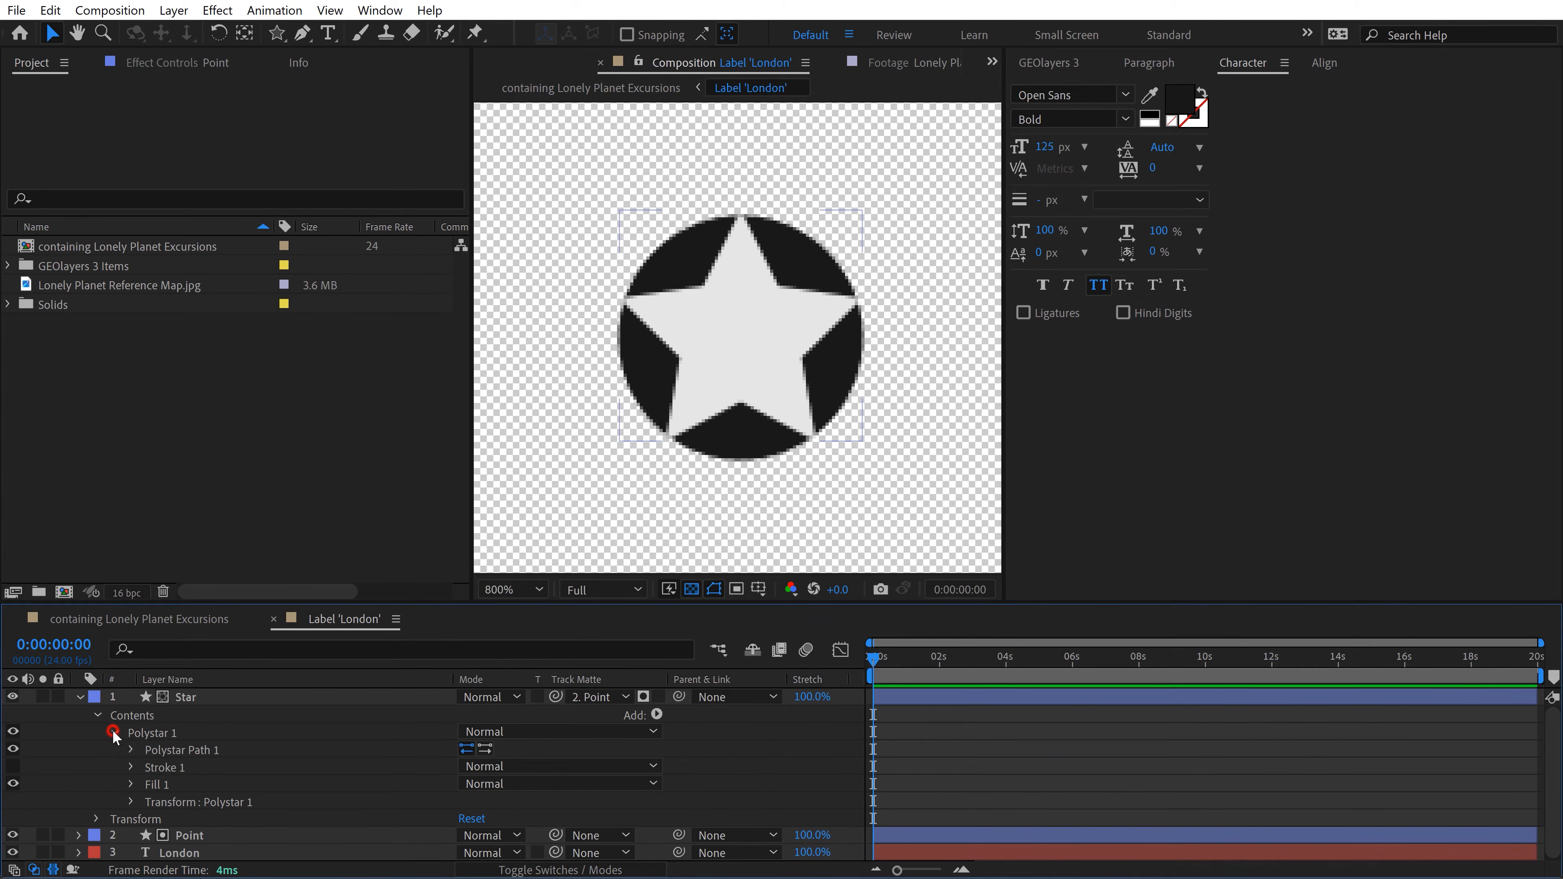
pyautogui.click(132, 750)
pyautogui.scroll(-1, 247, 770)
pyautogui.click(209, 800)
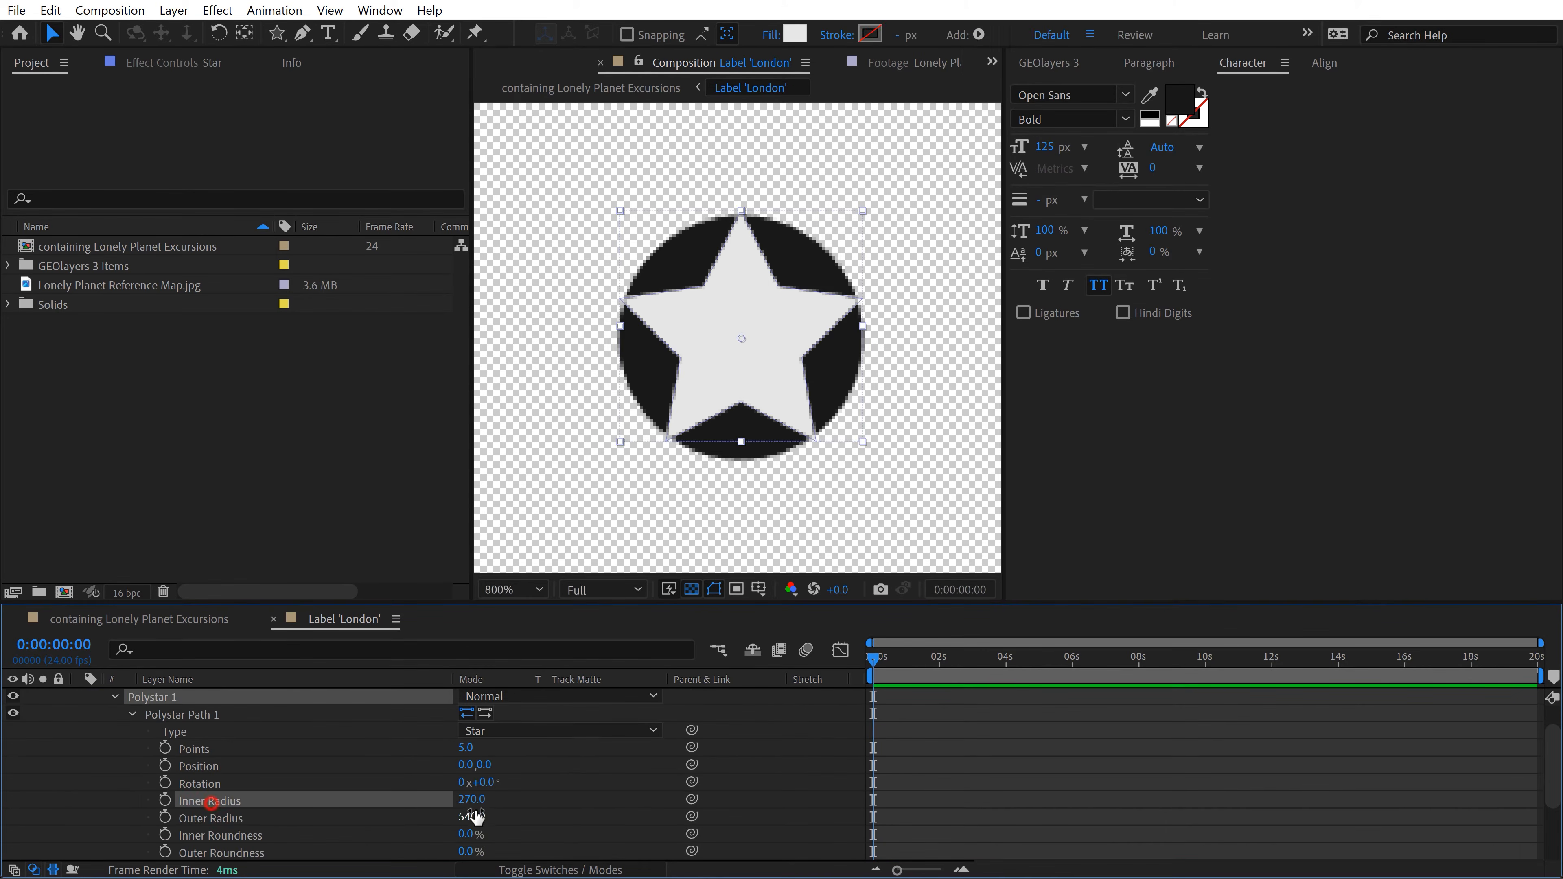
pyautogui.moveTo(473, 799); pyautogui.dragTo(386, 788)
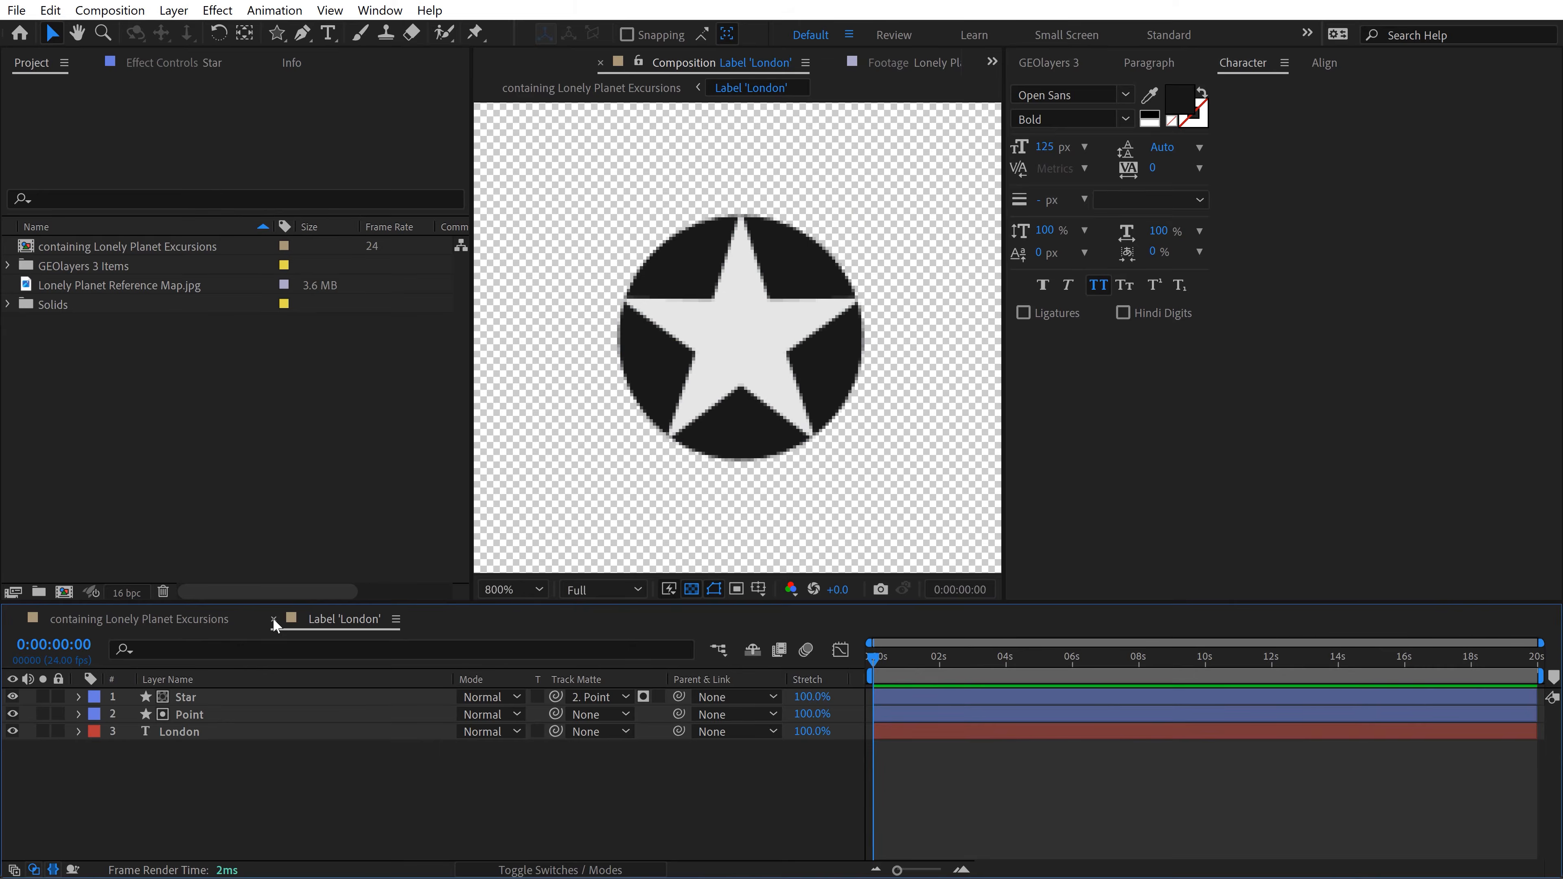
# Step: Close the Label 'London' composition and compare London's label on the main map with the reference map
pyautogui.click(273, 619)
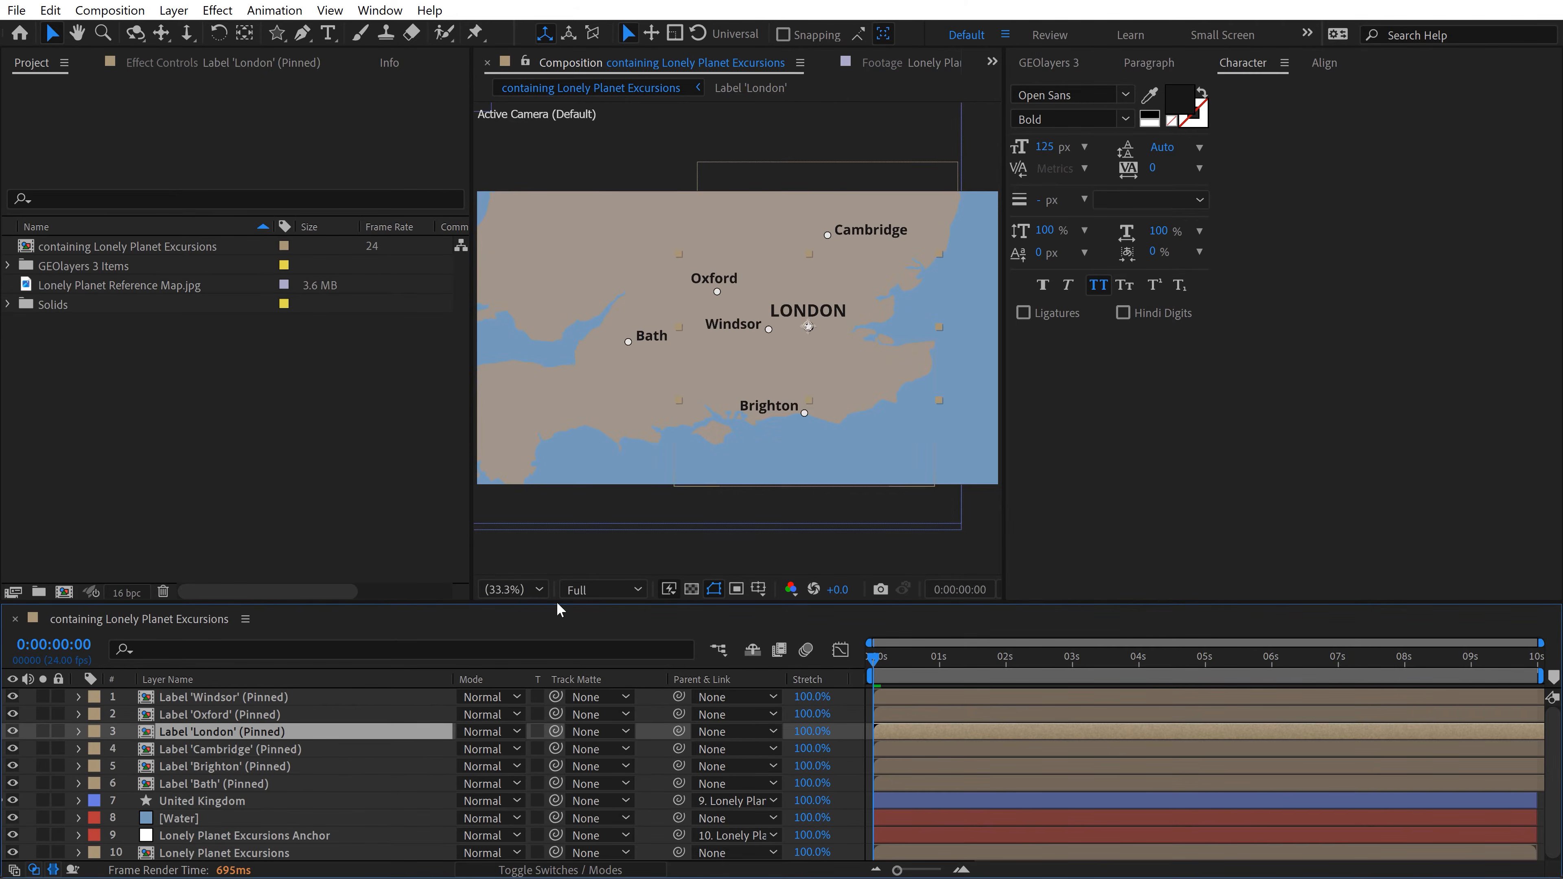
pyautogui.scroll(2, 738, 336)
pyautogui.scroll(-1, 878, 333)
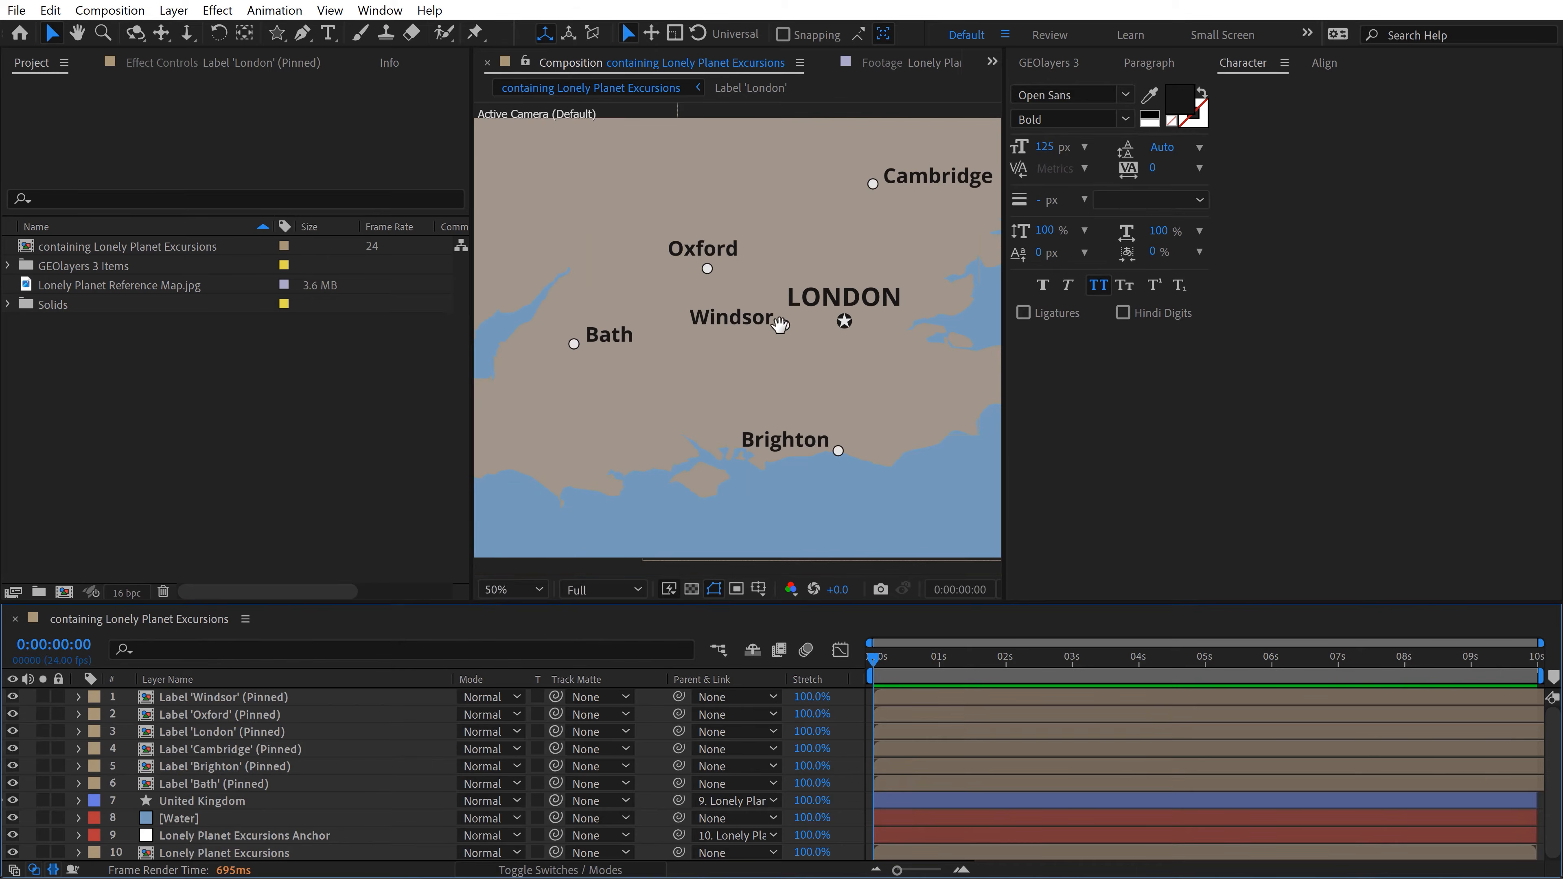
pyautogui.press('h')
pyautogui.moveTo(779, 327); pyautogui.dragTo(734, 359)
pyautogui.press('v')
pyautogui.click(910, 62)
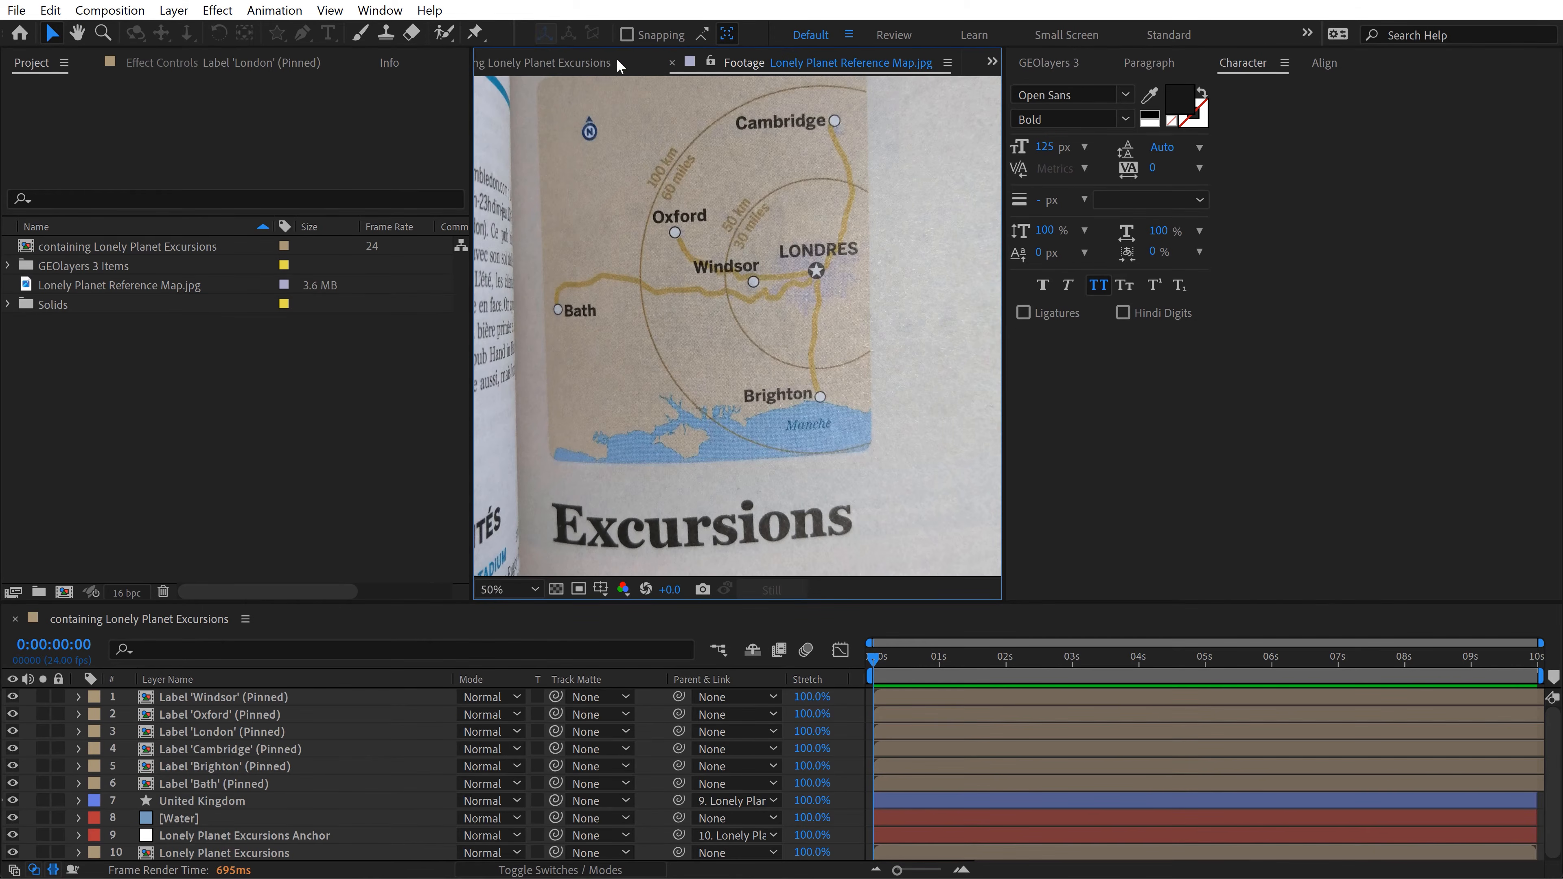
pyautogui.click(618, 64)
# Step: Reopen the Label 'London' composition and set the London text size to 105 px
pyautogui.click(213, 731)
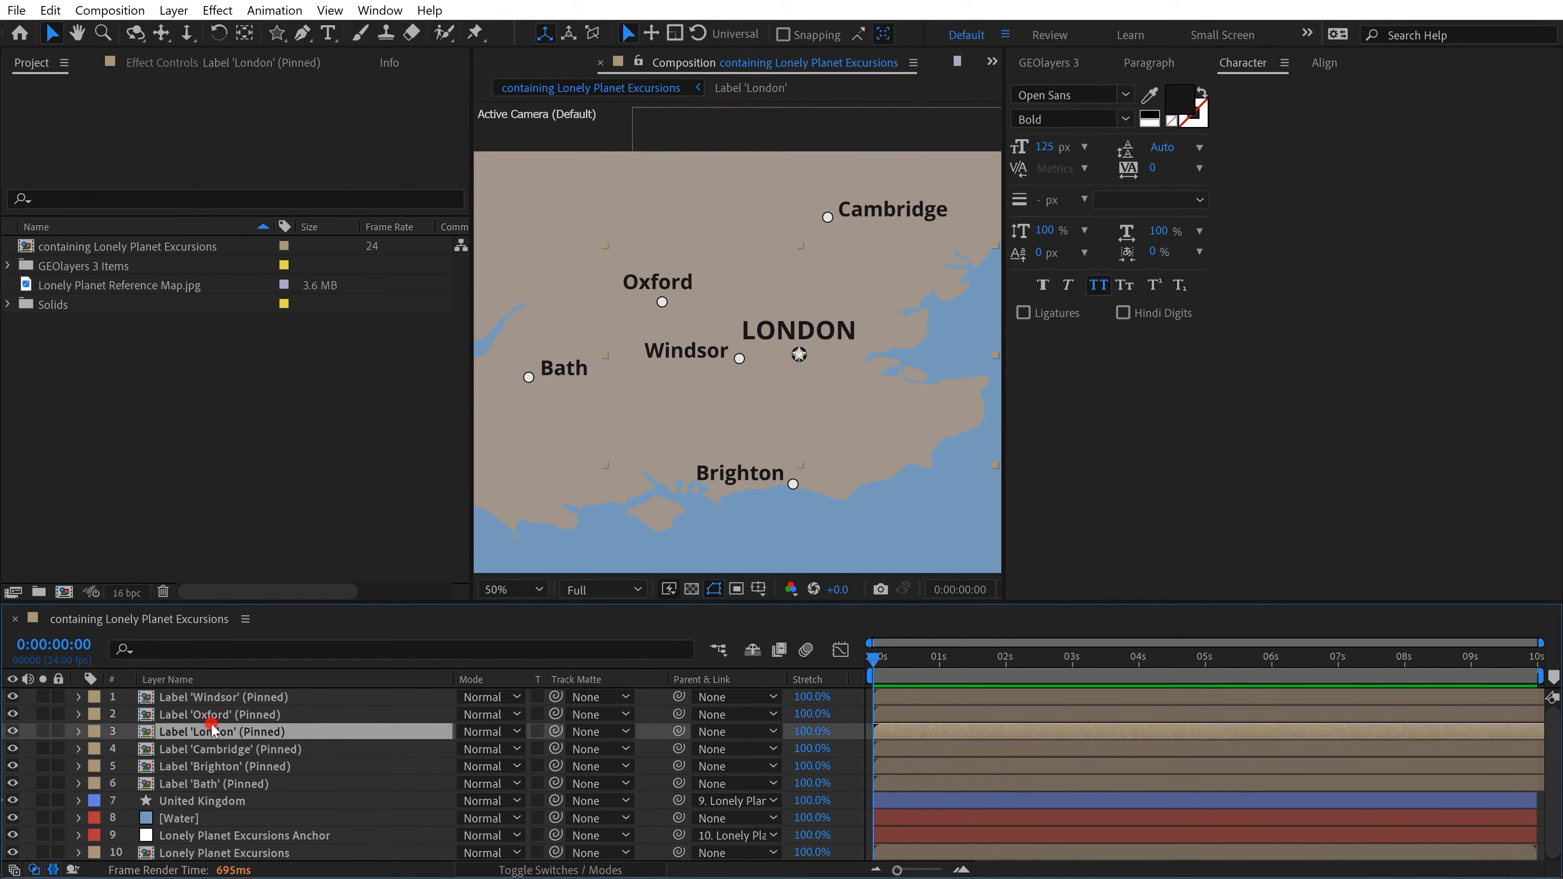
pyautogui.doubleClick(213, 731)
pyautogui.click(178, 731)
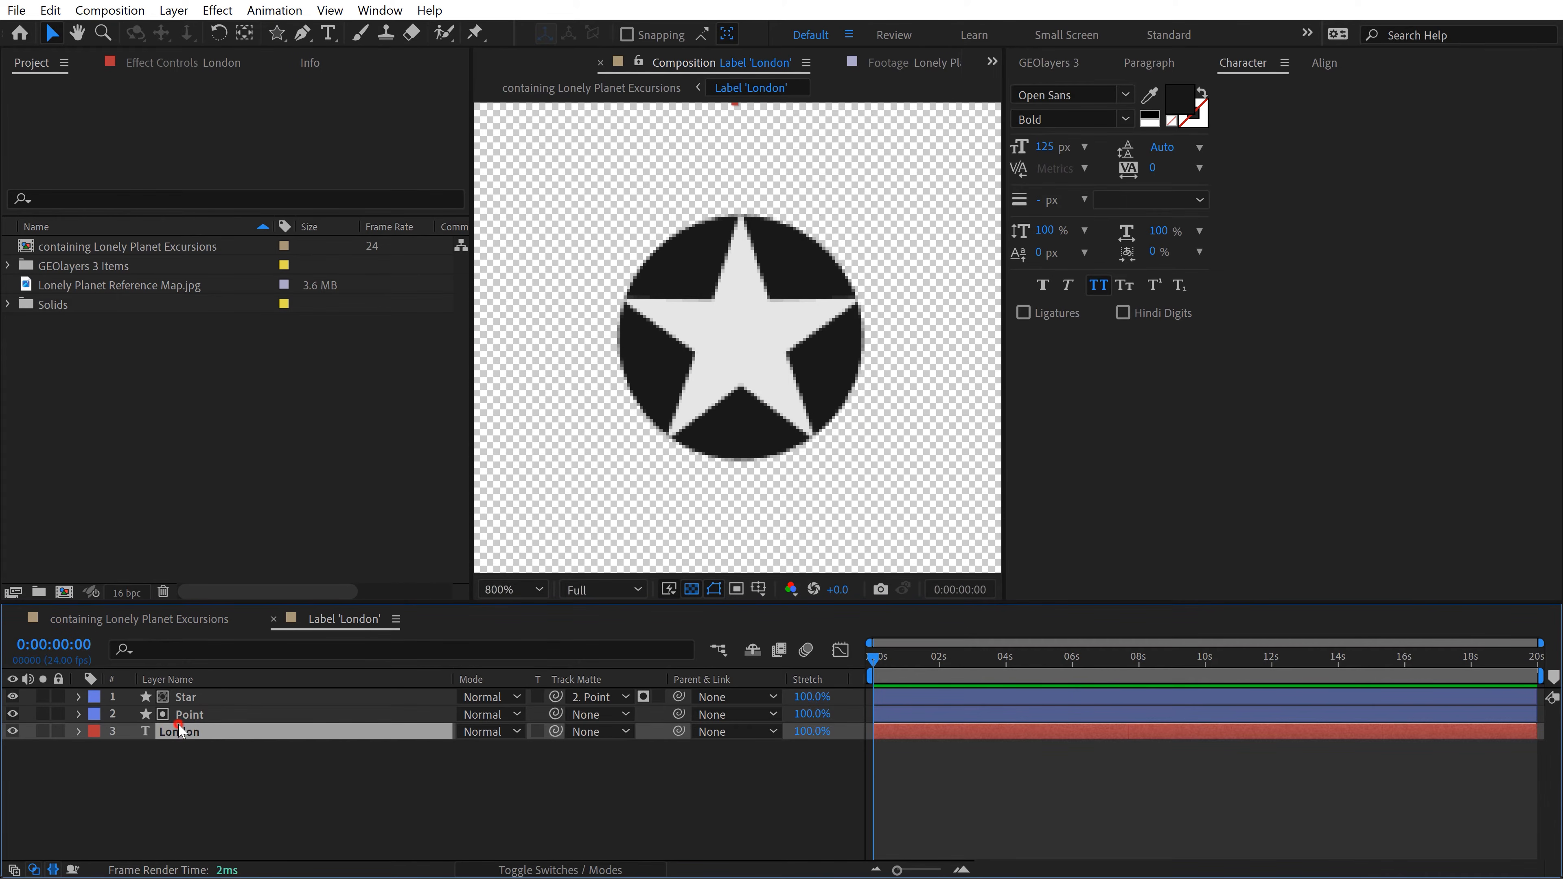
pyautogui.click(1045, 147)
pyautogui.write('110')
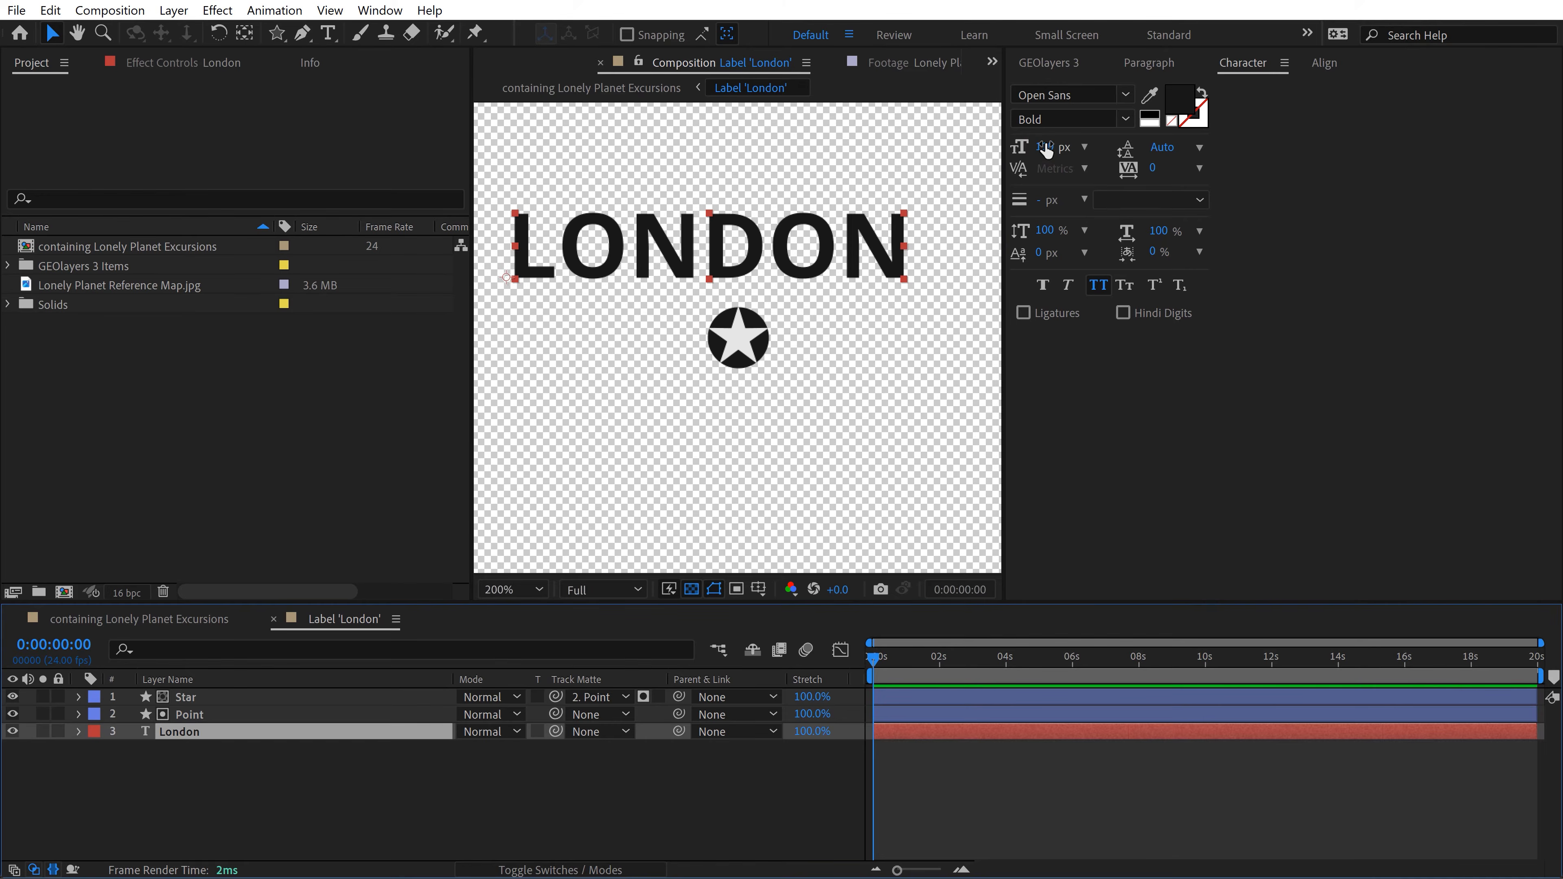
pyautogui.click(1046, 146)
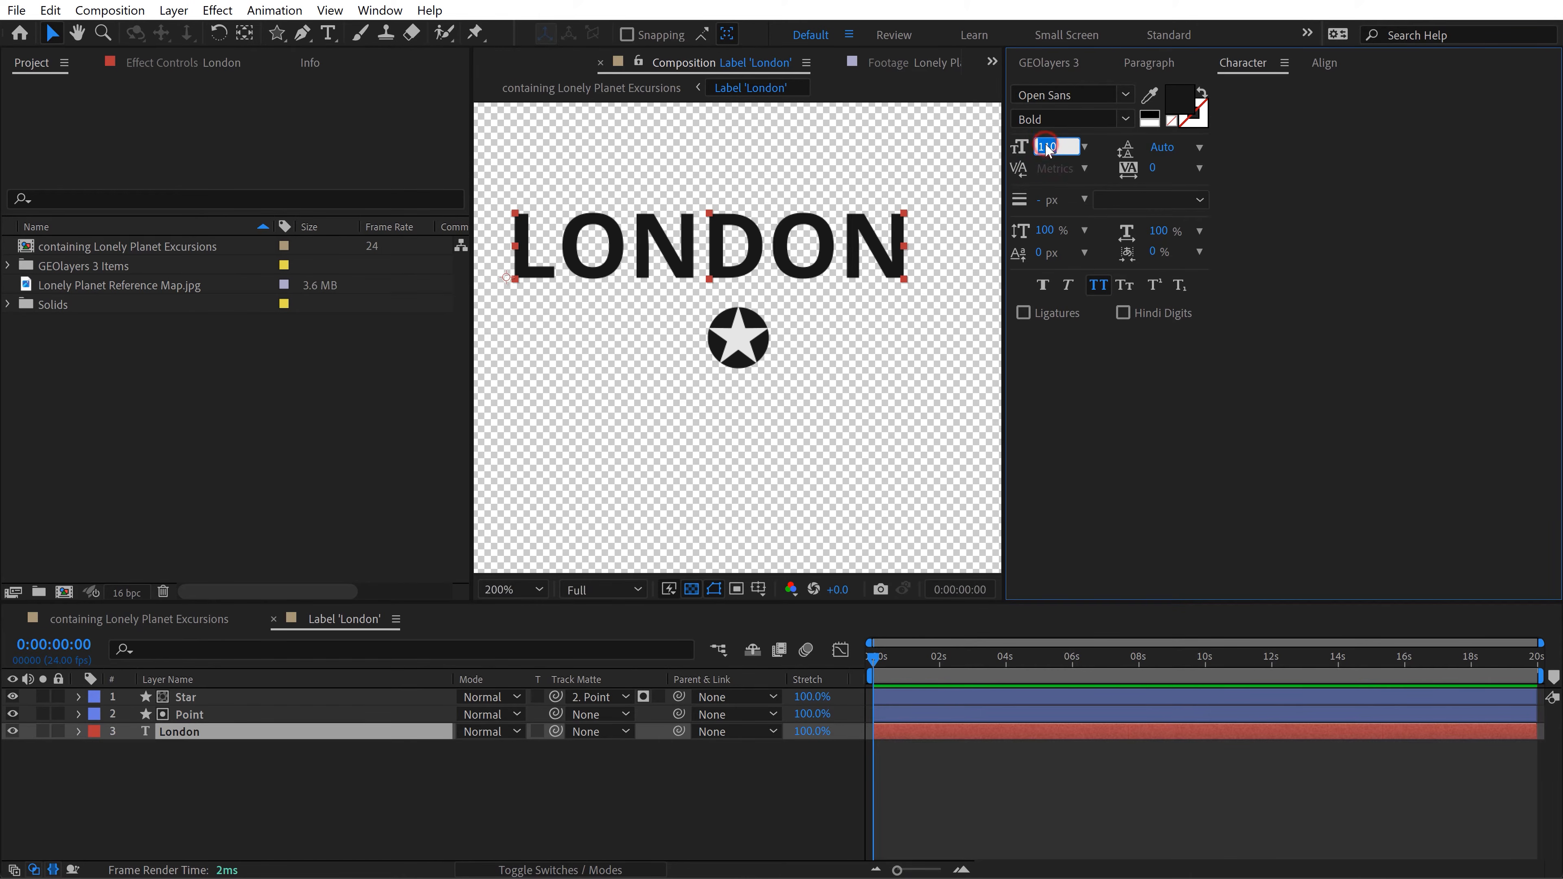
pyautogui.write('105')
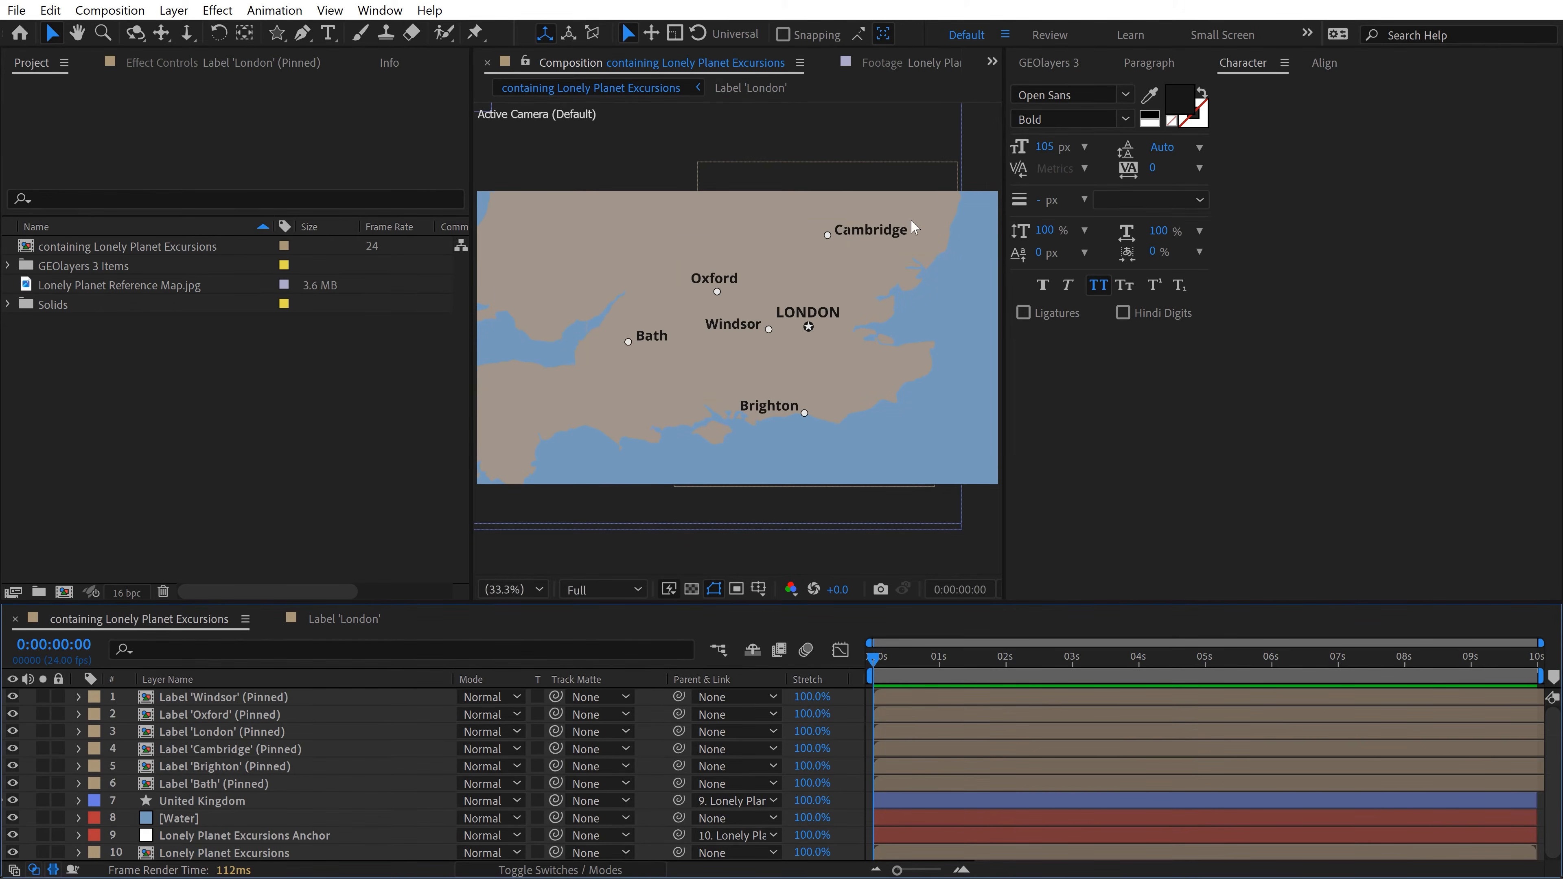
# Step: Show the reference map beside the GEOlayers 3 feature list and deselect all the Lonely Planet Places features
pyautogui.click(940, 66)
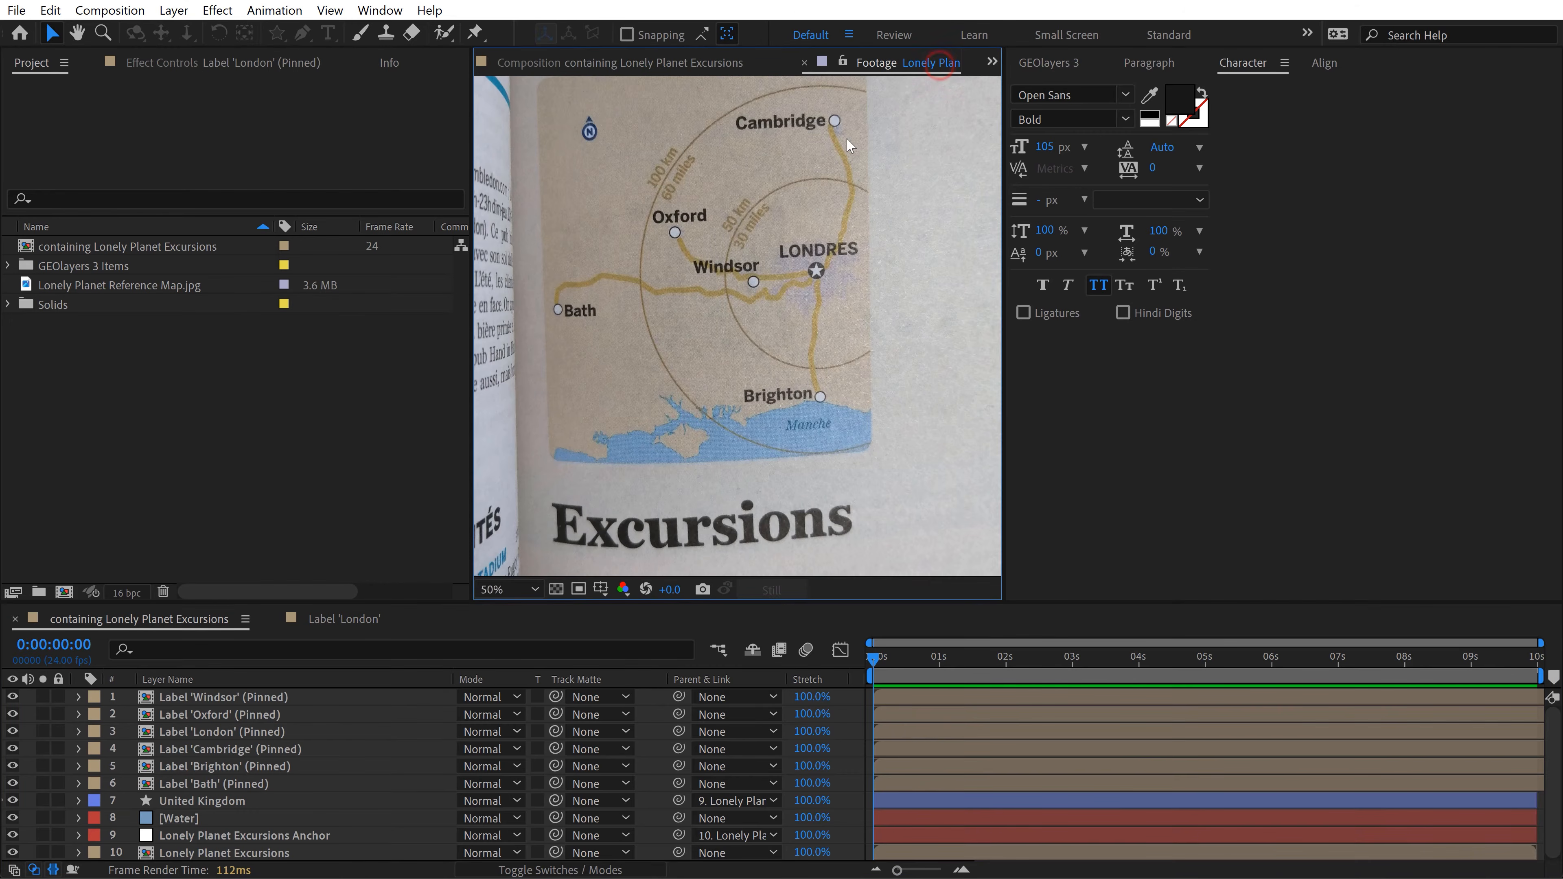
pyautogui.click(1066, 66)
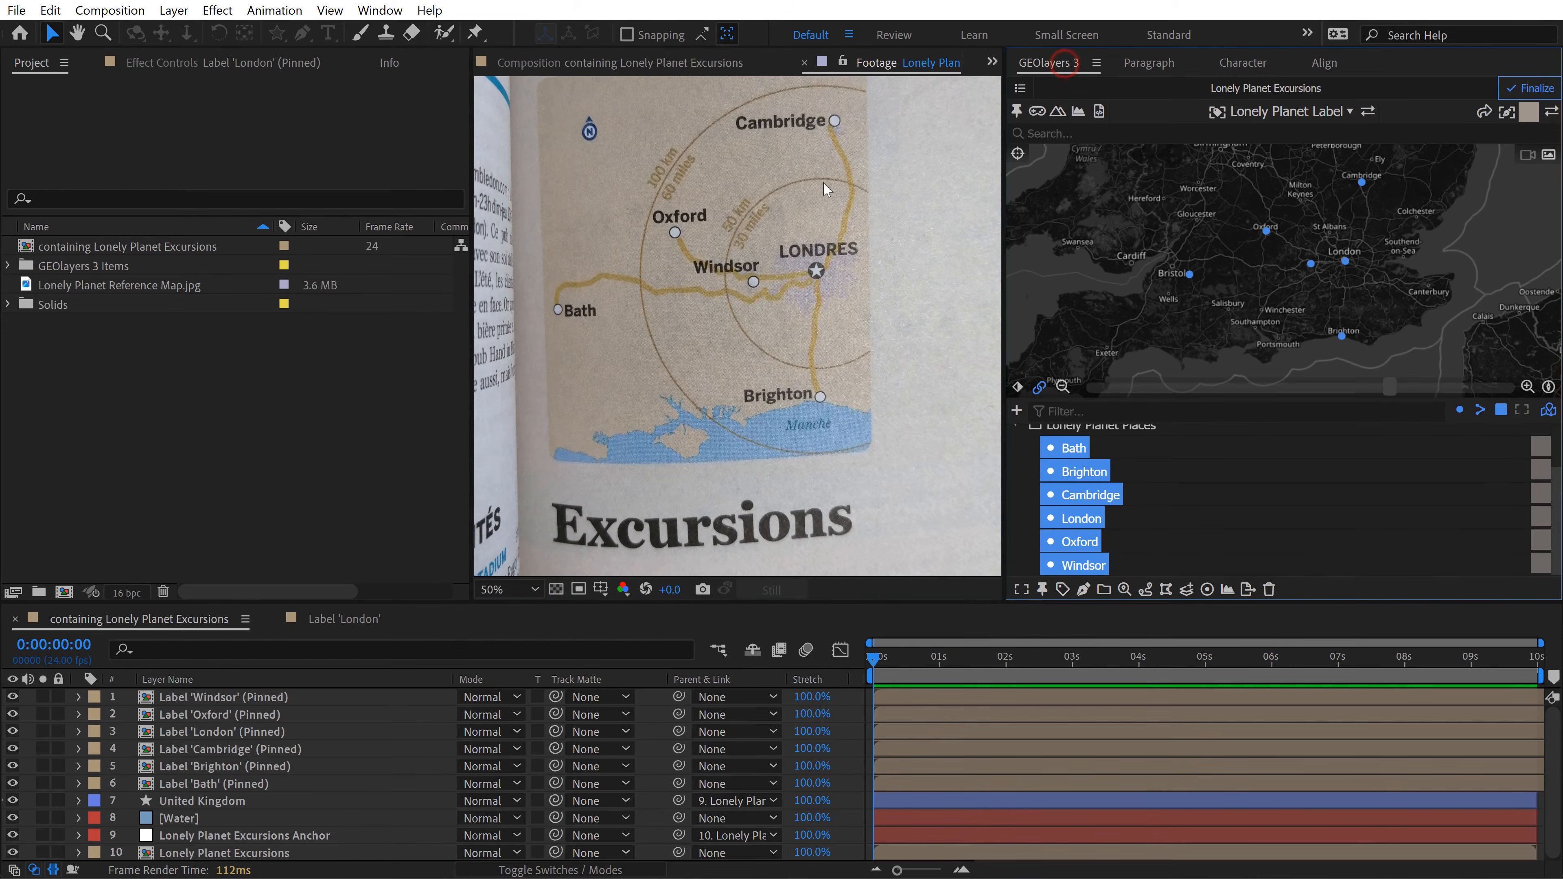
pyautogui.click(1028, 484)
pyautogui.scroll(1, 1134, 499)
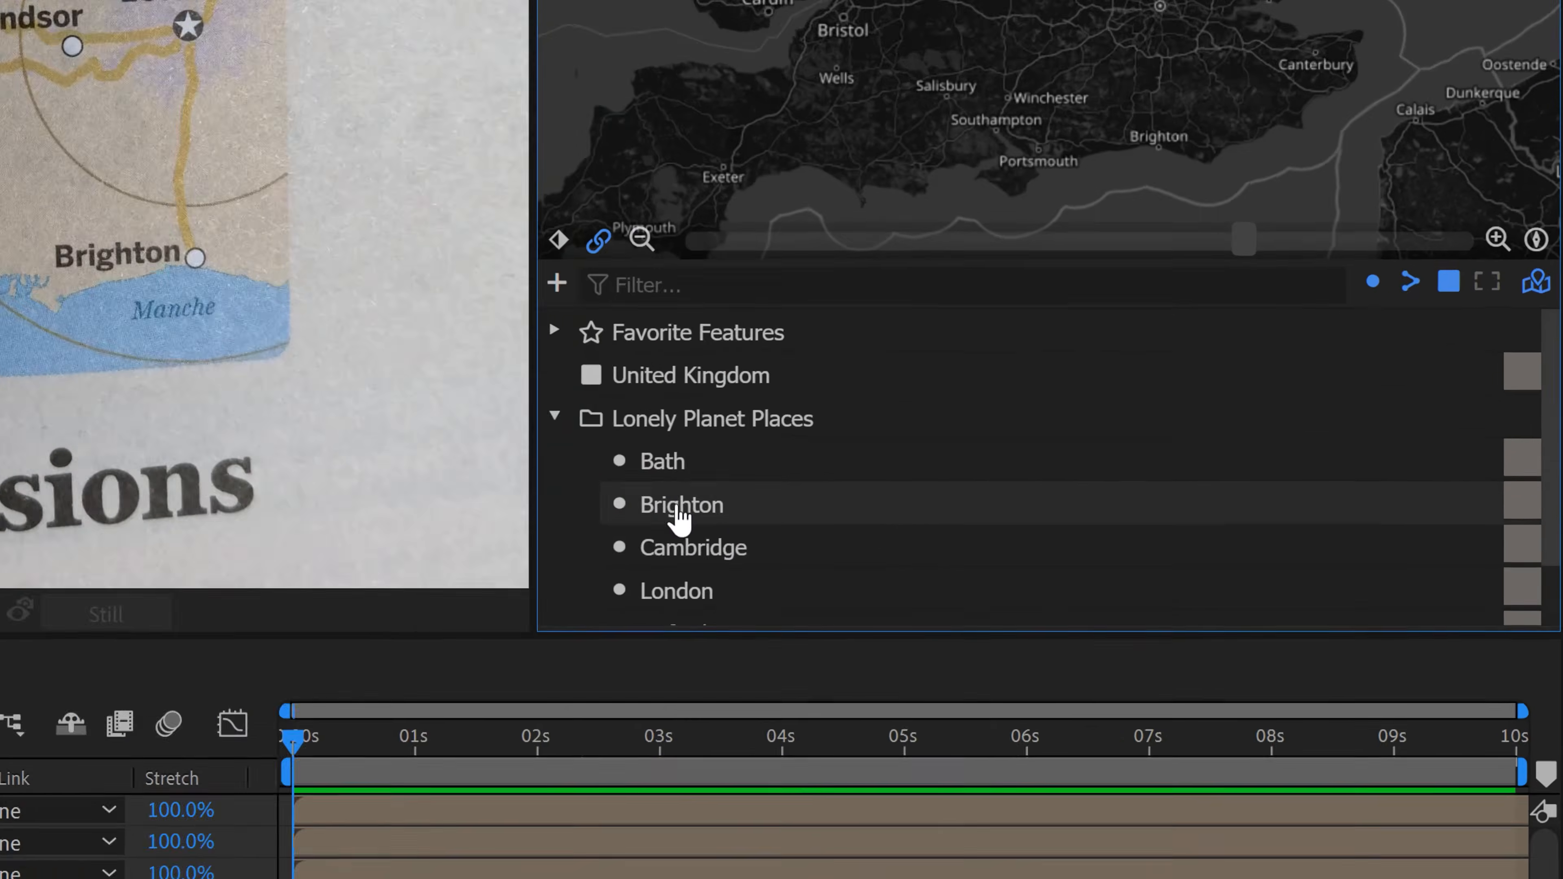
pyautogui.scroll(-1, 680, 518)
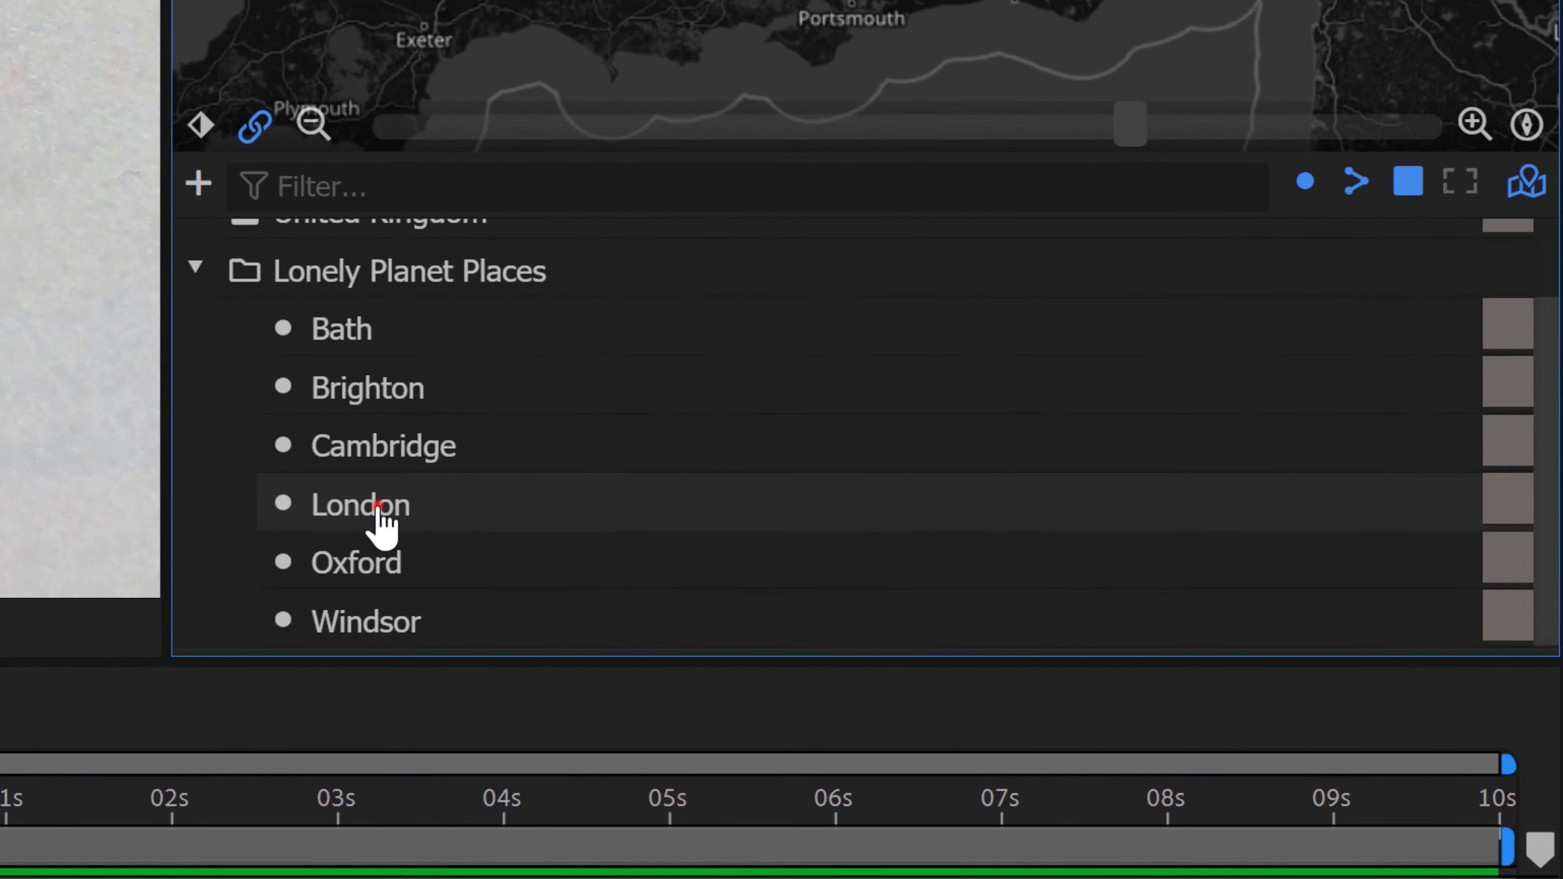
# Step: Place London above Cambridge in Lonely Planet Places, create a Car route between them, and select that route
pyautogui.click(686, 520)
pyautogui.keyDown('ctrl'); pyautogui.click(689, 520); pyautogui.keyUp('ctrl')
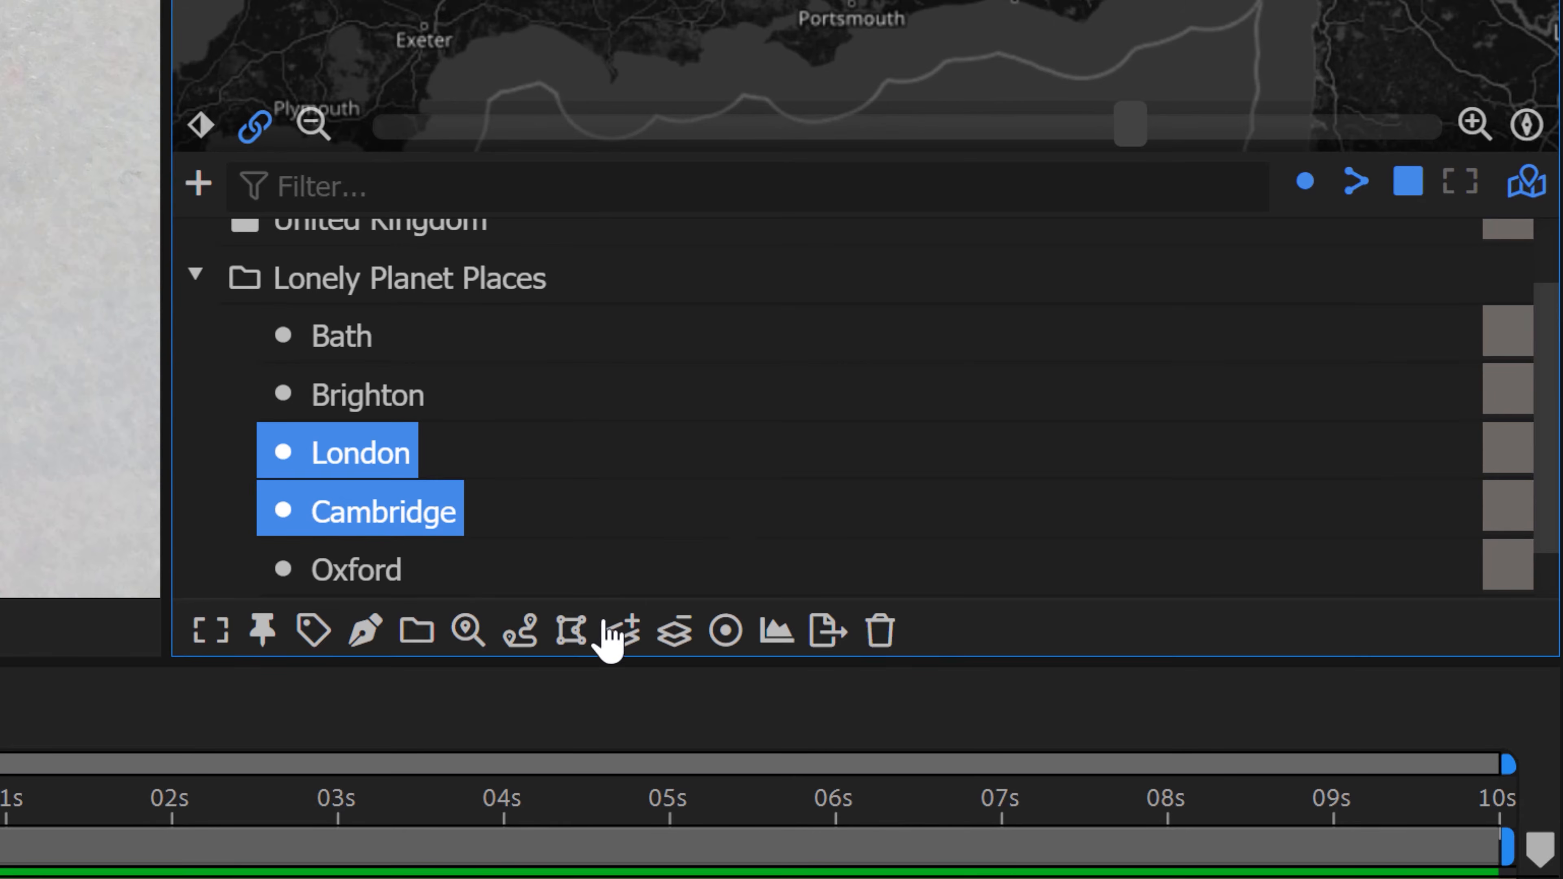
pyautogui.click(521, 622)
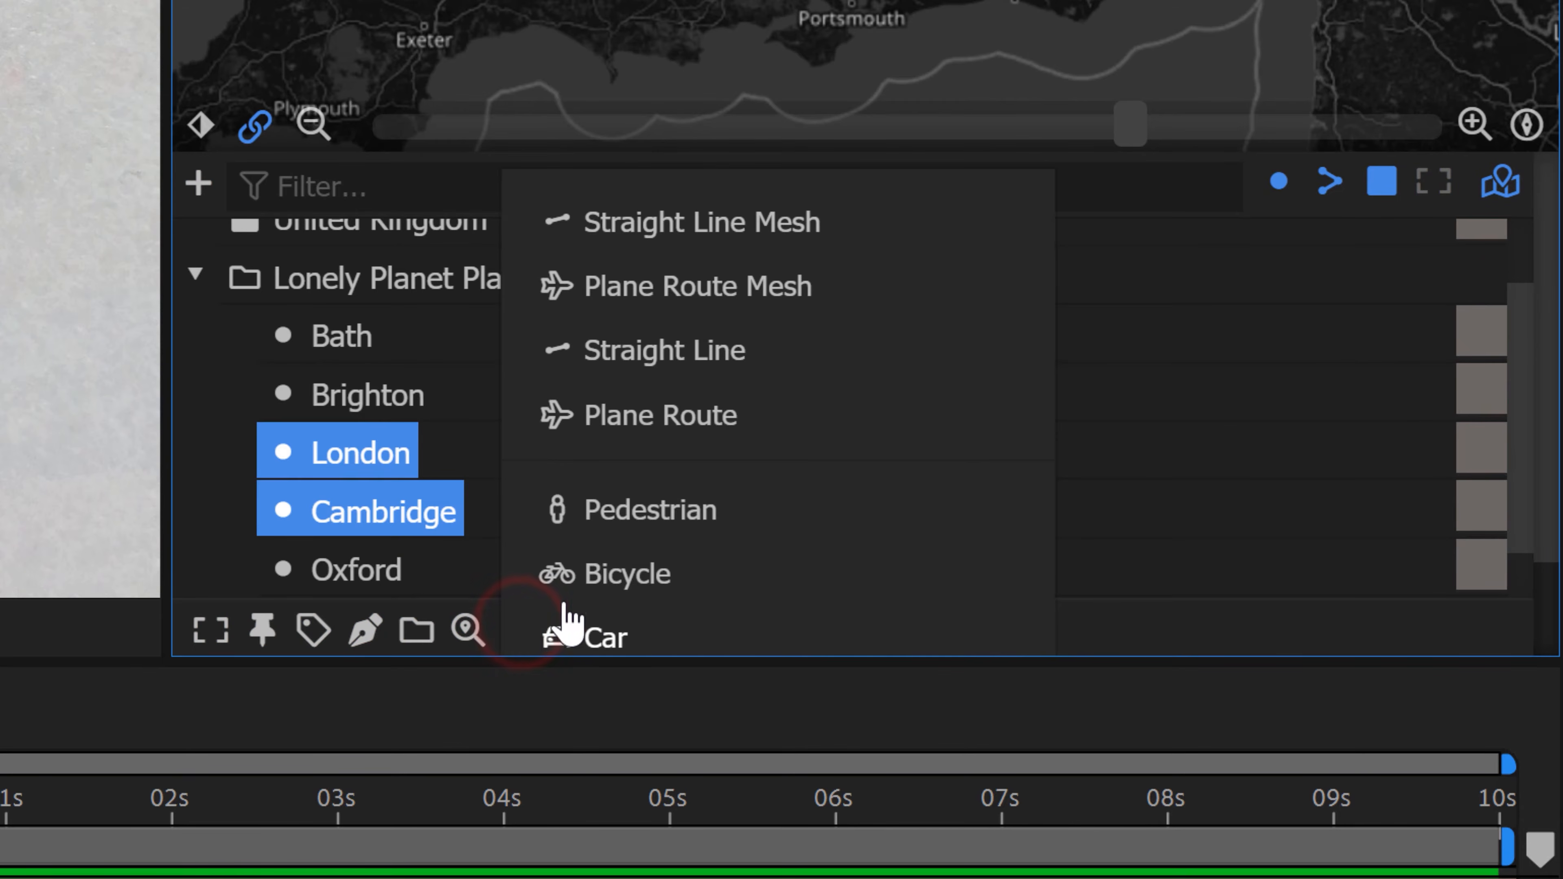
pyautogui.click(601, 640)
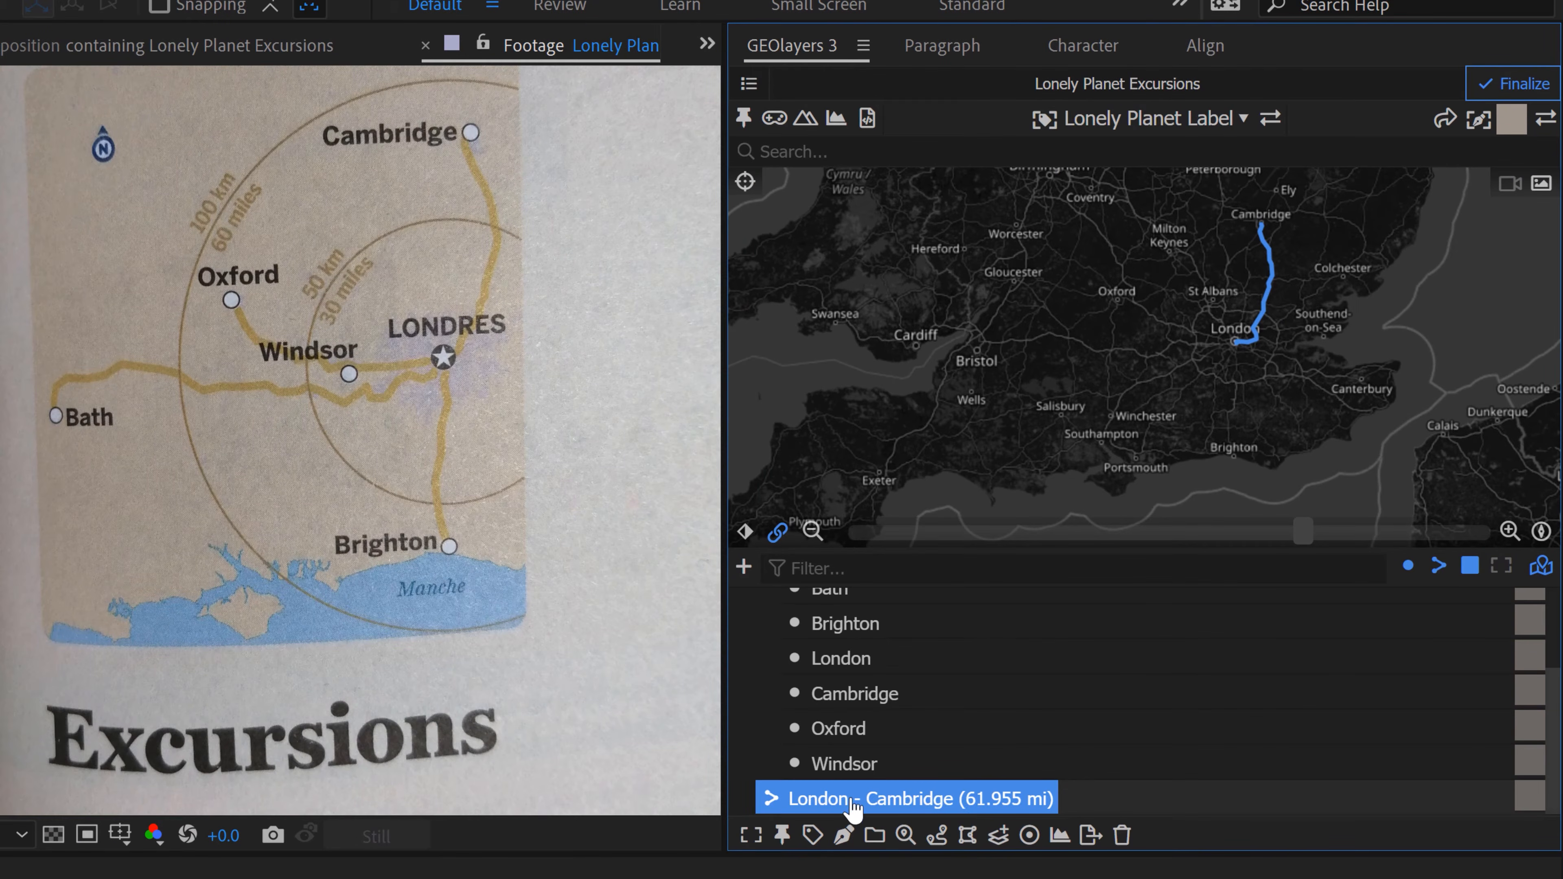
pyautogui.click(851, 800)
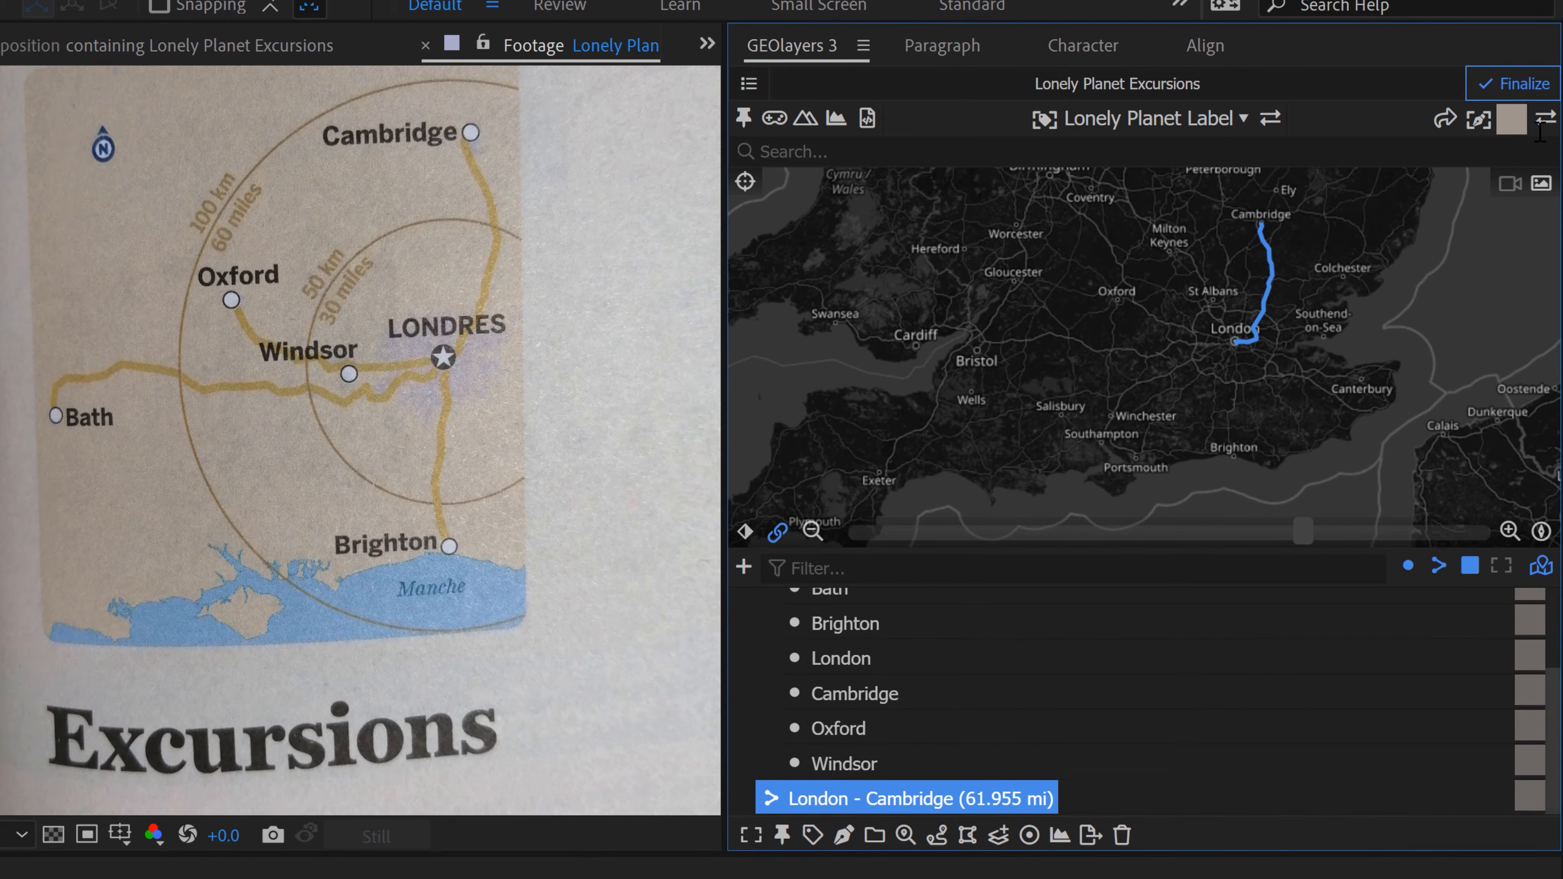
# Step: Assign the Roads style to the London - Cambridge route, draw the feature, and show the main map composition
pyautogui.click(1512, 119)
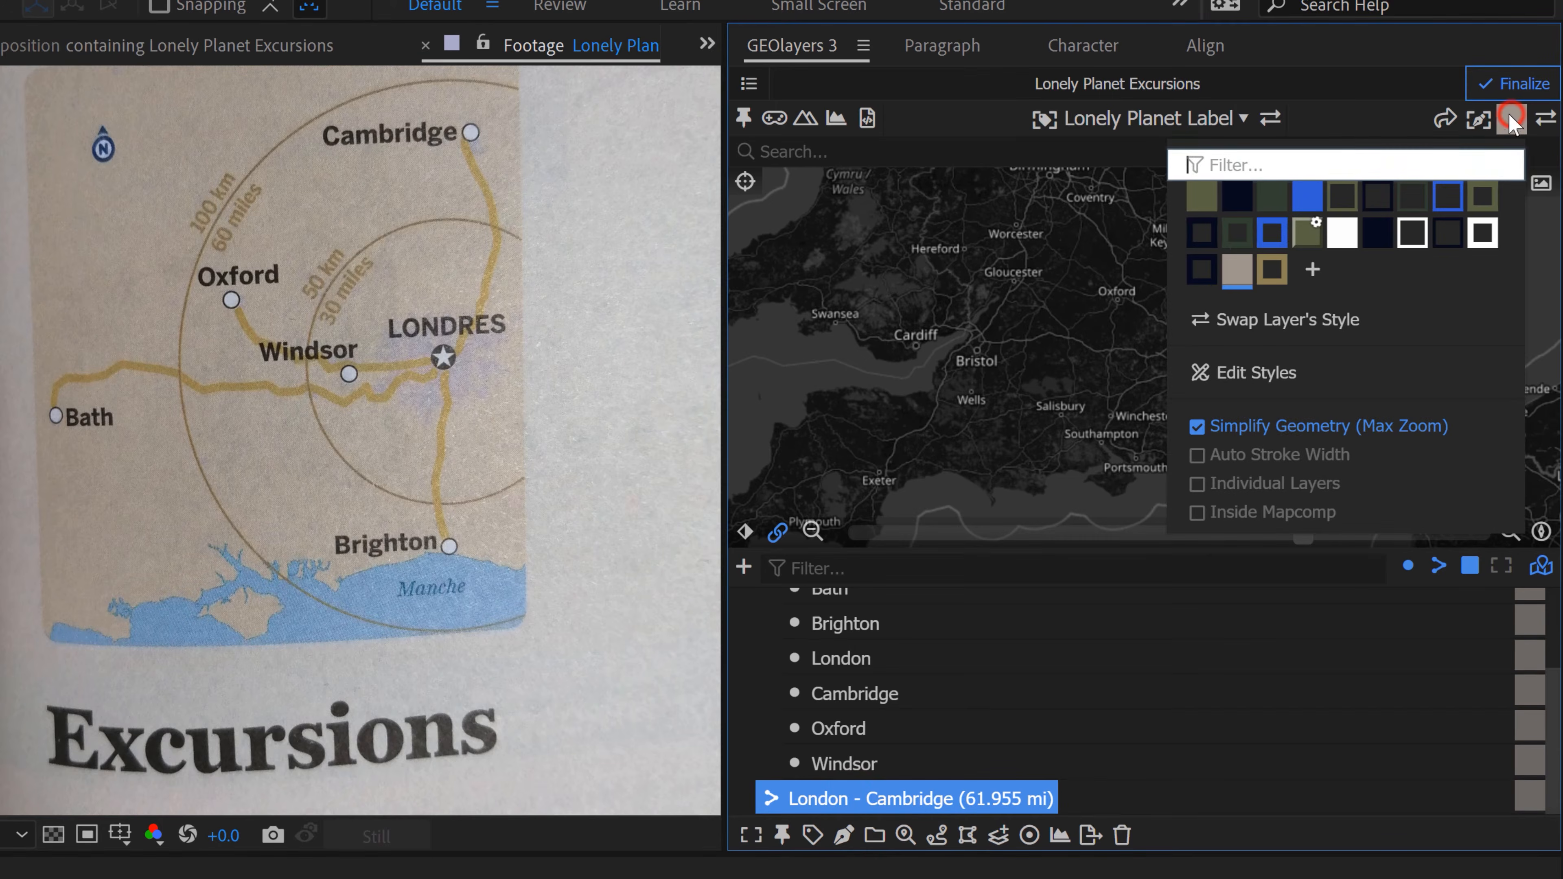
pyautogui.click(1265, 274)
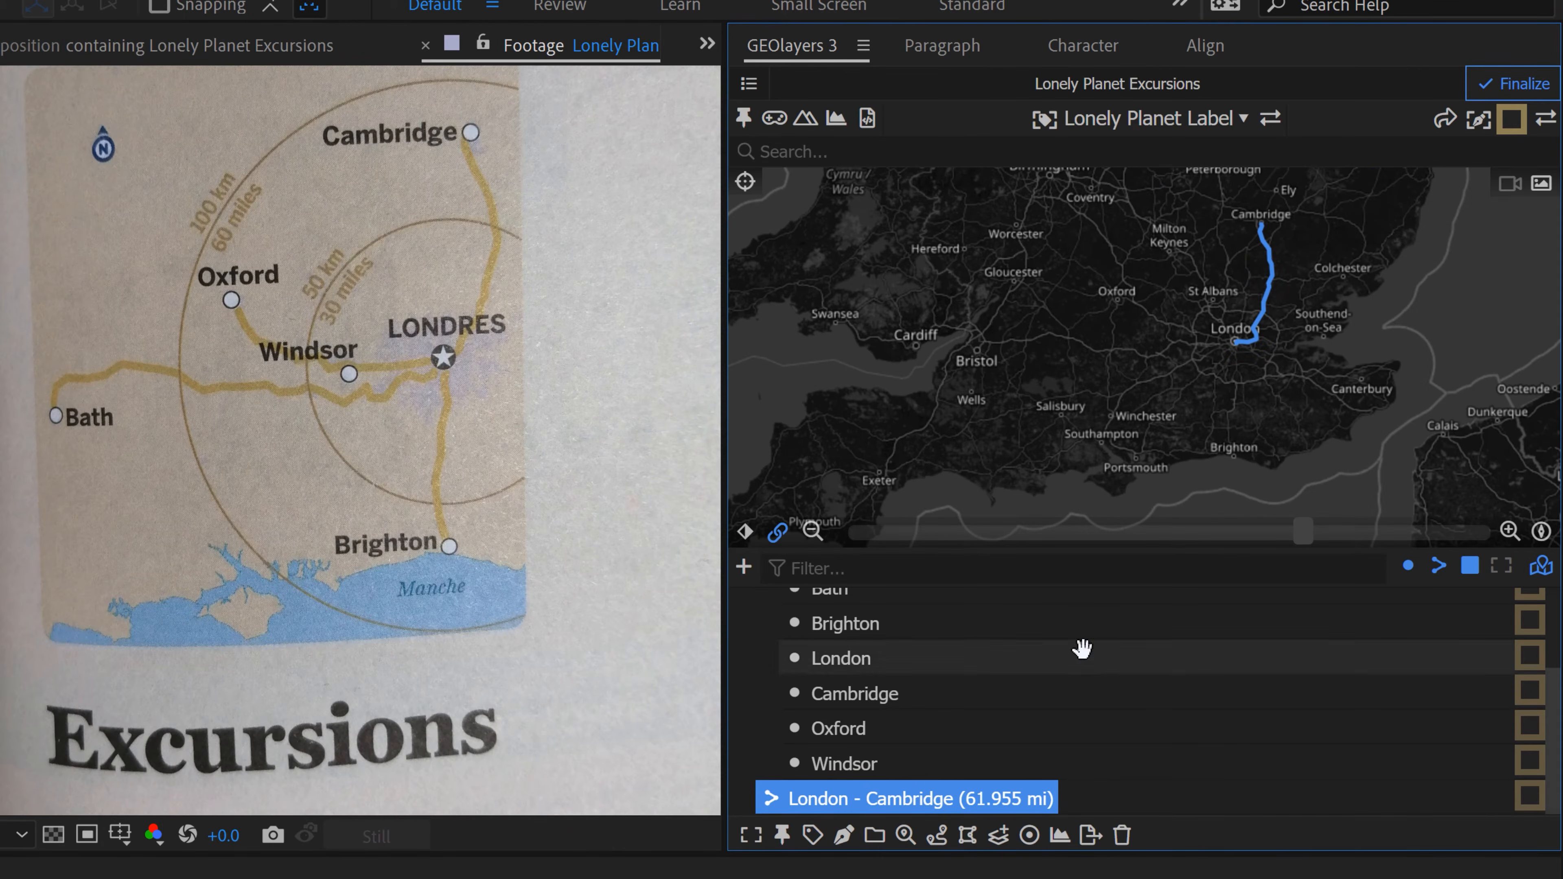
pyautogui.click(844, 832)
pyautogui.click(951, 756)
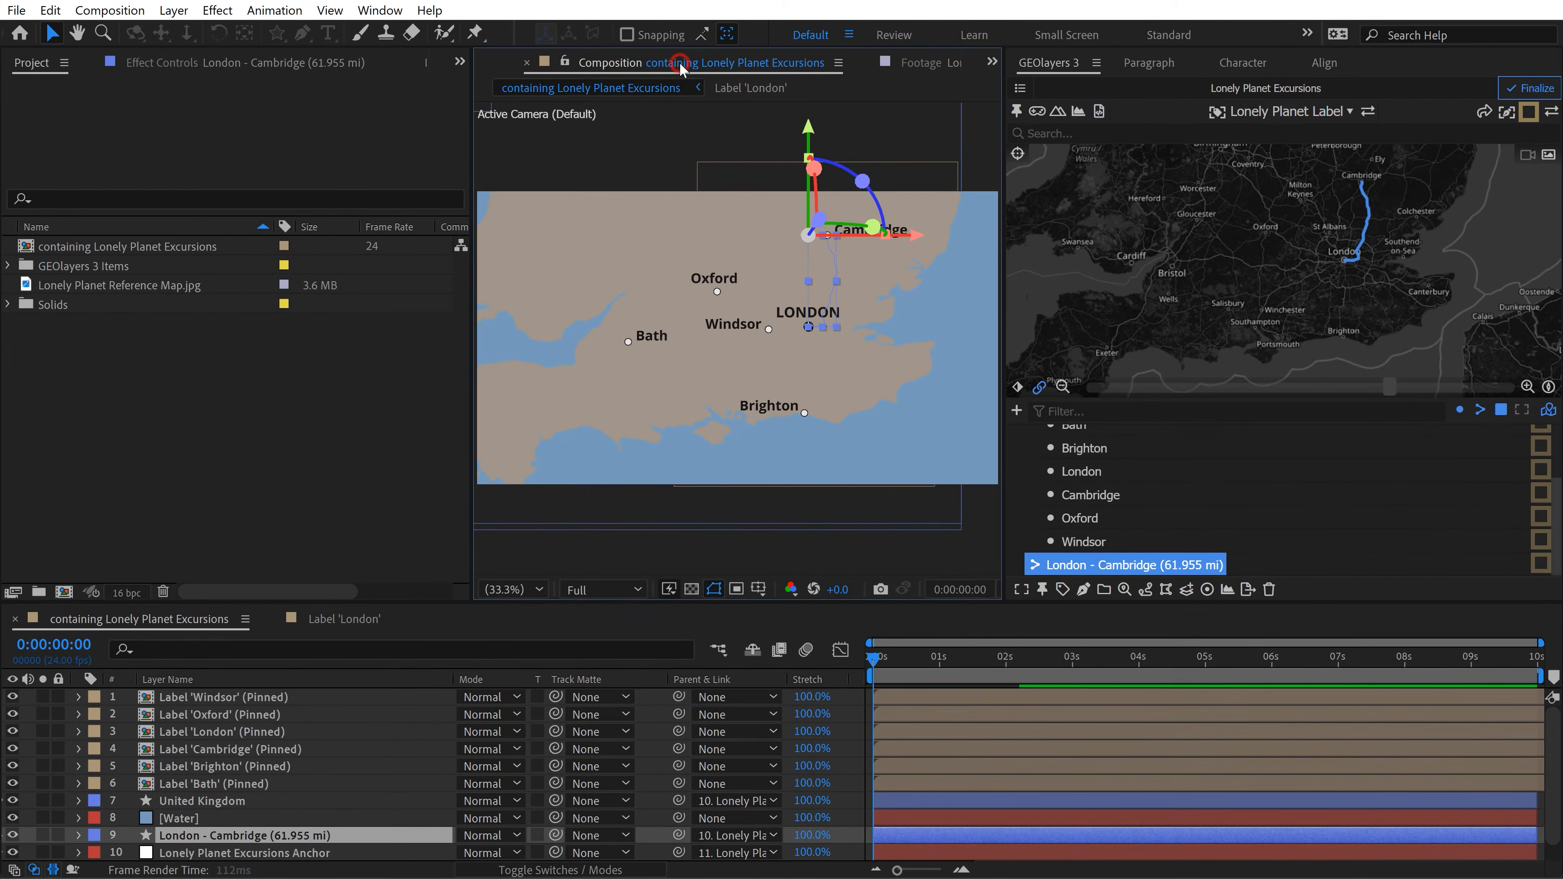
pyautogui.click(32, 718)
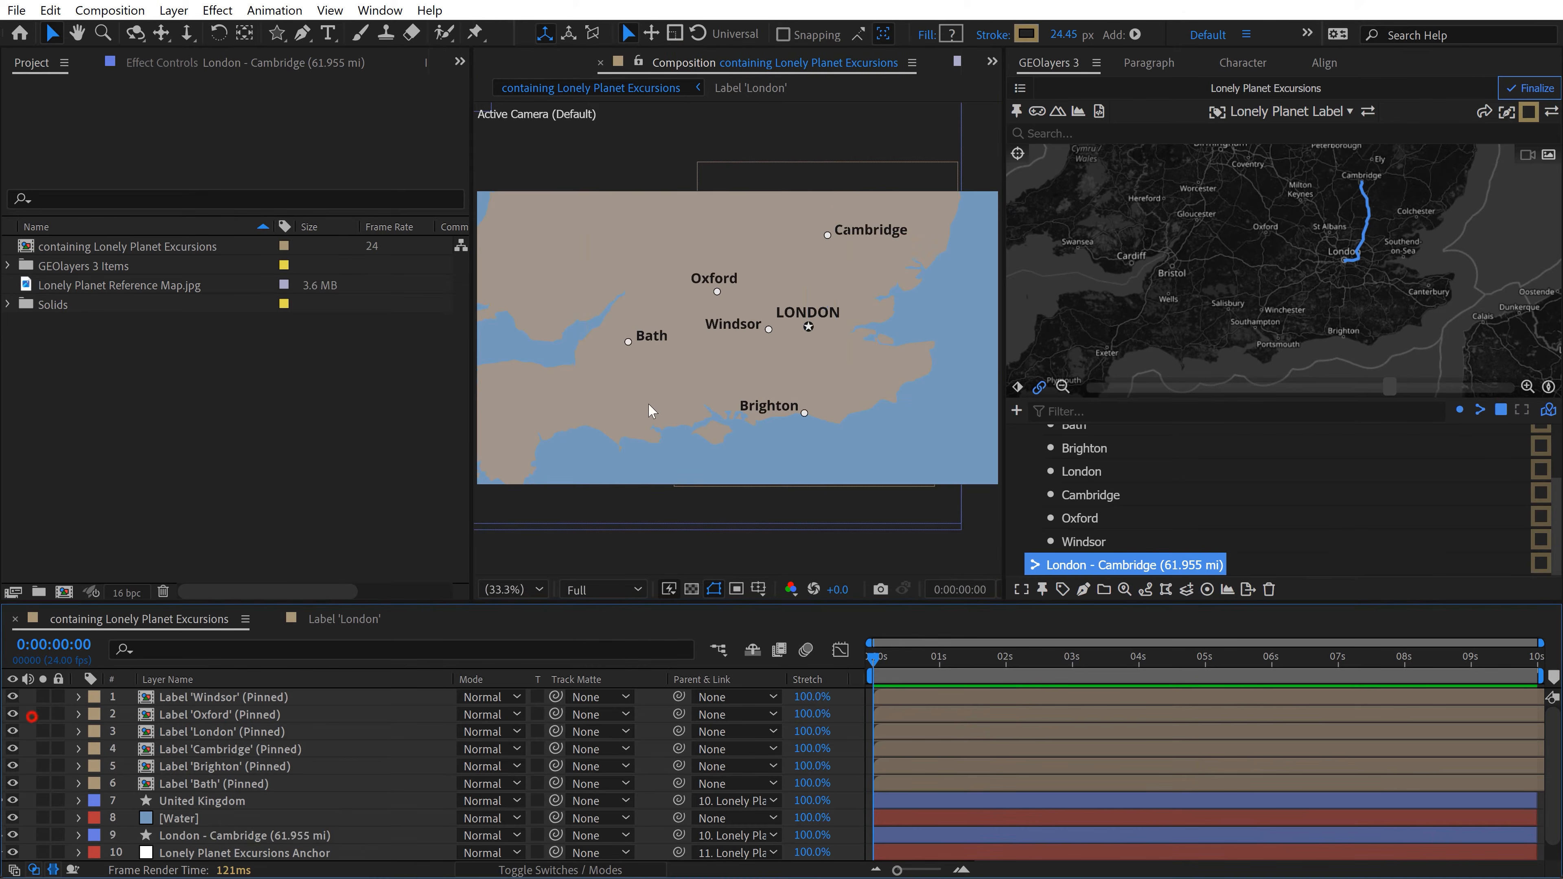
# Step: Move the London - Cambridge route layer above United Kingdom and below all the city label layers
pyautogui.scroll(2, 831, 276)
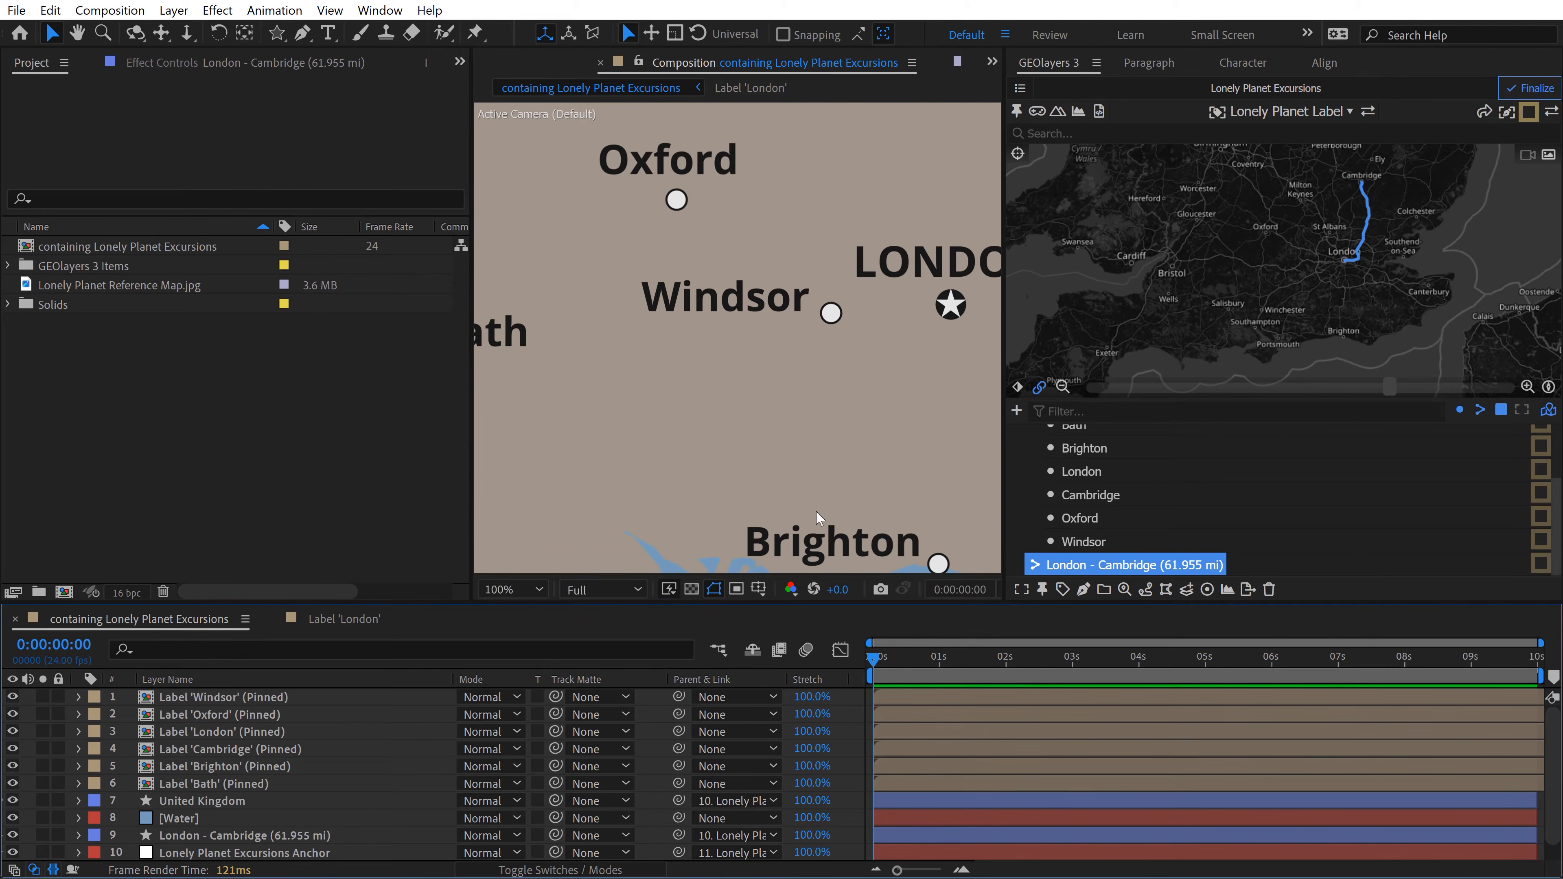
pyautogui.scroll(-1, 830, 396)
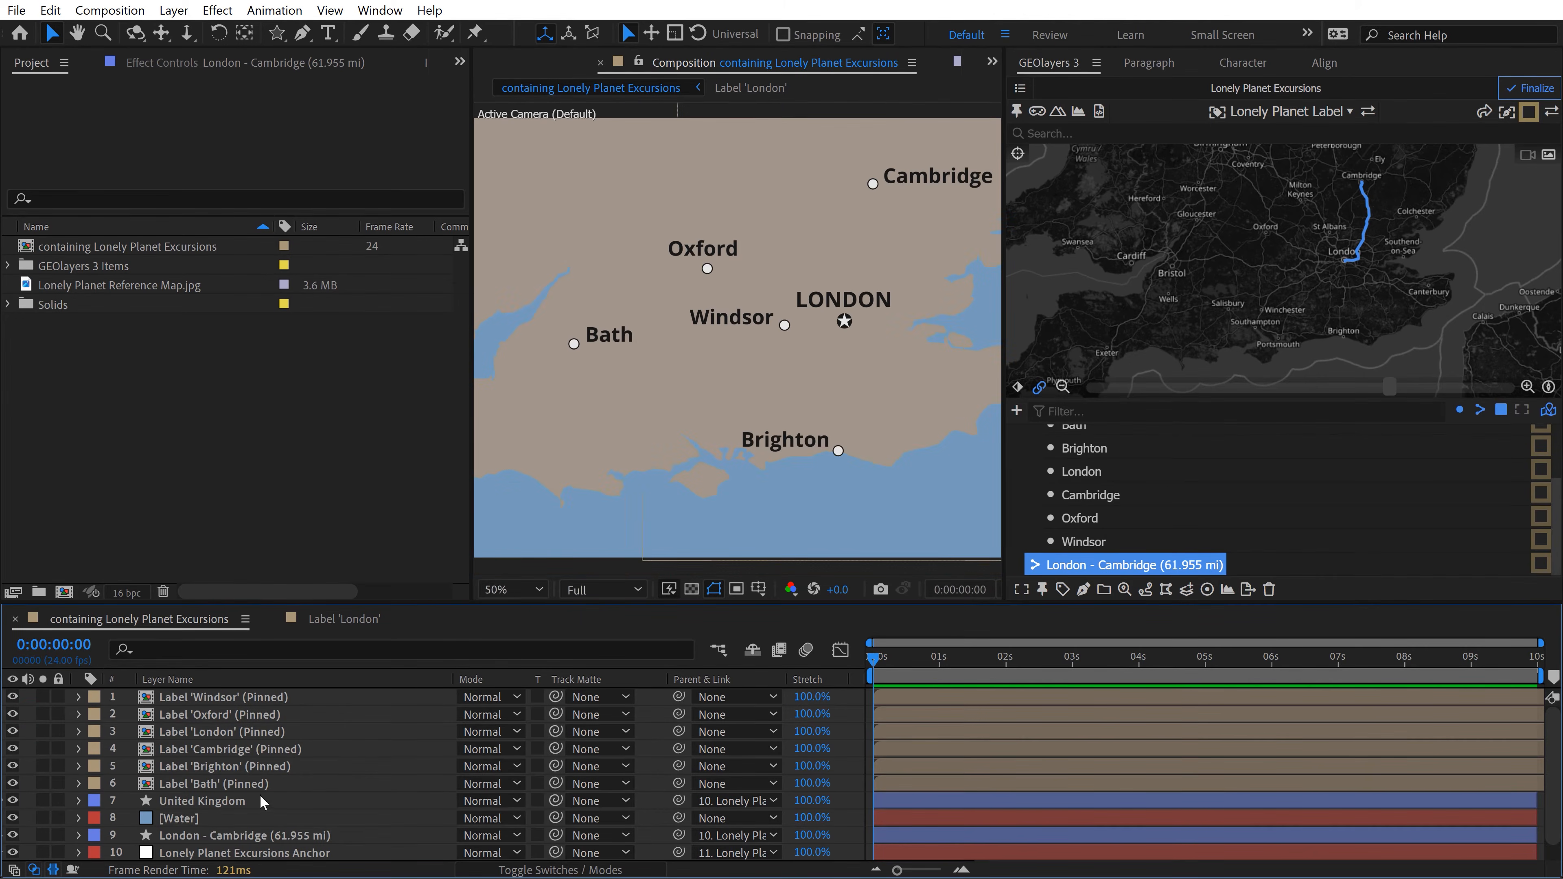
pyautogui.click(175, 835)
pyautogui.moveTo(192, 837); pyautogui.dragTo(194, 713)
pyautogui.click(24, 715)
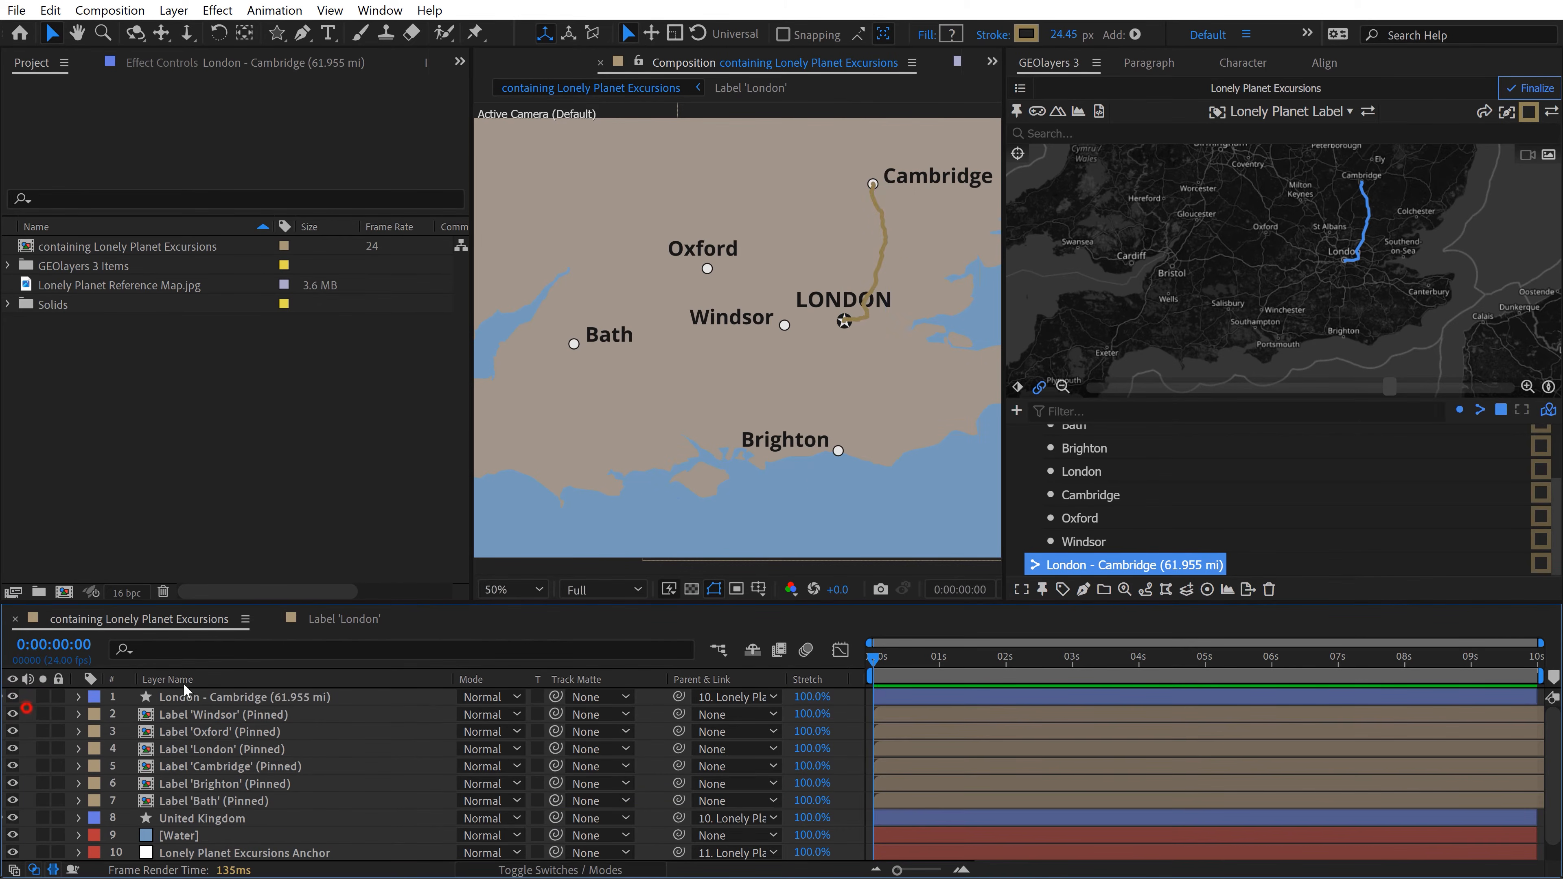
pyautogui.moveTo(196, 702); pyautogui.dragTo(185, 801)
pyautogui.click(30, 732)
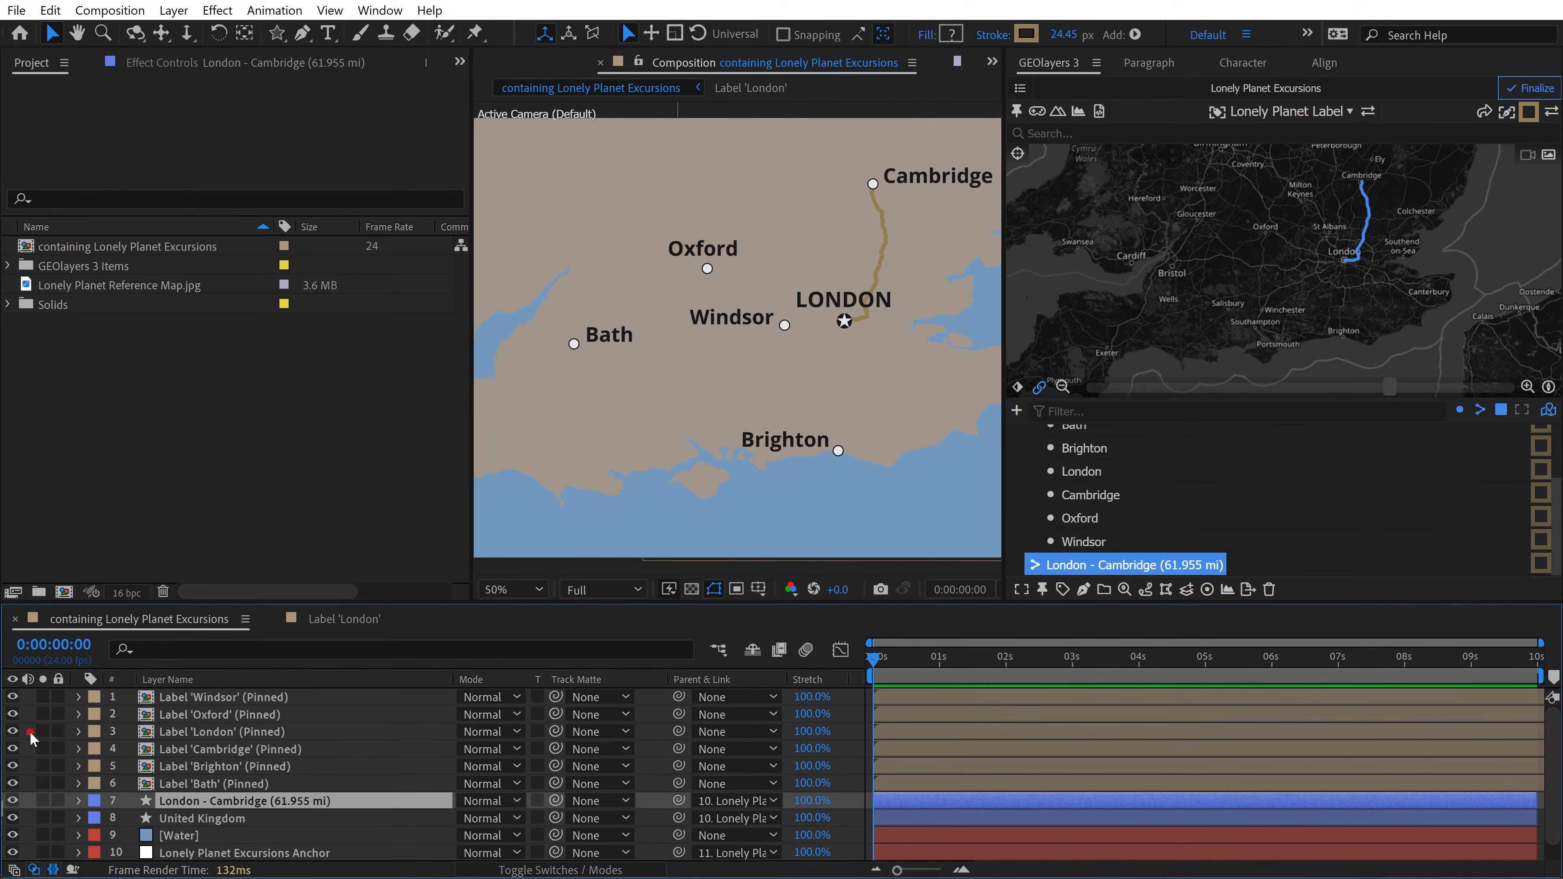
# Step: Show the reference map and move Windsor directly below London in Lonely Planet Places
pyautogui.hotkey('shift', '/')
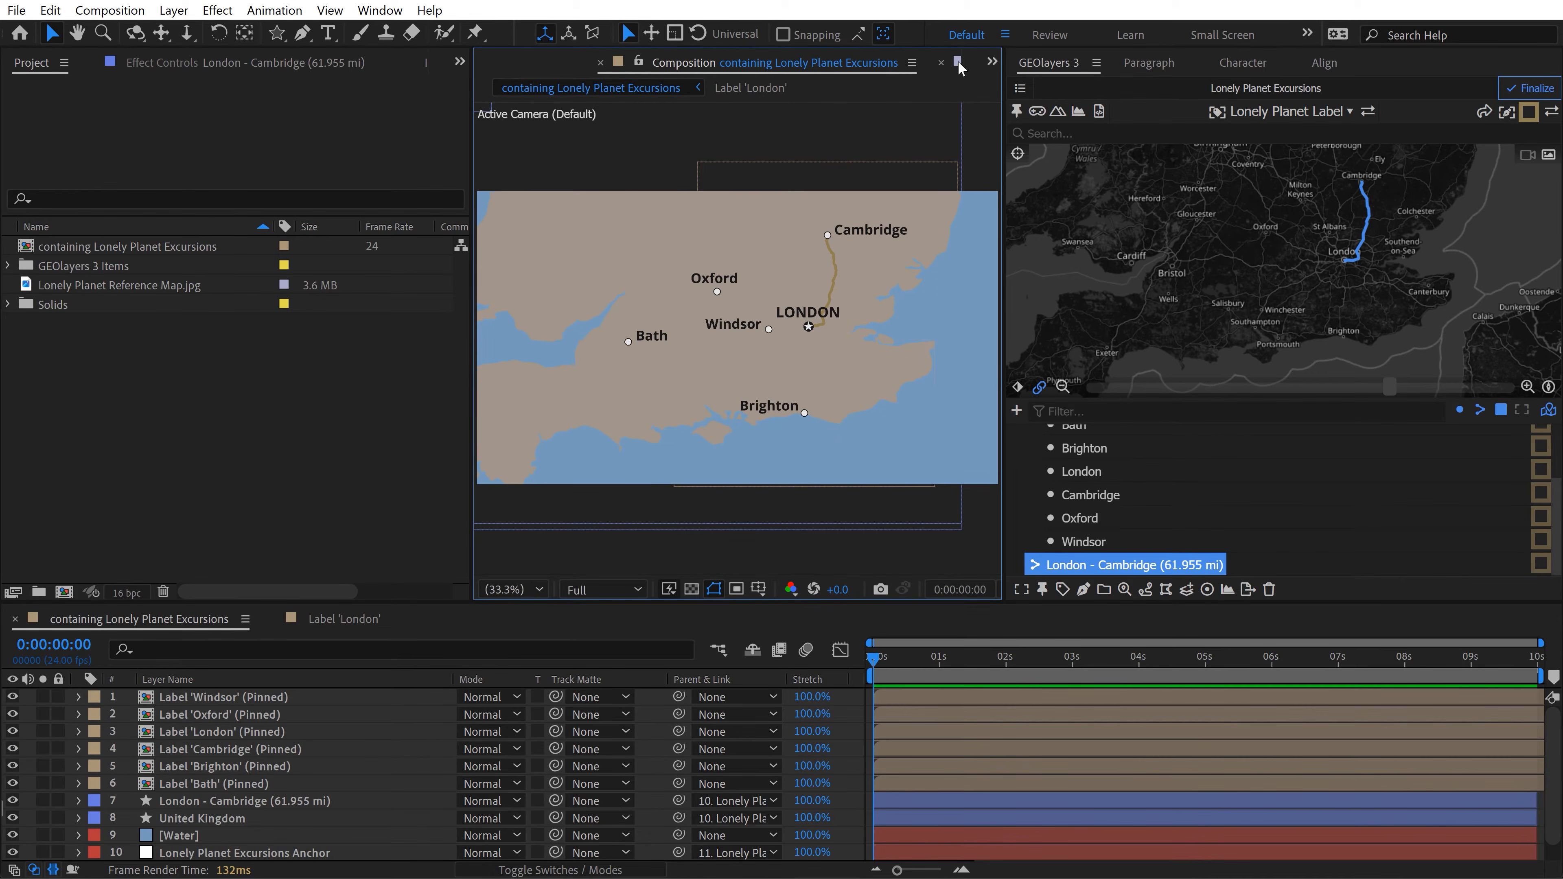
pyautogui.moveTo(471, 80); pyautogui.dragTo(451, 80)
pyautogui.click(866, 56)
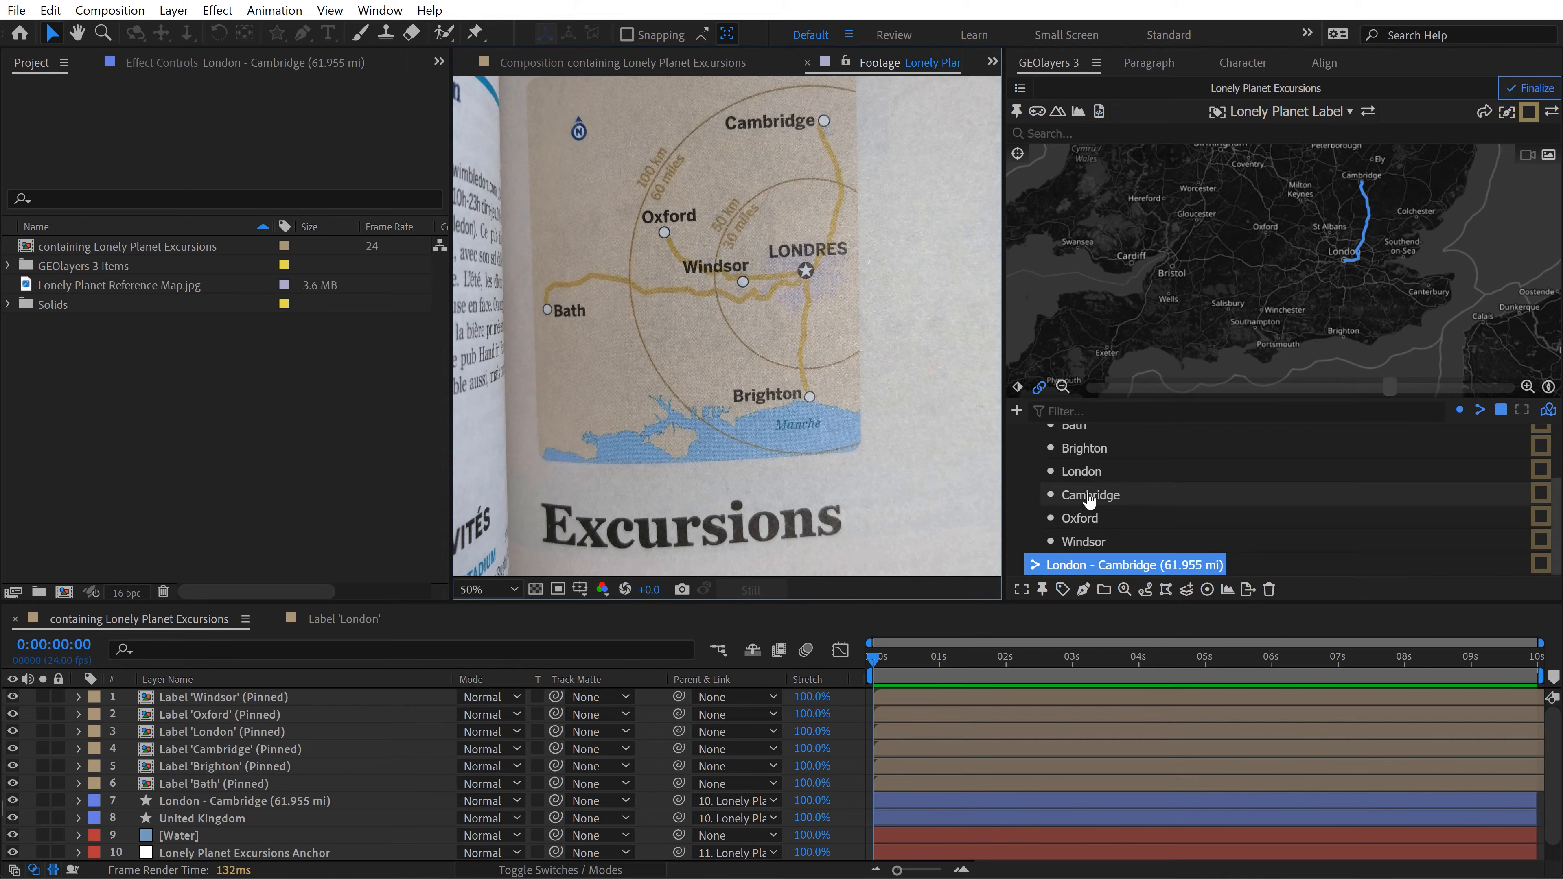
pyautogui.click(1081, 471)
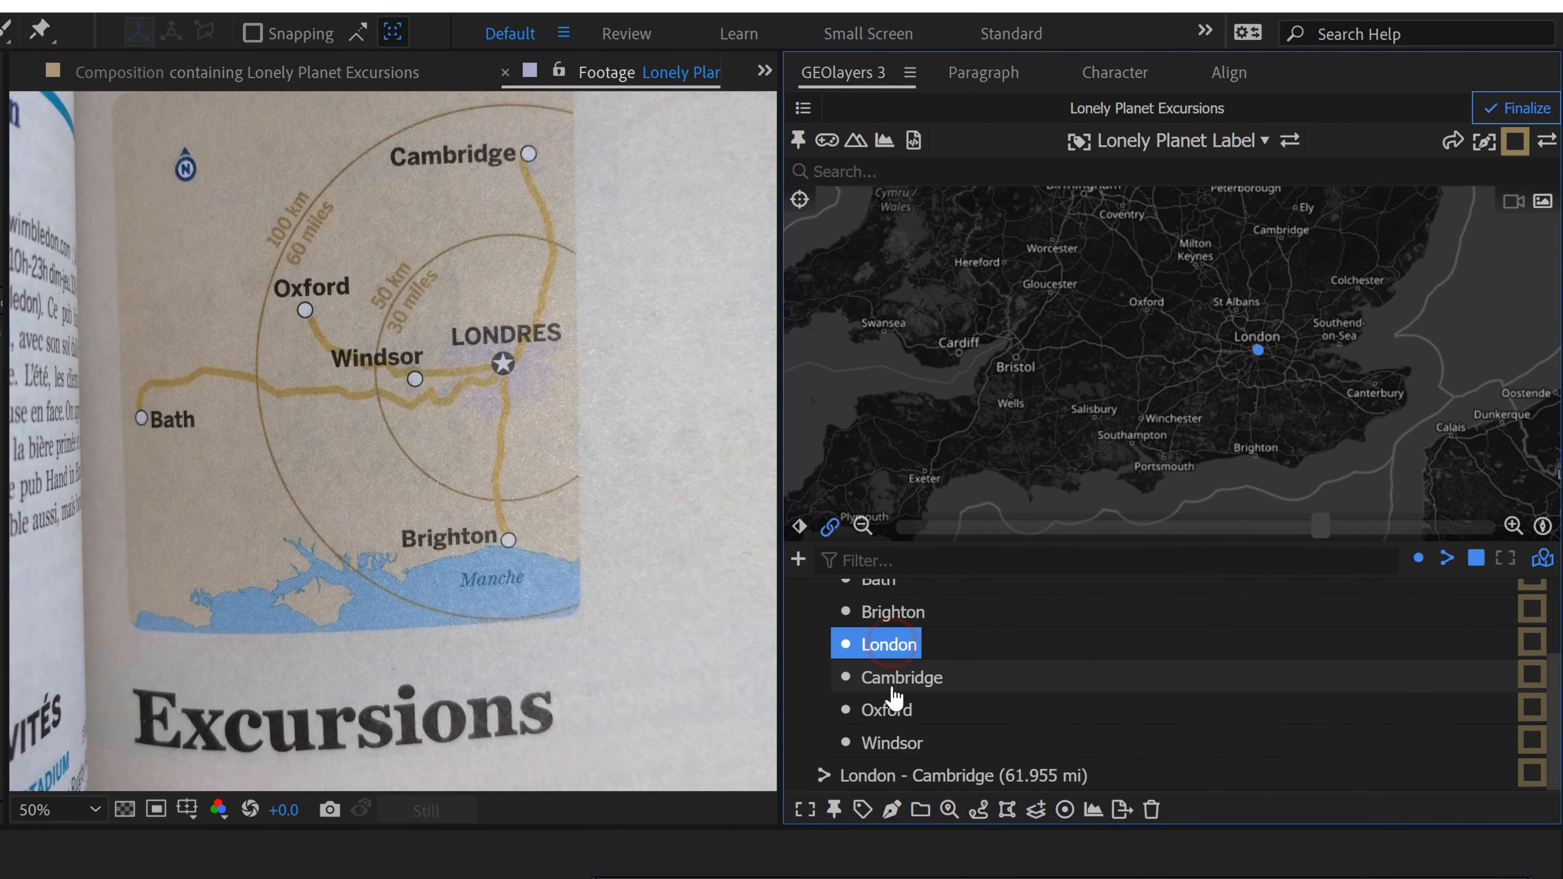
pyautogui.moveTo(890, 743); pyautogui.dragTo(896, 700)
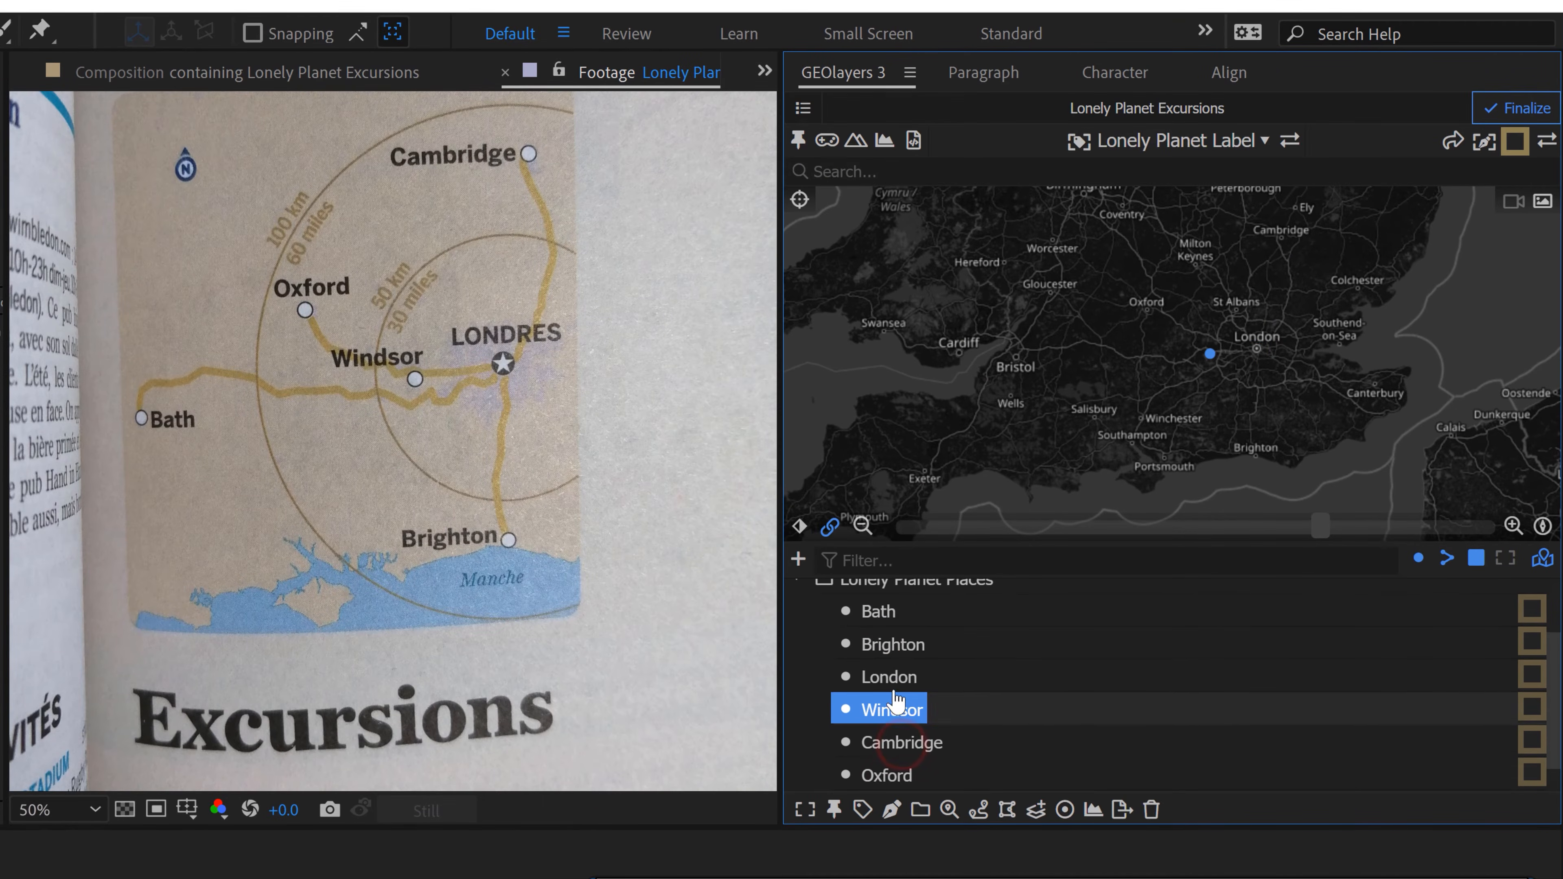
# Step: Create a Car route through London, Windsor and Oxford
pyautogui.click(886, 678)
pyautogui.keyDown('shift'); pyautogui.click(888, 715); pyautogui.keyUp('shift')
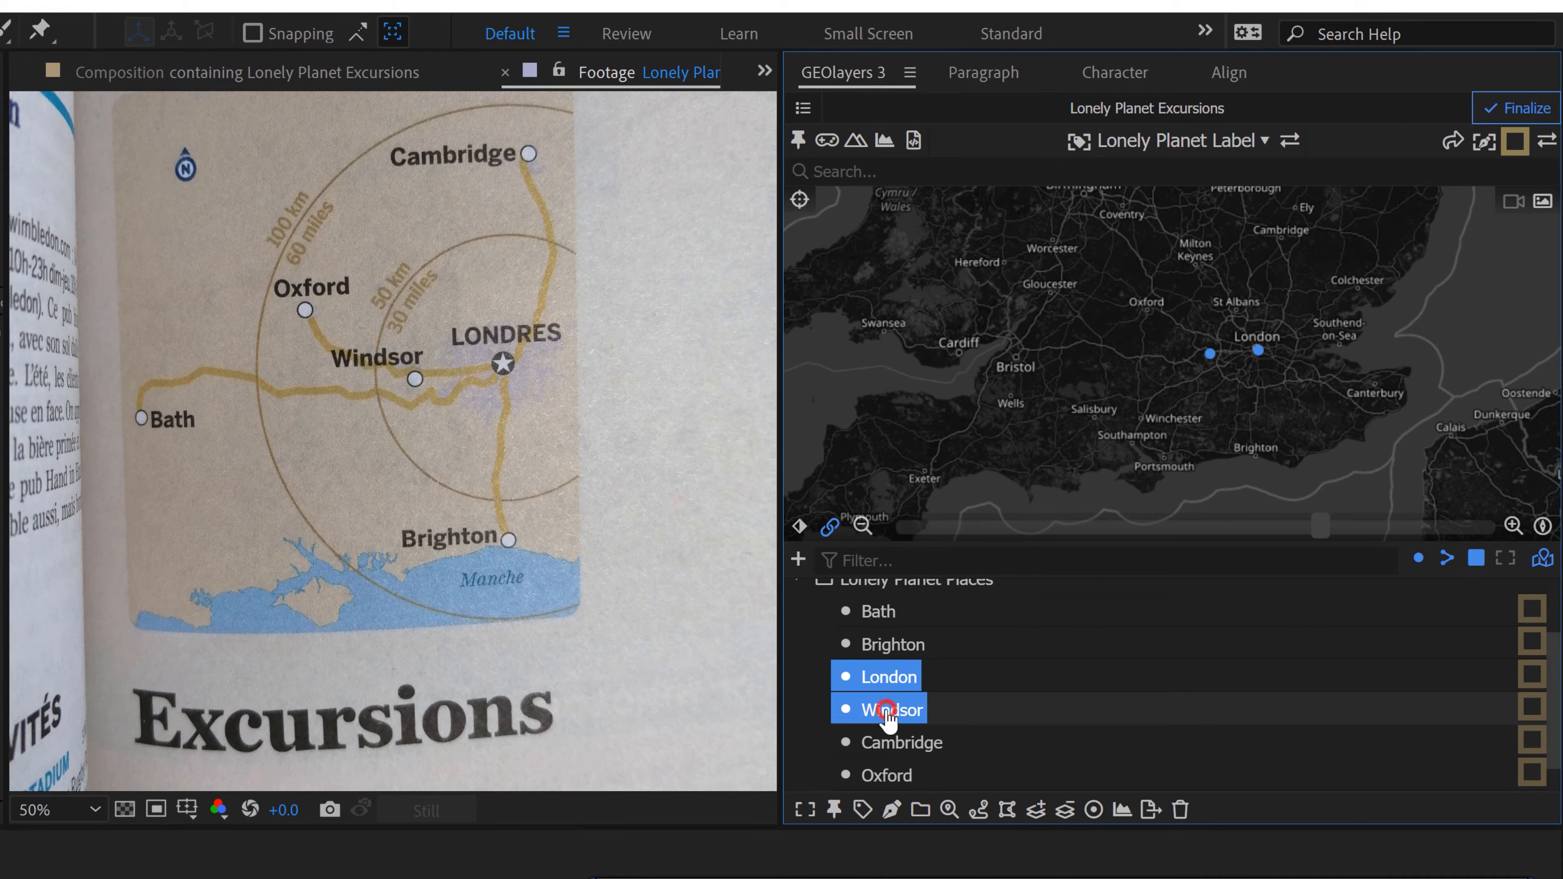
pyautogui.keyDown('ctrl'); pyautogui.click(886, 775); pyautogui.keyUp('ctrl')
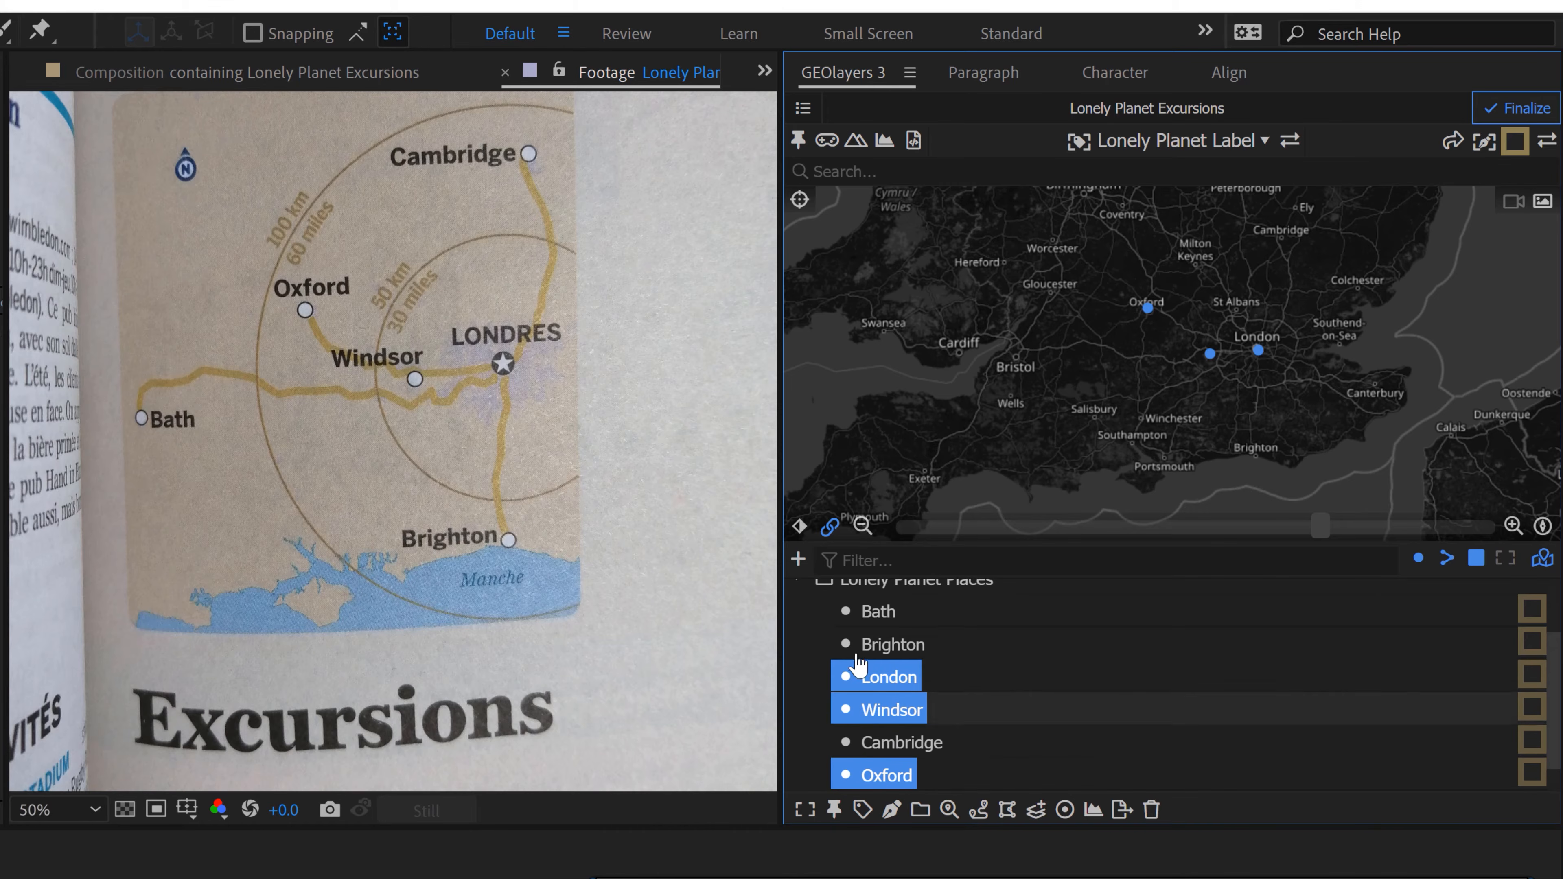
pyautogui.click(983, 812)
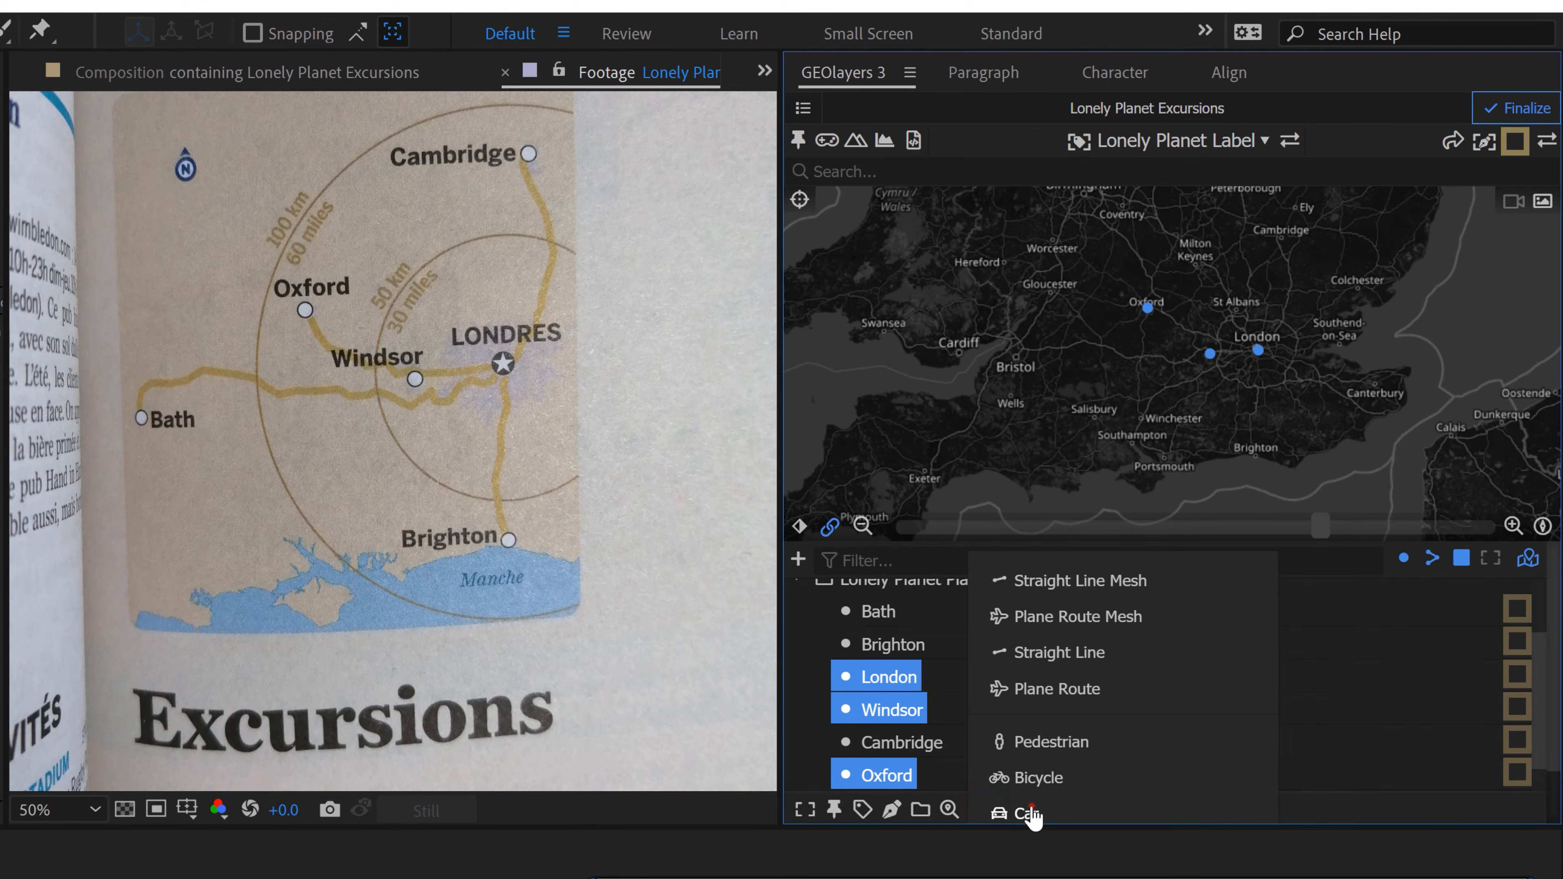
pyautogui.click(1023, 812)
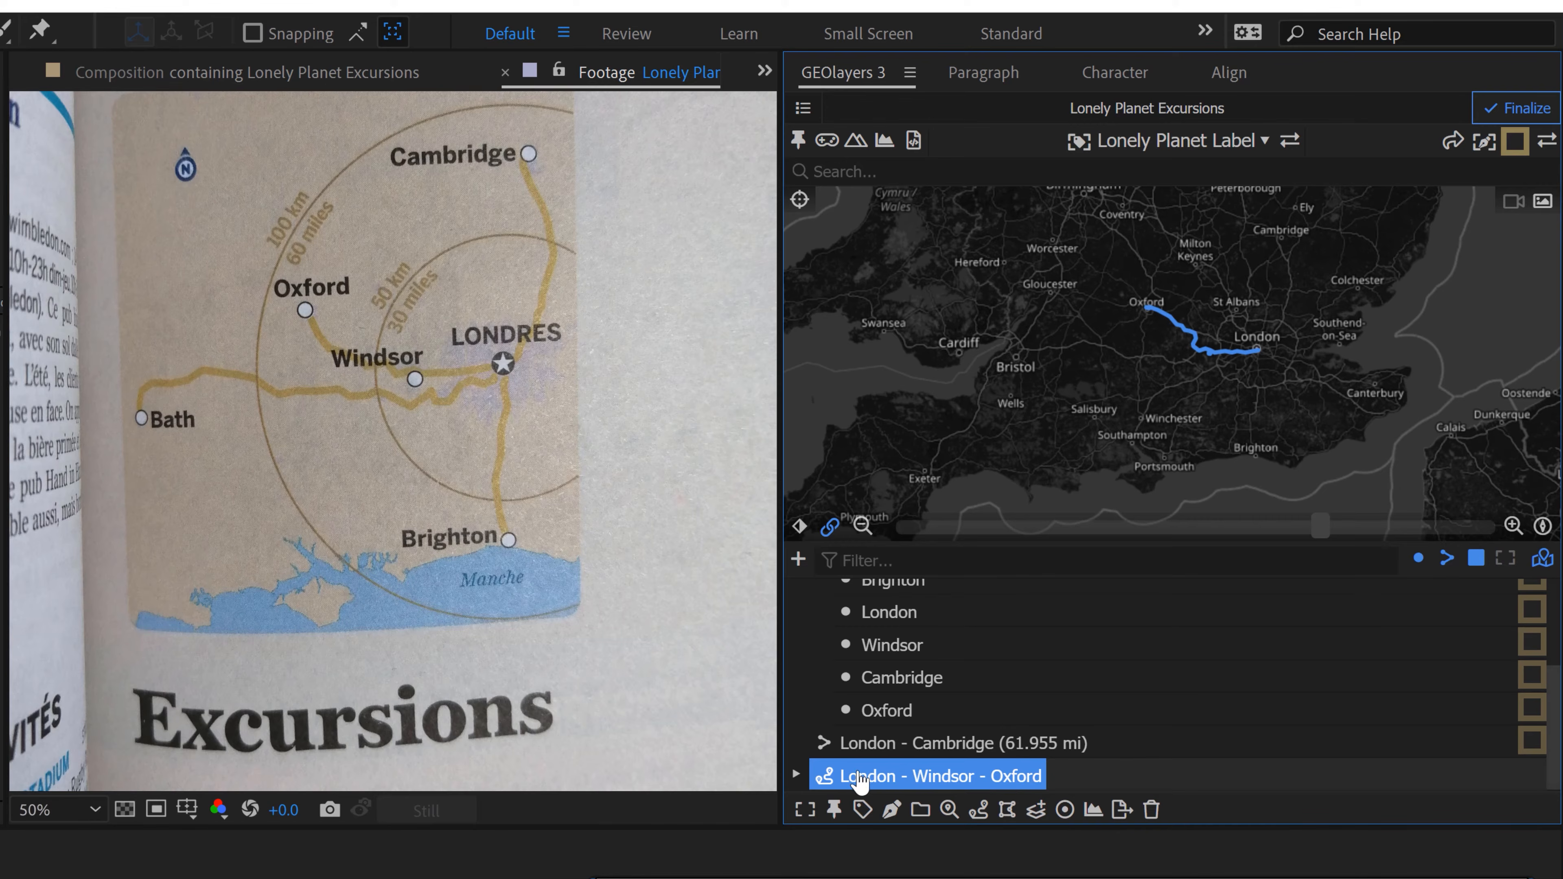
# Step: Expand the London - Windsor - Oxford route and draw both of its segments as features with the Roads style
pyautogui.click(796, 776)
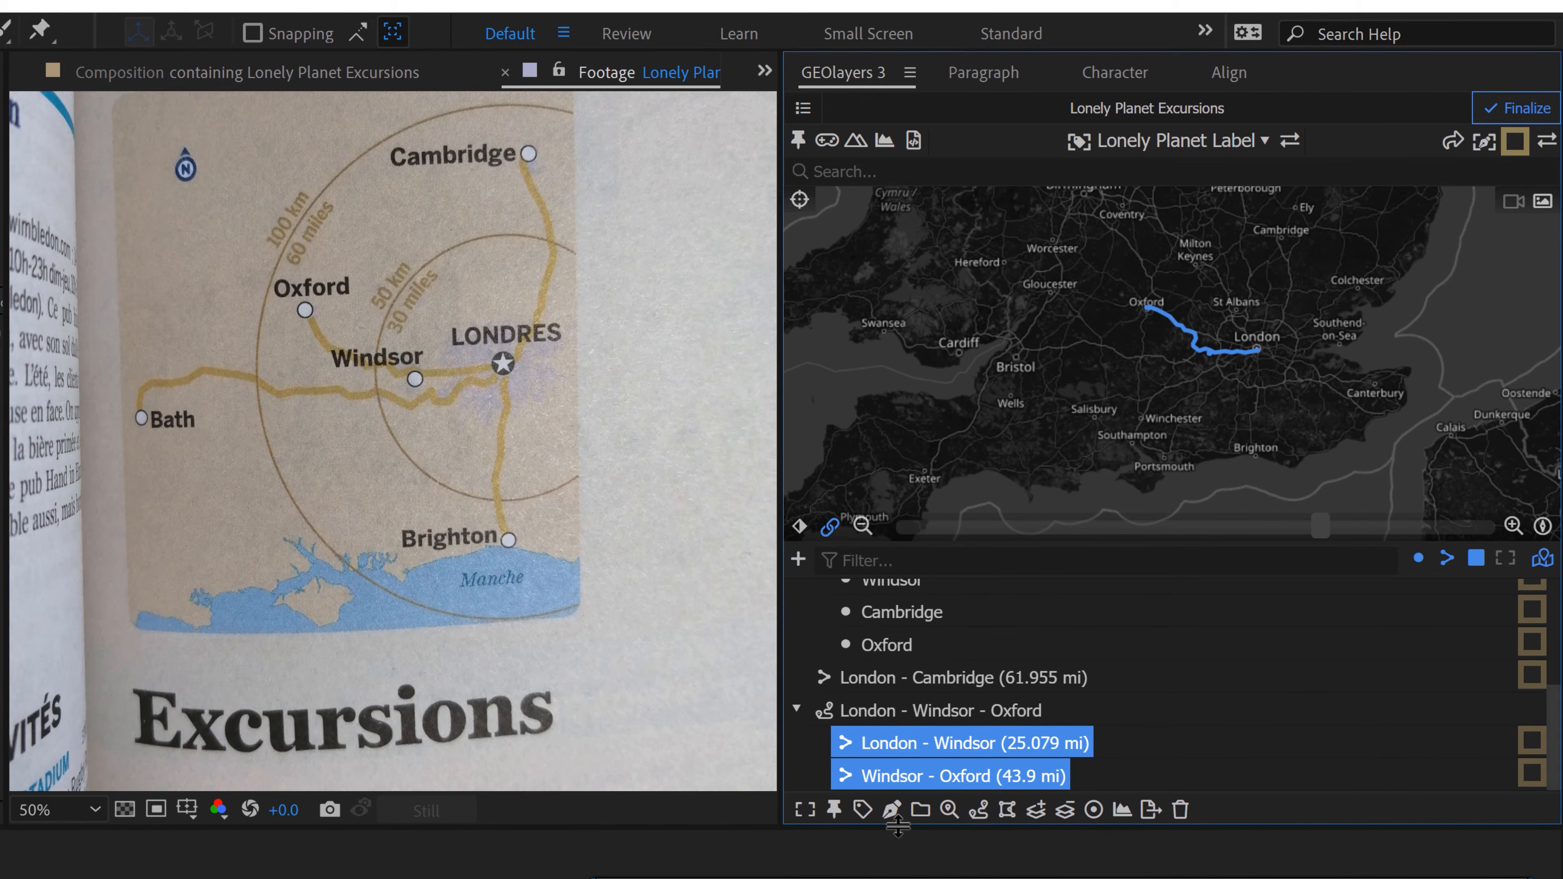
pyautogui.click(891, 808)
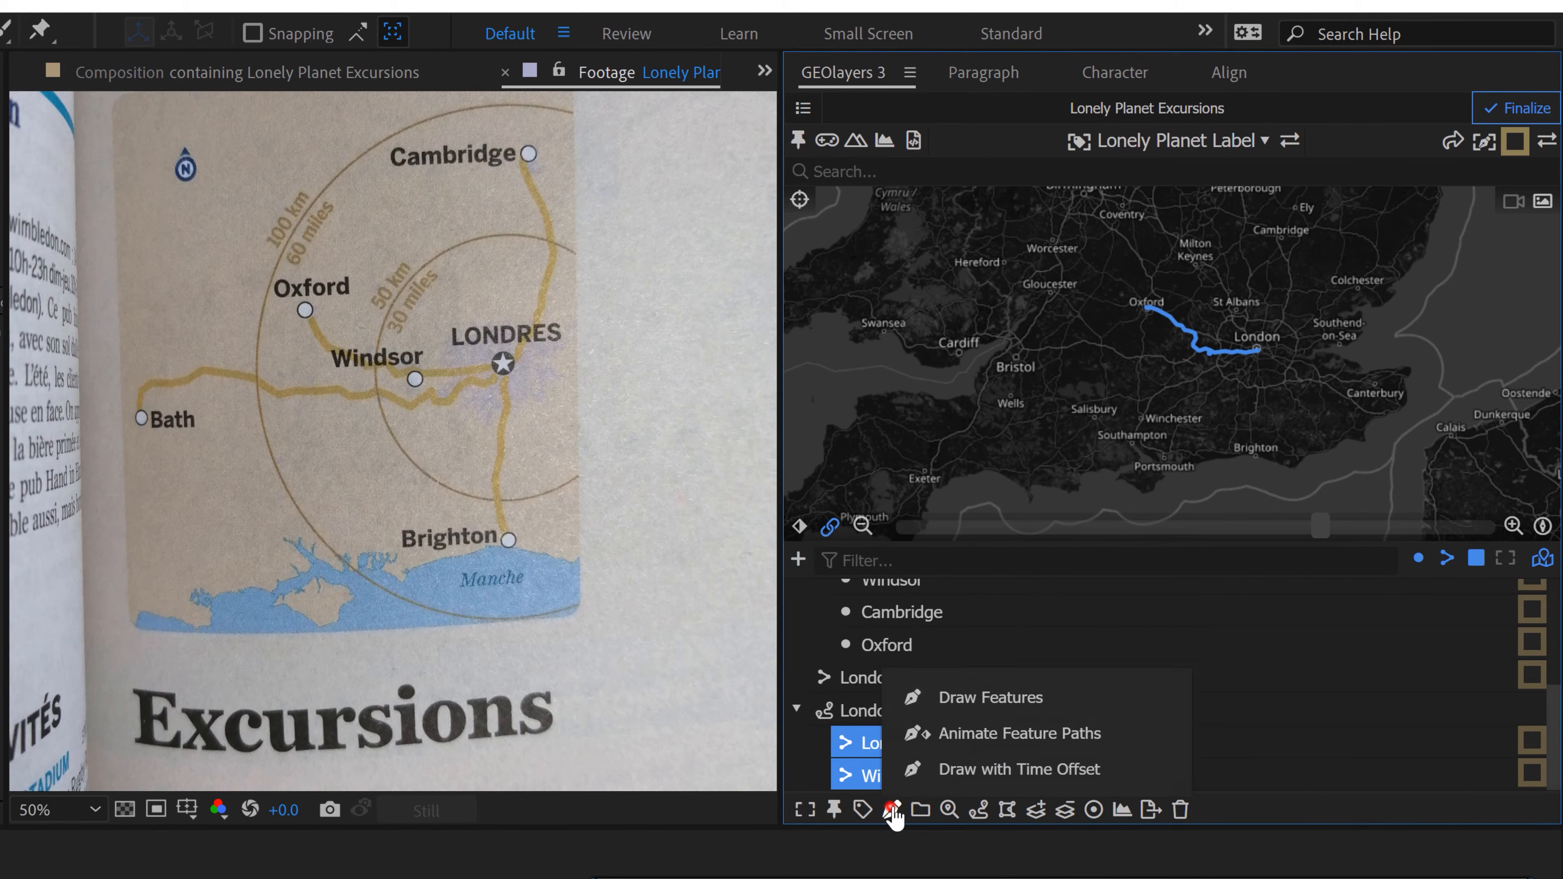
pyautogui.click(981, 697)
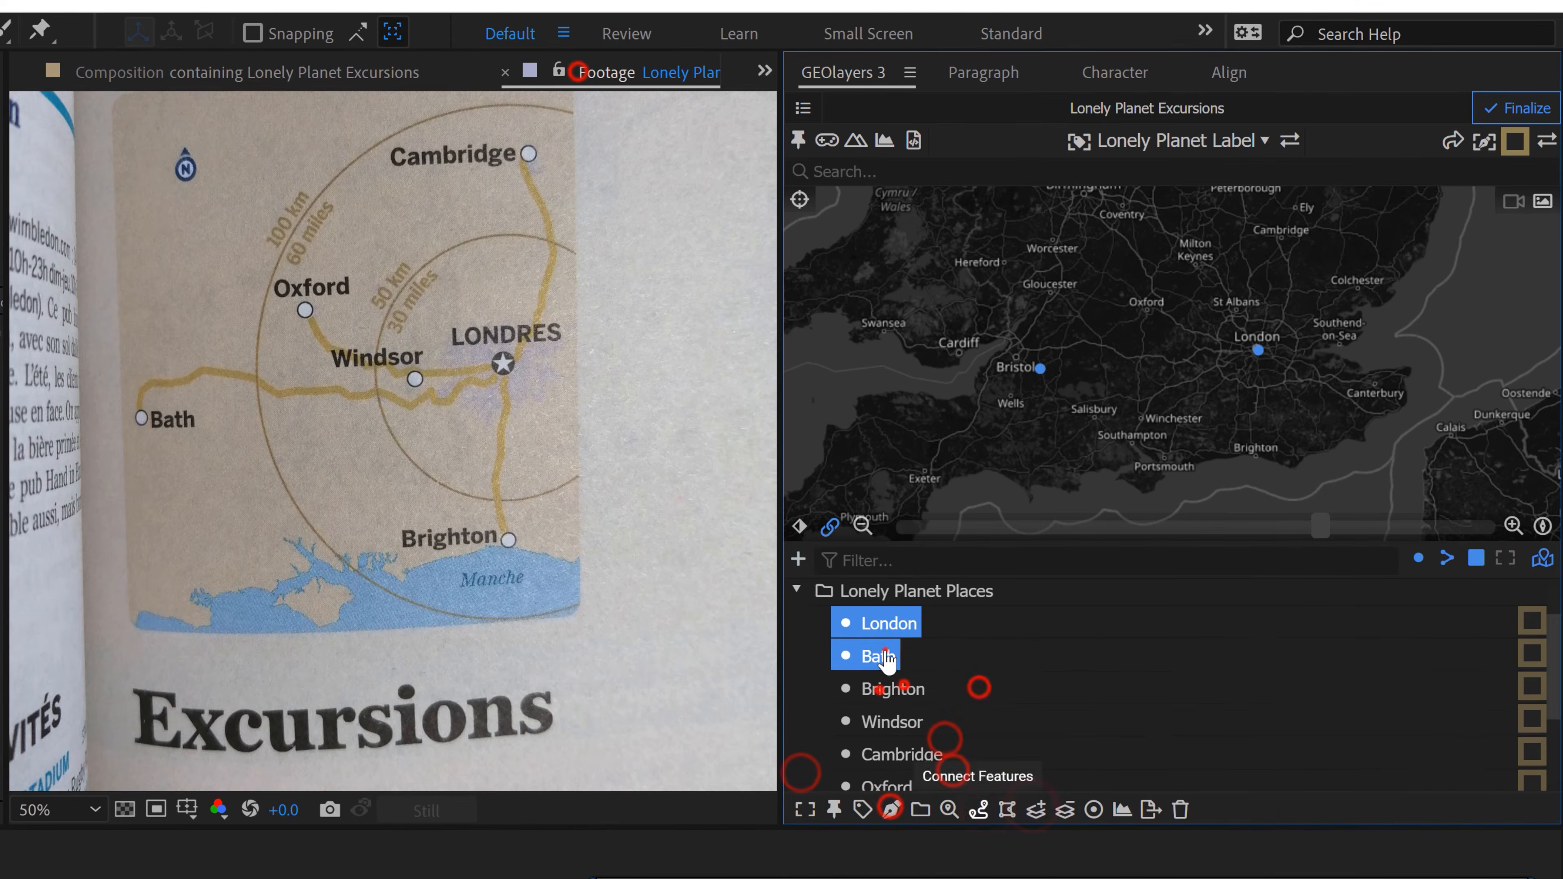
# Step: Create London - Bath and London - Brighton routes and draw both as features with Individual Layers enabled
pyautogui.click(978, 808)
pyautogui.click(1516, 140)
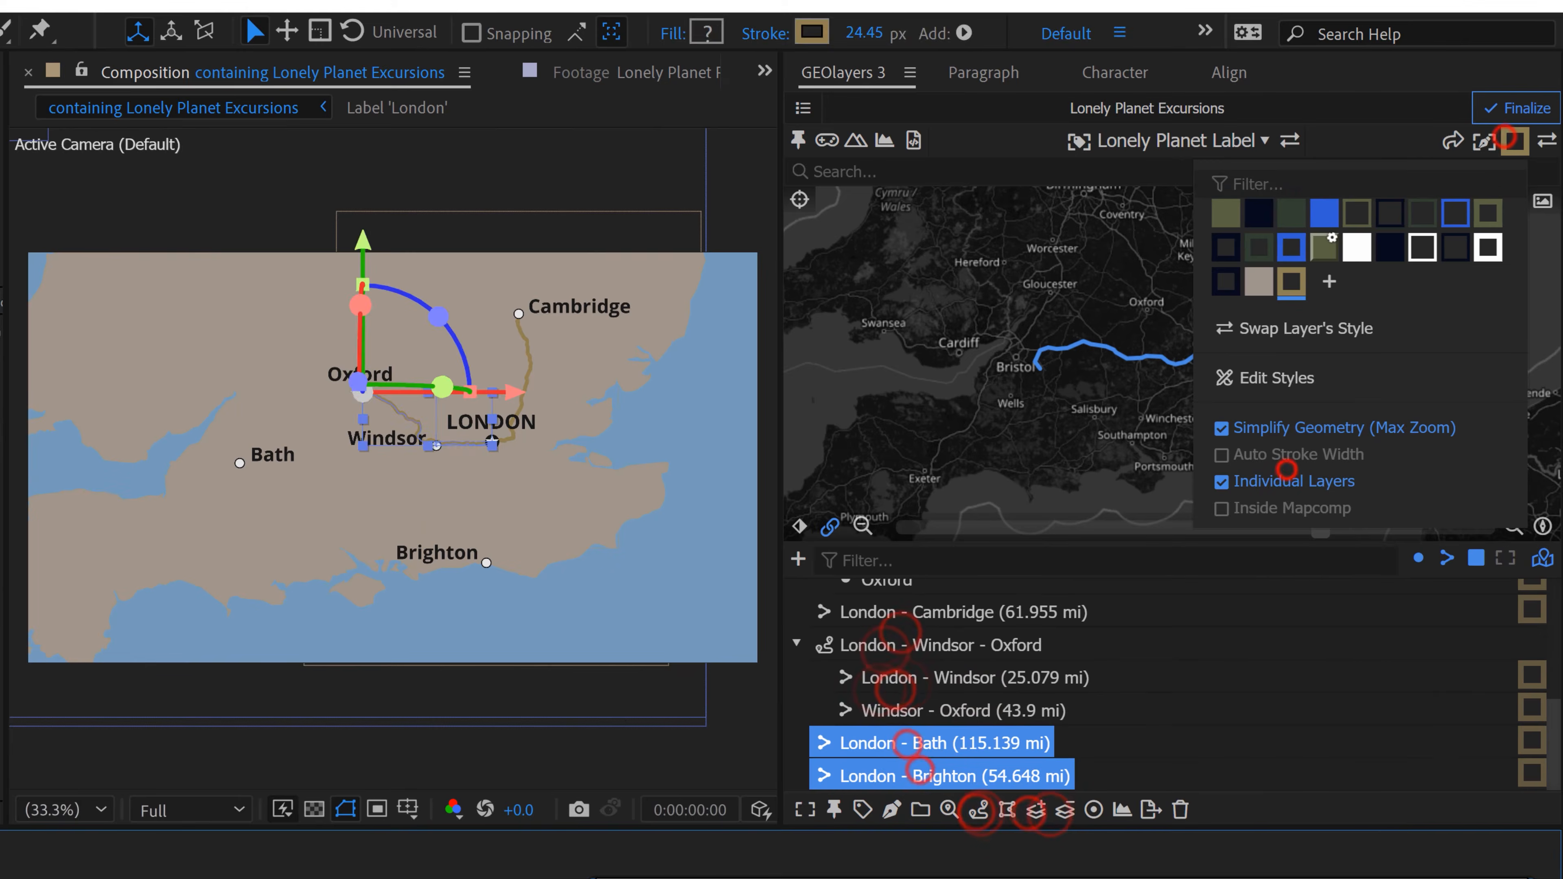
pyautogui.click(891, 809)
pyautogui.click(985, 698)
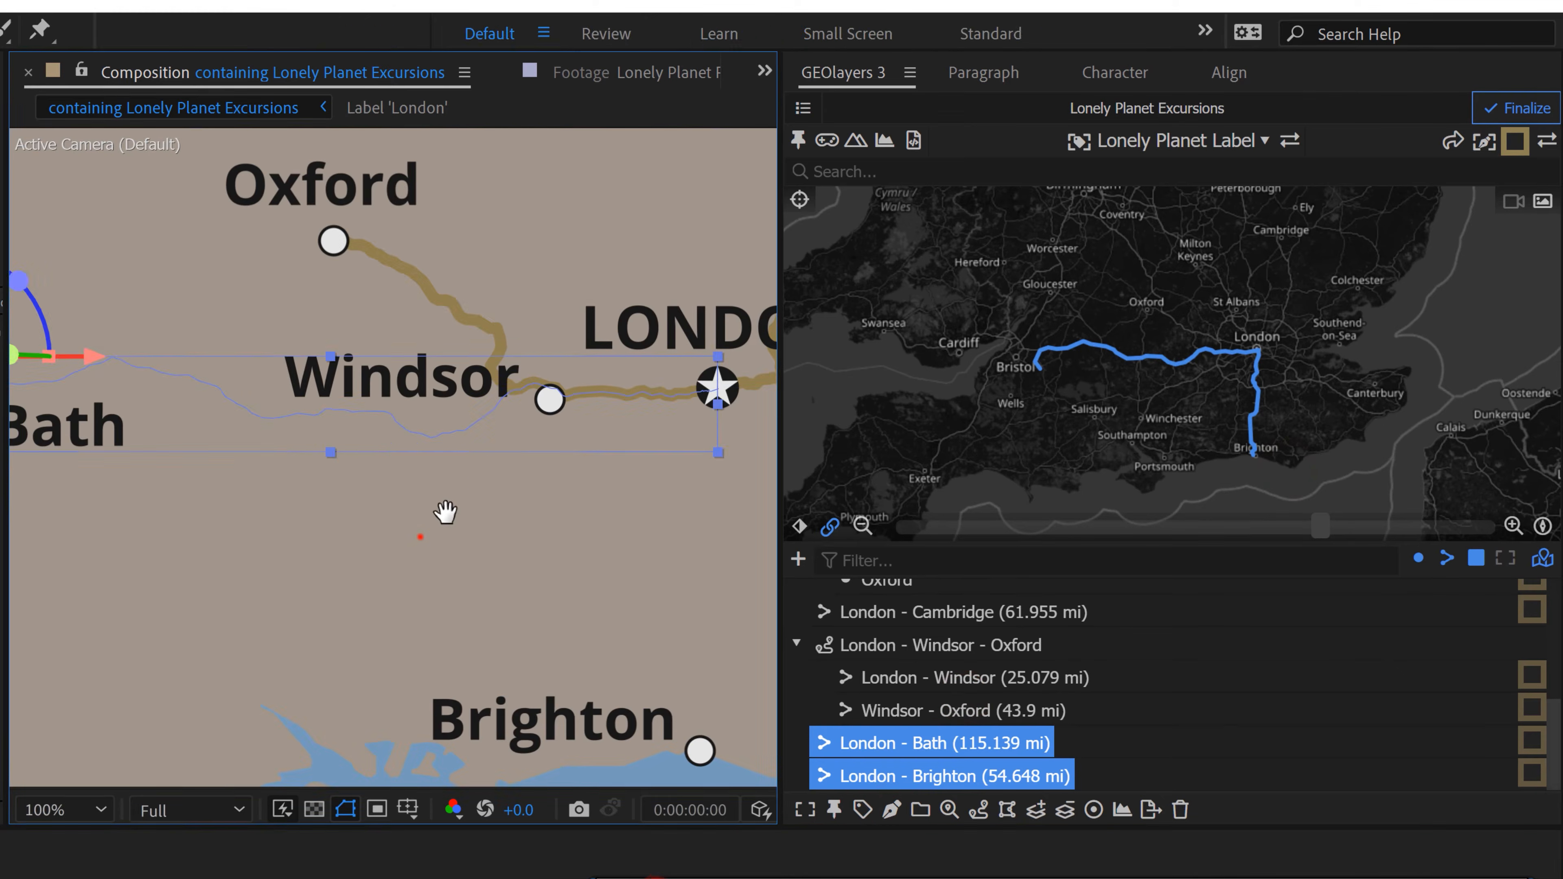
pyautogui.click(812, 774)
pyautogui.scroll(-3, 420, 536)
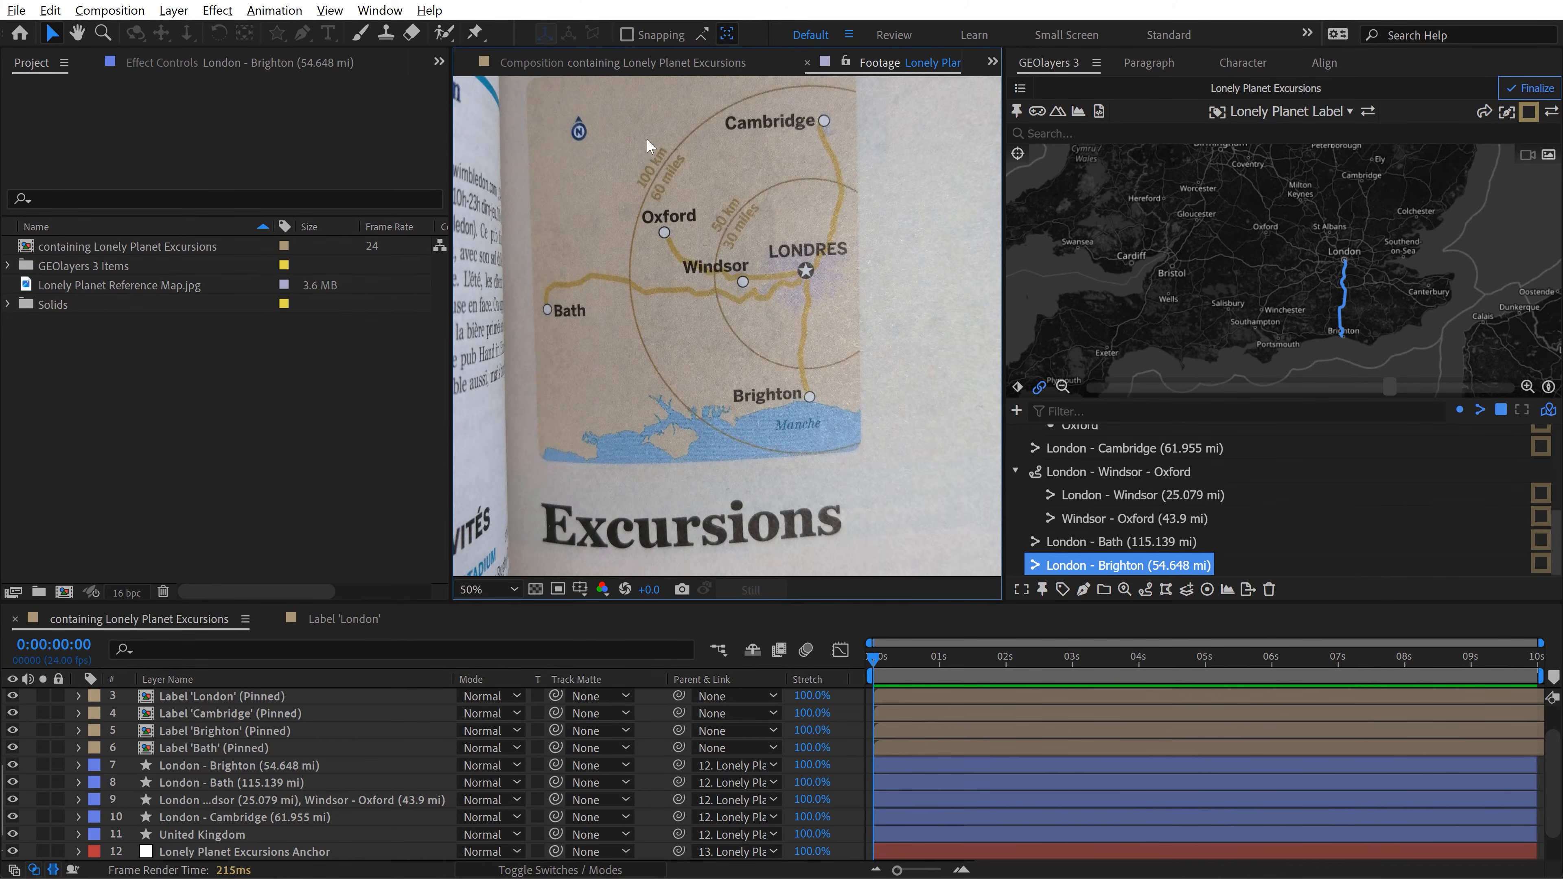
# Step: Return to the main map composition and run the scale bar script with Center alignment
pyautogui.click(610, 66)
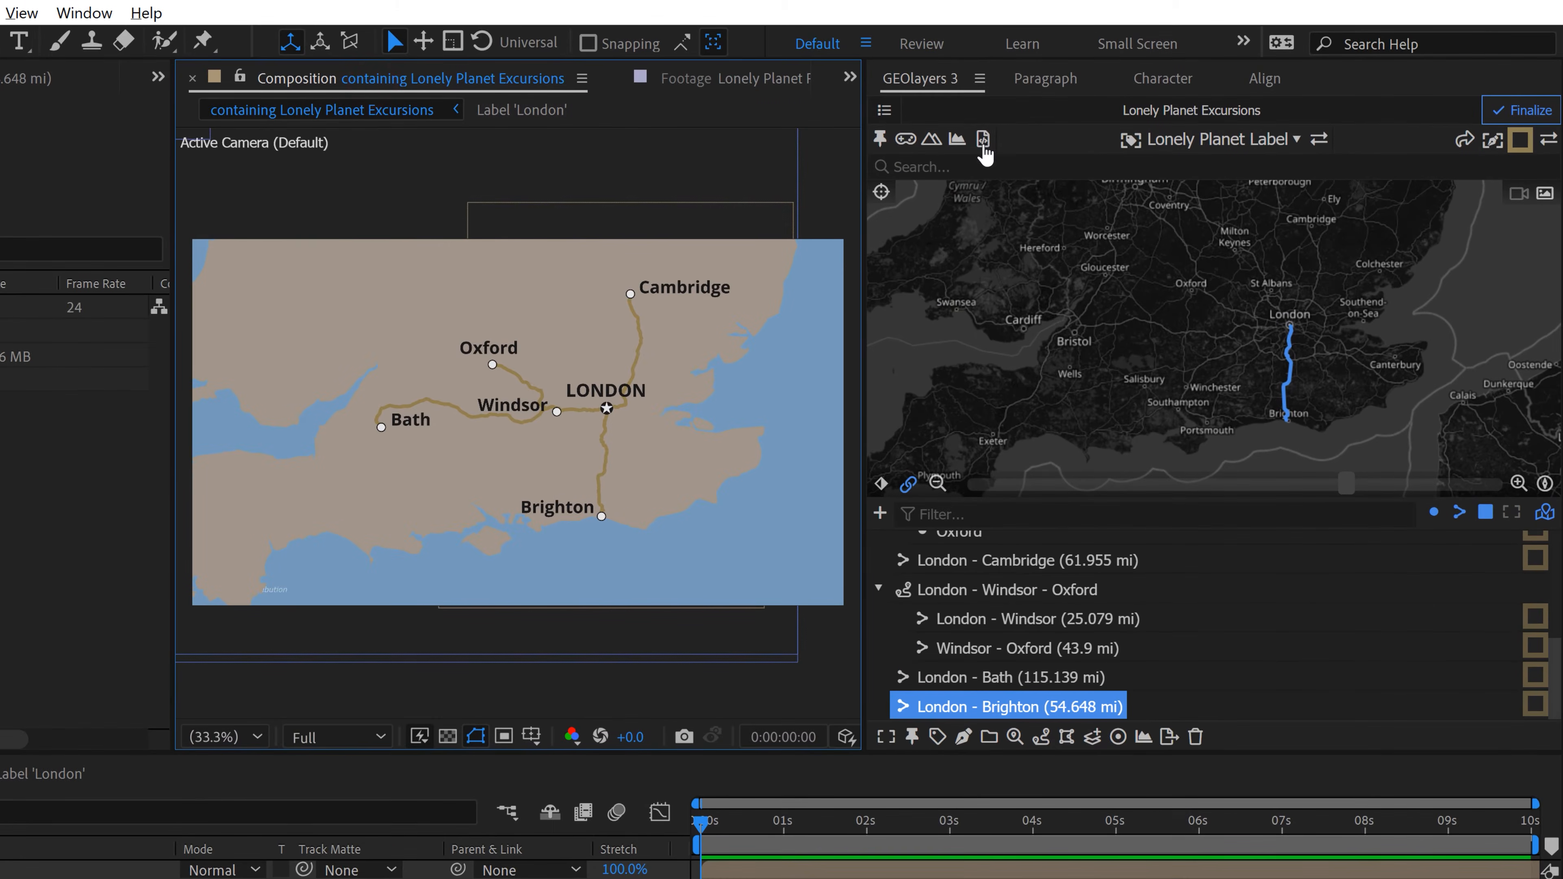
pyautogui.click(982, 140)
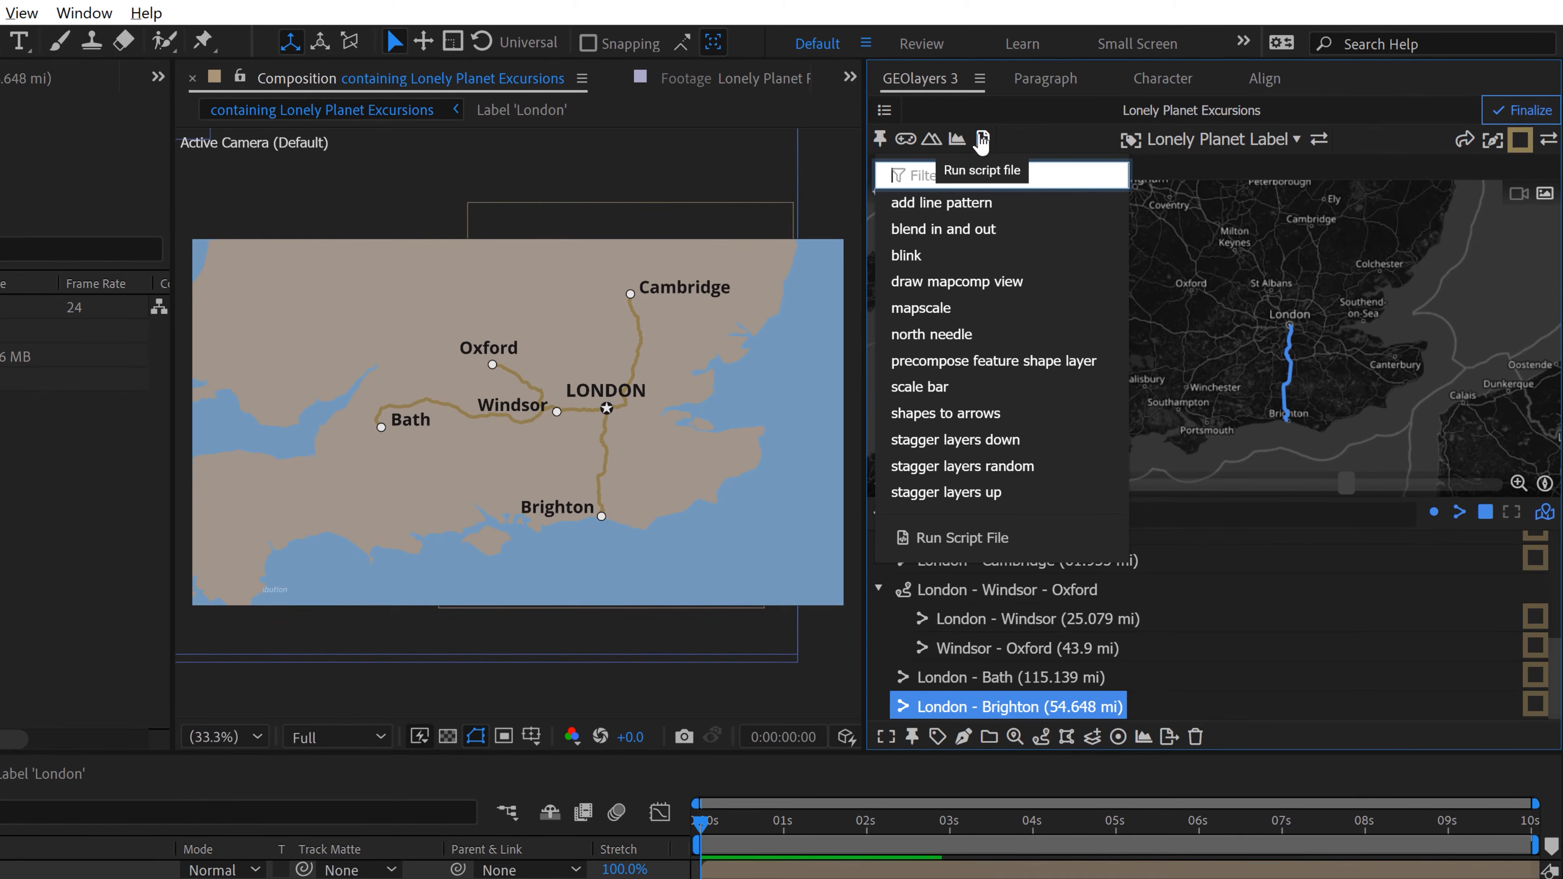
pyautogui.click(924, 391)
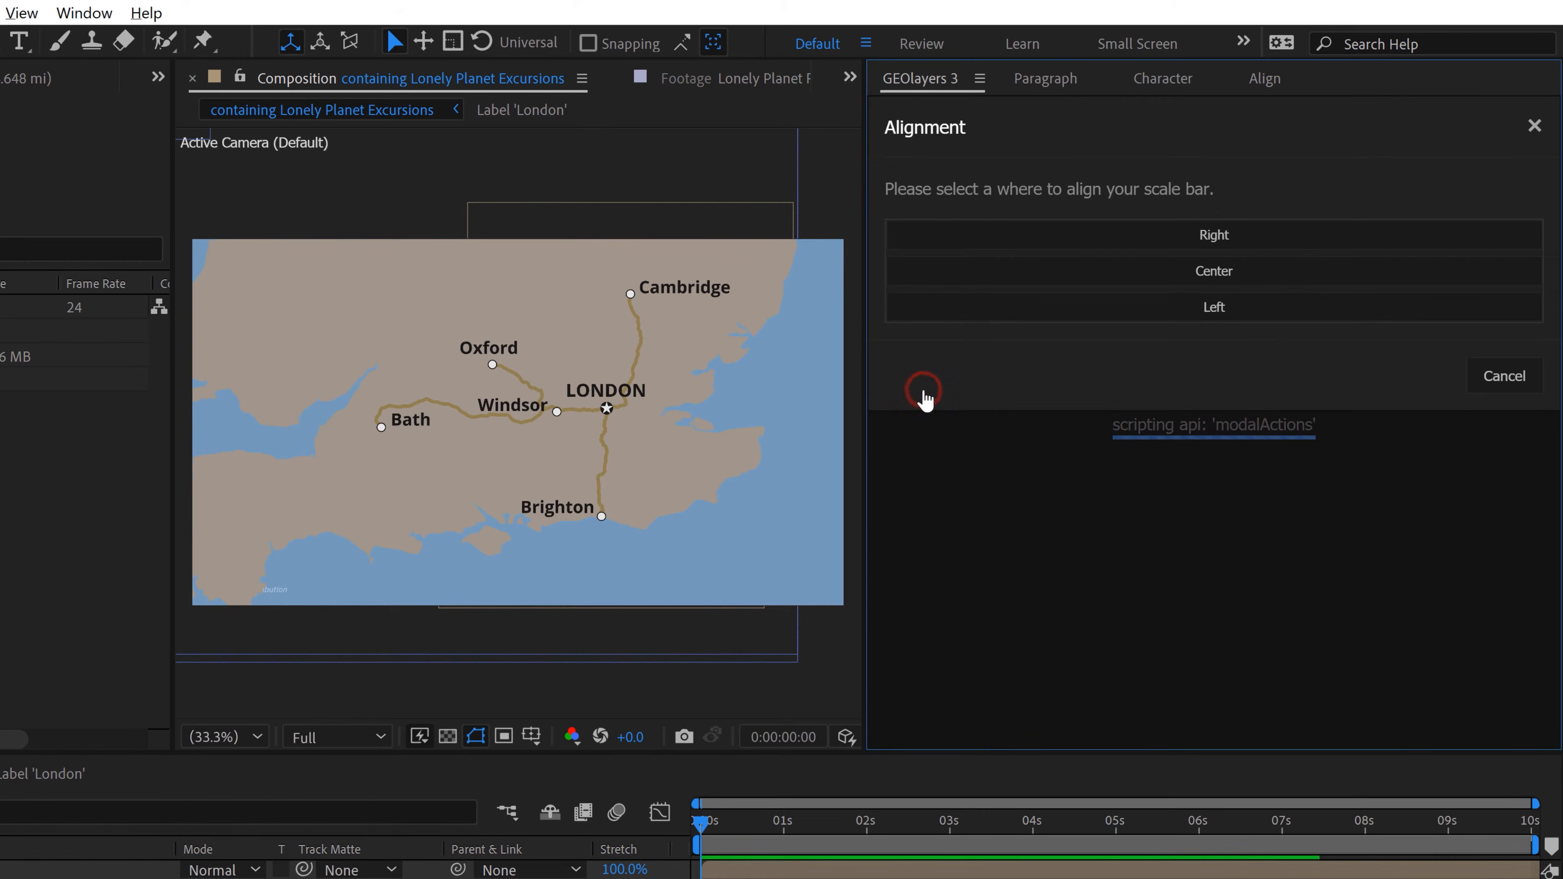
pyautogui.click(1182, 274)
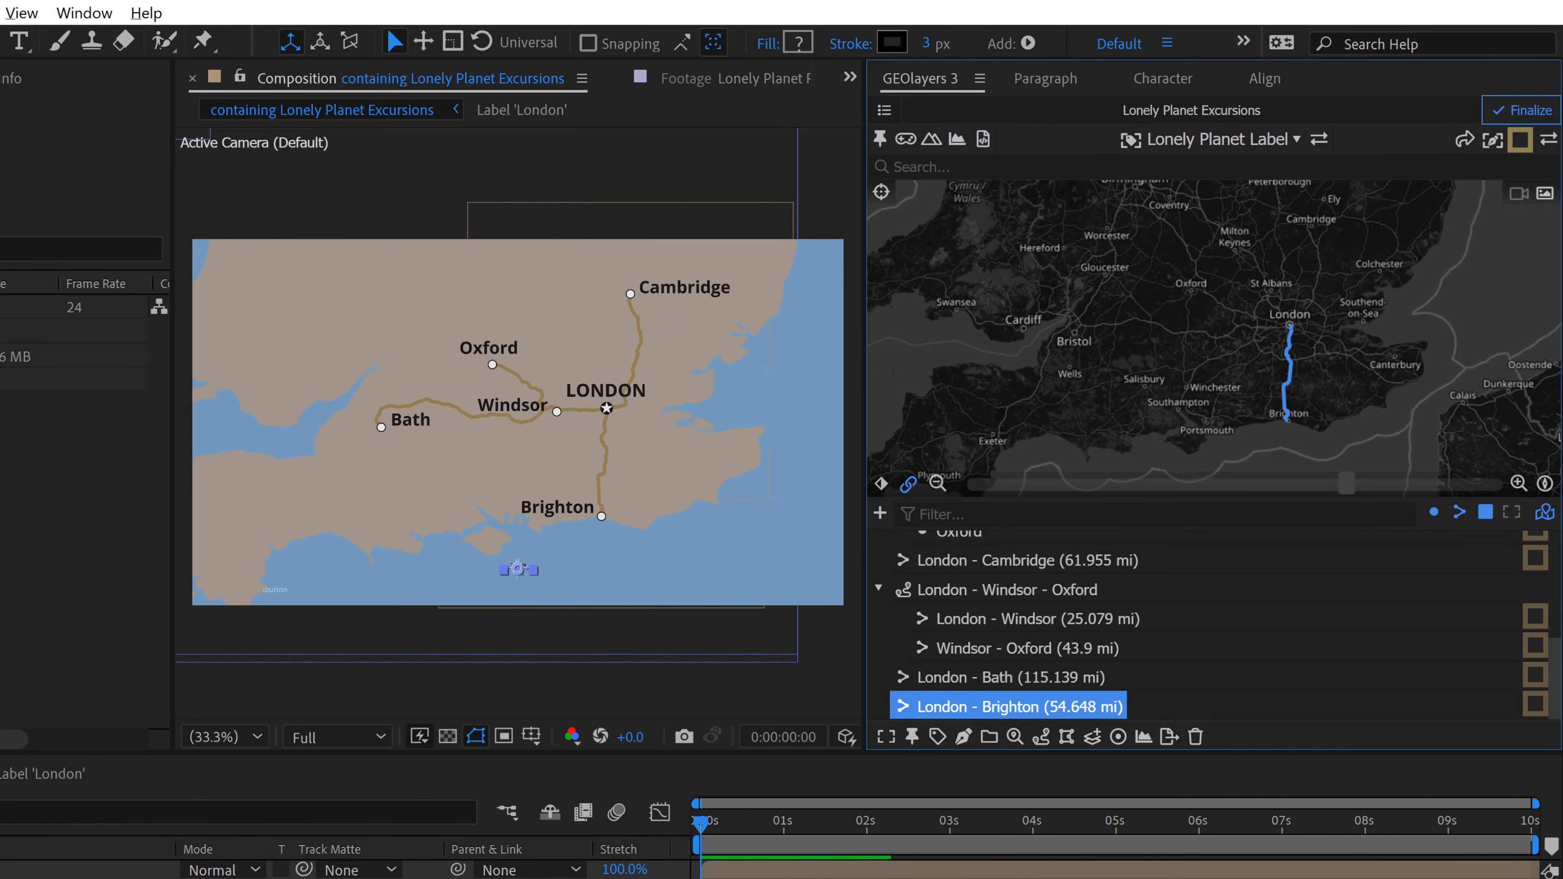
# Step: Examine the new scale bar south of Brighton and compare it with the distance circles on the reference map
pyautogui.click(136, 765)
pyautogui.scroll(2, 513, 565)
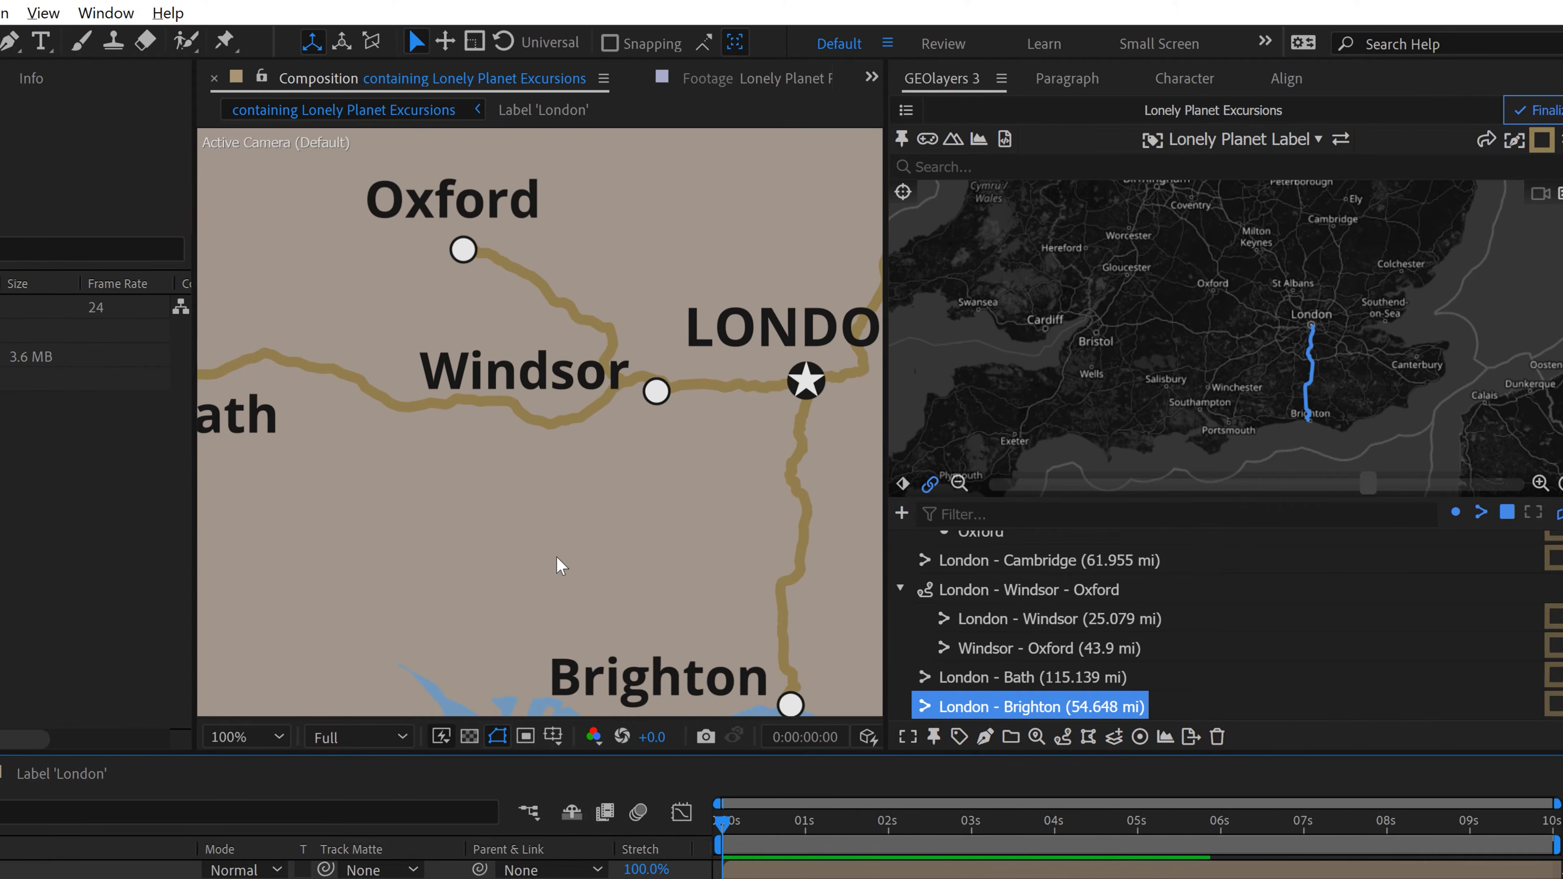
pyautogui.press('space')
pyautogui.moveTo(575, 604); pyautogui.dragTo(611, 327)
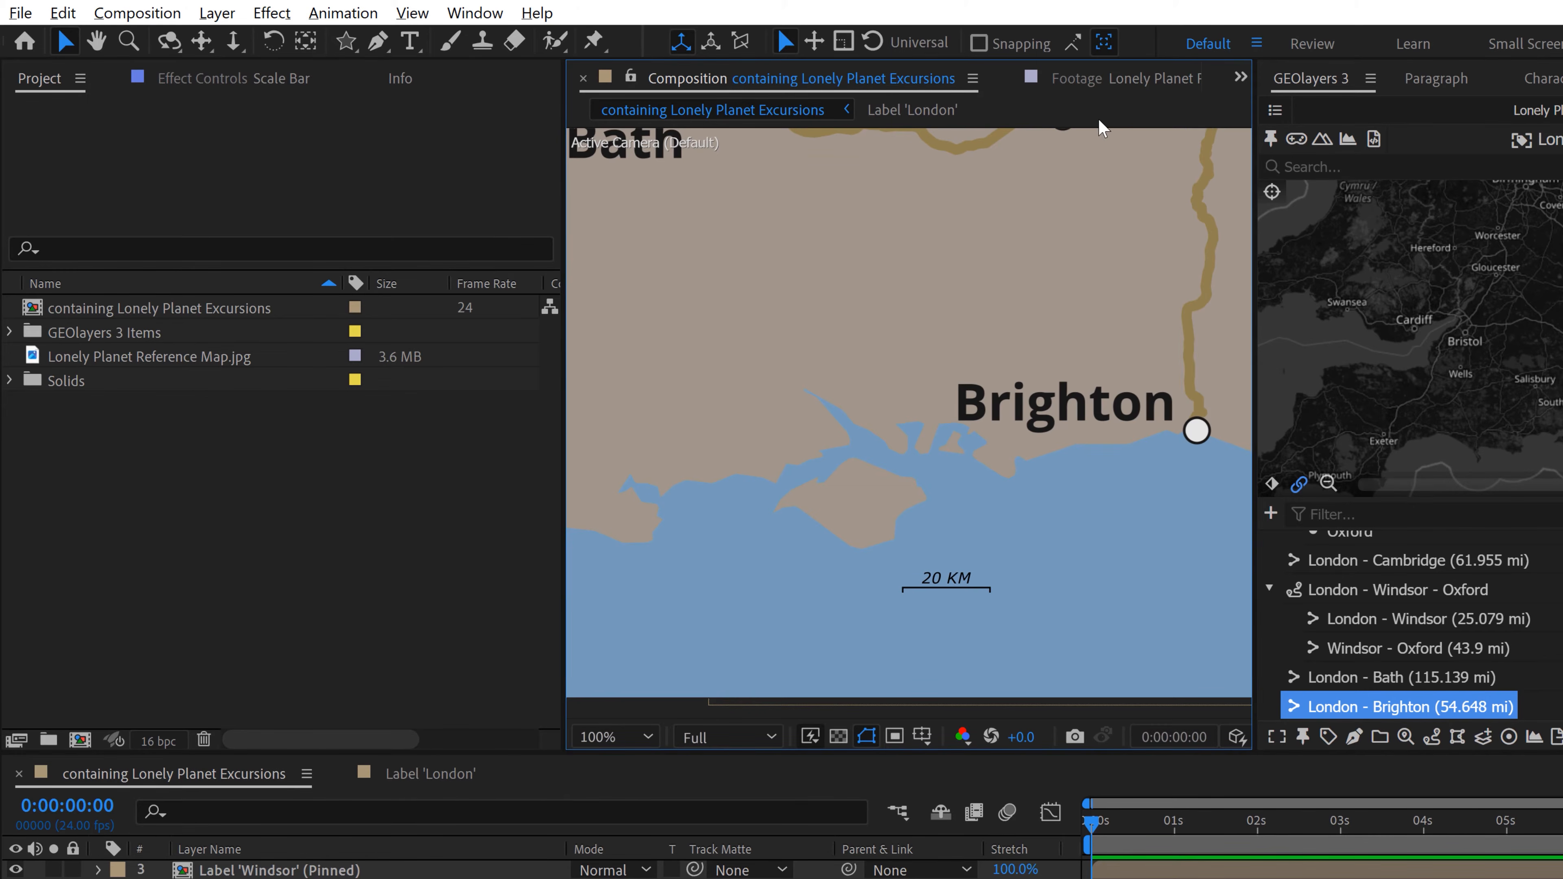
pyautogui.click(1102, 82)
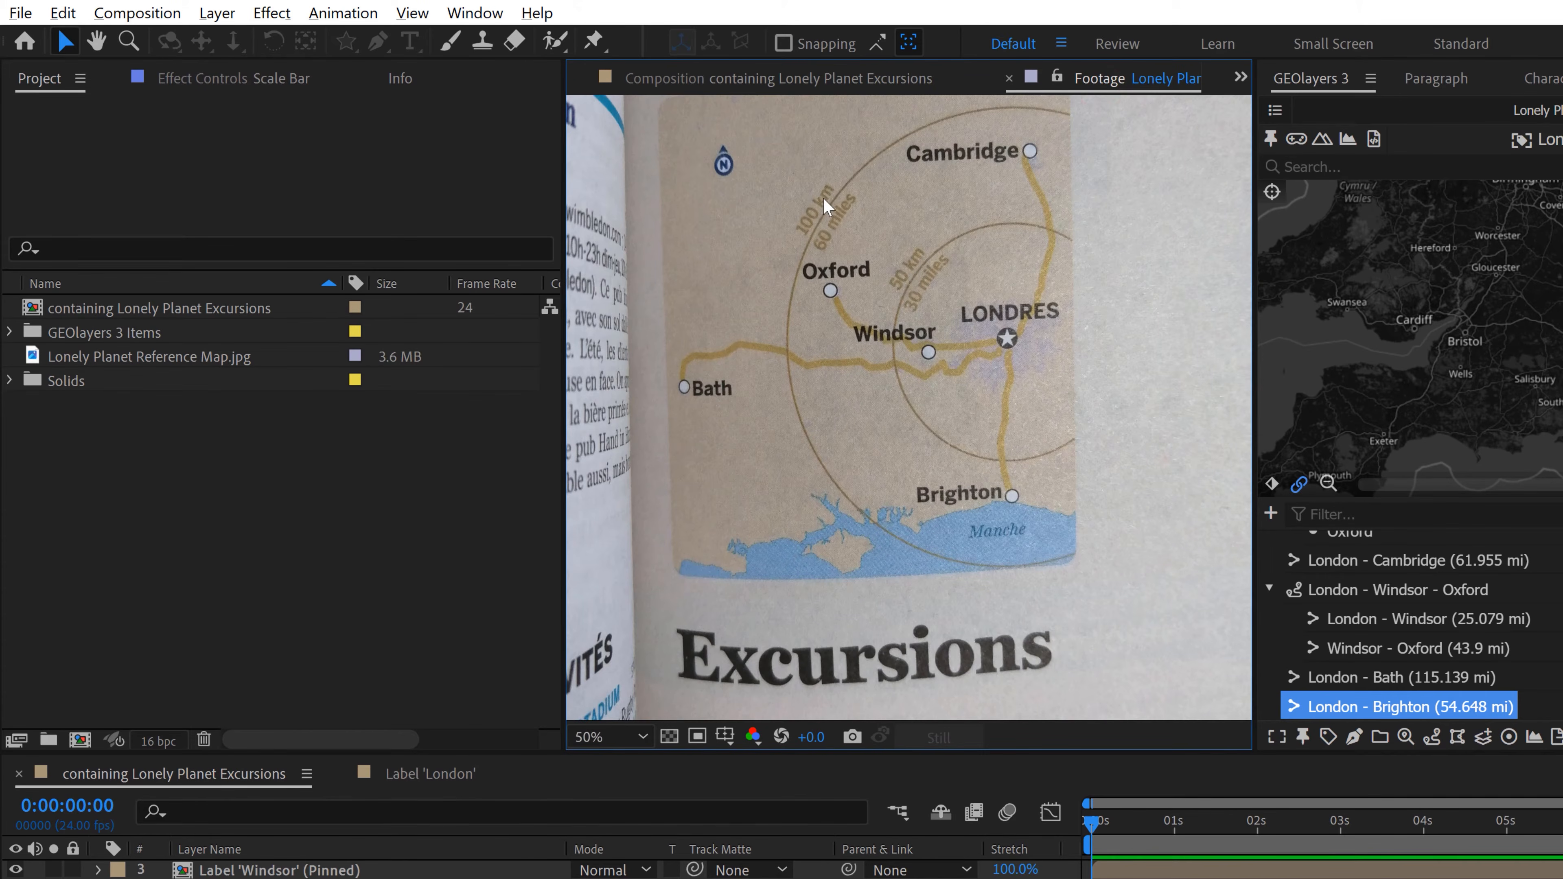
pyautogui.click(877, 78)
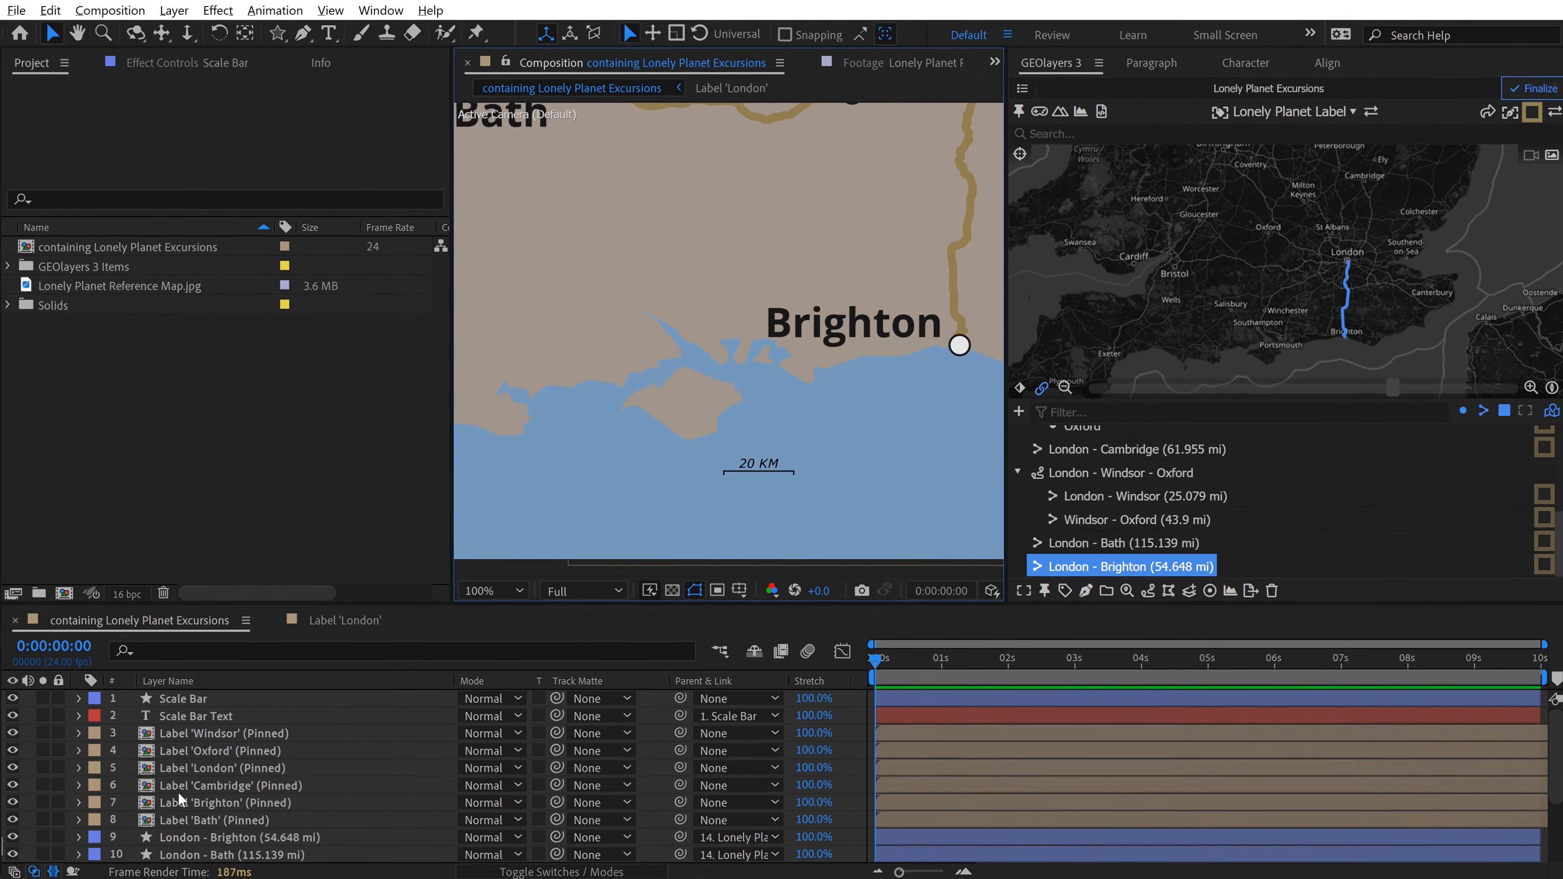
# Step: Set the Scale Bar layer's Size effect to 450, 10 and enable Fixed Size
pyautogui.click(179, 715)
pyautogui.click(178, 698)
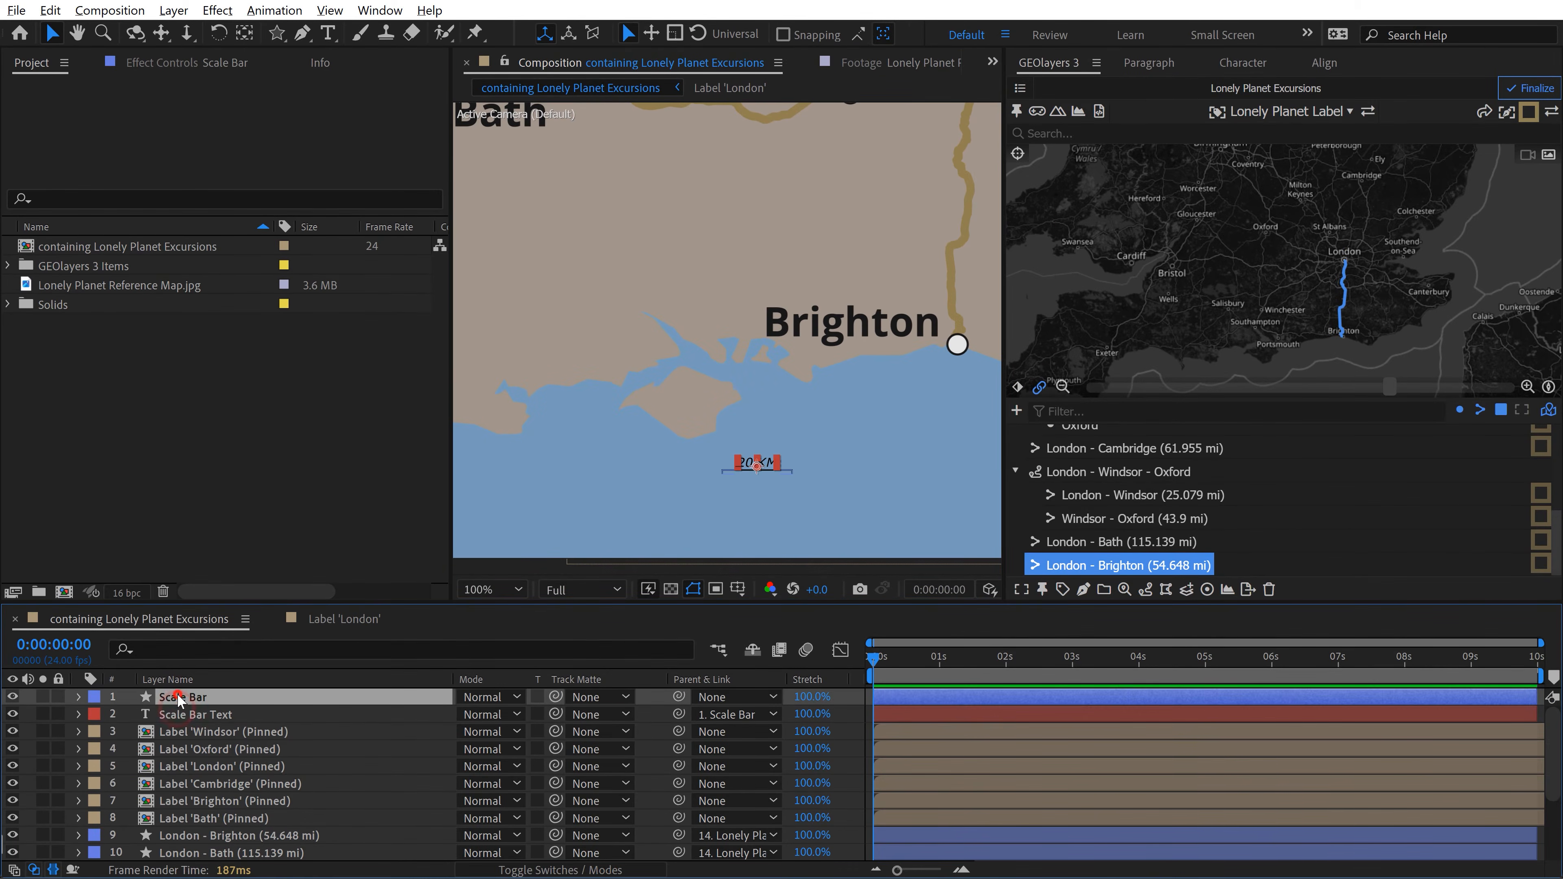
pyautogui.click(185, 62)
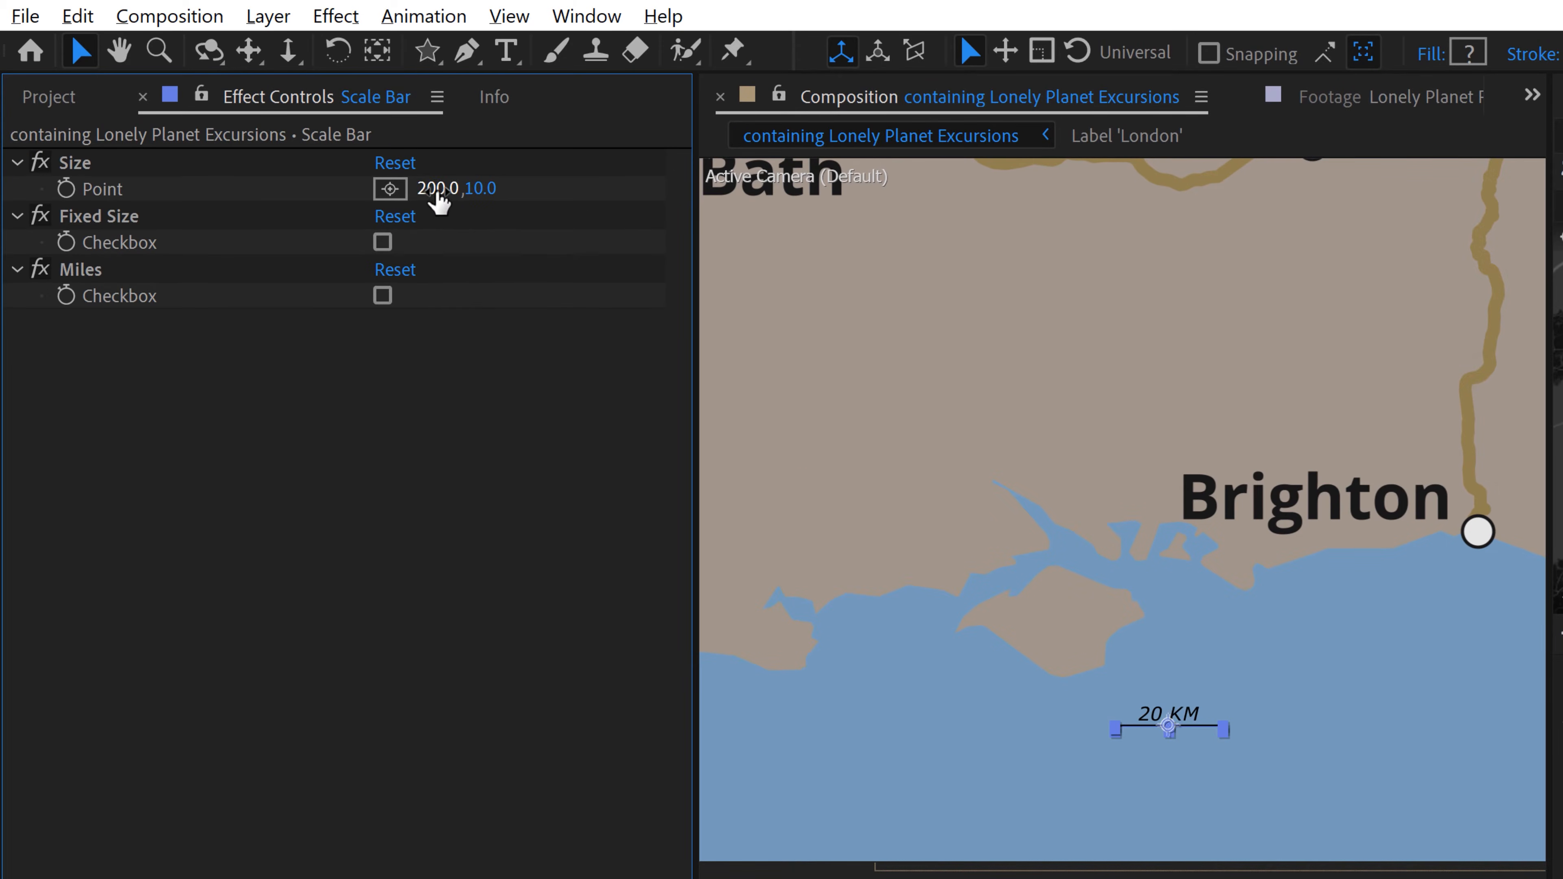
pyautogui.moveTo(437, 189); pyautogui.dragTo(576, 195)
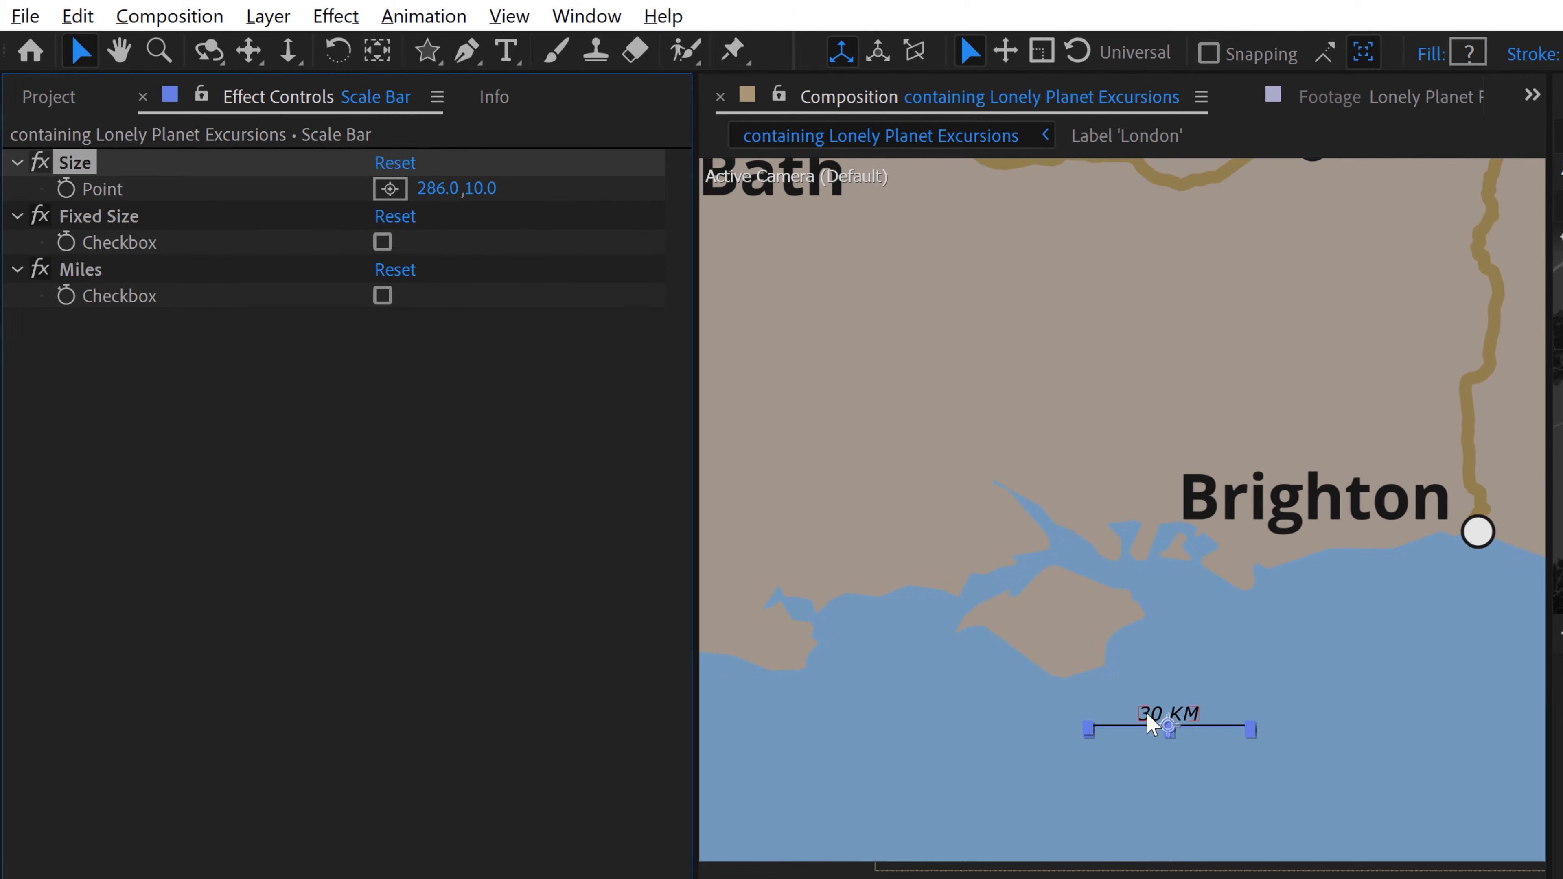
pyautogui.moveTo(429, 196); pyautogui.dragTo(438, 191)
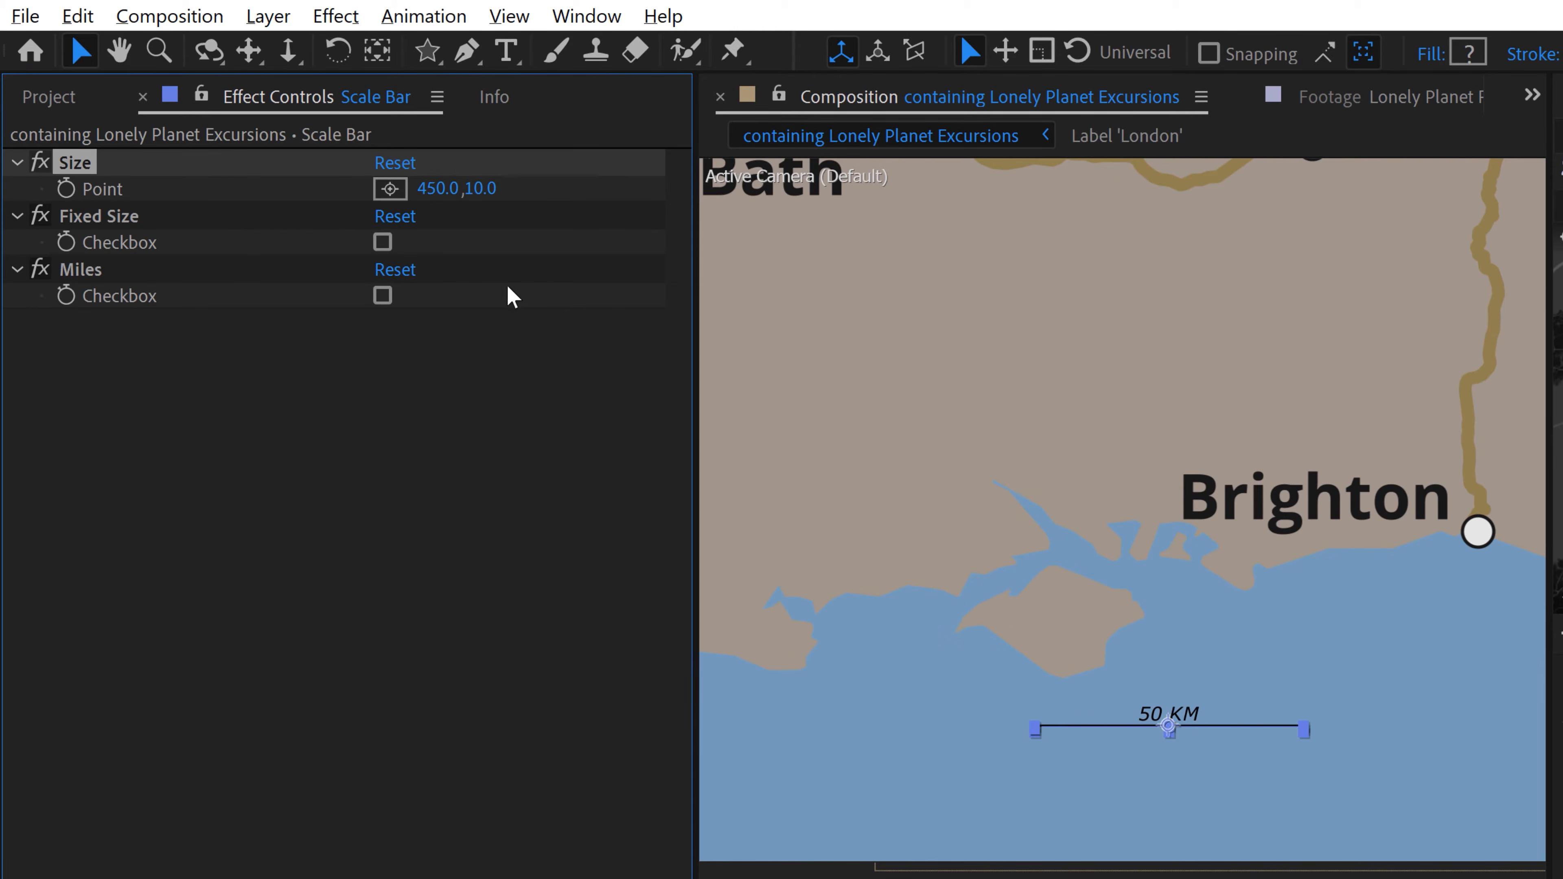
pyautogui.click(382, 242)
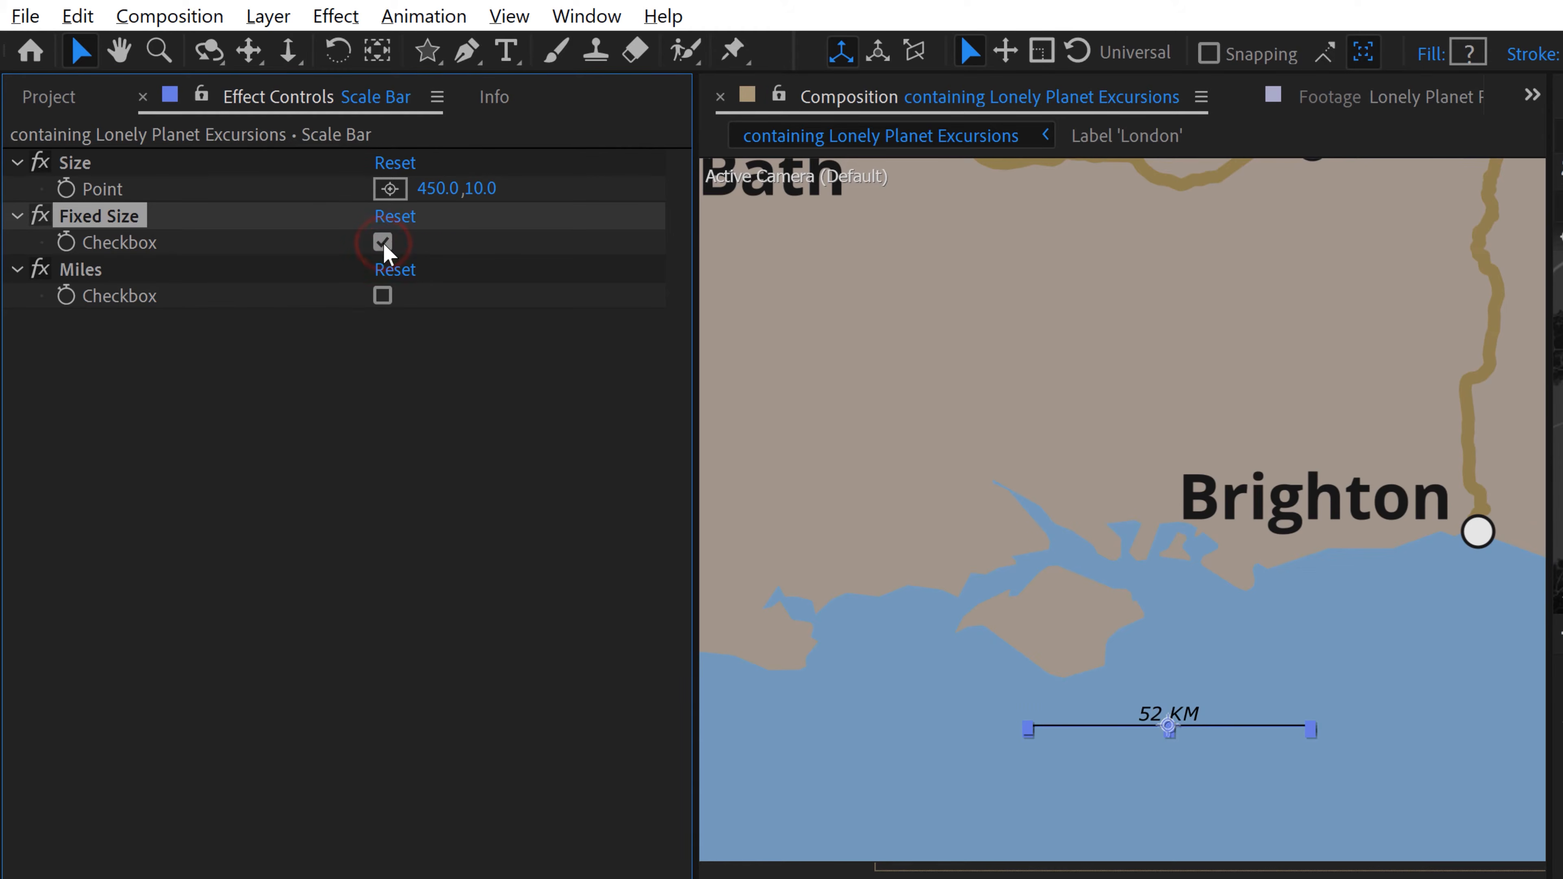
# Step: Shorten the scale bar to represent 50 km by setting its Size effect to 430, 10
pyautogui.moveTo(447, 186)
pyautogui.mouseDown()
pyautogui.moveTo(464, 185)
pyautogui.moveTo(420, 188)
pyautogui.mouseUp()
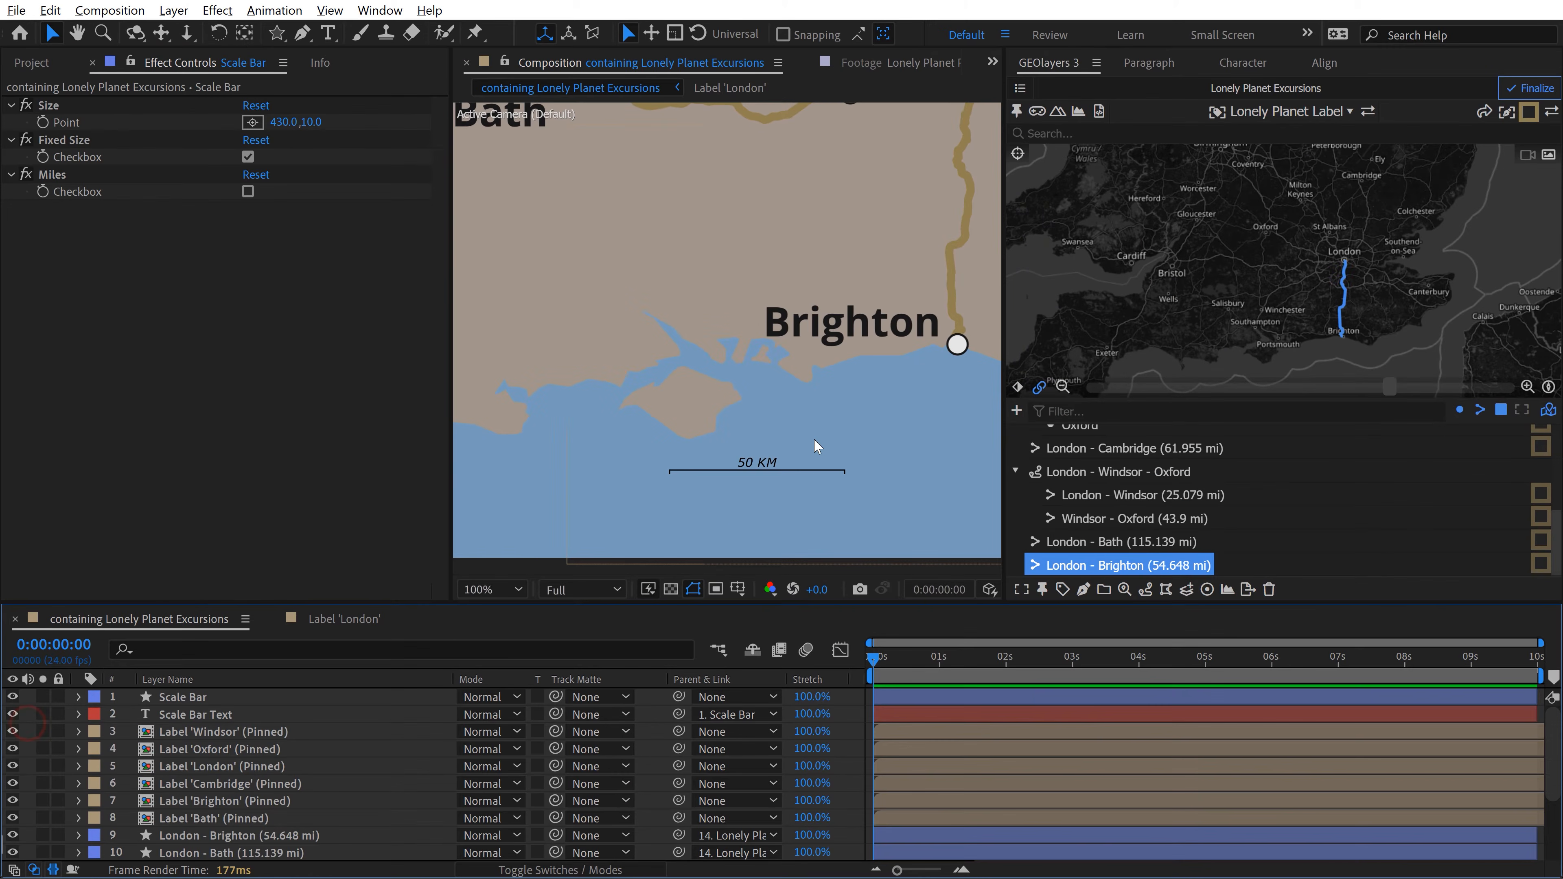
pyautogui.hotkey('shift', '/')
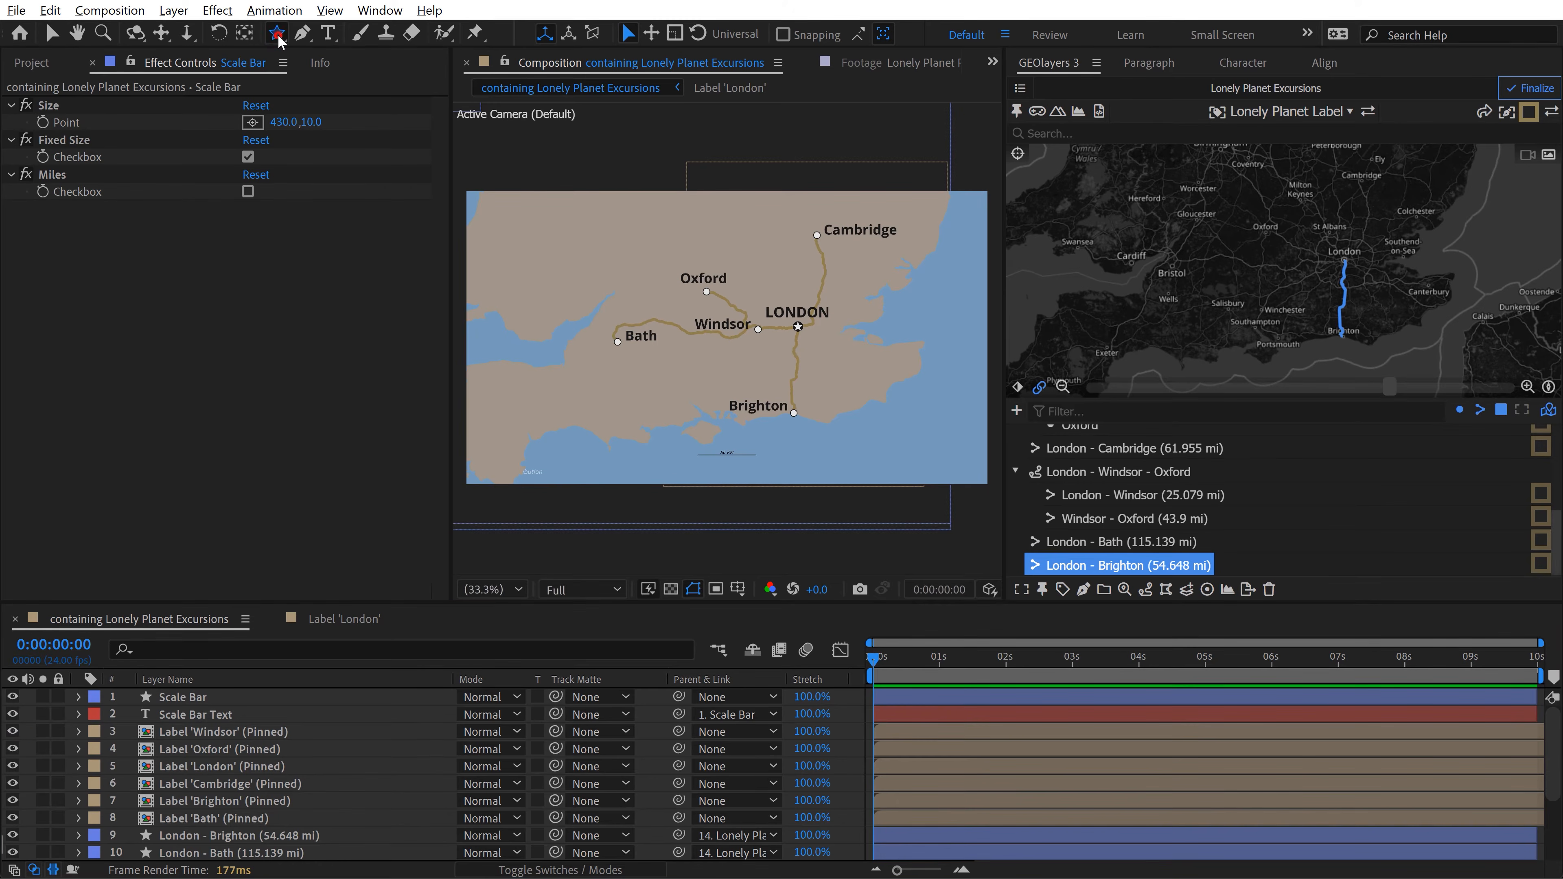
# Step: Activate the Ellipse tool and copy the stroke color #917f50 from the GEOlayers Roads style, leaving the style unchanged
pyautogui.moveTo(277, 33); pyautogui.dragTo(349, 79)
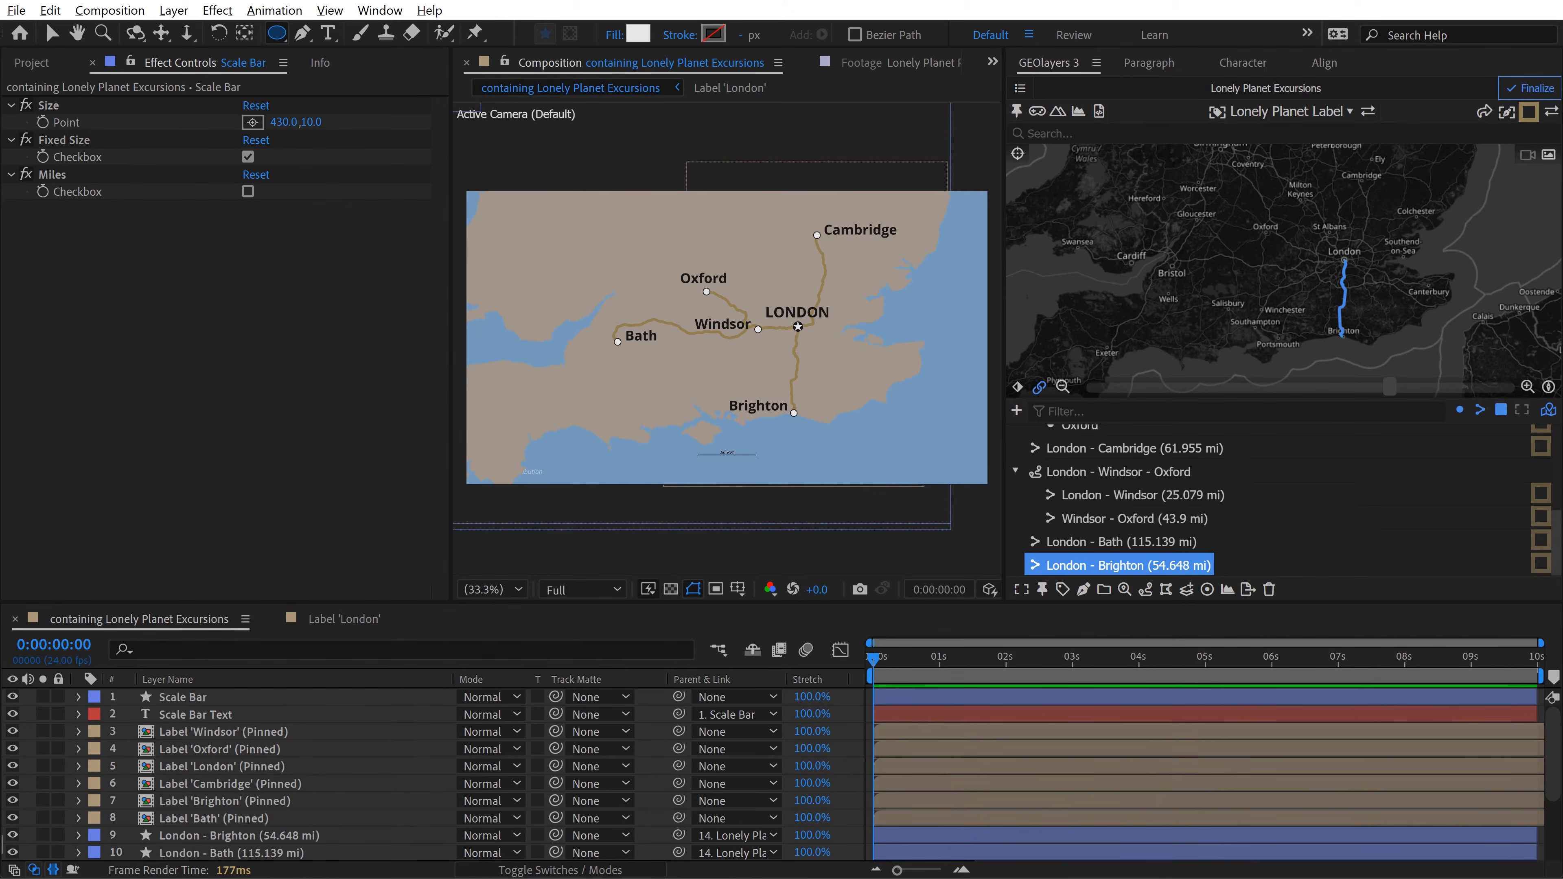
pyautogui.click(1530, 113)
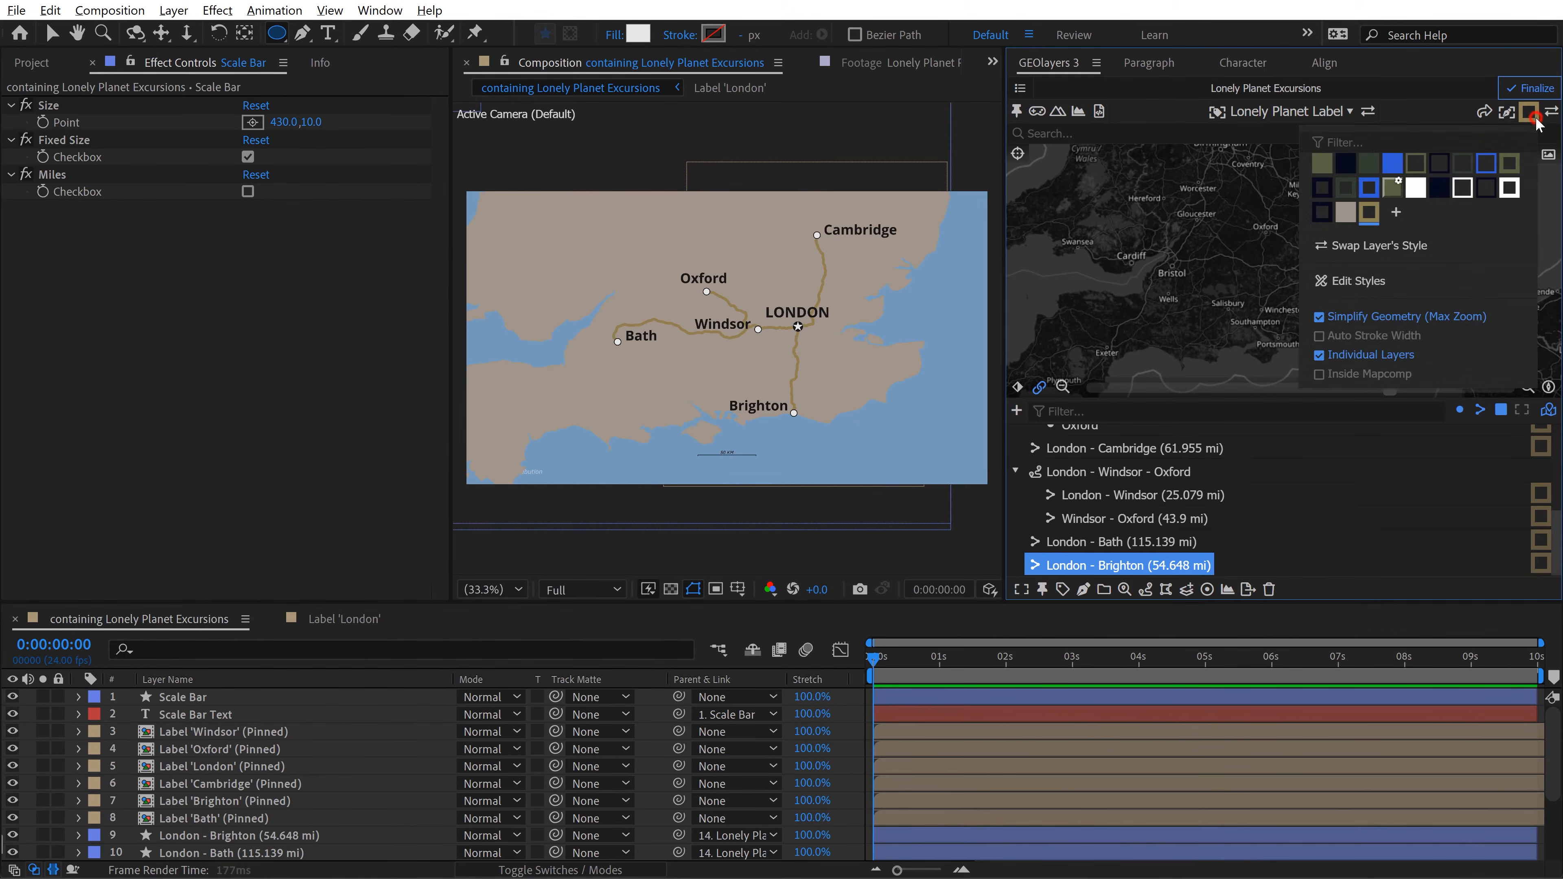
pyautogui.click(1359, 282)
pyautogui.click(1086, 348)
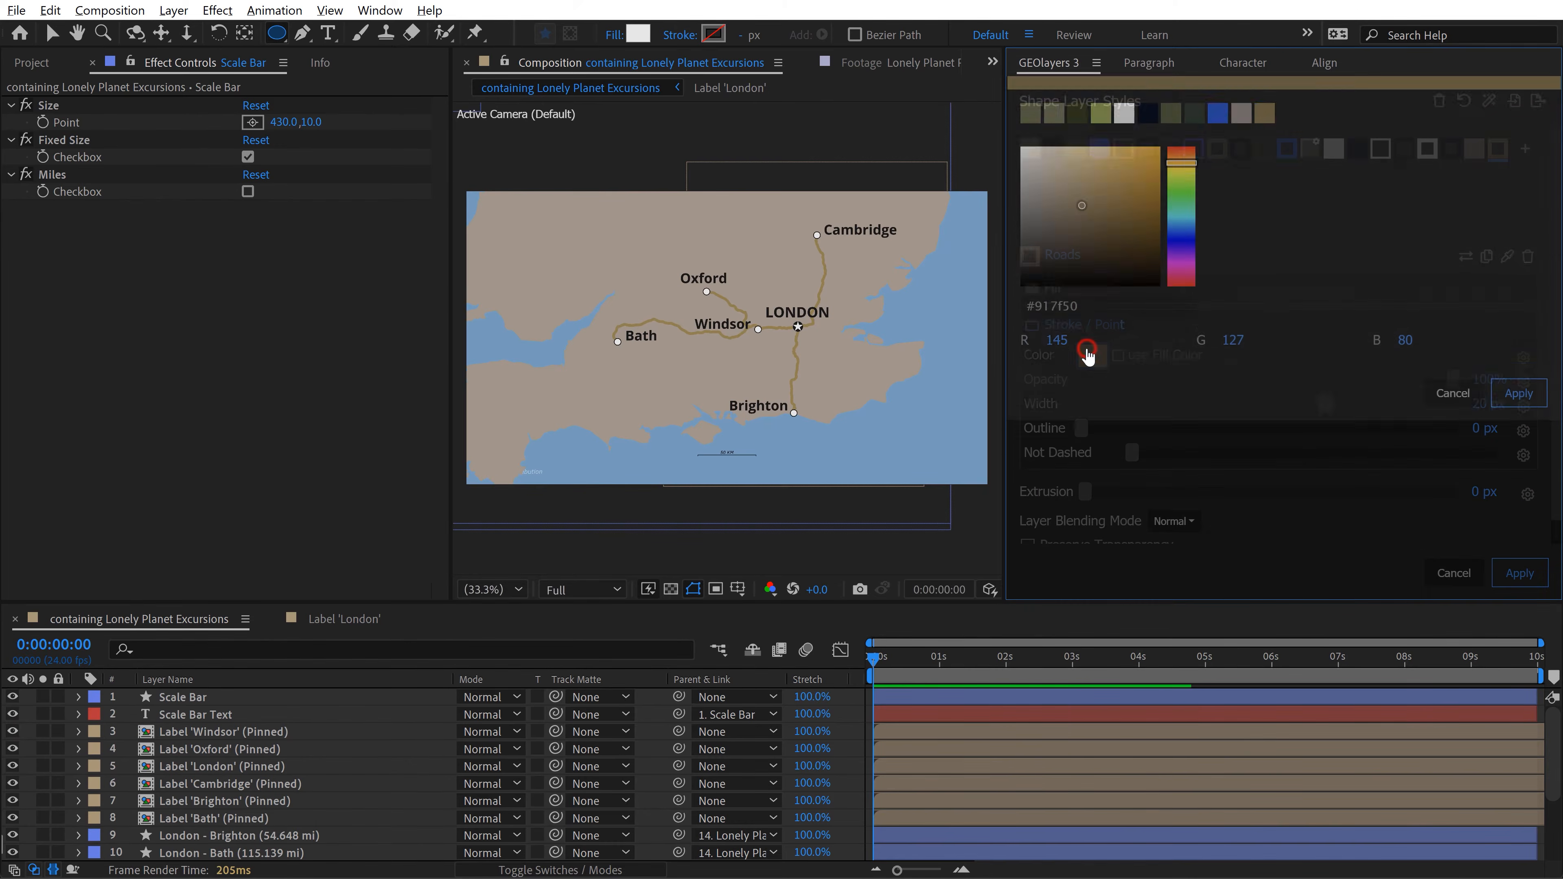
pyautogui.click(1450, 452)
pyautogui.click(1454, 573)
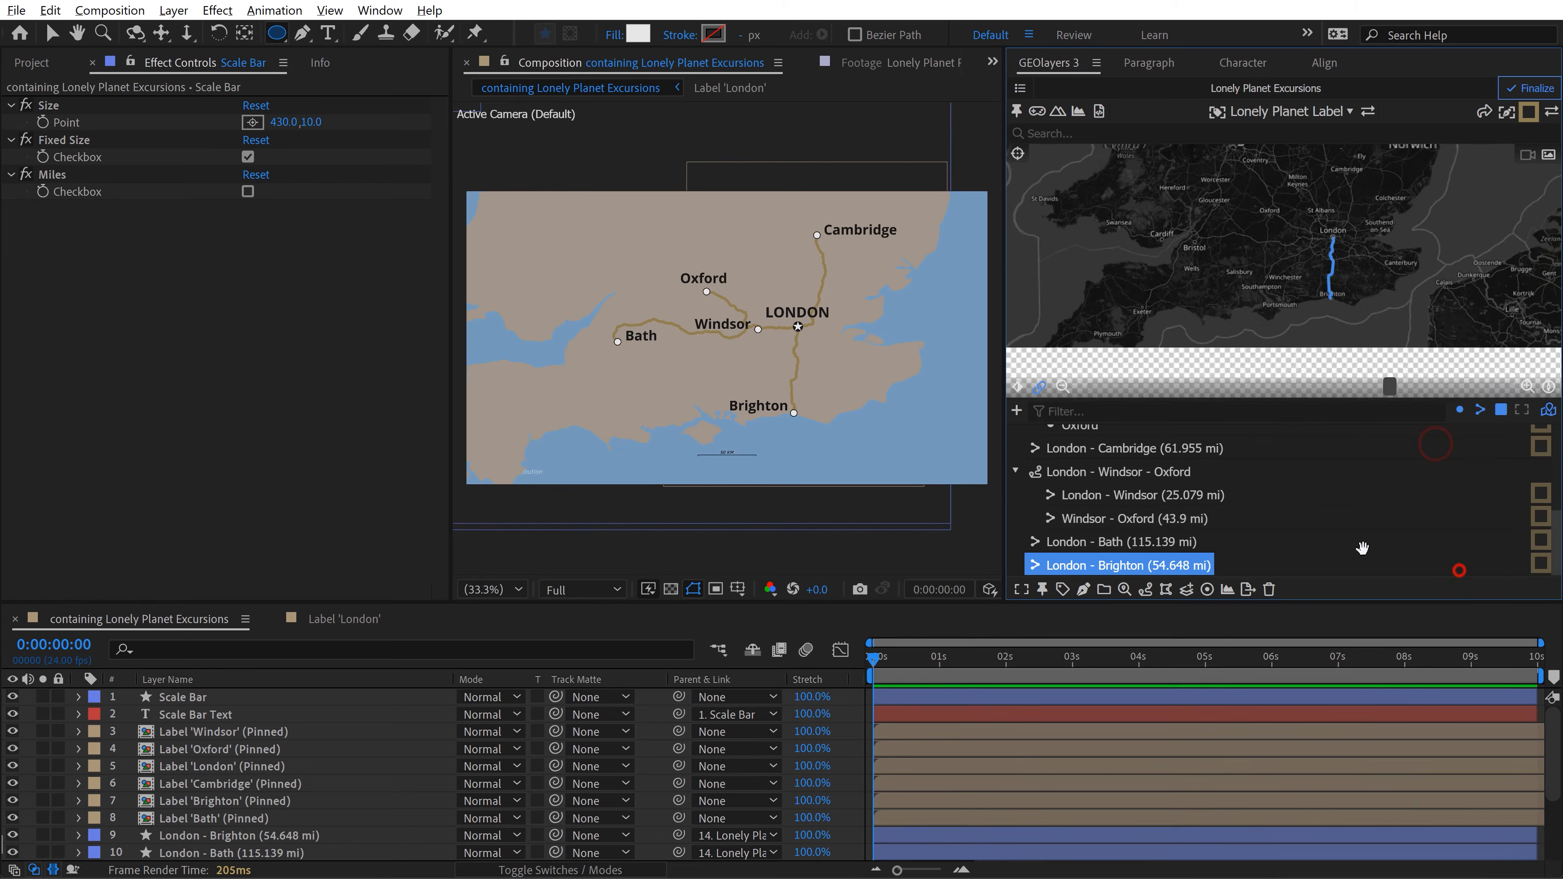
# Step: Give new shapes a solid stroke in color 917F50 and set their fill to None
pyautogui.click(682, 34)
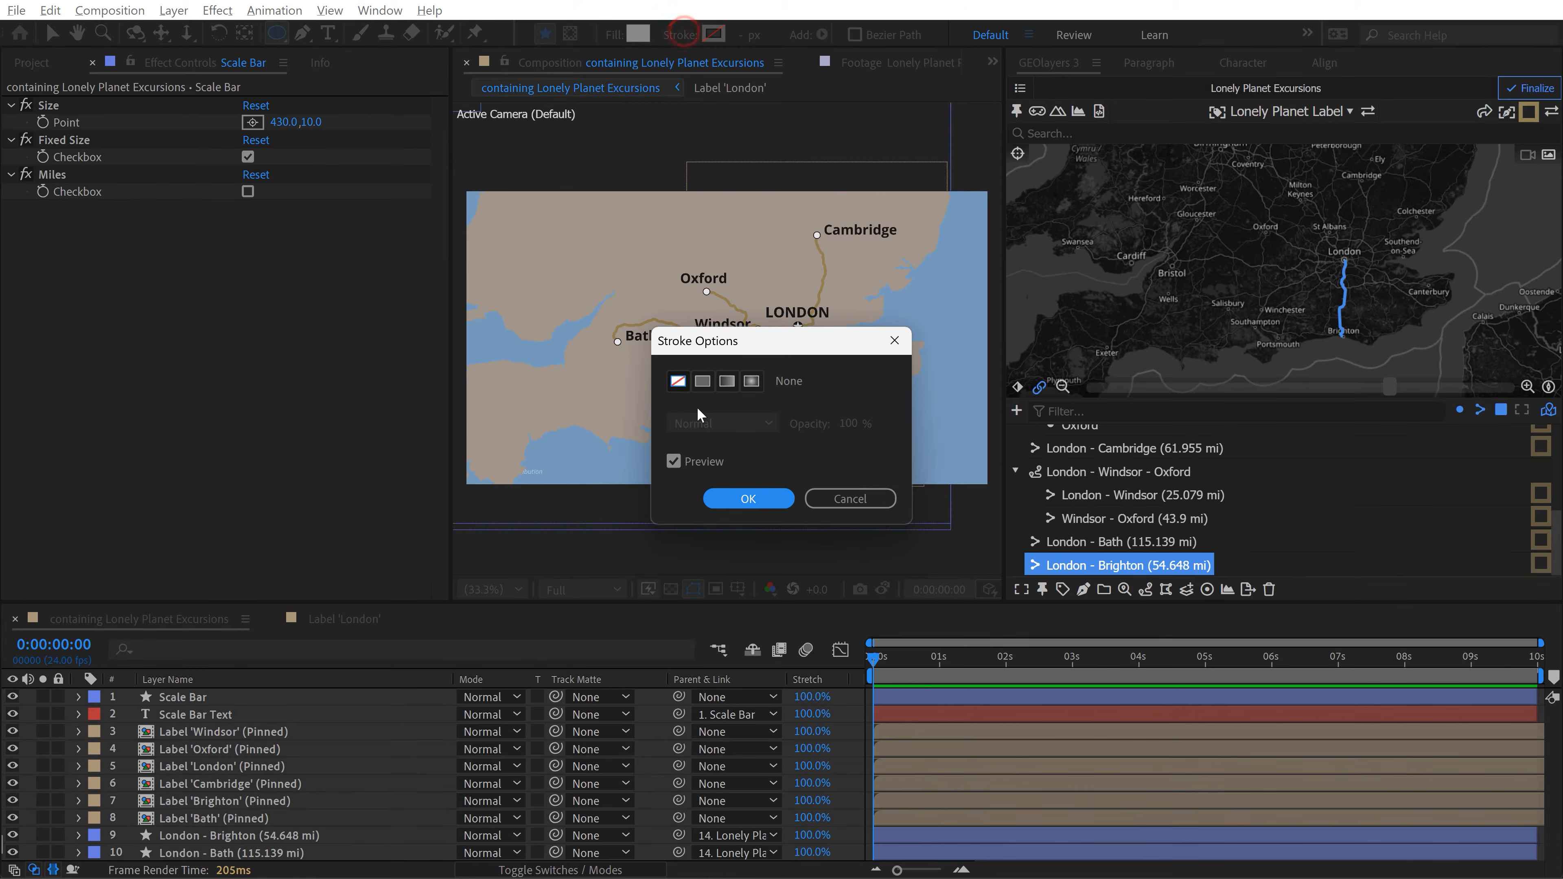
pyautogui.click(703, 380)
pyautogui.click(746, 498)
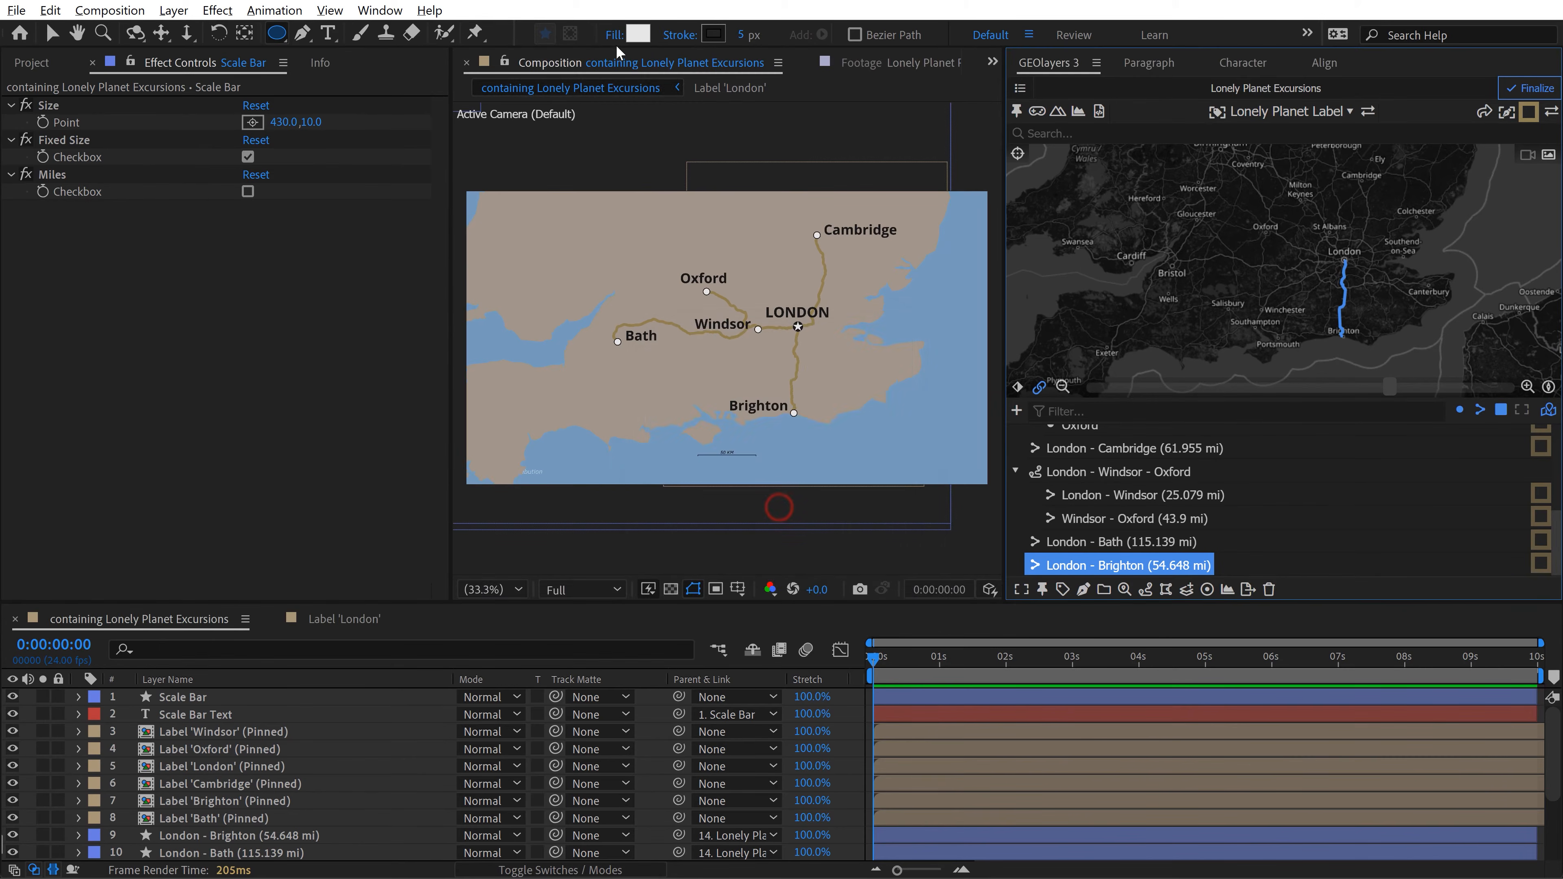
pyautogui.click(614, 35)
pyautogui.click(677, 382)
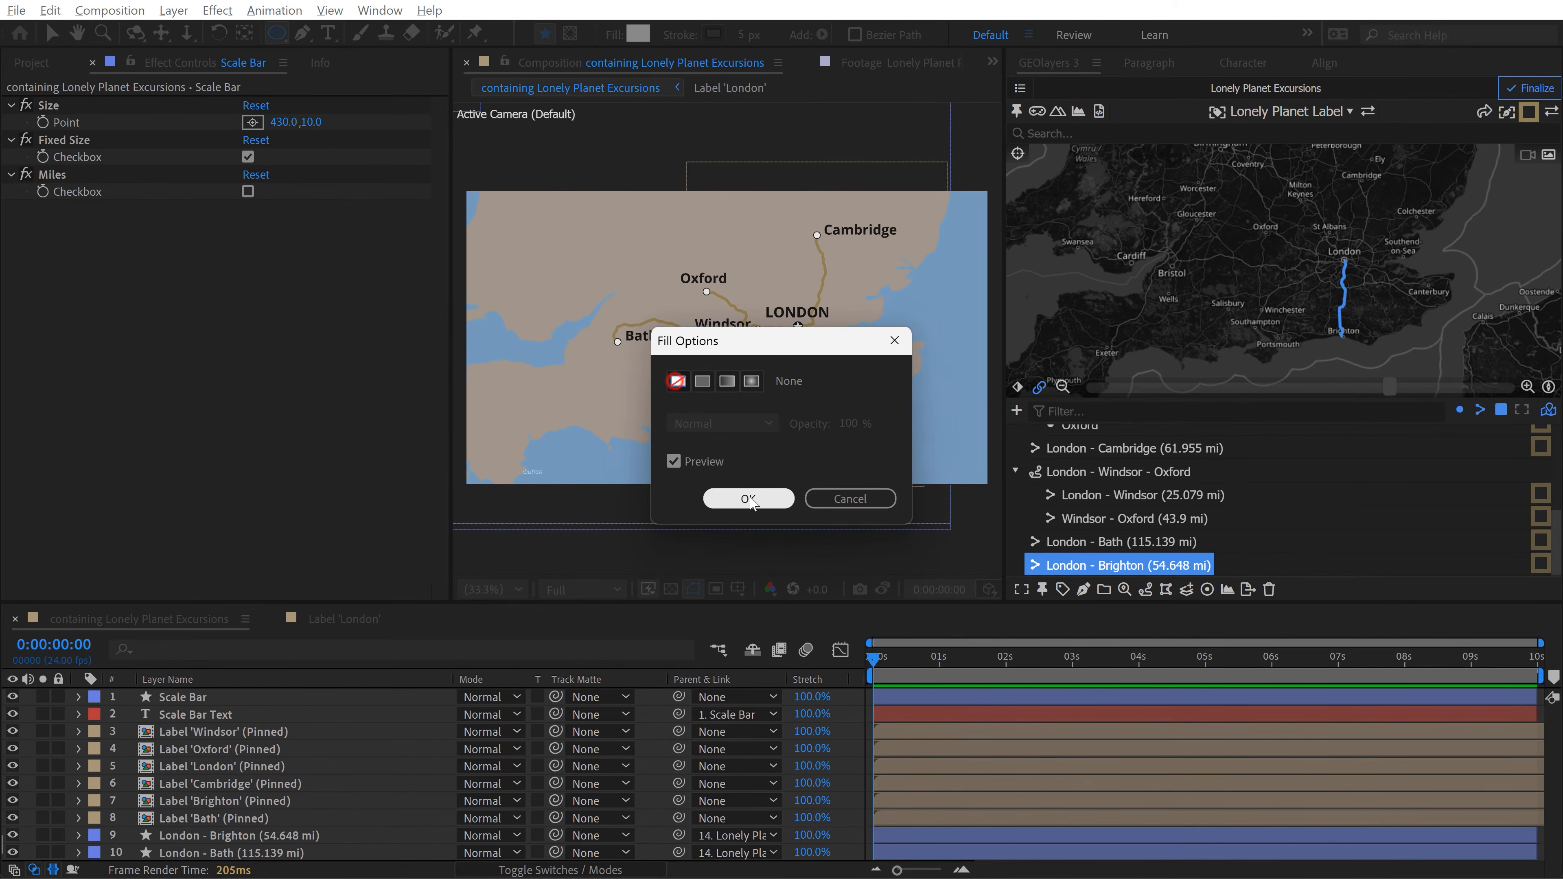
pyautogui.click(748, 498)
pyautogui.click(714, 34)
pyautogui.write('917F50')
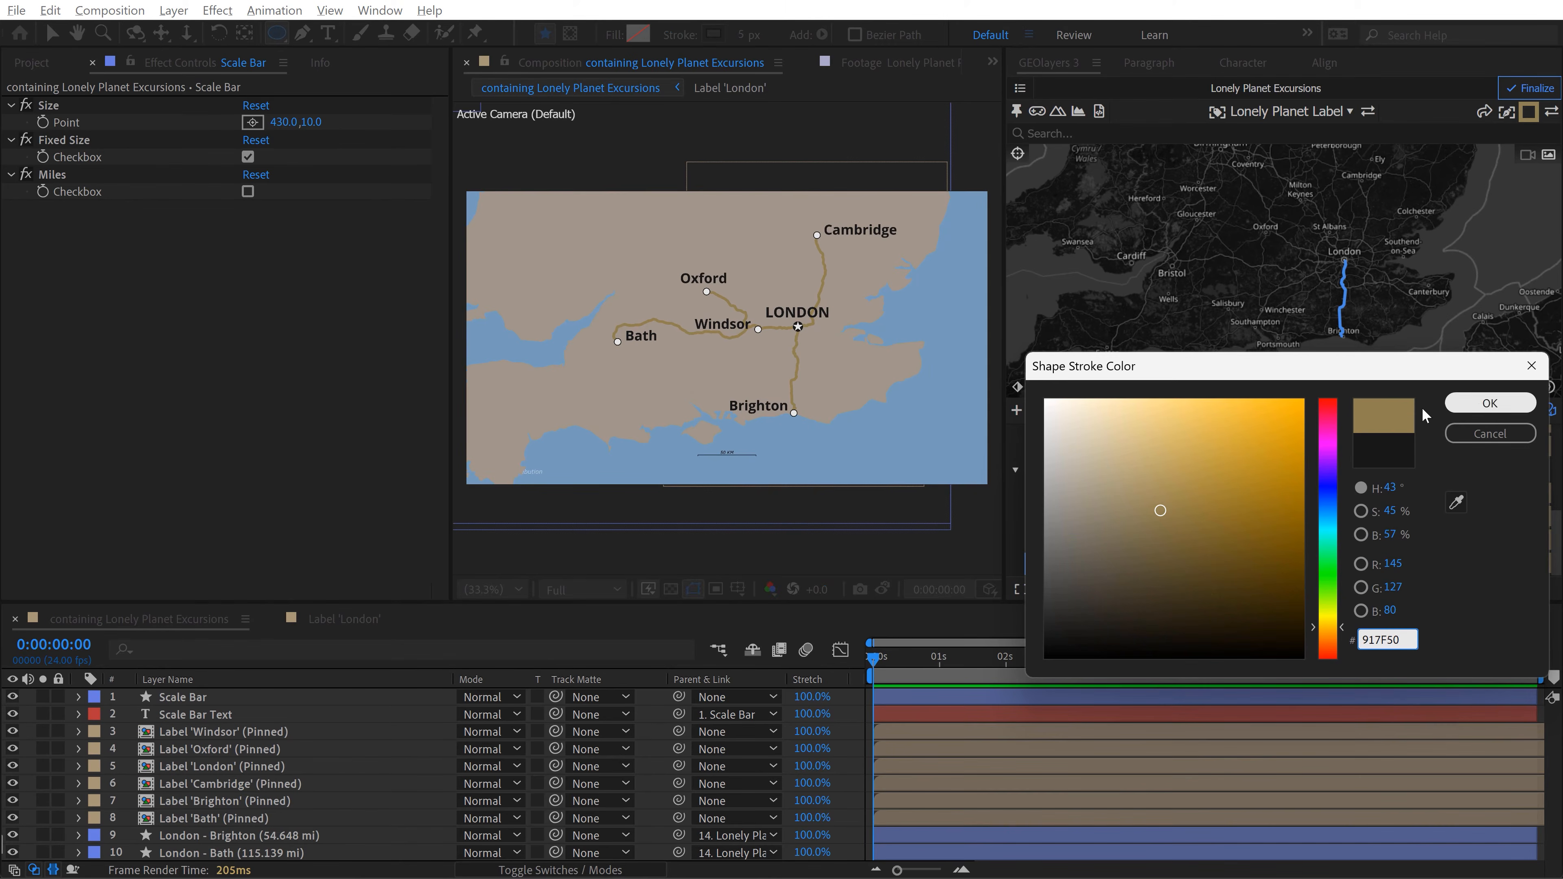
pyautogui.click(1473, 406)
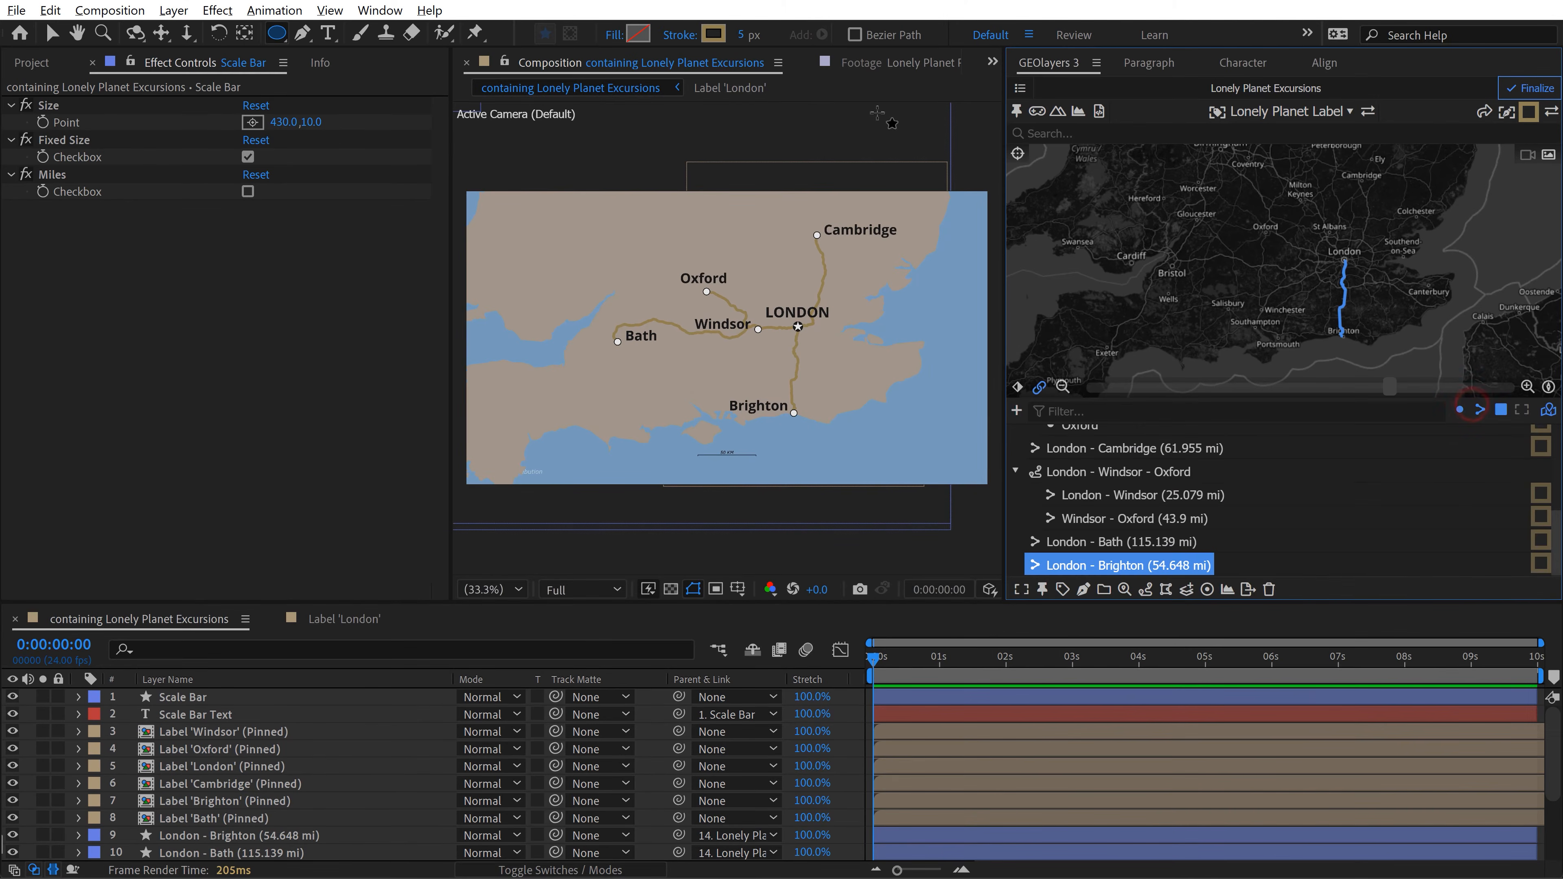
# Step: Create a circle shape layer in the map composition and set its ellipse path size to 430 by 430
pyautogui.doubleClick(277, 34)
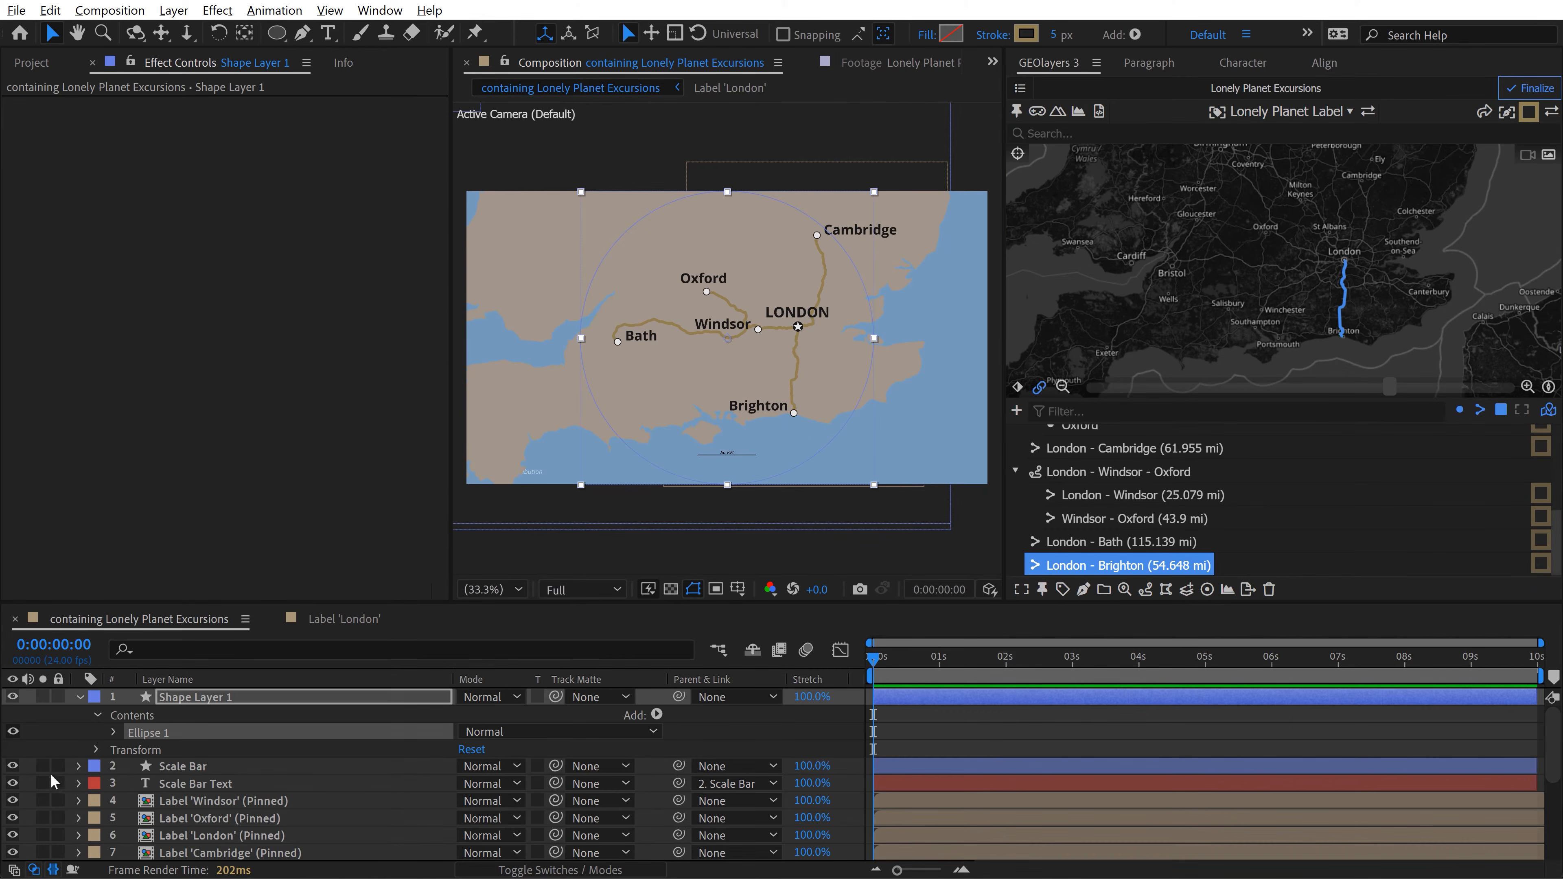
pyautogui.click(116, 733)
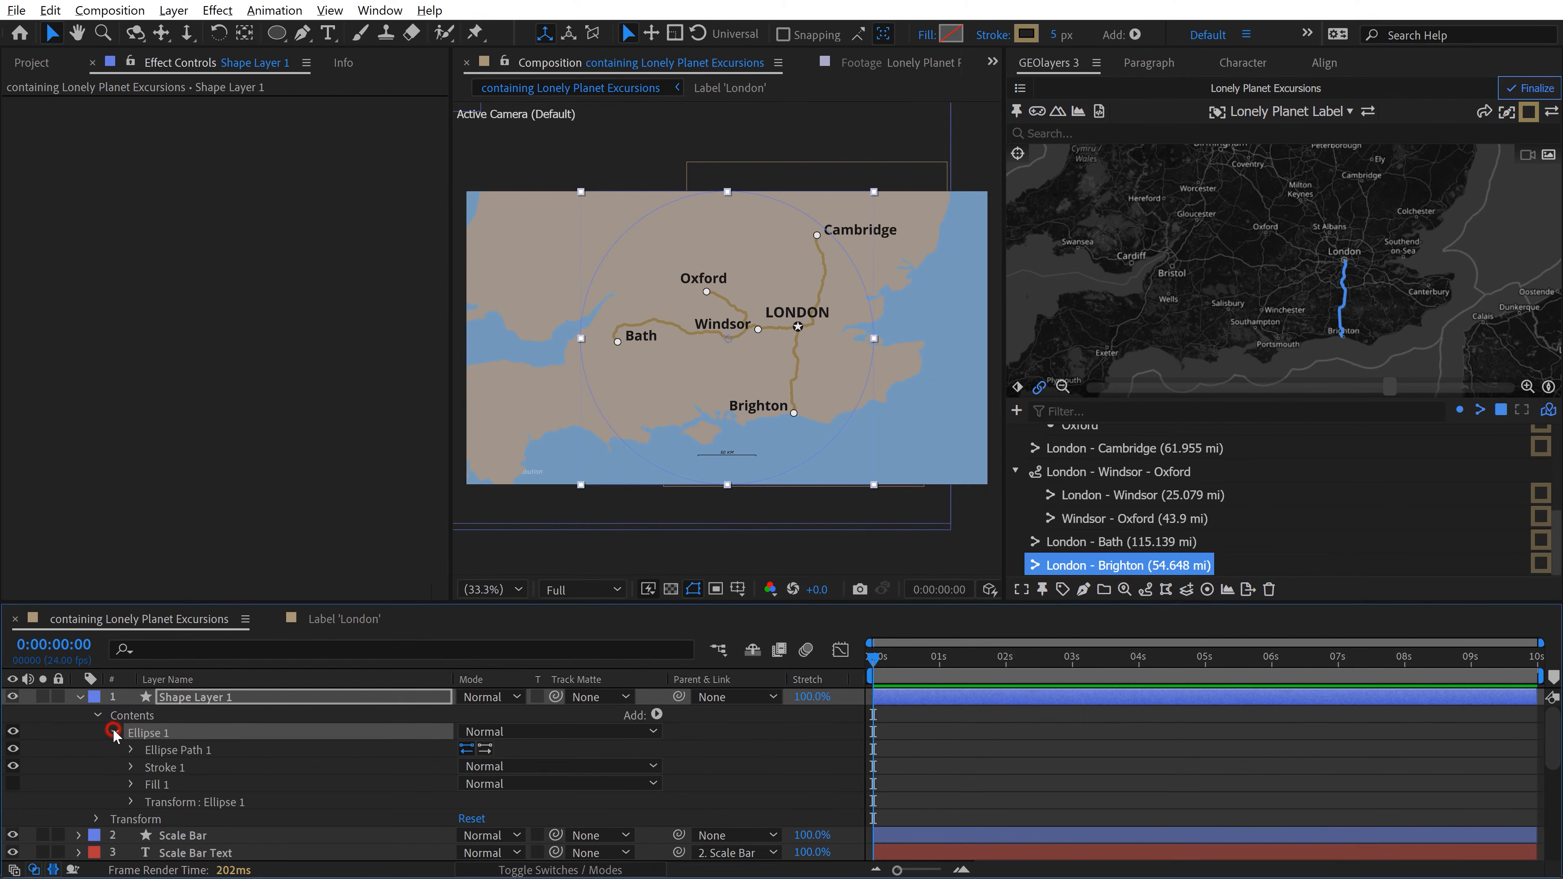
pyautogui.click(132, 750)
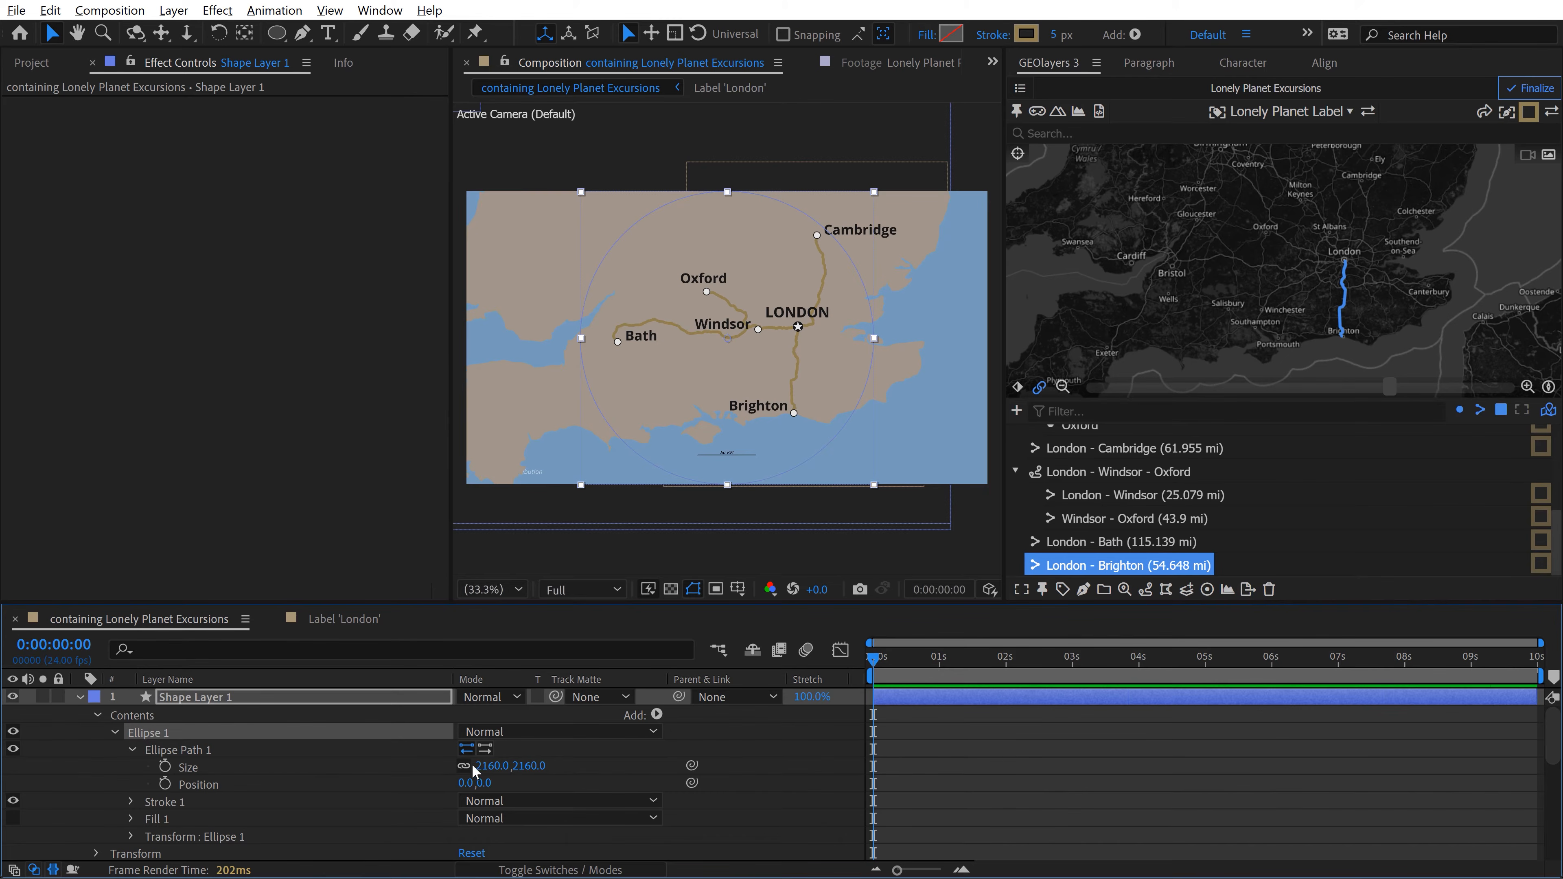
pyautogui.click(492, 767)
pyautogui.write('430')
pyautogui.press('Return')
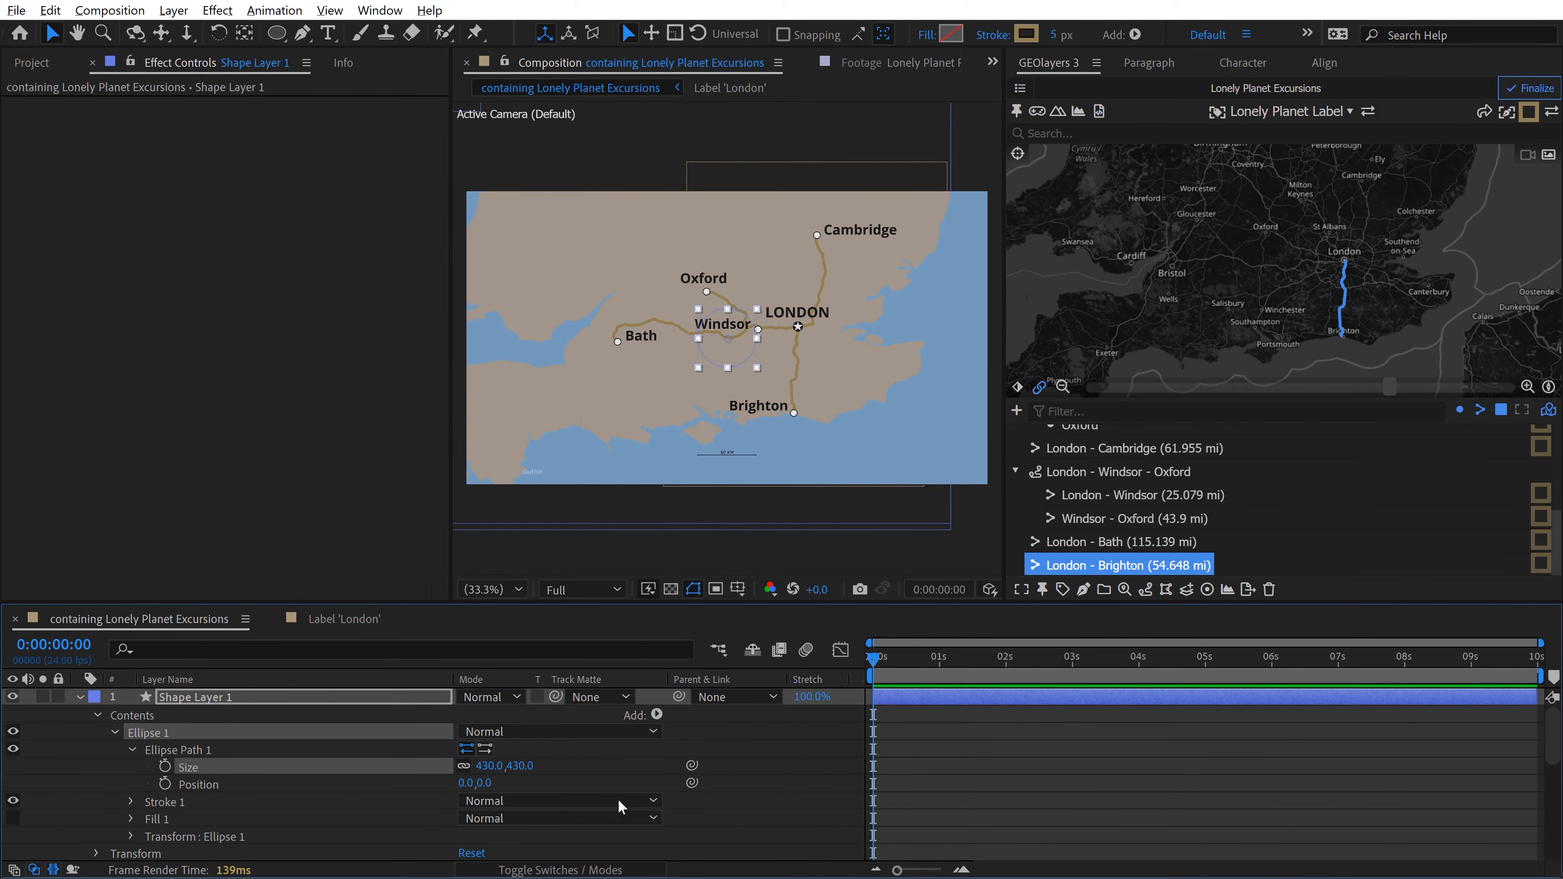
pyautogui.click(1105, 787)
pyautogui.scroll(3, 756, 331)
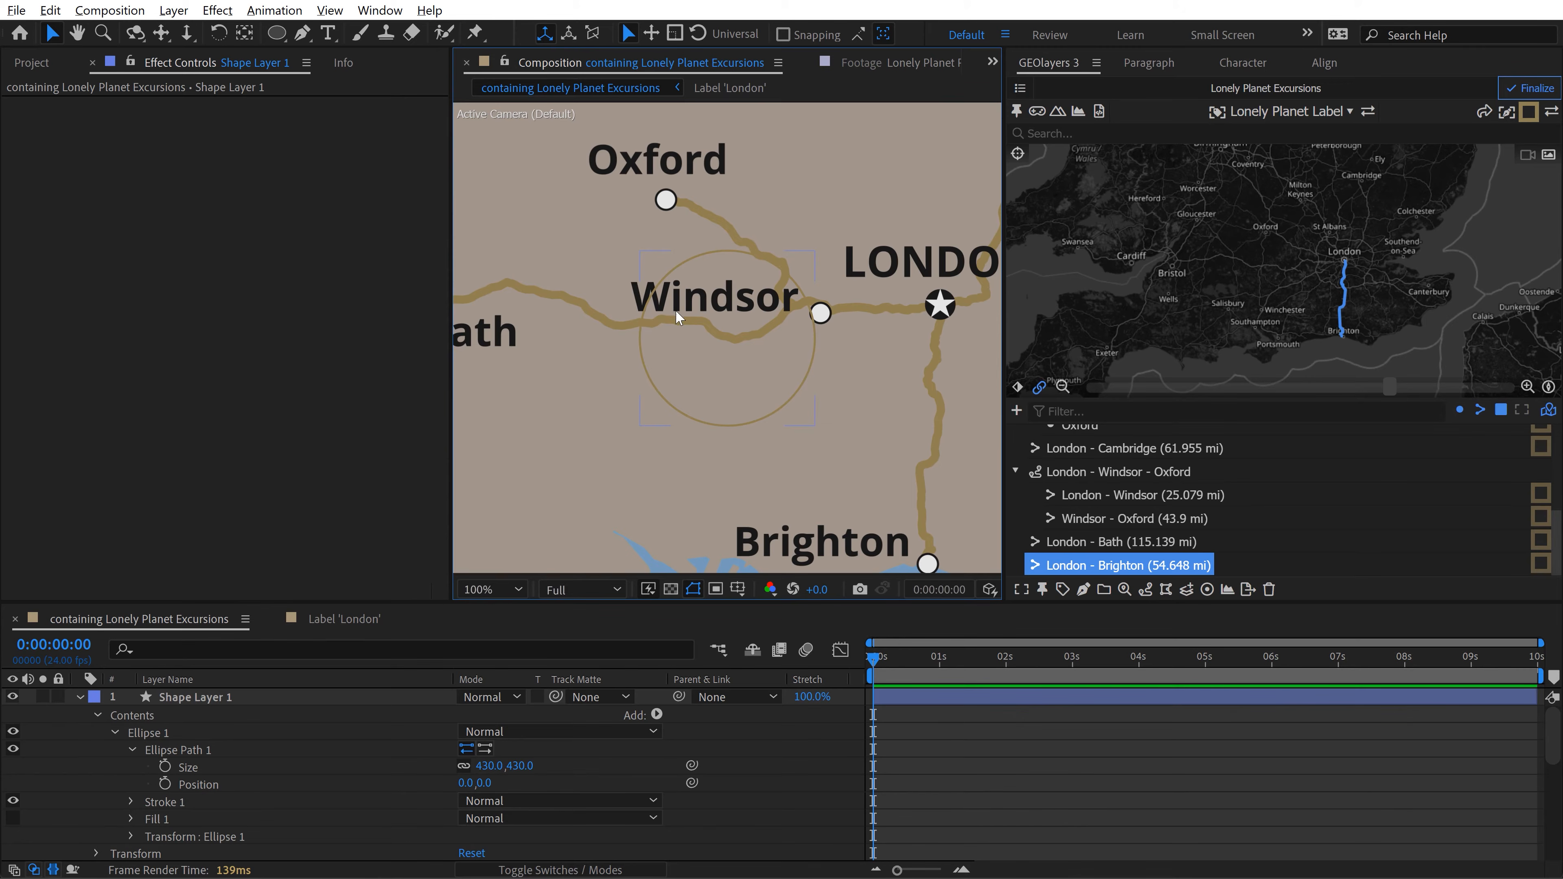
# Step: Set the circle's ellipse path size to 860 by 860
pyautogui.click(489, 765)
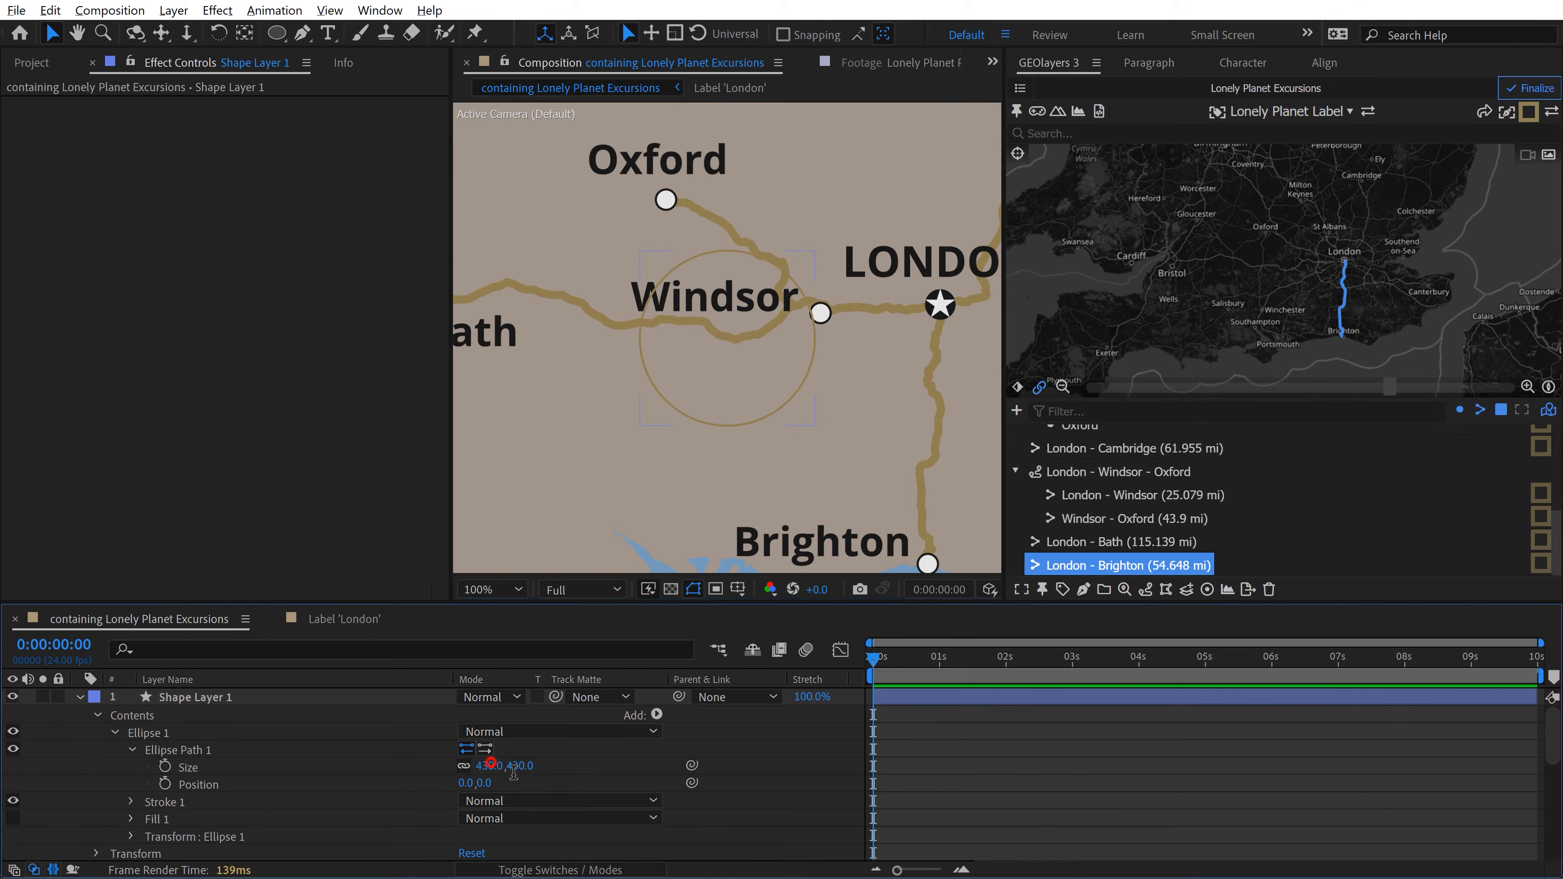
pyautogui.write('860')
pyautogui.press('Return')
pyautogui.press('u')
# Step: Rename the circle's shape layer to 50km
pyautogui.click(213, 698)
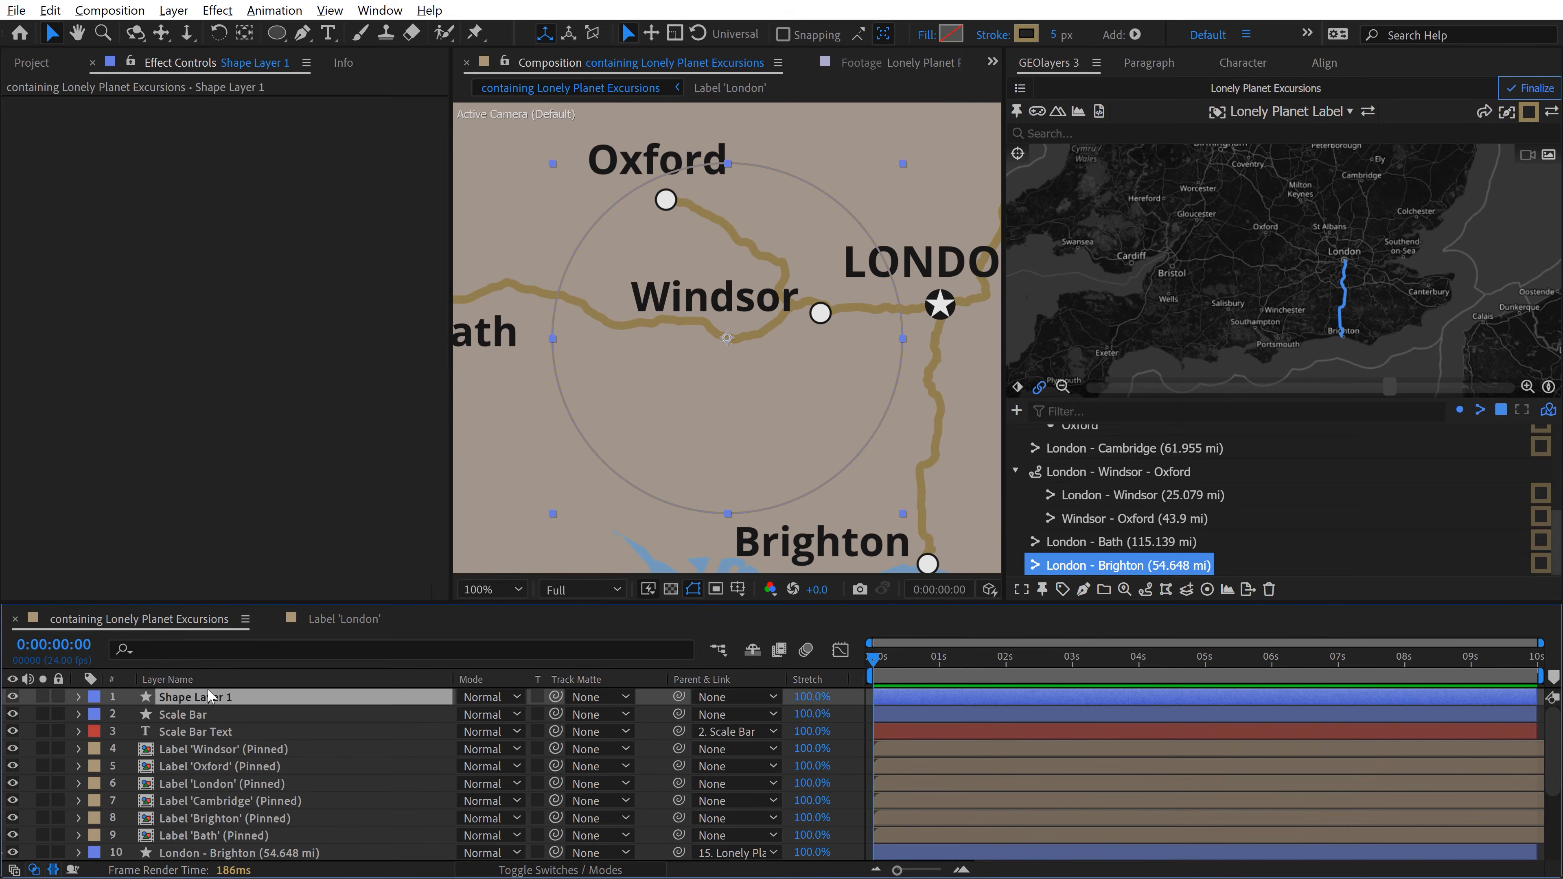
pyautogui.press('Return')
pyautogui.write('50km')
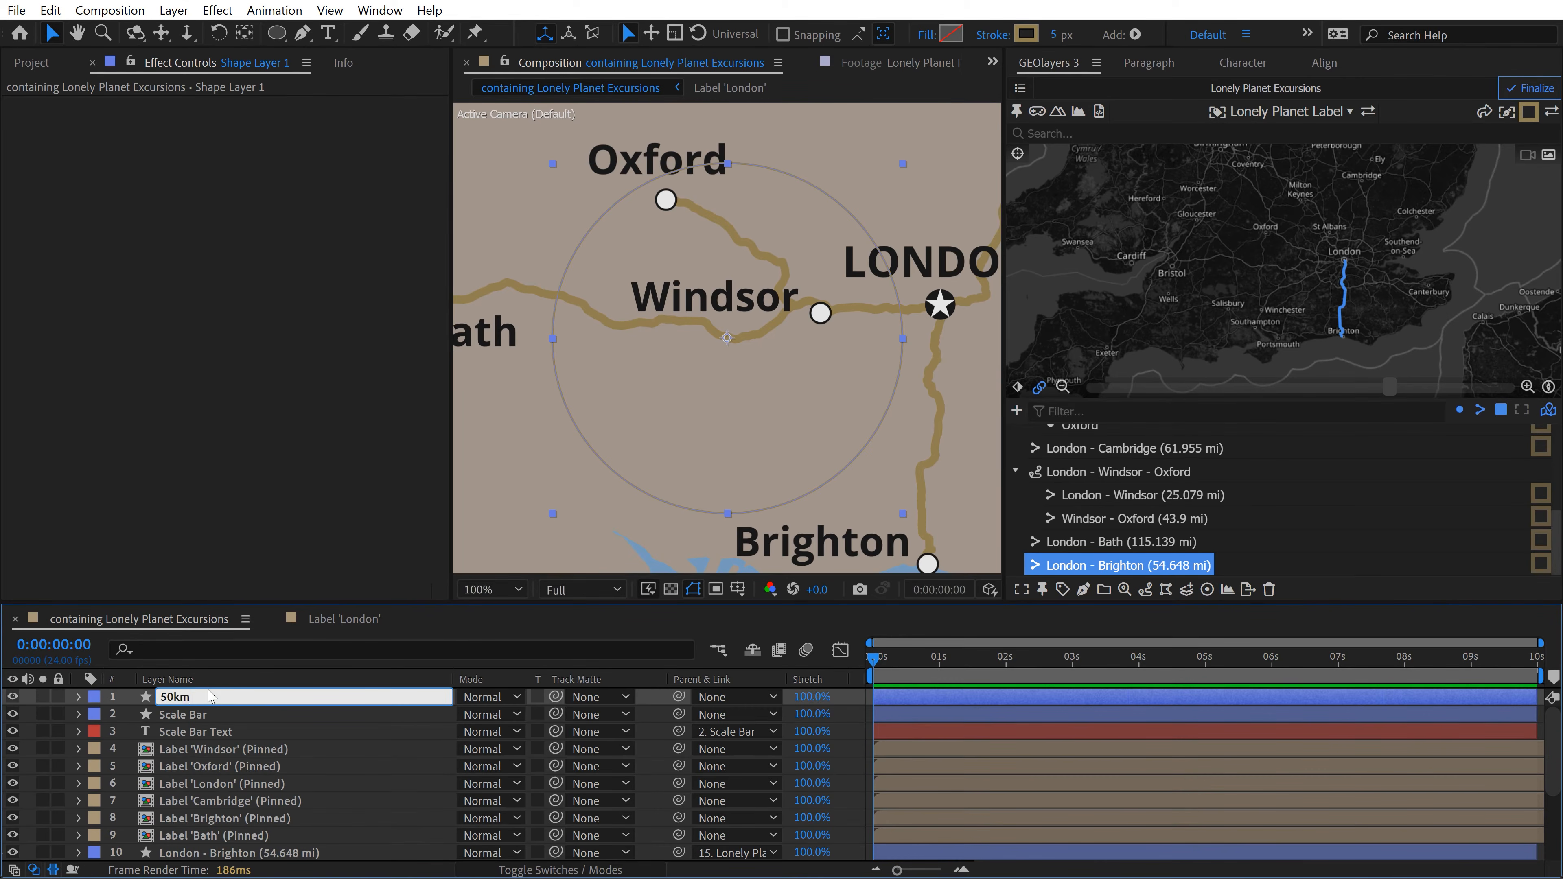
pyautogui.press('Return')
# Step: Parent the 50km circle to the Label 'London' layer so that it moves to London's position
pyautogui.press(',')
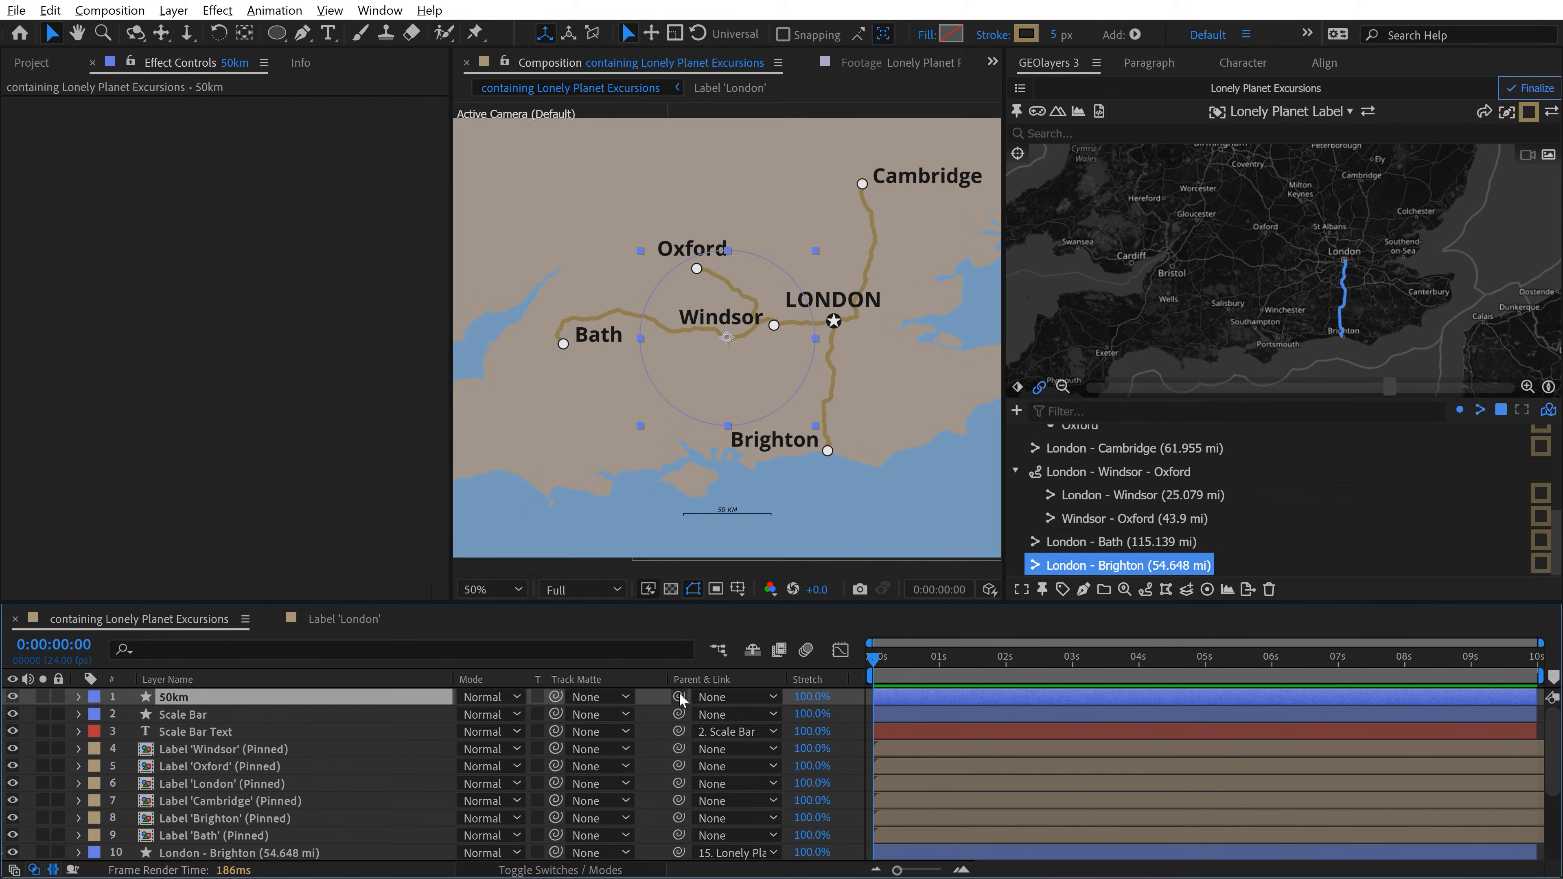
pyautogui.moveTo(679, 697); pyautogui.dragTo(210, 744)
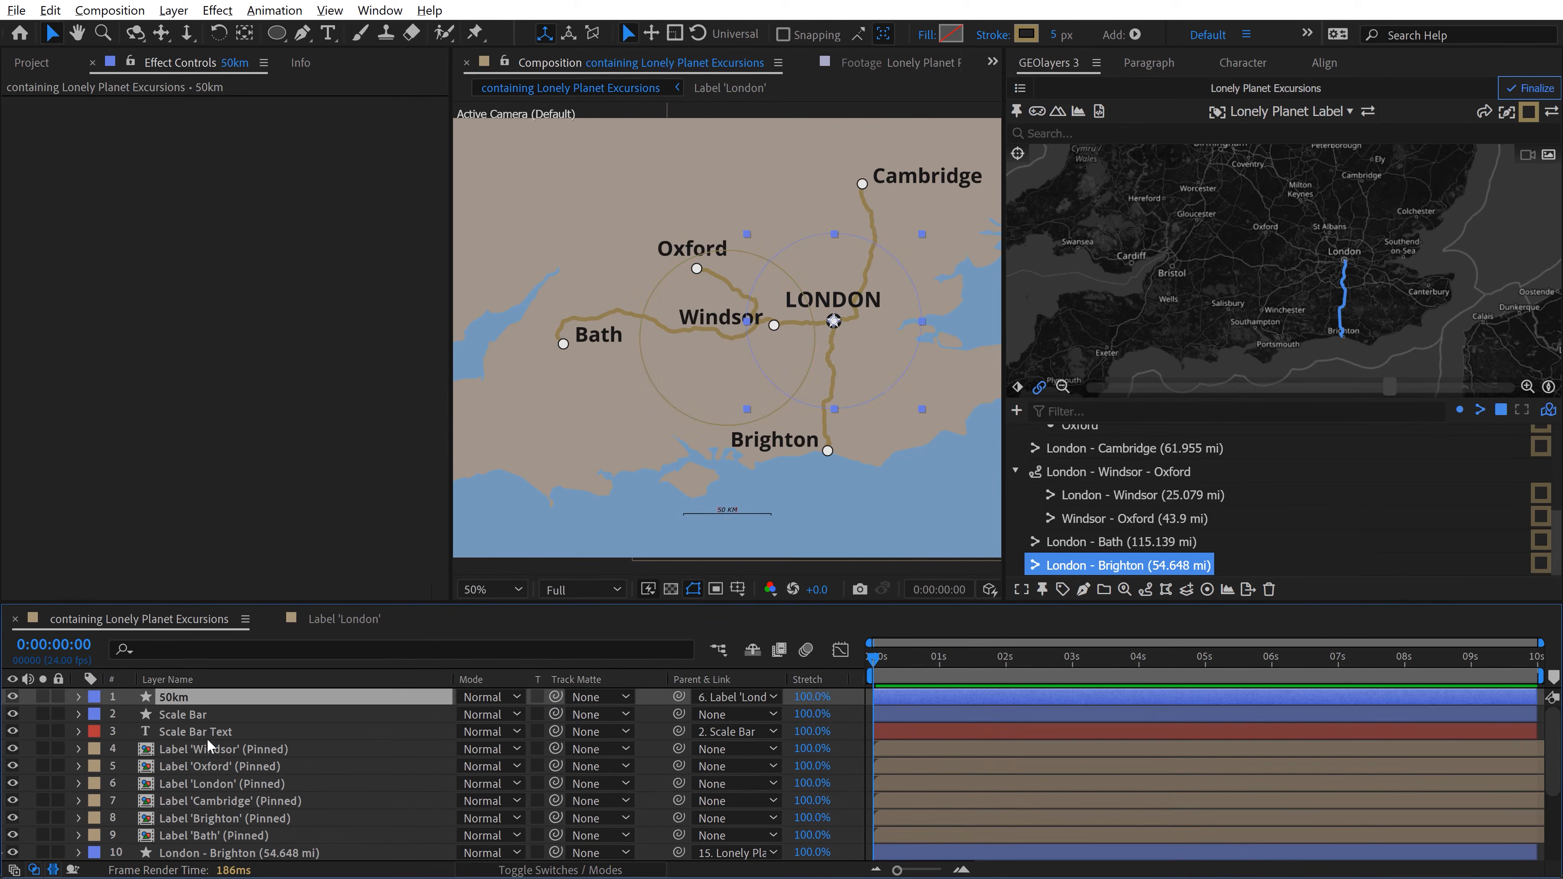
pyautogui.click(32, 714)
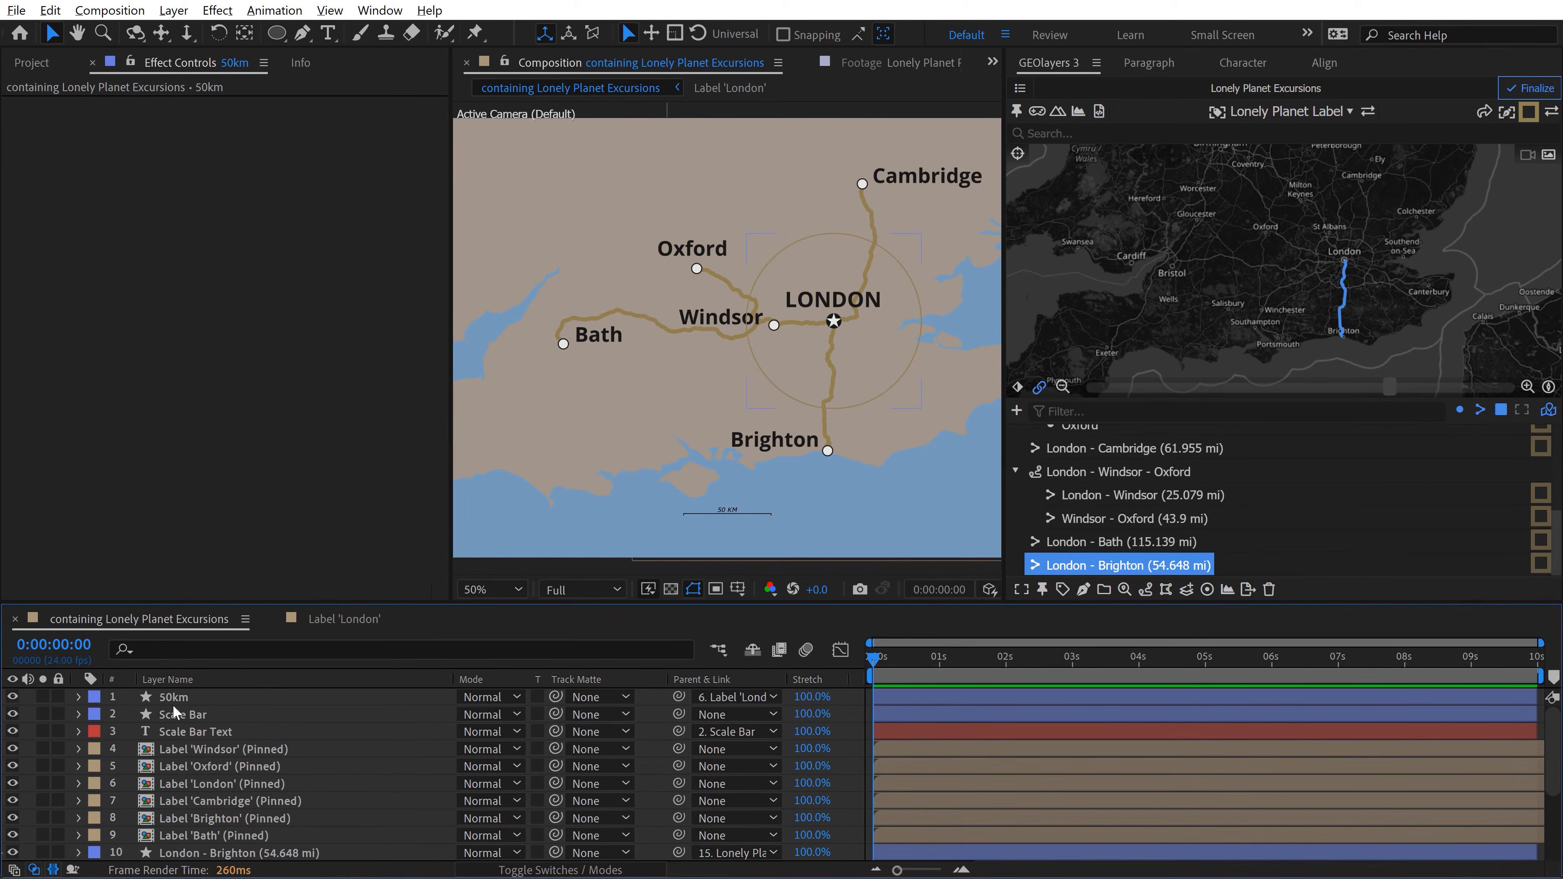
pyautogui.scroll(1, 791, 335)
pyautogui.moveTo(872, 380); pyautogui.dragTo(716, 409)
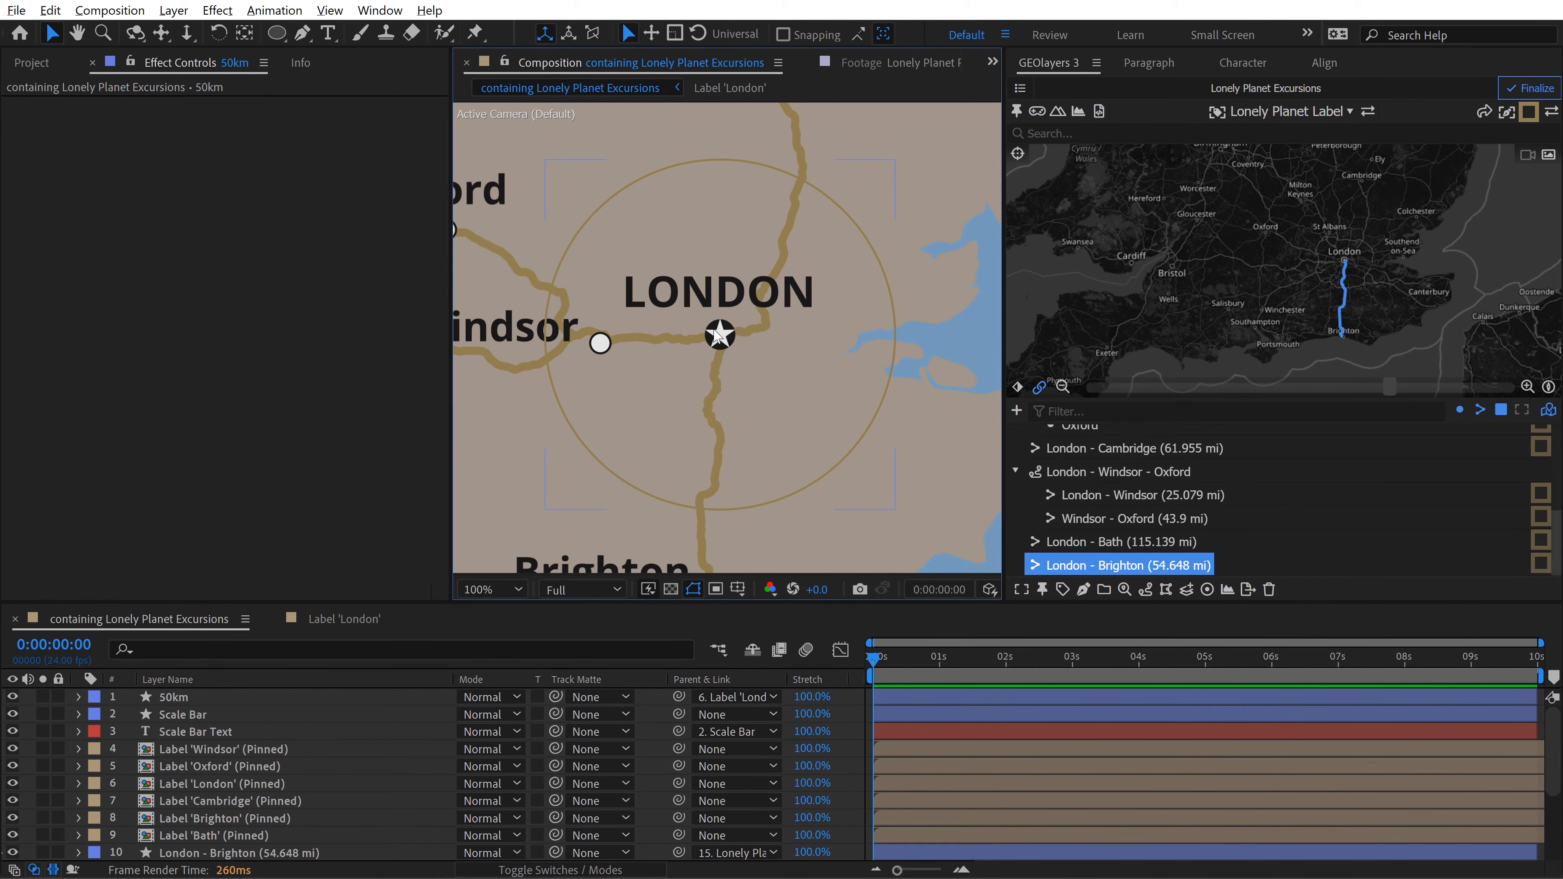
pyautogui.scroll(-1, 620, 407)
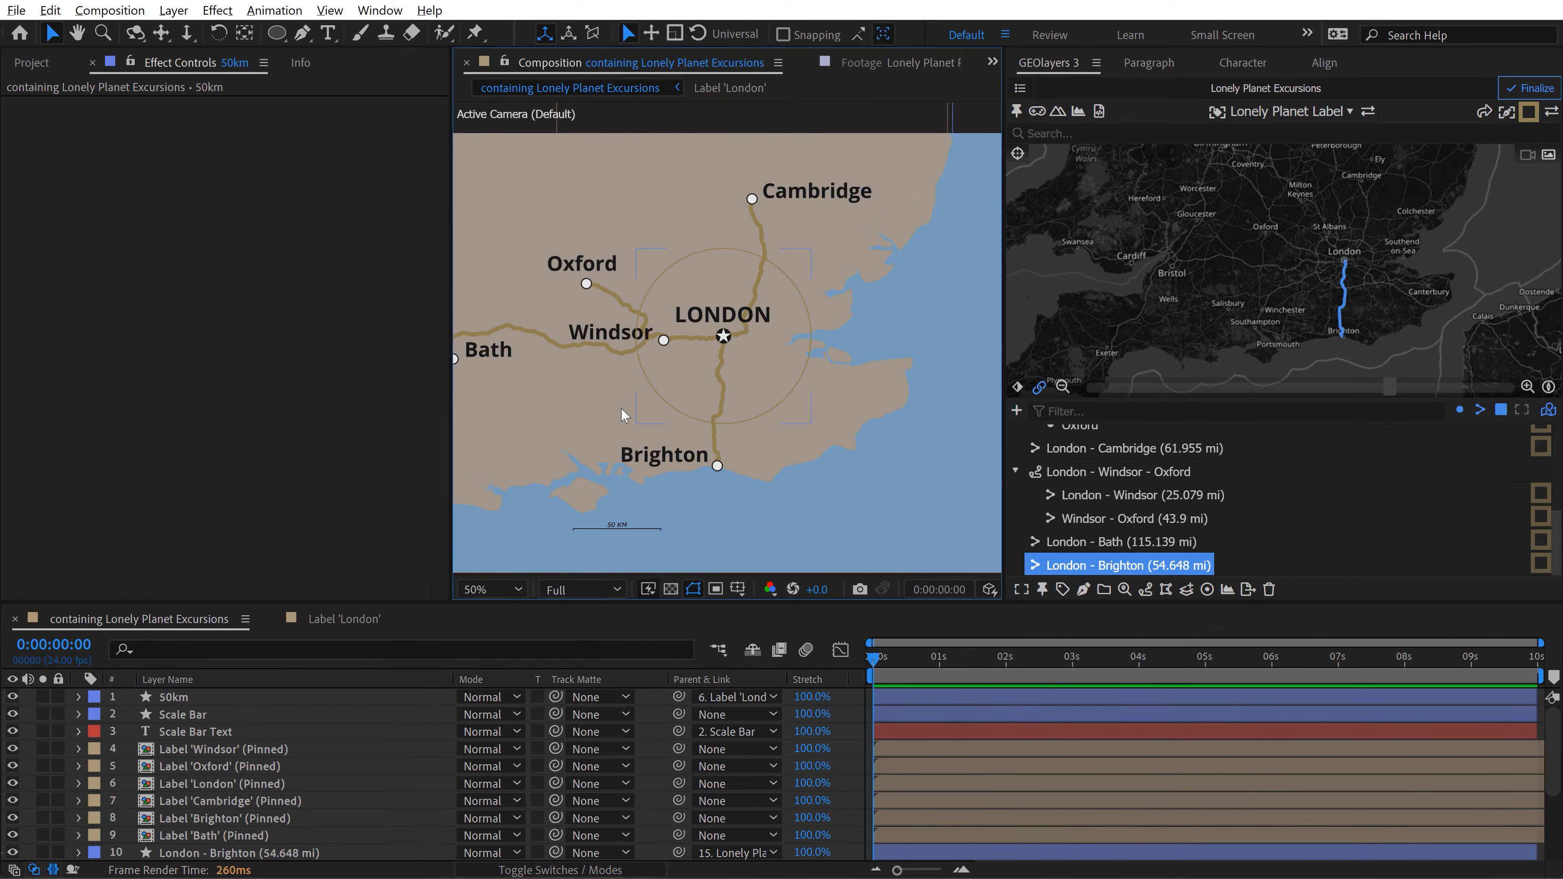
pyautogui.moveTo(651, 302); pyautogui.dragTo(710, 309)
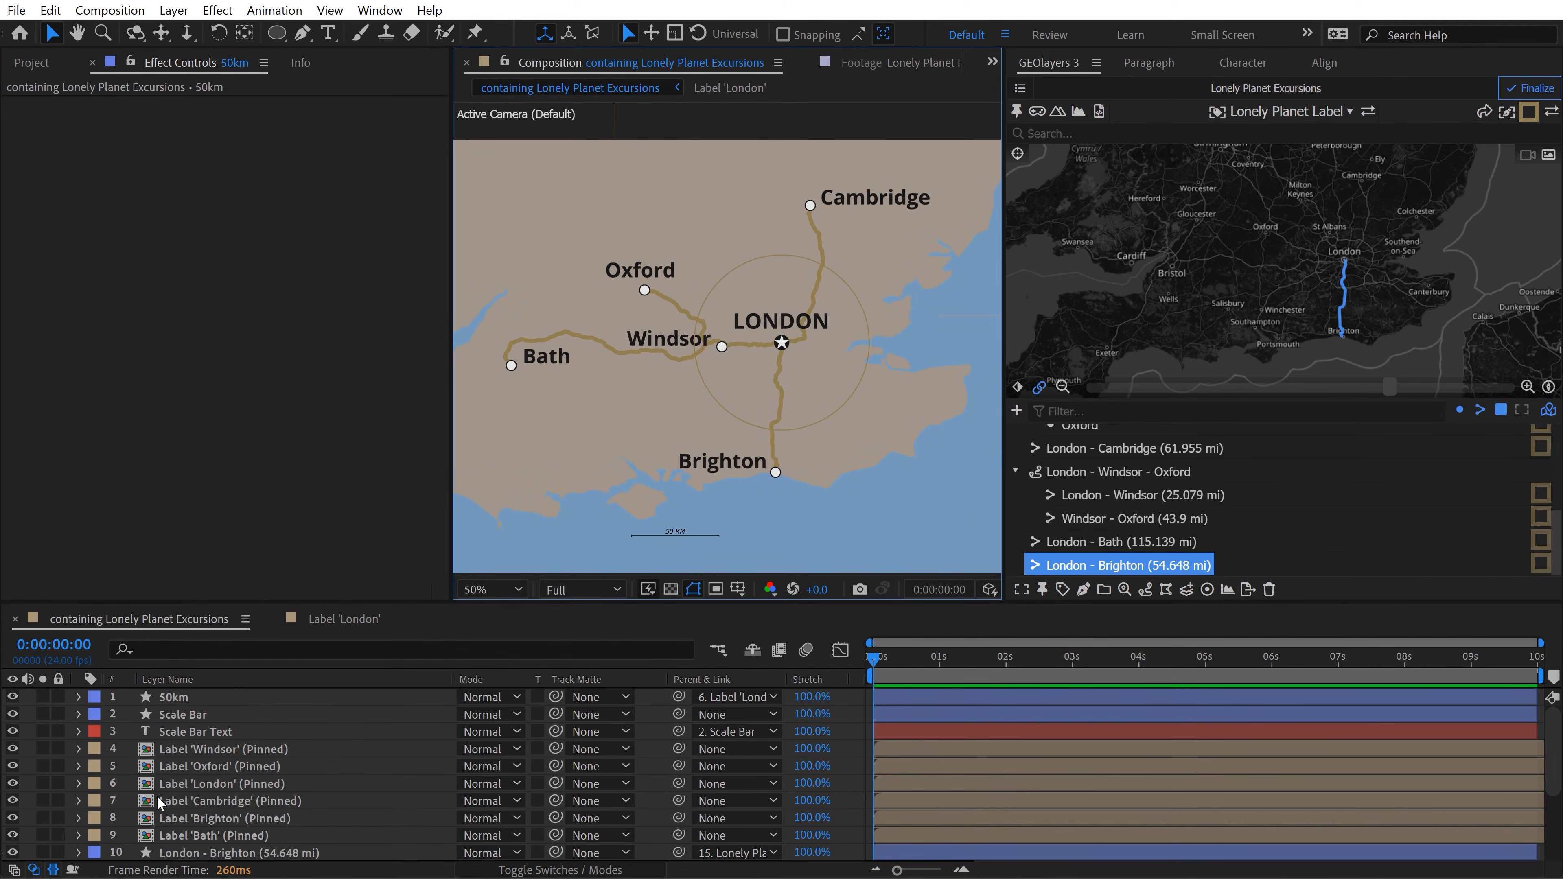
# Step: Change the 50km circle's parent to Lonely Planet Excursions Anchor and make it a 3D layer
pyautogui.click(738, 698)
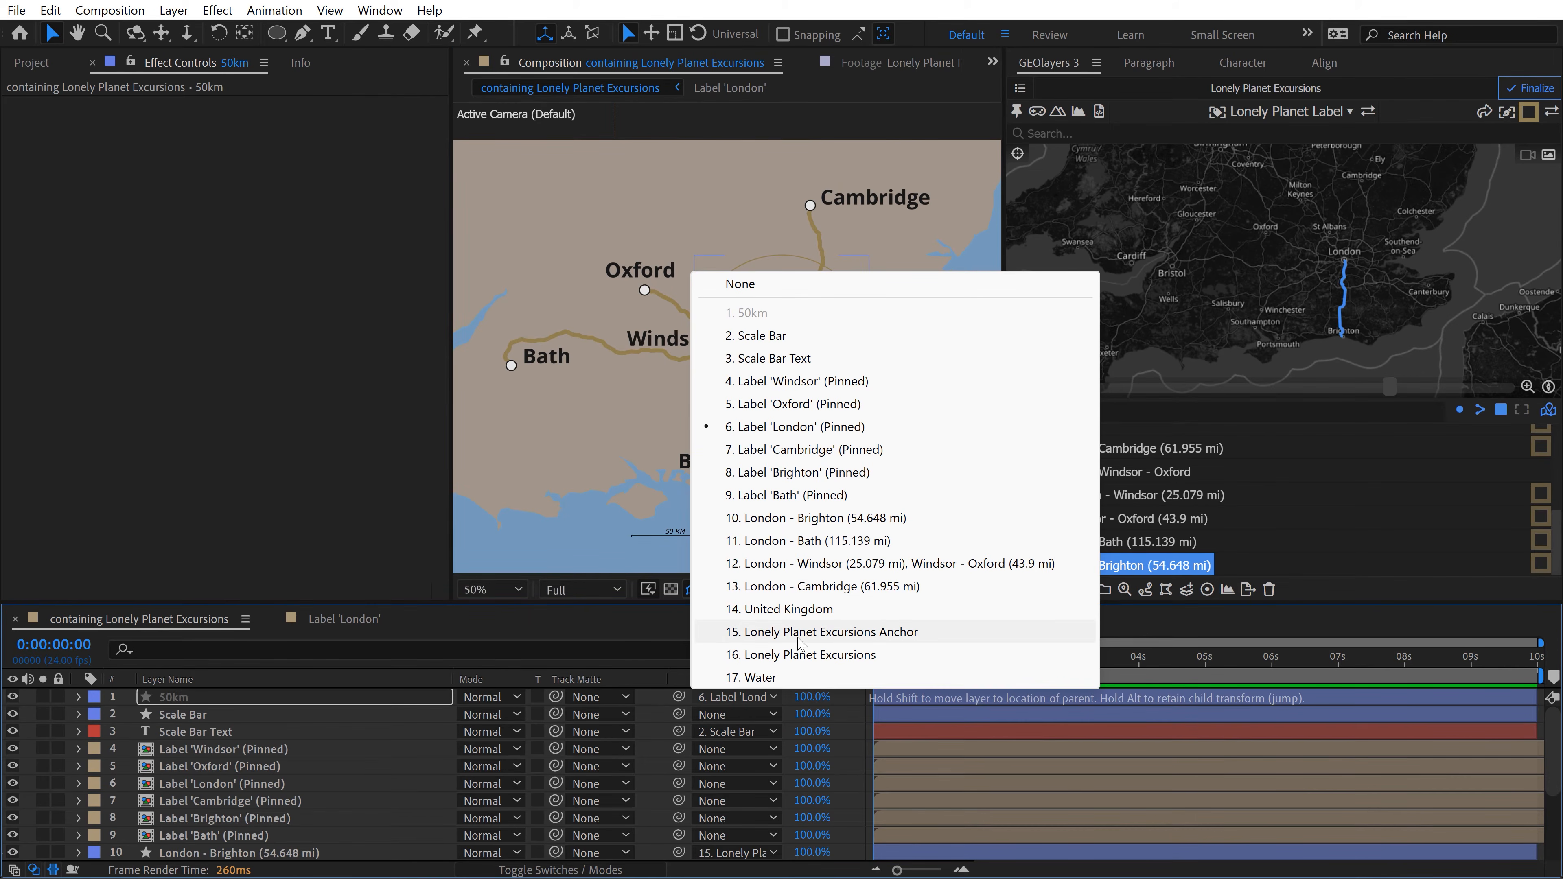
pyautogui.click(886, 633)
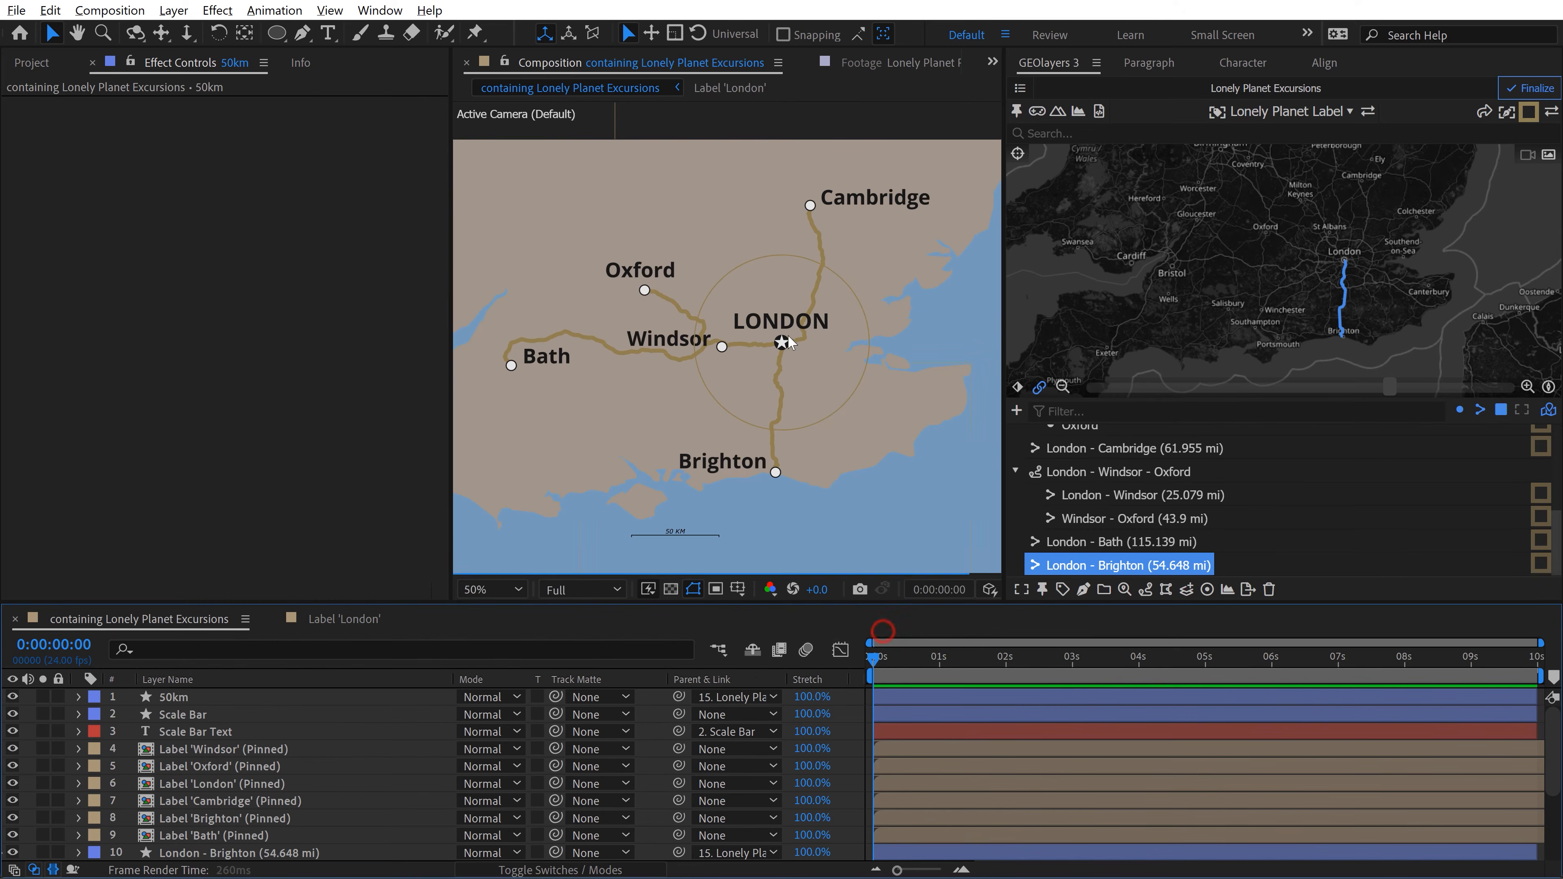
pyautogui.click(545, 870)
pyautogui.click(570, 697)
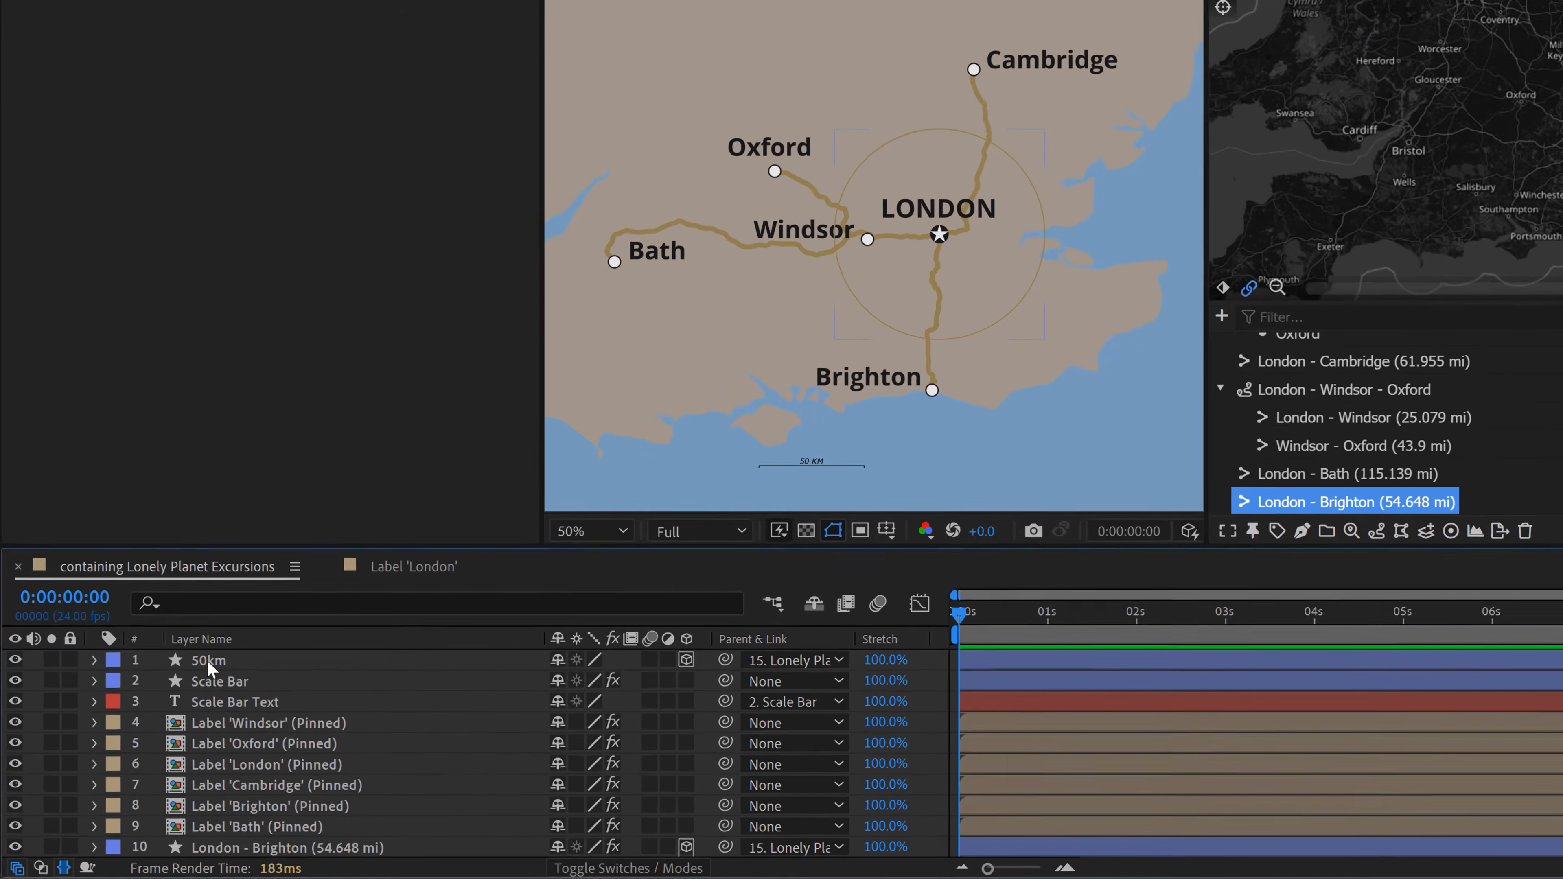
# Step: Duplicate the 50km circle layer and name the copy 100km
pyautogui.click(173, 696)
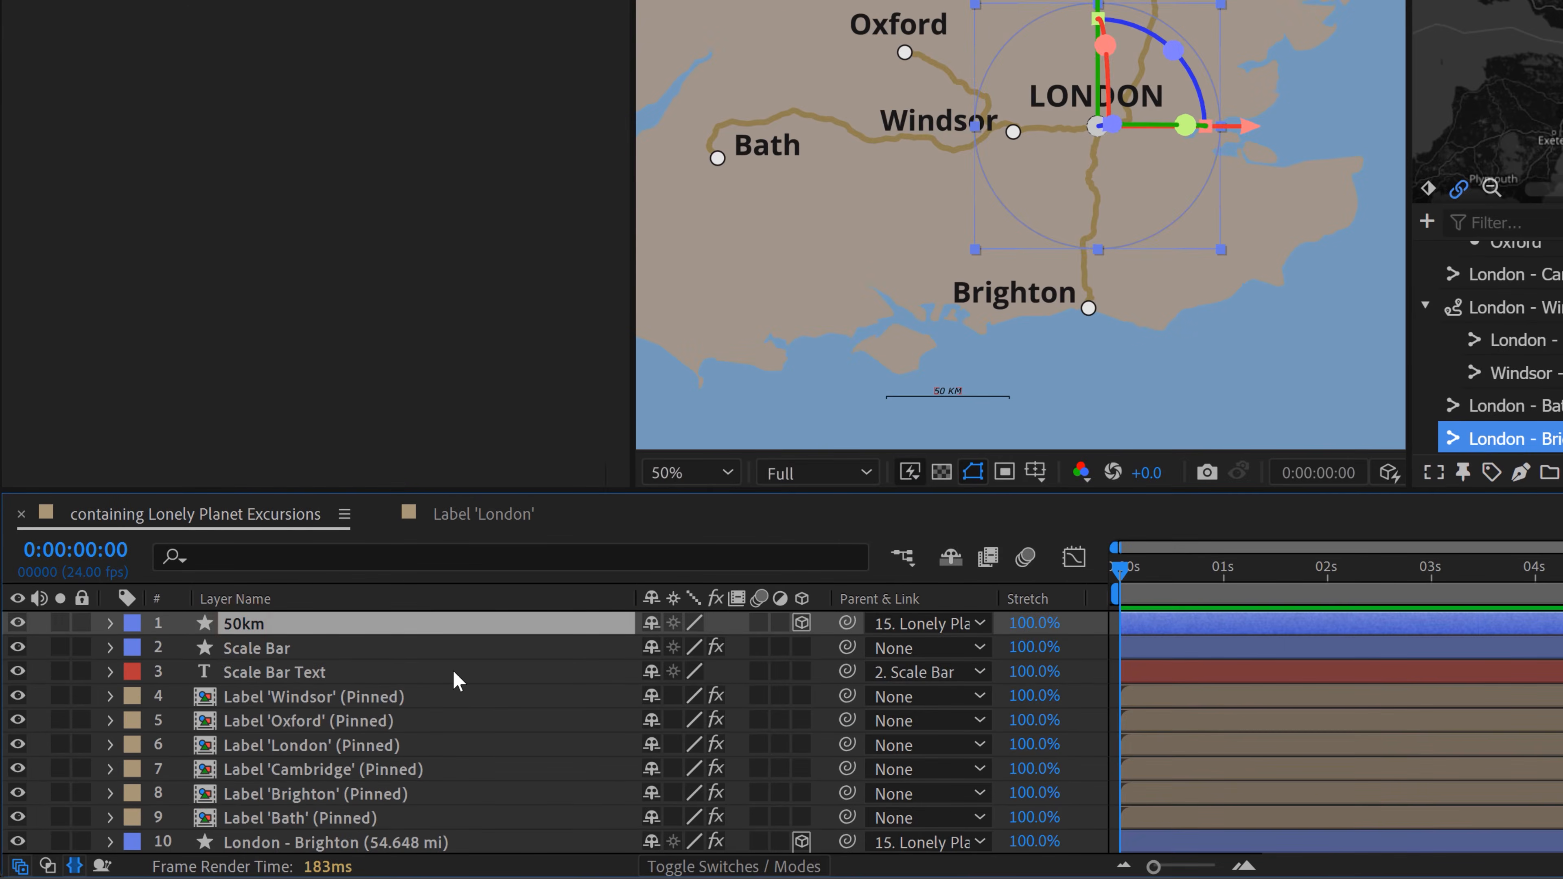
pyautogui.hotkey('ctrl', 'd')
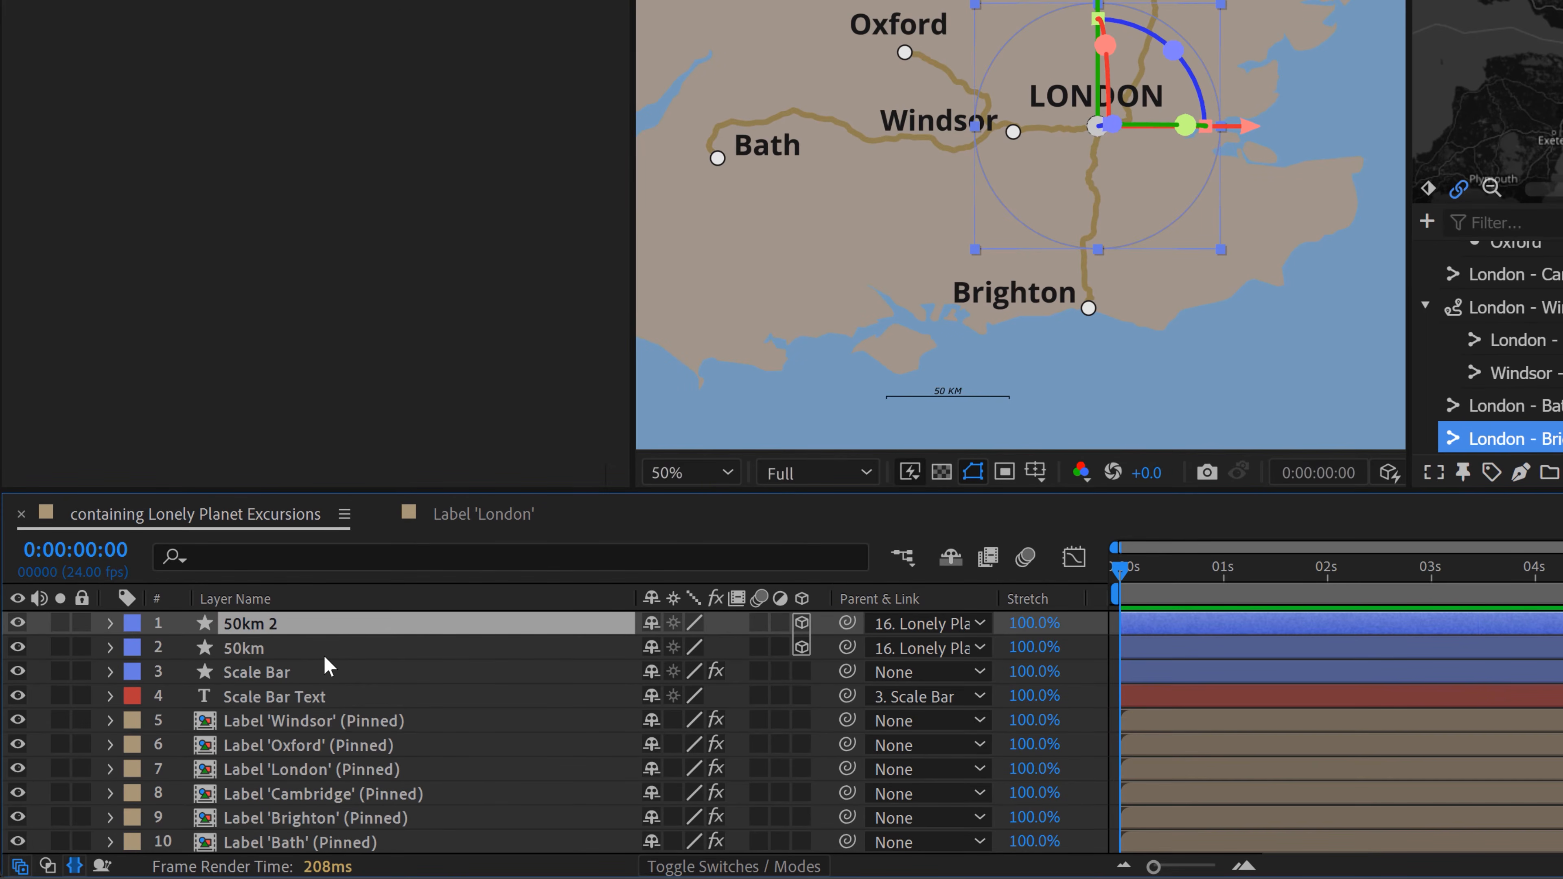
pyautogui.press('Return')
pyautogui.write('100km')
pyautogui.press('Return')
# Step: Double the 100km circle's ellipse path size to 1720 by 1720 and compare the circles with the reference map footage
pyautogui.click(110, 623)
pyautogui.click(137, 647)
pyautogui.click(159, 673)
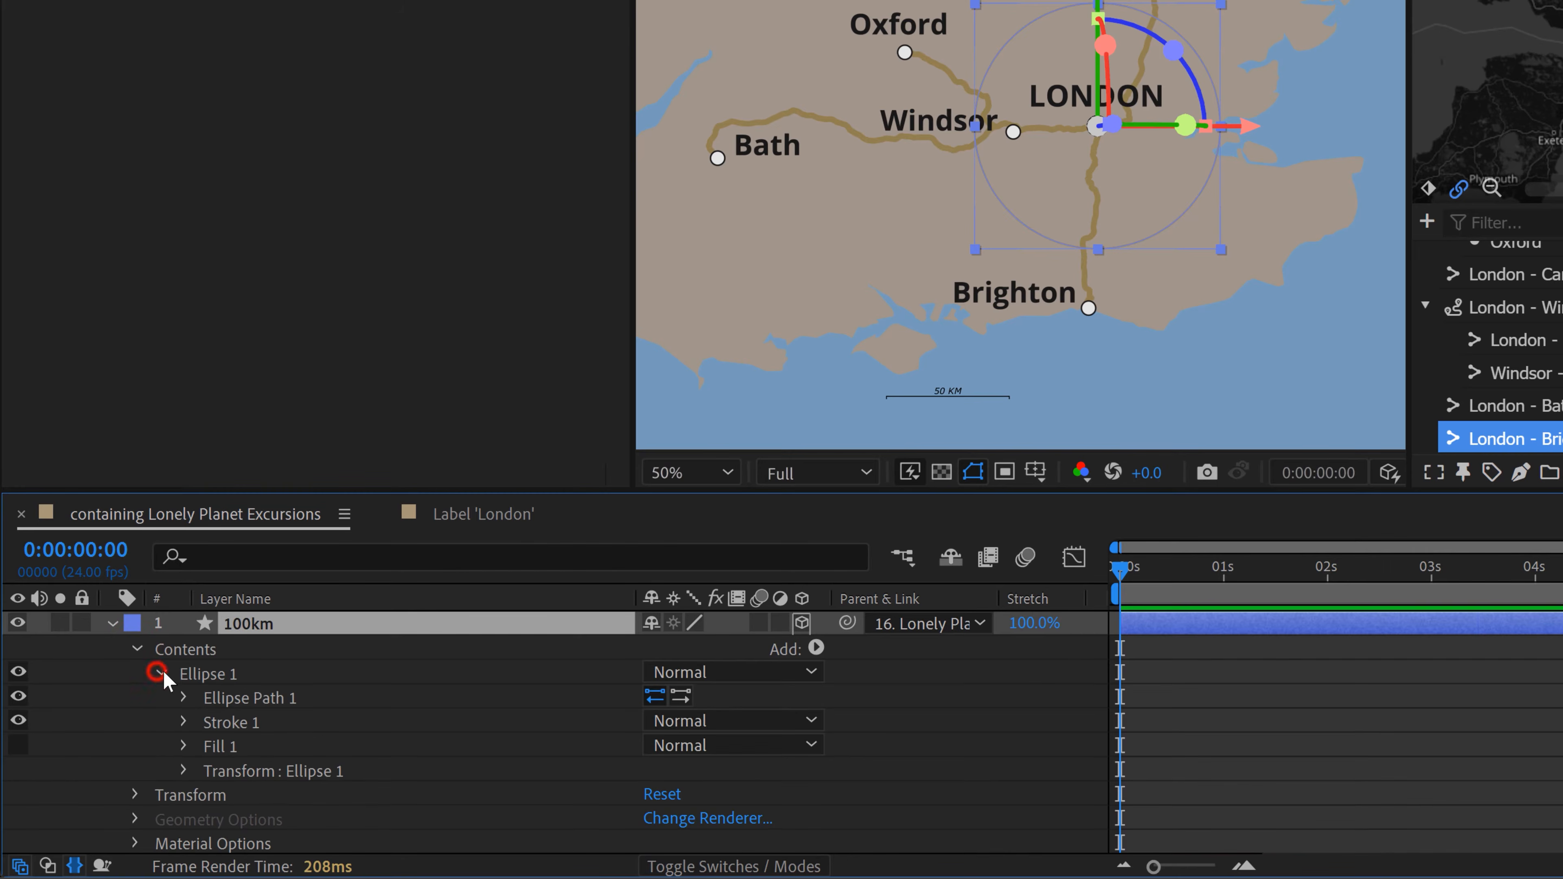
pyautogui.click(183, 698)
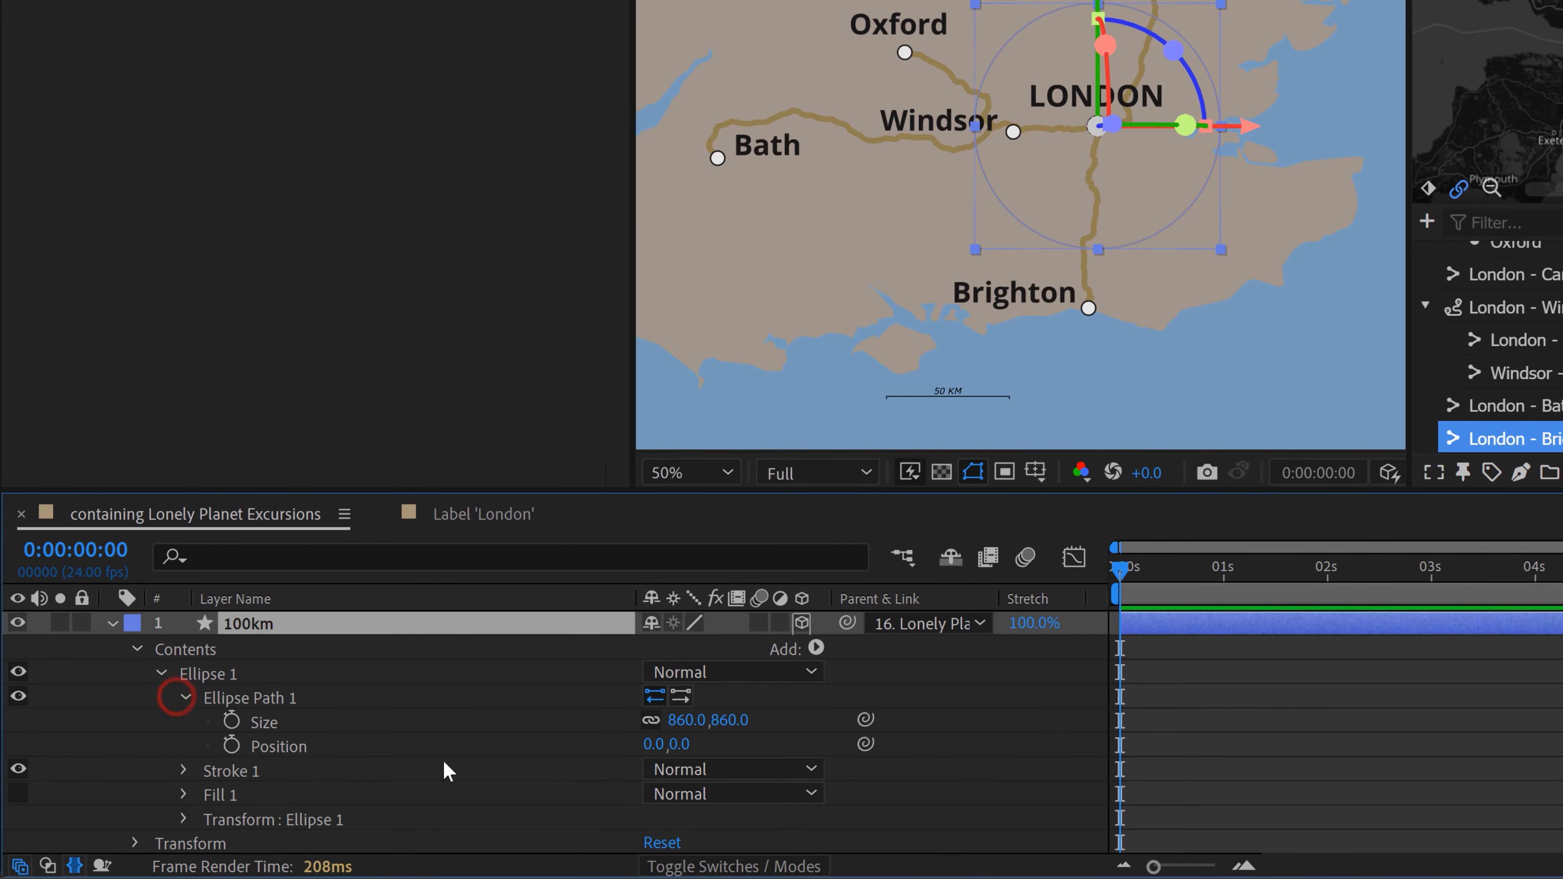
pyautogui.click(687, 721)
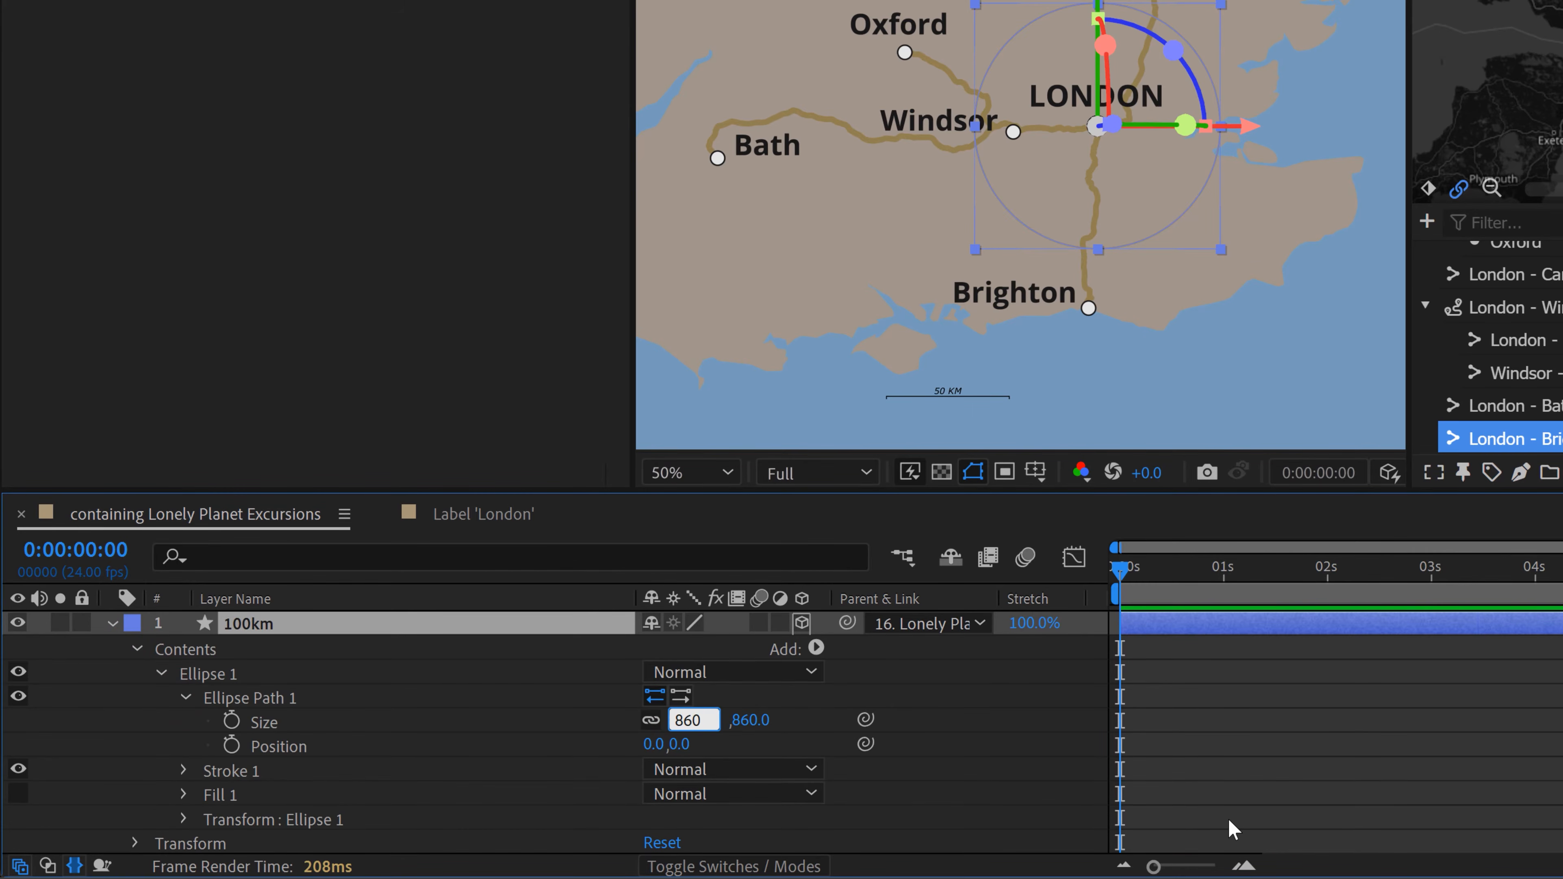
pyautogui.write('*2')
pyautogui.press('Return')
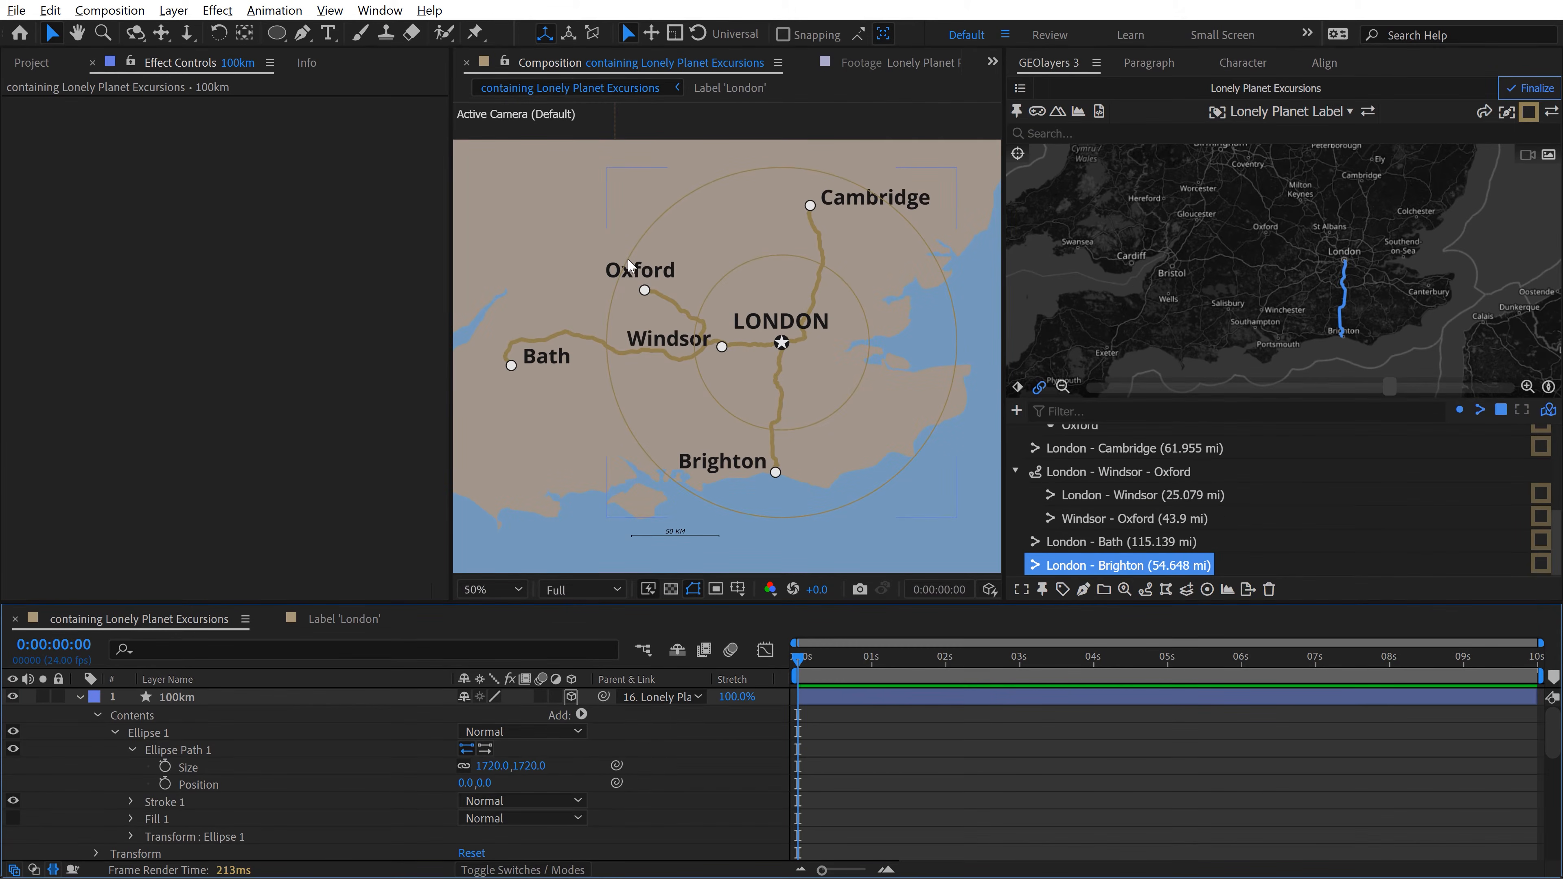
pyautogui.click(870, 63)
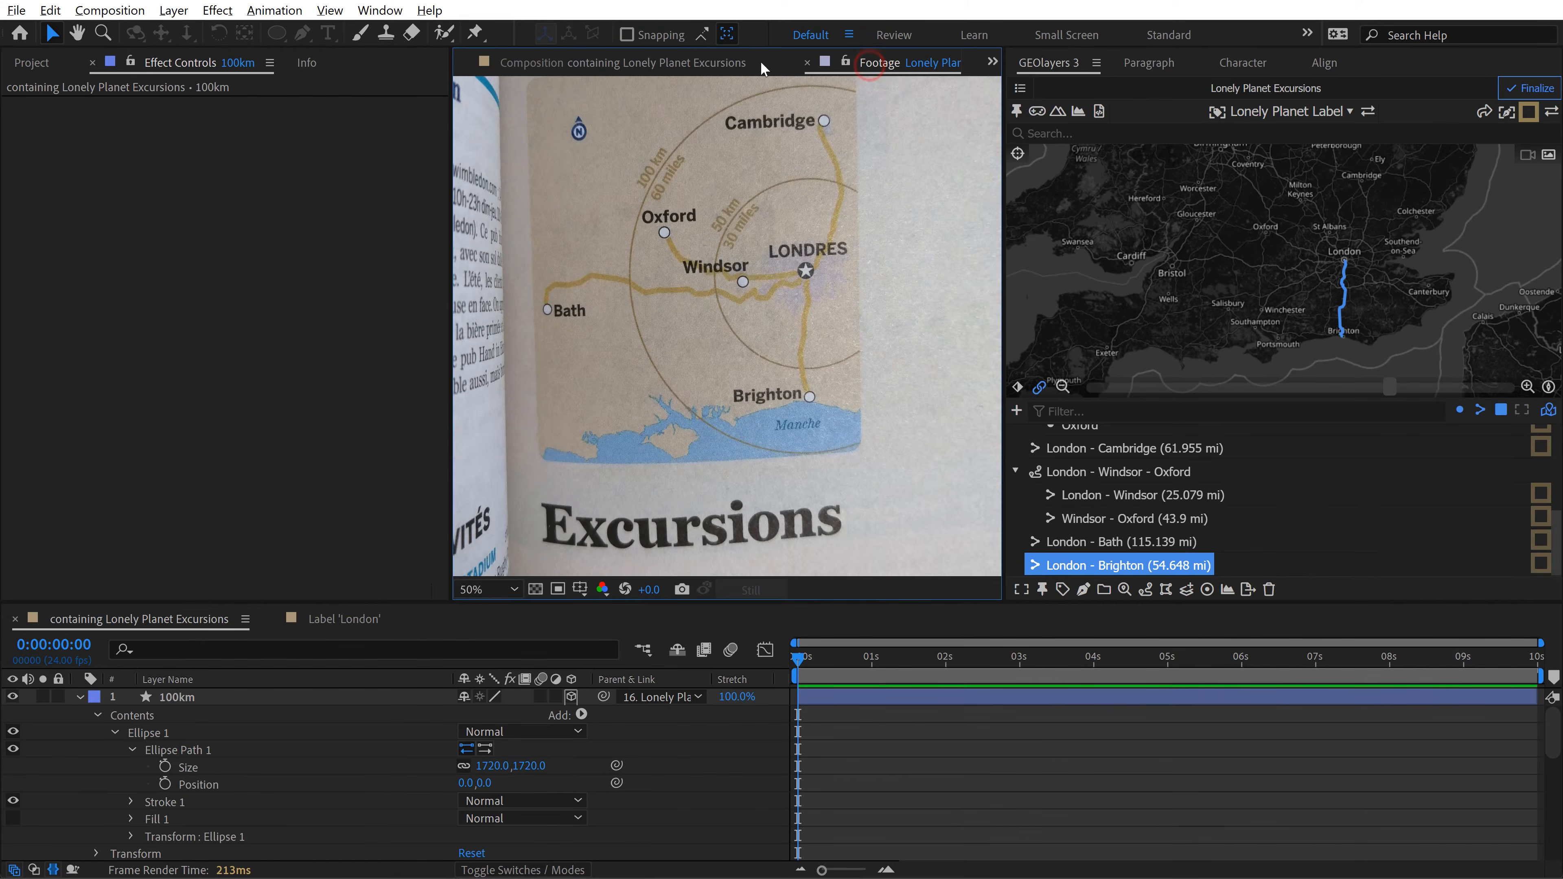
pyautogui.click(714, 64)
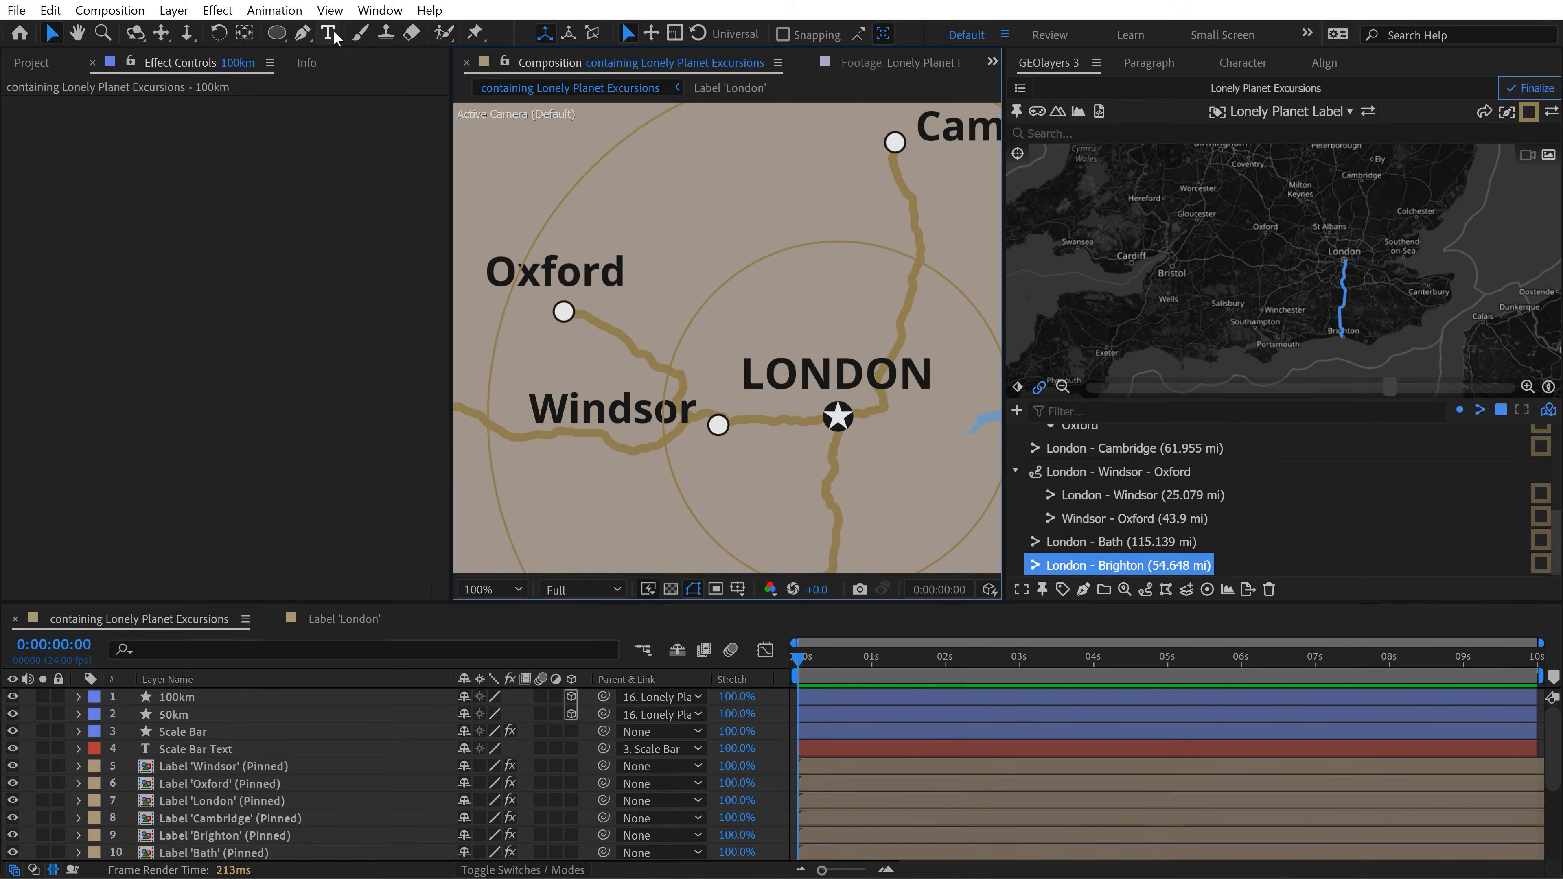
# Step: Activate the Type tool, turn off All Caps and set the font size to 50 px
pyautogui.click(332, 33)
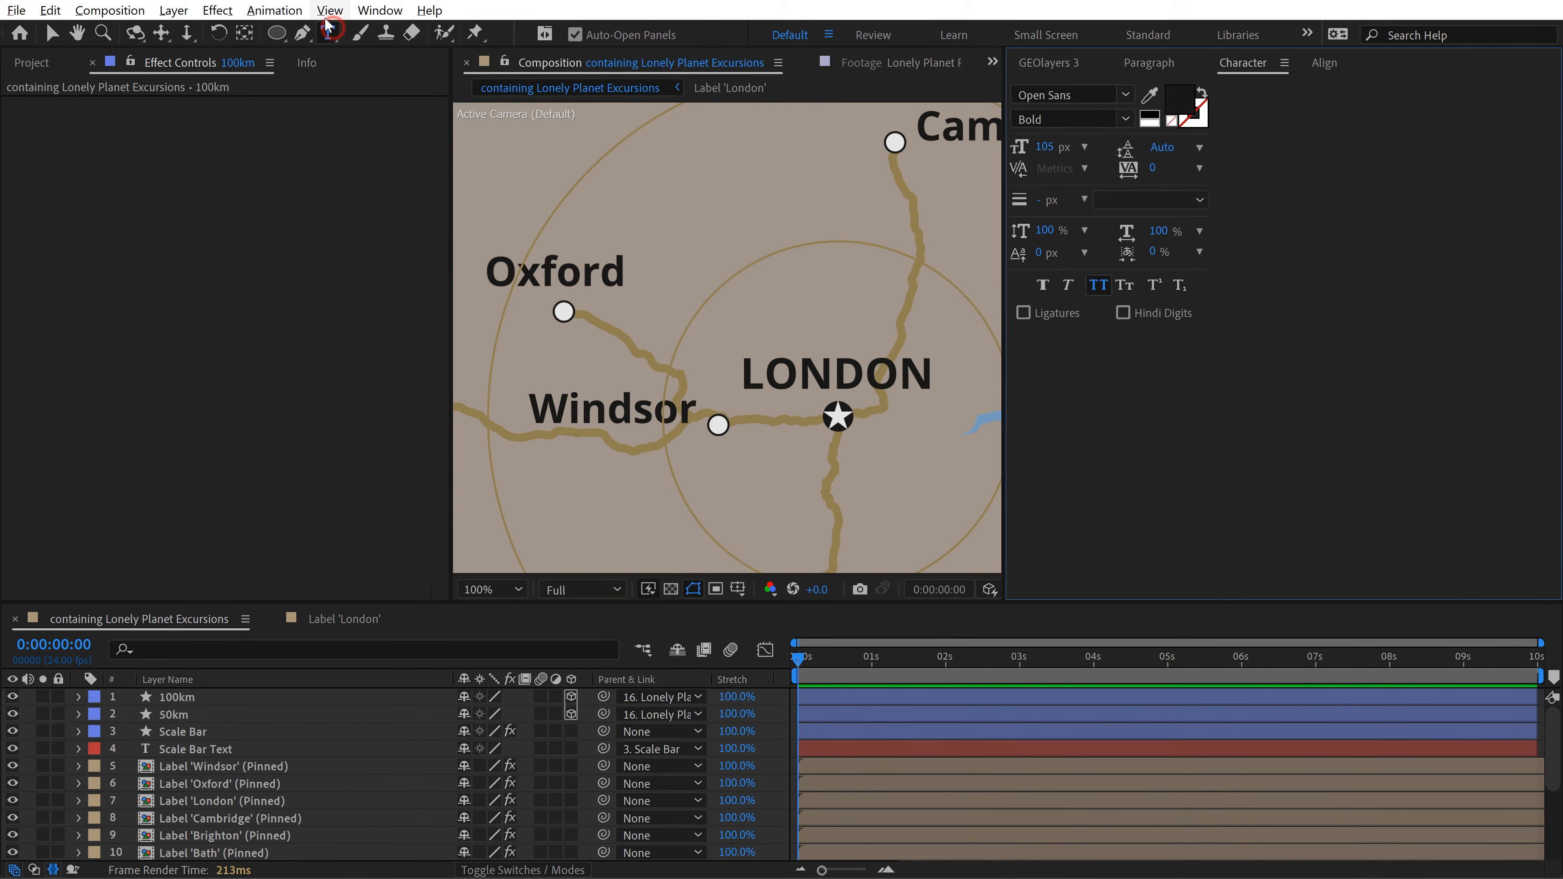
pyautogui.click(1099, 284)
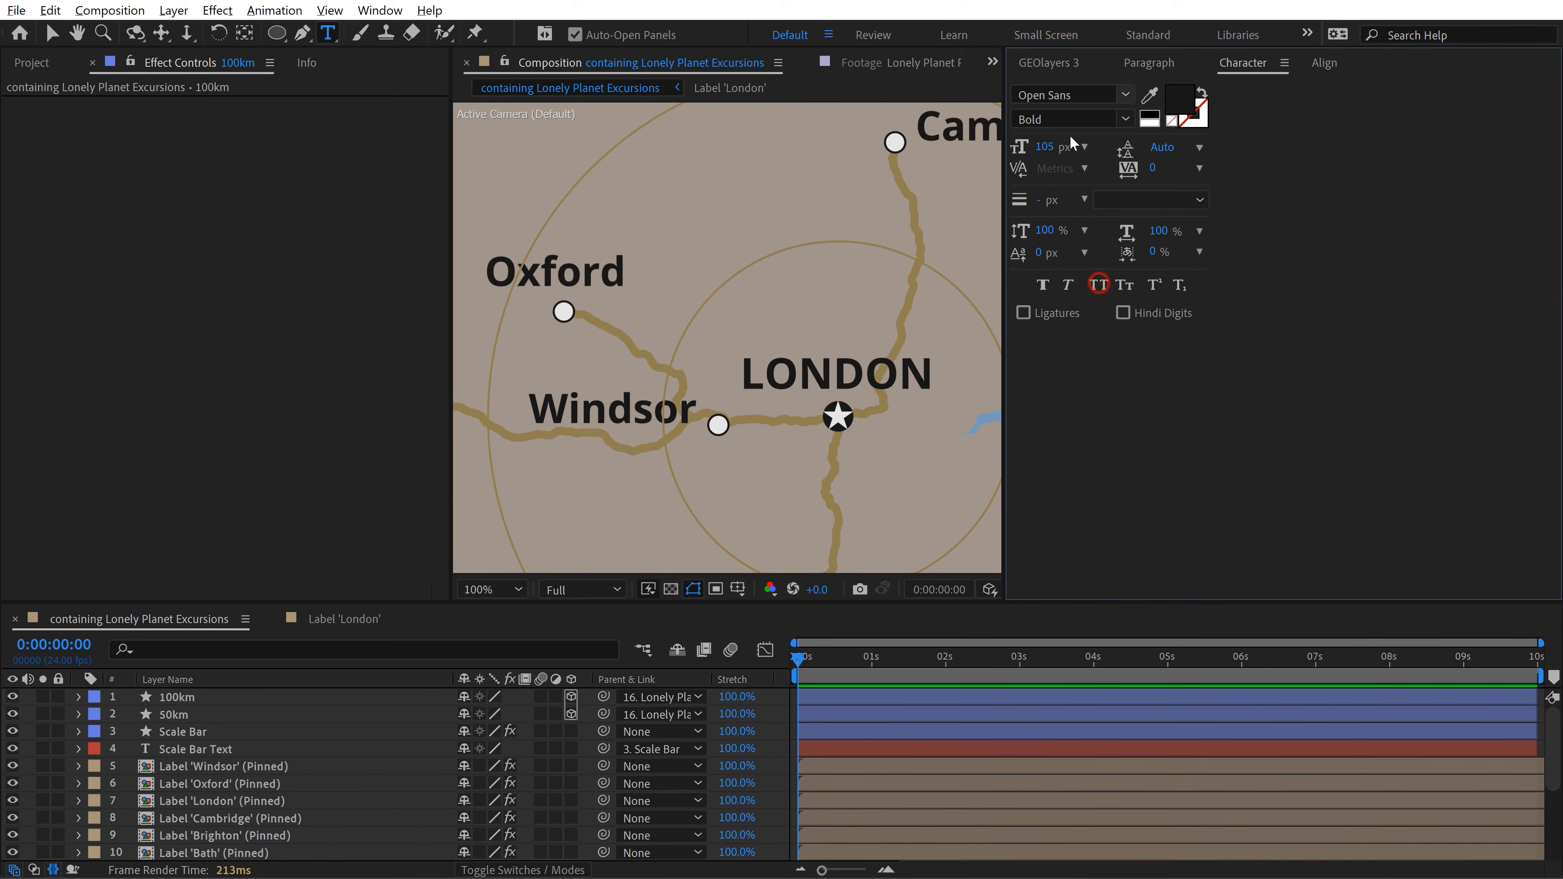
pyautogui.click(1045, 147)
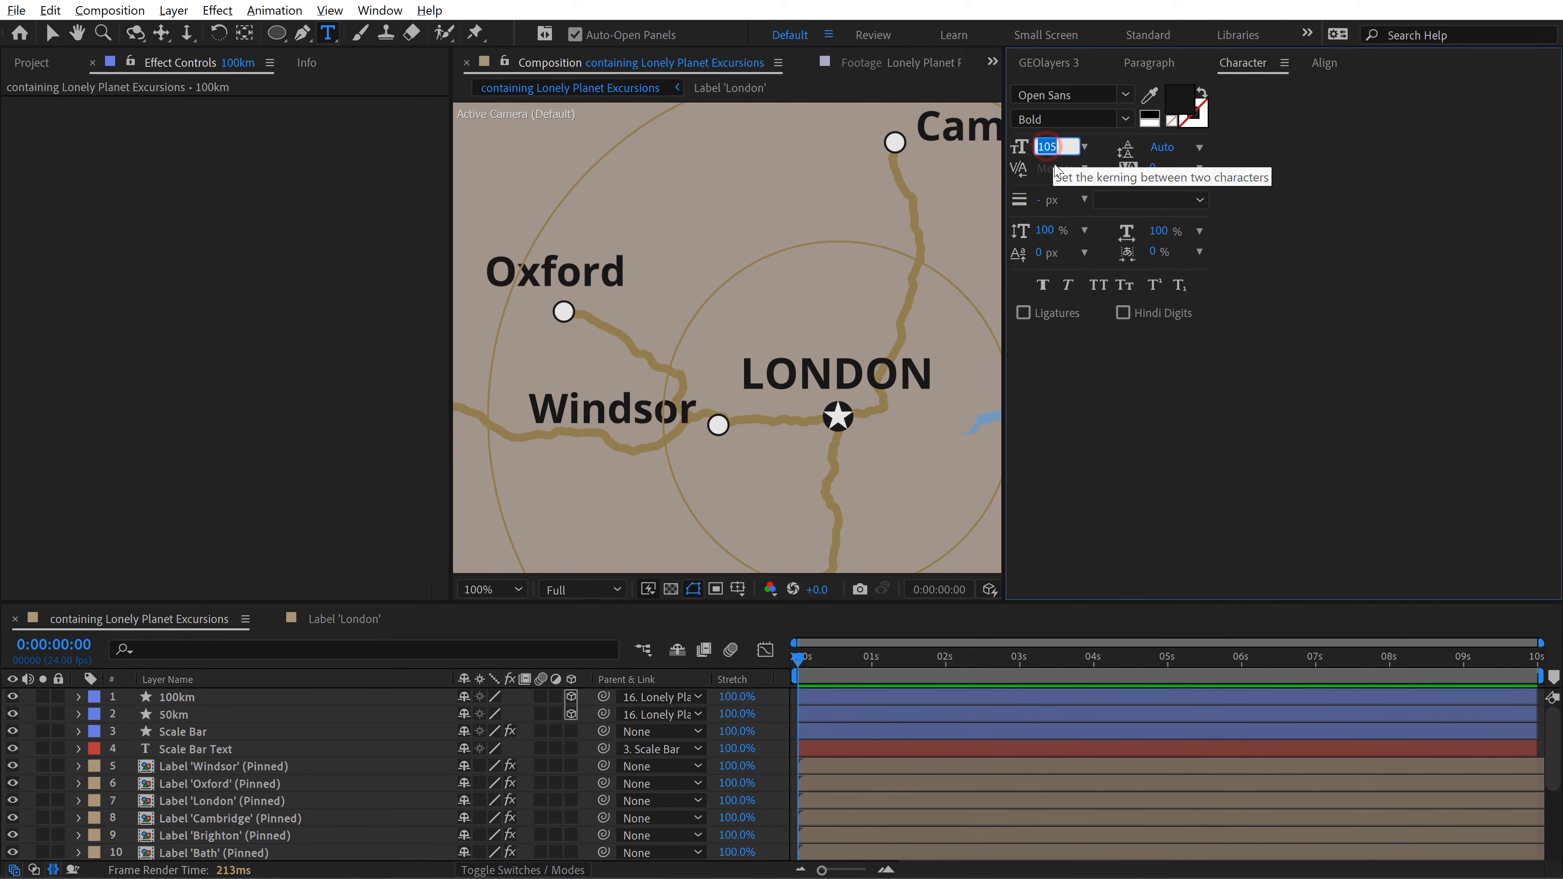
pyautogui.write('50')
pyautogui.click(1228, 516)
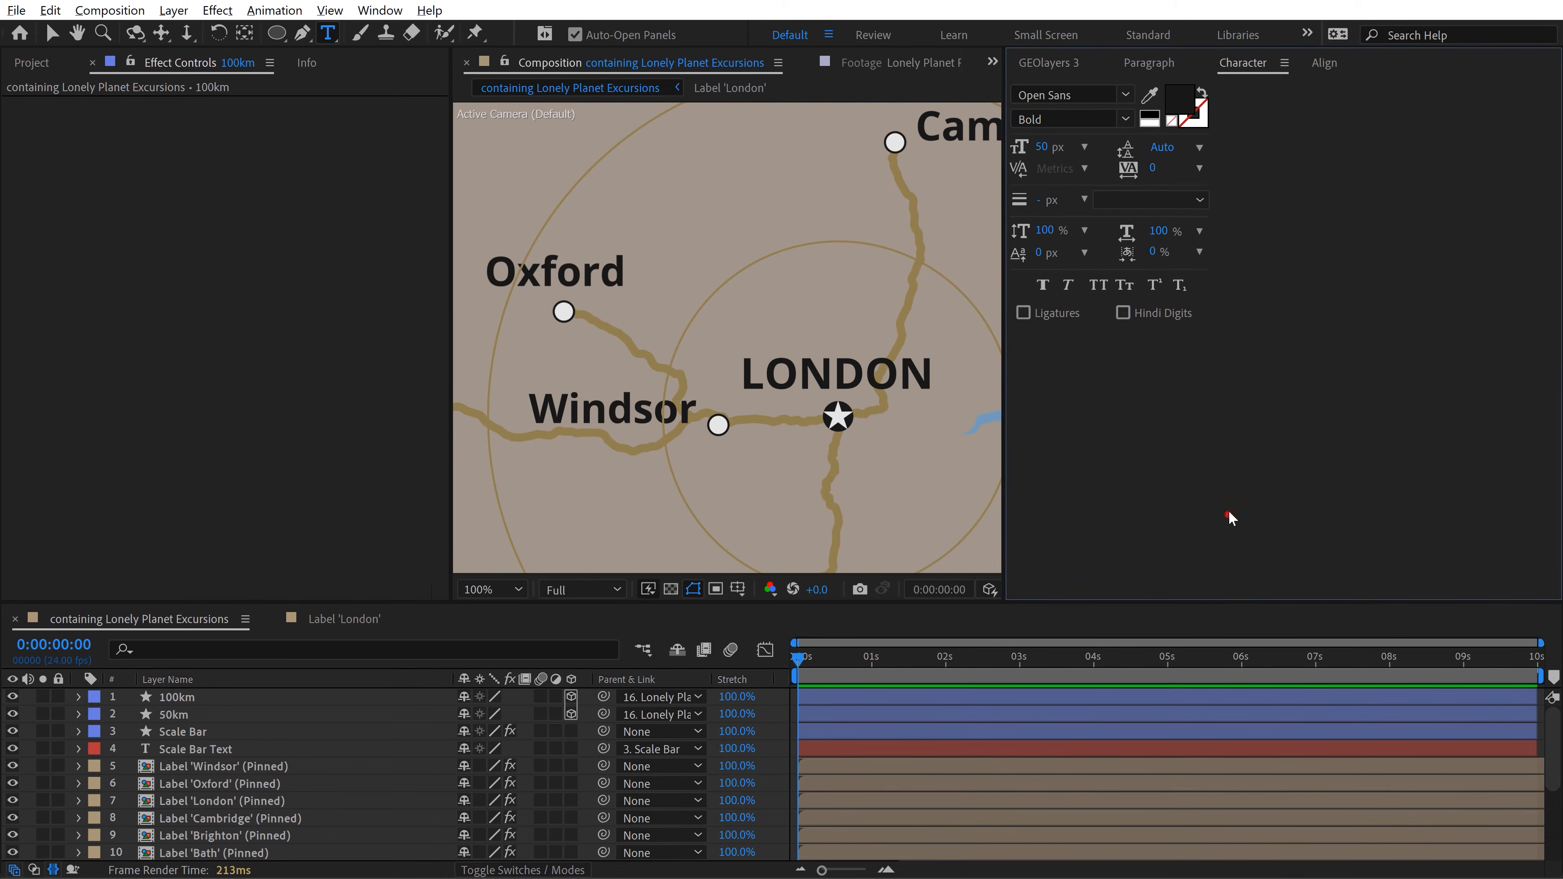
# Step: Add a text layer reading 100km beside the upper-left part of the outer circle
pyautogui.press('h')
pyautogui.moveTo(771, 155); pyautogui.dragTo(808, 295)
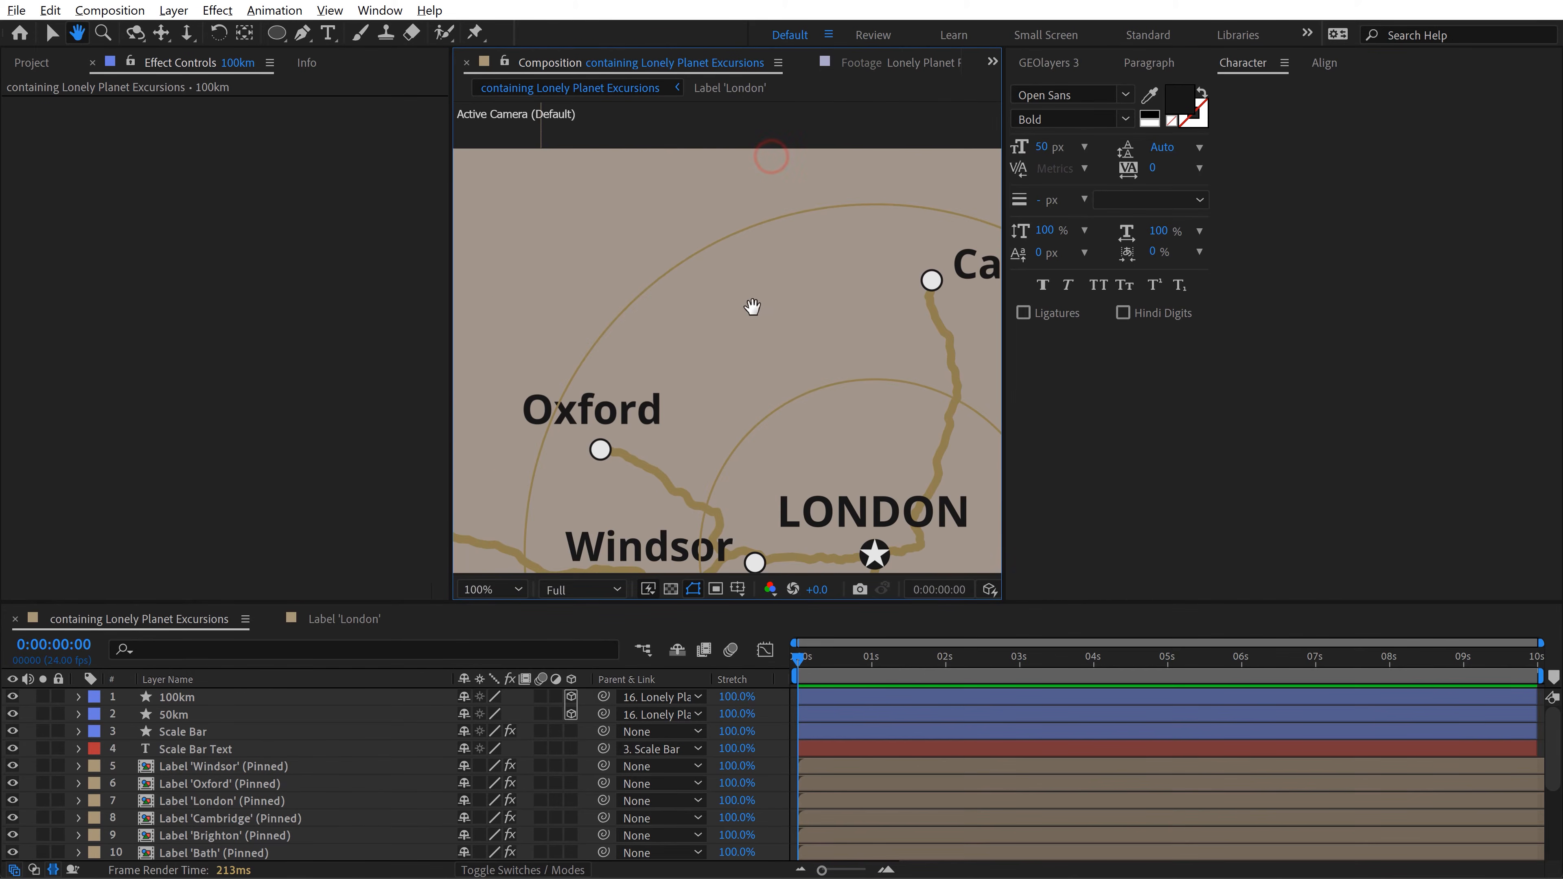
pyautogui.hotkey('ctrl', 't')
pyautogui.click(648, 266)
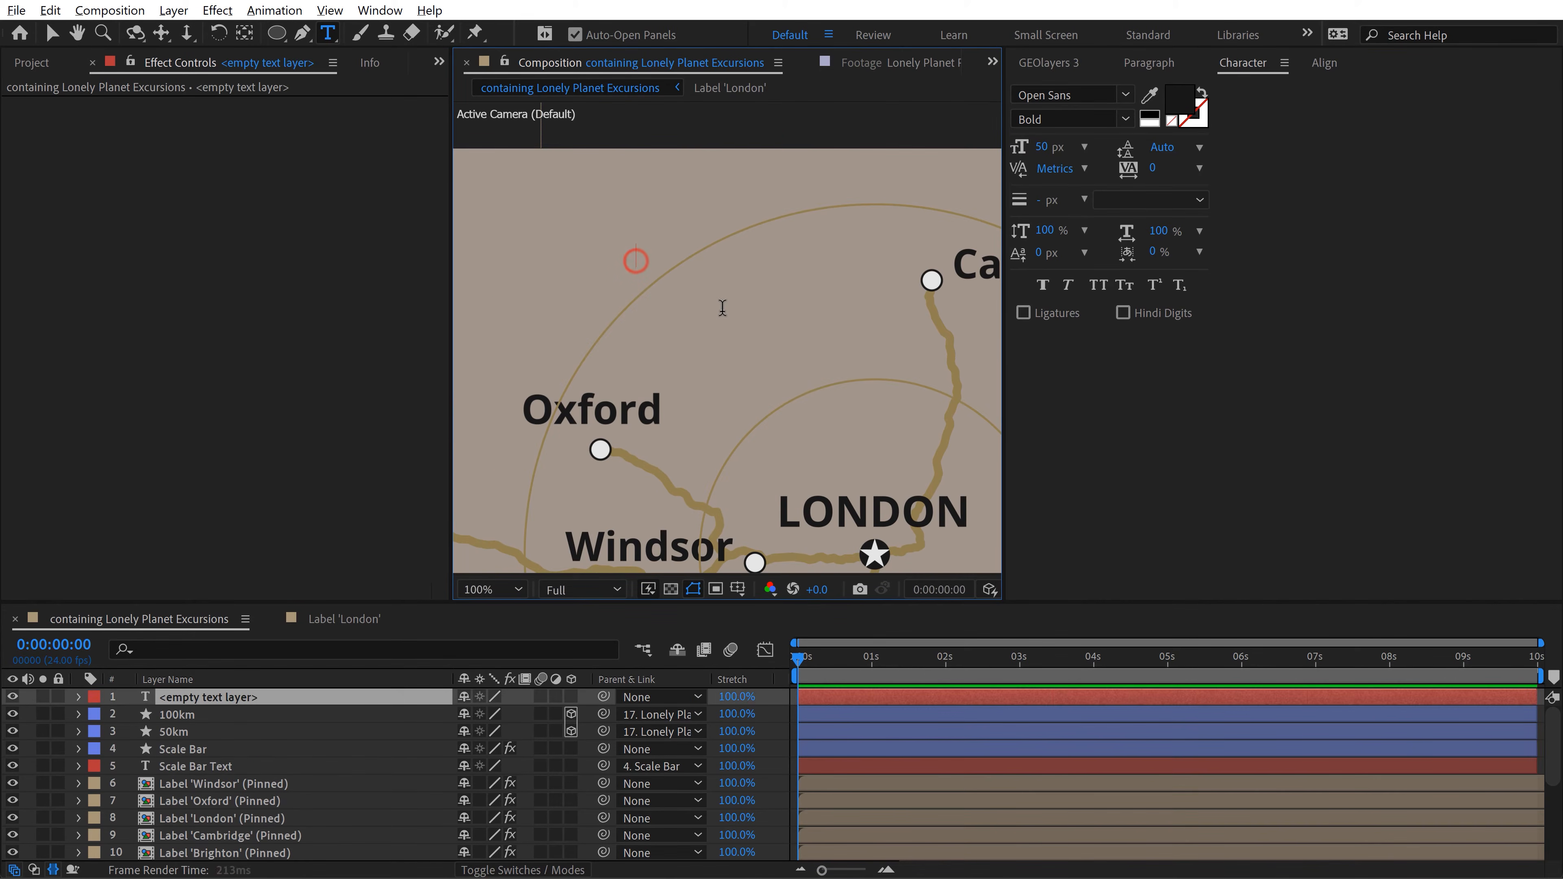
pyautogui.write('100km 2')
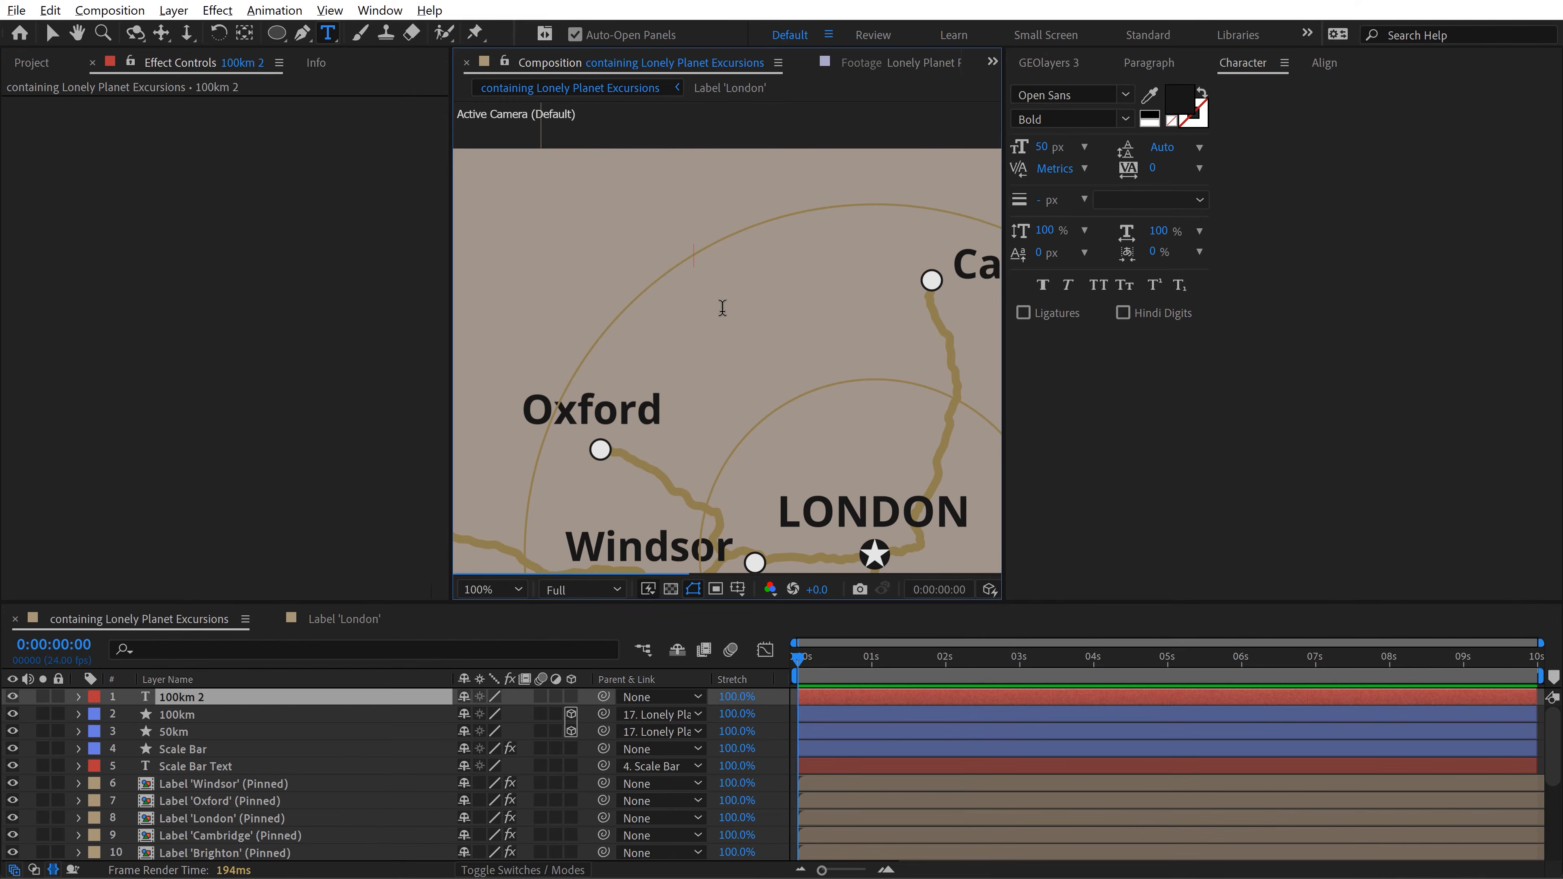
pyautogui.press('Escape')
# Step: Copy the stroke color from the GEOlayers Roads style, leaving the style unchanged
pyautogui.click(1048, 62)
pyautogui.click(1529, 112)
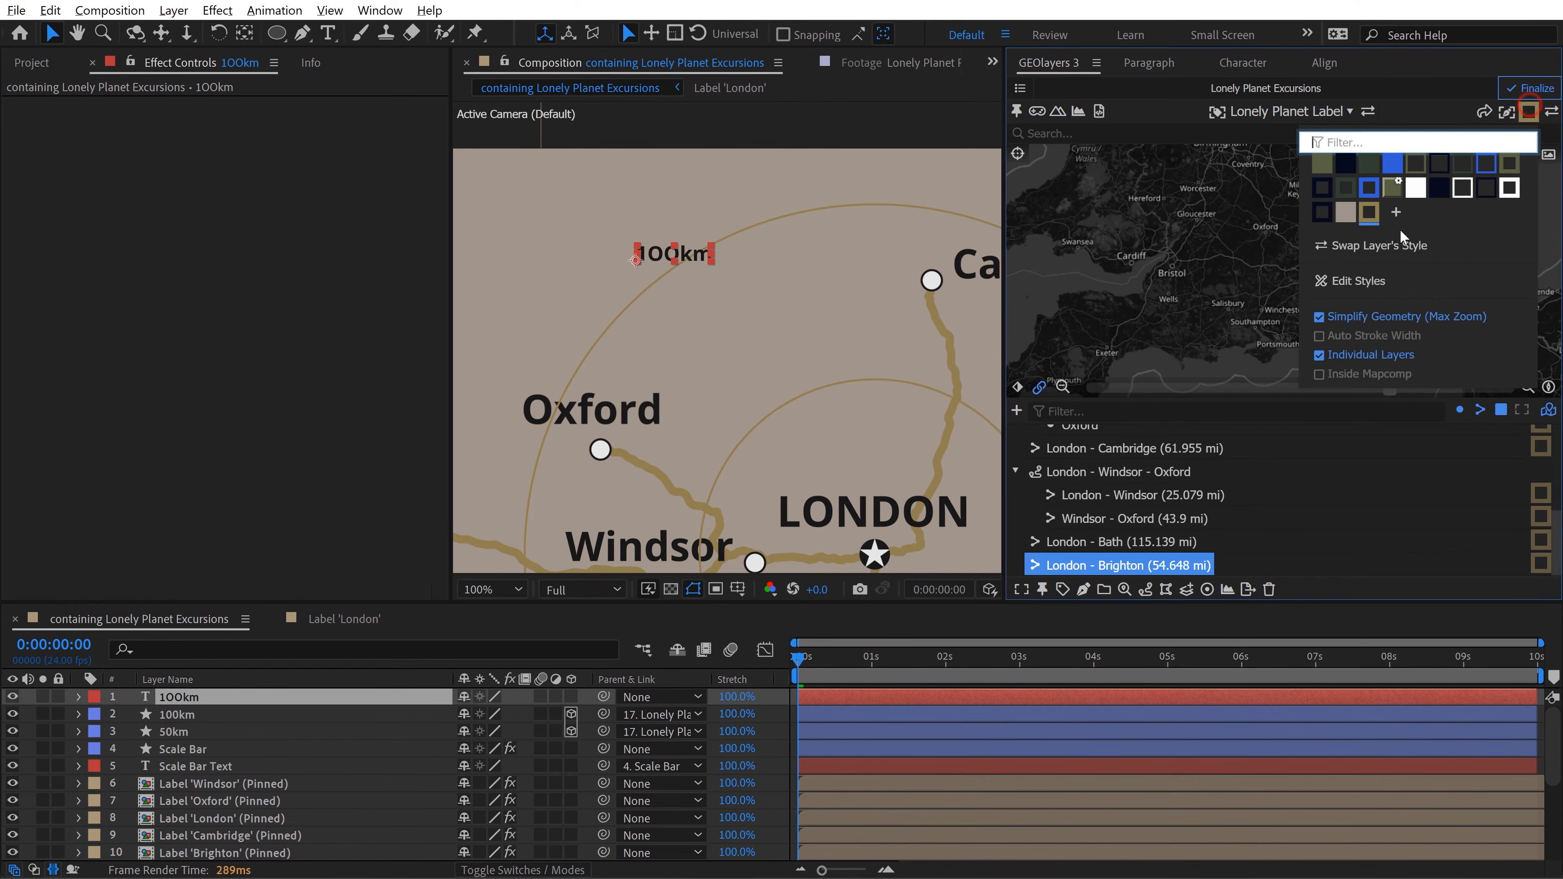
pyautogui.click(1357, 277)
pyautogui.click(1095, 363)
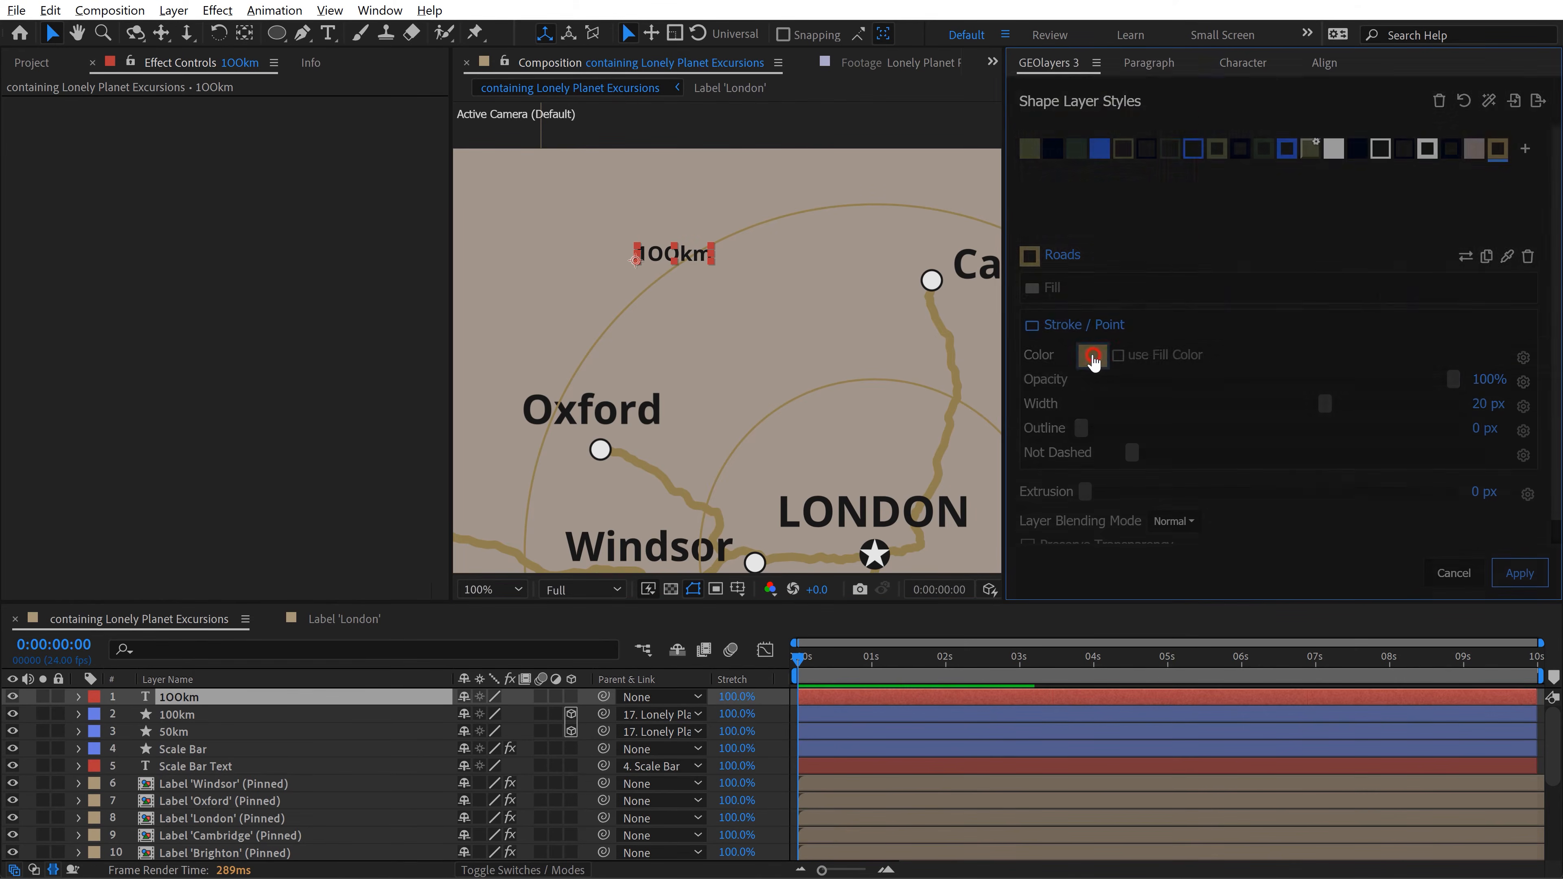
pyautogui.click(1448, 448)
pyautogui.click(1467, 577)
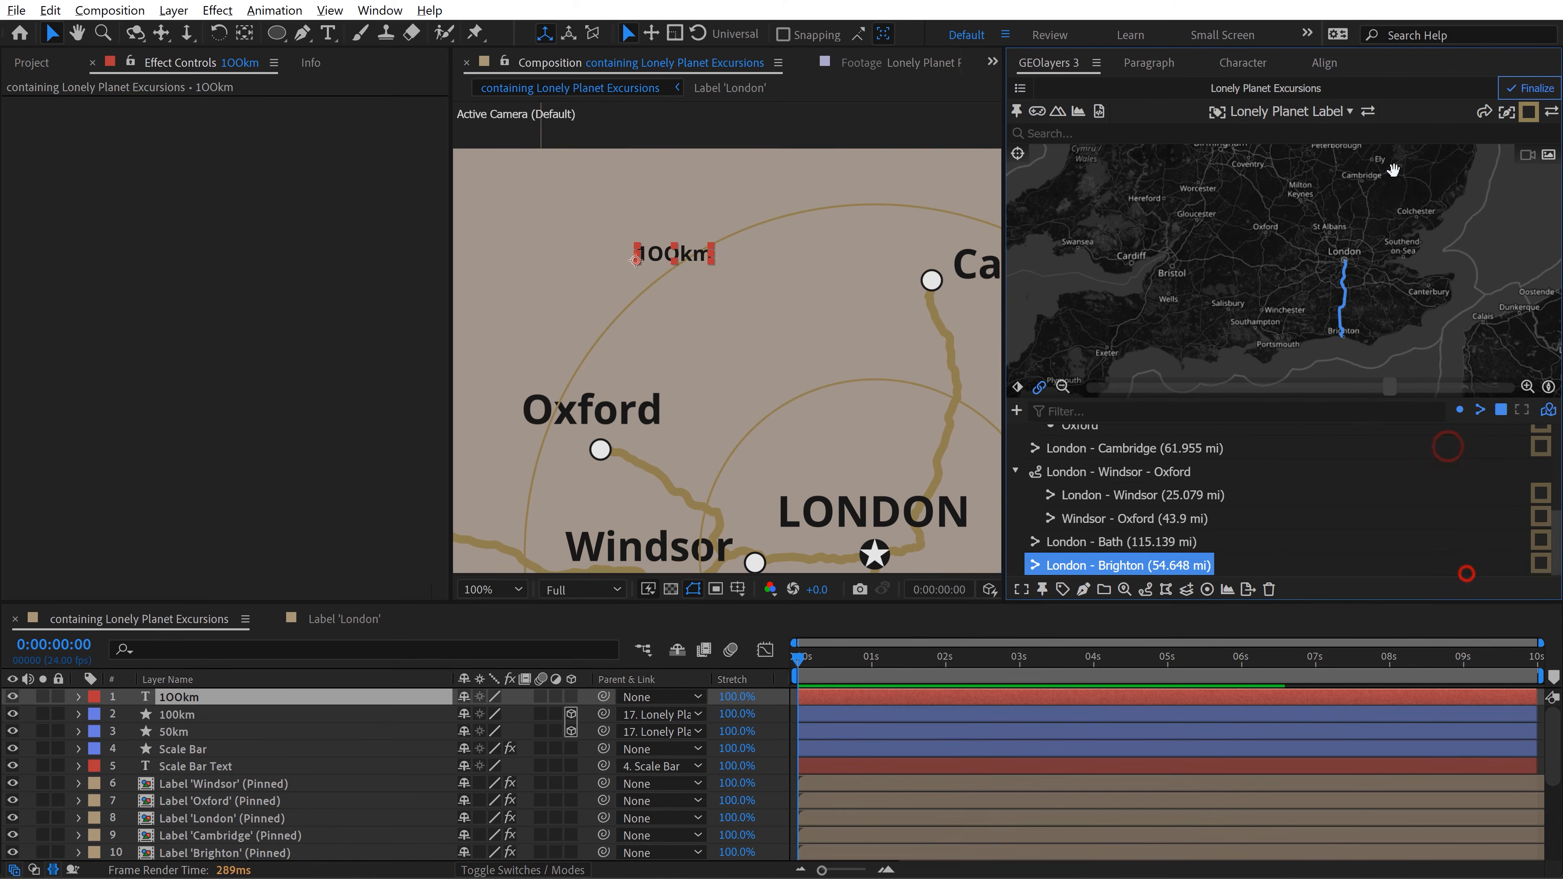
# Step: Apply the copied Roads stroke color as the 100km text's fill color
pyautogui.click(1239, 65)
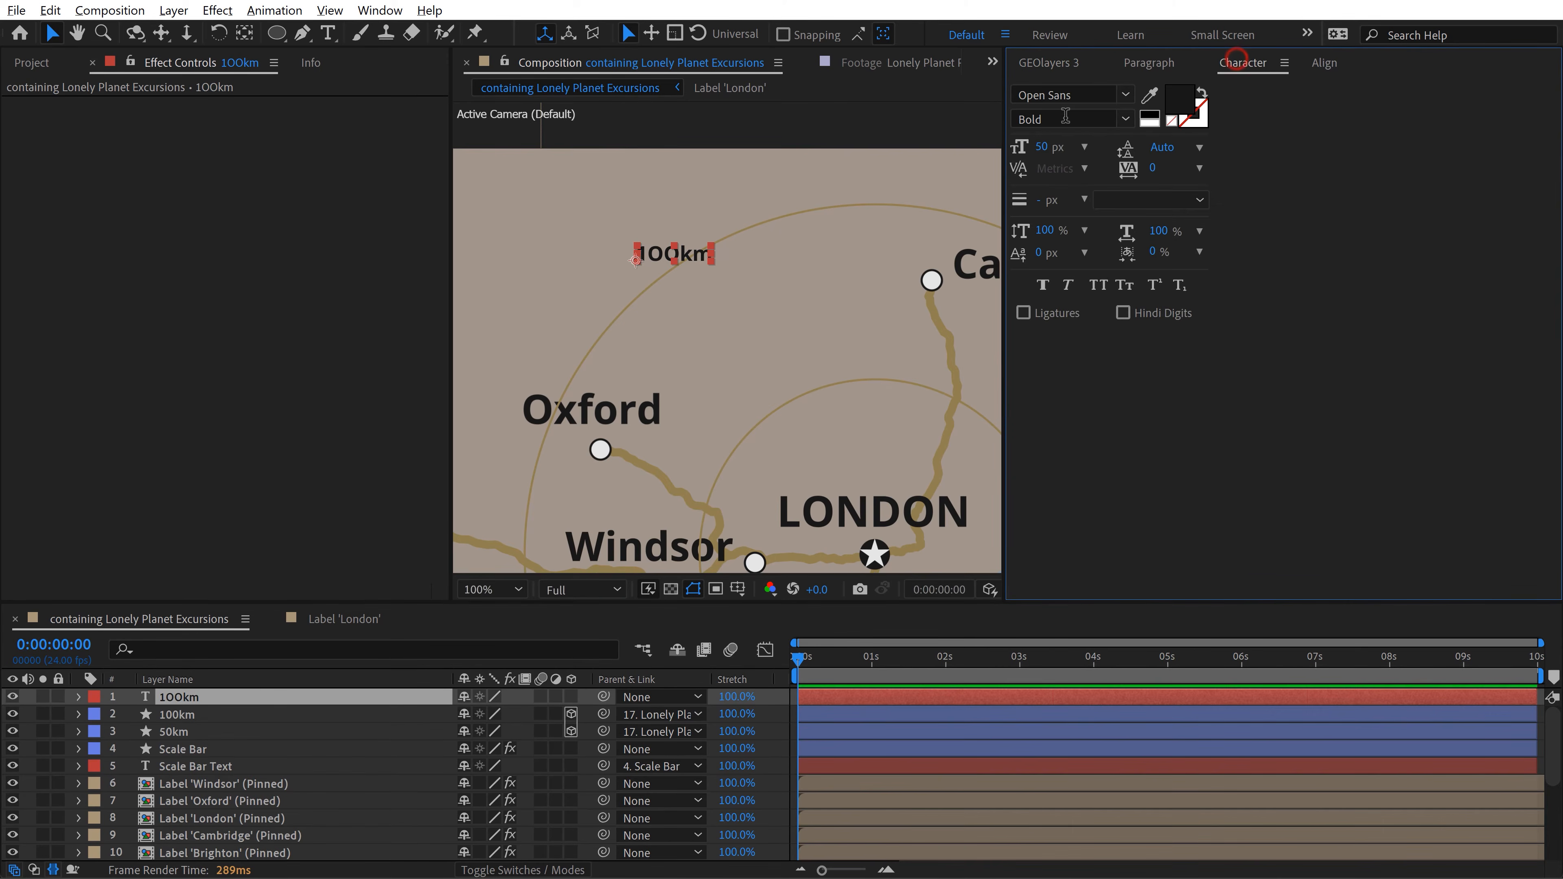
pyautogui.click(1182, 98)
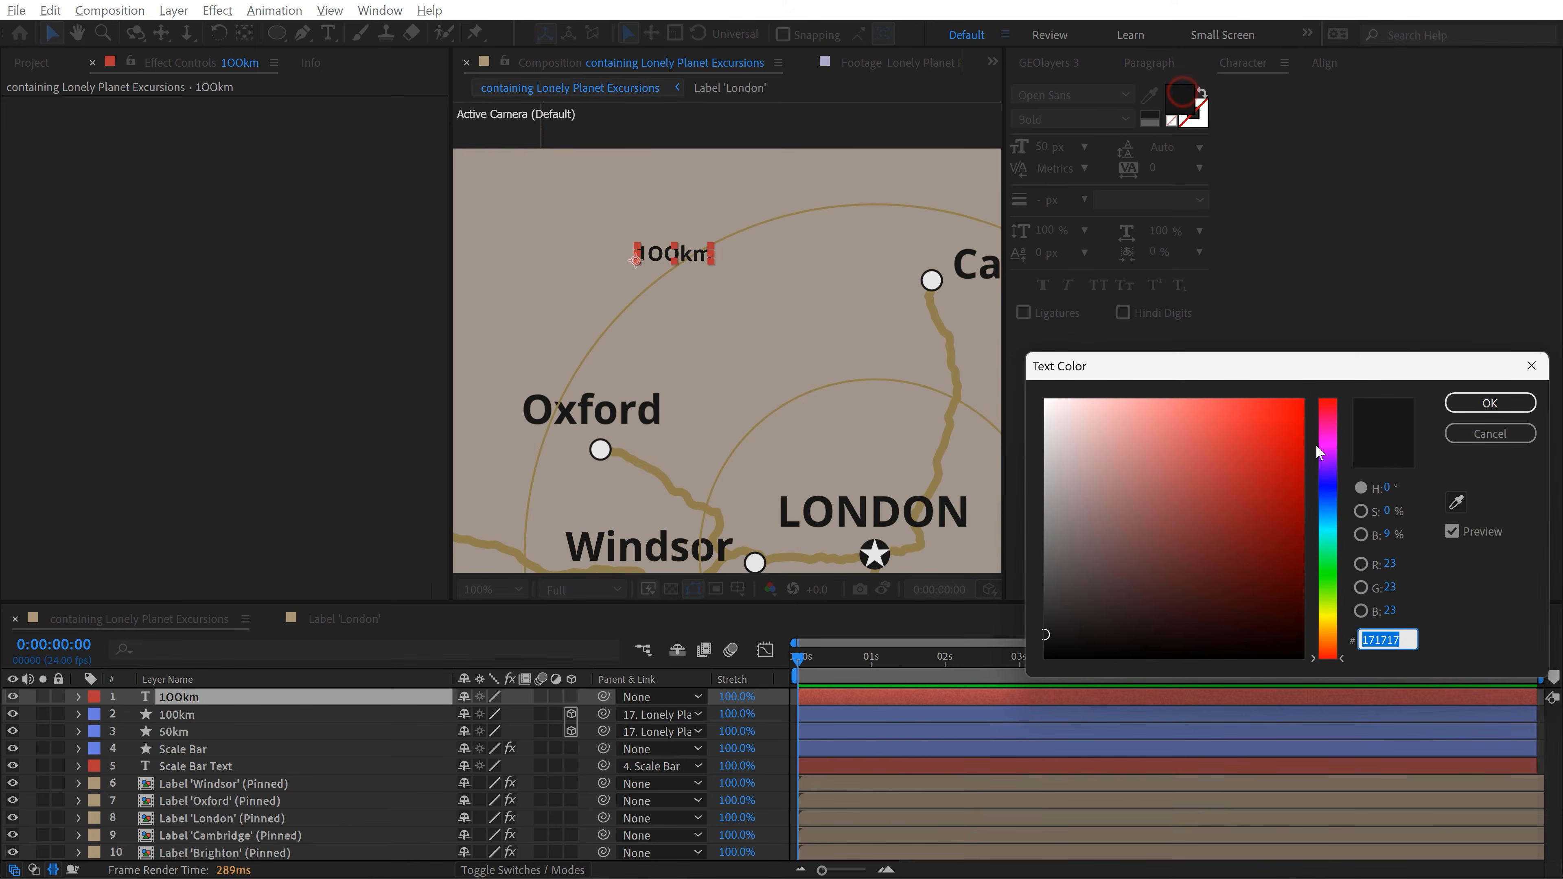
pyautogui.write('917F50')
pyautogui.click(1490, 403)
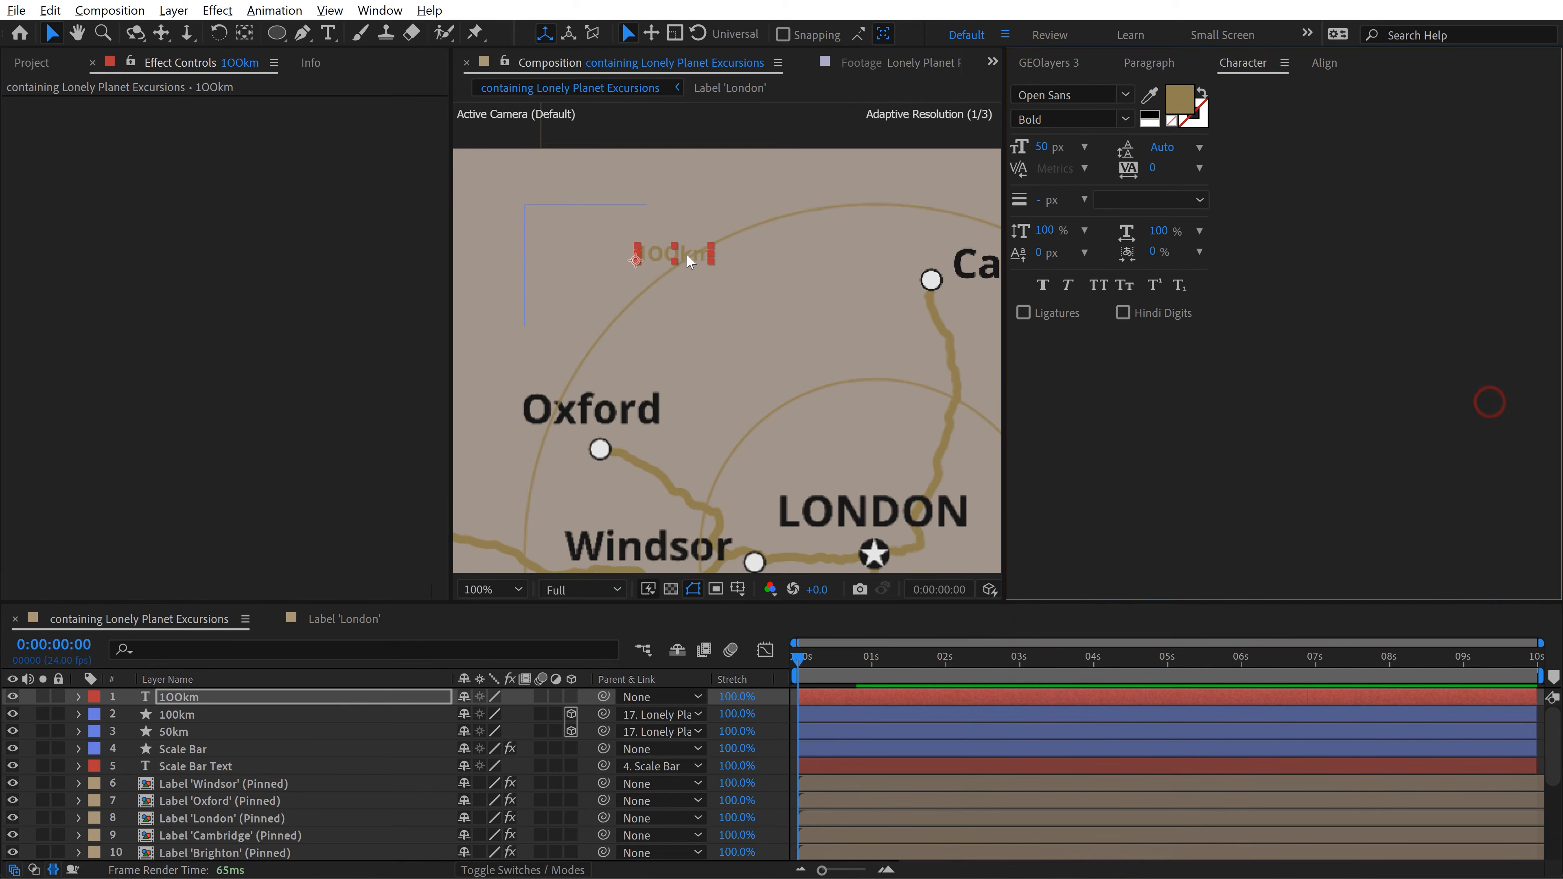
# Step: Move and rotate the 100km text to follow the inside of the outer circle northwest of London
pyautogui.moveTo(687, 254)
pyautogui.mouseDown()
pyautogui.moveTo(725, 281)
pyautogui.moveTo(739, 271)
pyautogui.moveTo(731, 250)
pyautogui.moveTo(706, 259)
pyautogui.mouseUp()
pyautogui.press('w')
pyautogui.press('v')
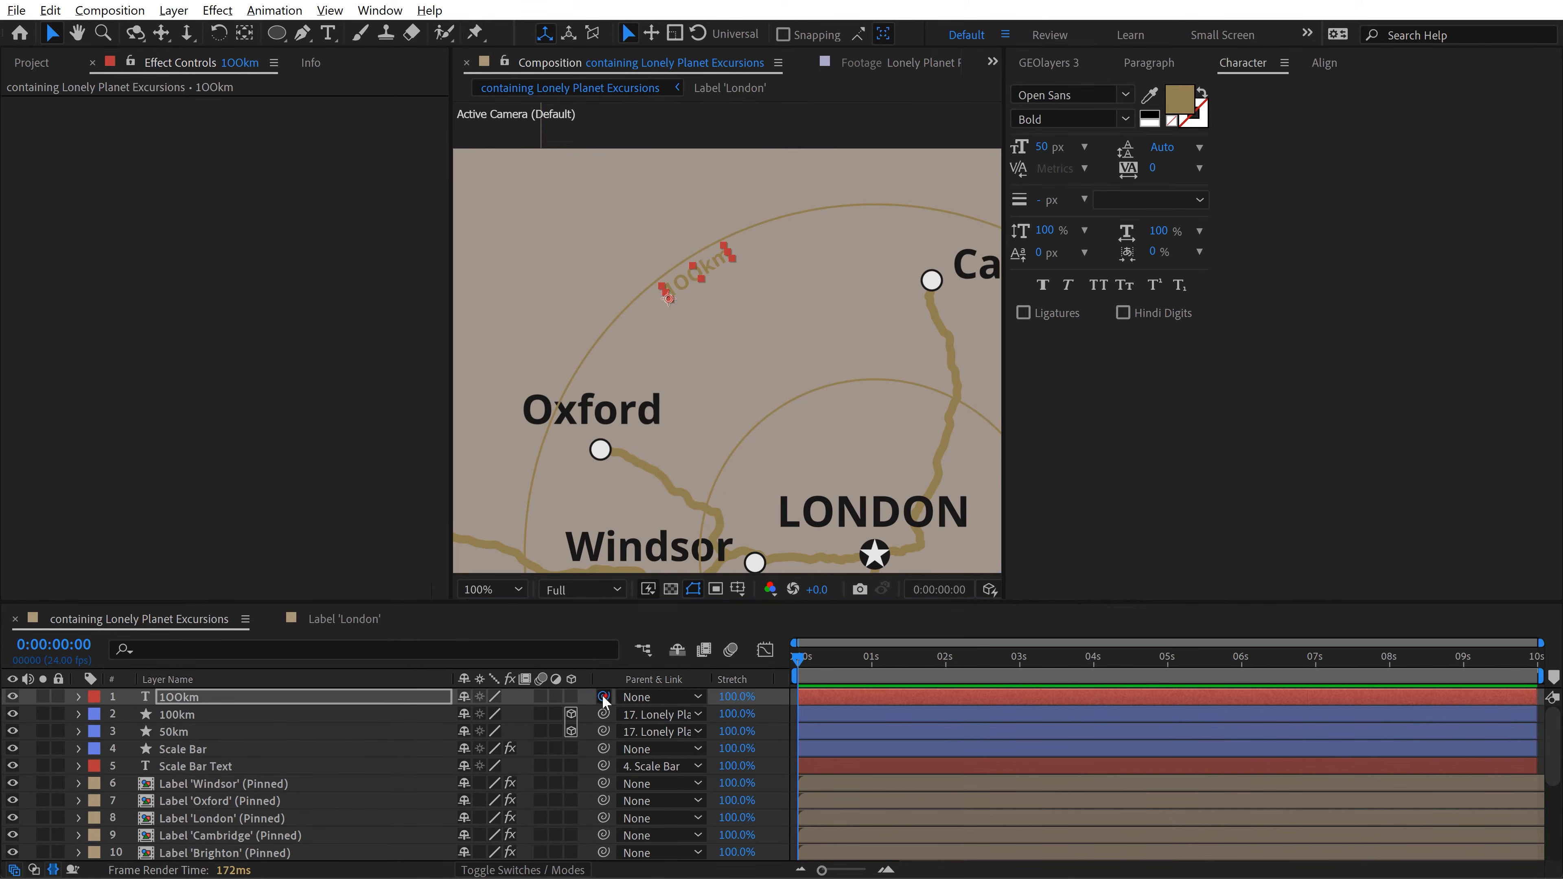
# Step: Parent the 100km text to Lonely Planet Excursions Anchor and make it a 3D layer
pyautogui.moveTo(604, 697); pyautogui.dragTo(305, 859)
pyautogui.click(572, 697)
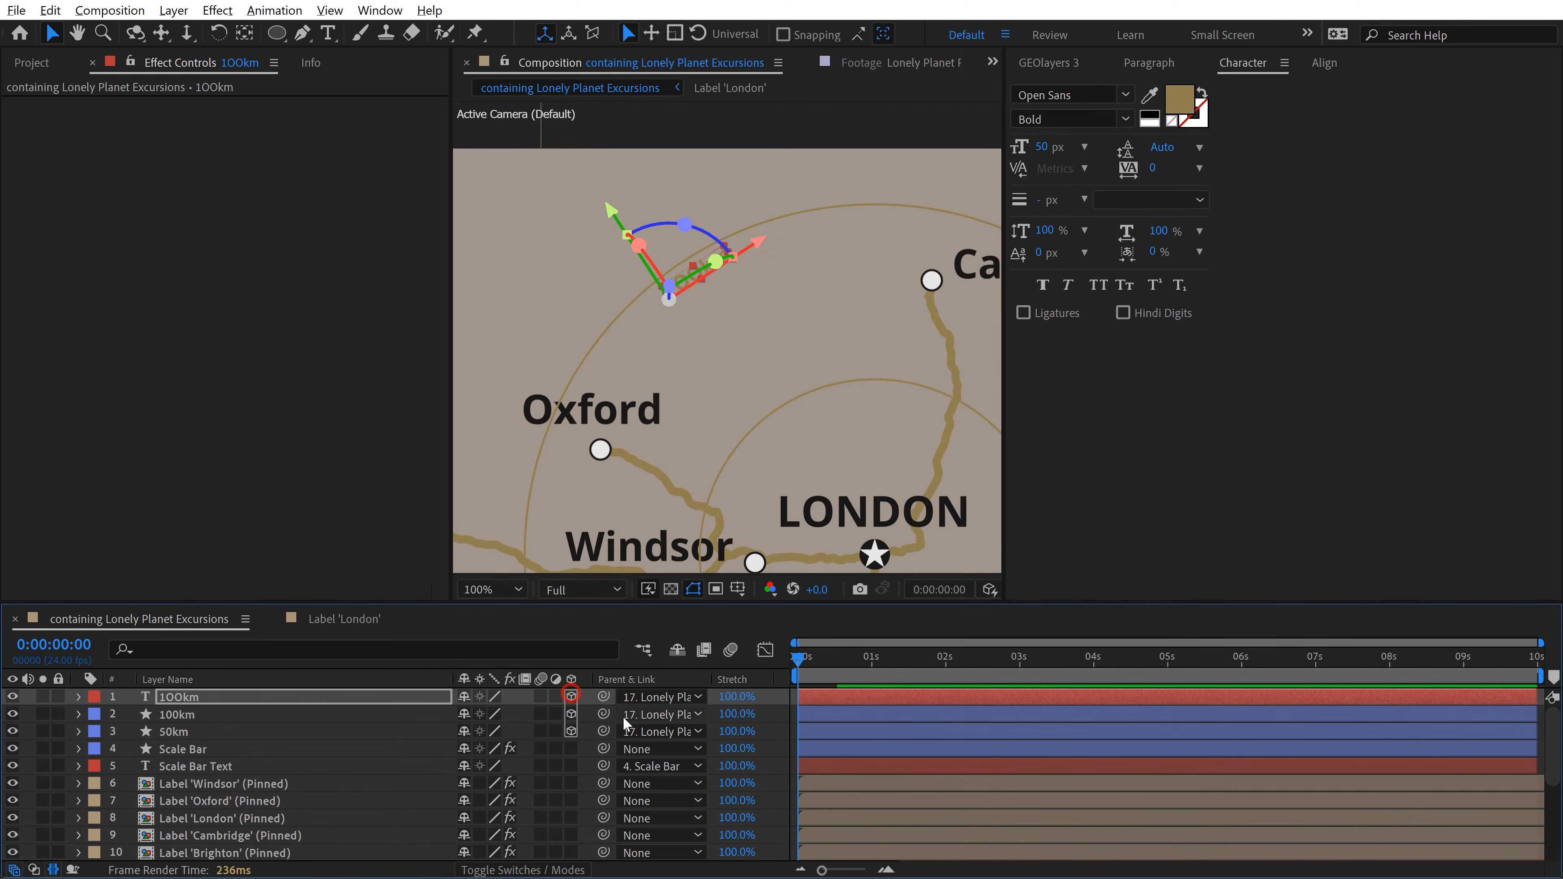
# Step: Duplicate the 100km text layer and move the copy just inside the inner circle, northwest of London
pyautogui.click(544, 727)
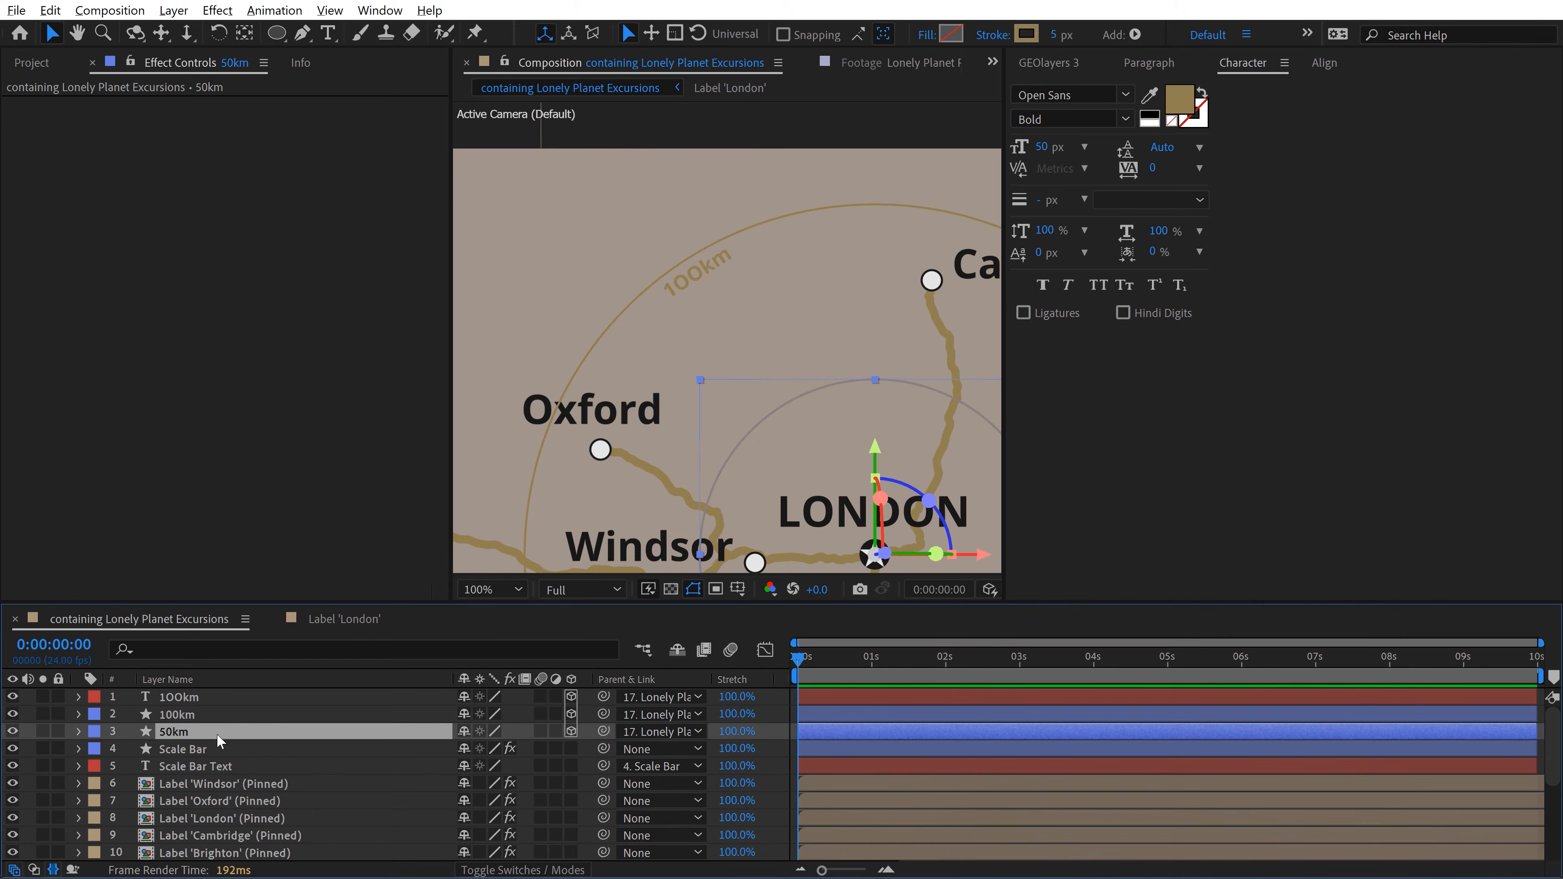
pyautogui.click(202, 750)
pyautogui.click(190, 697)
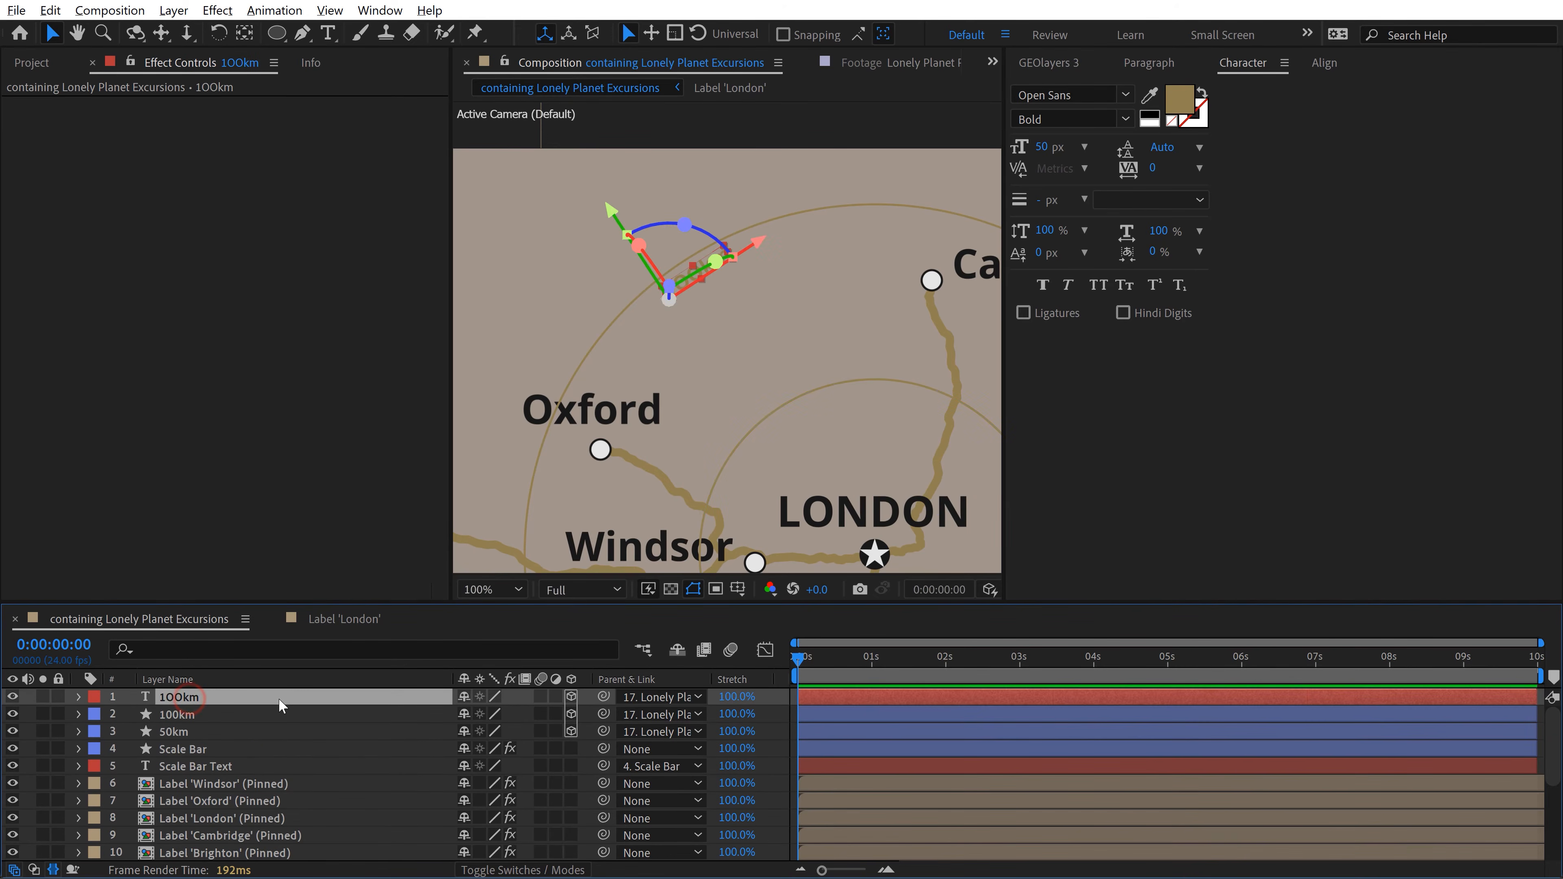
pyautogui.hotkey('ctrl', 'd')
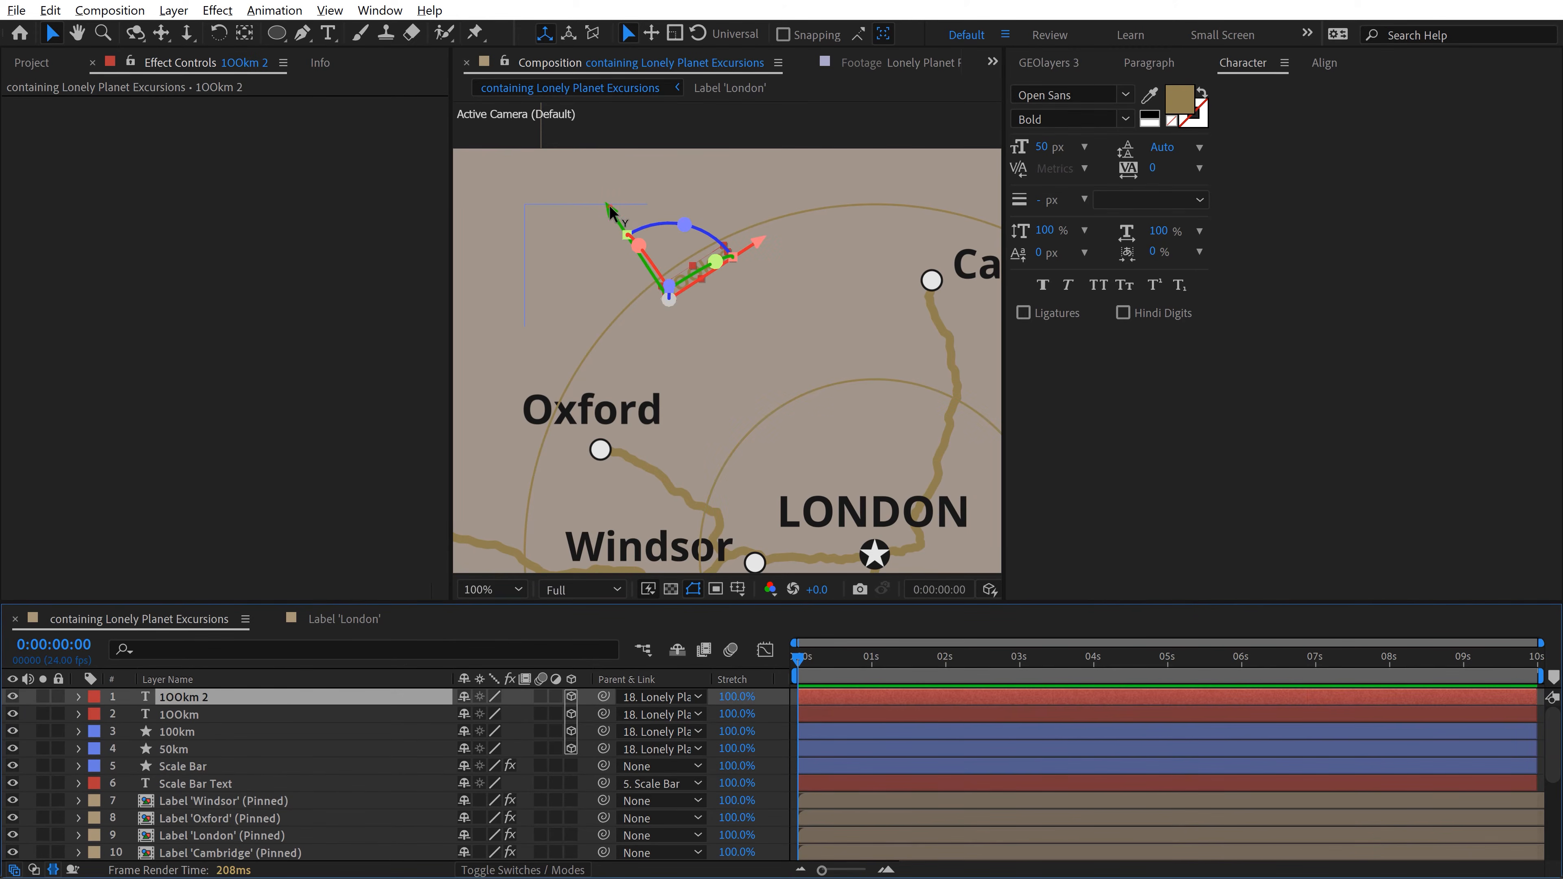
pyautogui.moveTo(609, 212); pyautogui.dragTo(720, 368)
# Step: Change the duplicated text on the inner circle to 50km
pyautogui.click(779, 434)
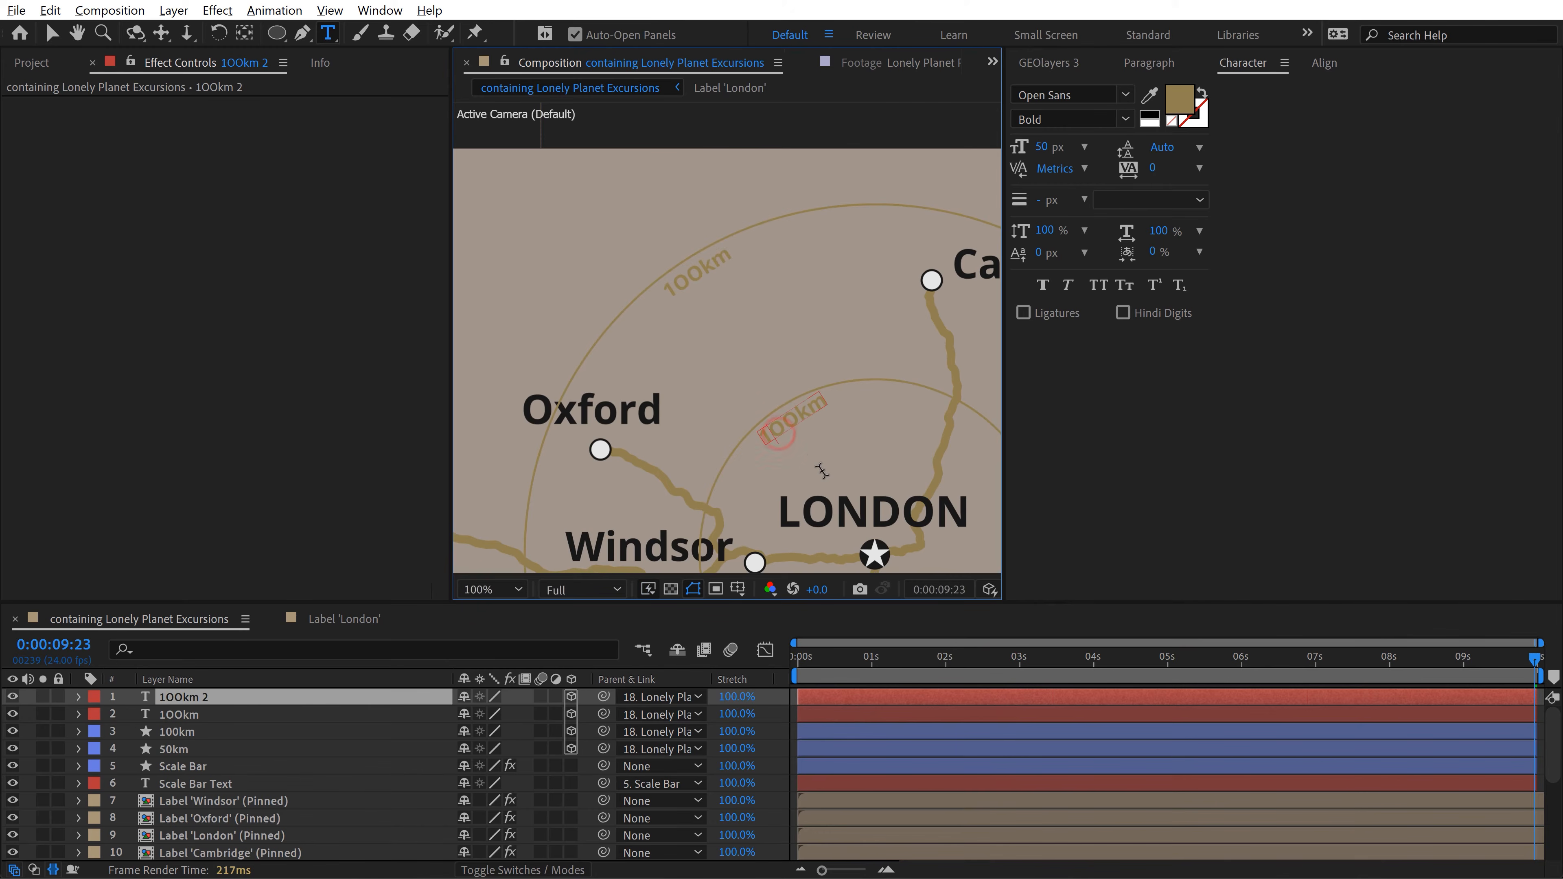
pyautogui.press('BackSpace')
pyautogui.write('5')
# Step: Delete the Scale Bar and Scale Bar Text layers
pyautogui.click(194, 700)
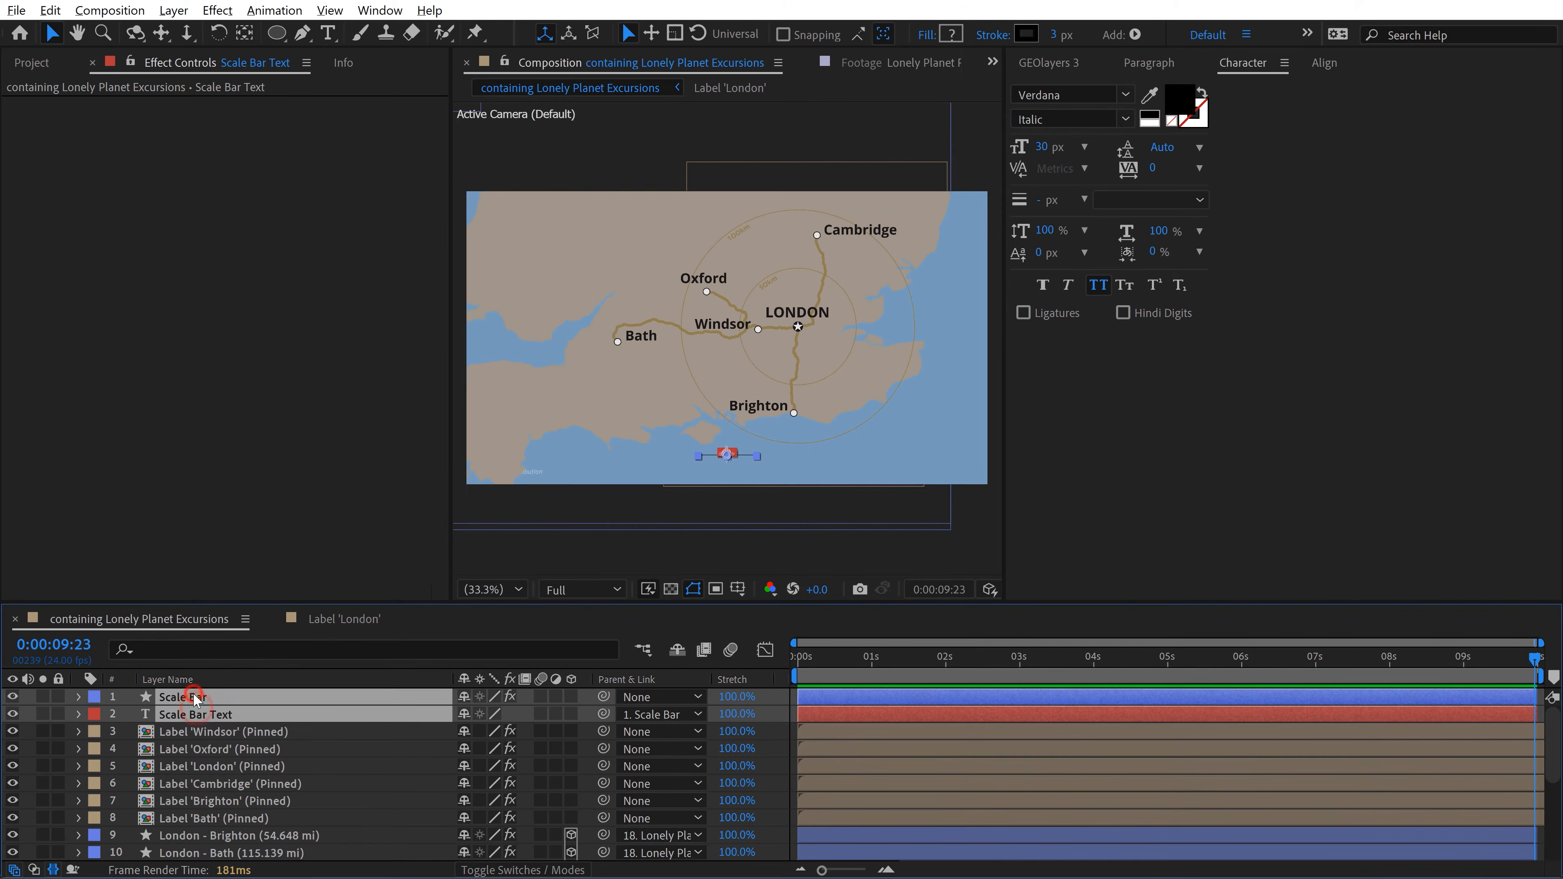
pyautogui.press('Delete')
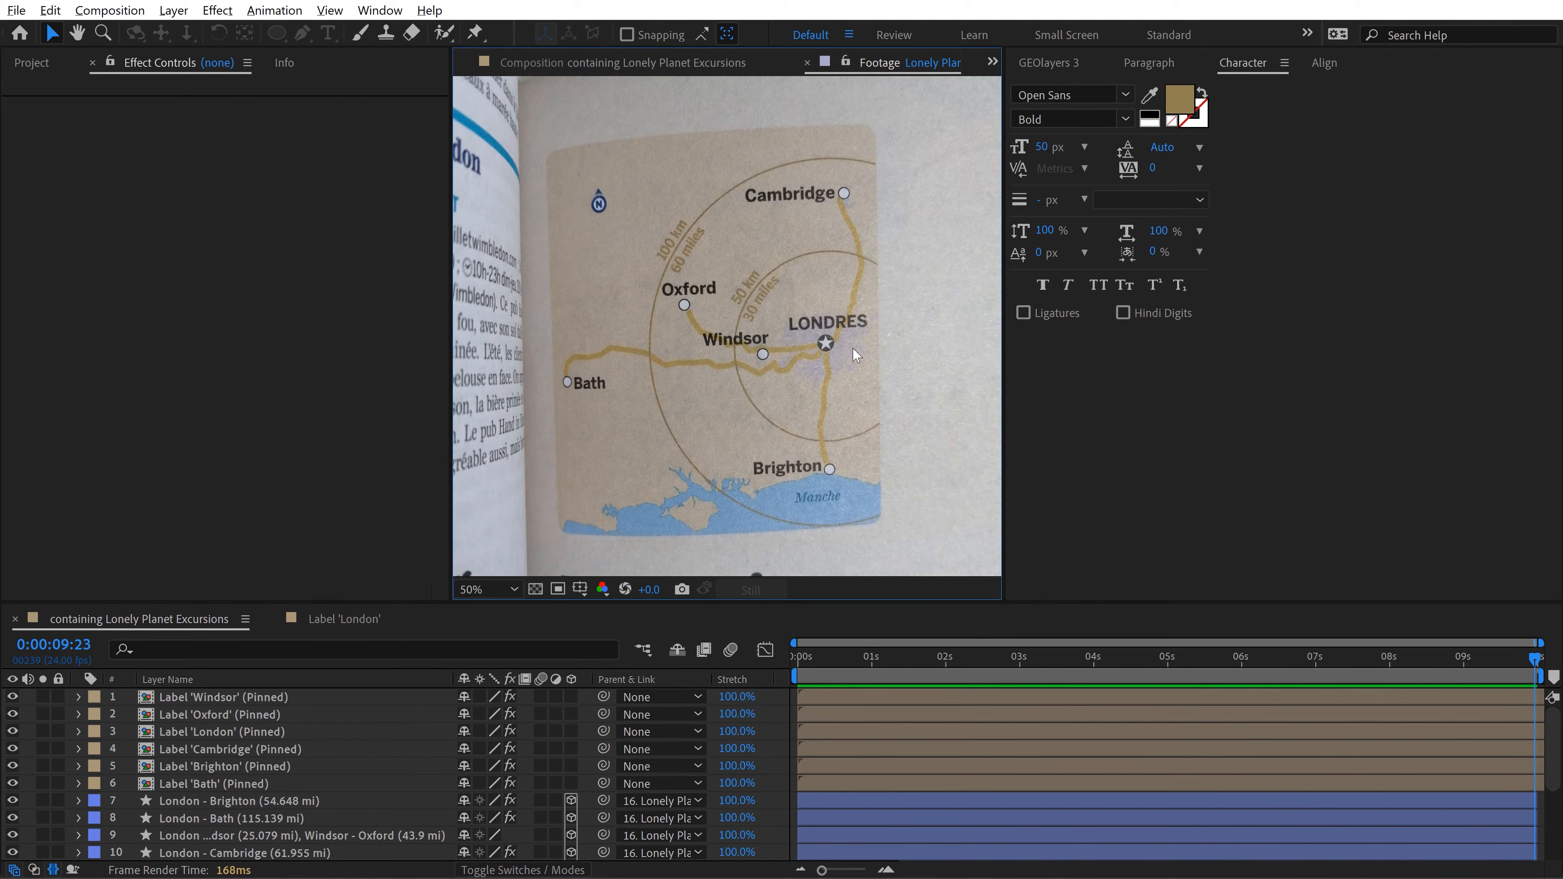
# Step: Search GEOlayers 3 for London and import the boundary of the Greater London, England result
pyautogui.click(640, 66)
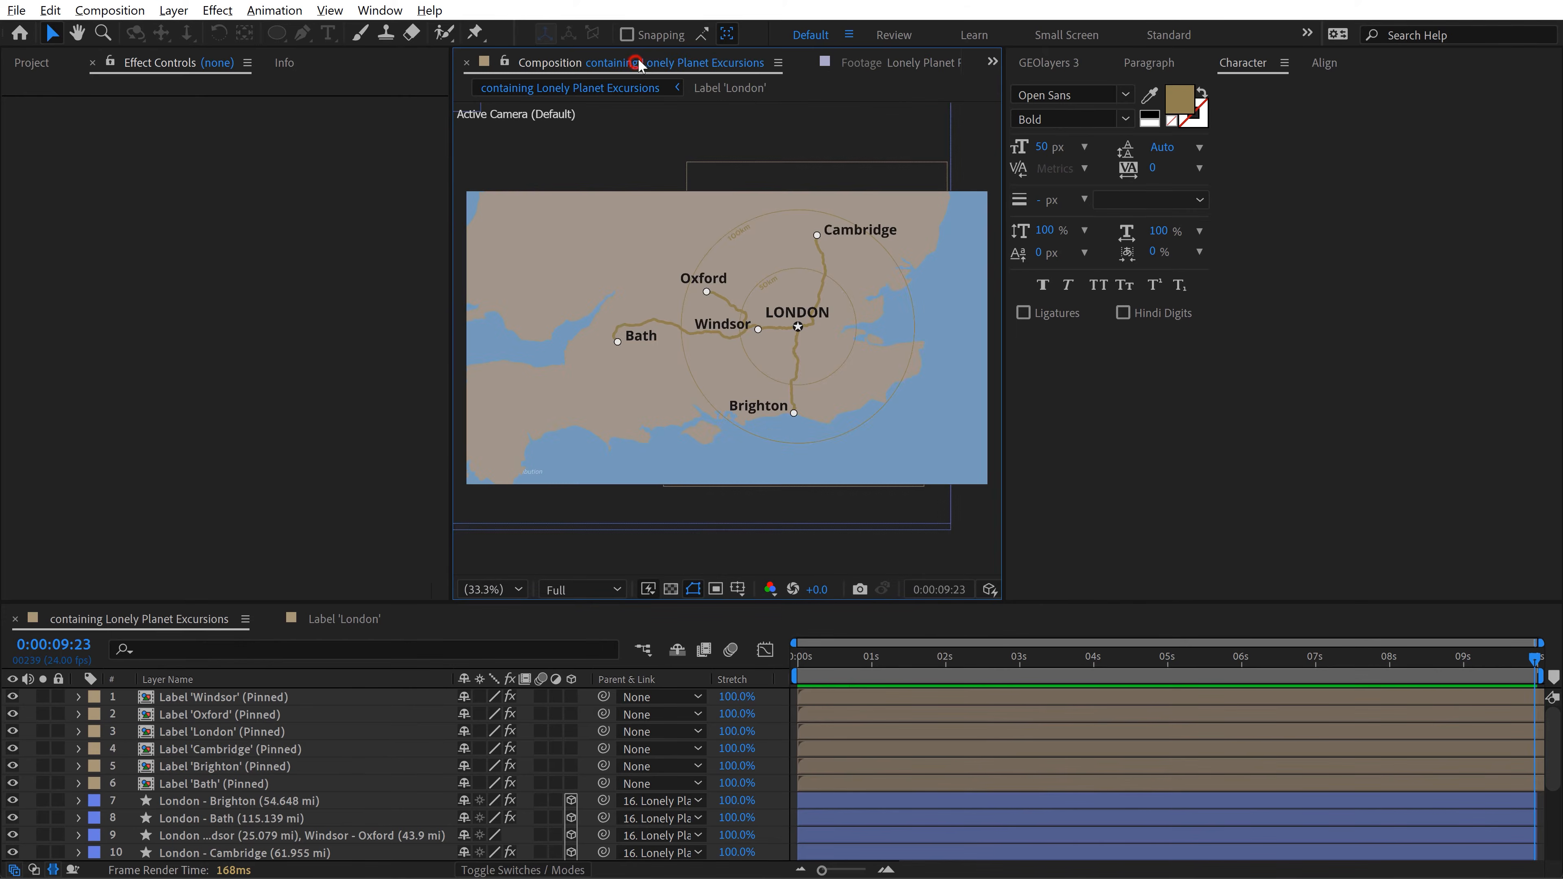
pyautogui.click(1049, 62)
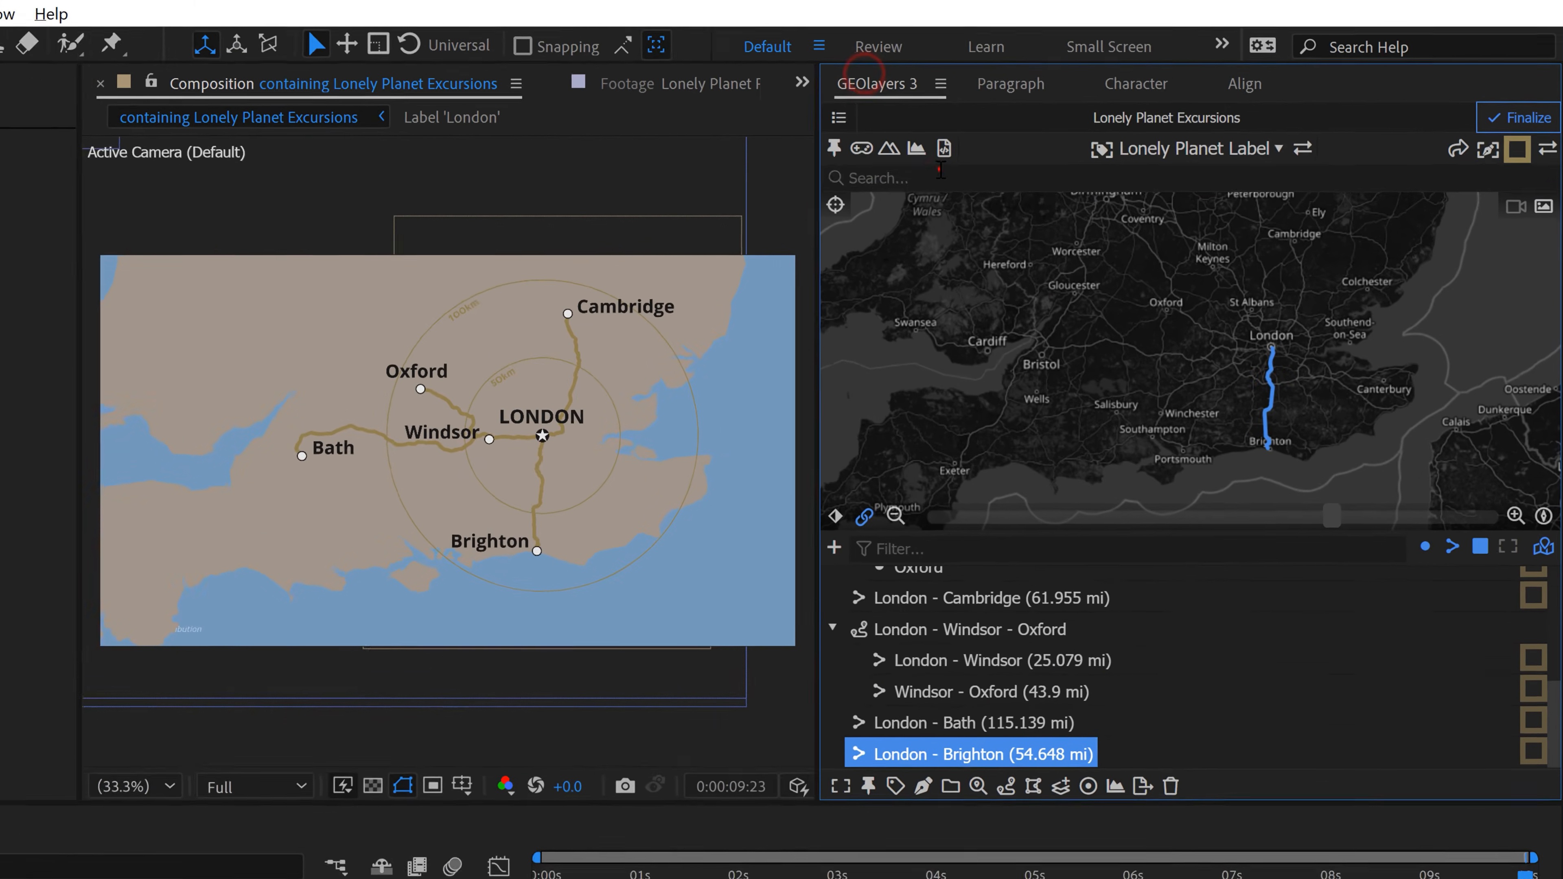
pyautogui.click(941, 174)
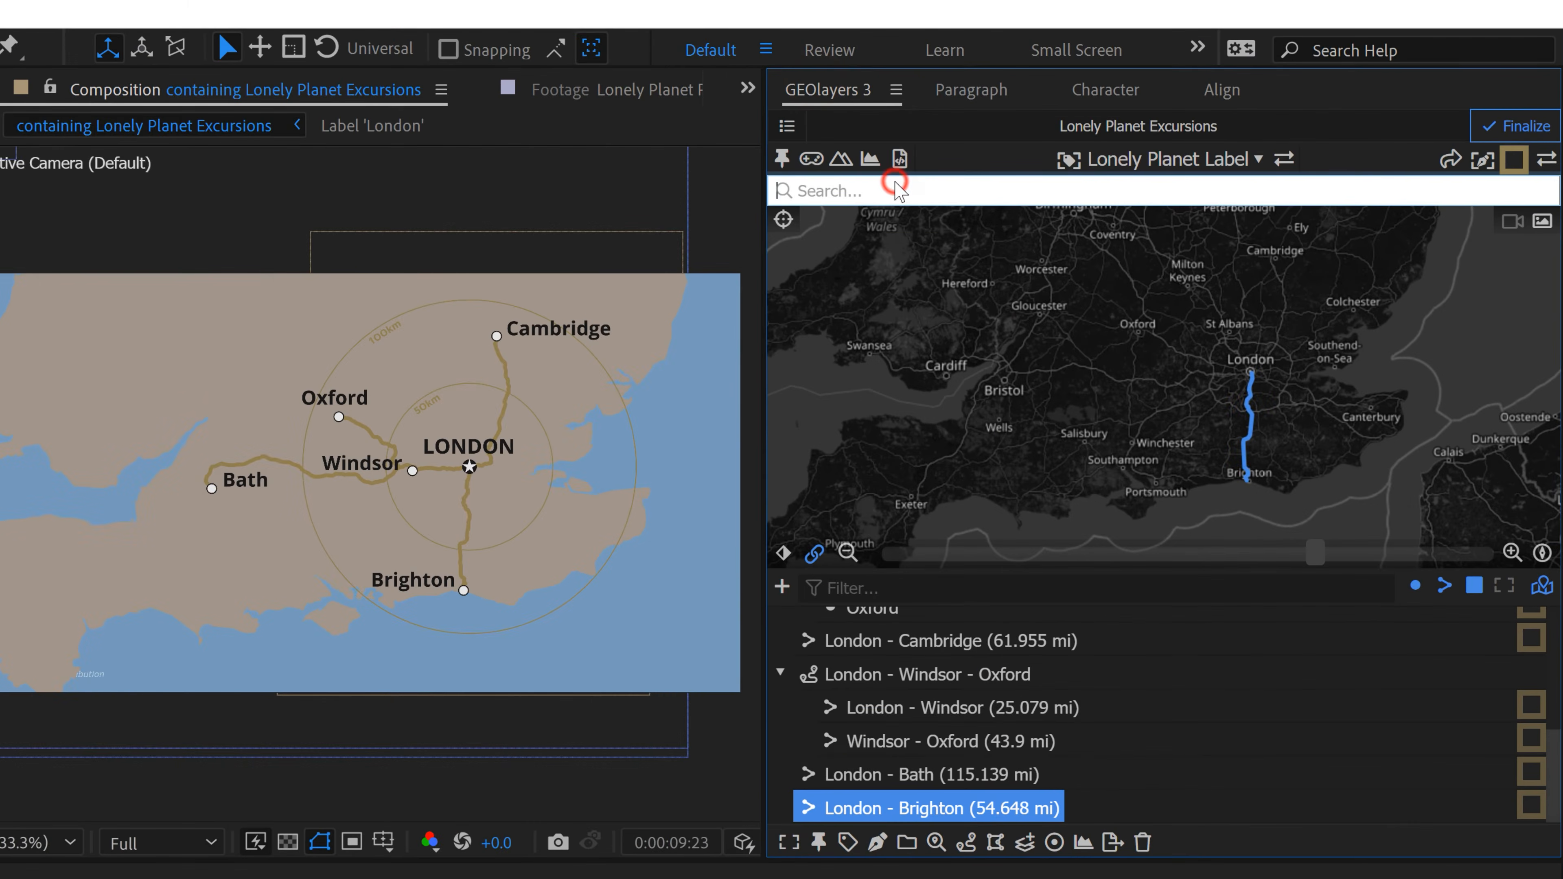
pyautogui.write('london')
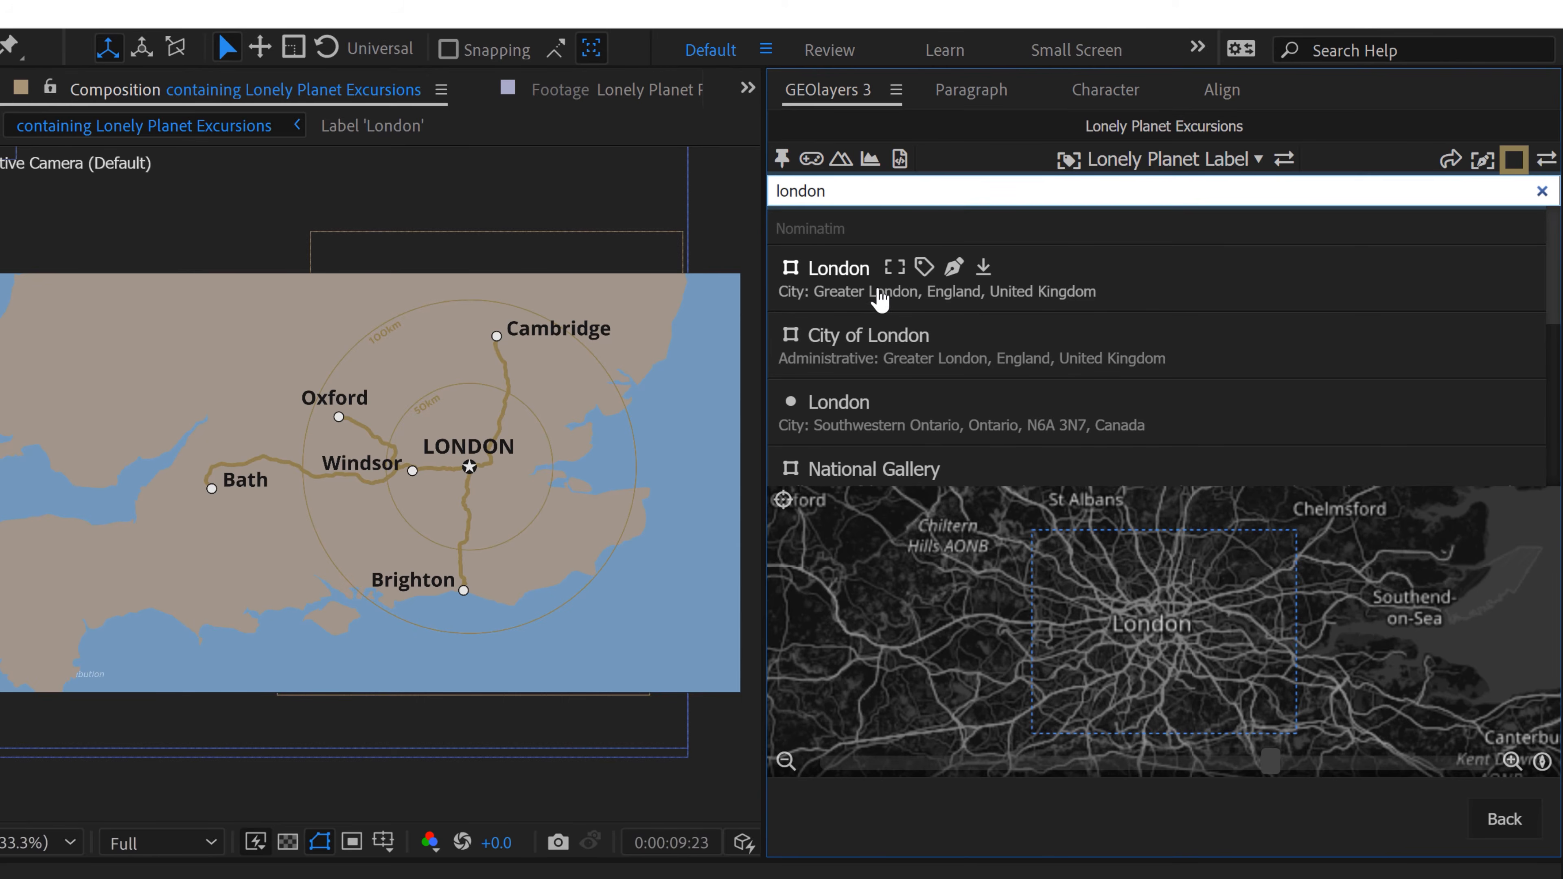
pyautogui.click(989, 269)
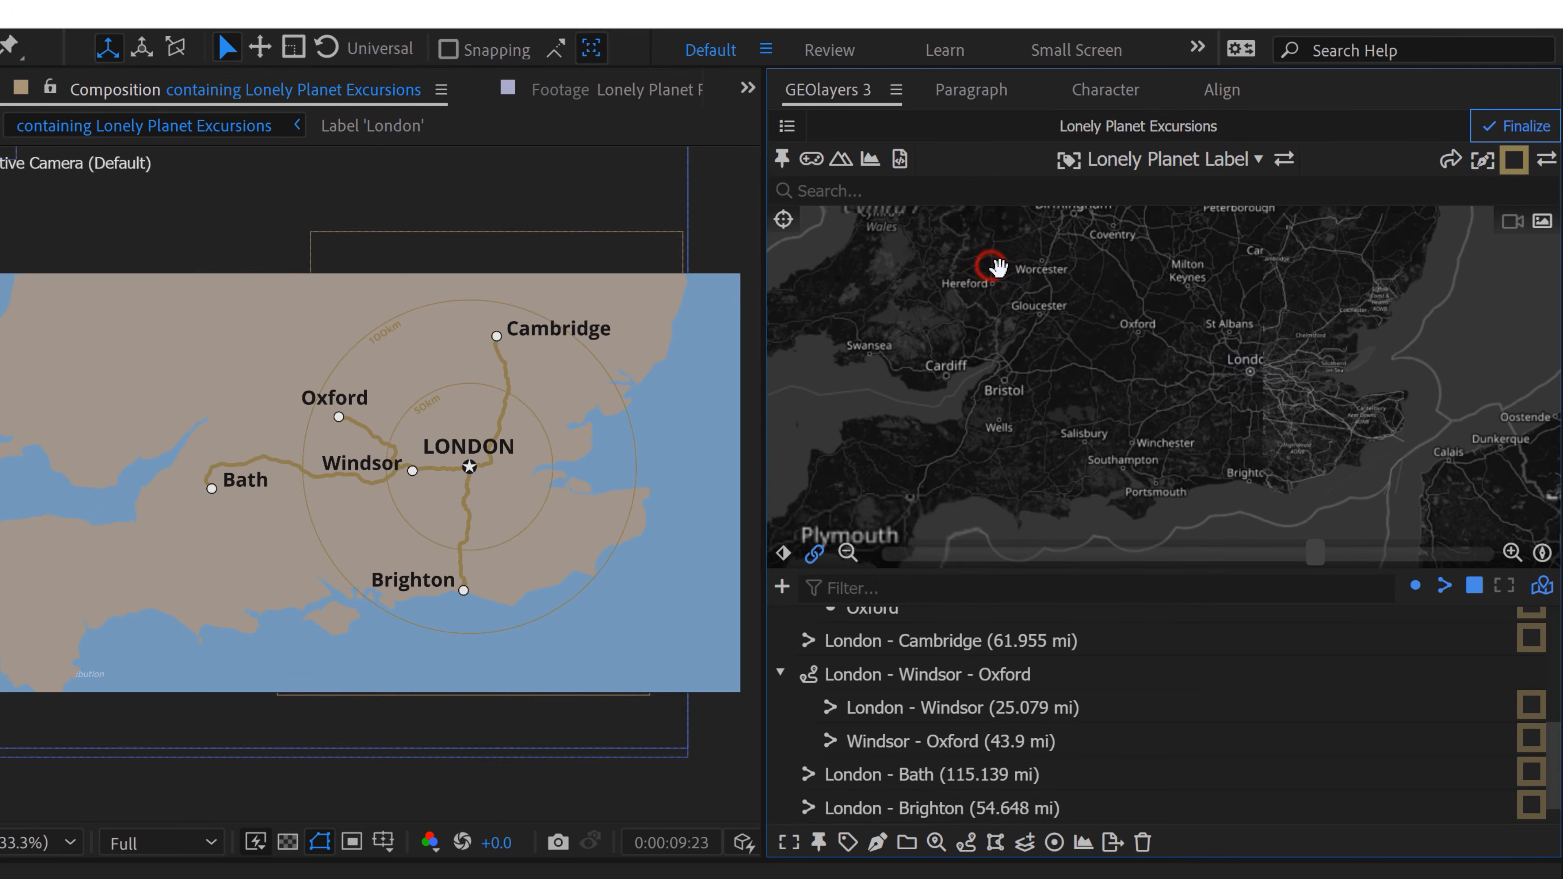
# Step: Create a shape layer style named Greater London with a light grey fill and apply it
pyautogui.click(1514, 160)
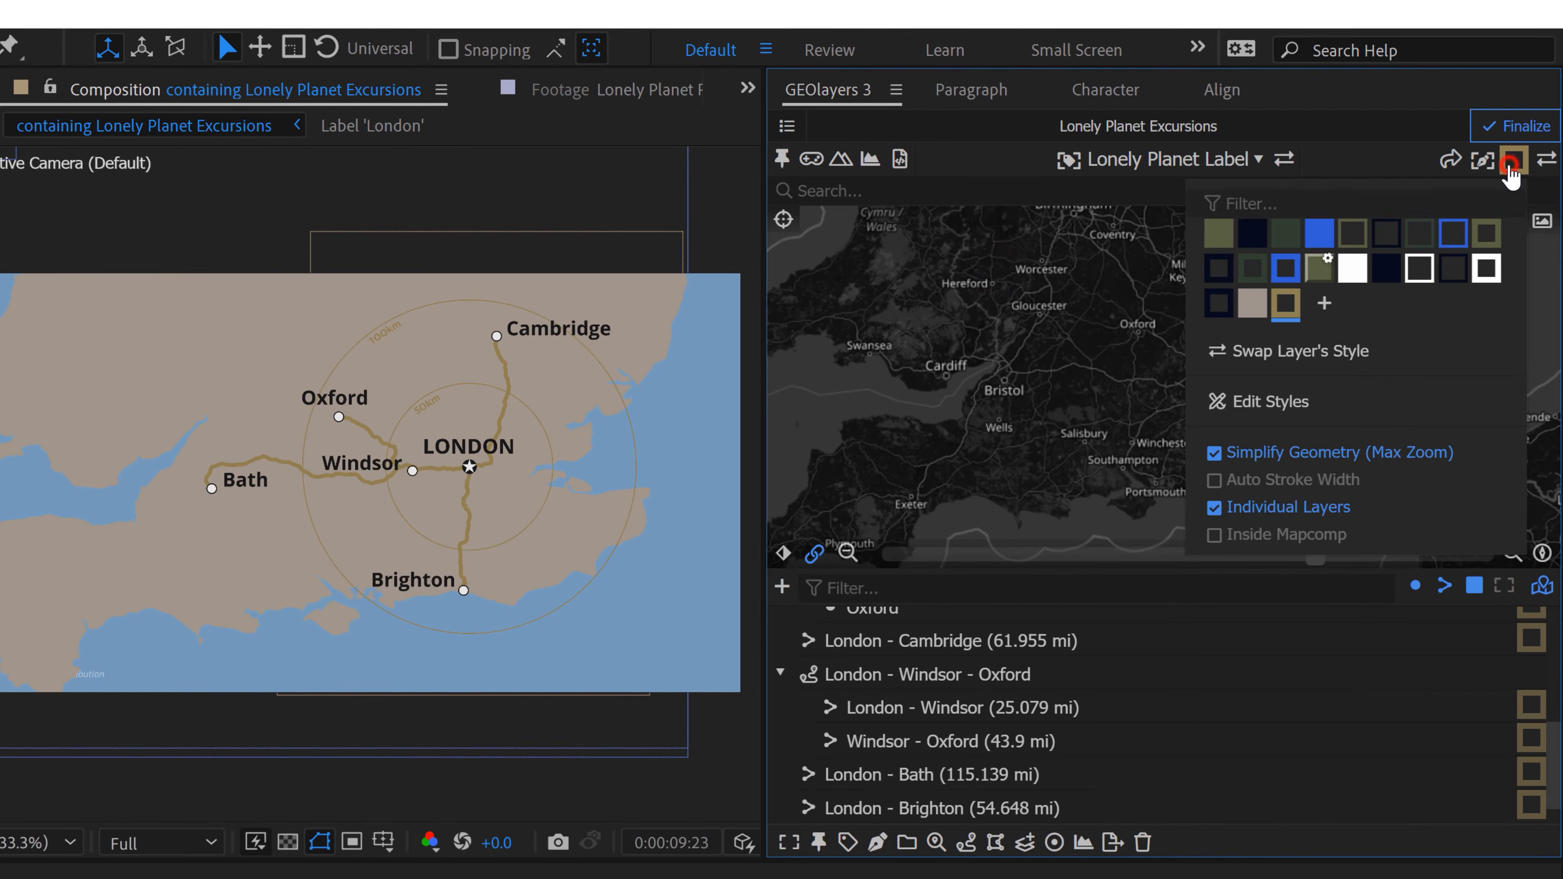
pyautogui.click(1324, 302)
pyautogui.doubleClick(865, 365)
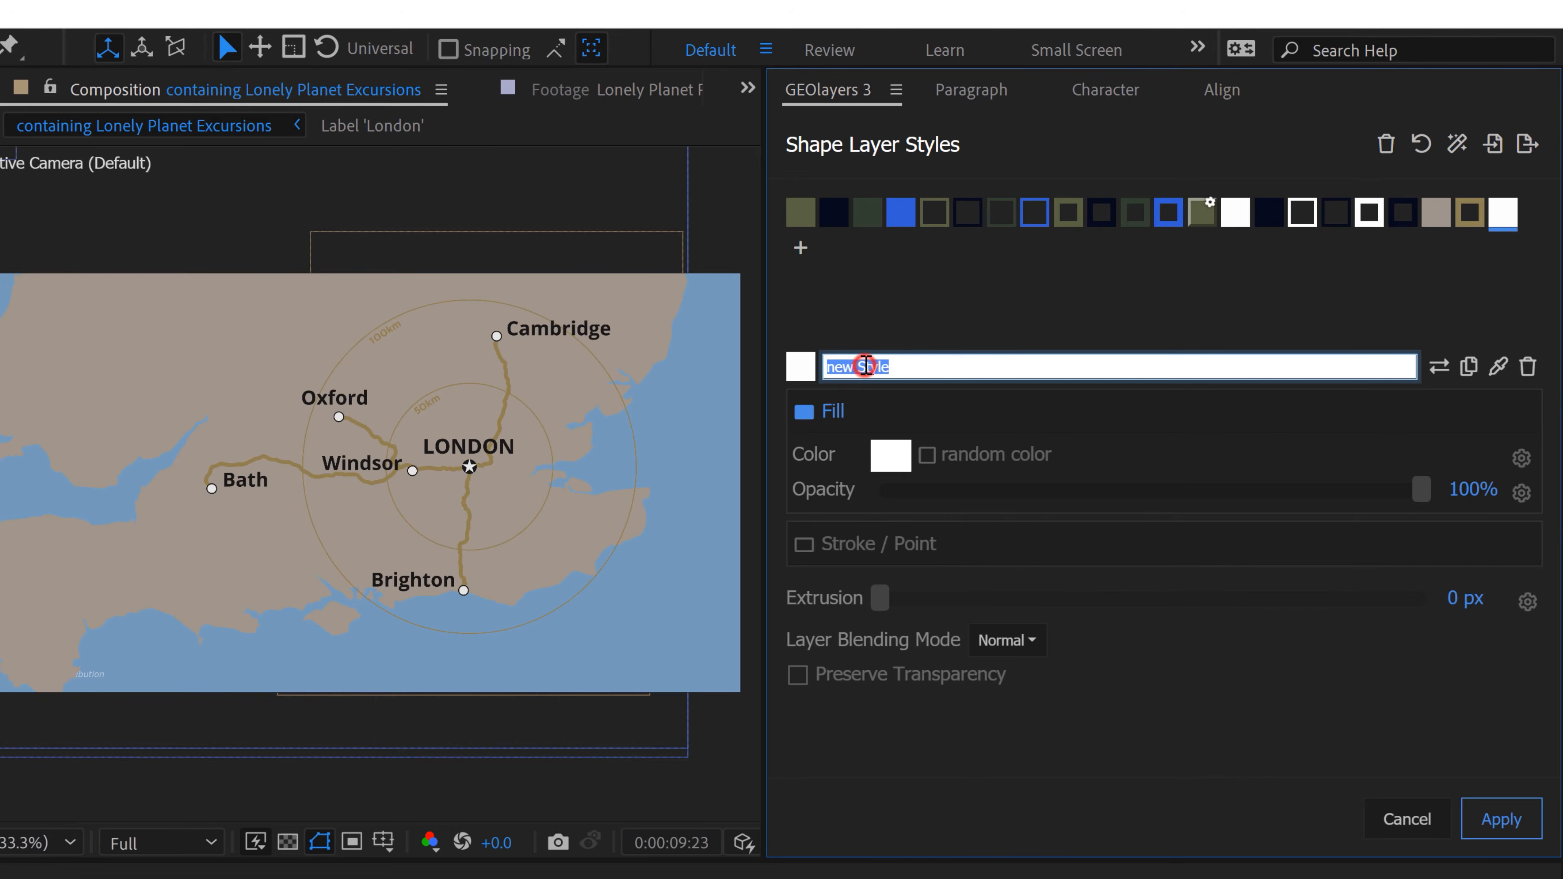
pyautogui.write('Greater London')
pyautogui.click(891, 455)
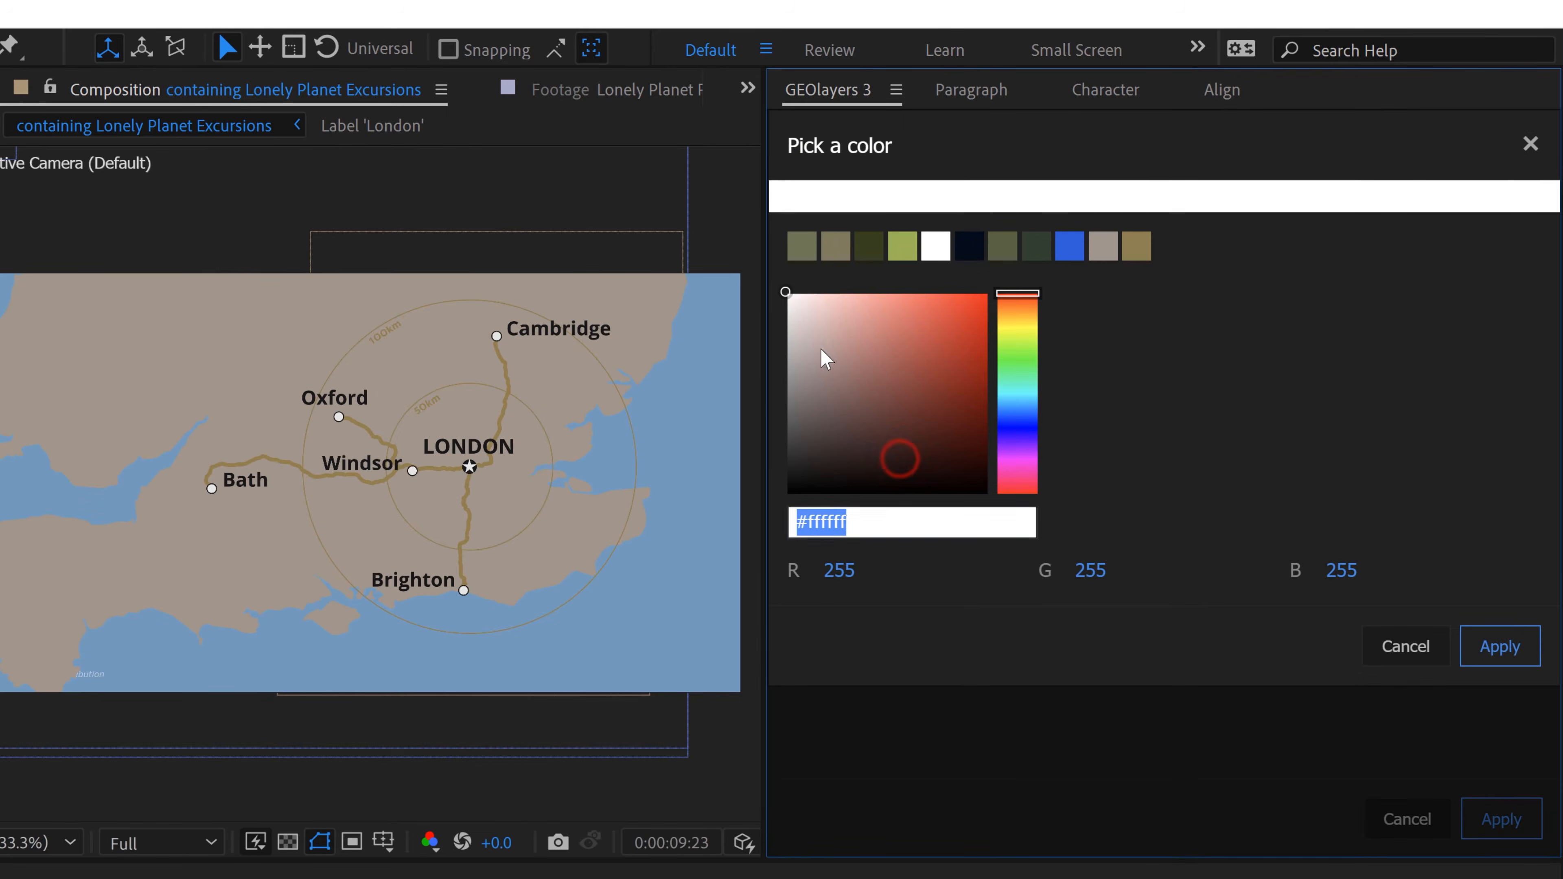
pyautogui.moveTo(805, 333); pyautogui.dragTo(785, 353)
pyautogui.click(1476, 659)
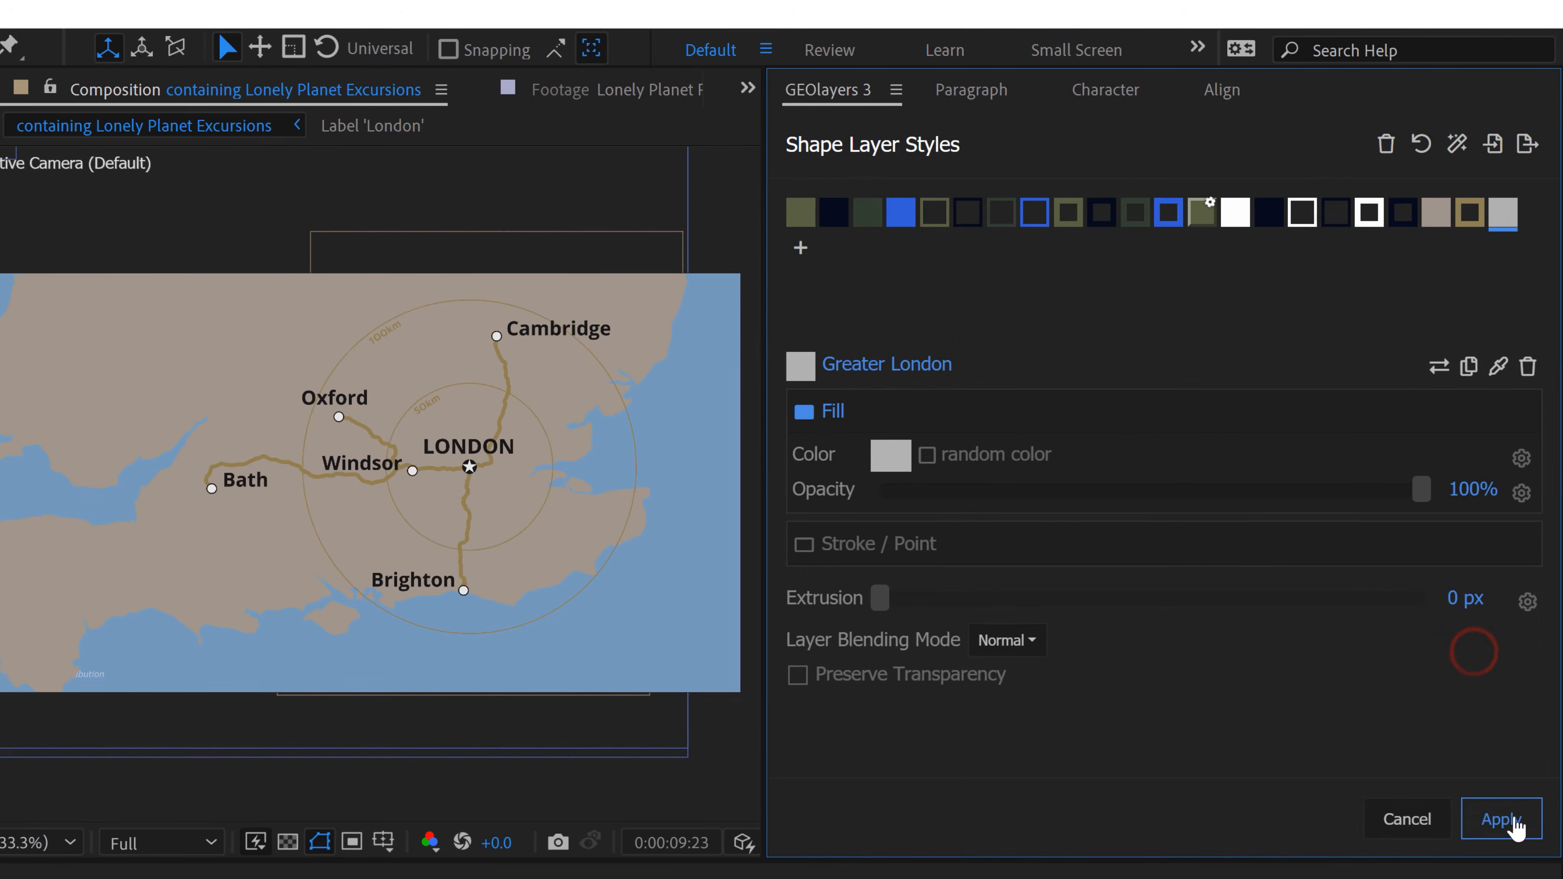
pyautogui.click(1513, 820)
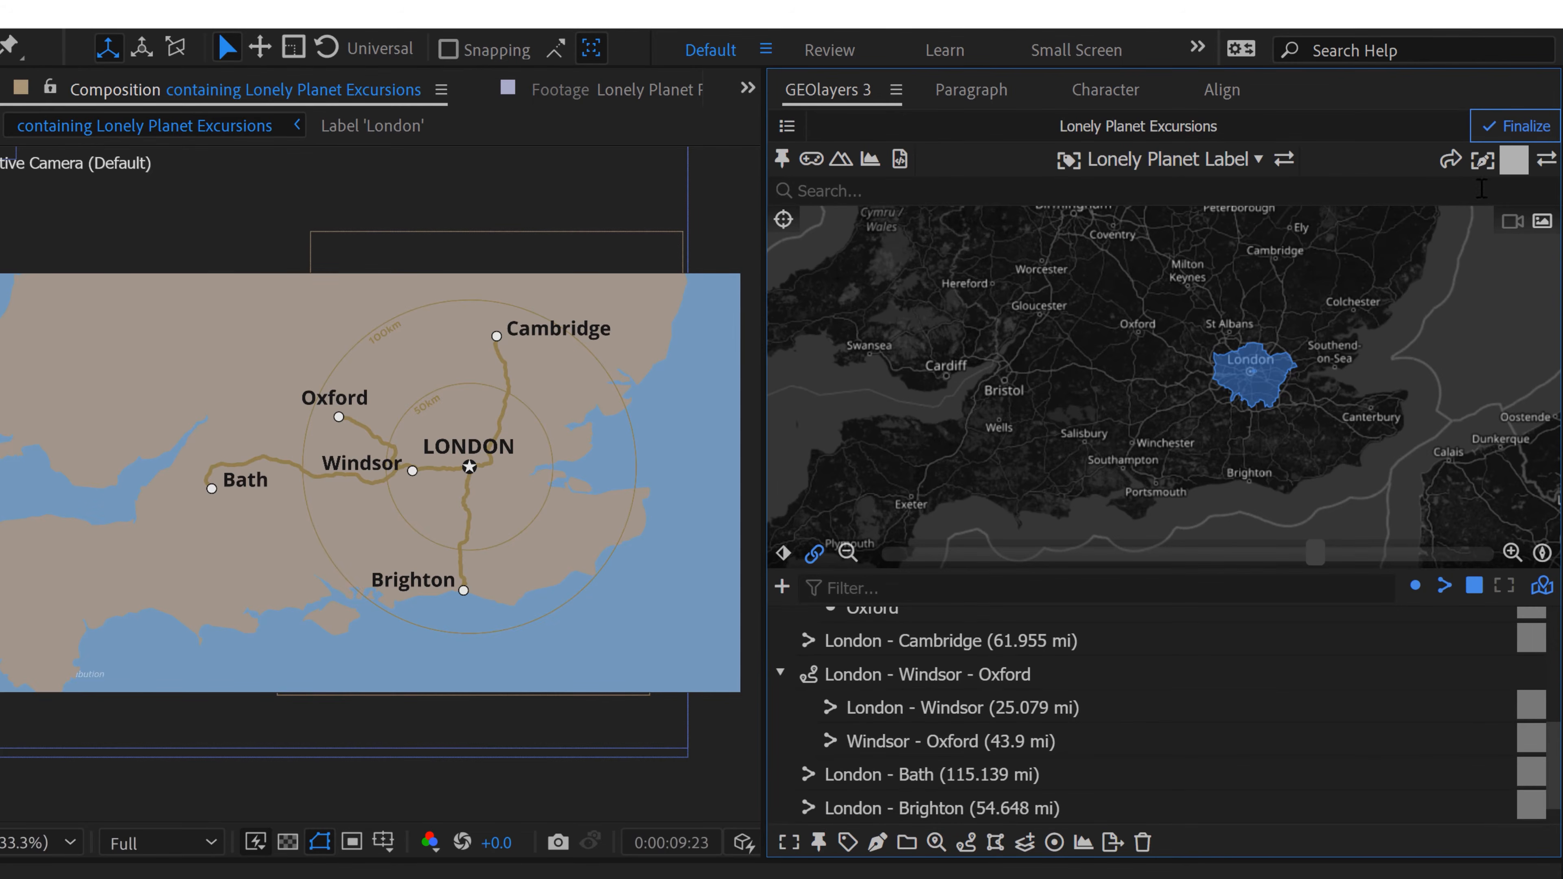
# Step: Draw the London boundary feature as a shape layer in the map composition
pyautogui.click(879, 843)
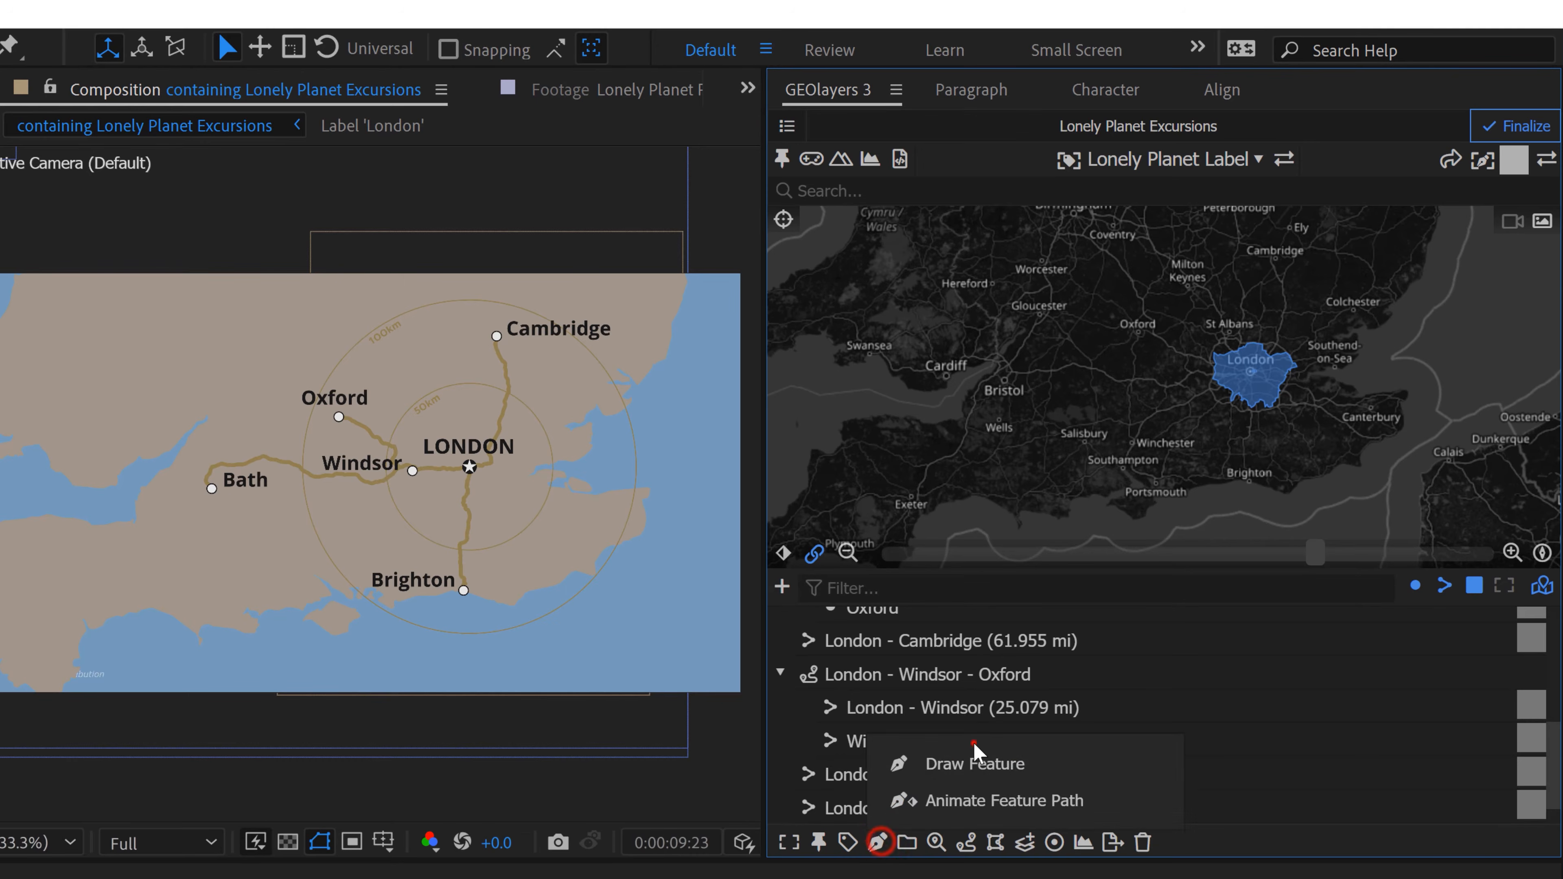
pyautogui.click(973, 742)
pyautogui.click(878, 843)
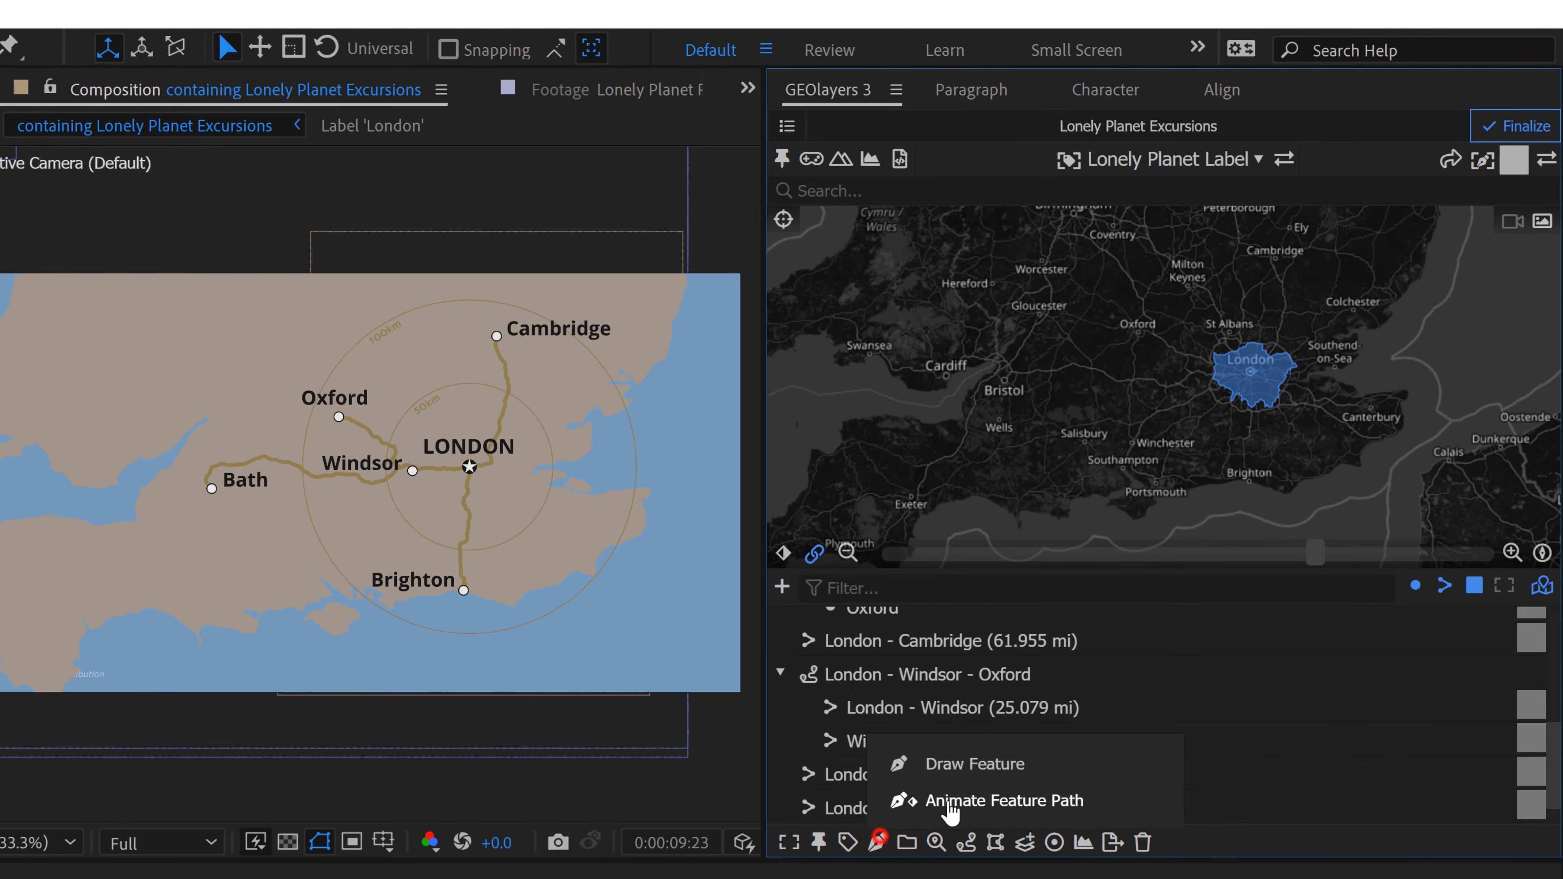
pyautogui.click(951, 761)
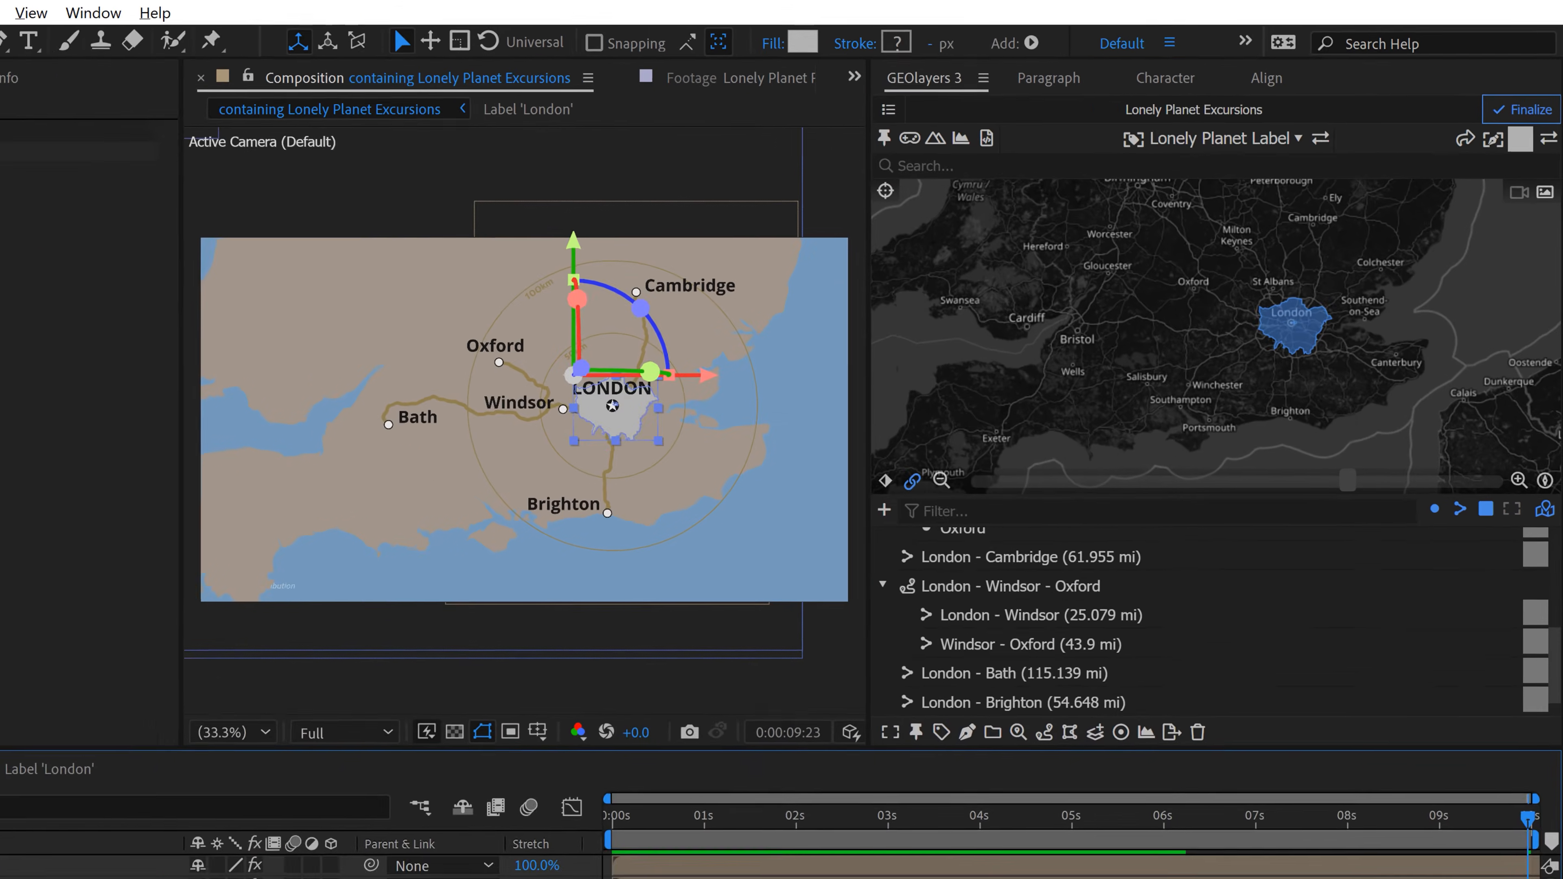
# Step: Lower the London shape layer's opacity to about 46% and shift the map slightly so London sits closer to the centre
pyautogui.press('t')
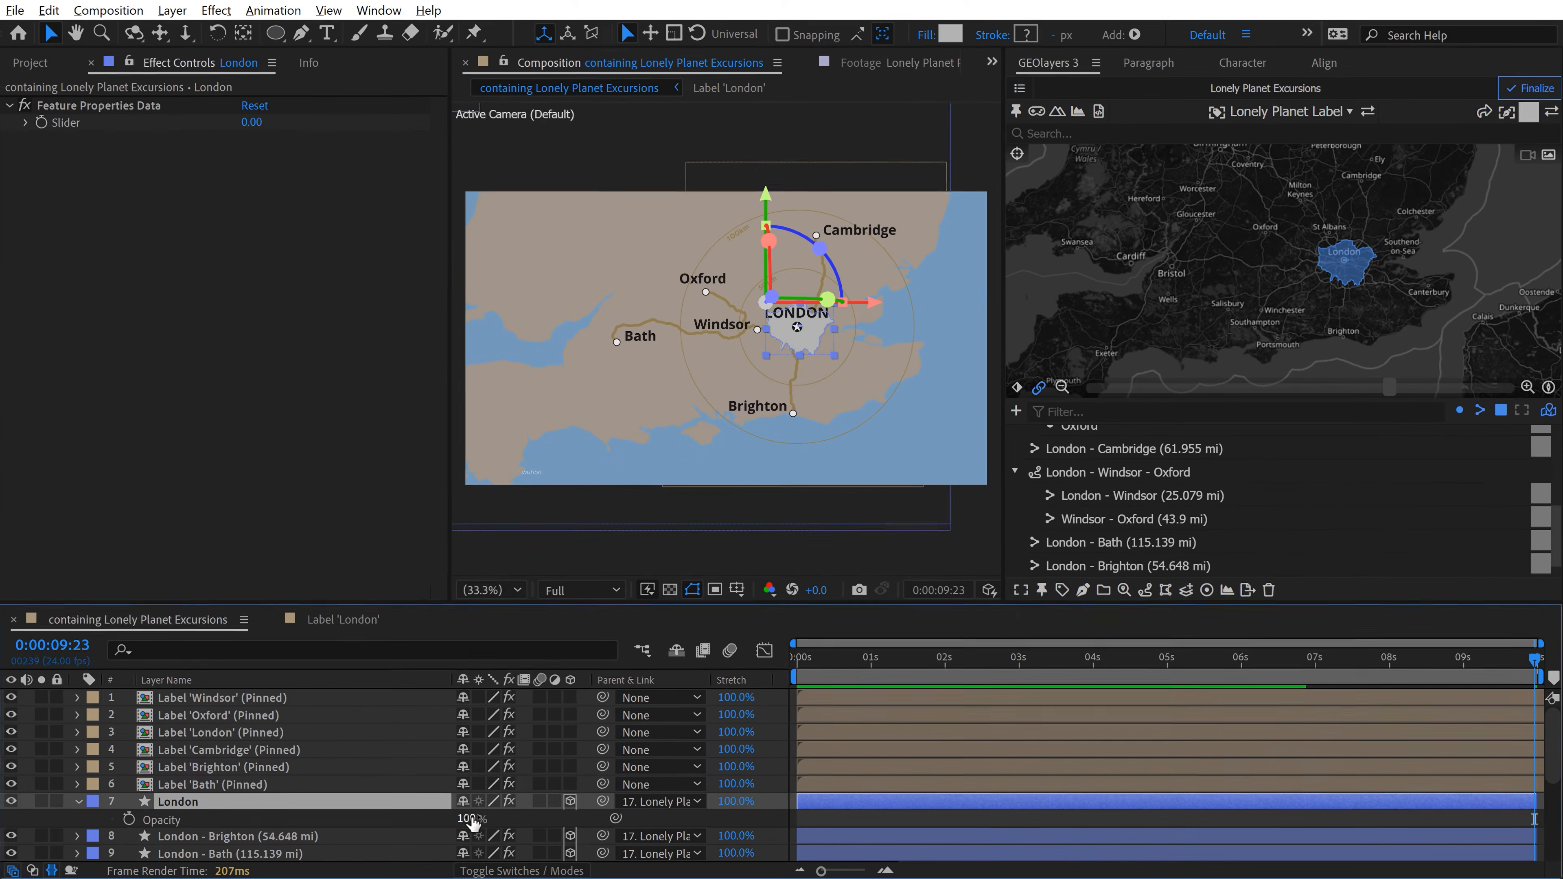
pyautogui.moveTo(472, 817); pyautogui.dragTo(424, 823)
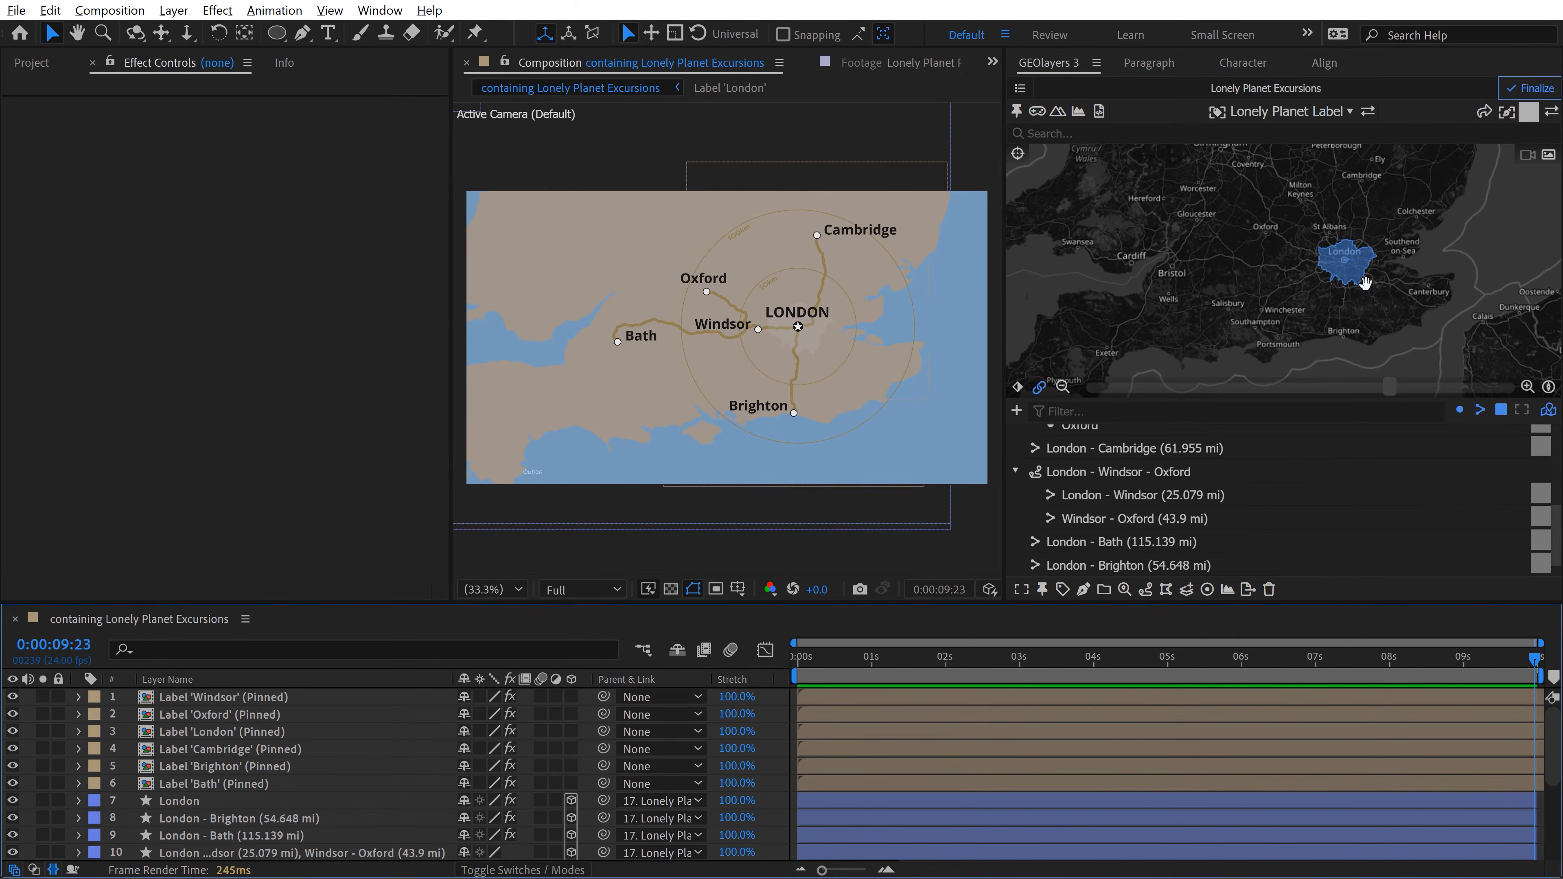
pyautogui.moveTo(1363, 280); pyautogui.dragTo(1336, 280)
# Step: Create a new composition from the containing Lonely Planet Excursions composition, nesting it as a layer
pyautogui.click(31, 62)
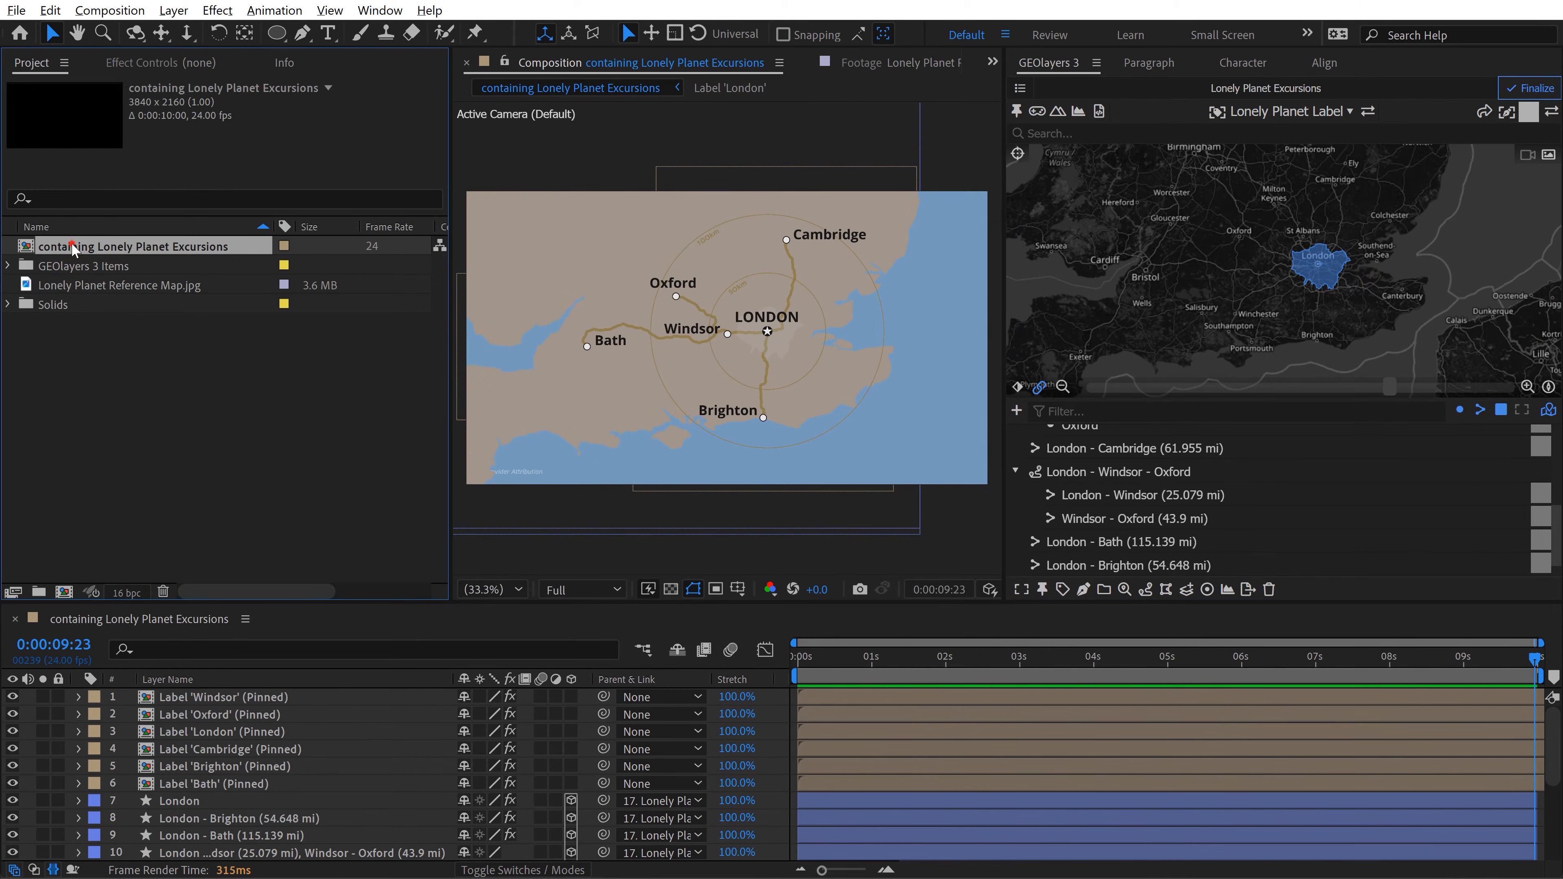
pyautogui.click(55, 247)
pyautogui.moveTo(56, 247); pyautogui.dragTo(68, 596)
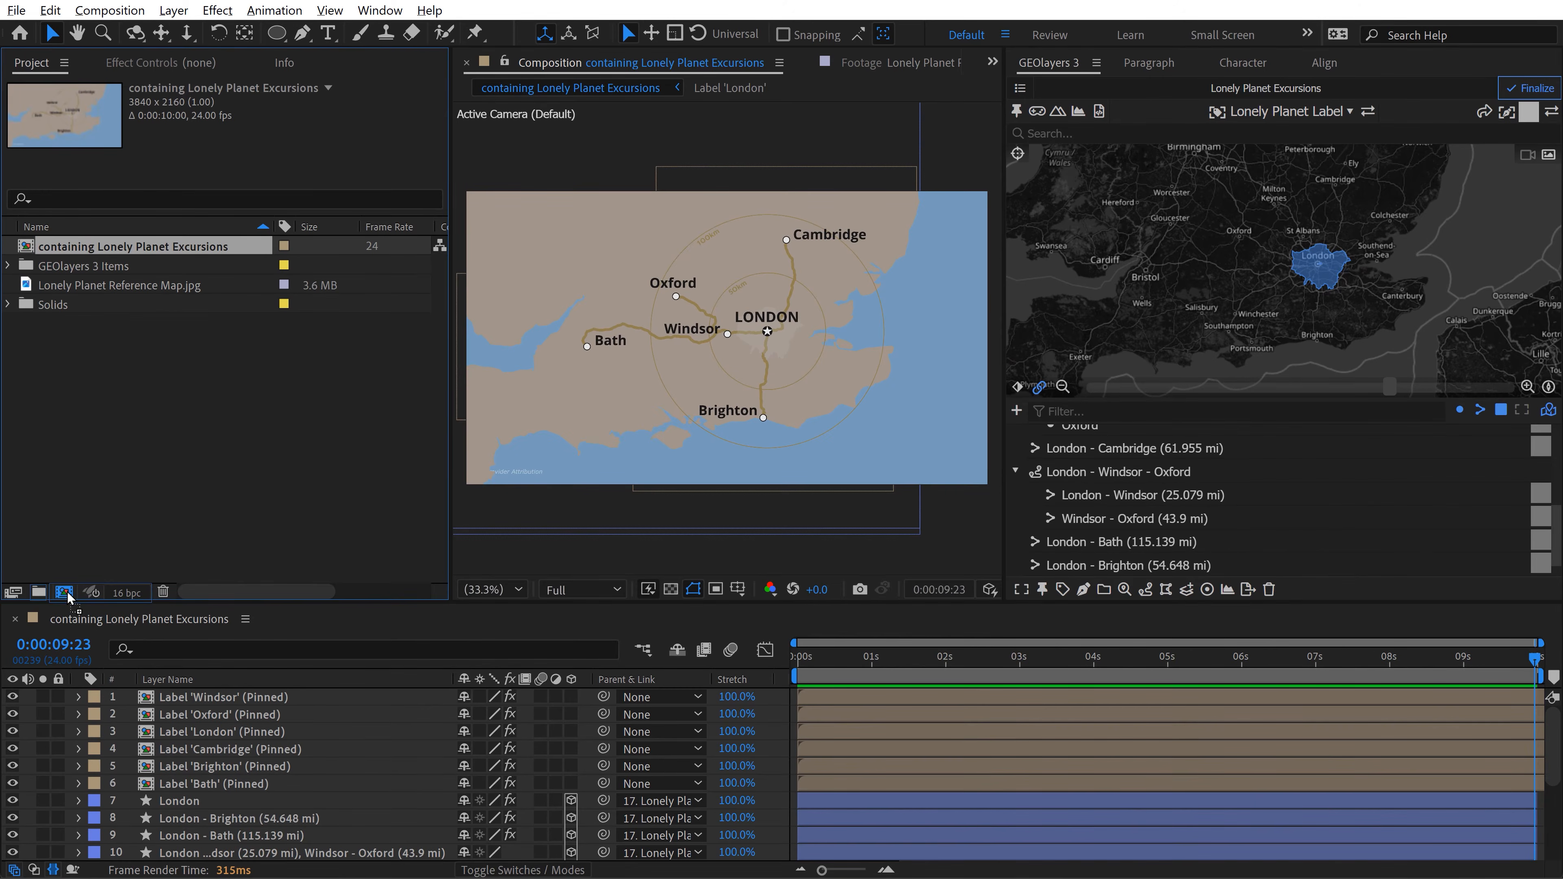
pyautogui.click(299, 807)
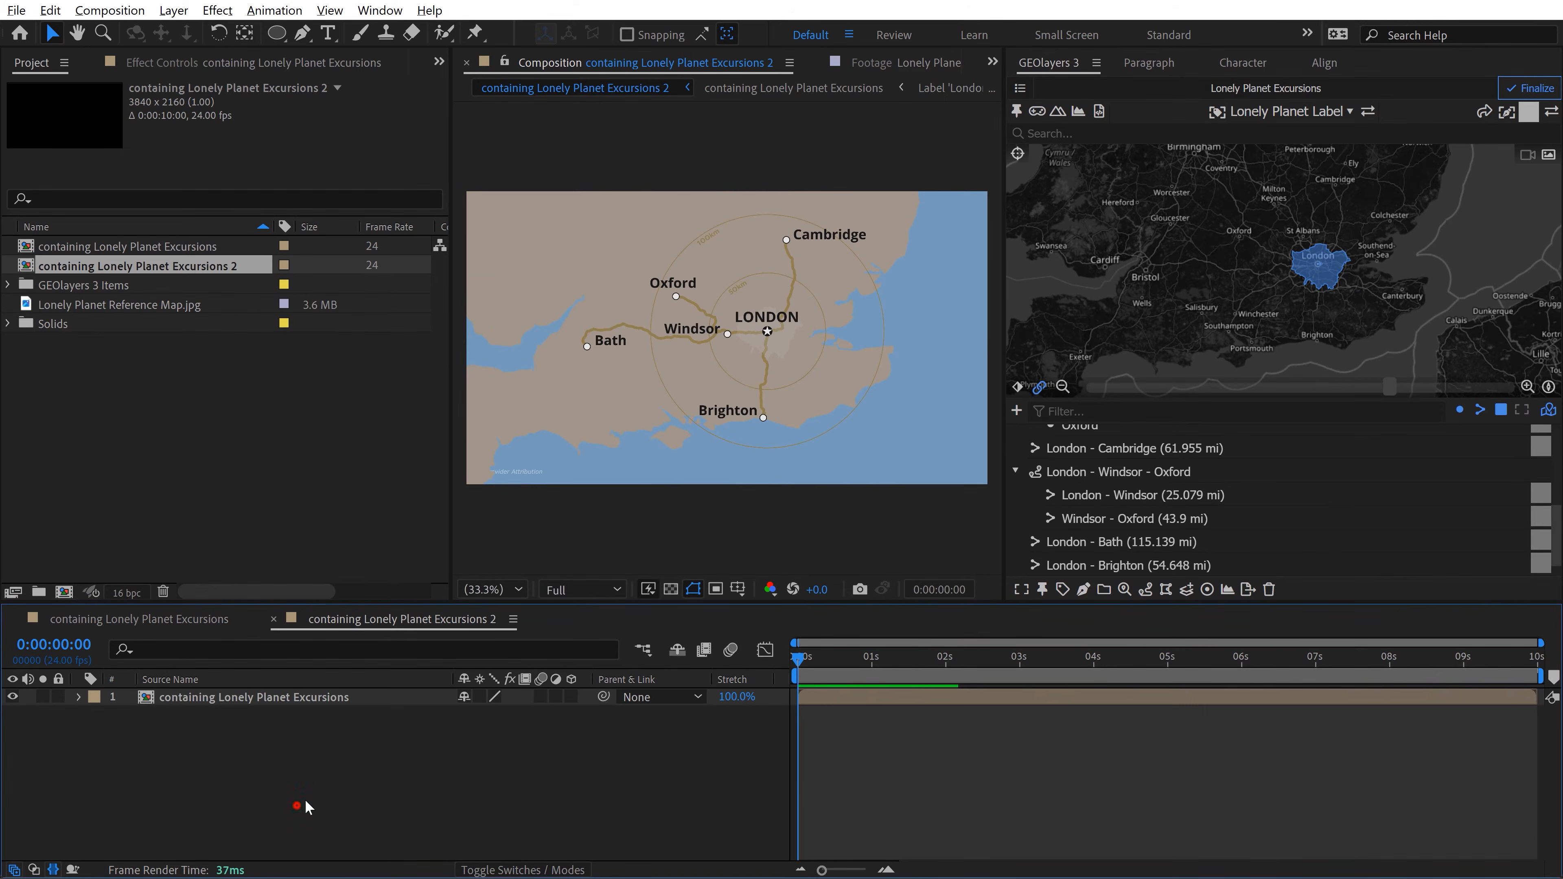
# Step: Set the new composition's width to 2160 px to match its height, giving a square frame
pyautogui.hotkey('ctrl', 'k')
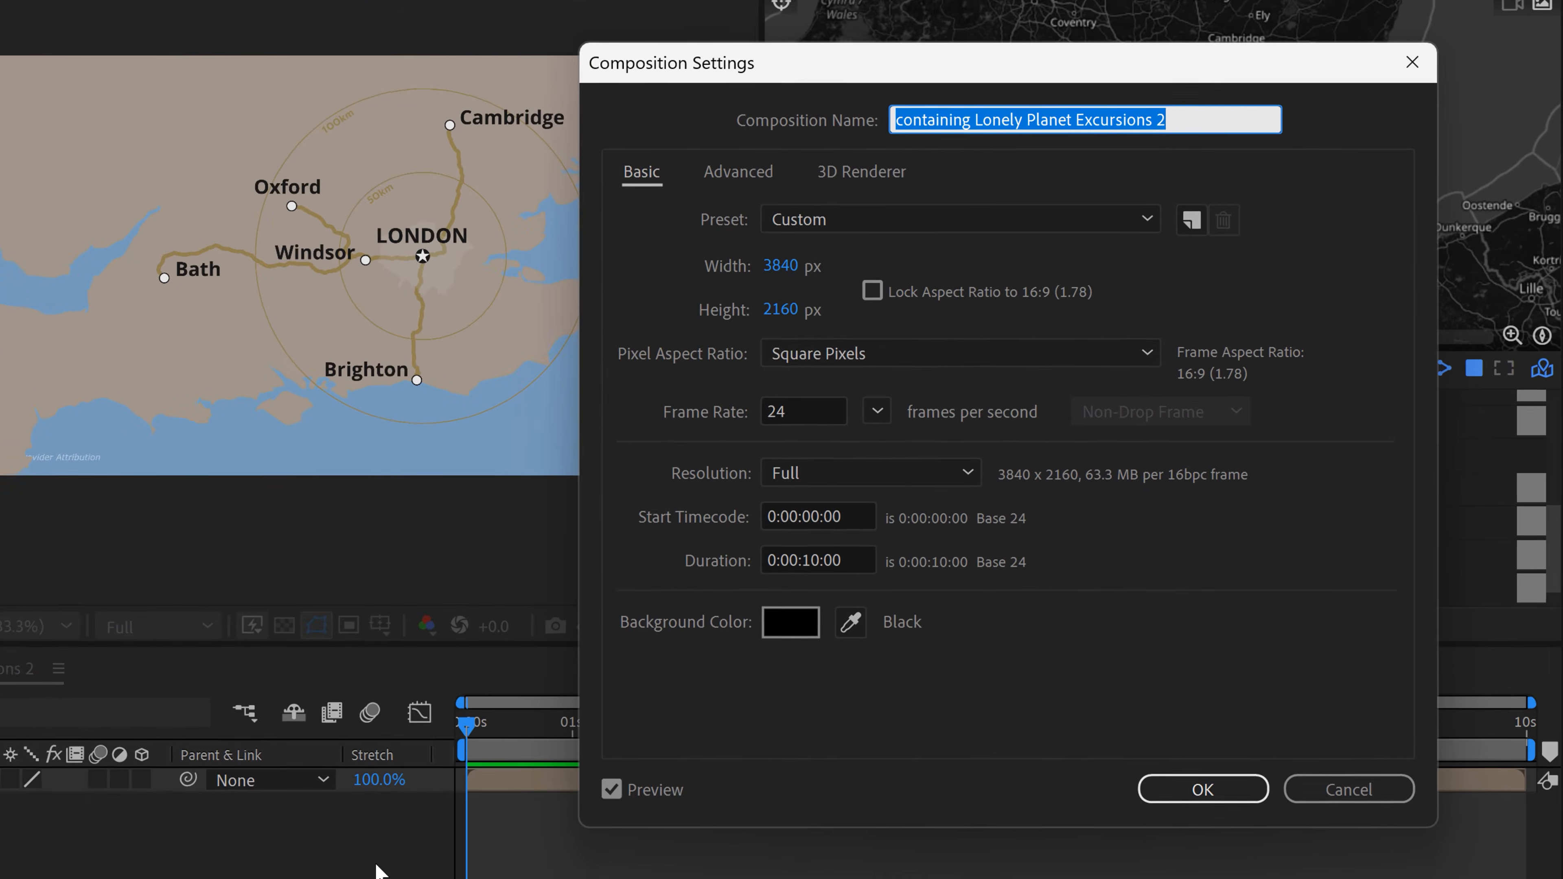
pyautogui.click(774, 264)
pyautogui.write('2')
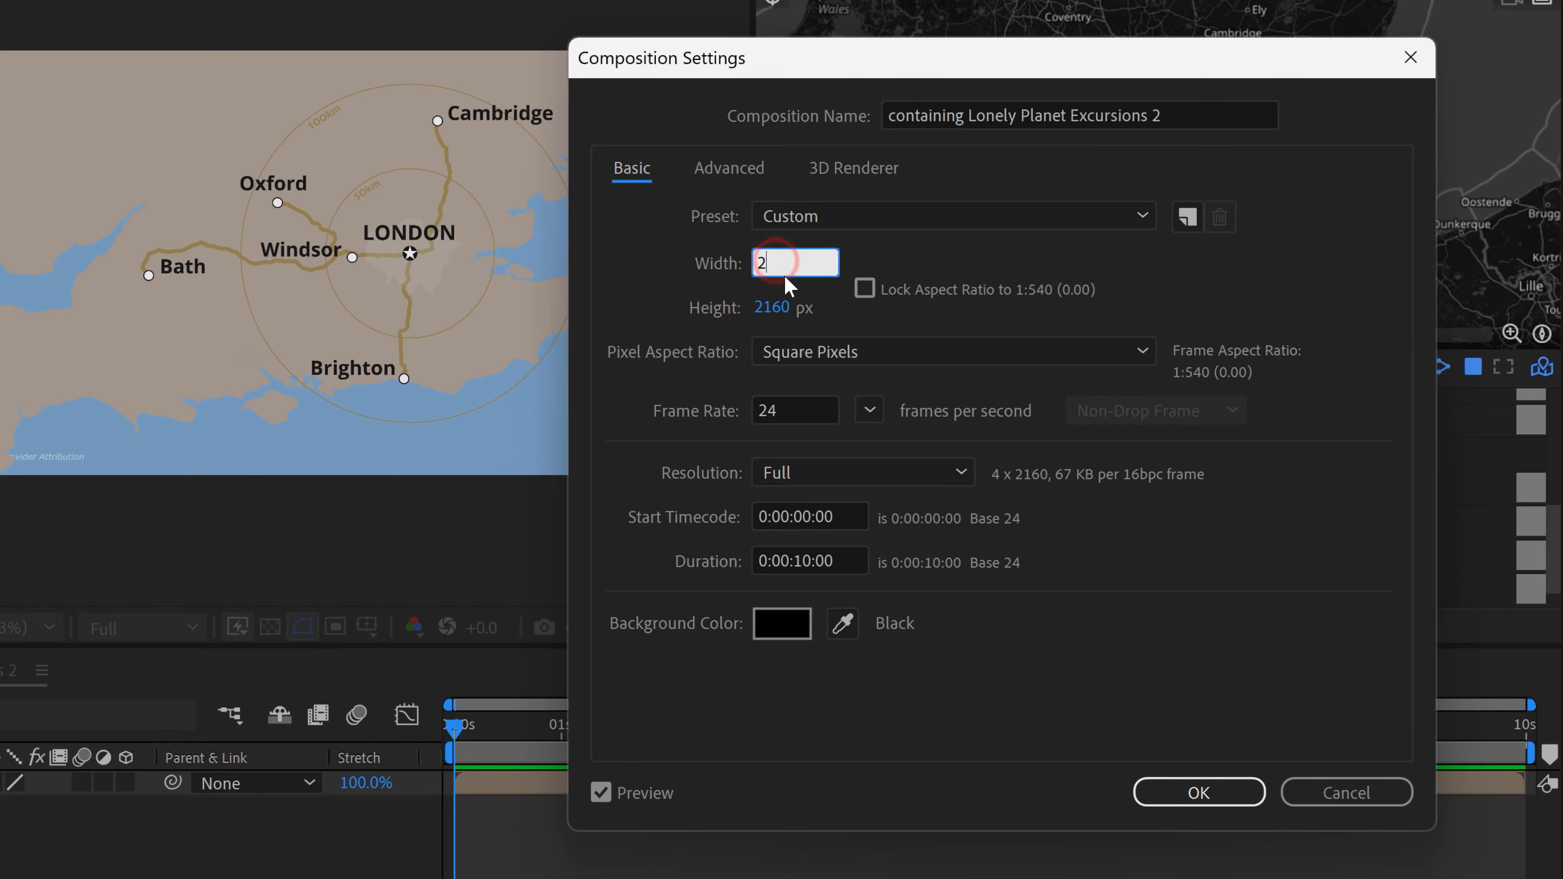
pyautogui.write('160')
pyautogui.press('Tab')
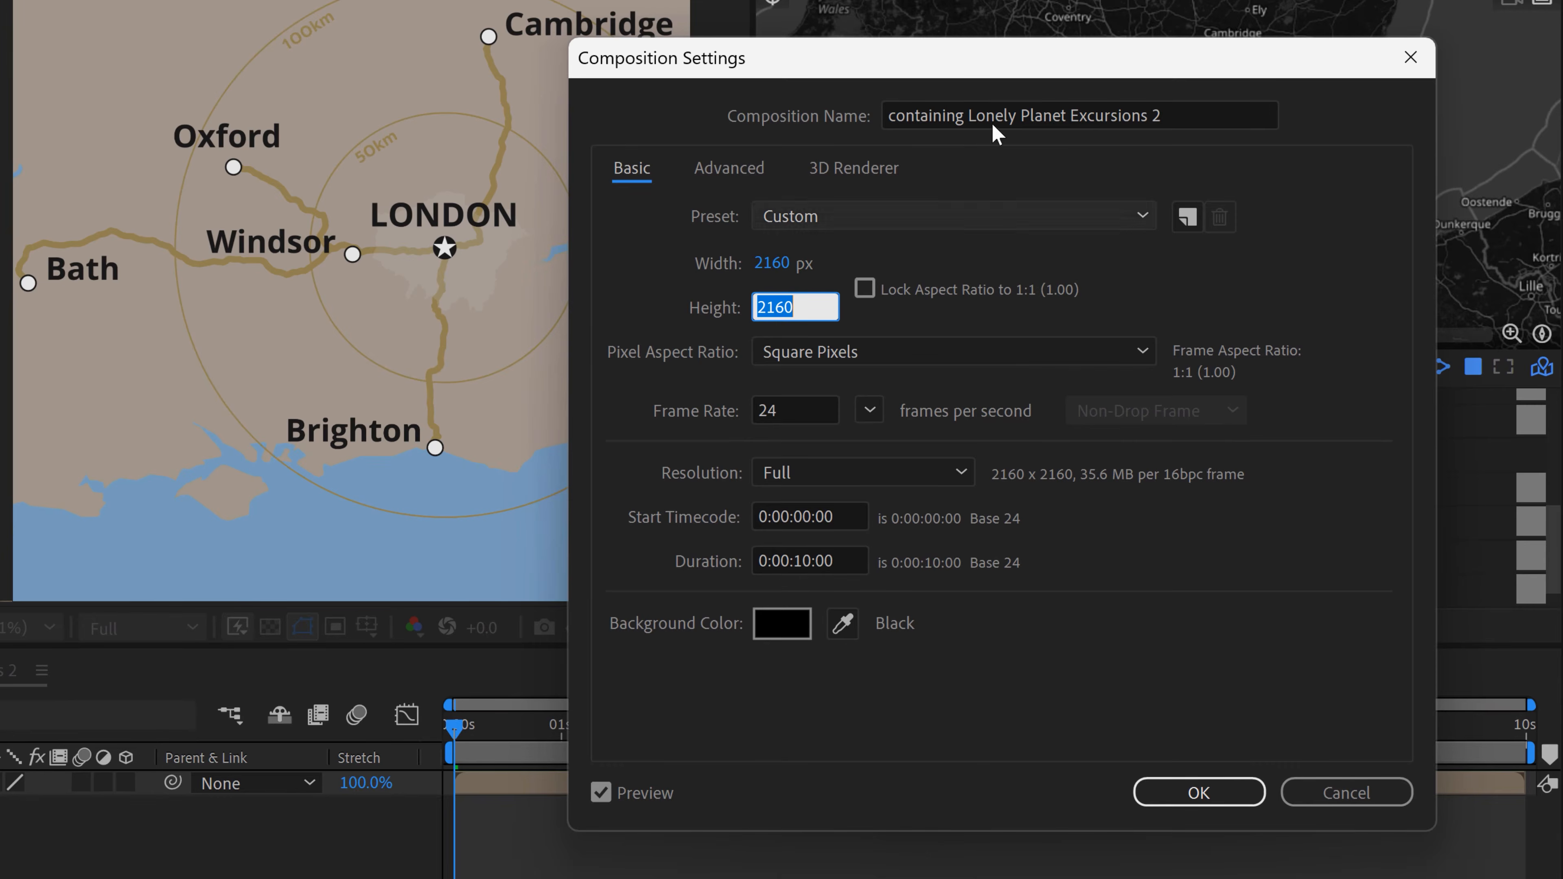
# Step: Rename the new composition Lonely Planet Excursion Map - square and apply its settings
pyautogui.moveTo(1008, 47); pyautogui.dragTo(1028, 27)
pyautogui.write('Lonely')
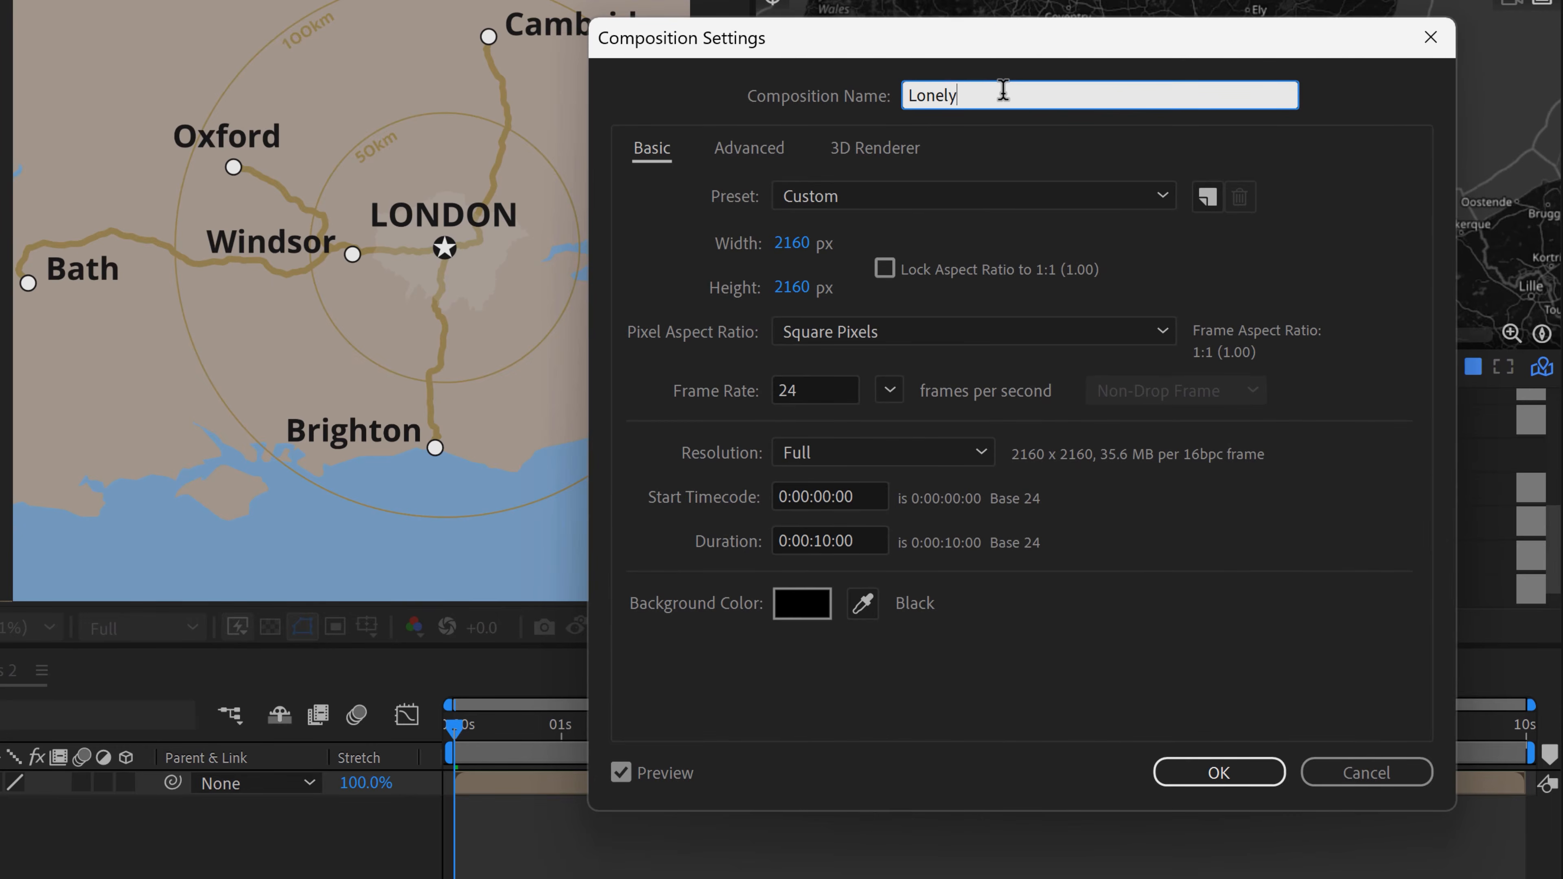
pyautogui.write(' Planet Excursion Map')
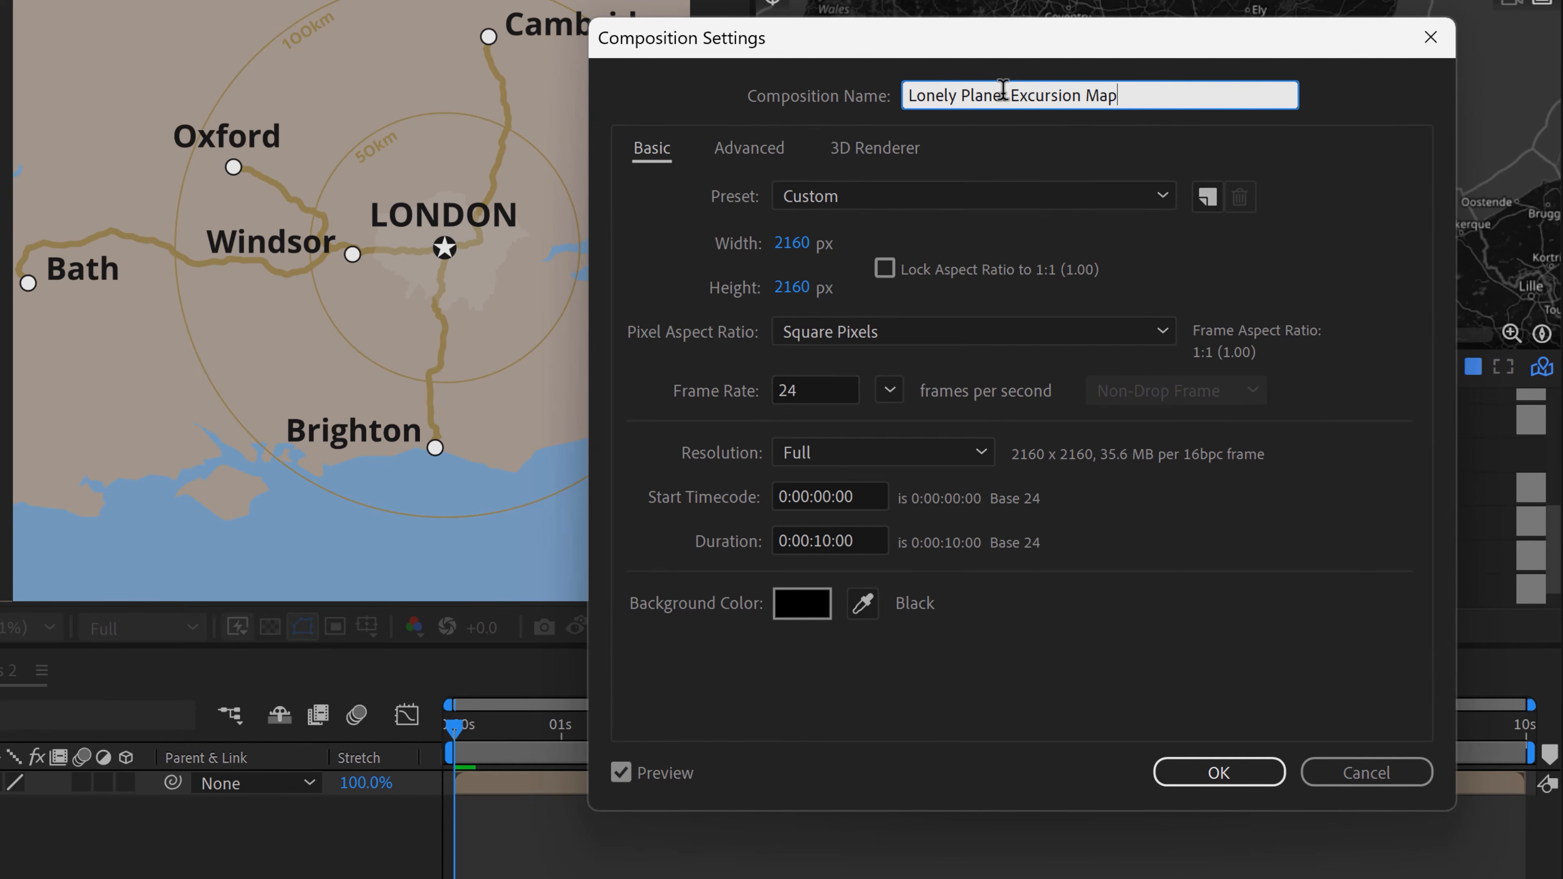
pyautogui.write(' - square')
pyautogui.press('Return')
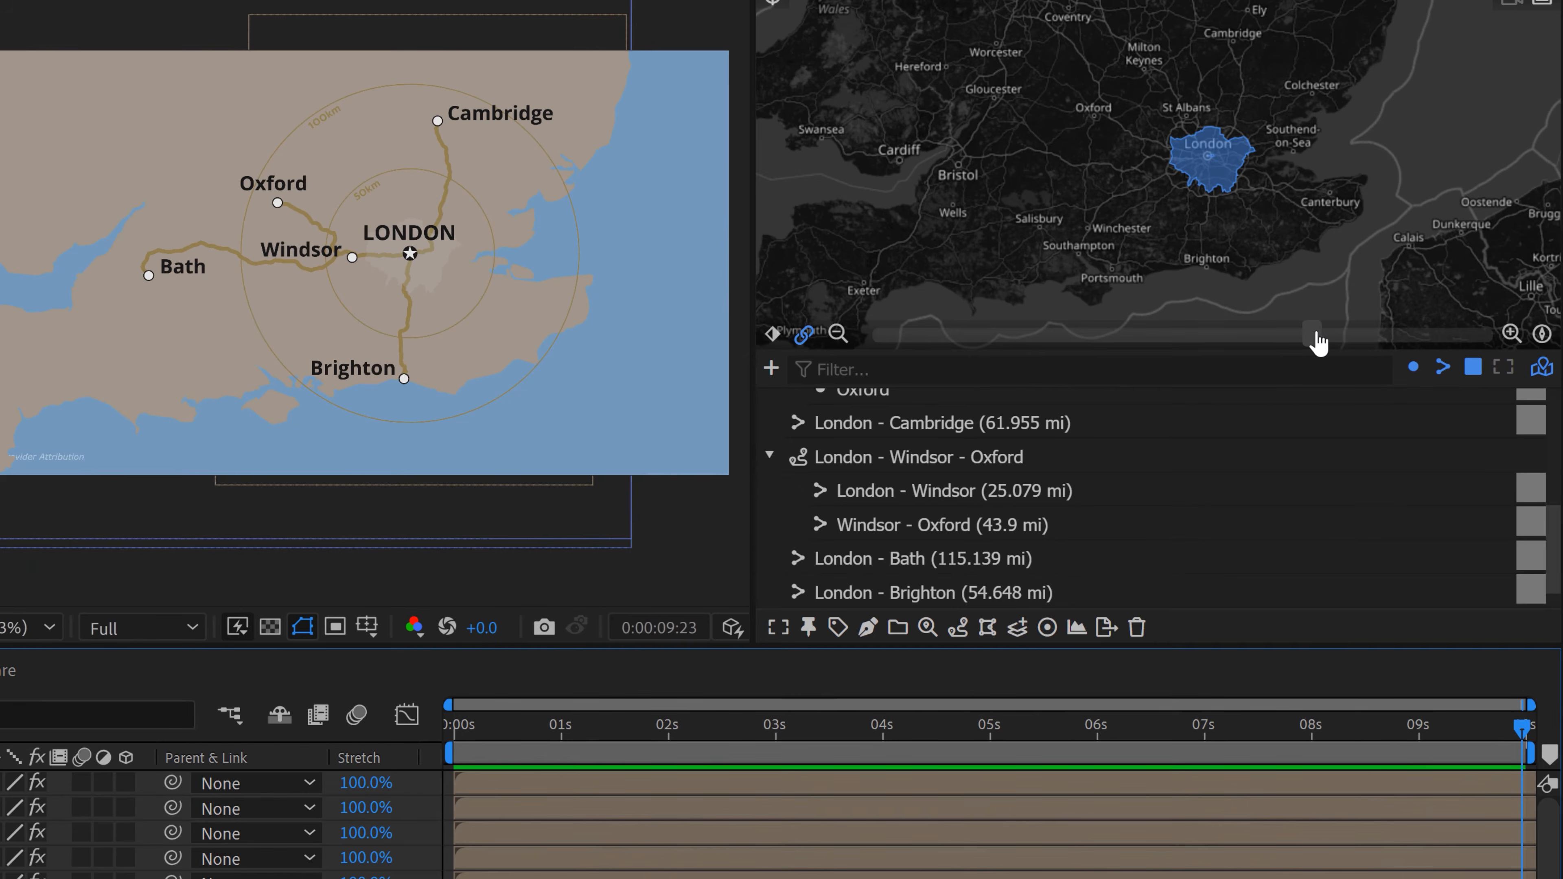
# Step: Zoom the GEOlayers map out slightly and place the London label layer above the other labels in the containing composition
pyautogui.moveTo(1317, 338); pyautogui.dragTo(1288, 342)
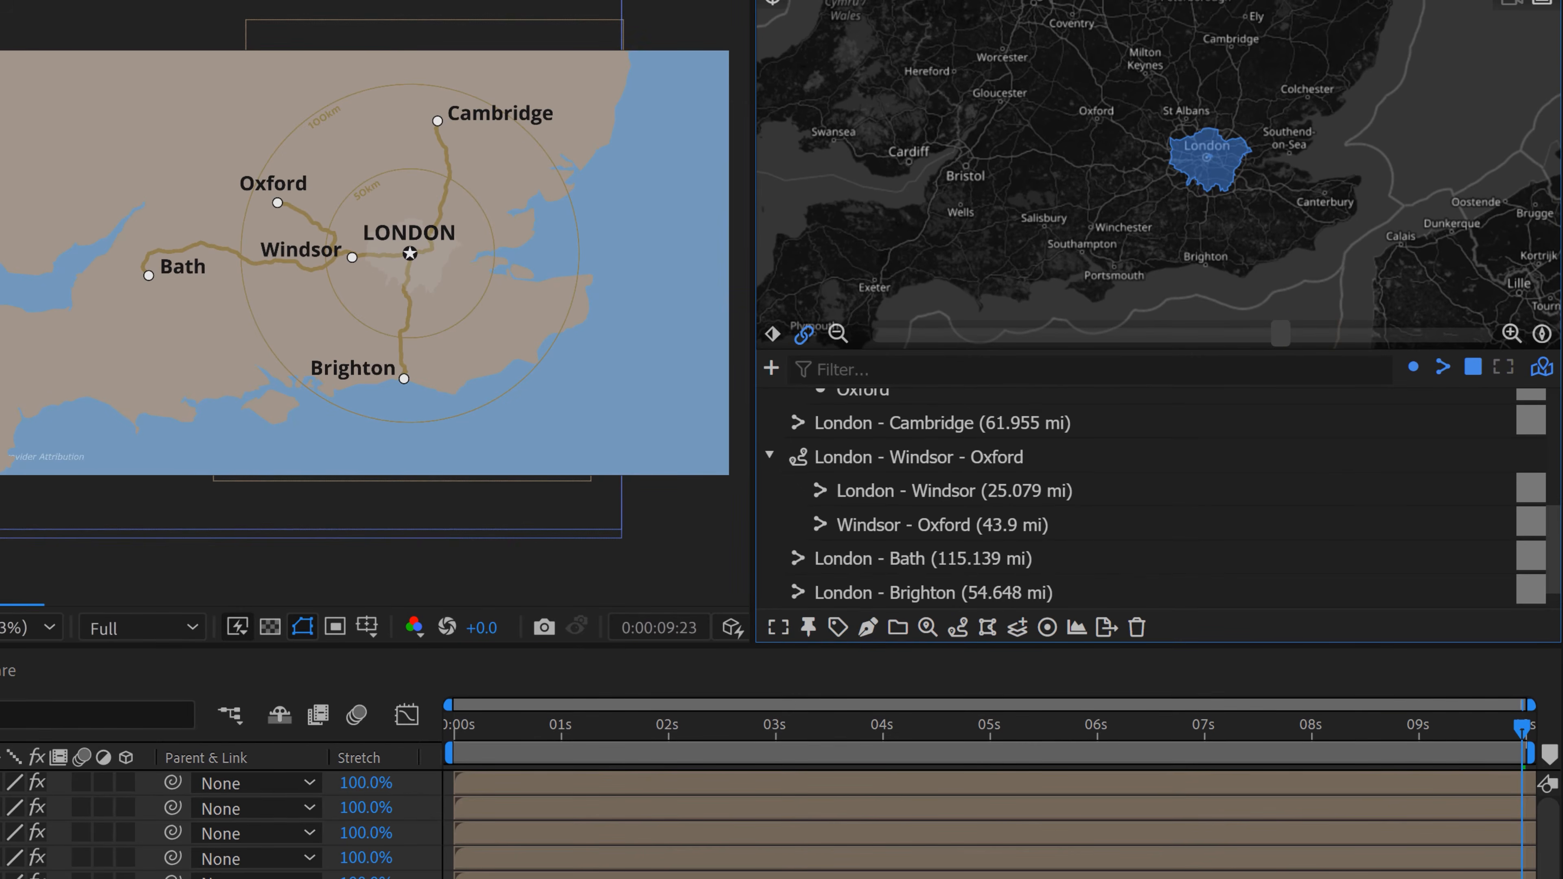
pyautogui.click(208, 697)
pyautogui.moveTo(208, 732); pyautogui.dragTo(217, 689)
# Step: Scale the Windsor, Oxford, Cambridge, Brighton and Bath label layers to 75%, leaving out the London label
pyautogui.click(219, 714)
pyautogui.keyDown('shift'); pyautogui.click(206, 784); pyautogui.keyUp('shift')
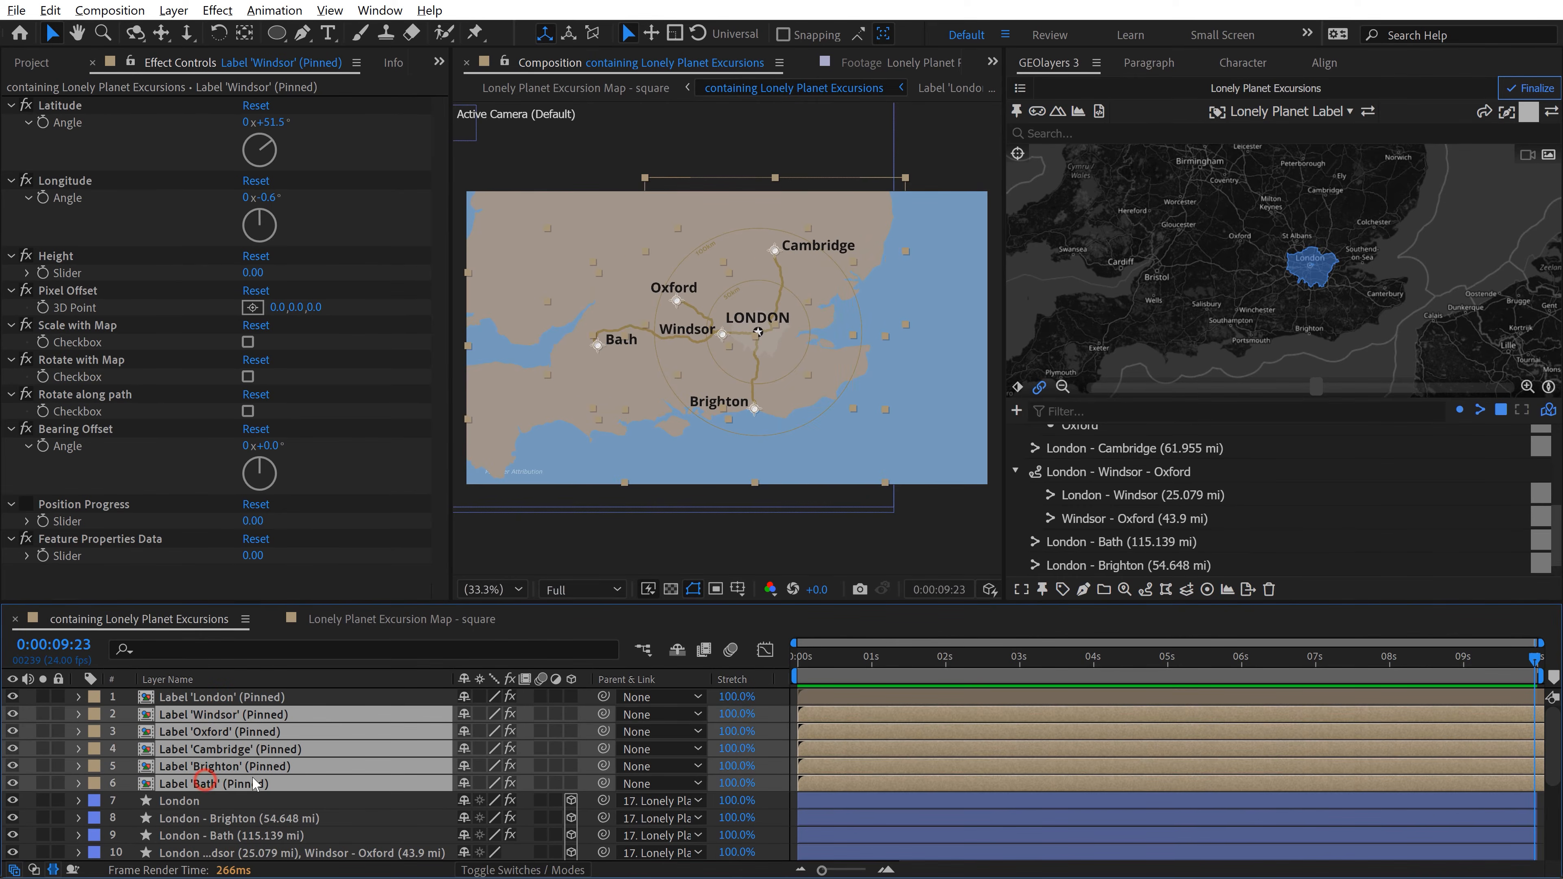
pyautogui.press('s')
pyautogui.click(486, 731)
pyautogui.write('75')
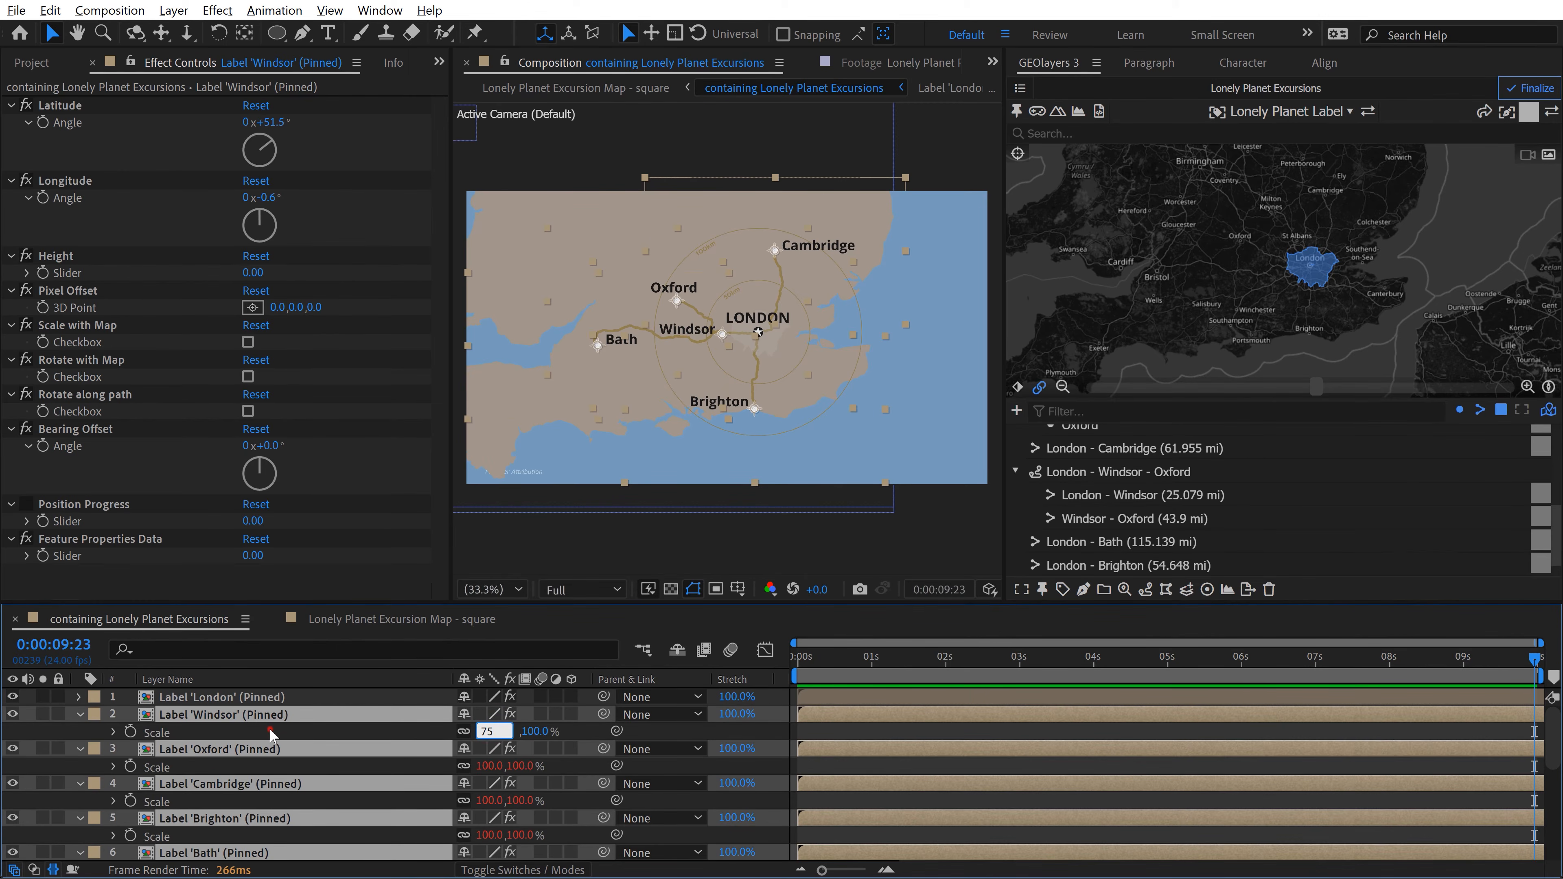
pyautogui.click(270, 729)
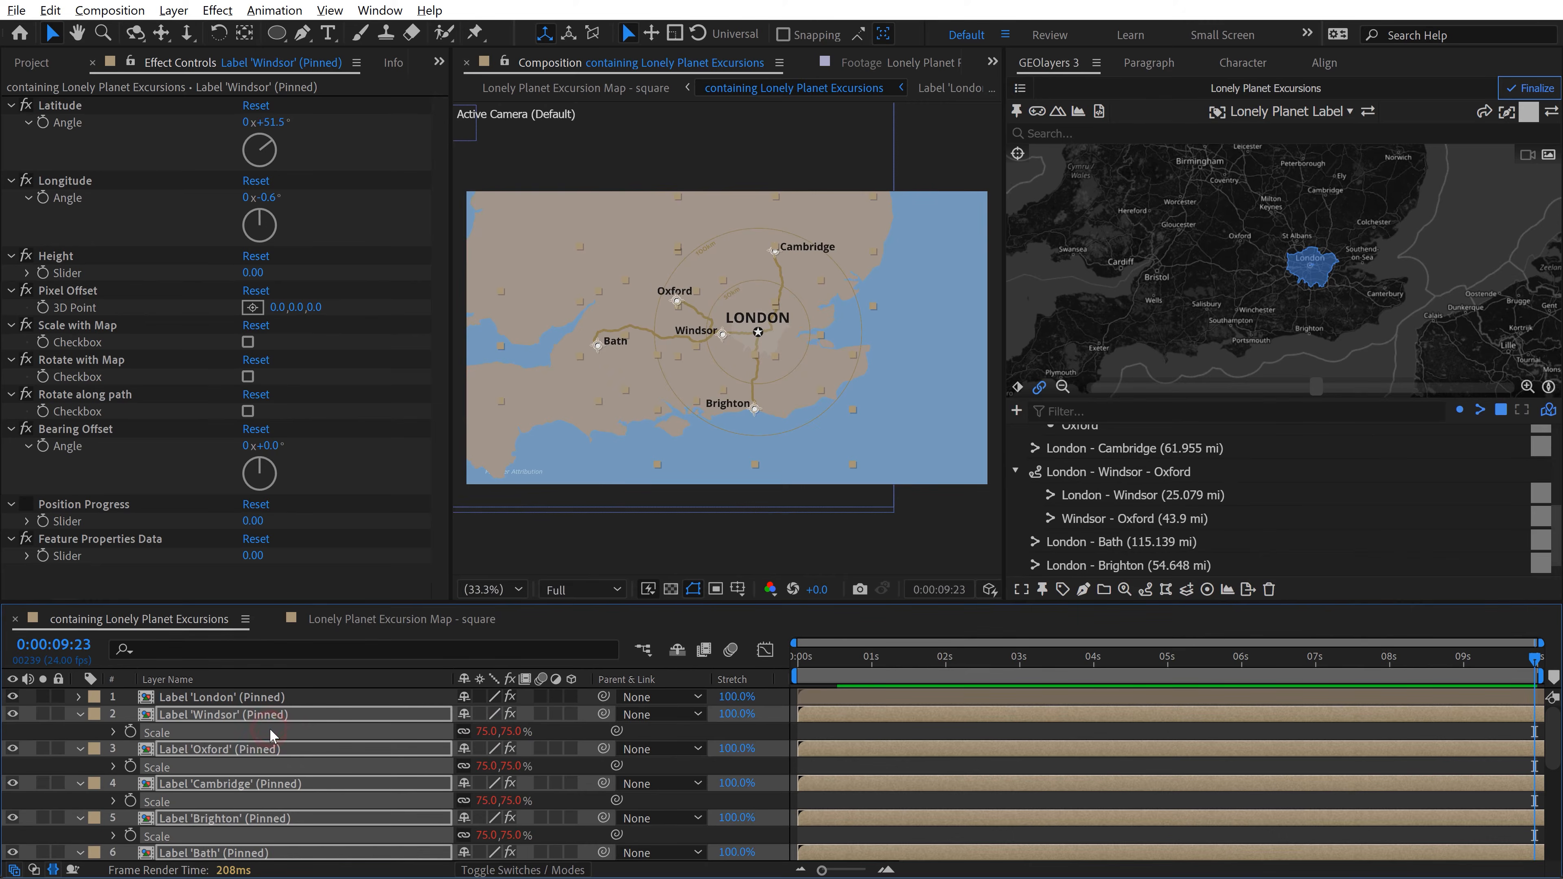
# Step: Add the Composition Border preset as a frame to the Lonely Planet Excursion Map - square composition
pyautogui.click(403, 619)
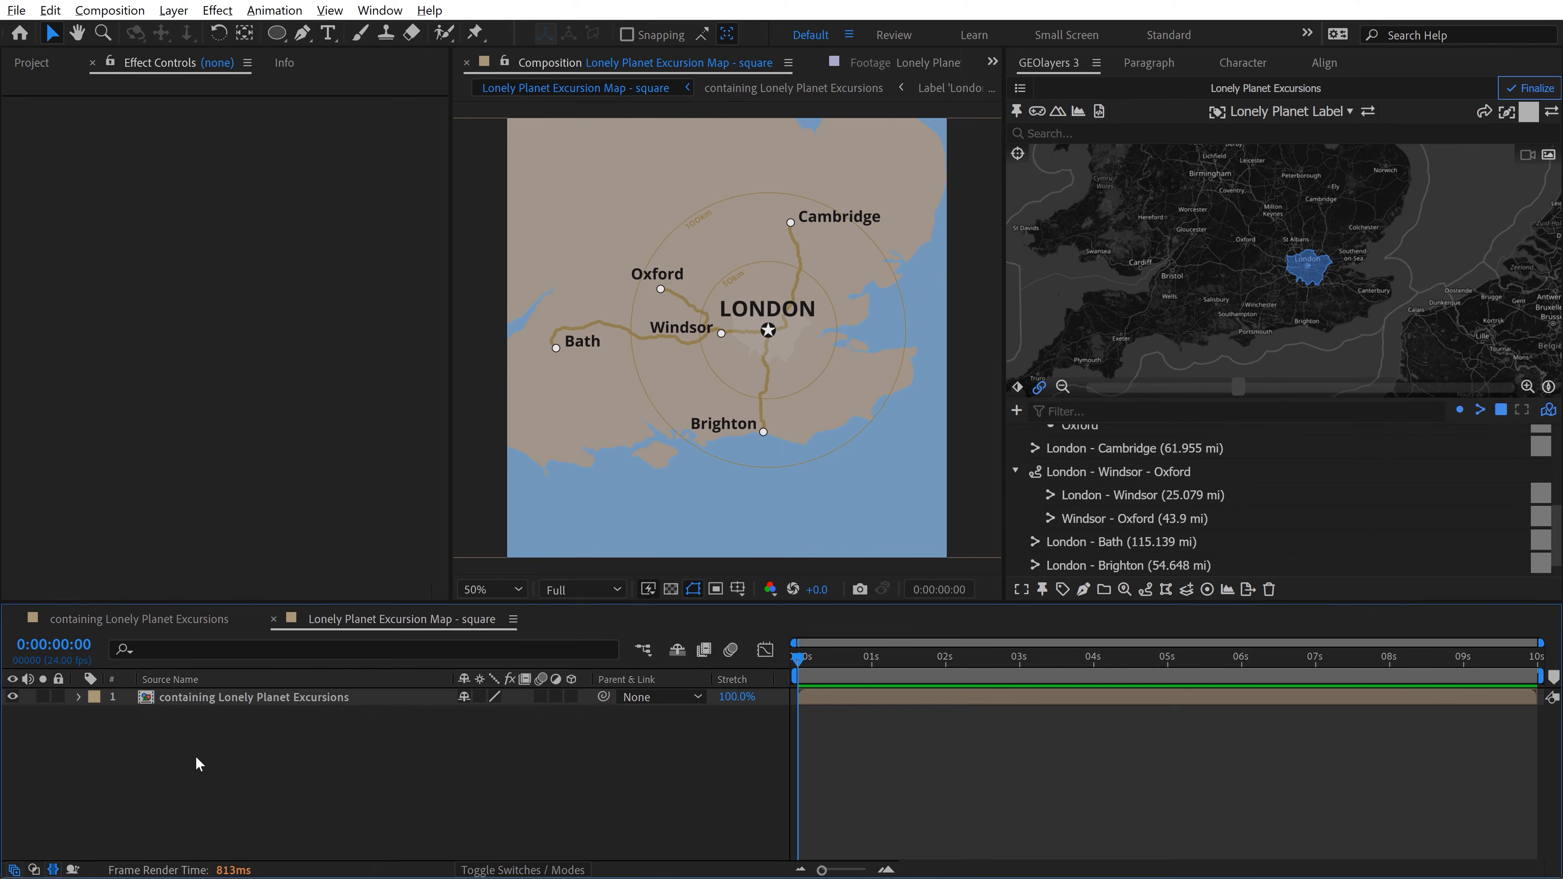
pyautogui.click(380, 11)
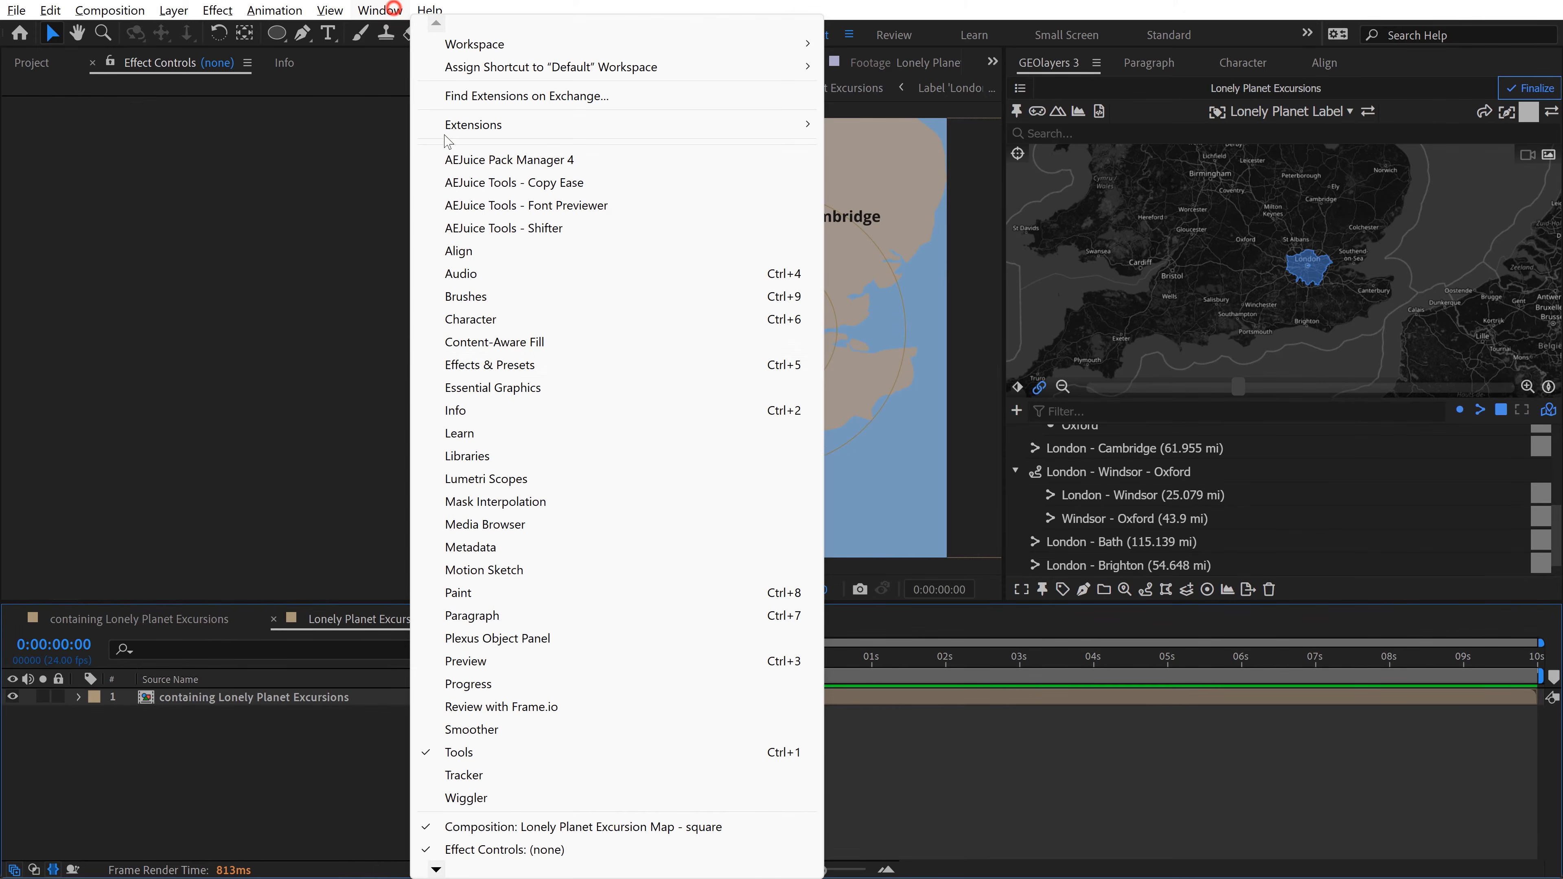
pyautogui.click(491, 365)
pyautogui.click(1092, 87)
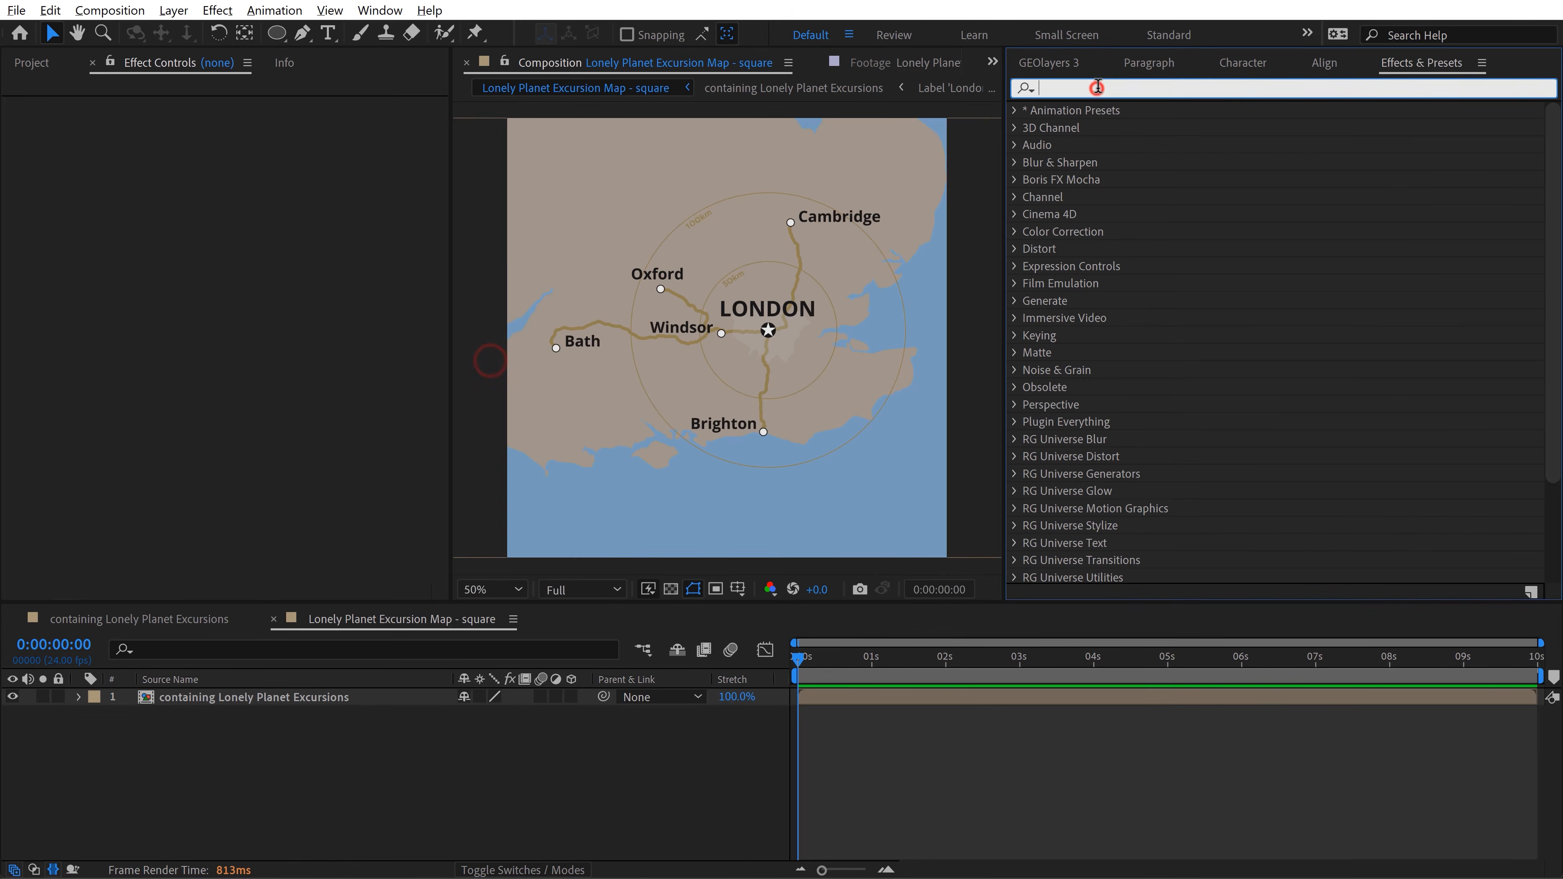
pyautogui.write('border')
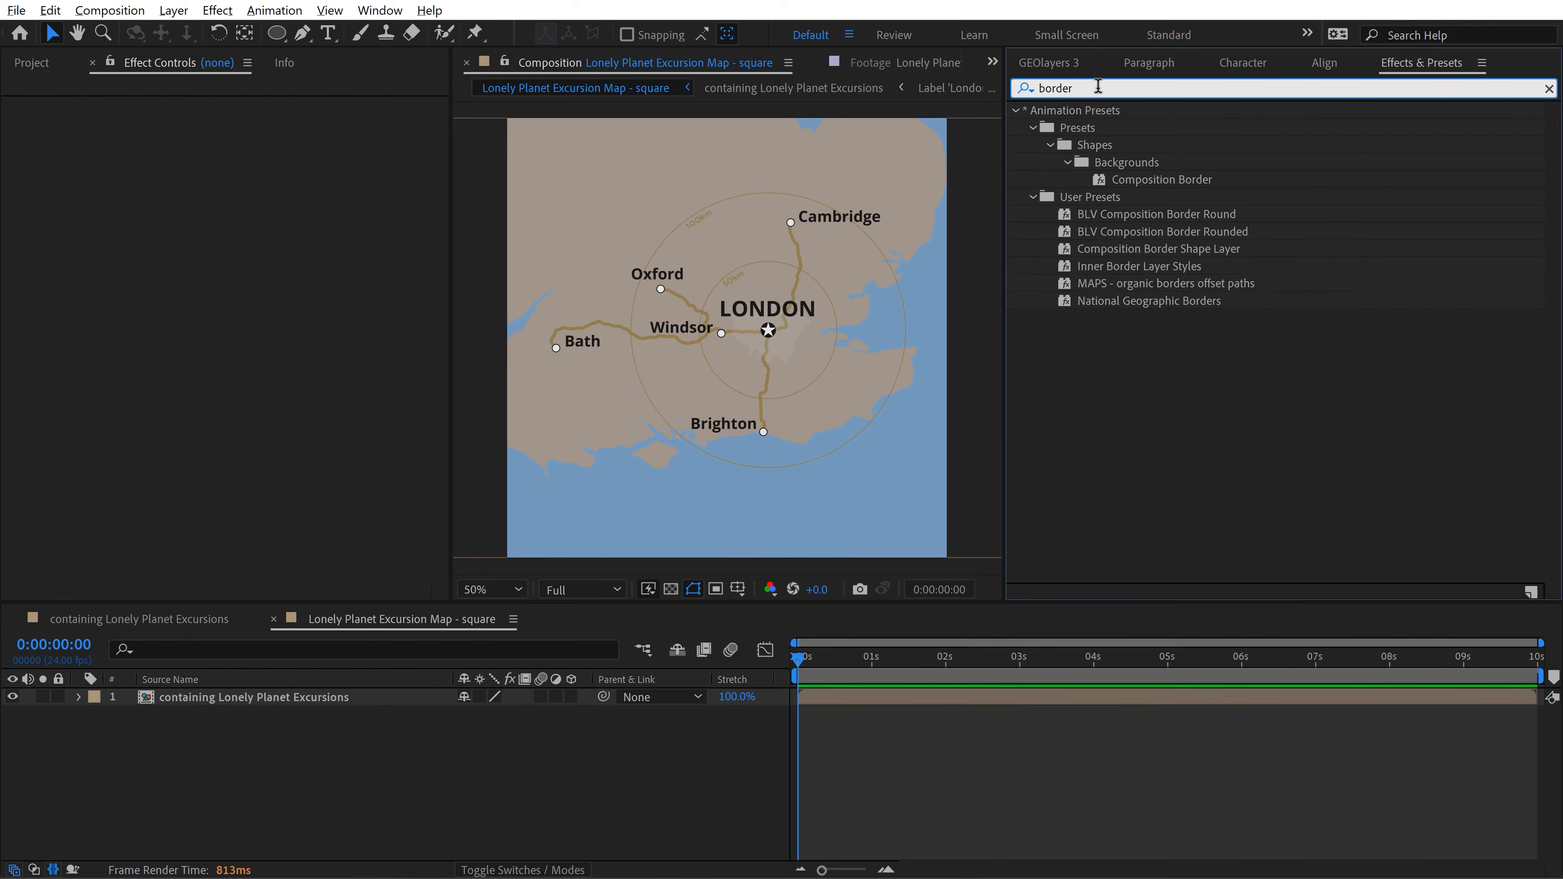
pyautogui.doubleClick(1153, 179)
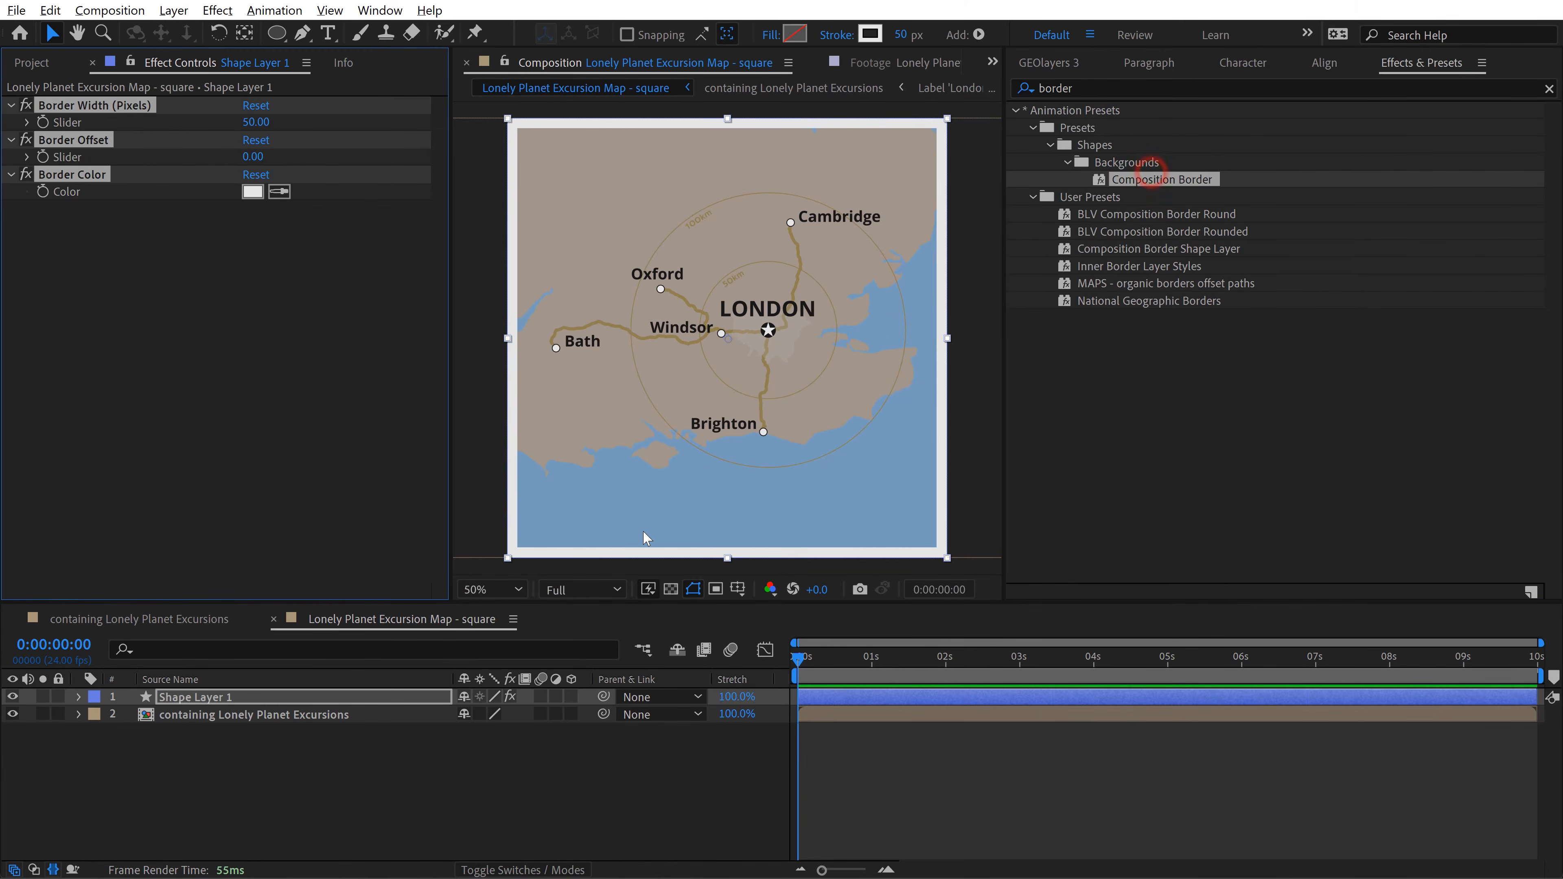
# Step: Create an adjustment layer above all layers in the containing Lonely Planet Excursions composition and rename it Noise
pyautogui.click(28, 717)
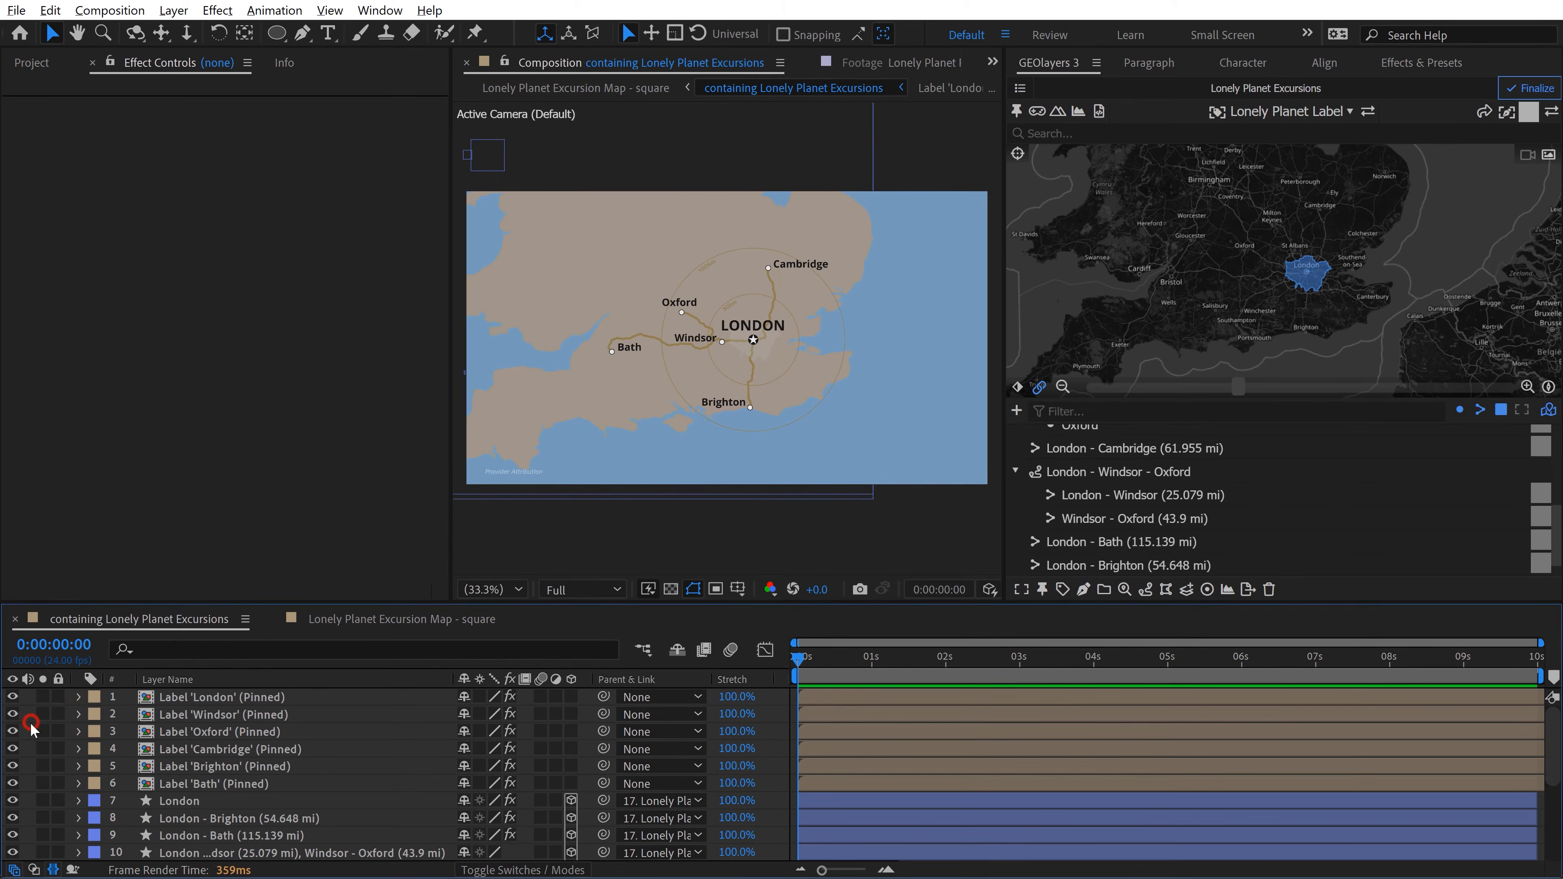
pyautogui.rightClick(29, 727)
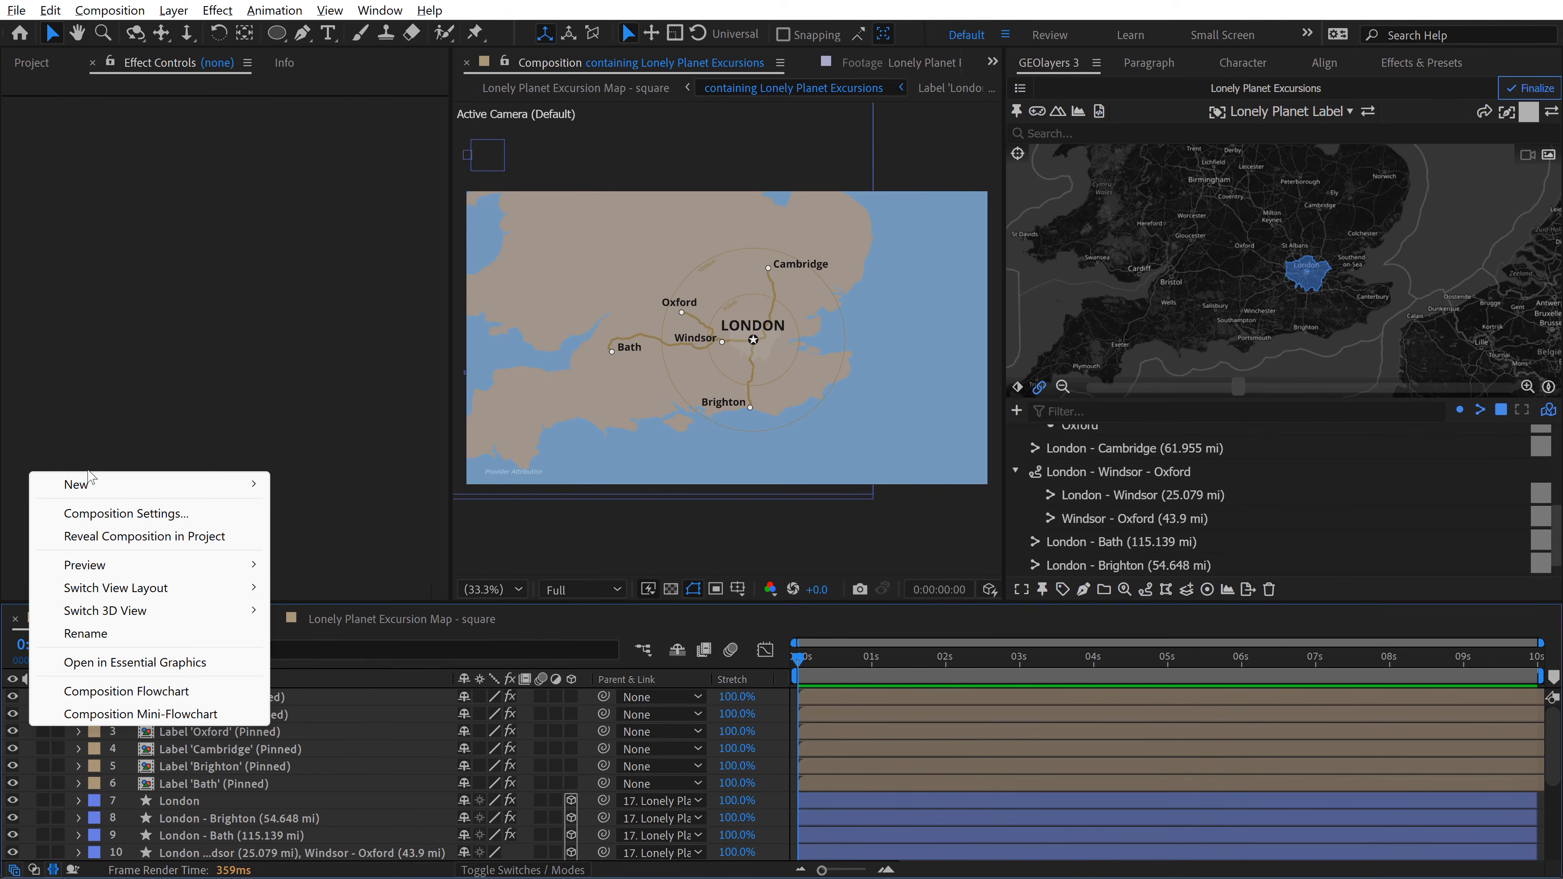
pyautogui.moveTo(91, 484)
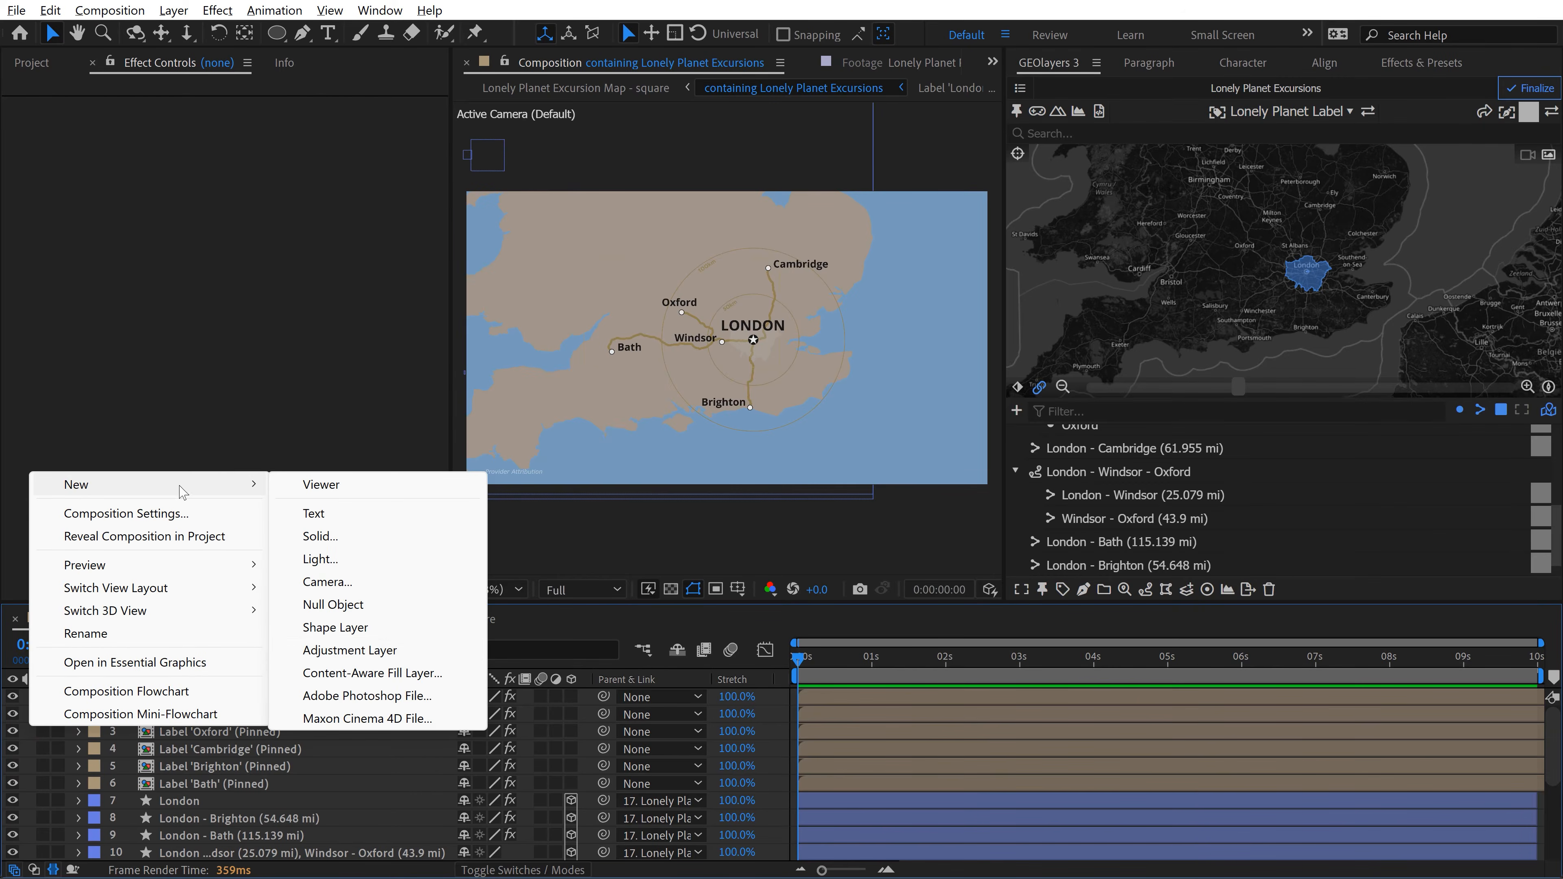
pyautogui.click(364, 650)
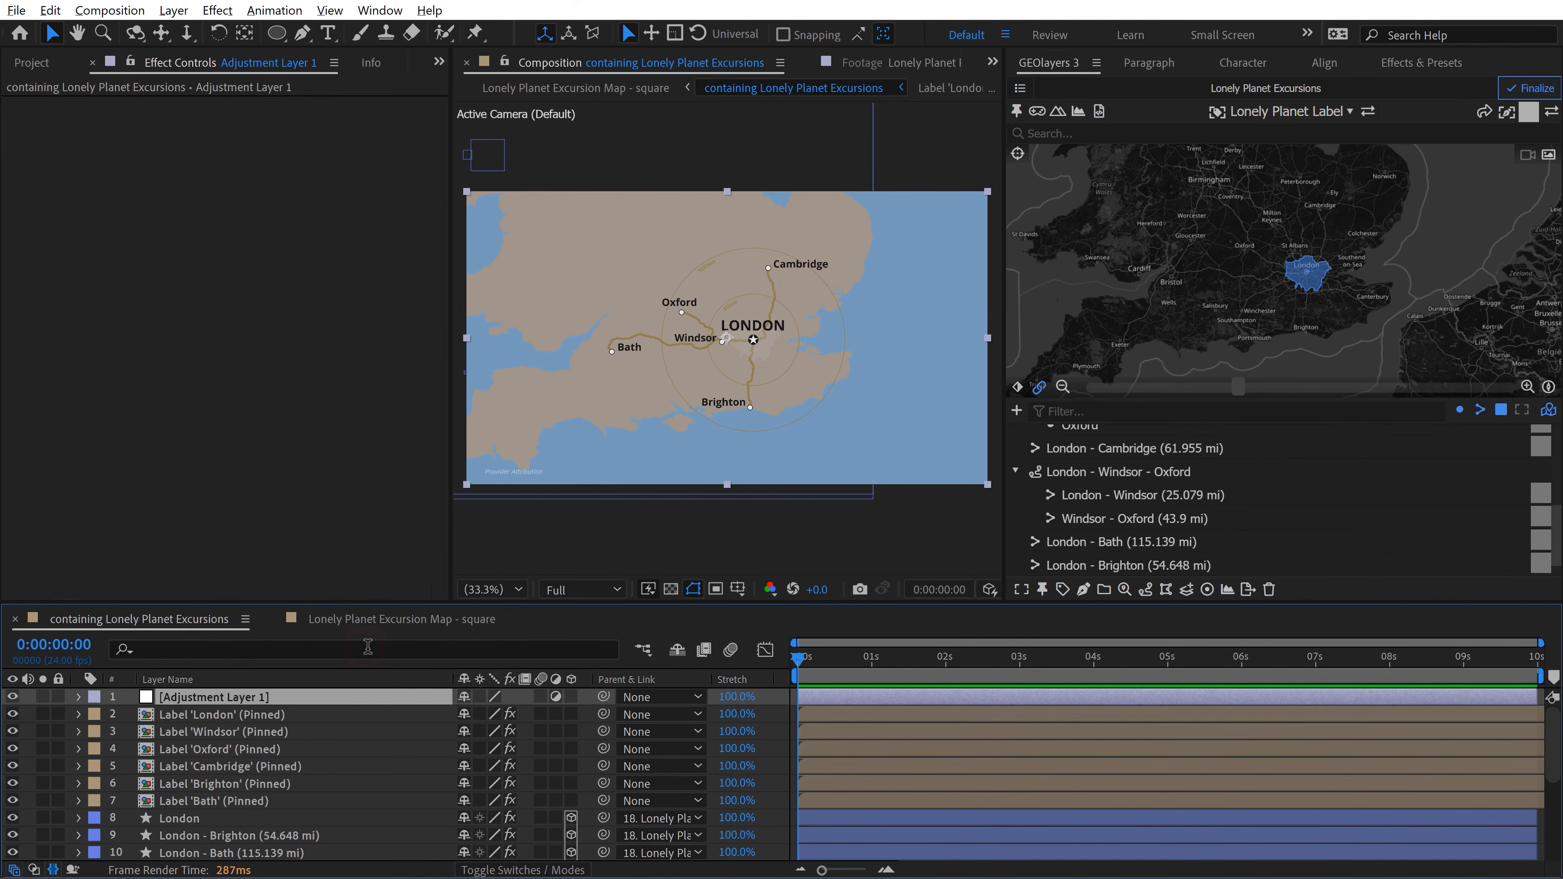
pyautogui.press('Return')
pyautogui.write('Noise')
pyautogui.press('Return')
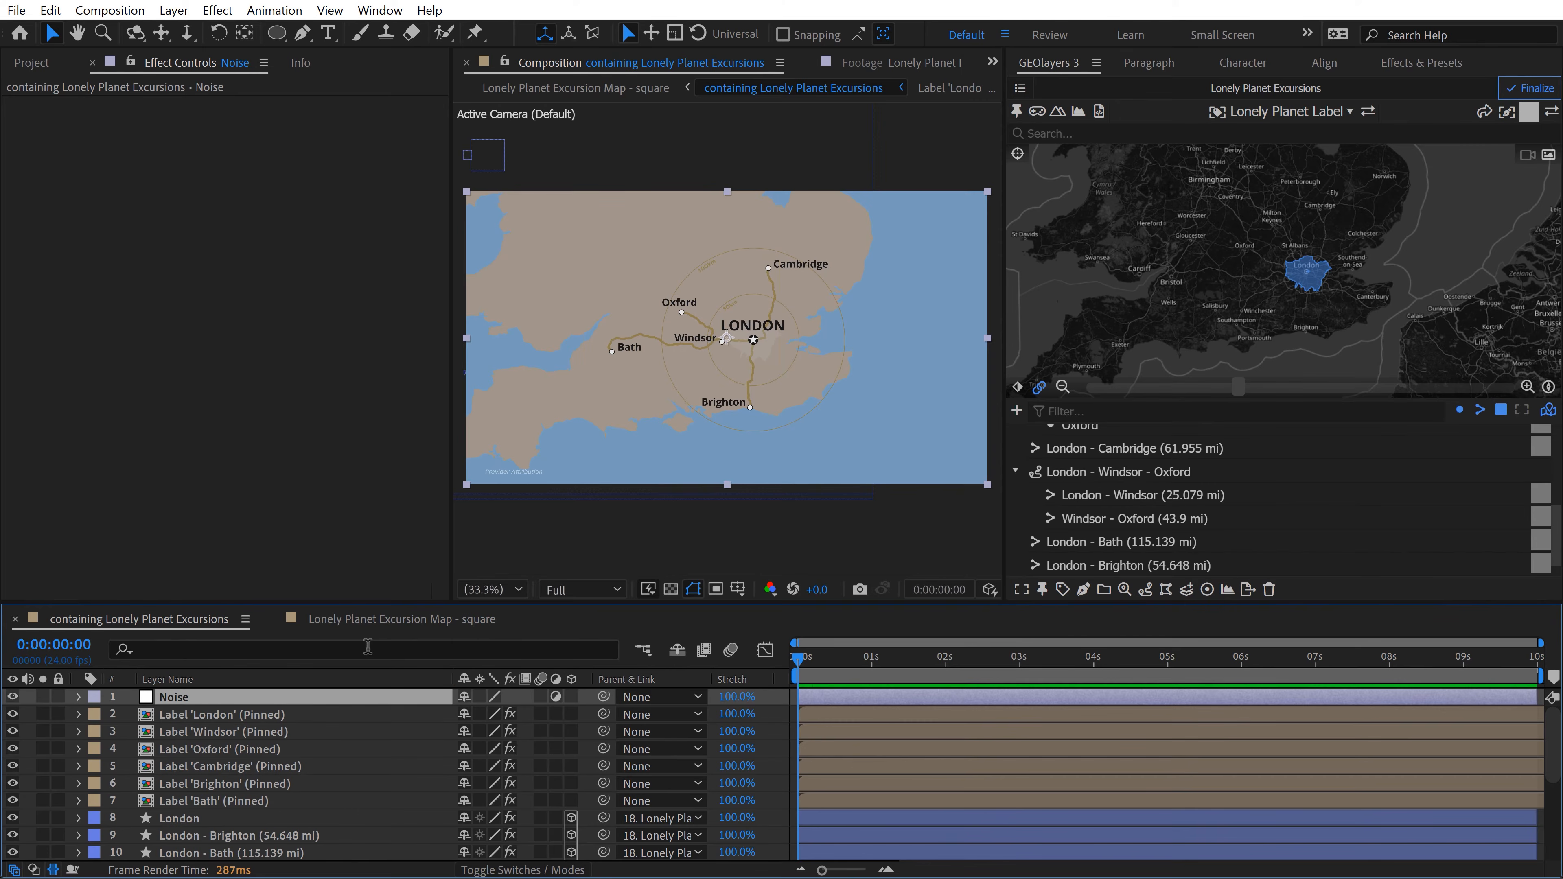
# Step: Apply the Noise effect to the Noise adjustment layer and set its Amount of Noise to 10%
pyautogui.click(1405, 73)
pyautogui.click(1229, 87)
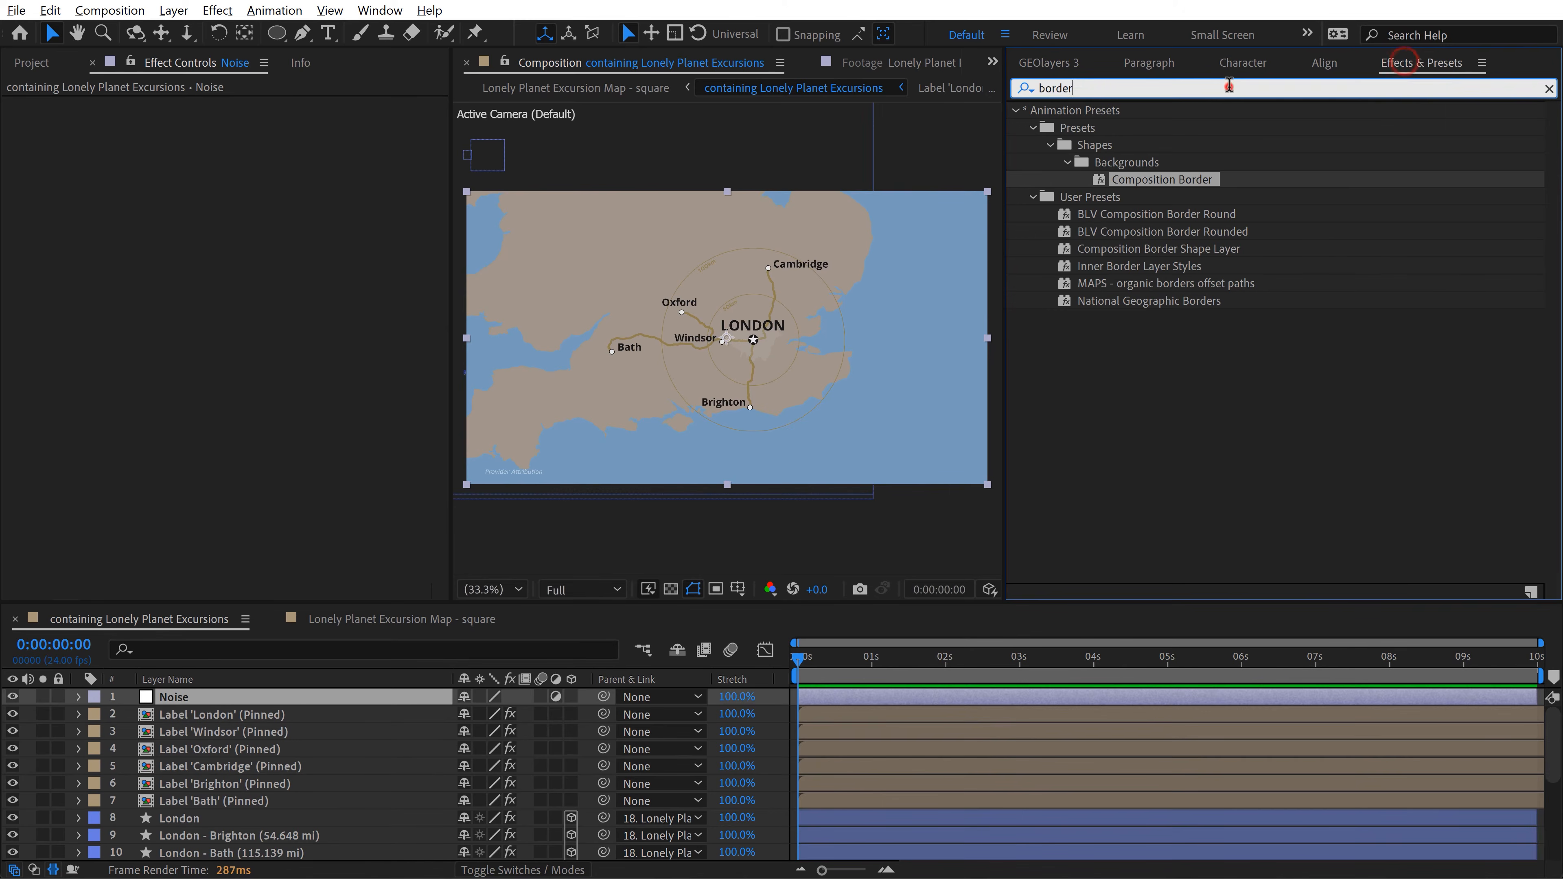
pyautogui.write('noise')
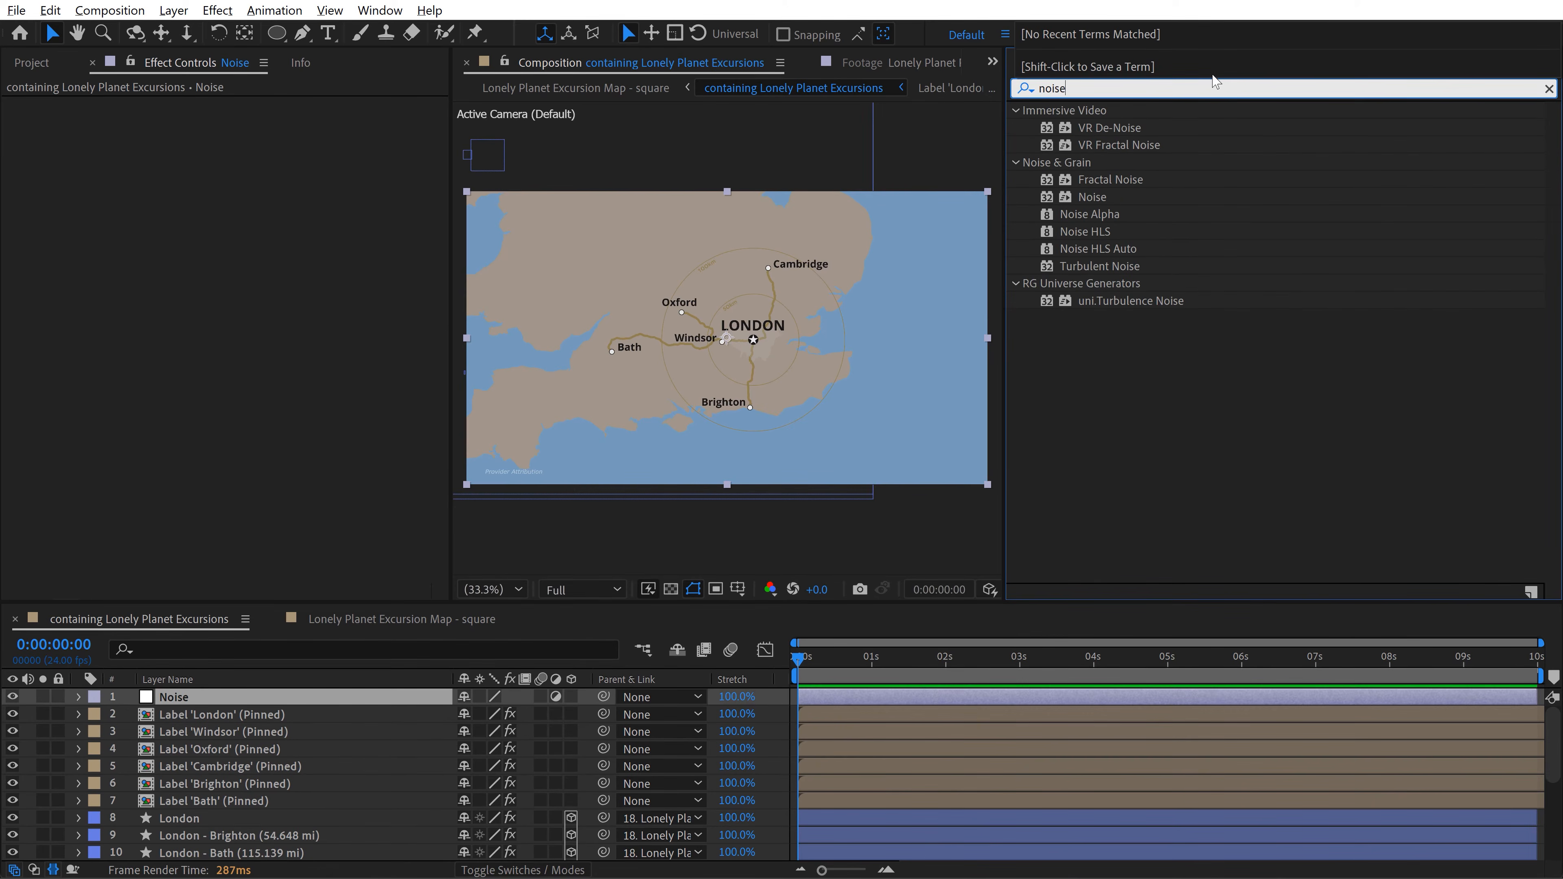
pyautogui.moveTo(1112, 202); pyautogui.dragTo(172, 702)
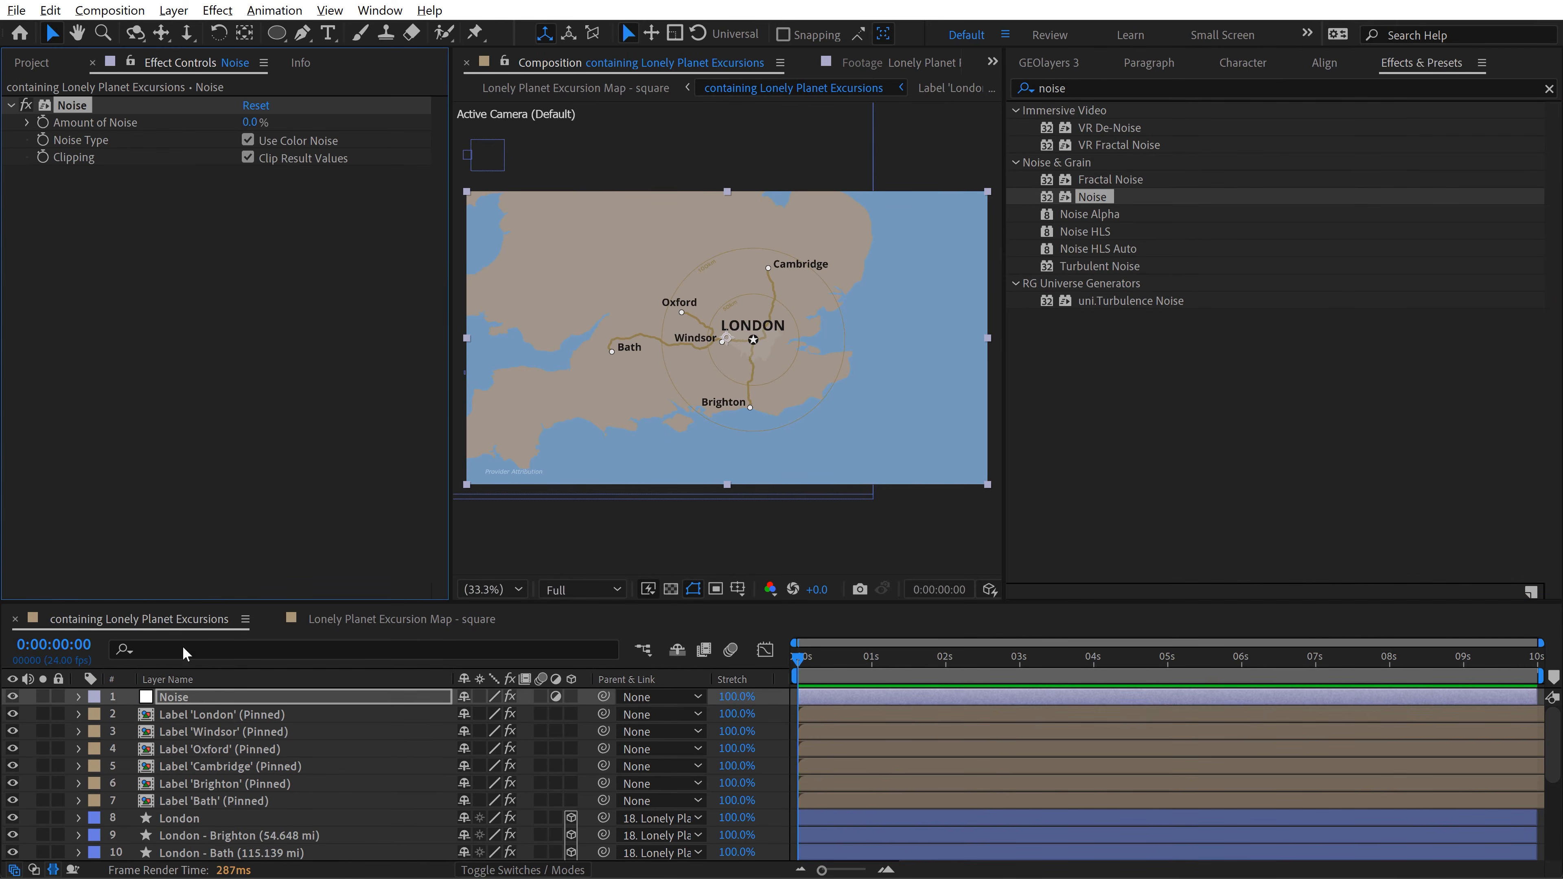
pyautogui.click(252, 120)
pyautogui.write('10.0')
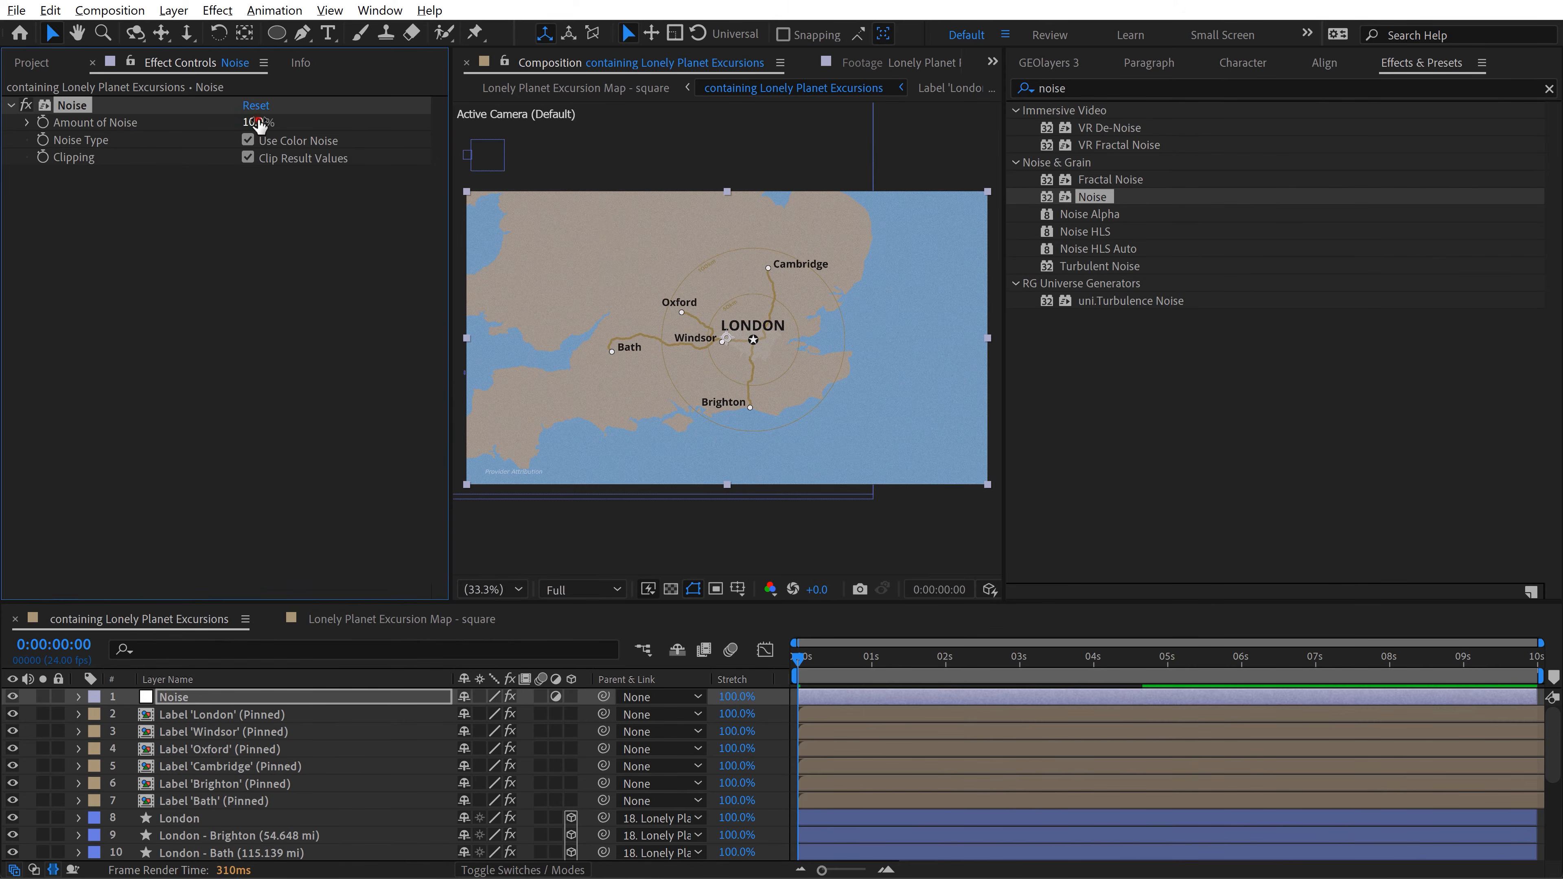
pyautogui.click(258, 123)
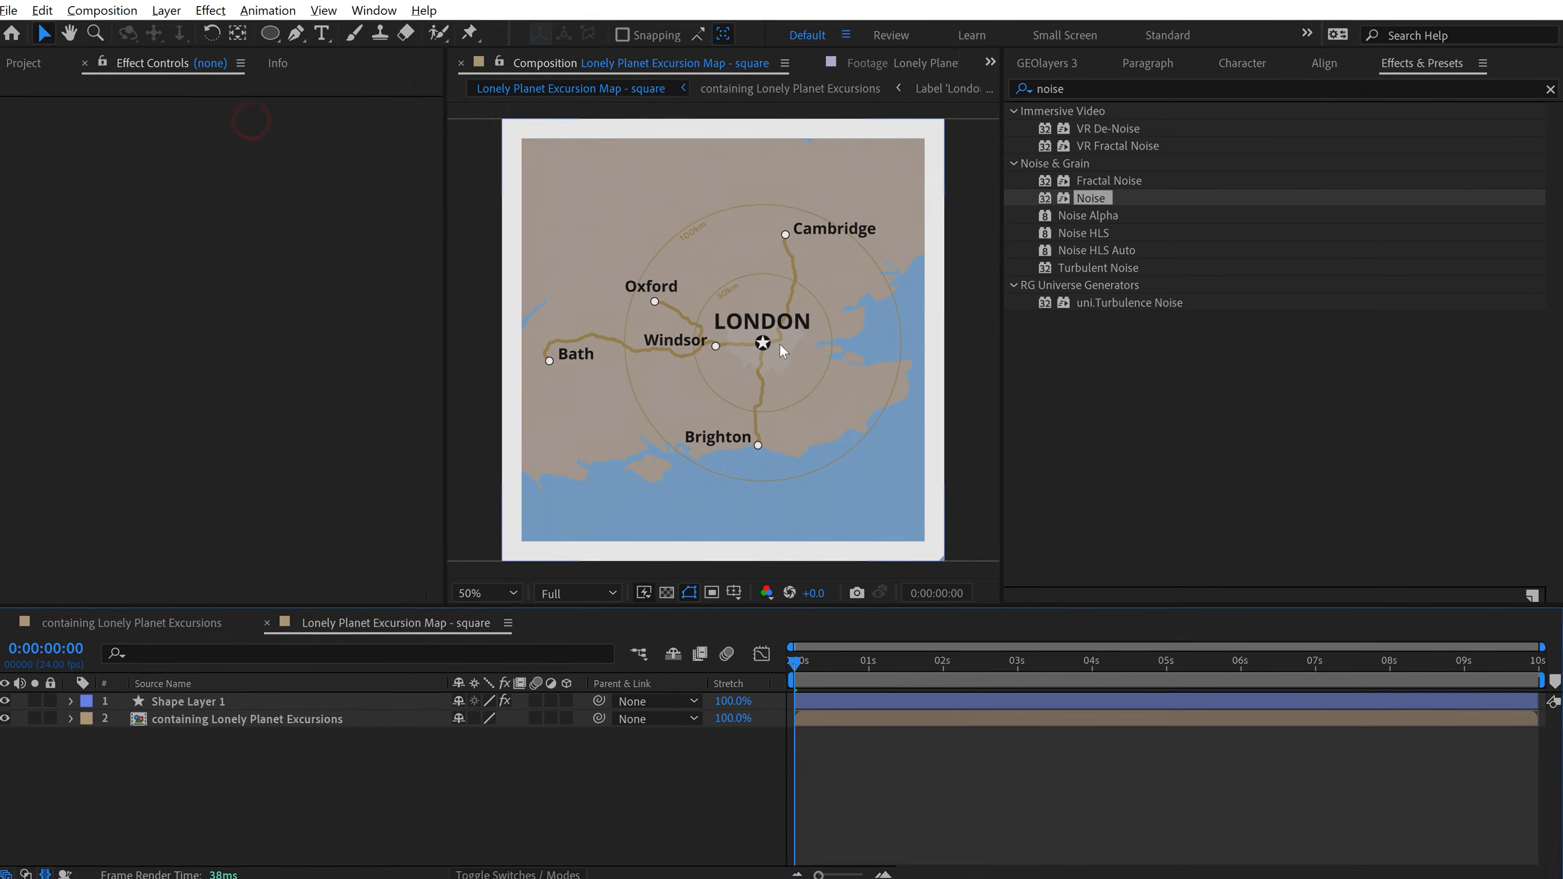
# Step: Inspect the noise texture up close around London, the 50km circle and the neighbouring roads in the square composition
pyautogui.scroll(2, 781, 341)
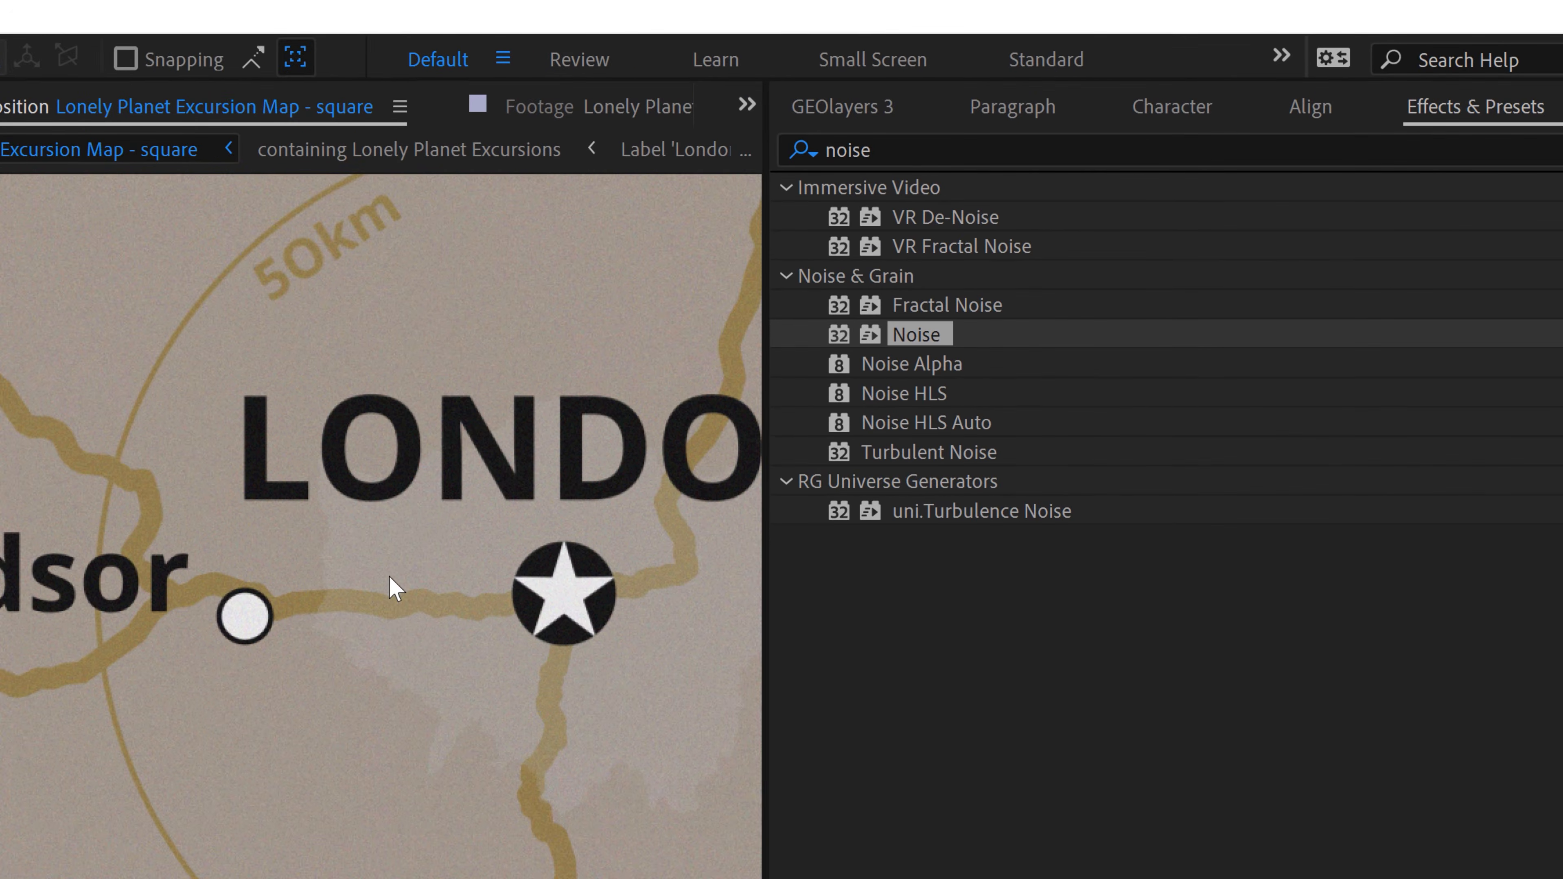
pyautogui.press('space')
pyautogui.moveTo(416, 527); pyautogui.dragTo(383, 694)
pyautogui.moveTo(381, 463); pyautogui.dragTo(350, 621)
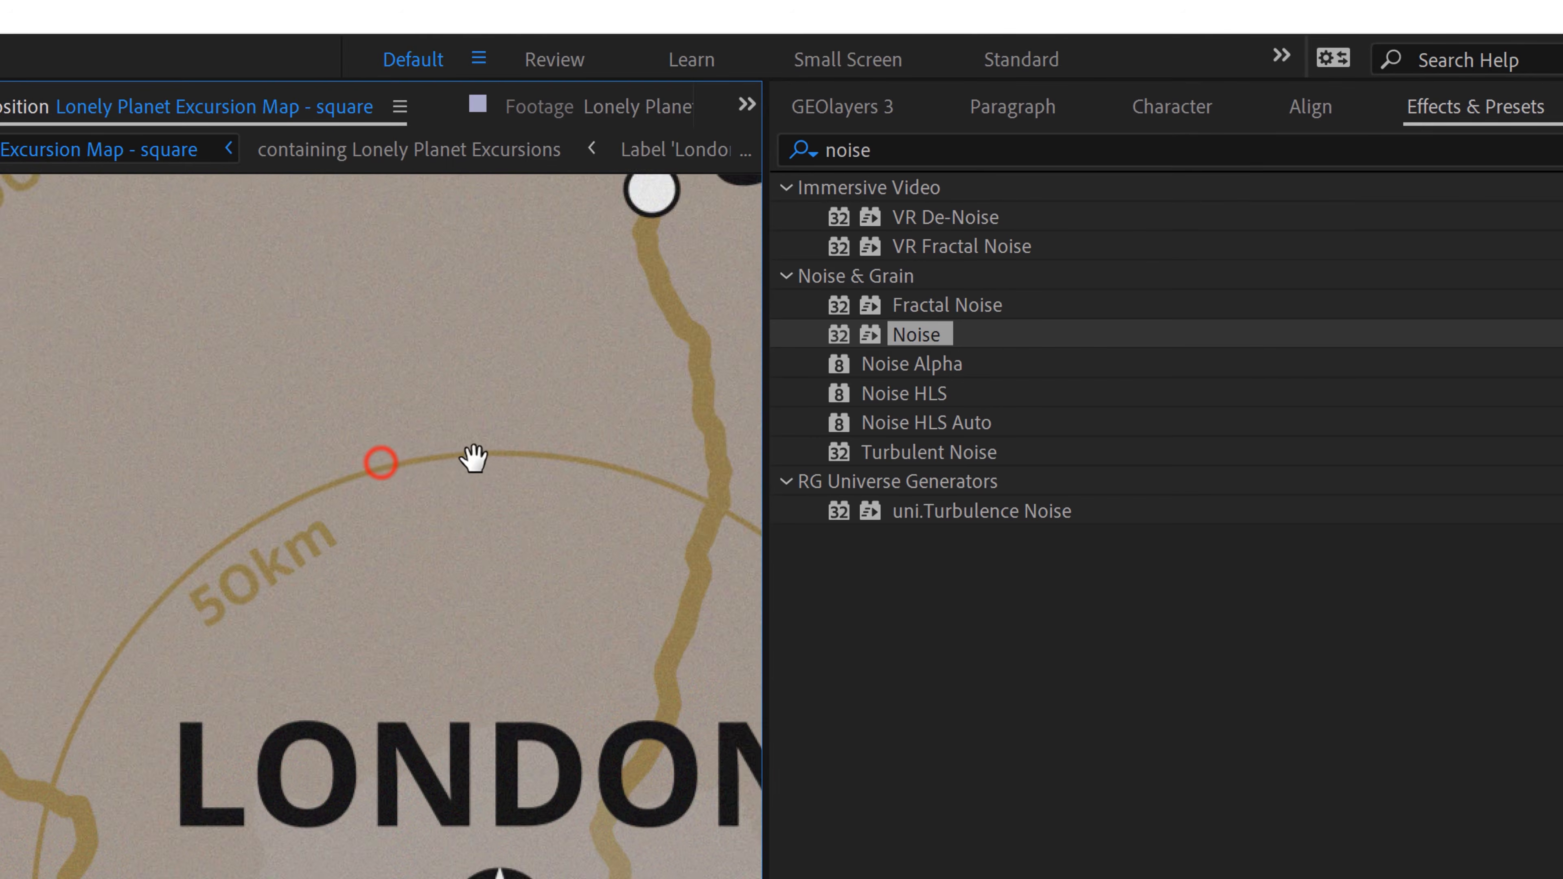
pyautogui.moveTo(475, 460); pyautogui.dragTo(116, 622)
pyautogui.moveTo(506, 360); pyautogui.dragTo(502, 690)
pyautogui.moveTo(234, 450); pyautogui.dragTo(297, 468)
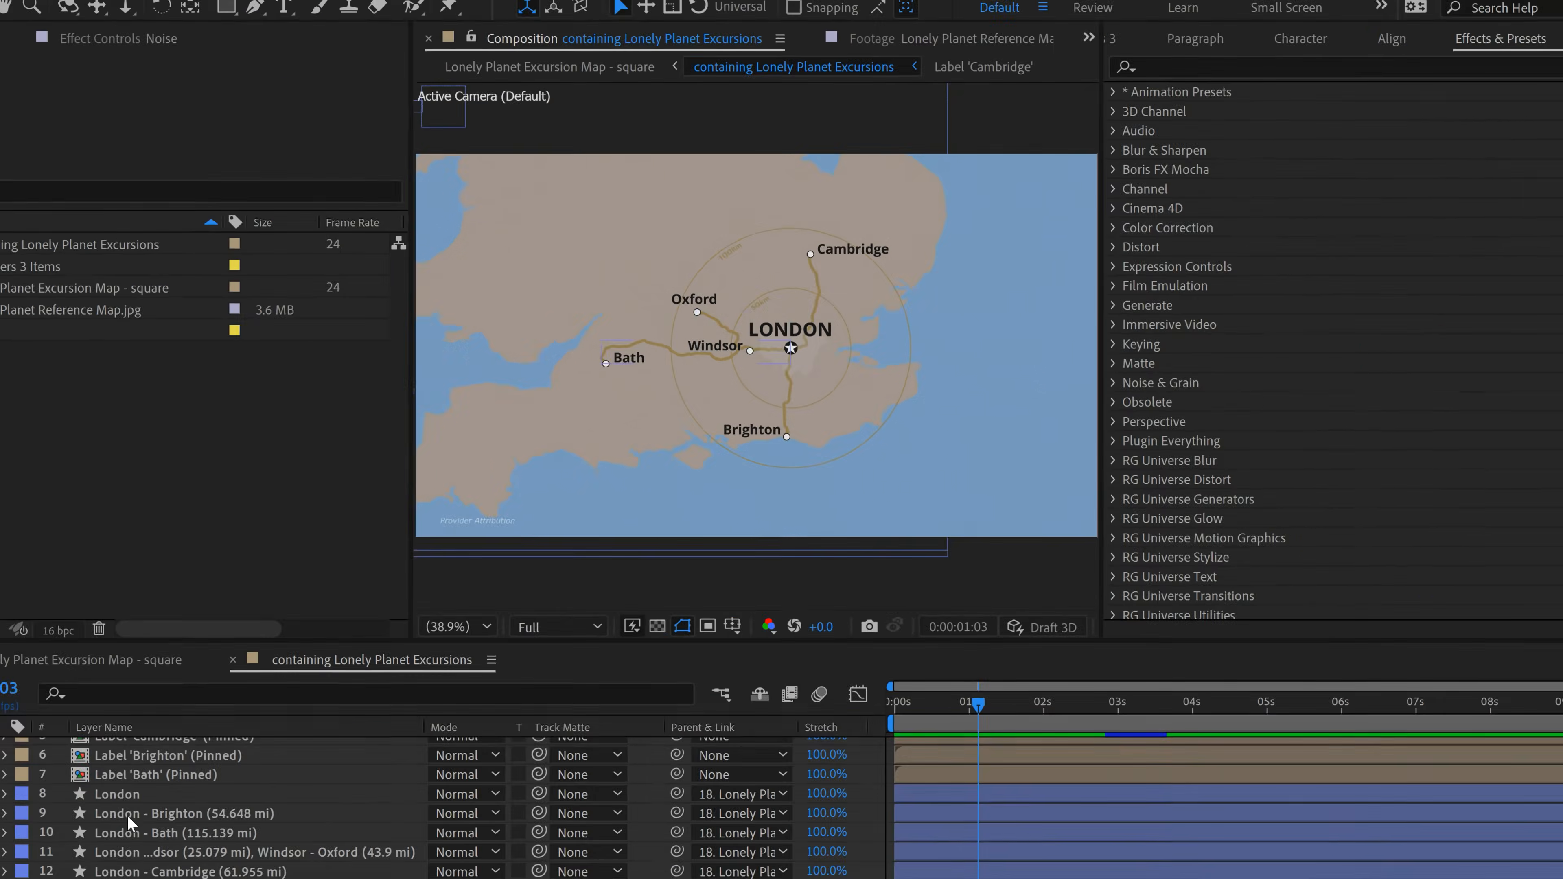
# Step: Solo the four London road layers and narrow the solo down to the London - Brighton layer only
pyautogui.click(127, 813)
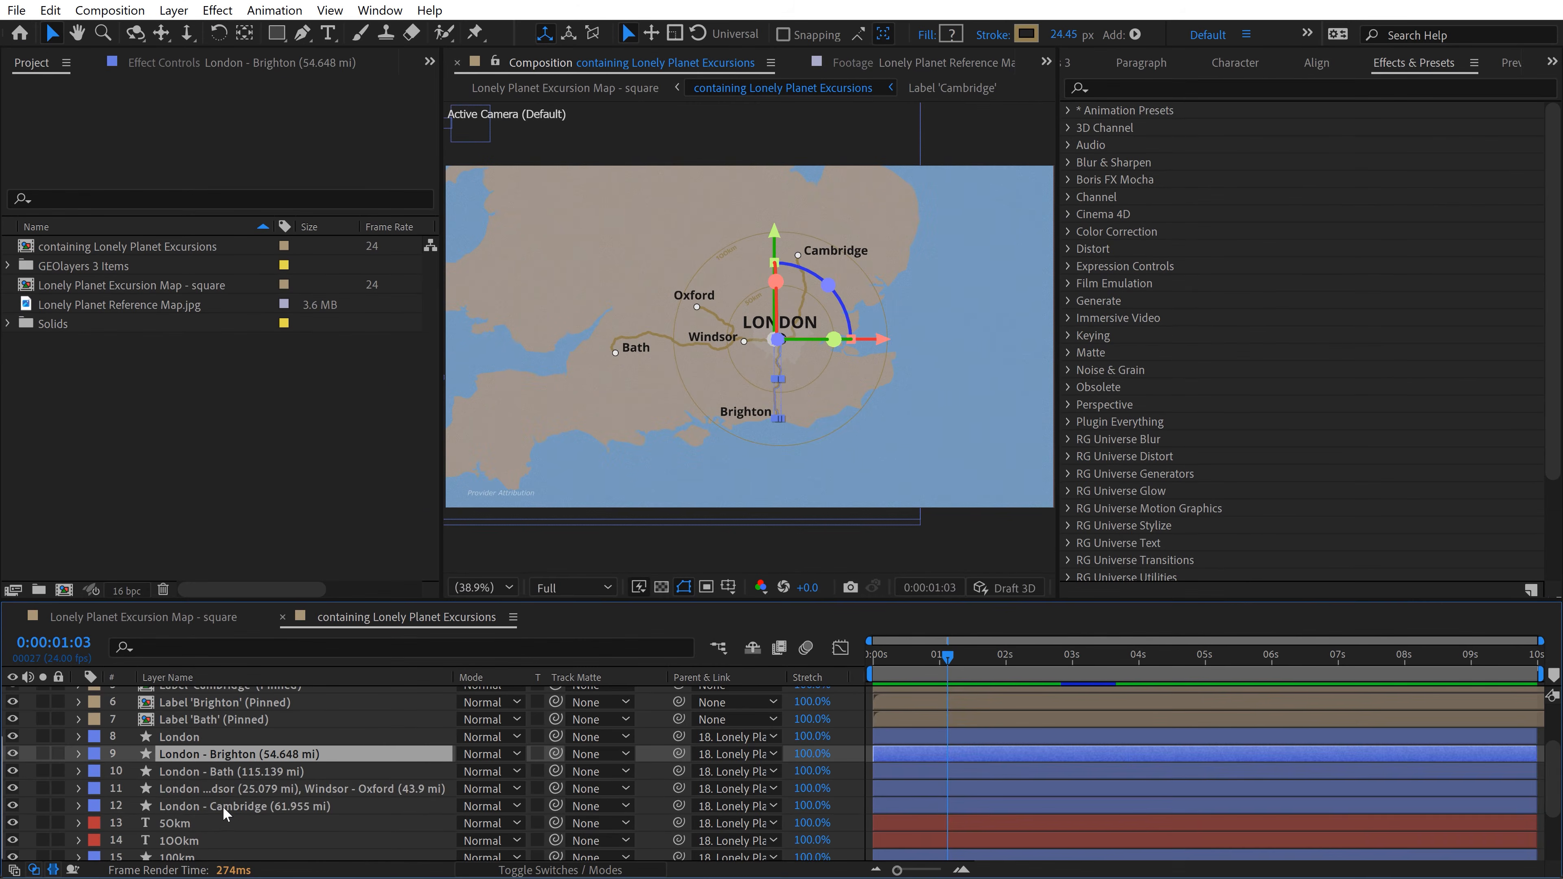
pyautogui.keyDown('shift'); pyautogui.click(165, 873); pyautogui.keyUp('shift')
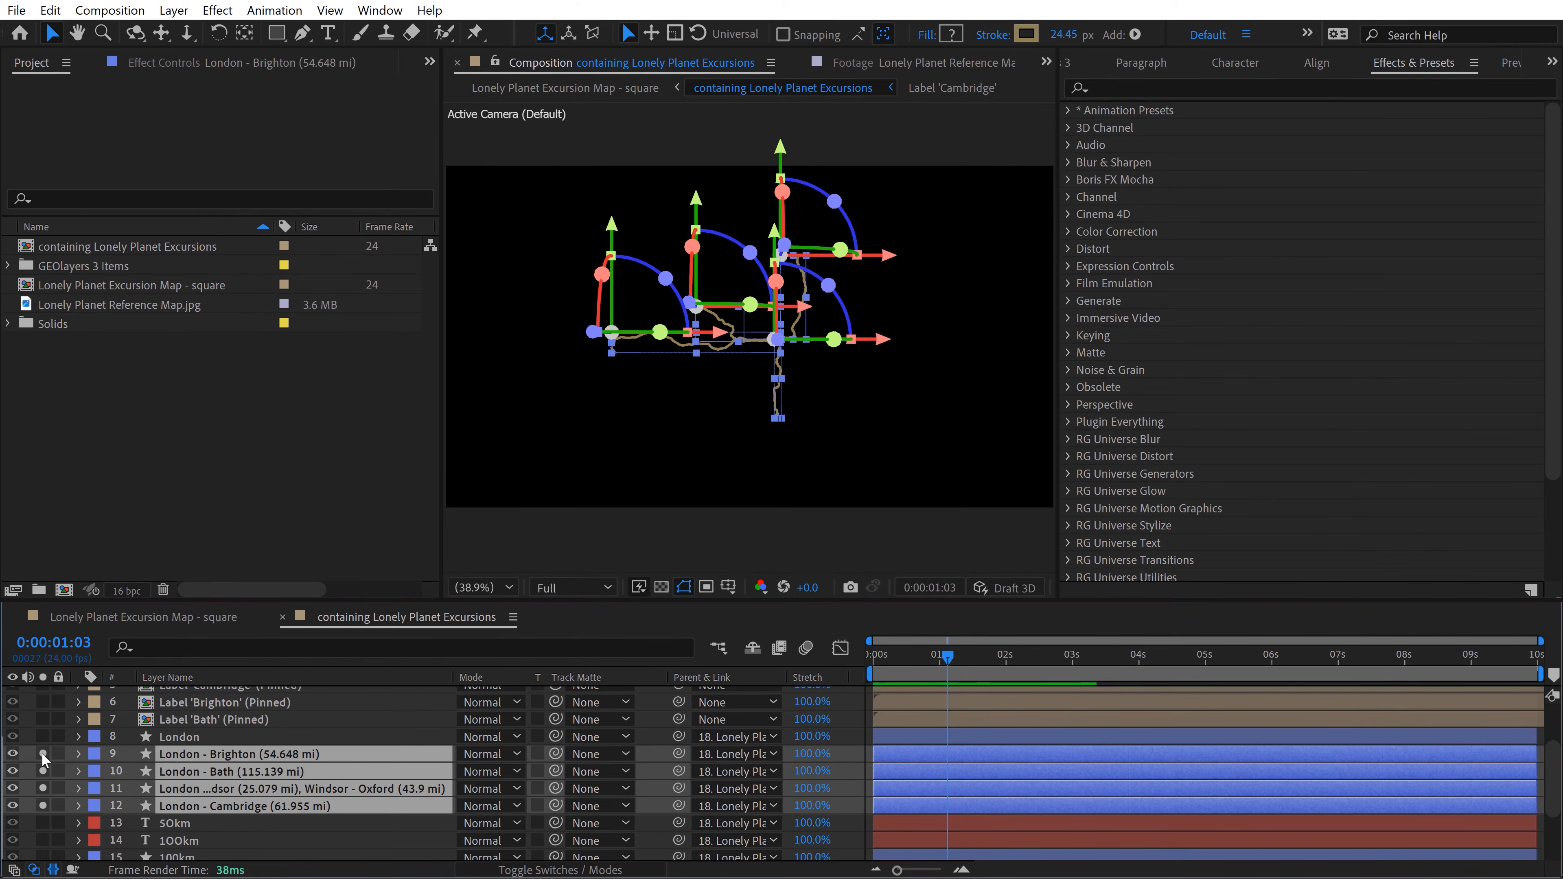
pyautogui.click(32, 727)
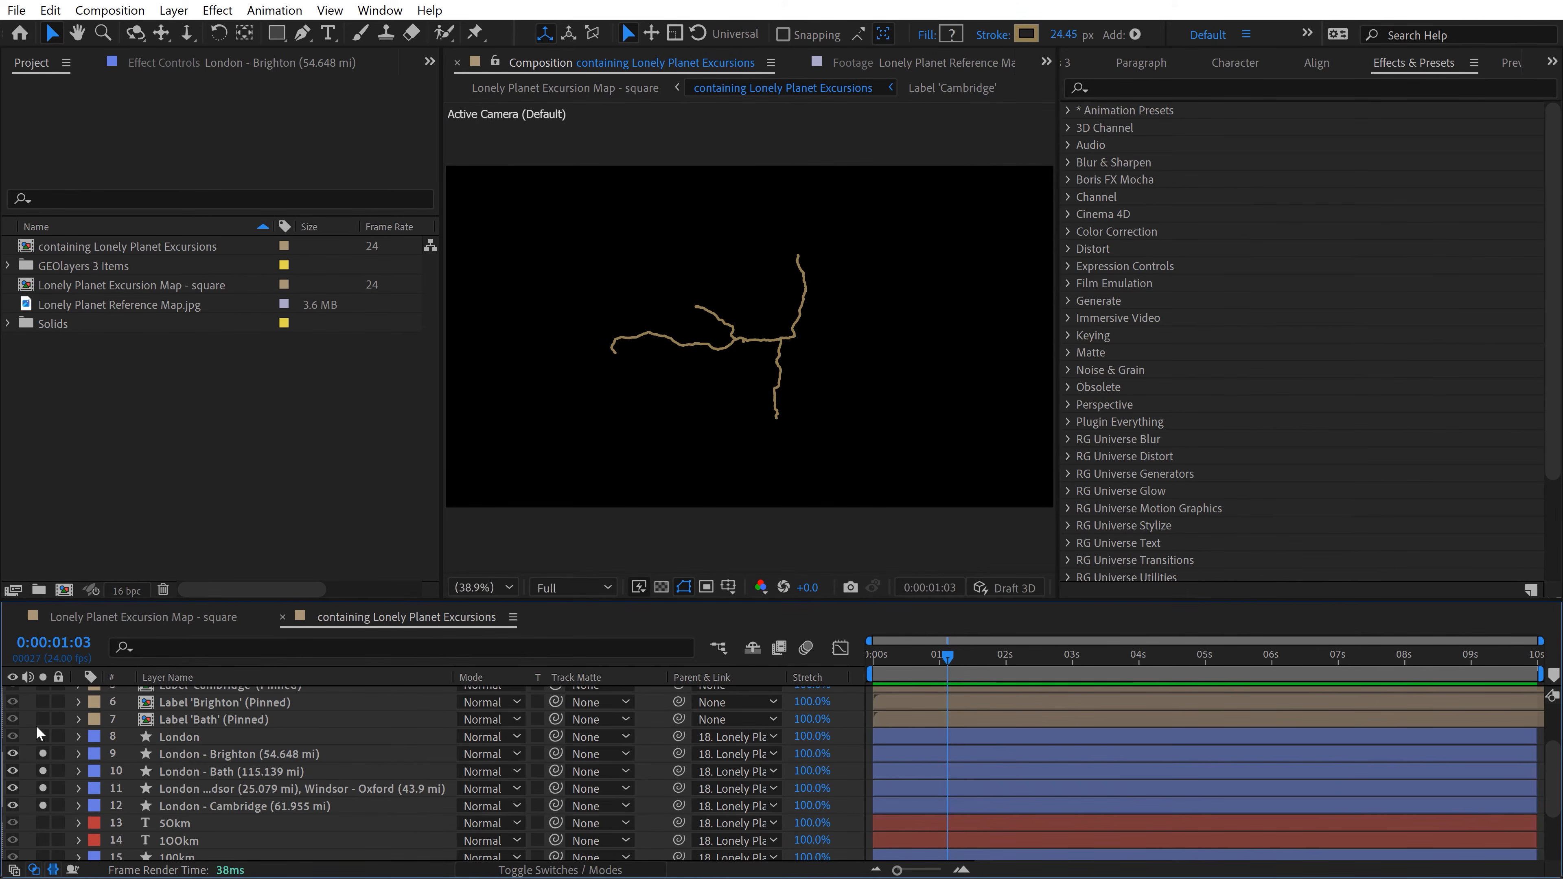
pyautogui.click(193, 754)
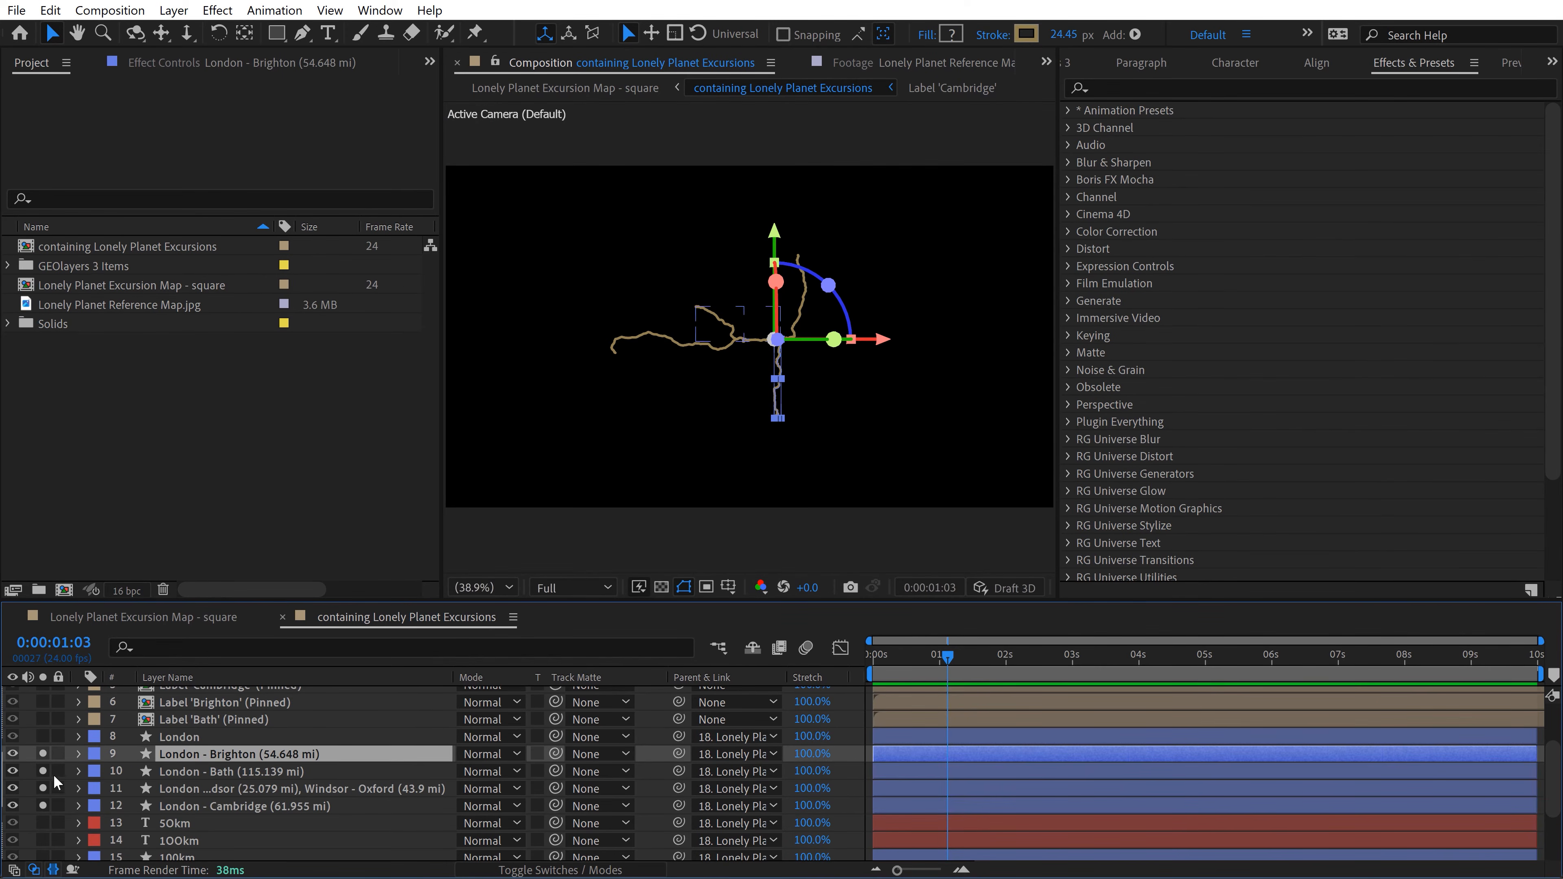
pyautogui.moveTo(42, 771); pyautogui.dragTo(42, 805)
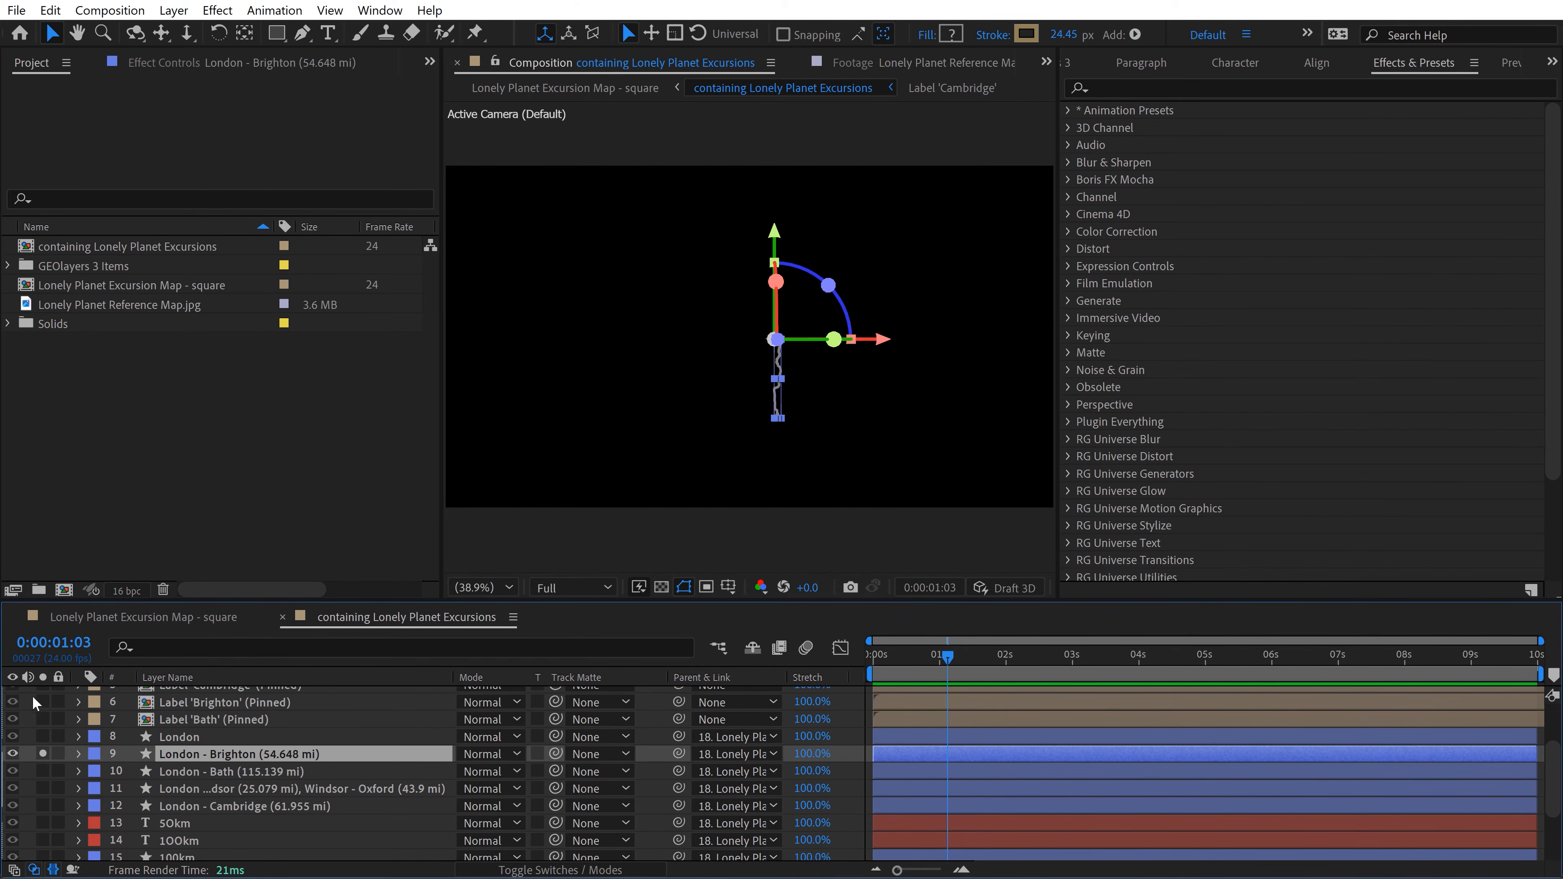
pyautogui.click(31, 718)
# Step: Add Trim Paths to the London - Brighton road layer and expand its properties
pyautogui.click(220, 755)
pyautogui.click(1134, 35)
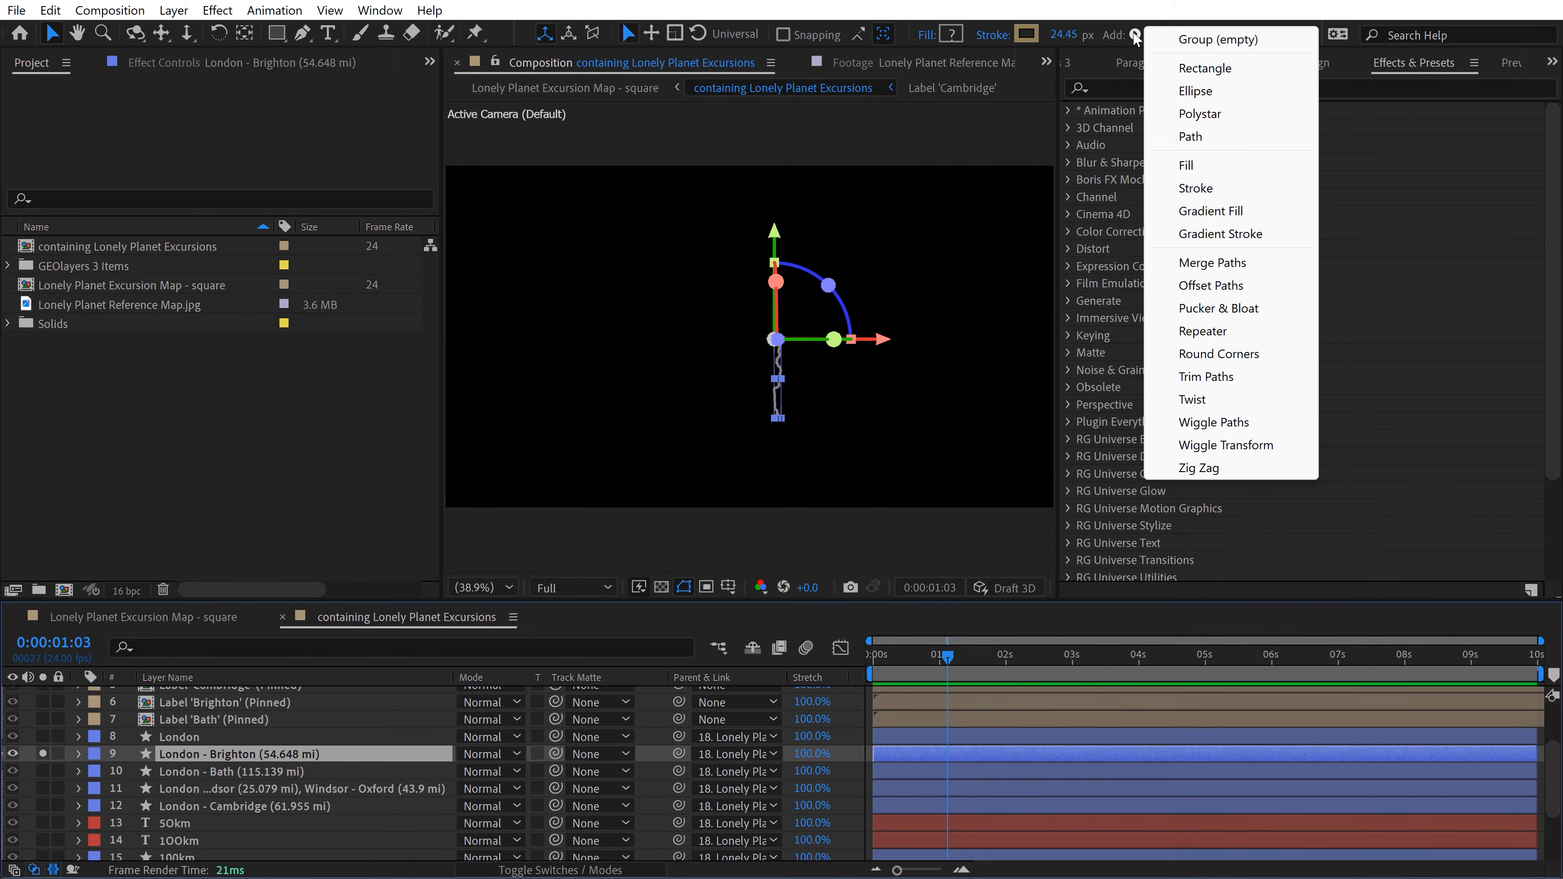
pyautogui.click(1207, 377)
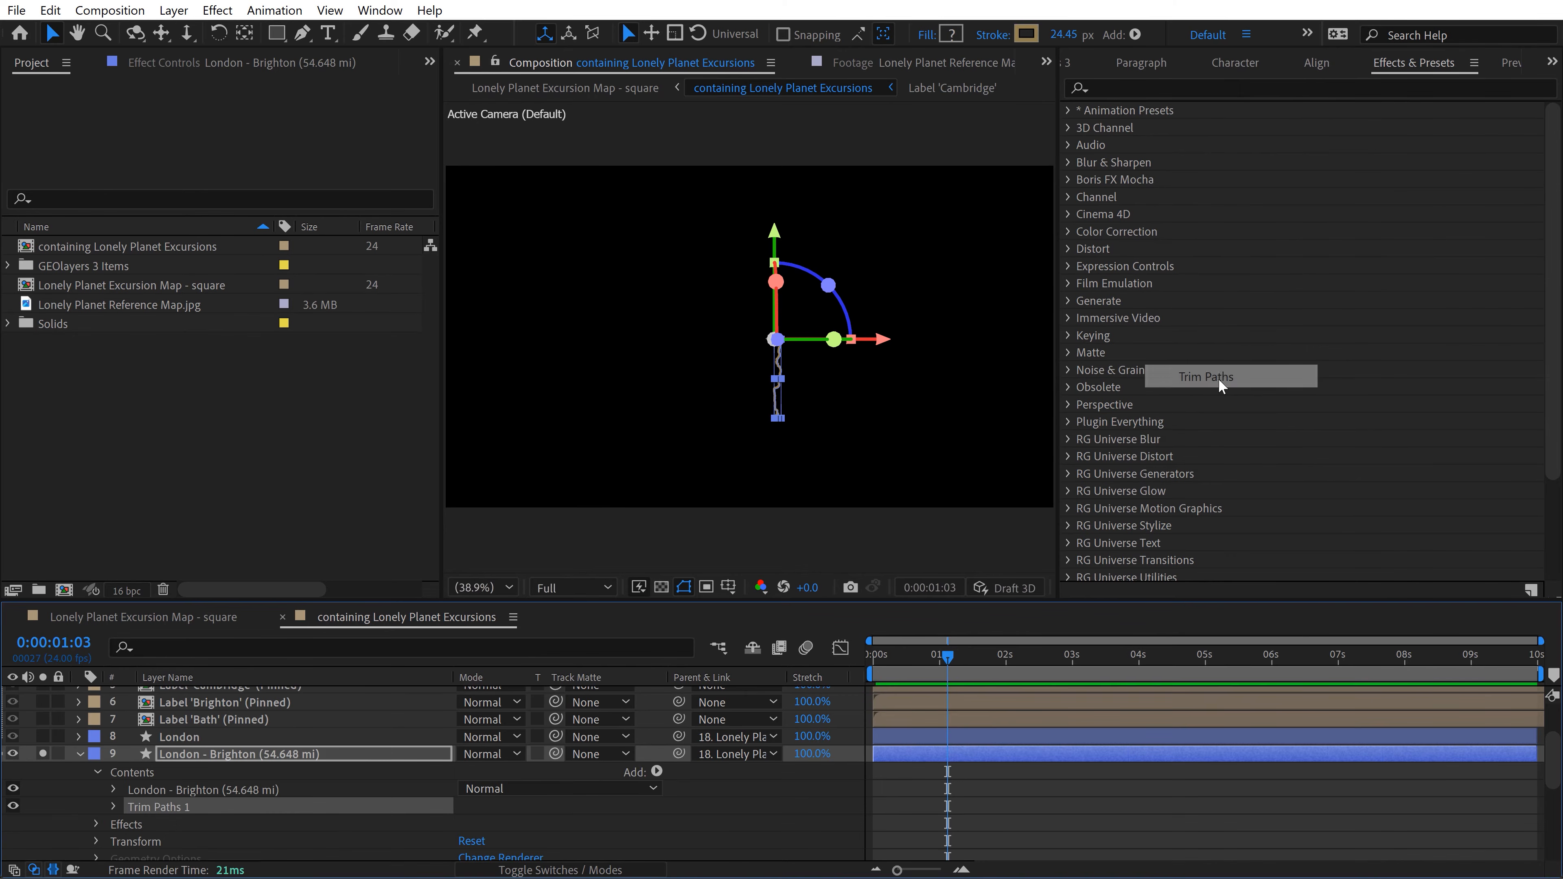
pyautogui.click(112, 806)
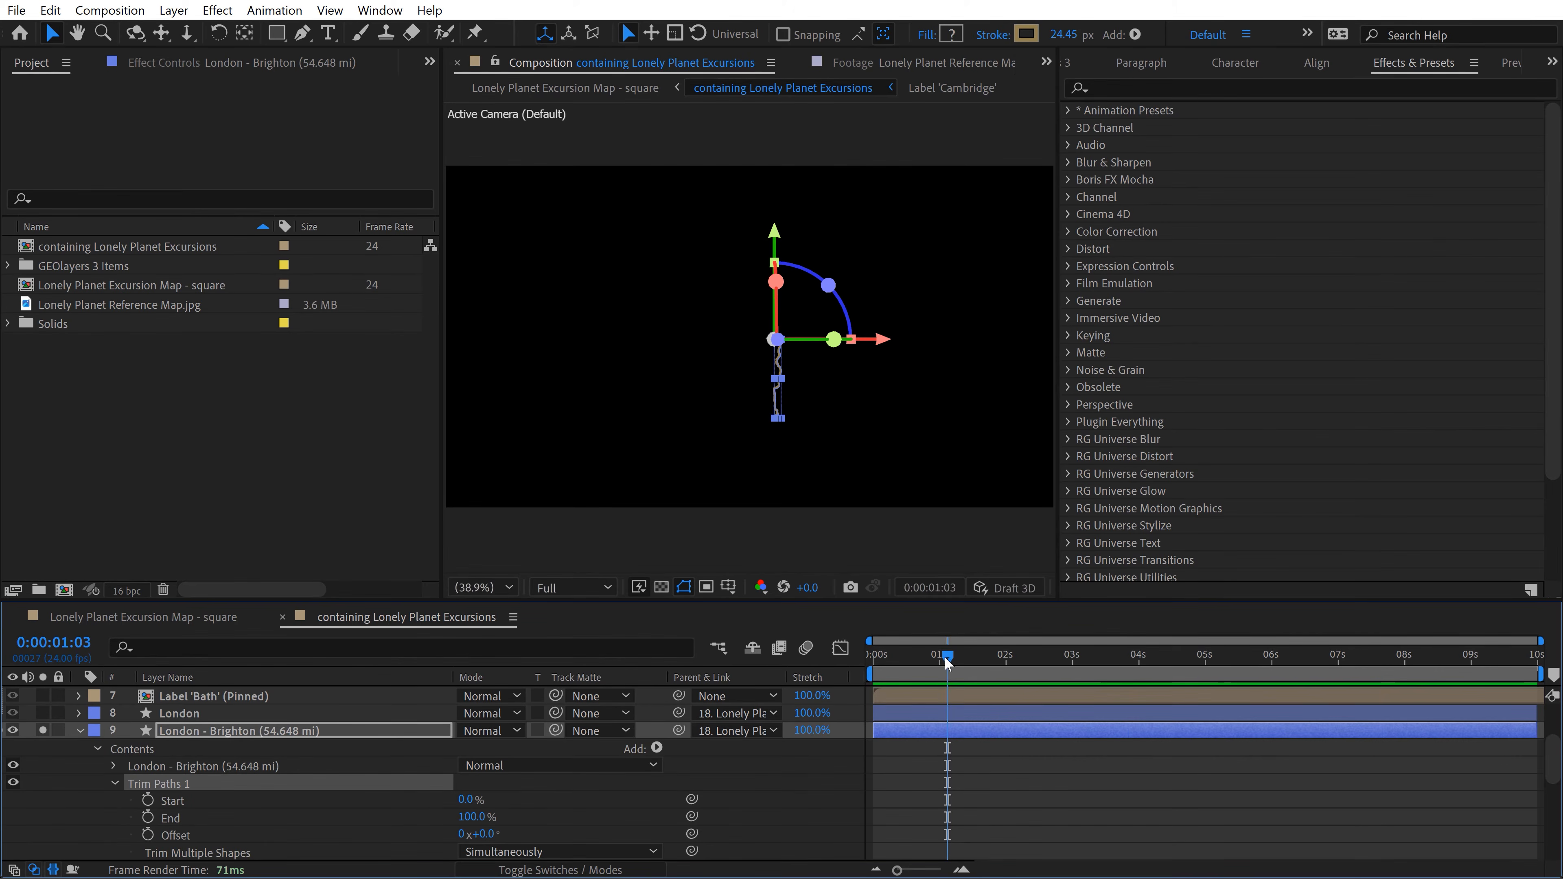
# Step: Keyframe the London - Brighton Trim Paths End from 0% at 0 seconds to 100% at 2 seconds and preview the animation
pyautogui.moveTo(944, 657); pyautogui.dragTo(1007, 662)
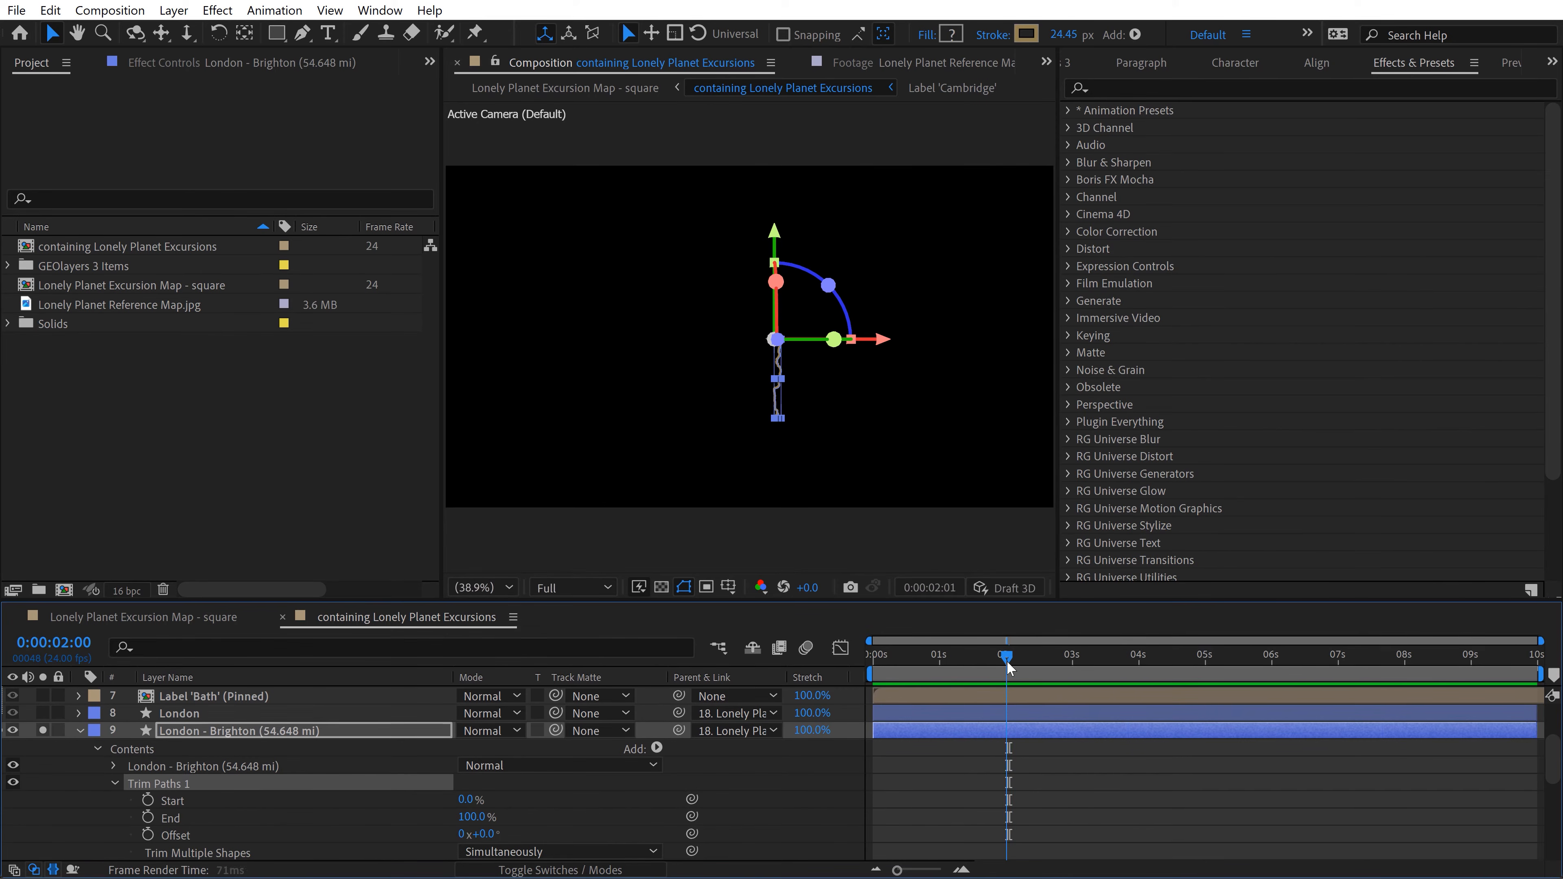
pyautogui.click(148, 817)
pyautogui.moveTo(980, 659); pyautogui.dragTo(864, 663)
pyautogui.click(474, 817)
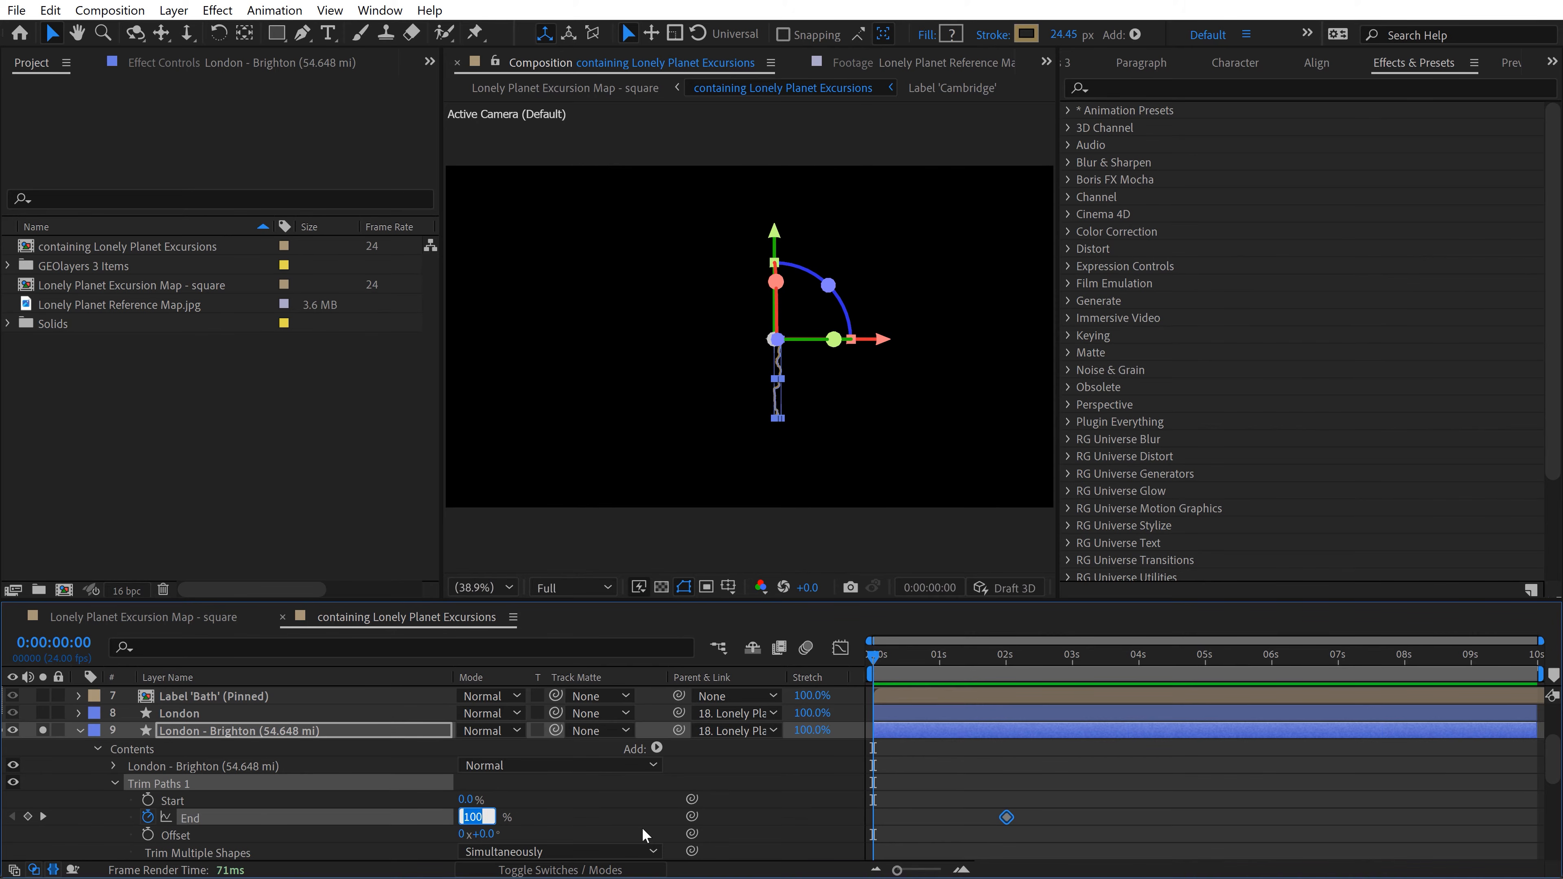
pyautogui.press('Return')
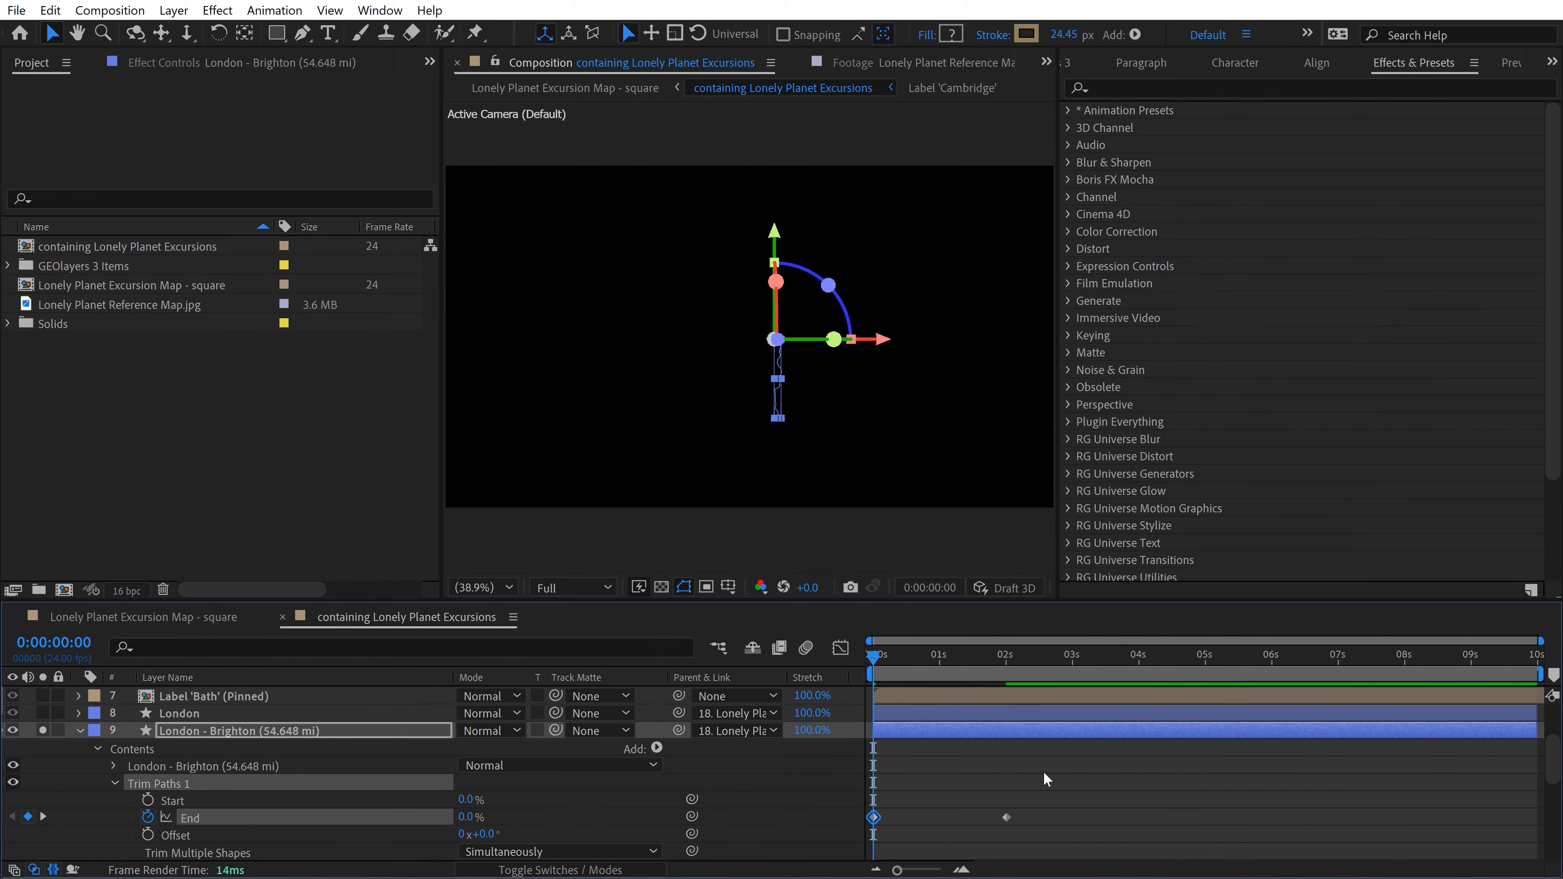
pyautogui.click(1054, 770)
pyautogui.press('space')
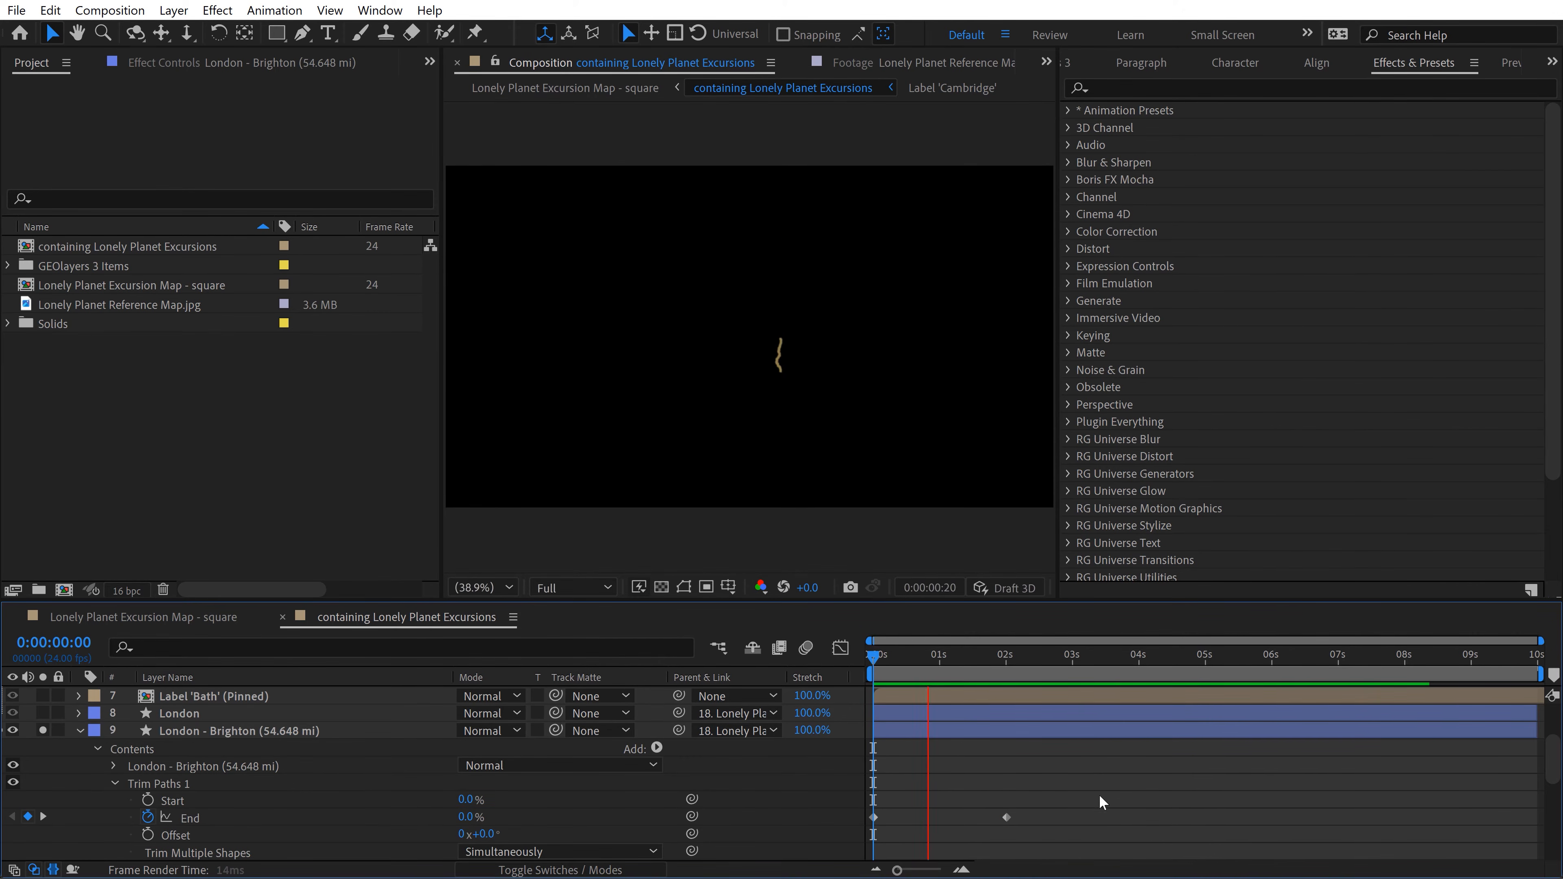
# Step: Apply Easy Ease to both Trim Paths End keyframes of the London - Brighton road and preview from the start
pyautogui.moveTo(1072, 795); pyautogui.dragTo(875, 828)
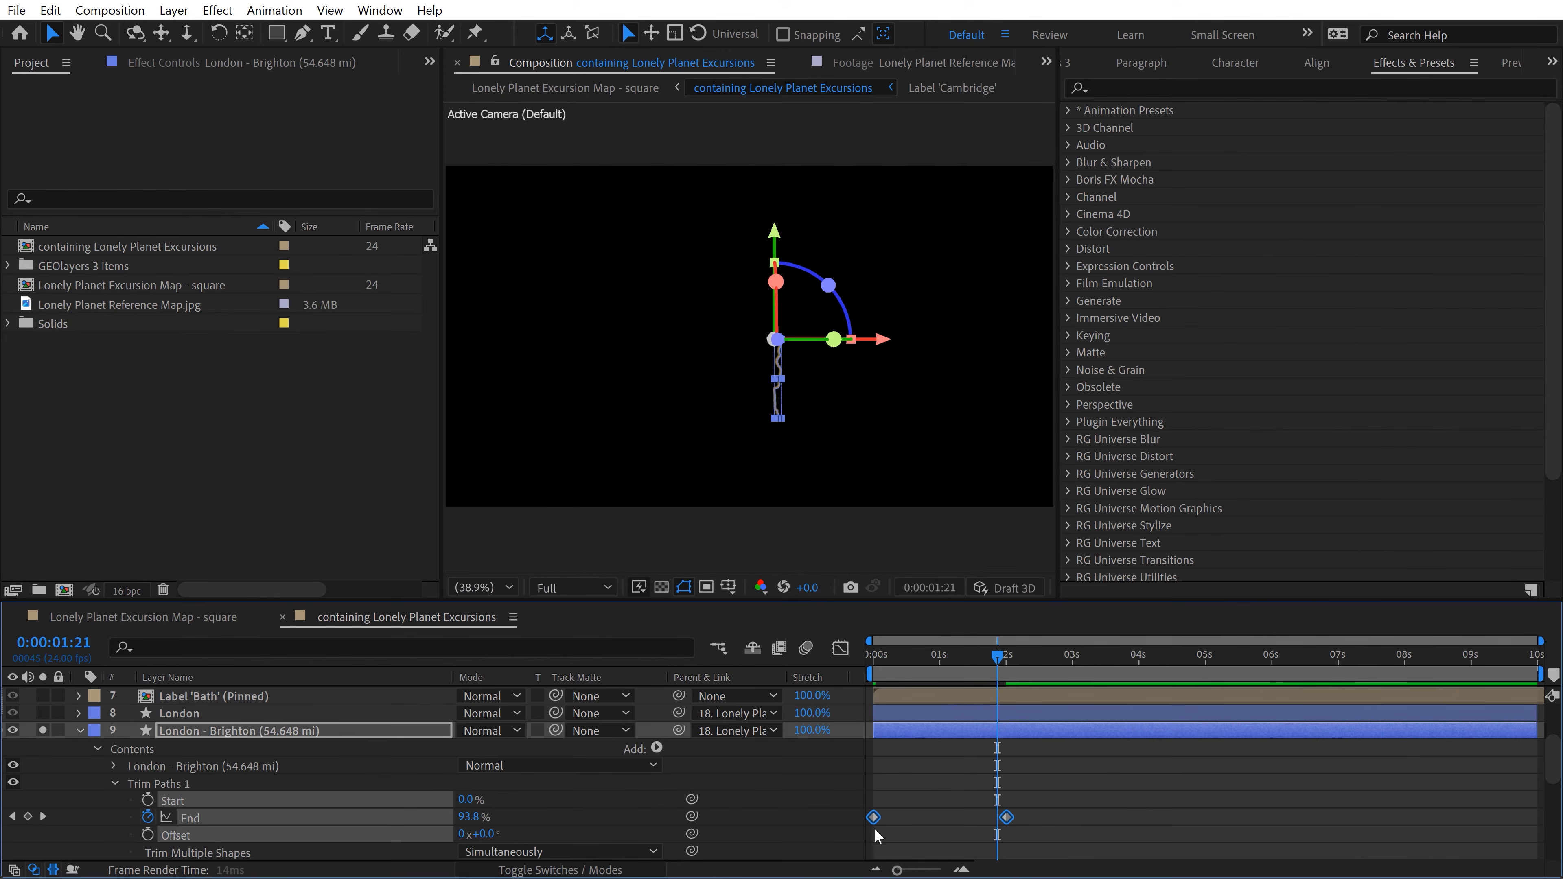
pyautogui.rightClick(877, 824)
pyautogui.moveTo(985, 809)
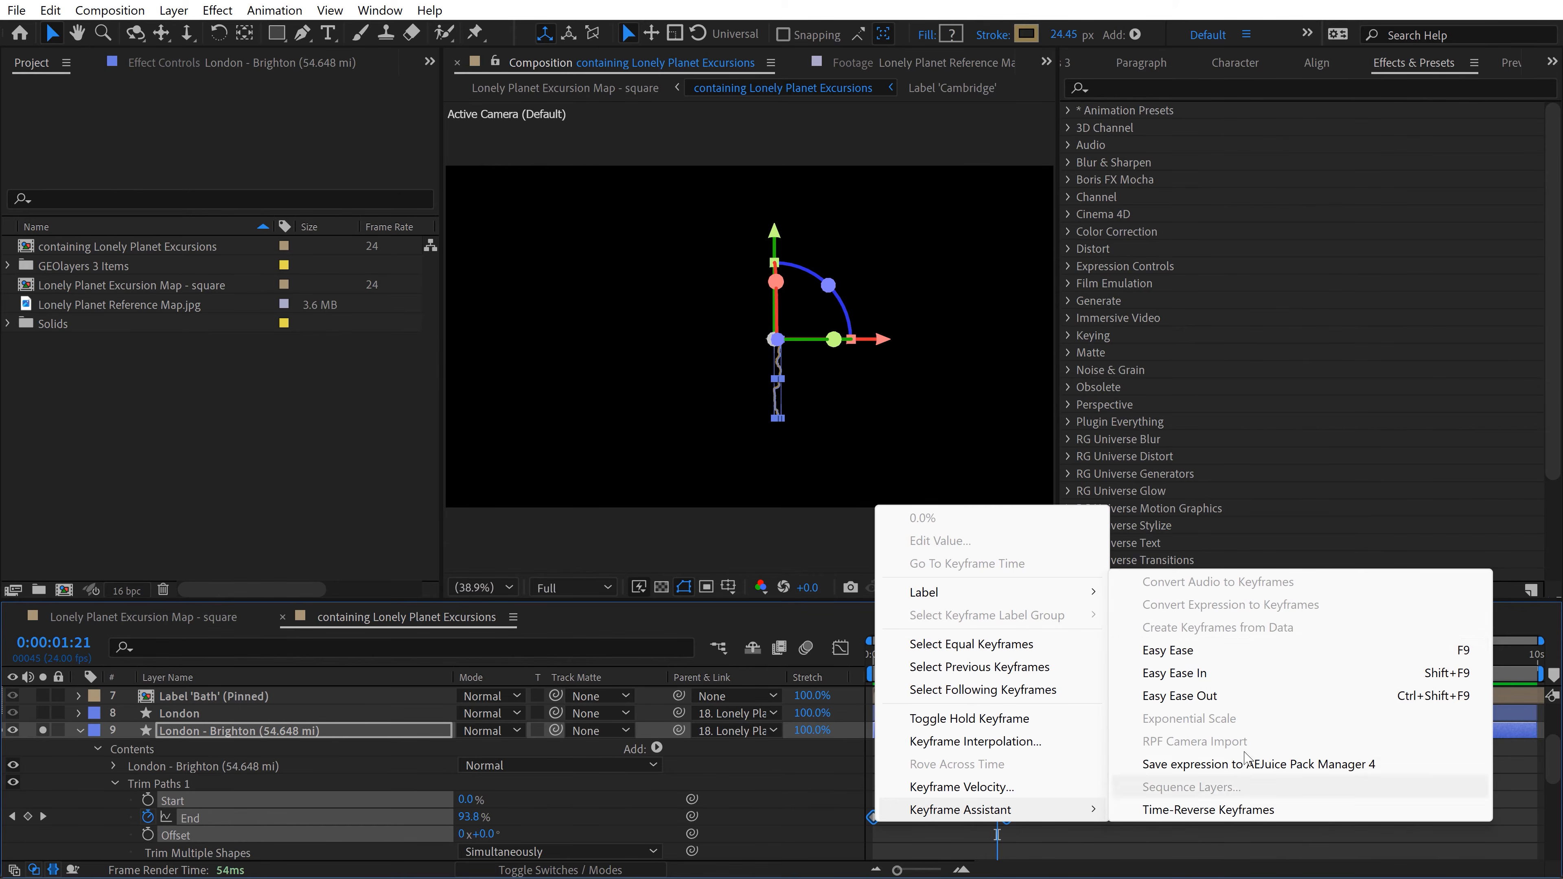
pyautogui.click(1218, 650)
pyautogui.click(971, 767)
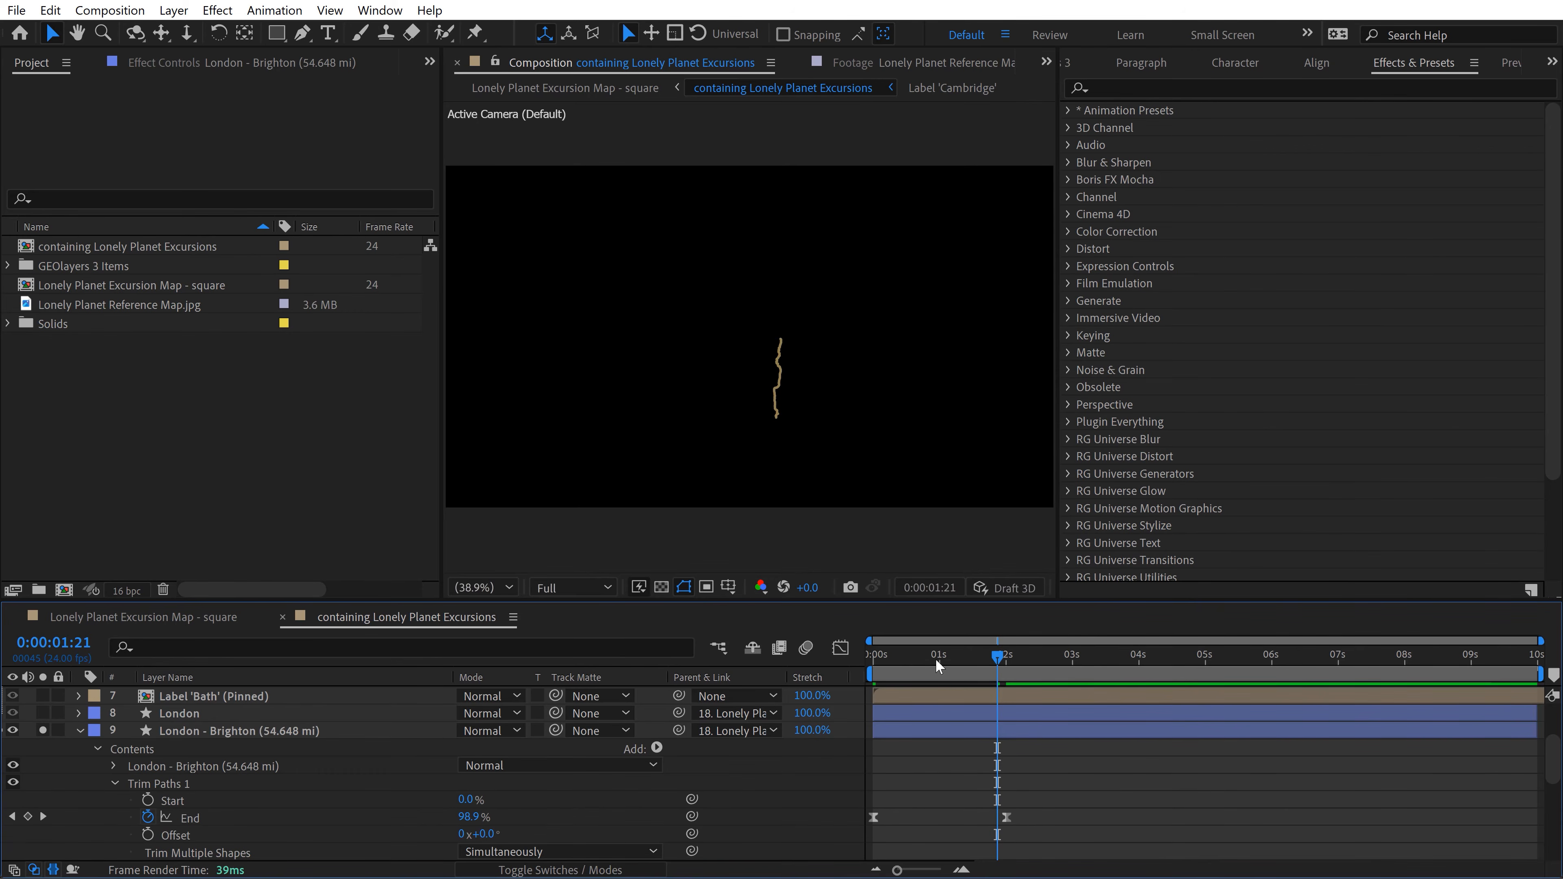
pyautogui.press('Home')
pyautogui.press('space')
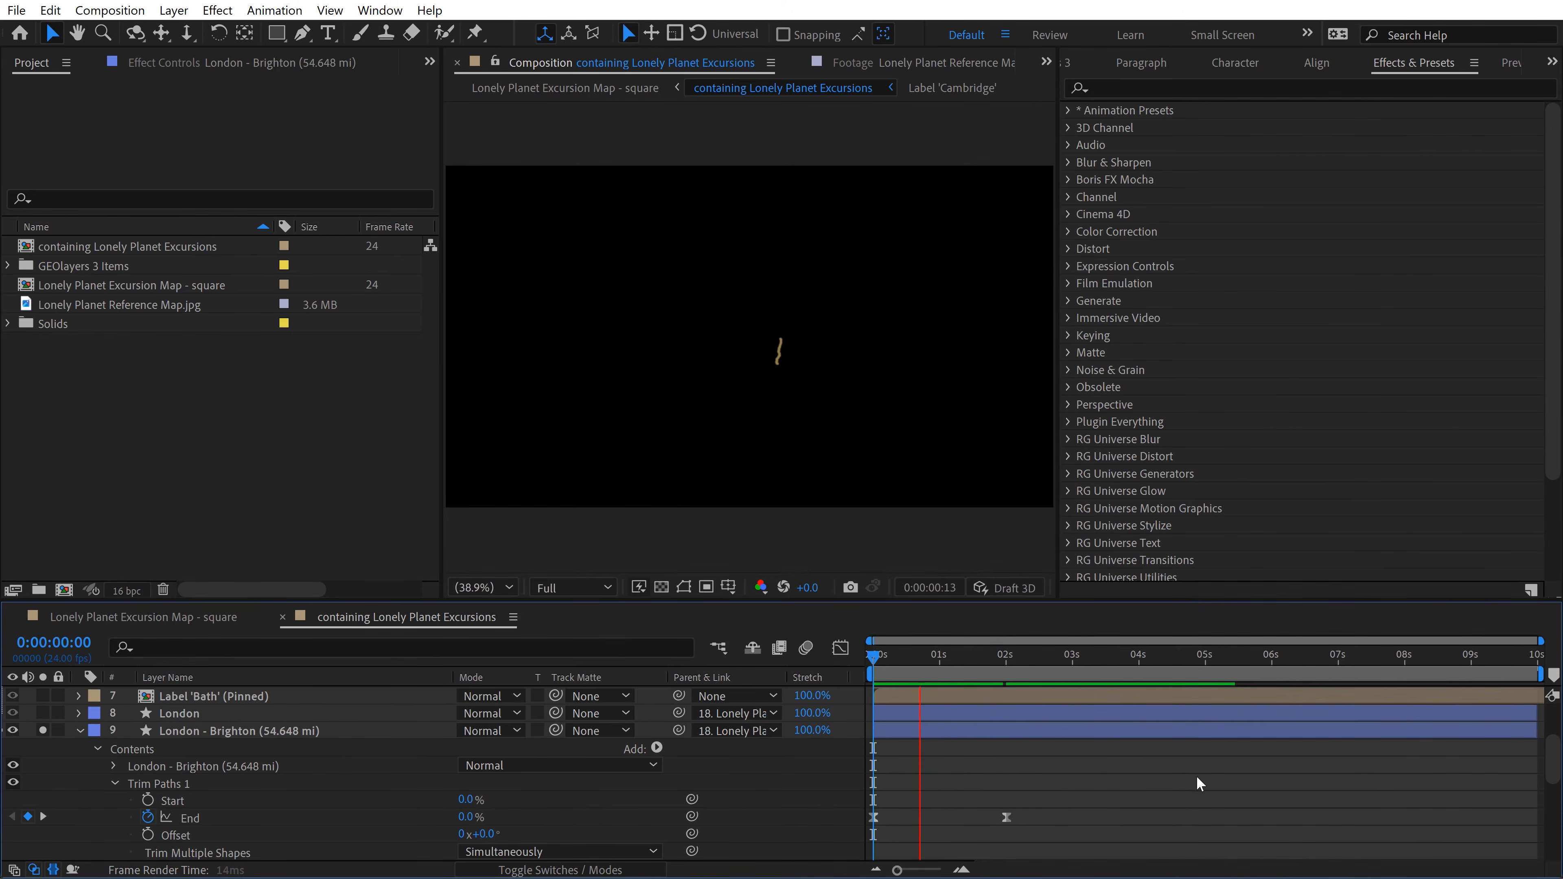
# Step: Copy Trim Paths 1 from the London - Brighton layer and paste it onto the Bath, Windsor - Oxford and Cambridge road layers
pyautogui.click(127, 783)
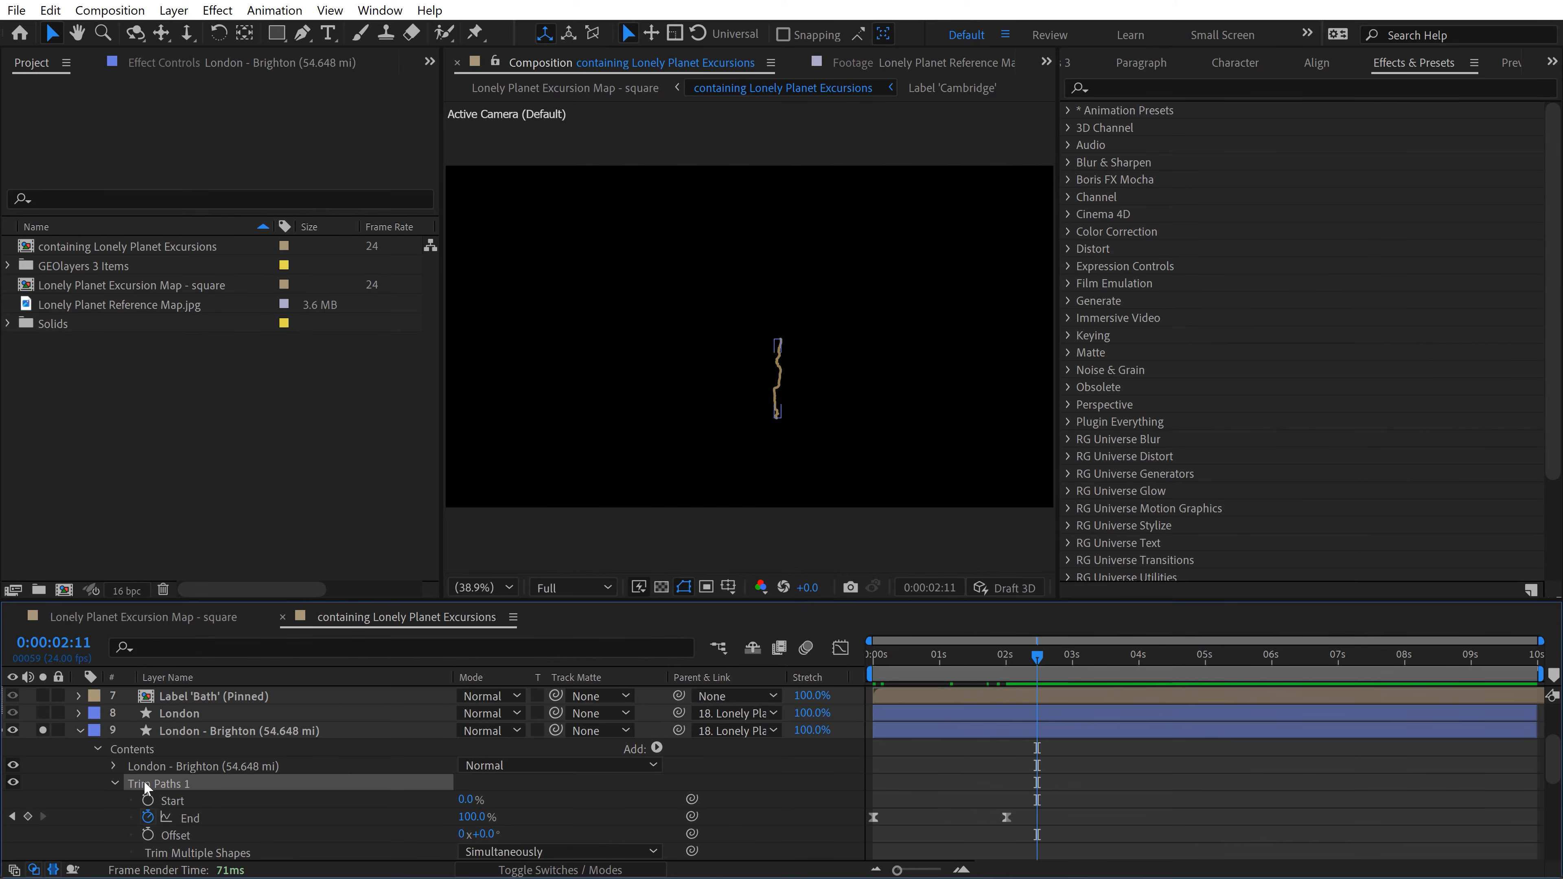
pyautogui.click(79, 731)
pyautogui.click(178, 749)
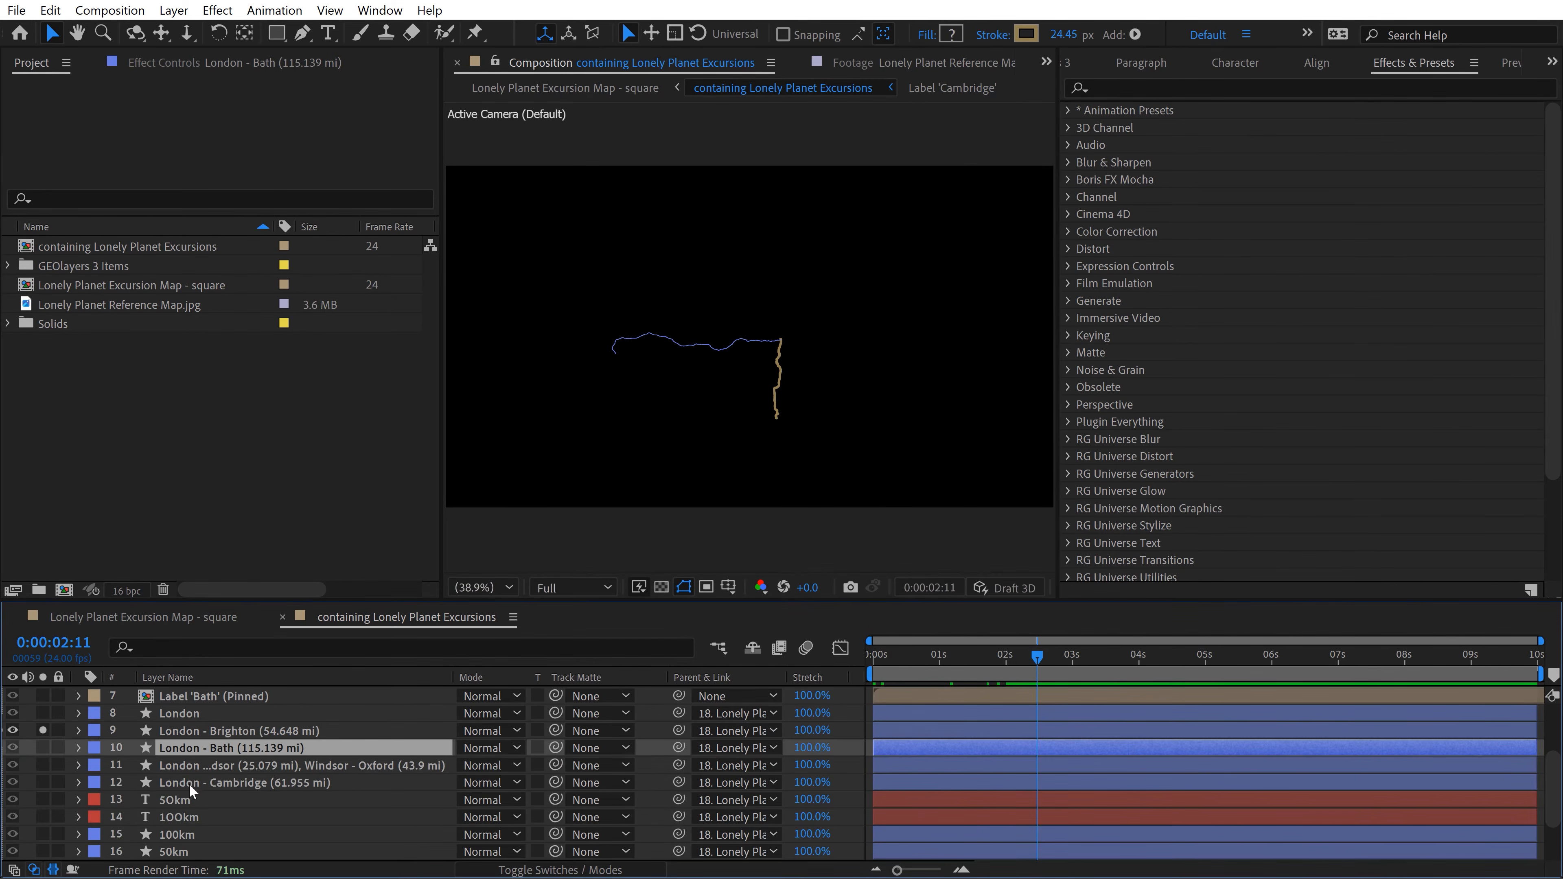
pyautogui.keyDown('shift'); pyautogui.click(190, 784); pyautogui.keyUp('shift')
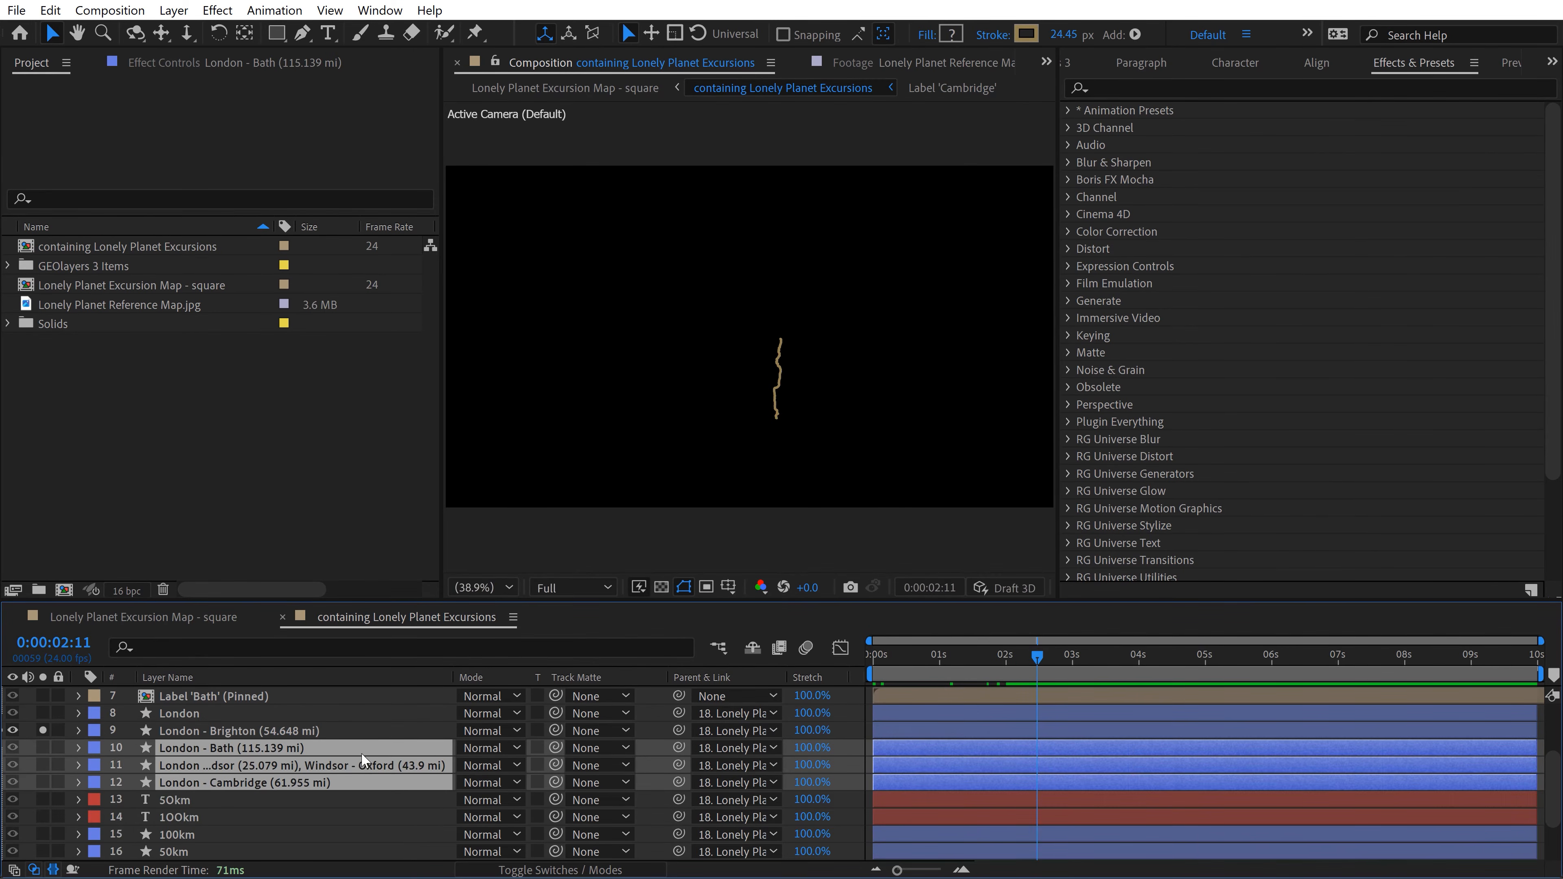
# Step: Solo the three other road layers, reveal their keyframes and shift the Trim Paths End keyframes to start at 0 seconds
pyautogui.click(41, 747)
pyautogui.moveTo(953, 660); pyautogui.dragTo(817, 674)
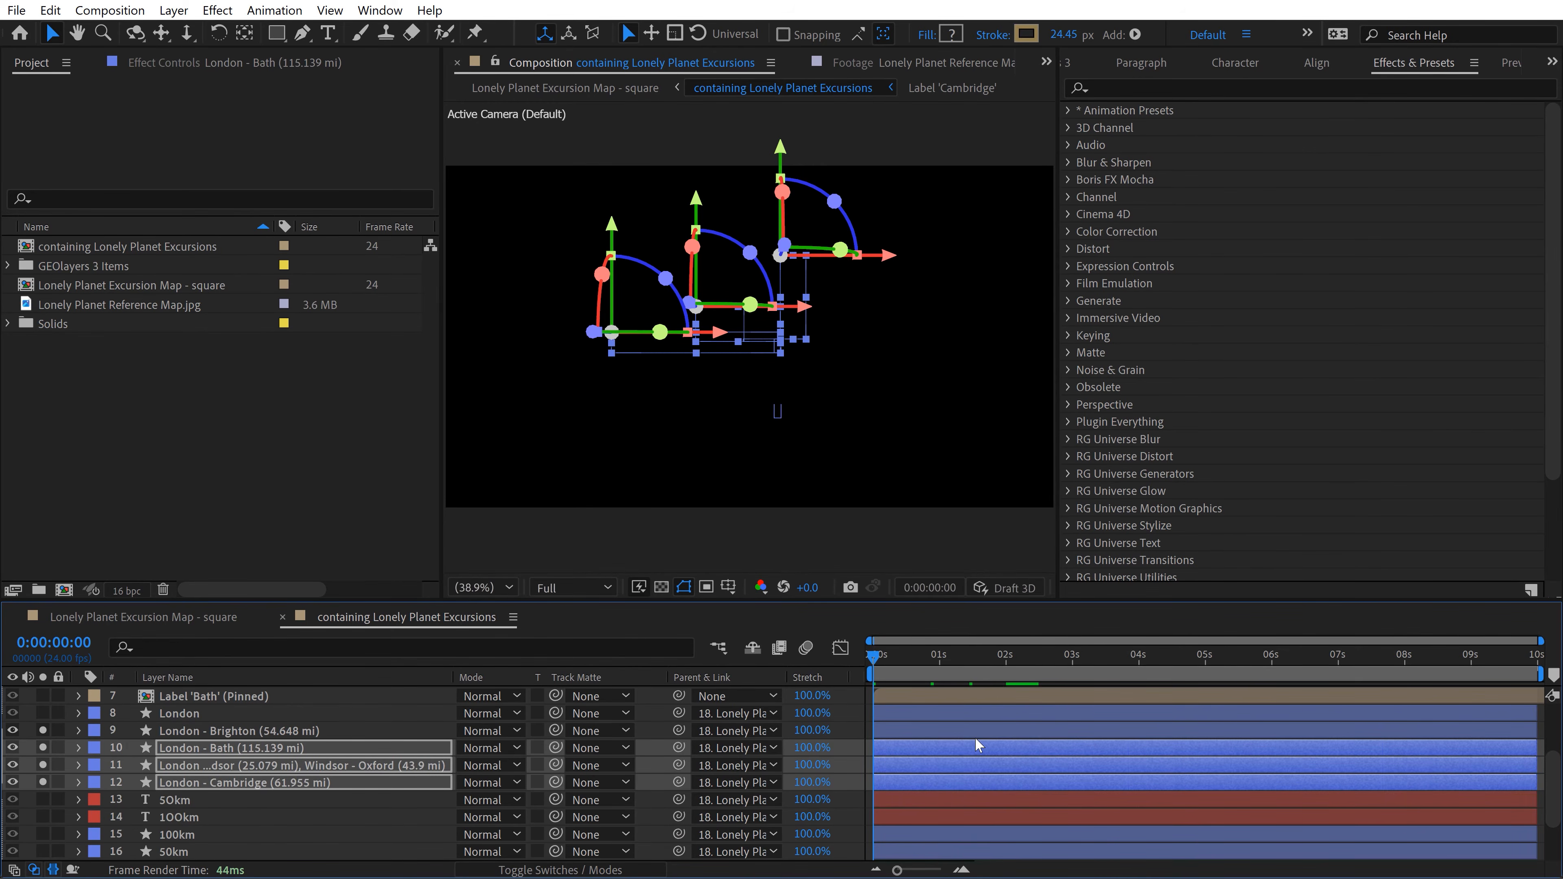
pyautogui.press('u')
pyautogui.scroll(-1, 1047, 751)
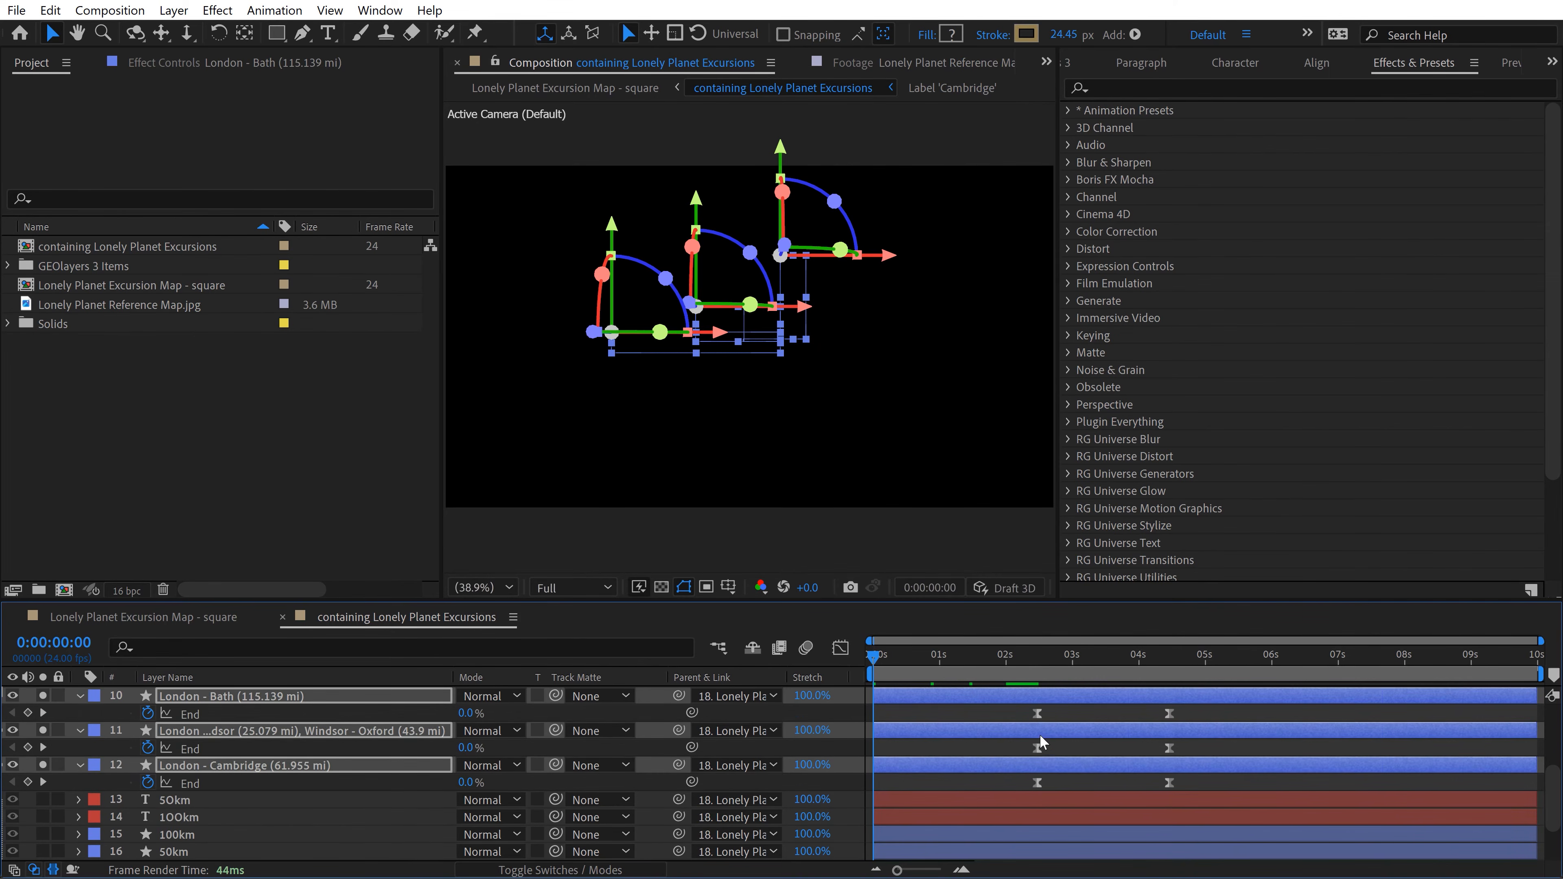
pyautogui.moveTo(1014, 707); pyautogui.dragTo(1183, 810)
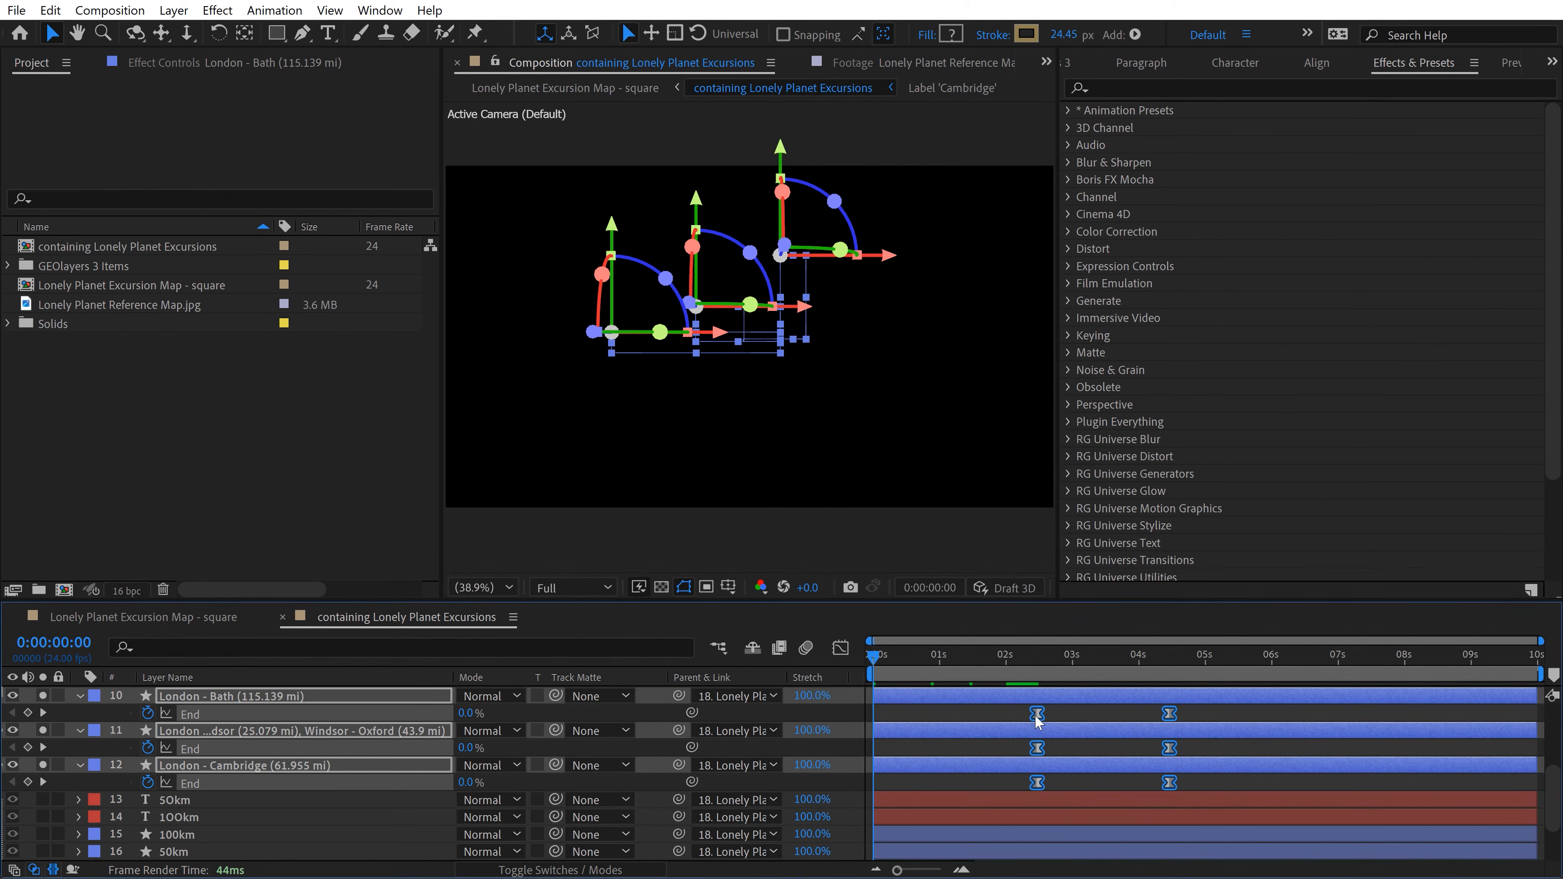
pyautogui.moveTo(1028, 712); pyautogui.dragTo(877, 718)
# Step: Reveal the London - Brighton keyframes too, enlarge the timeline area and preview all four roads drawing on
pyautogui.scroll(3, 948, 747)
pyautogui.click(947, 729)
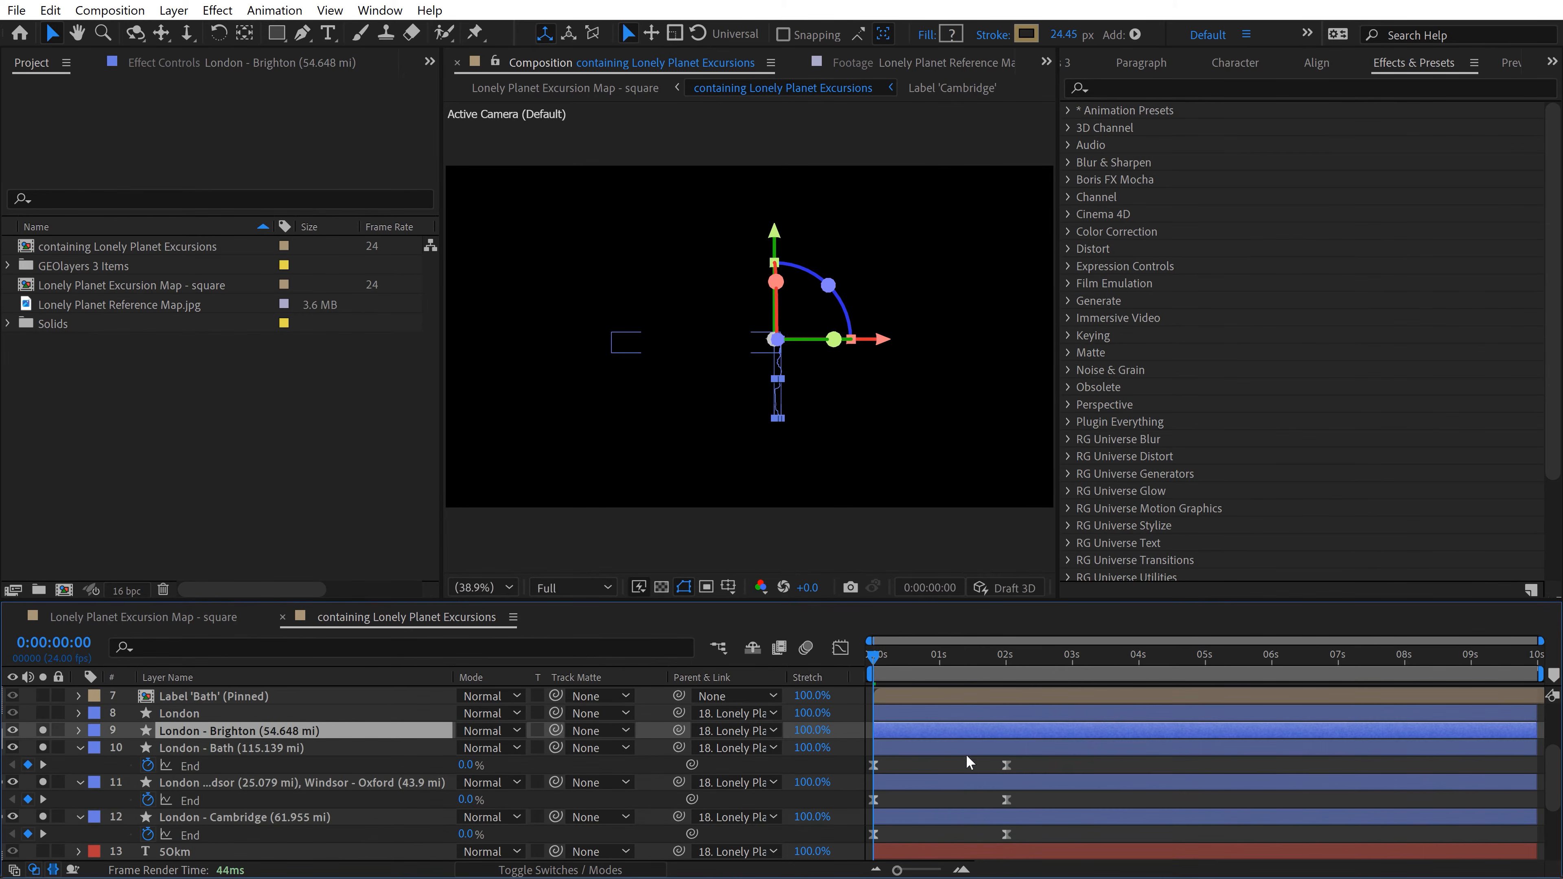
pyautogui.scroll(-3, 1006, 733)
pyautogui.scroll(3, 1005, 714)
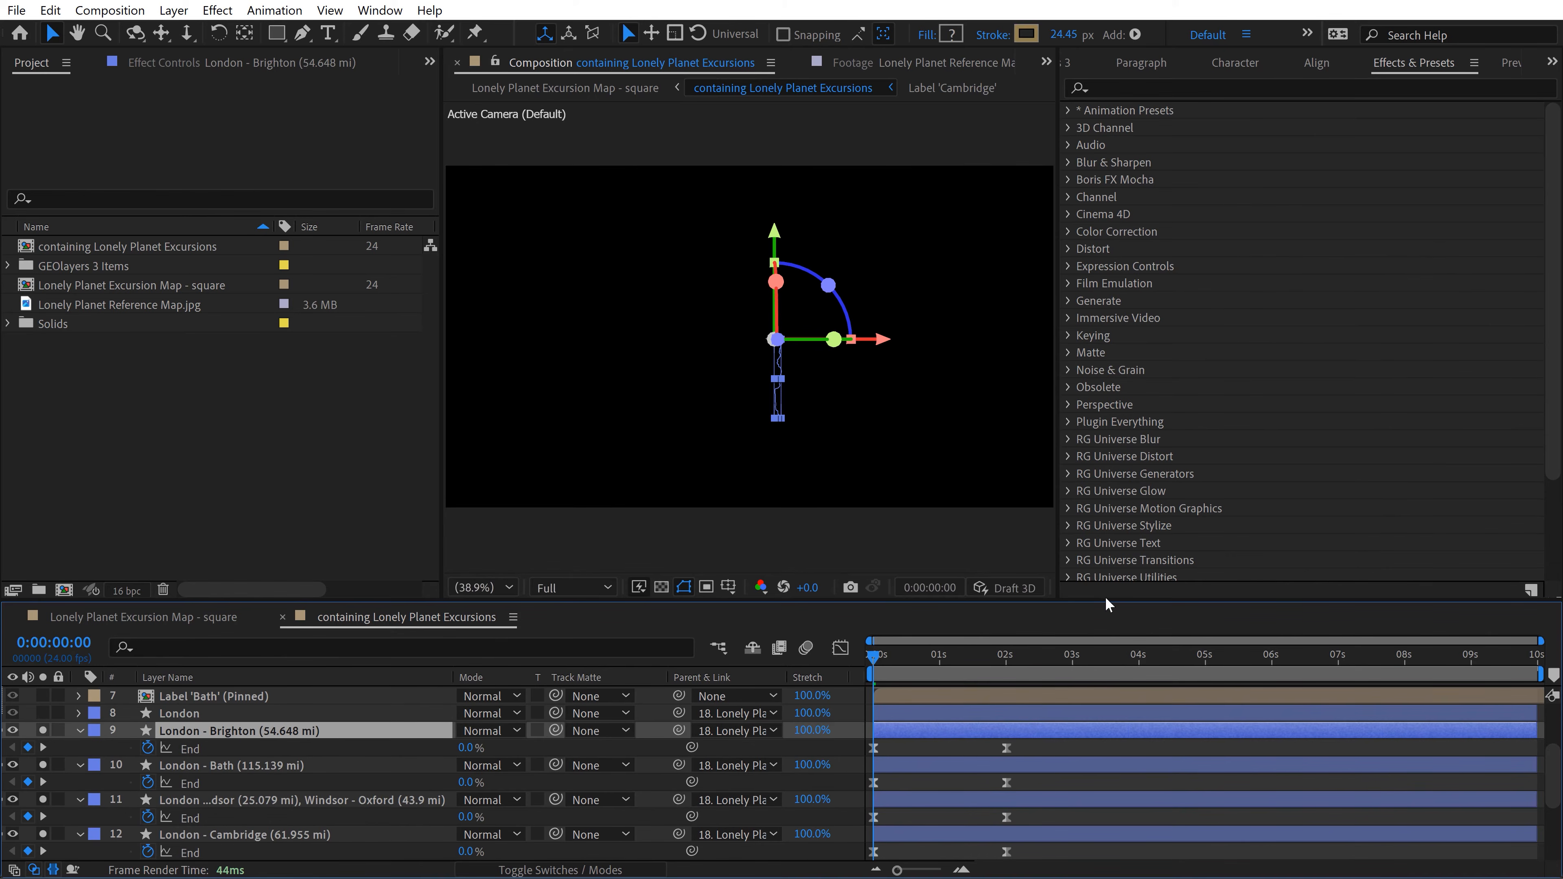
pyautogui.moveTo(1105, 596); pyautogui.dragTo(1105, 547)
pyautogui.press('space')
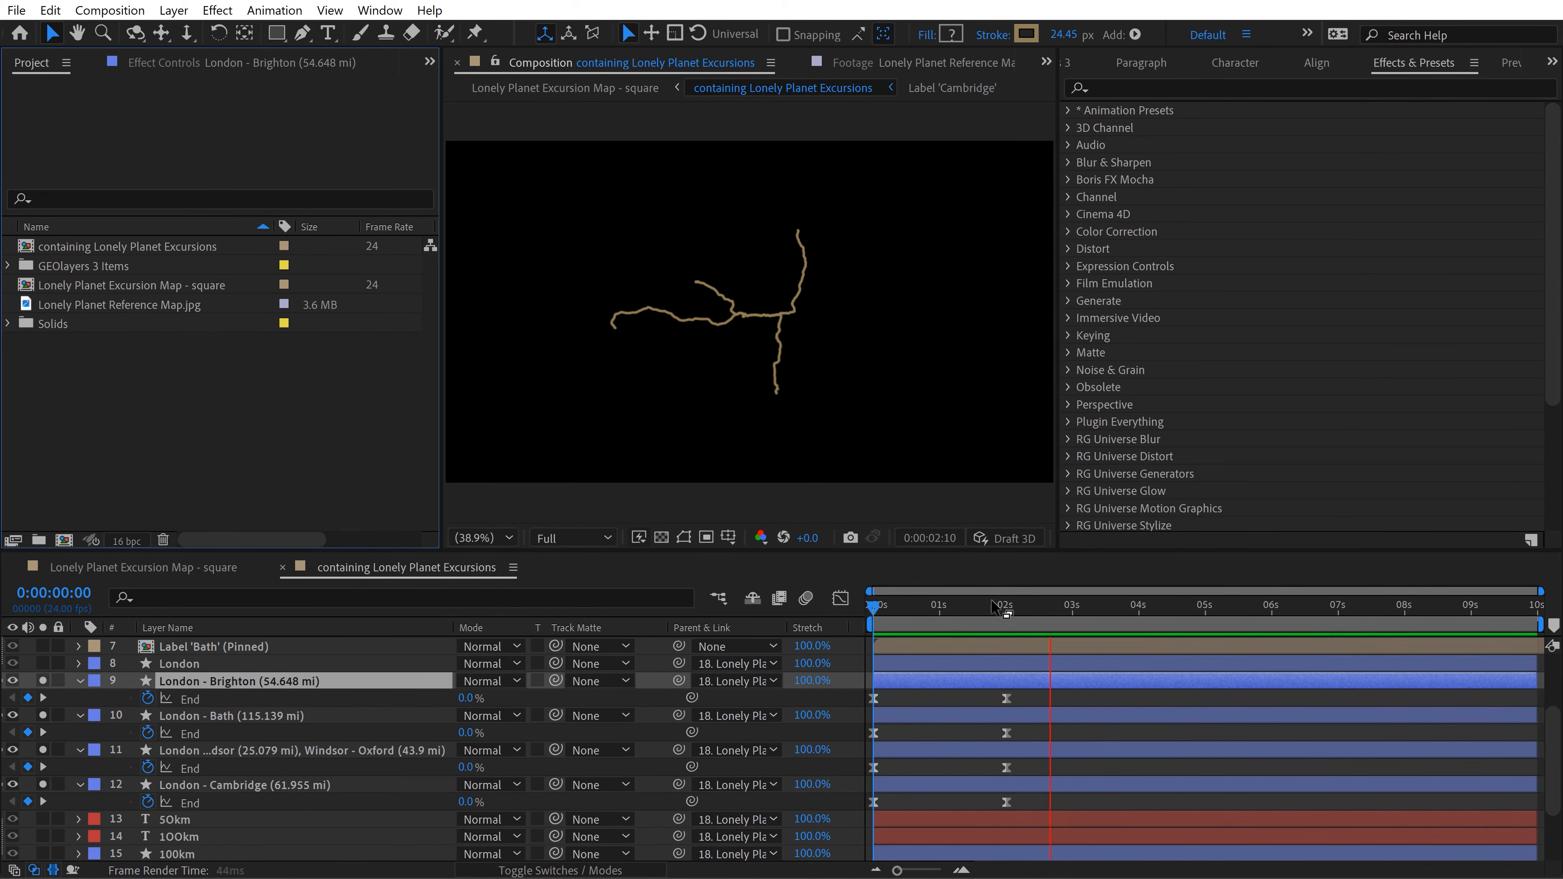
# Step: Delay the Windsor - Oxford road's first End keyframe to about 0.8 seconds and scrub through the animation
pyautogui.moveTo(1000, 606); pyautogui.dragTo(894, 616)
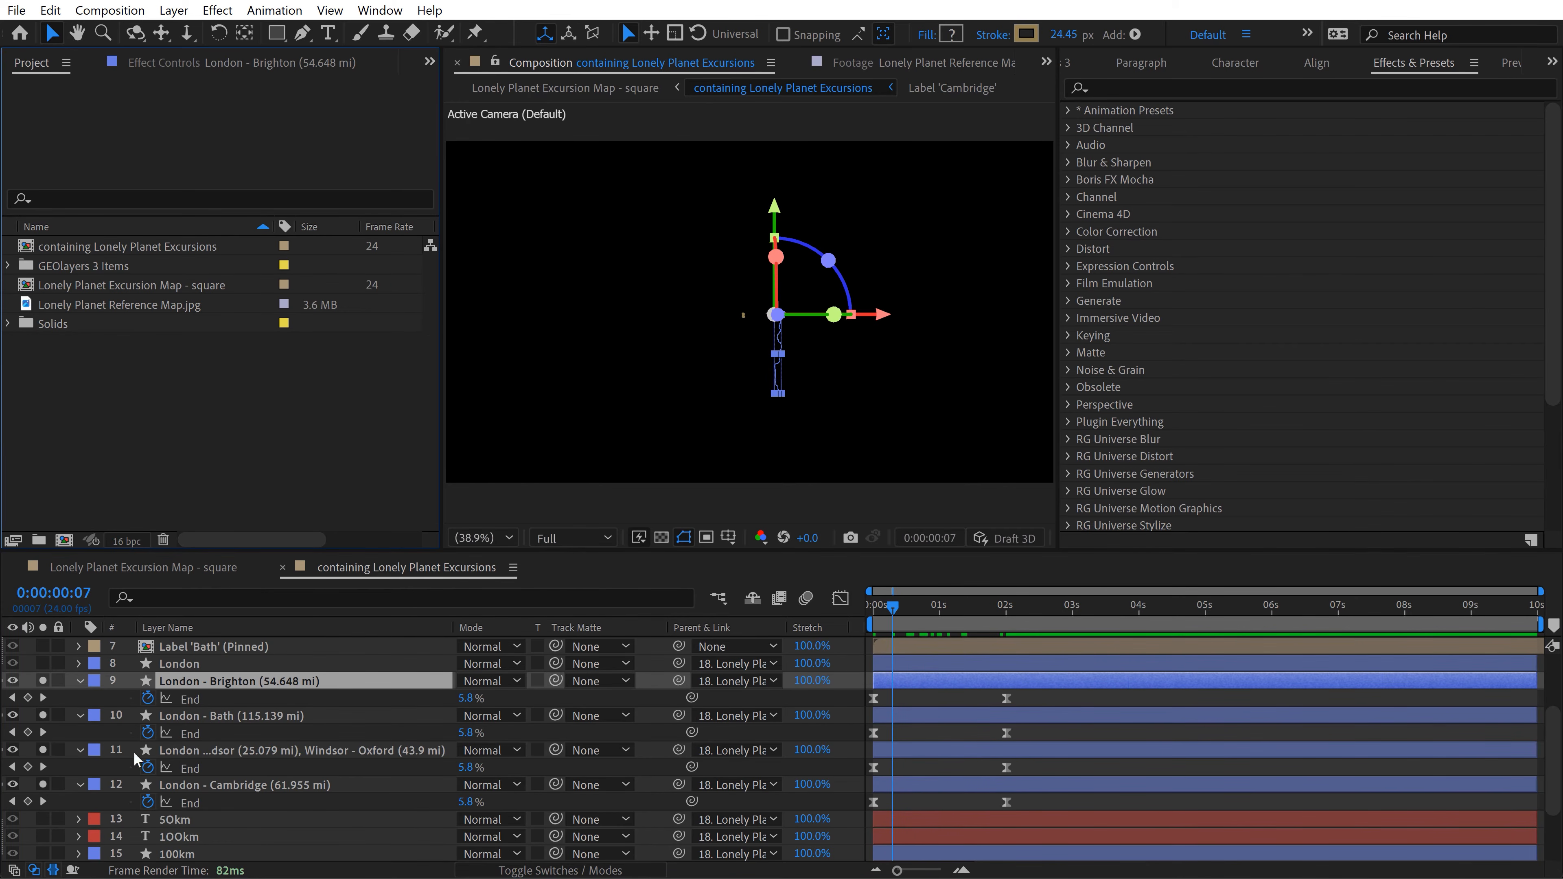
pyautogui.click(856, 290)
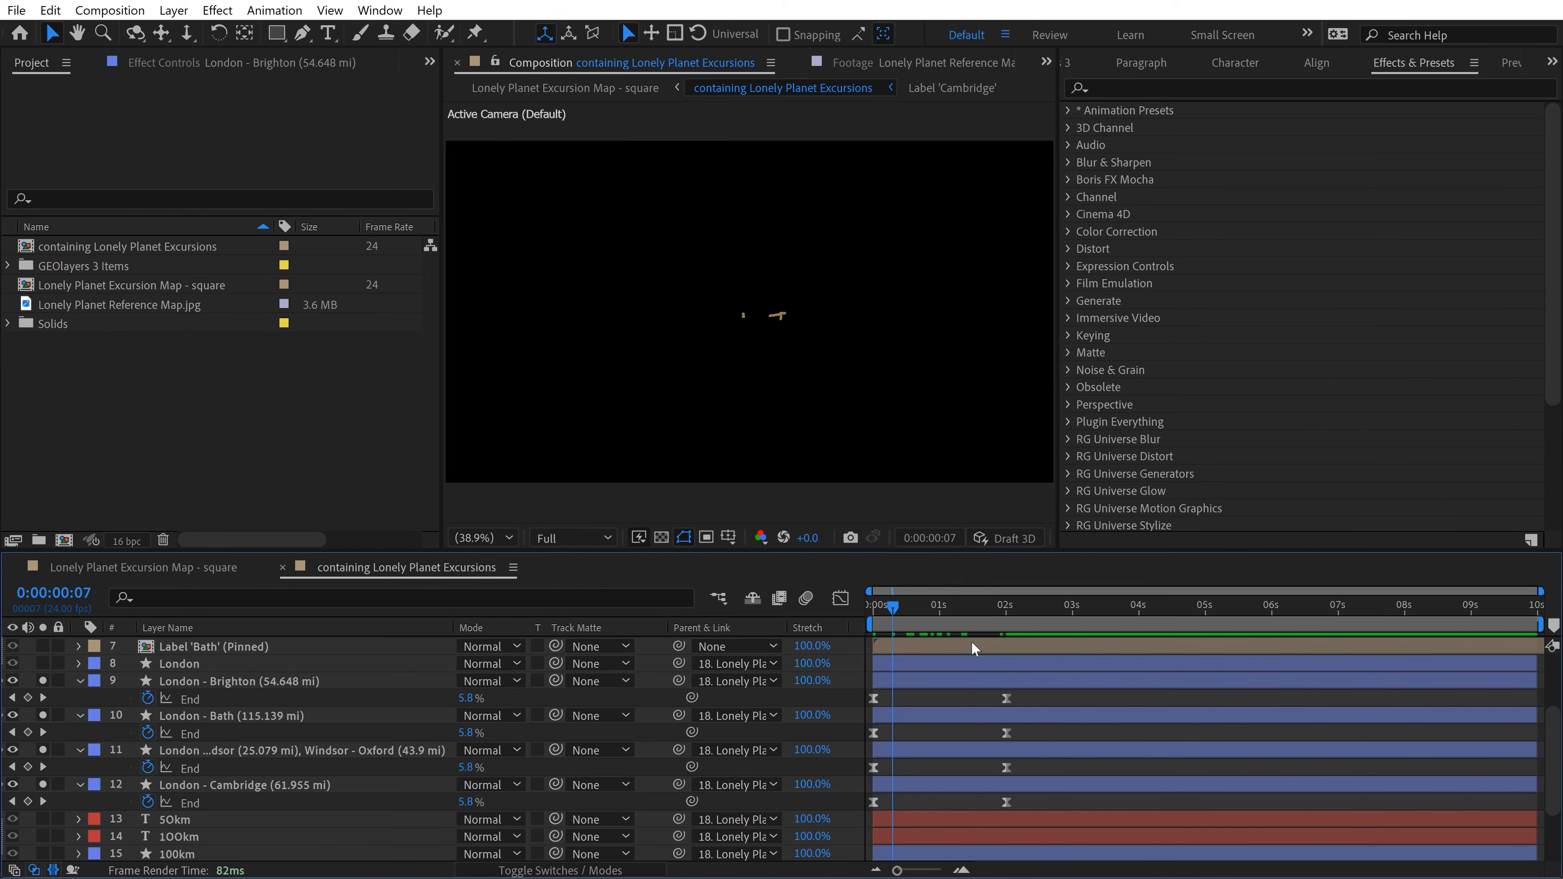
pyautogui.moveTo(957, 610); pyautogui.dragTo(918, 607)
pyautogui.click(240, 714)
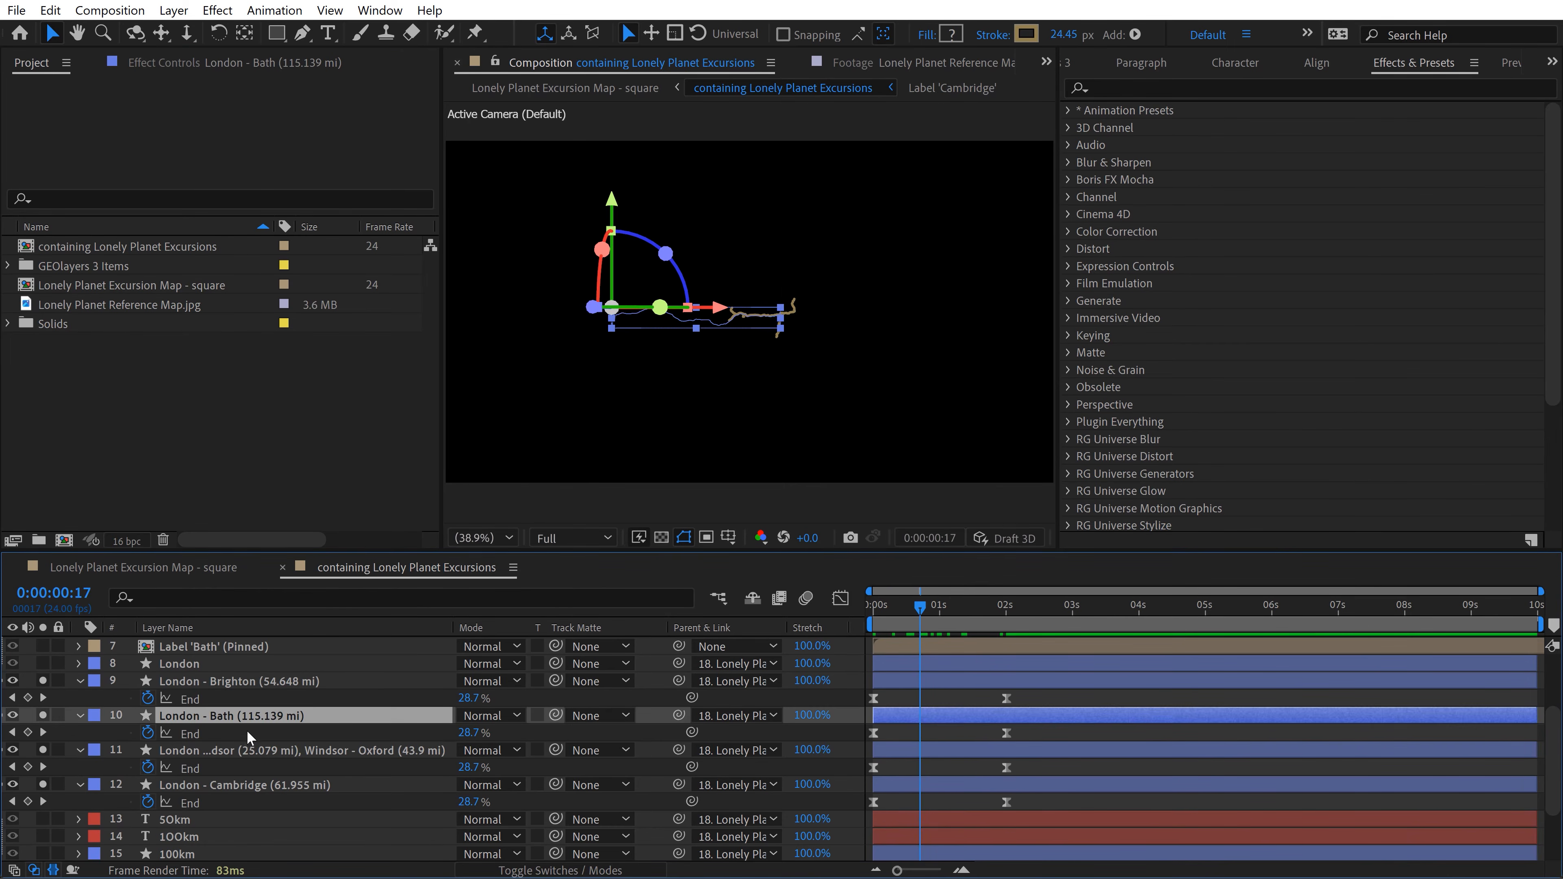
pyautogui.click(252, 749)
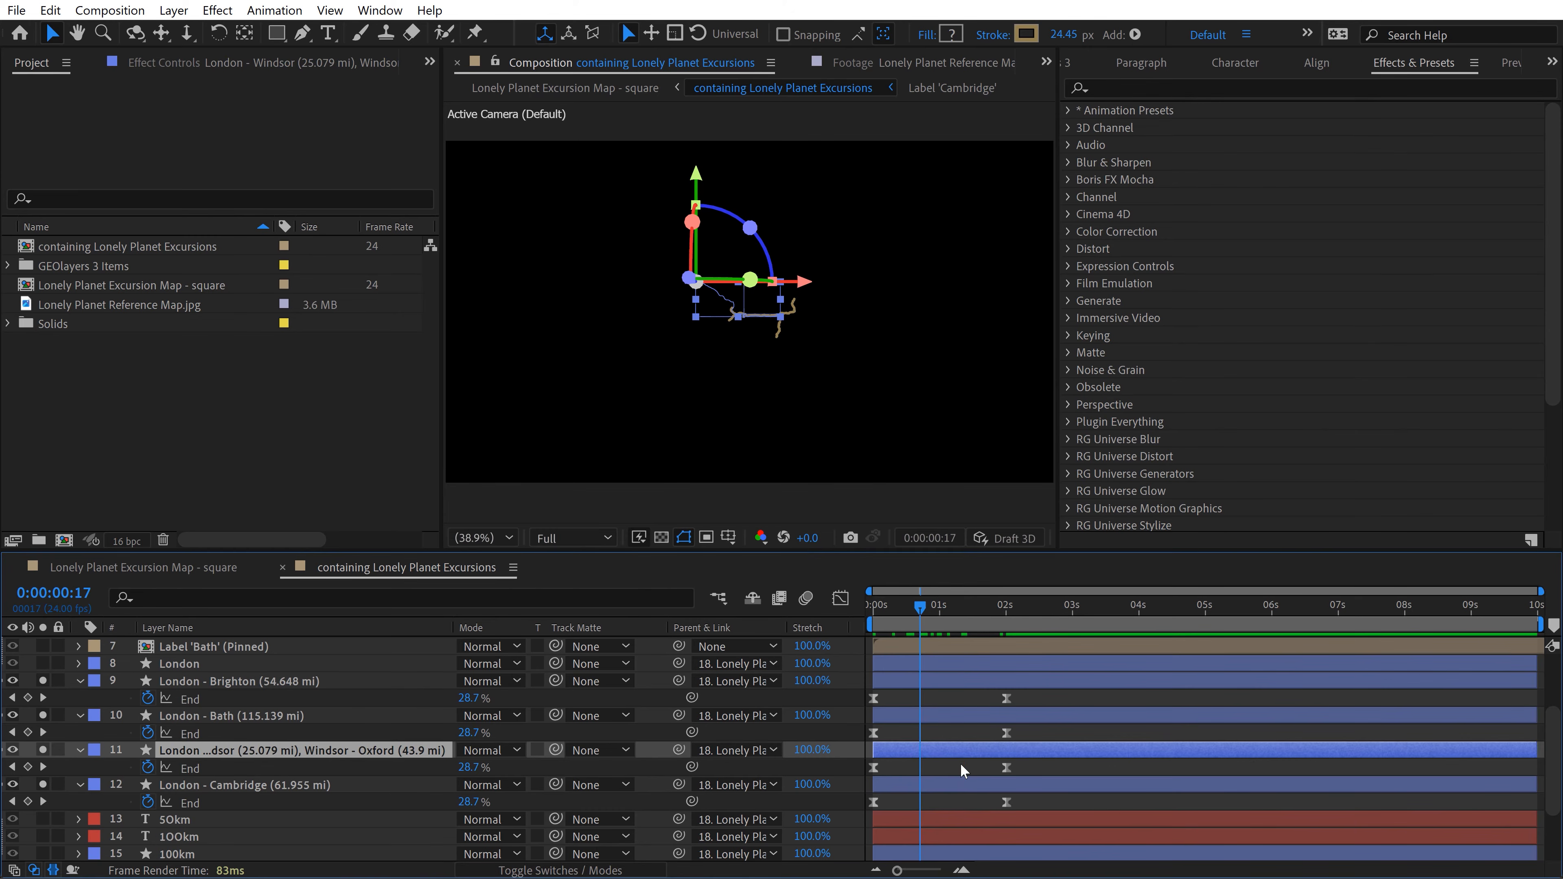
pyautogui.moveTo(879, 768); pyautogui.dragTo(926, 768)
pyautogui.click(912, 606)
pyautogui.click(1039, 766)
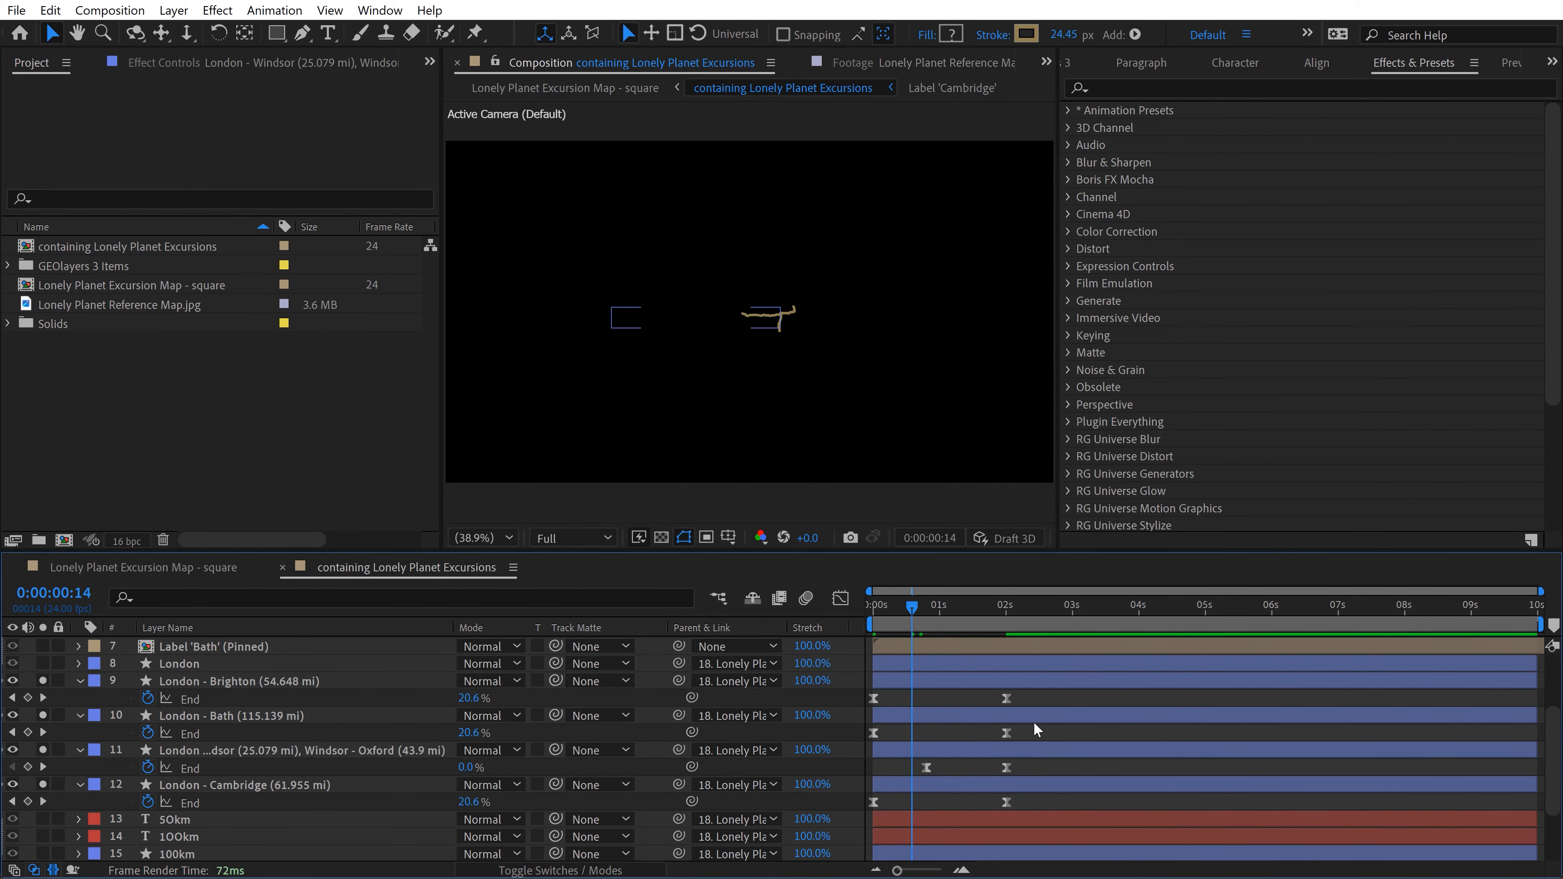
pyautogui.moveTo(927, 607); pyautogui.dragTo(974, 596)
# Step: Stagger the final End keyframes, moving Windsor - Oxford and Brighton to about 2.2 seconds and Cambridge slightly earlier, and preview
pyautogui.moveTo(1007, 768); pyautogui.dragTo(1018, 768)
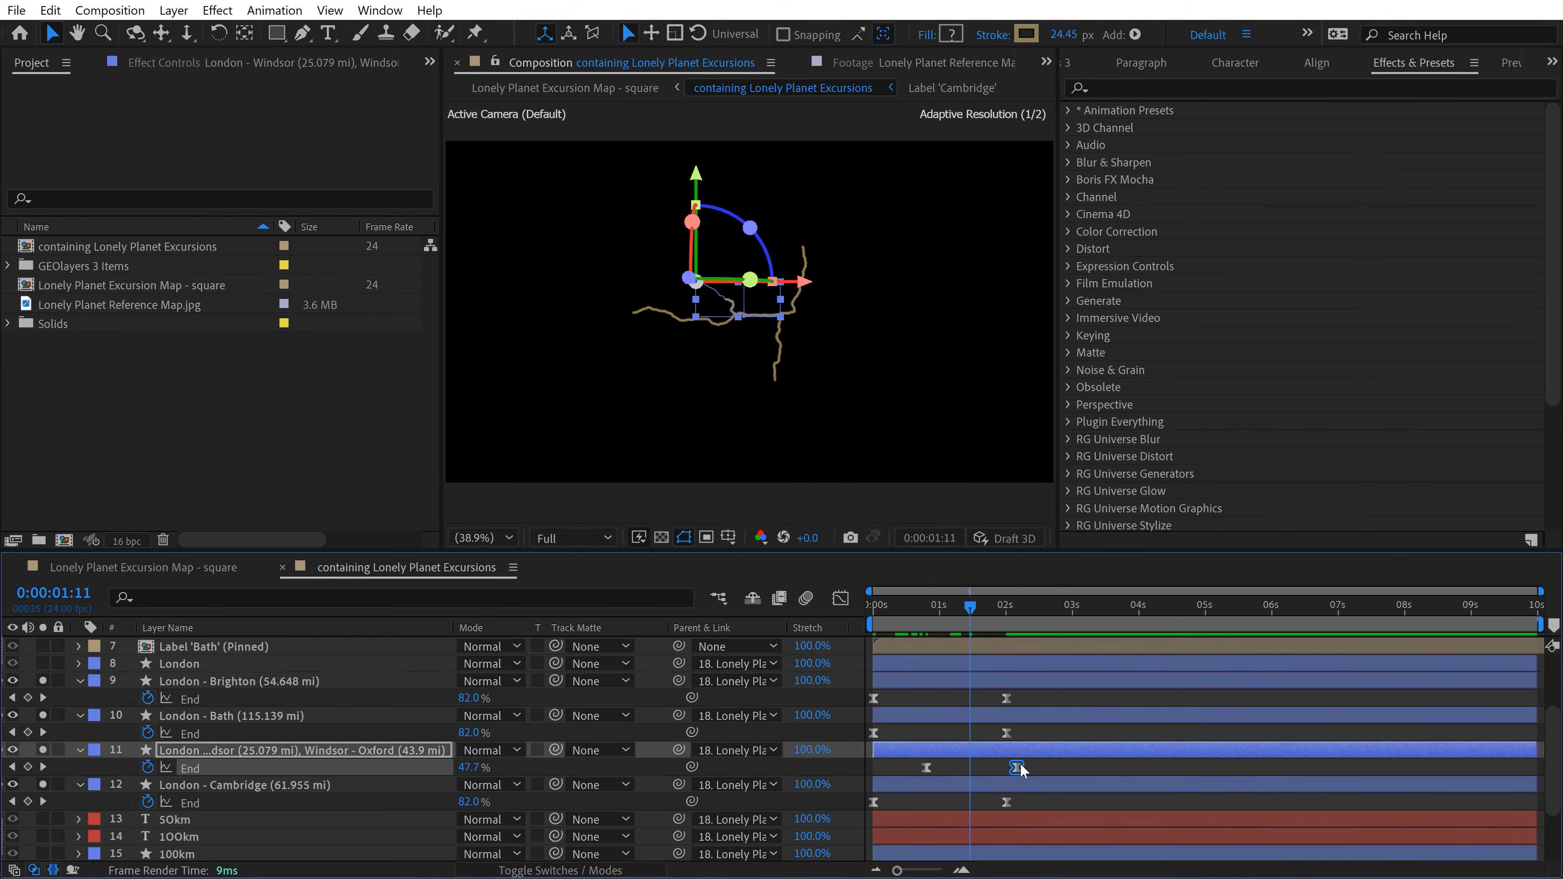
pyautogui.moveTo(1004, 696); pyautogui.dragTo(1017, 697)
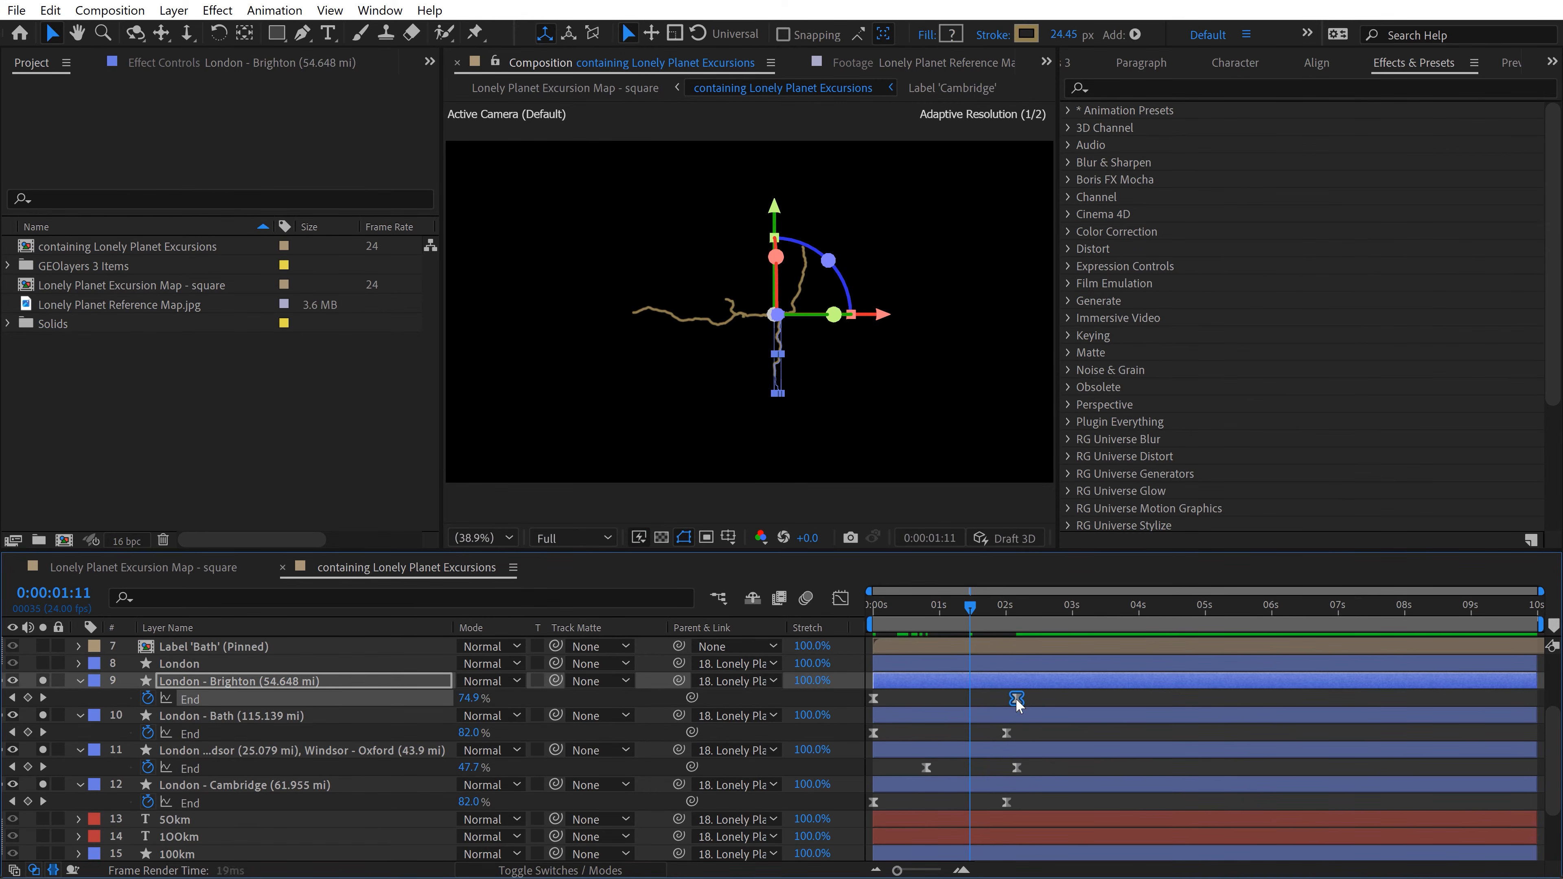
pyautogui.click(1005, 802)
pyautogui.moveTo(1004, 804); pyautogui.dragTo(1001, 804)
pyautogui.moveTo(963, 608); pyautogui.dragTo(805, 624)
pyautogui.press('space')
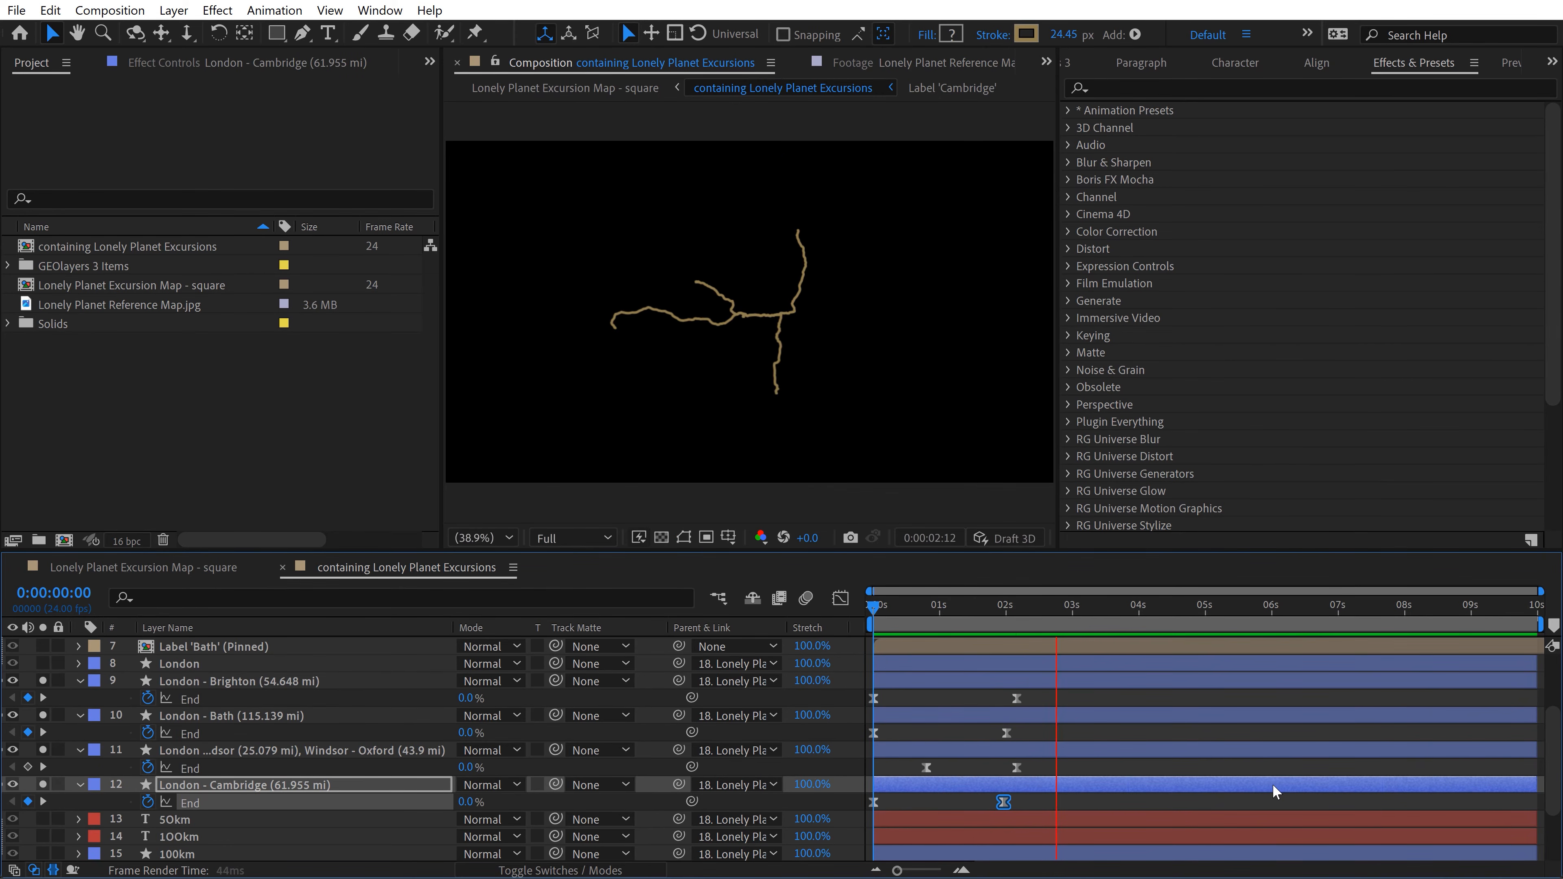
pyautogui.press('space')
# Step: Unsolo and collapse the four road layers, and solo the 50km and 100km circle and text layers
pyautogui.click(179, 680)
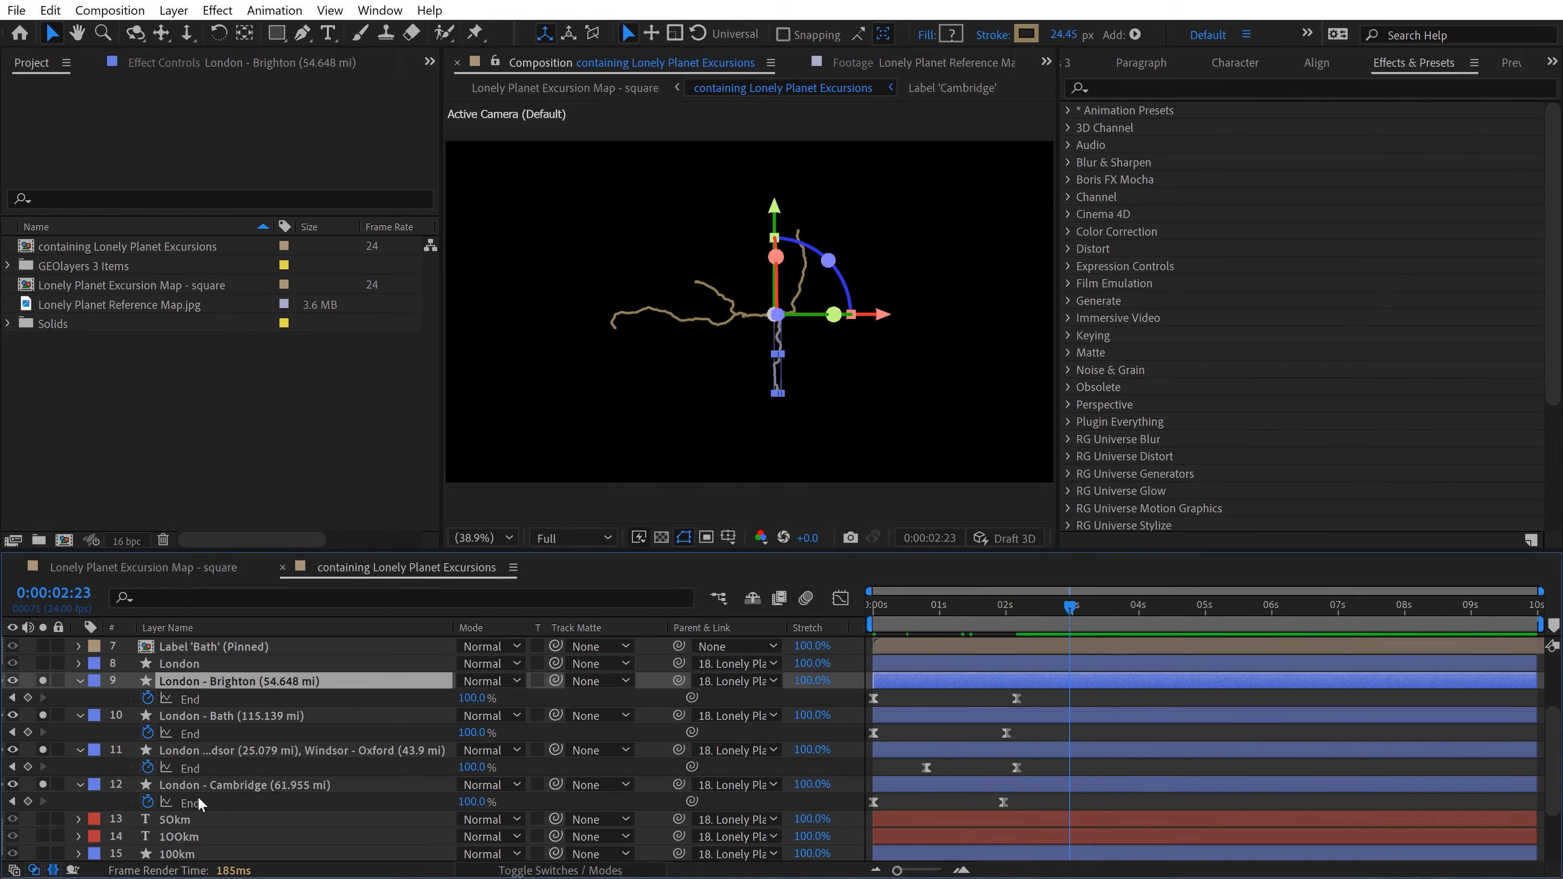
pyautogui.keyDown('shift'); pyautogui.click(197, 784); pyautogui.keyUp('shift')
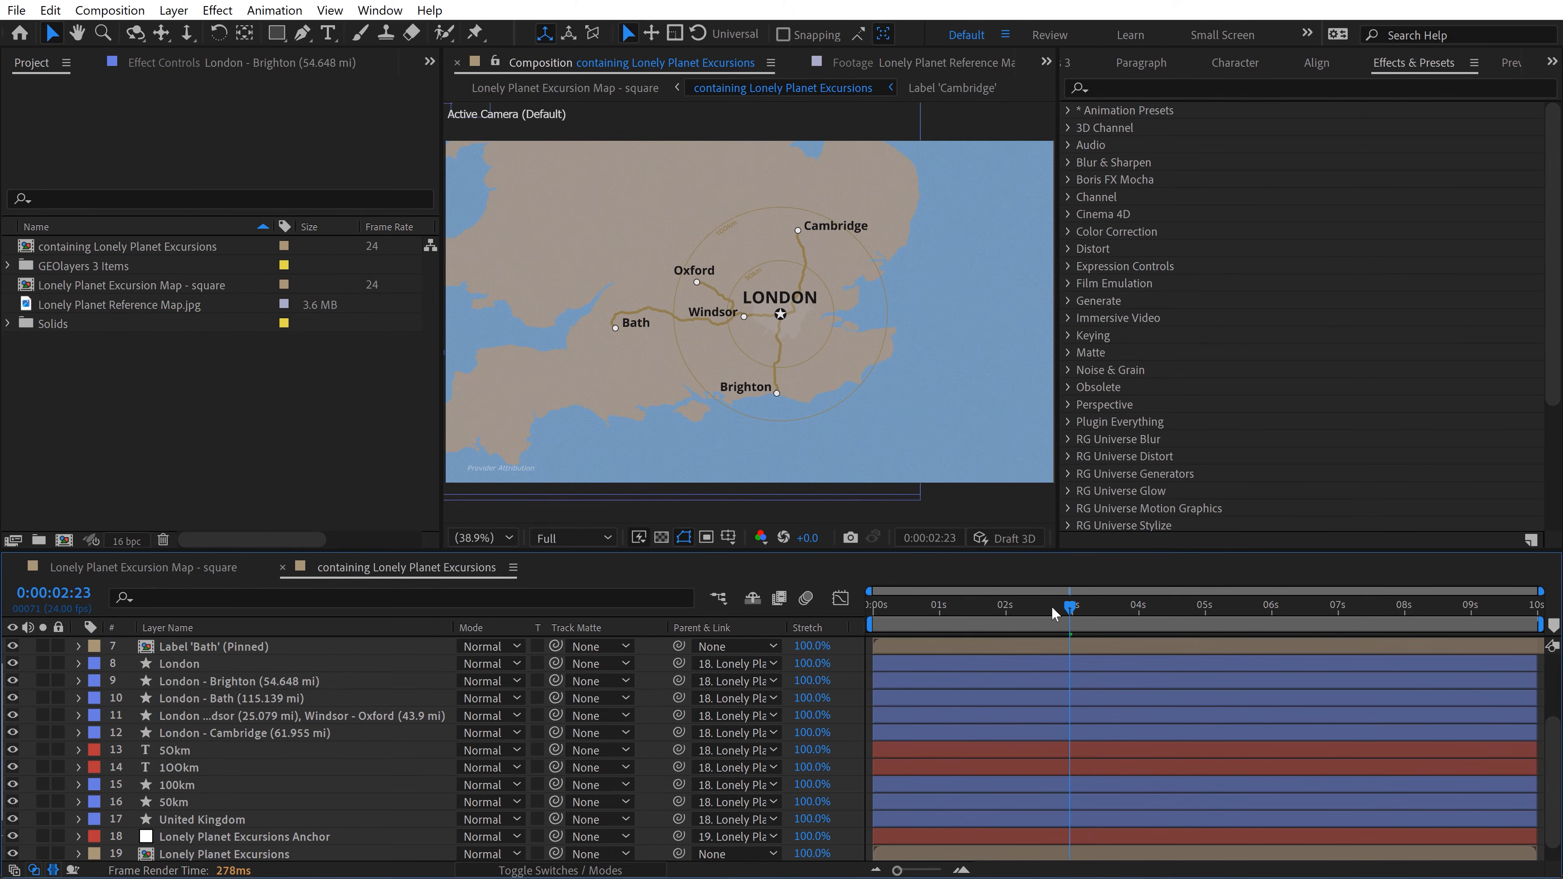
pyautogui.moveTo(1053, 612); pyautogui.dragTo(1006, 609)
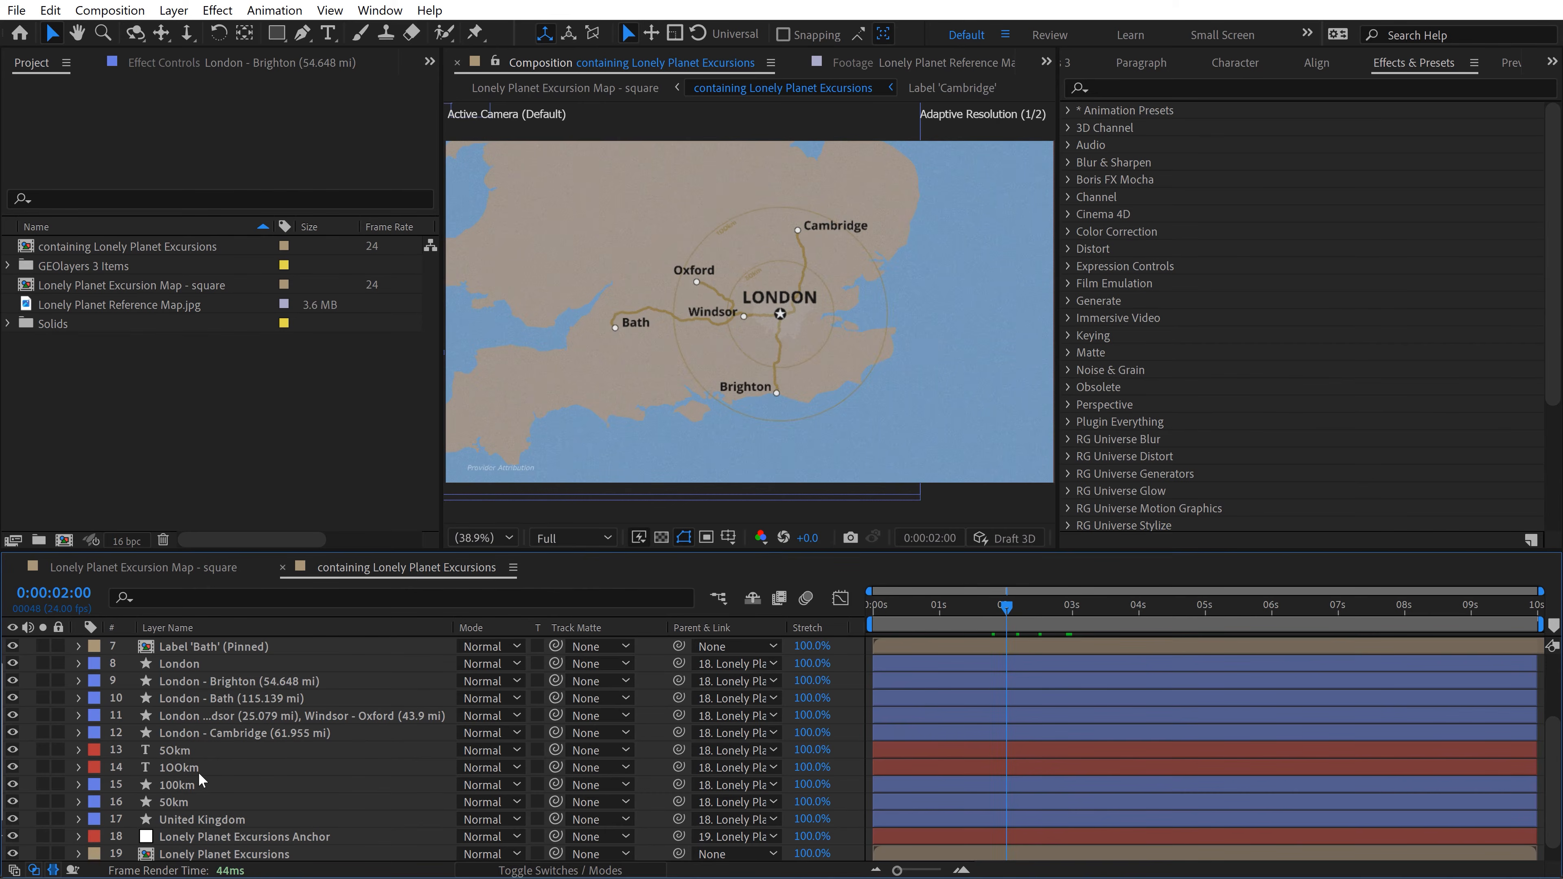
pyautogui.click(169, 785)
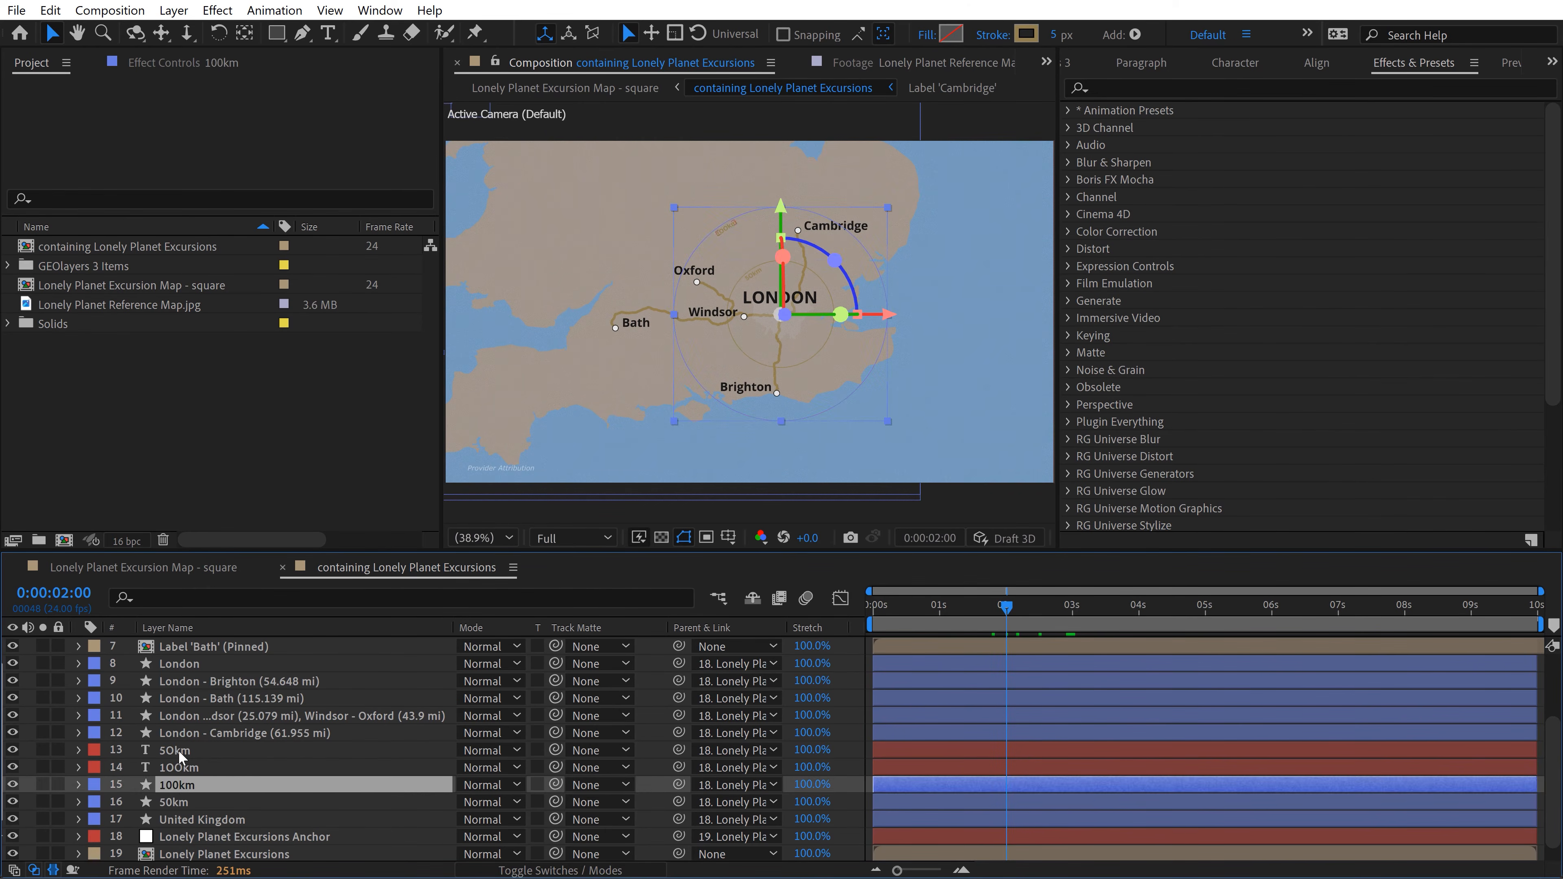
pyautogui.click(178, 750)
pyautogui.keyDown('shift'); pyautogui.click(171, 801); pyautogui.keyUp('shift')
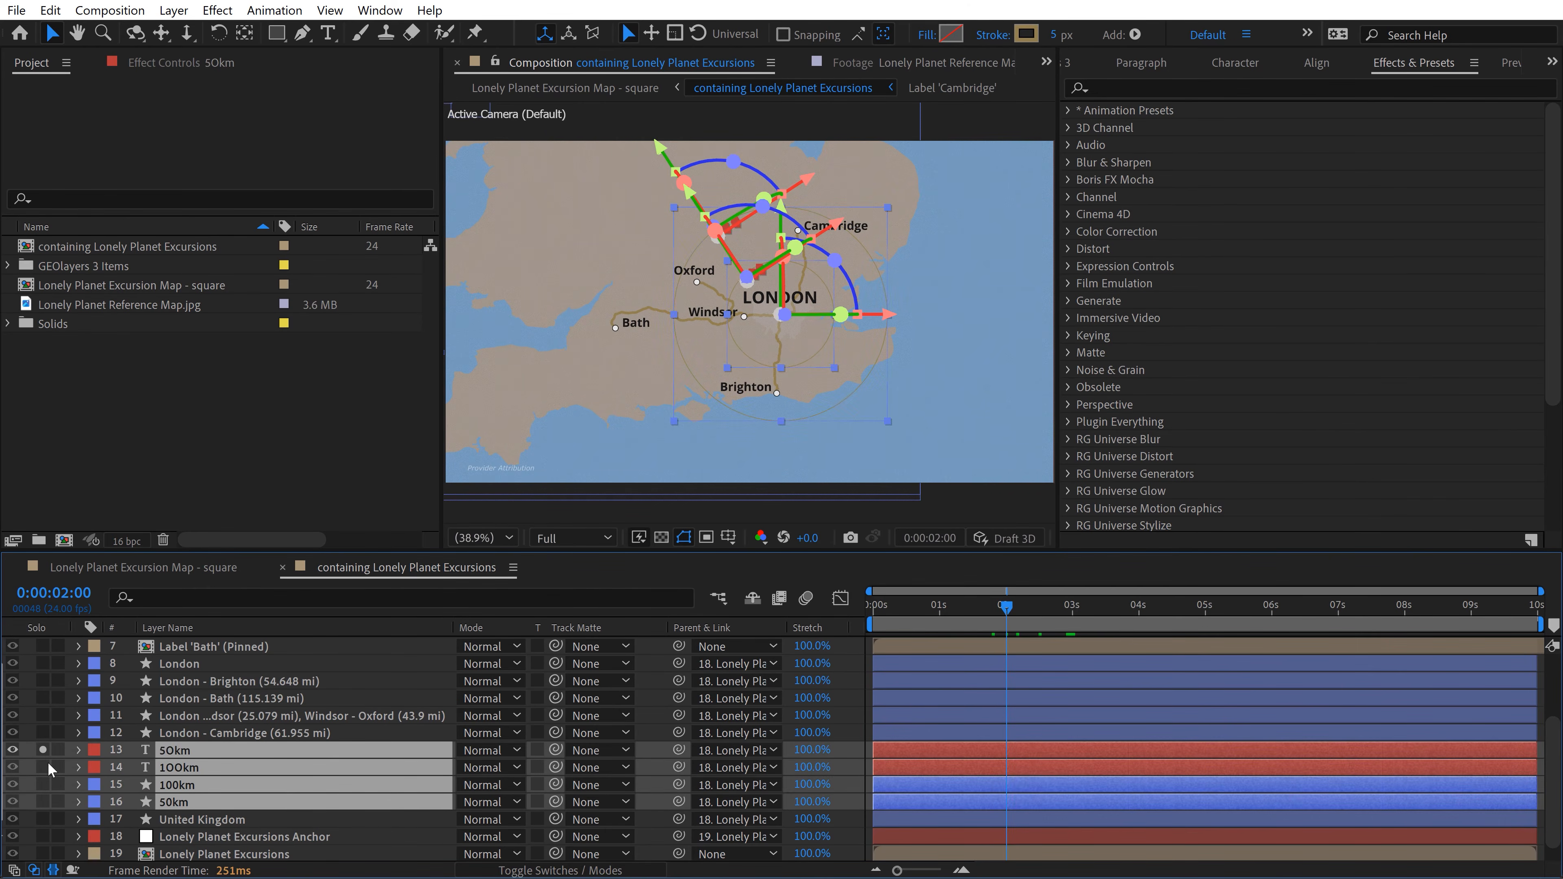
pyautogui.click(45, 754)
pyautogui.click(29, 728)
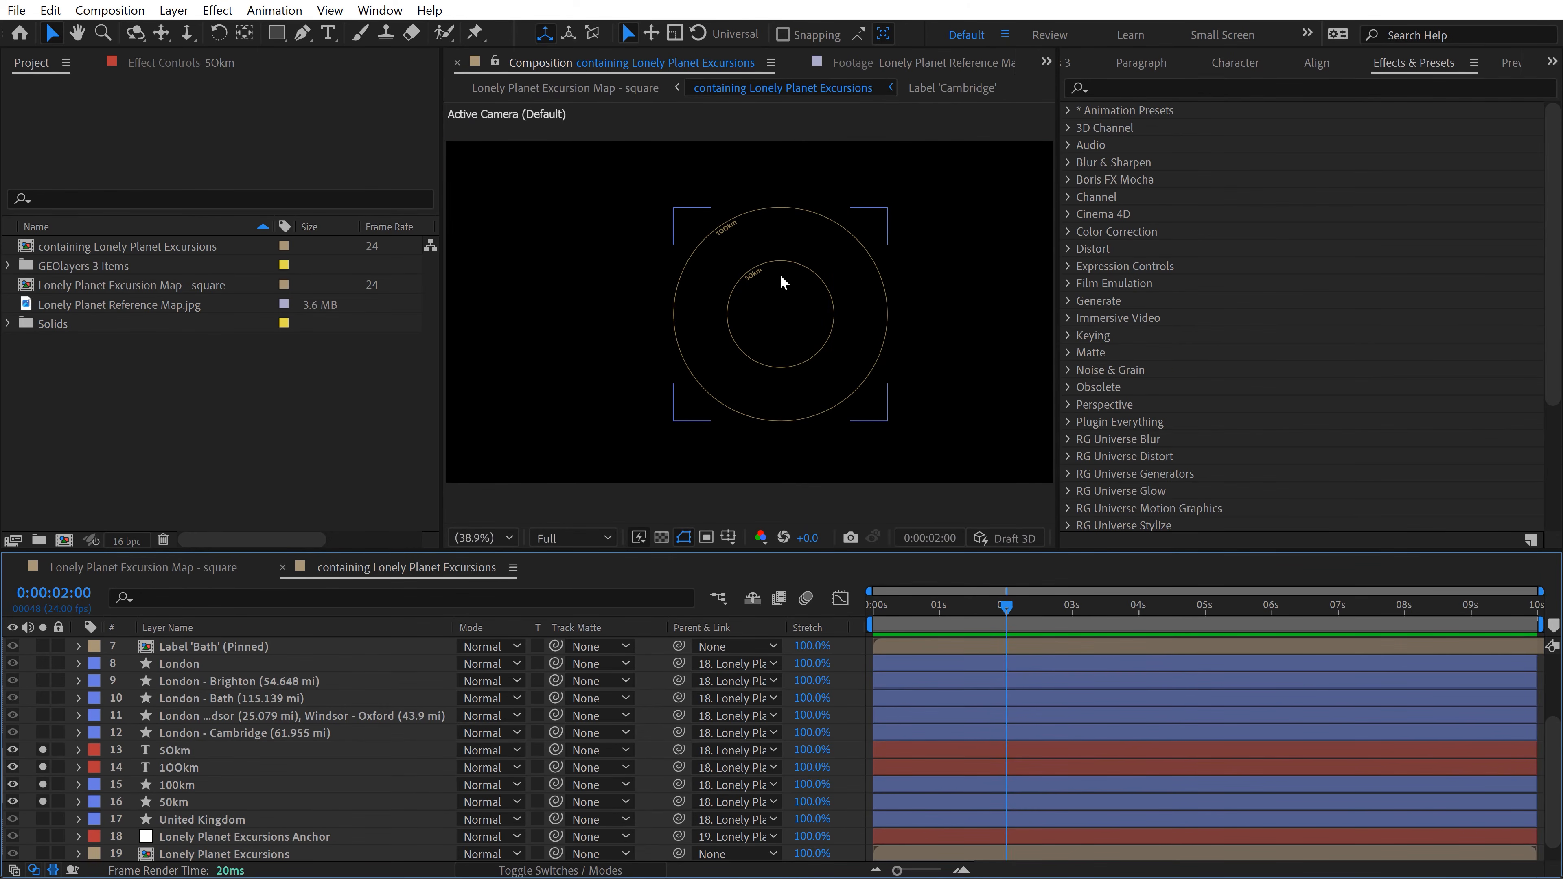
# Step: Filter the 100km and 50km circle layers by "size" and add a Size keyframe to each ellipse at 0:00:02:13
pyautogui.click(173, 800)
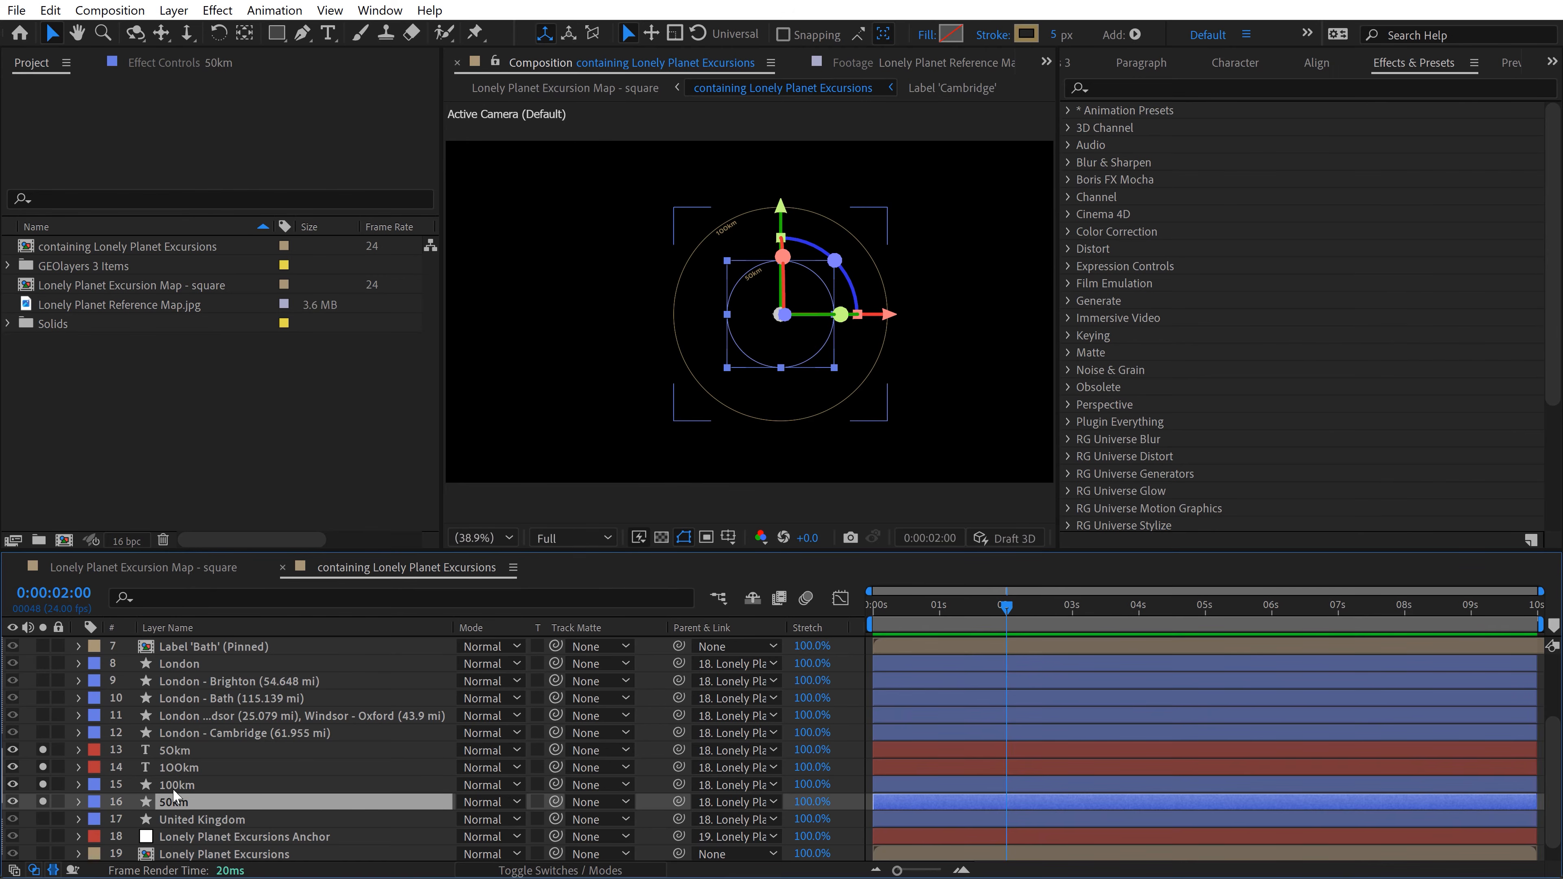
pyautogui.keyDown('shift'); pyautogui.click(175, 790); pyautogui.keyUp('shift')
pyautogui.click(211, 598)
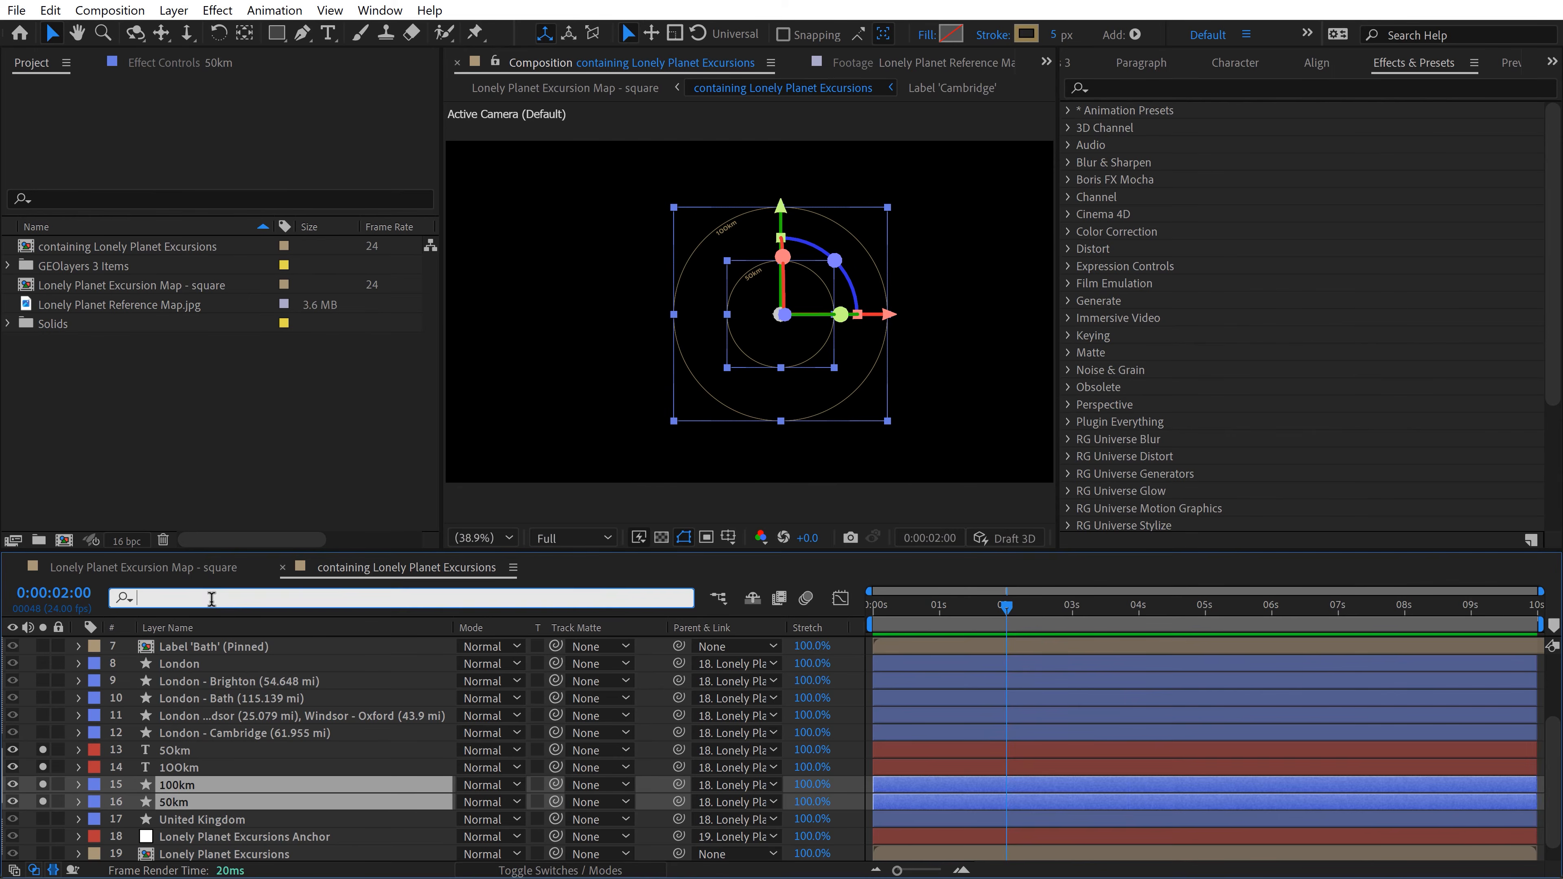
pyautogui.write('size')
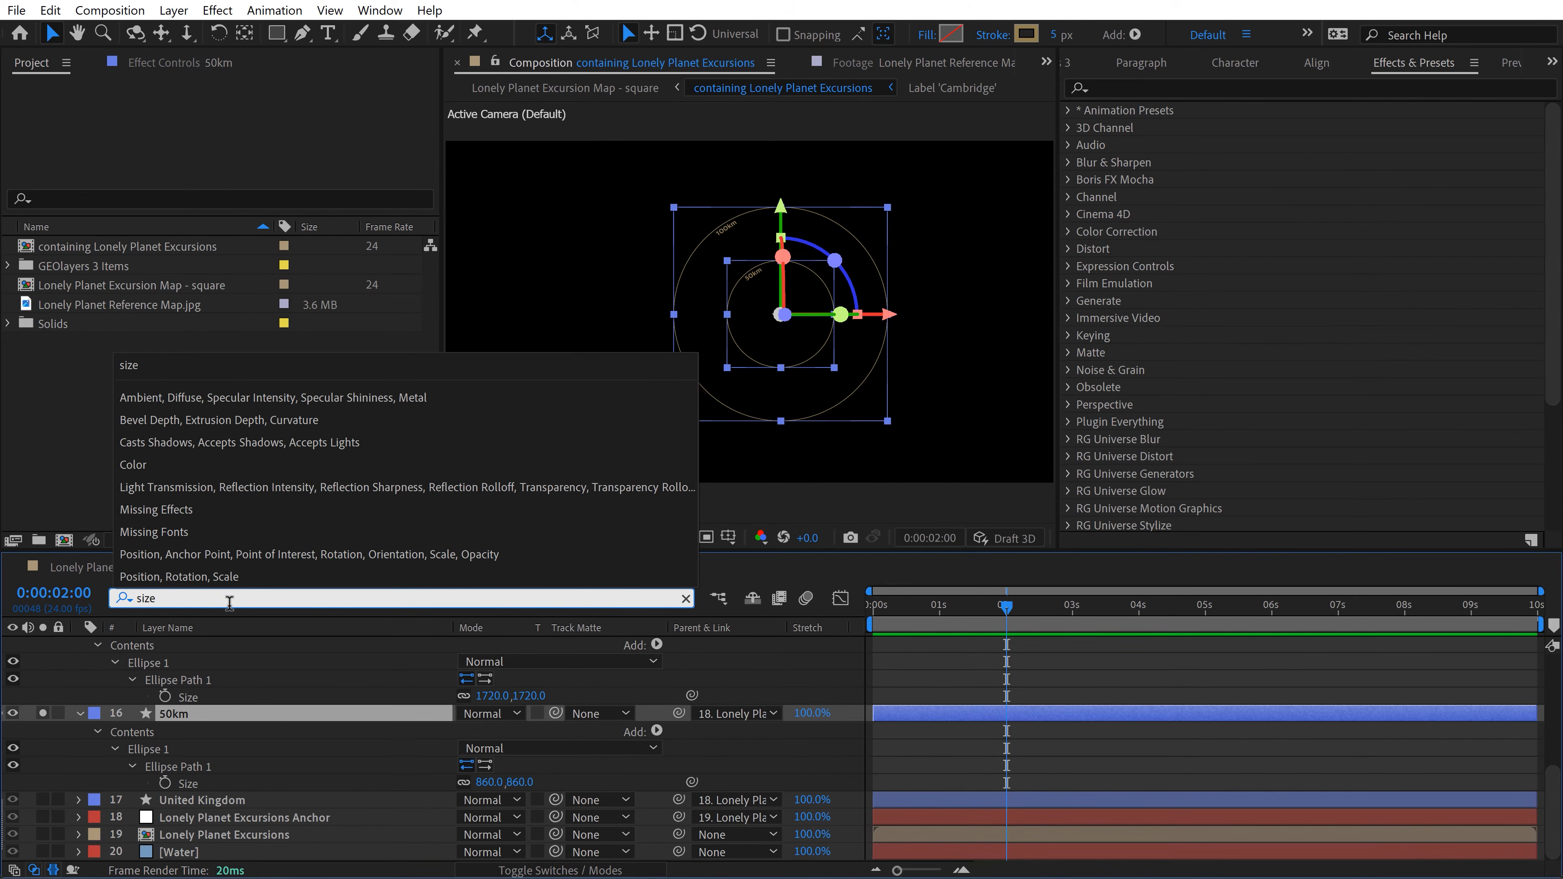
pyautogui.click(797, 650)
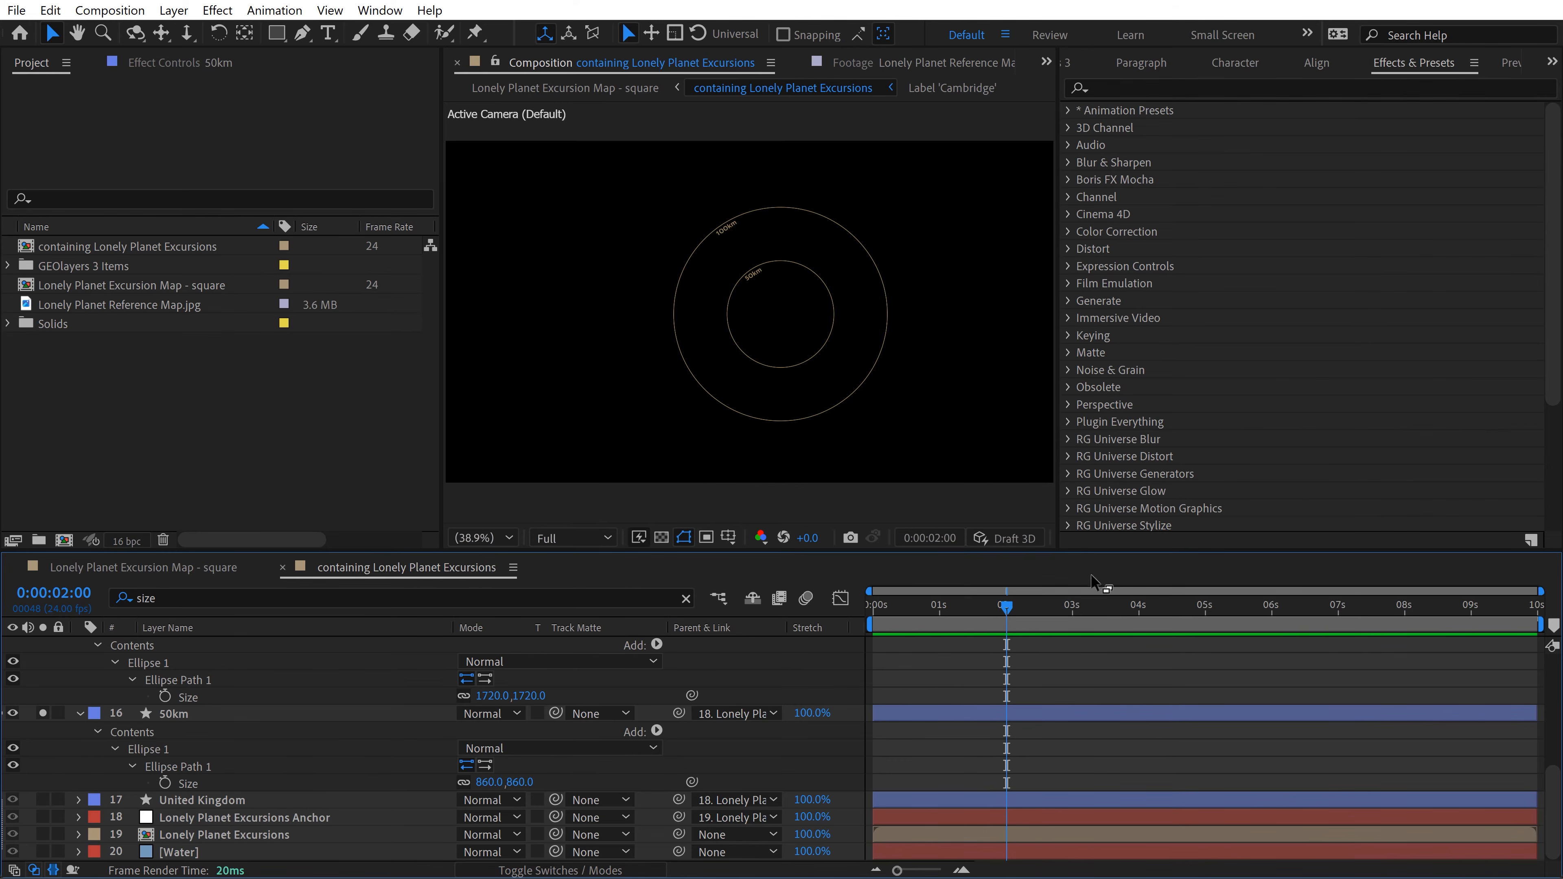
pyautogui.moveTo(1016, 605); pyautogui.dragTo(1044, 605)
pyautogui.click(164, 696)
pyautogui.click(165, 783)
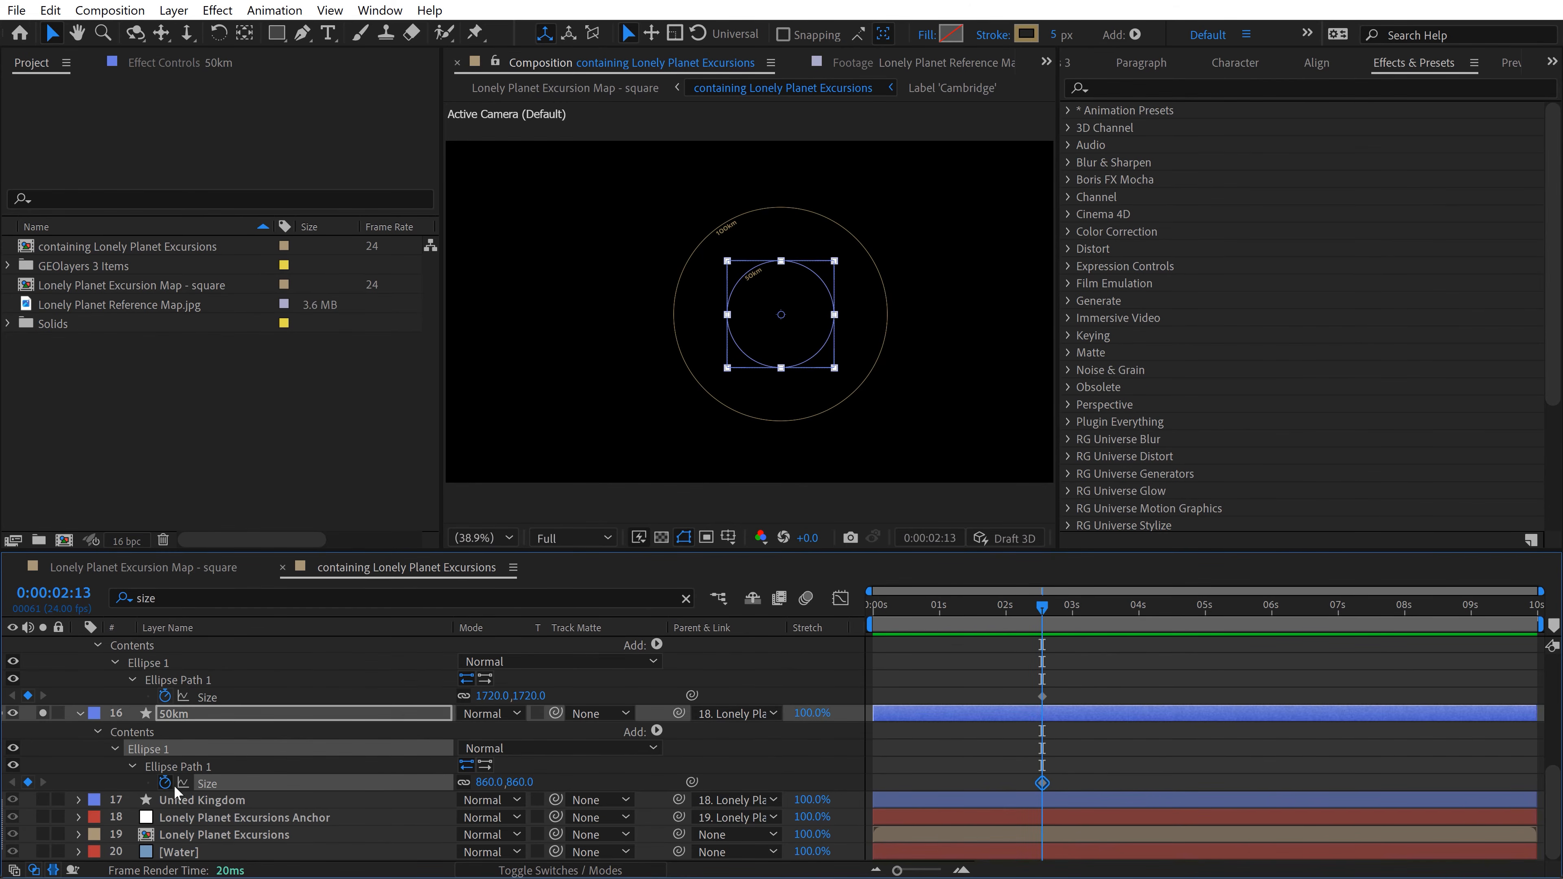
# Step: Set the Size of both the 100km and 50km ellipses to 0 at 0:00:01:16
pyautogui.moveTo(1027, 606); pyautogui.dragTo(984, 608)
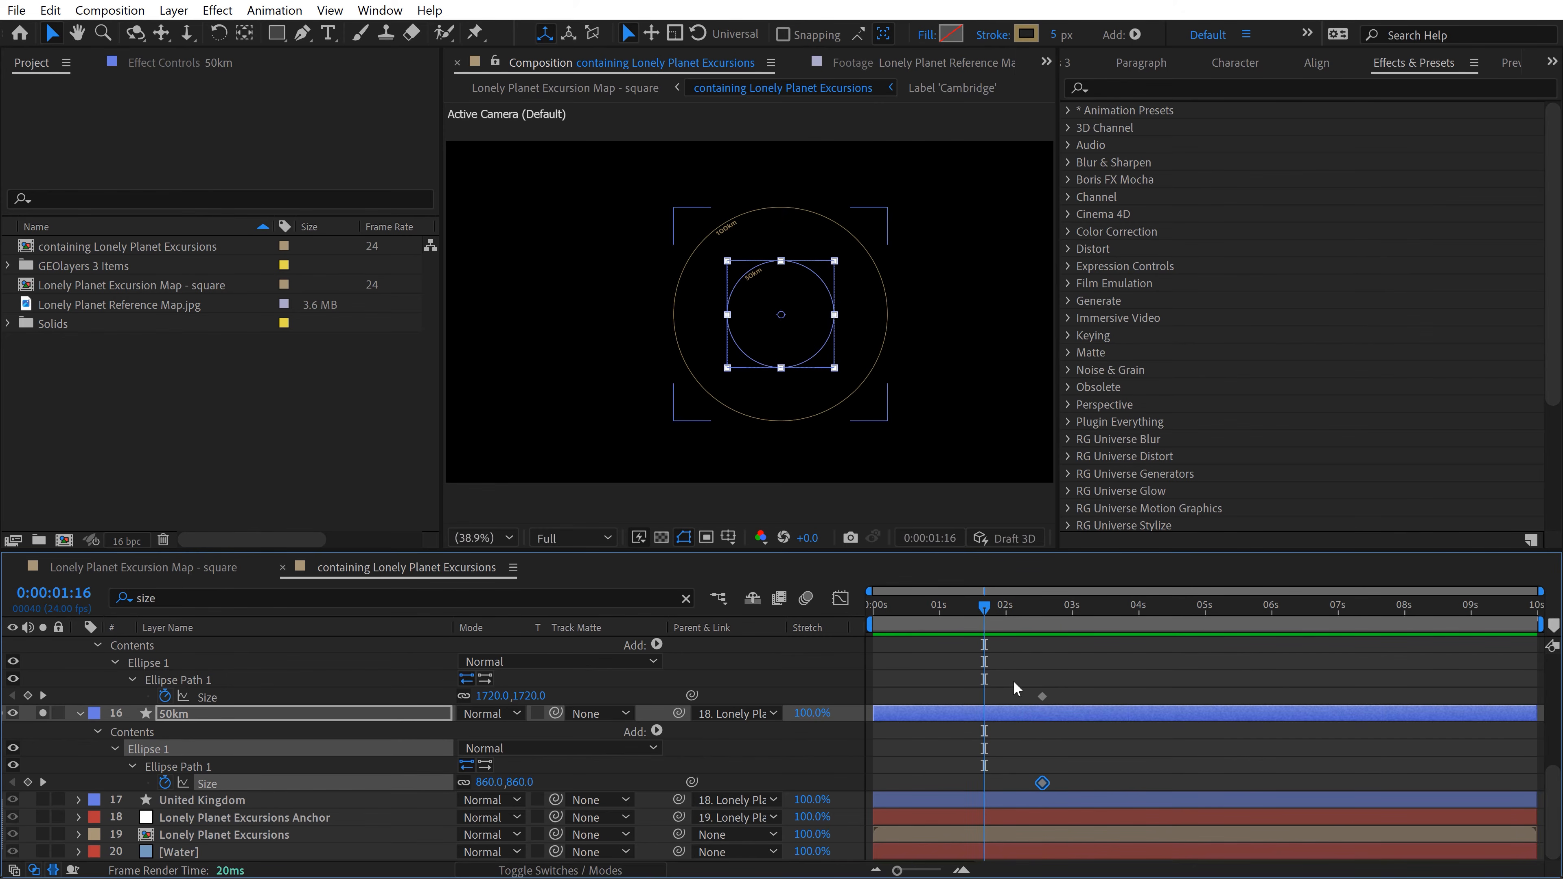
pyautogui.click(492, 696)
pyautogui.write('0')
pyautogui.press('Return')
pyautogui.click(487, 782)
pyautogui.write('0')
pyautogui.press('Return')
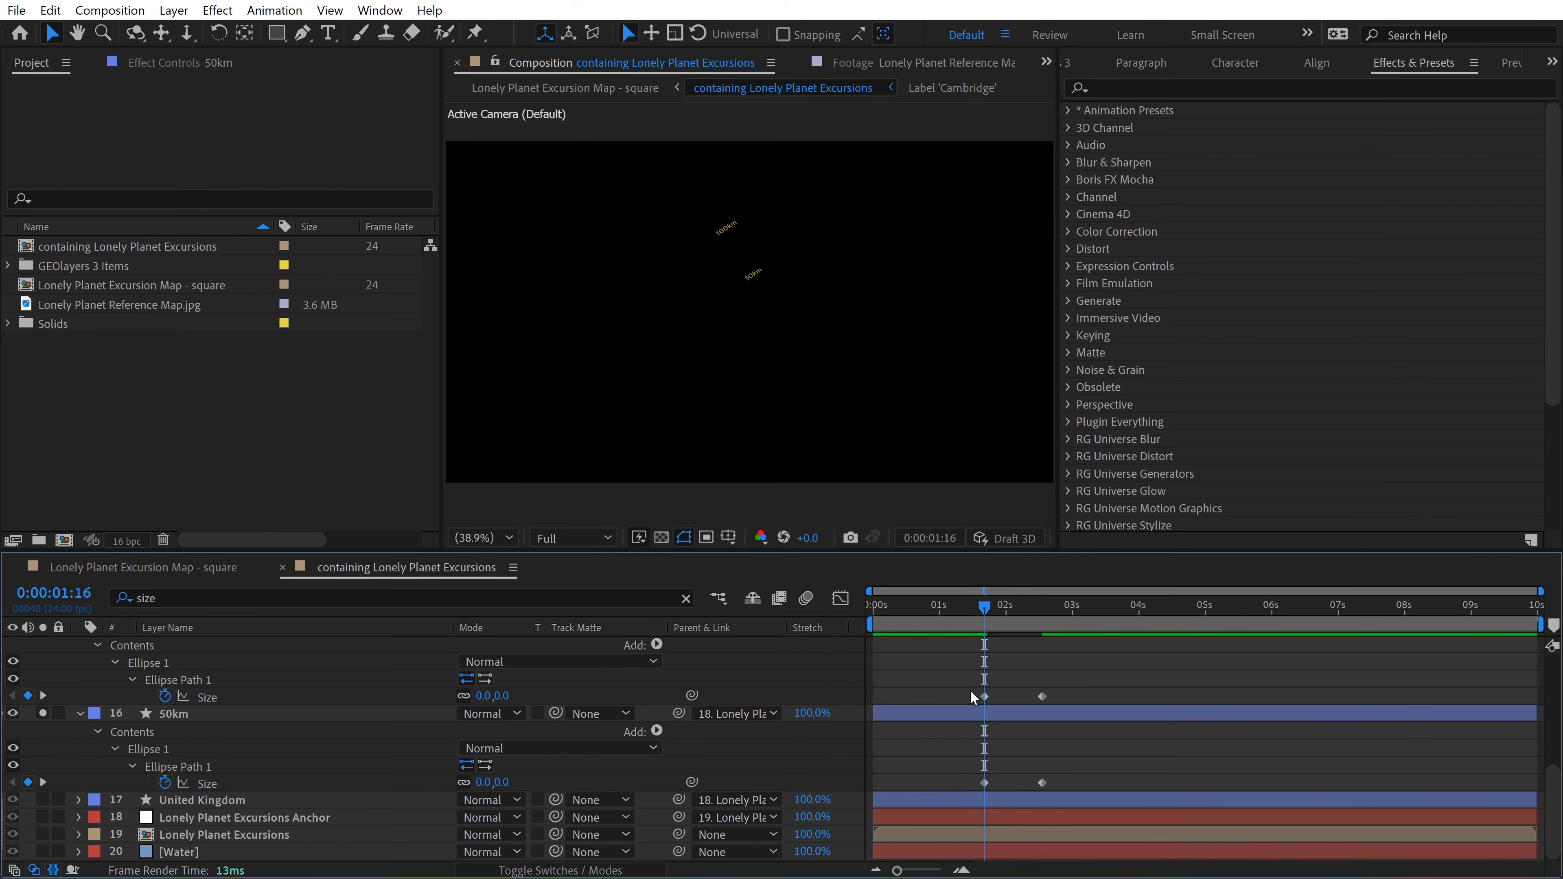
# Step: Apply Easy Ease to all Size keyframes of the two circles and preview the growth
pyautogui.moveTo(943, 672); pyautogui.dragTo(1067, 783)
pyautogui.rightClick(1042, 697)
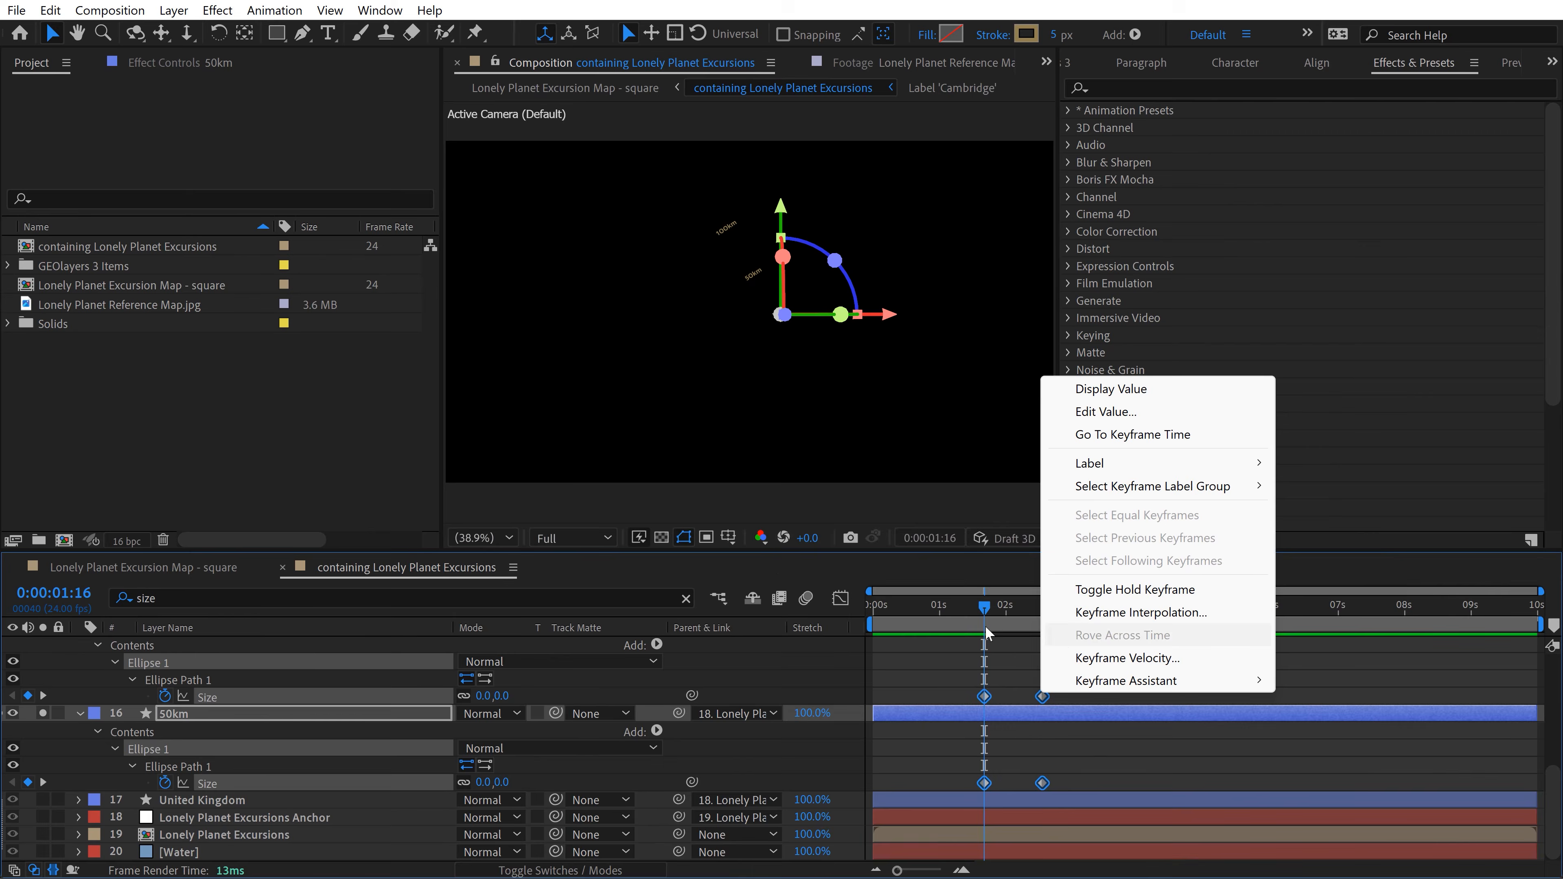
pyautogui.moveTo(1177, 682)
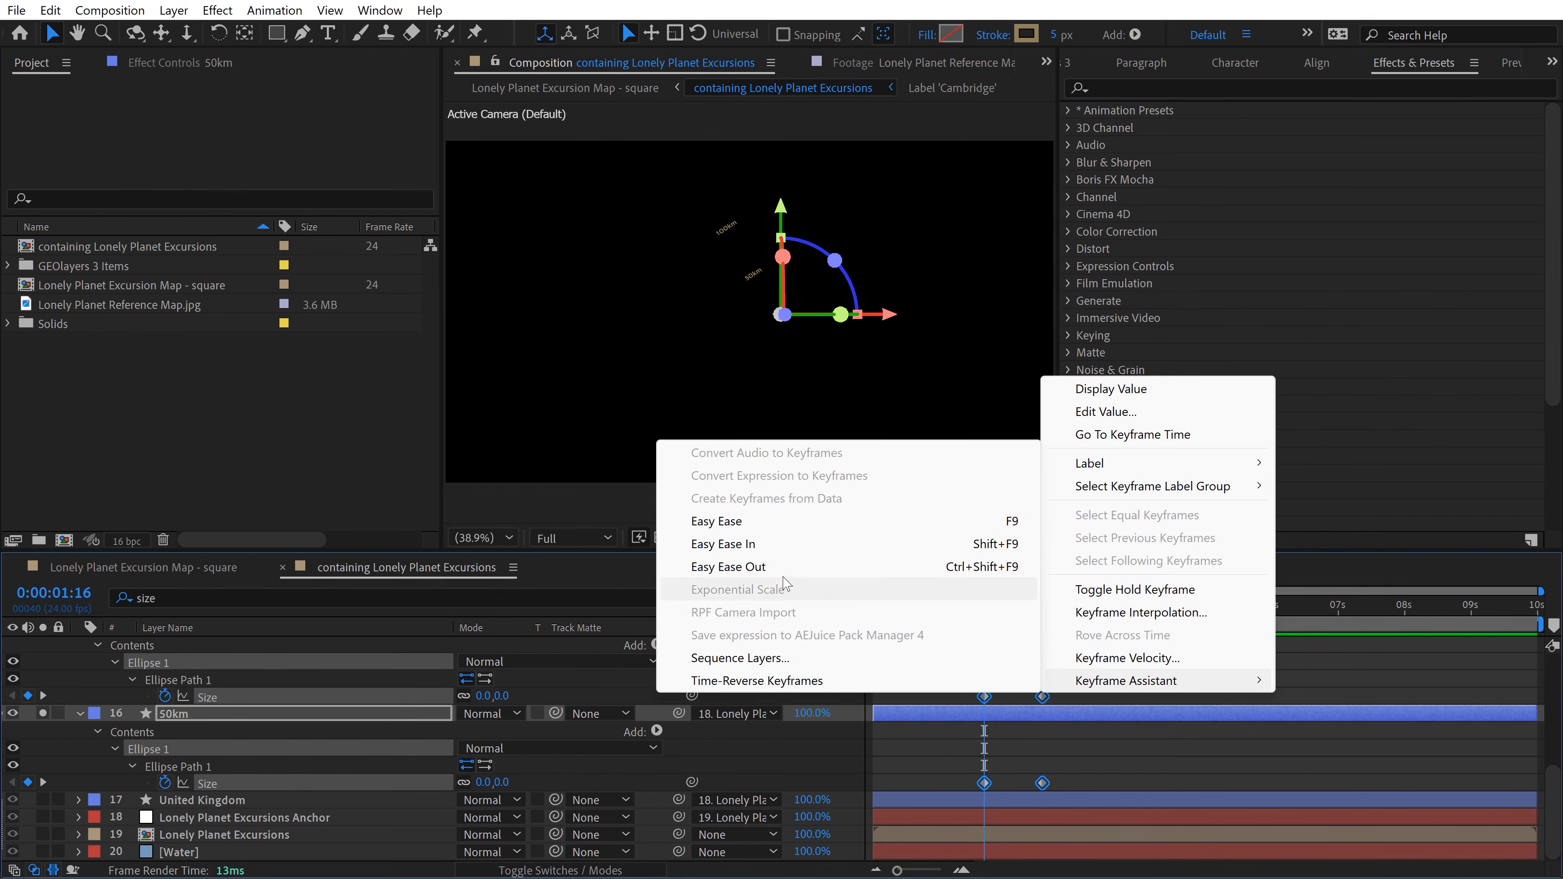
pyautogui.click(756, 524)
pyautogui.click(1067, 649)
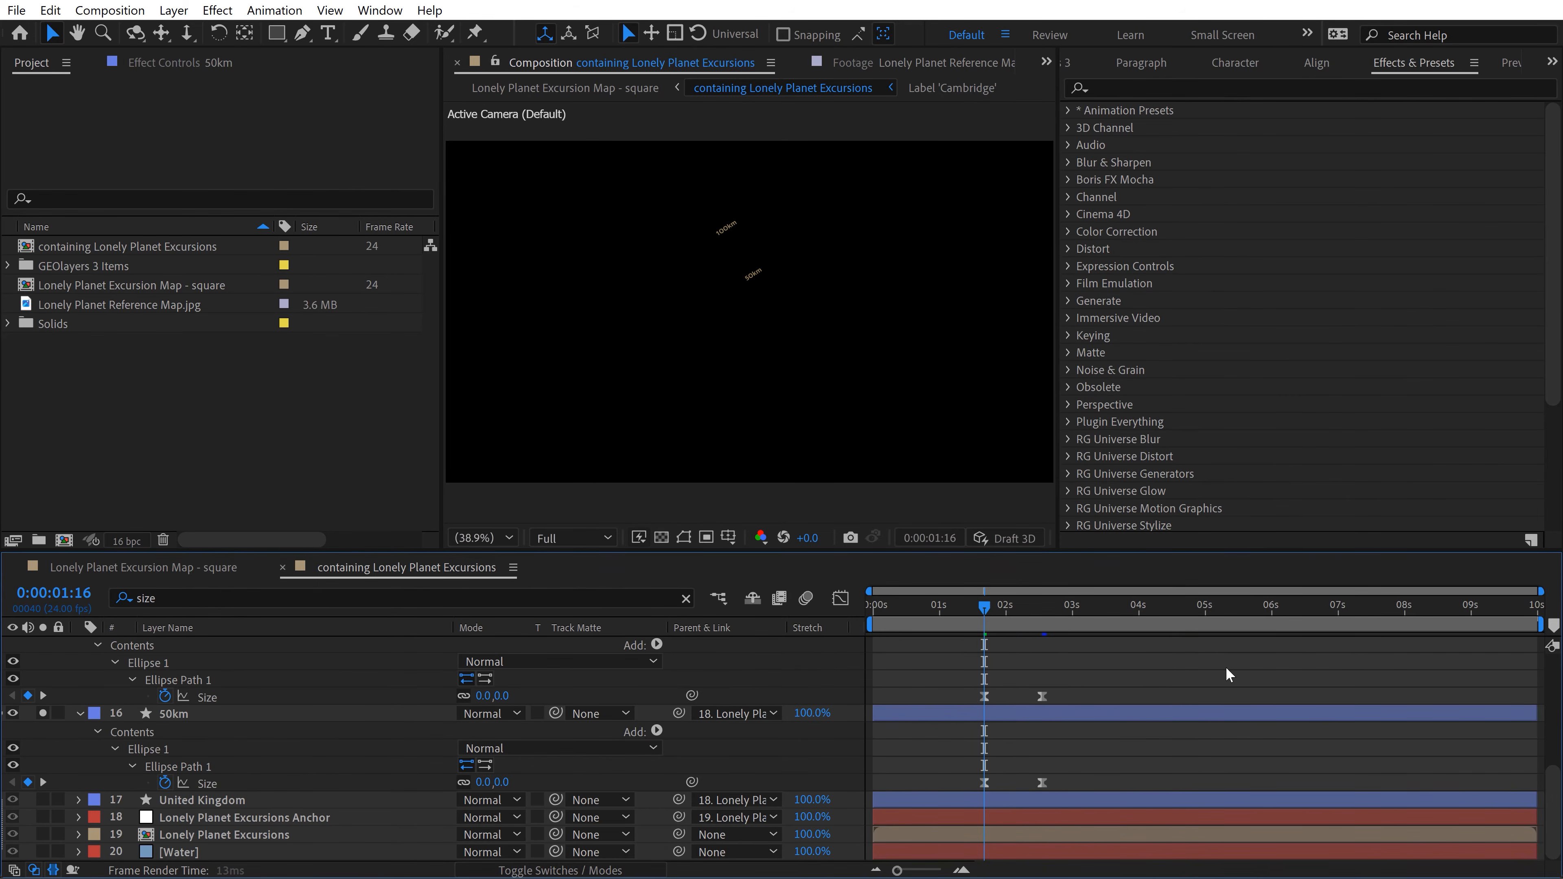
pyautogui.press('space')
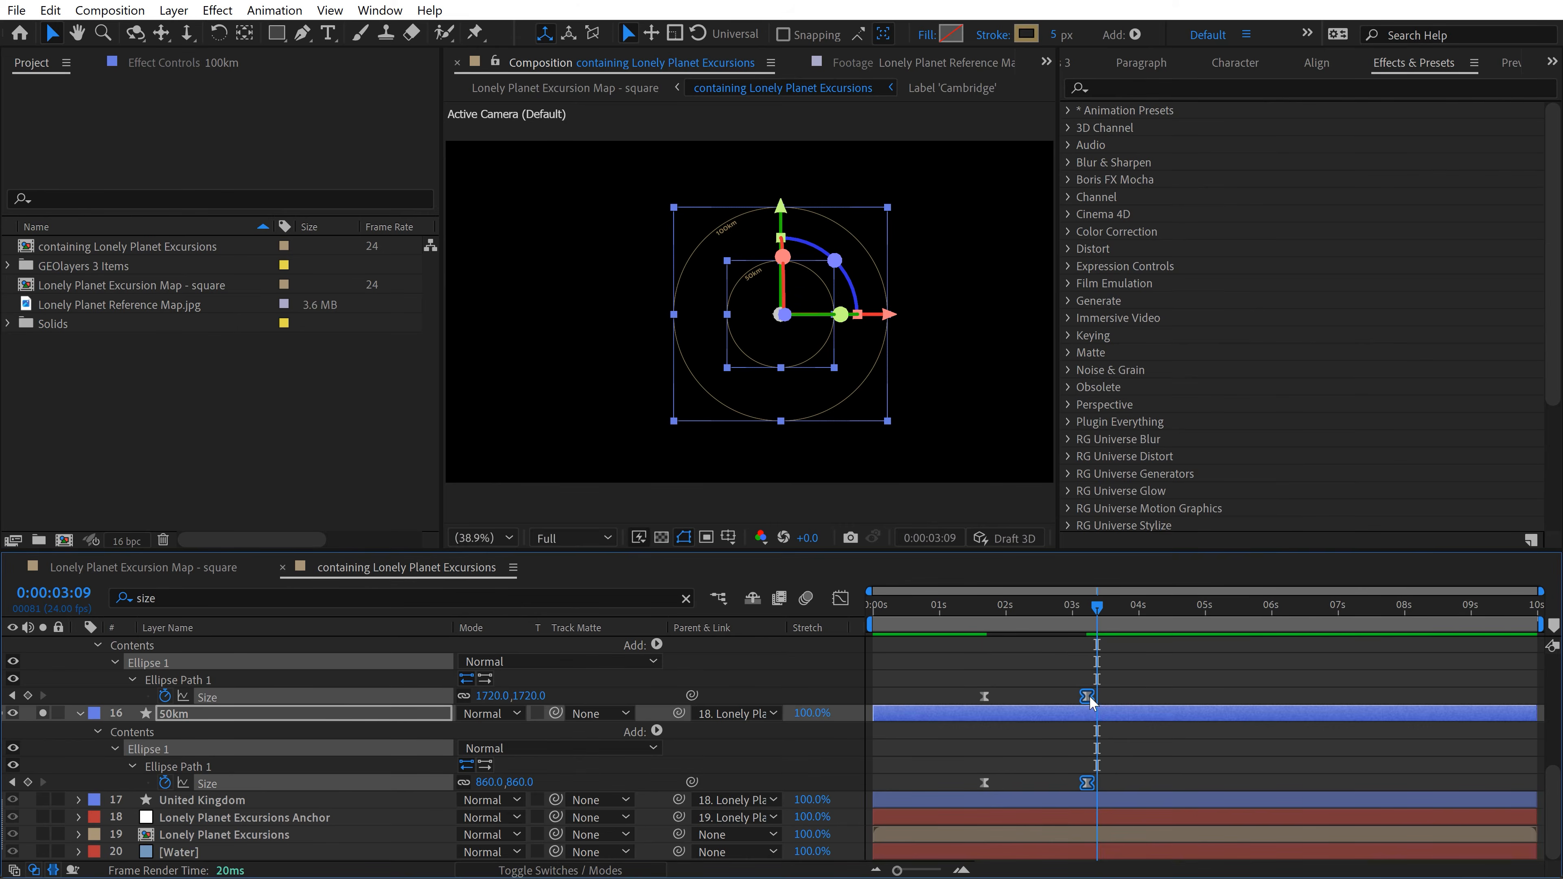
# Step: Extend both circles' final Size keyframes to about 2.9 seconds, reshape their speed curve for a longer slowdown and preview
pyautogui.moveTo(1086, 696); pyautogui.dragTo(944, 755)
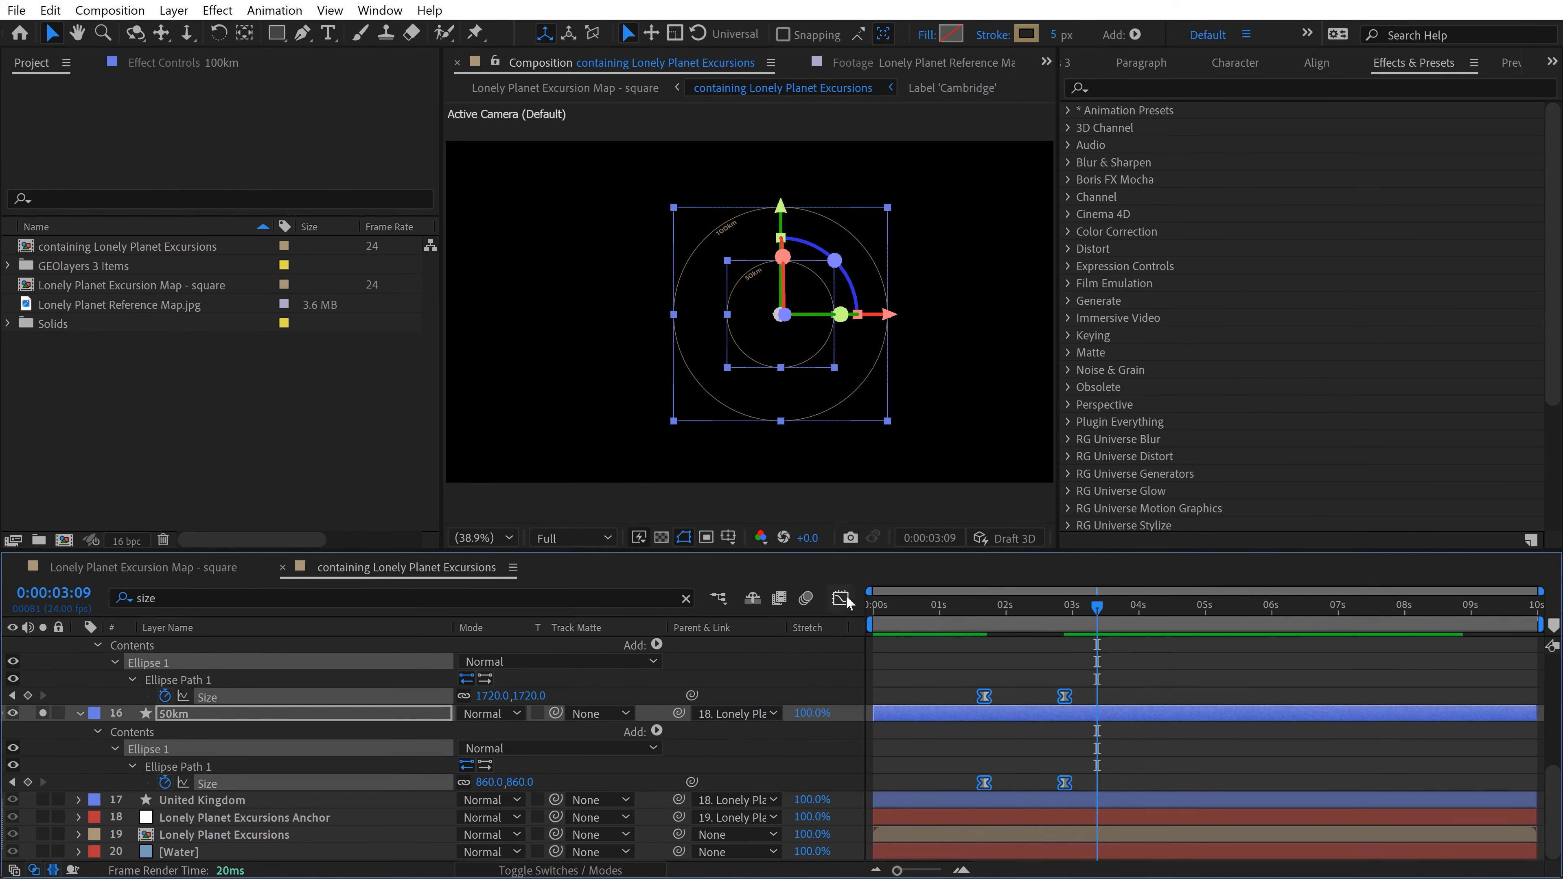
pyautogui.click(842, 597)
pyautogui.moveTo(1040, 654); pyautogui.dragTo(1088, 747)
pyautogui.moveTo(1025, 651); pyautogui.dragTo(1032, 607)
pyautogui.click(844, 600)
pyautogui.press('space')
pyautogui.press('space')
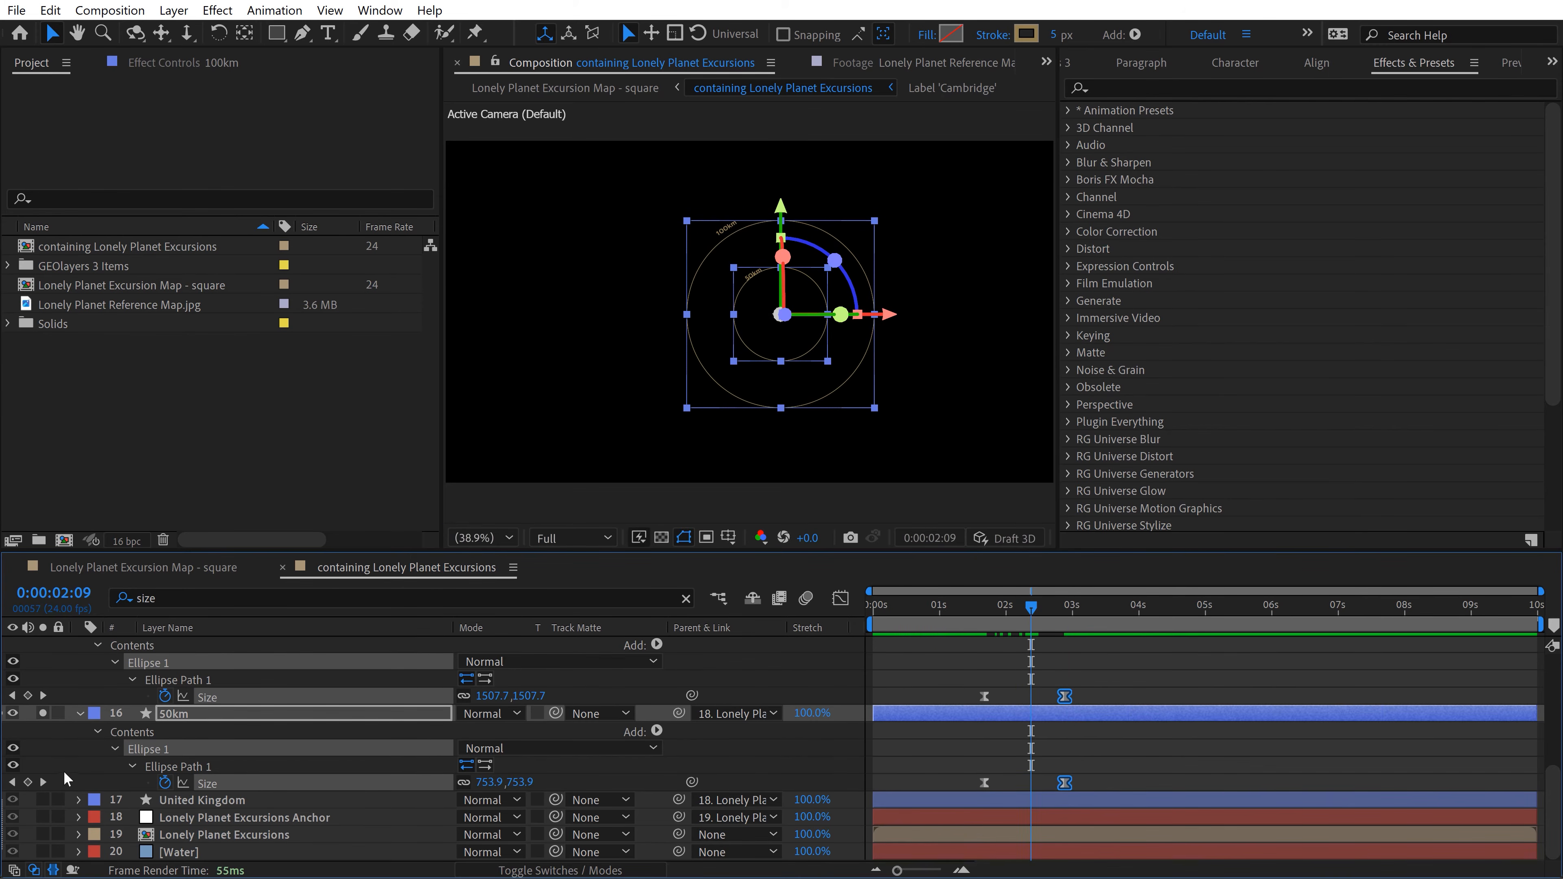
# Step: Apply the Fade In+Out - frames preset to the 50km and 100km text layers
pyautogui.scroll(3, 143, 742)
pyautogui.click(165, 712)
pyautogui.keyDown('shift'); pyautogui.click(179, 696); pyautogui.keyUp('shift')
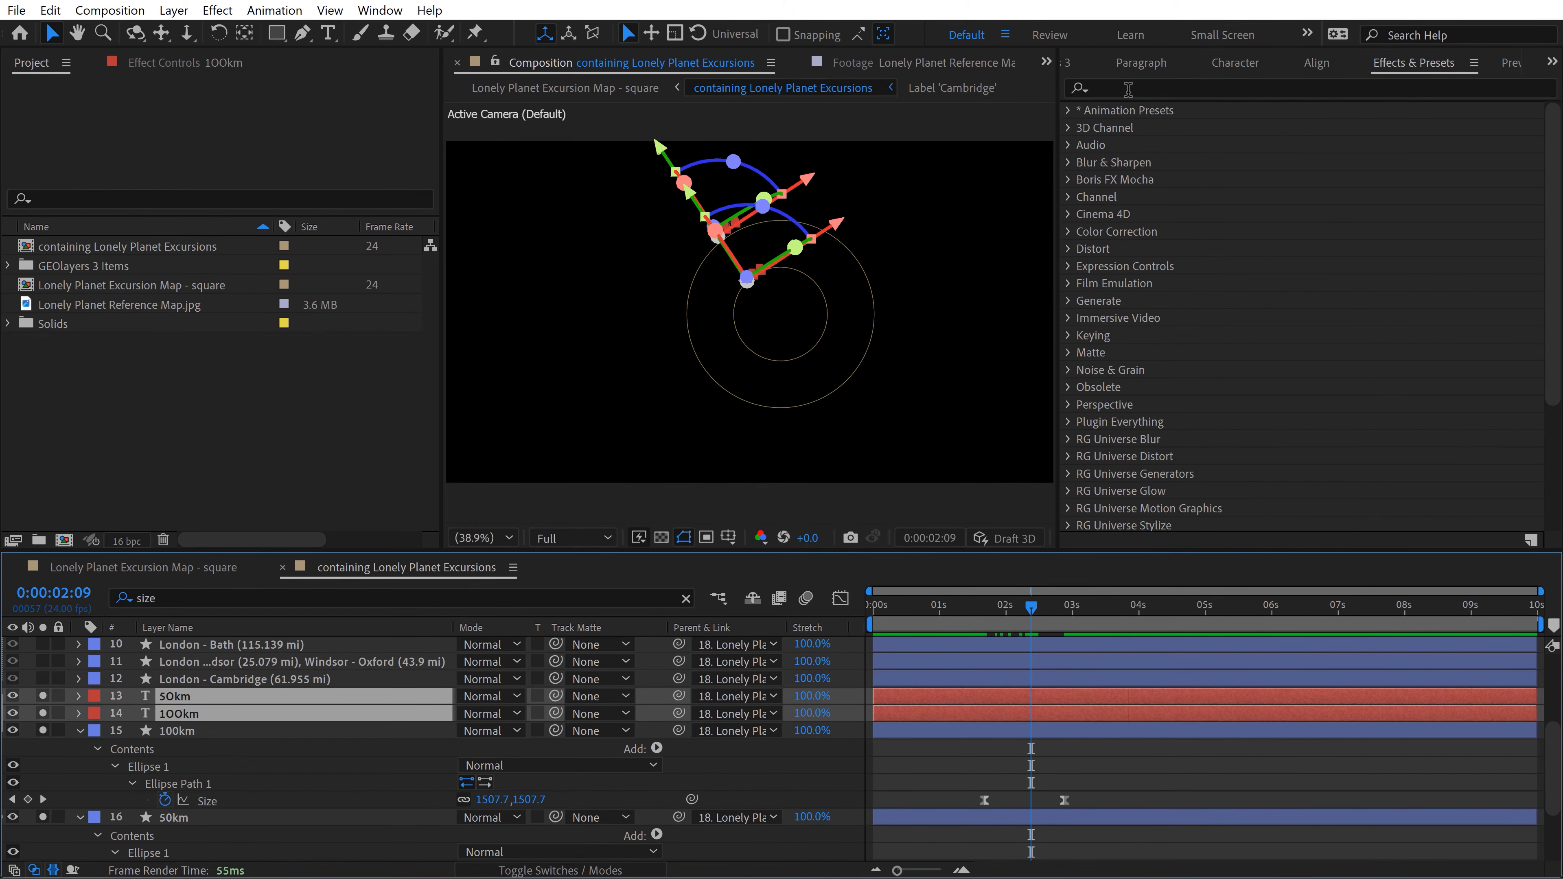
pyautogui.click(1296, 87)
pyautogui.write('fade in')
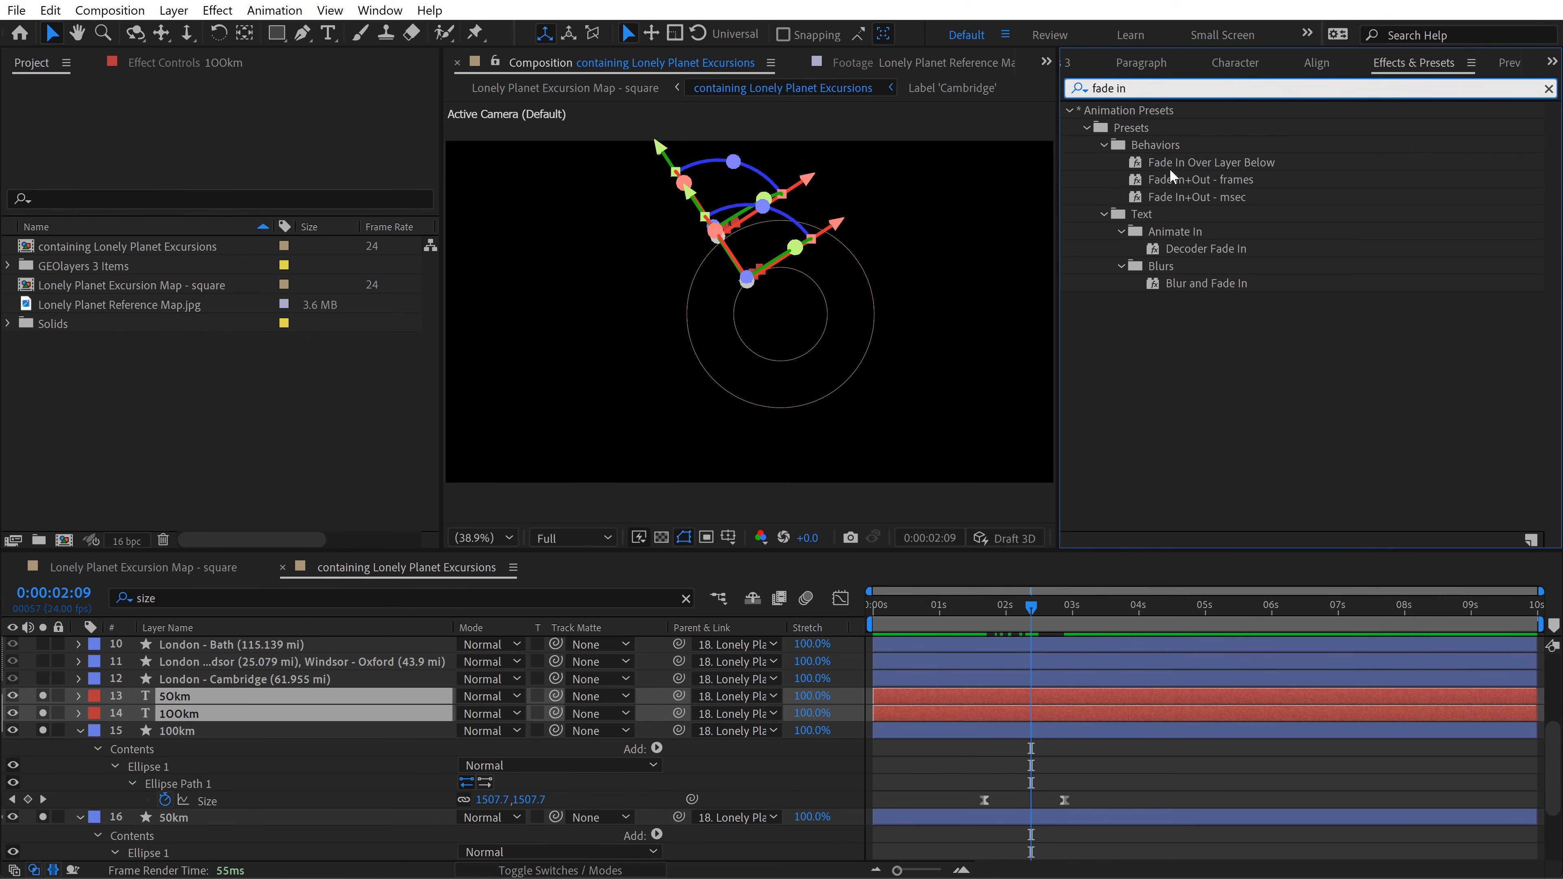
pyautogui.doubleClick(1189, 181)
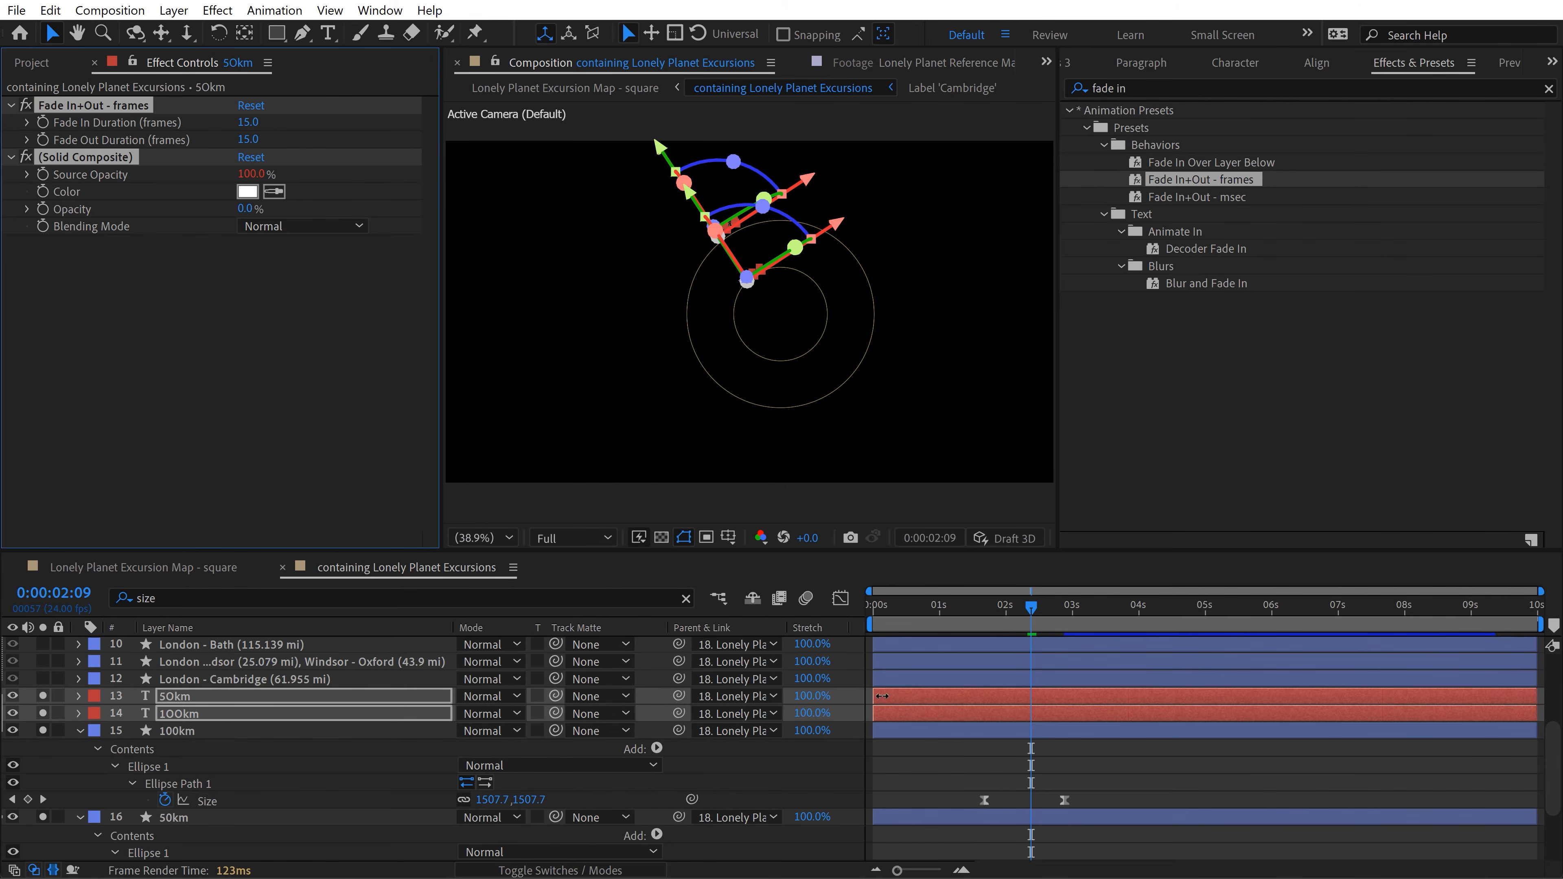
# Step: Trim the start of both distance text layers to 0:00:02:09 and preview the fade-in with the circles
pyautogui.moveTo(882, 695); pyautogui.dragTo(1016, 692)
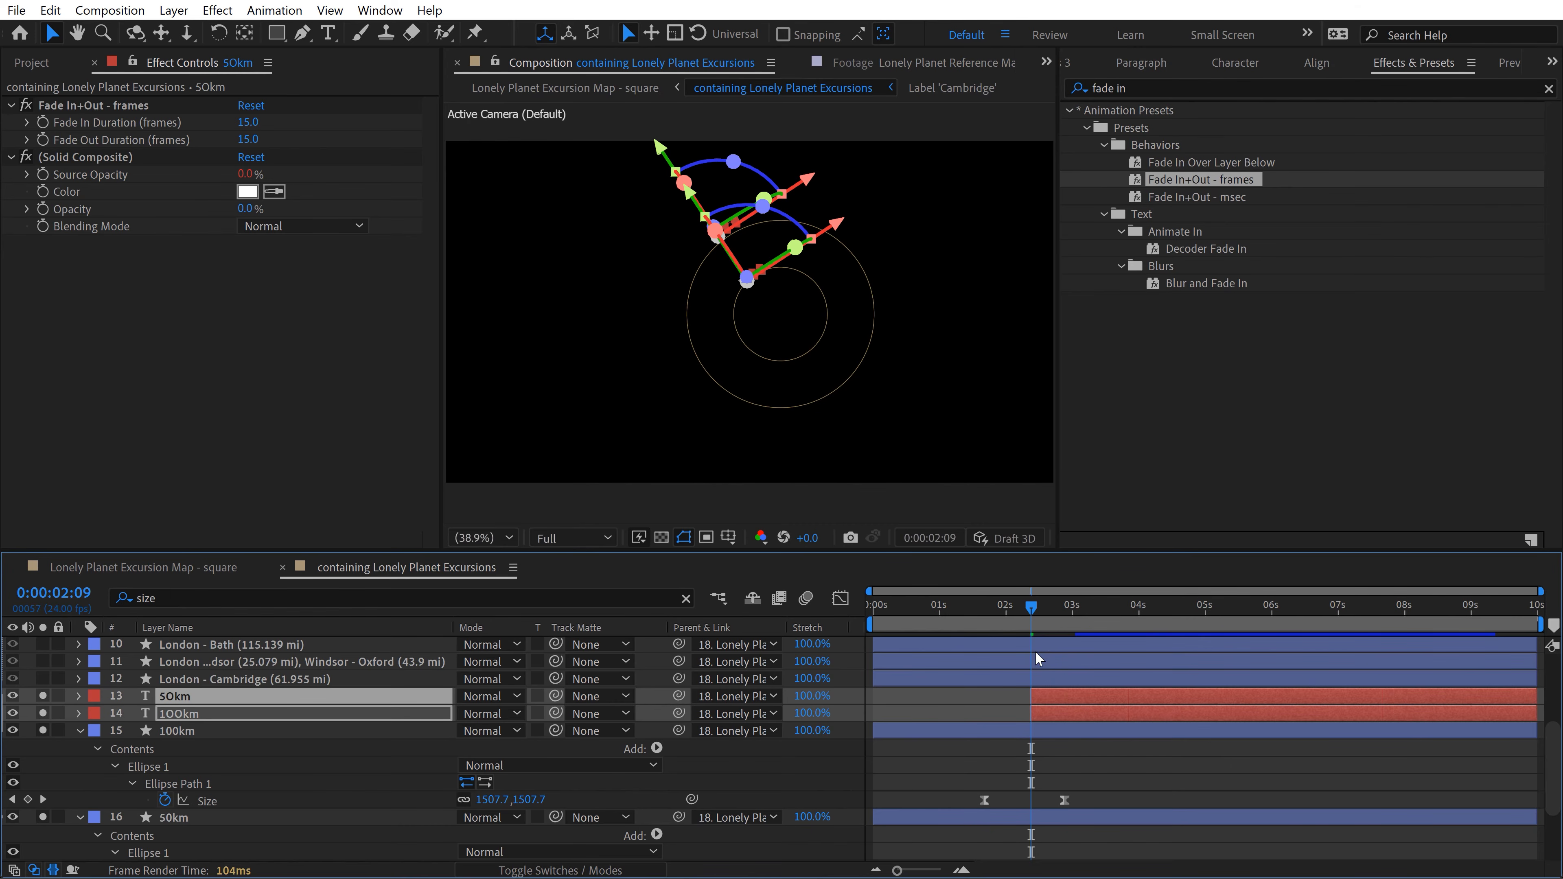
pyautogui.moveTo(1029, 609); pyautogui.dragTo(946, 610)
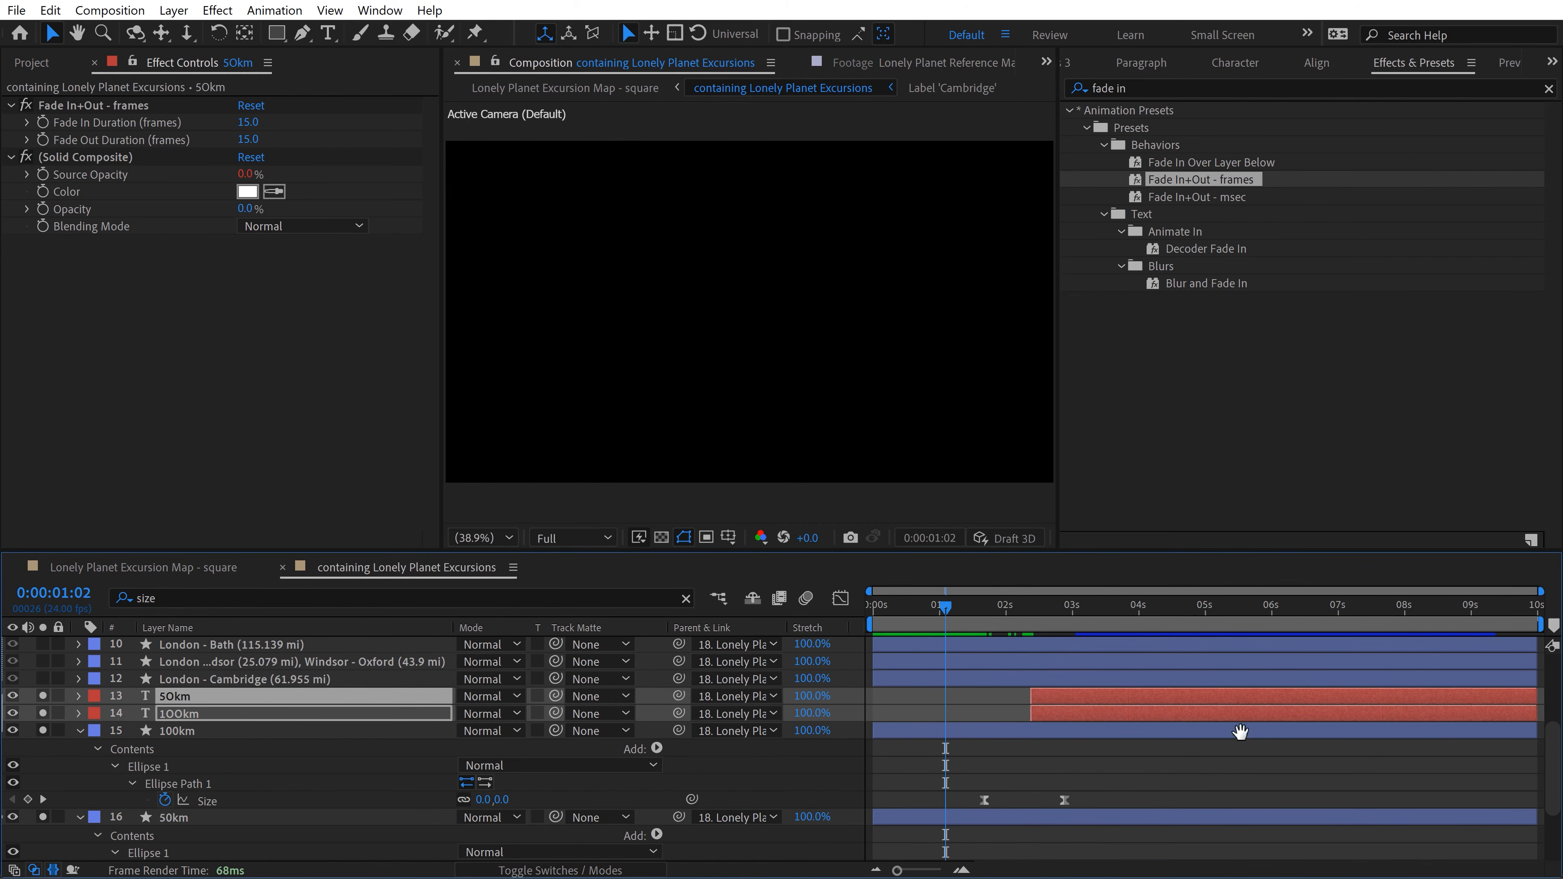
pyautogui.press('space')
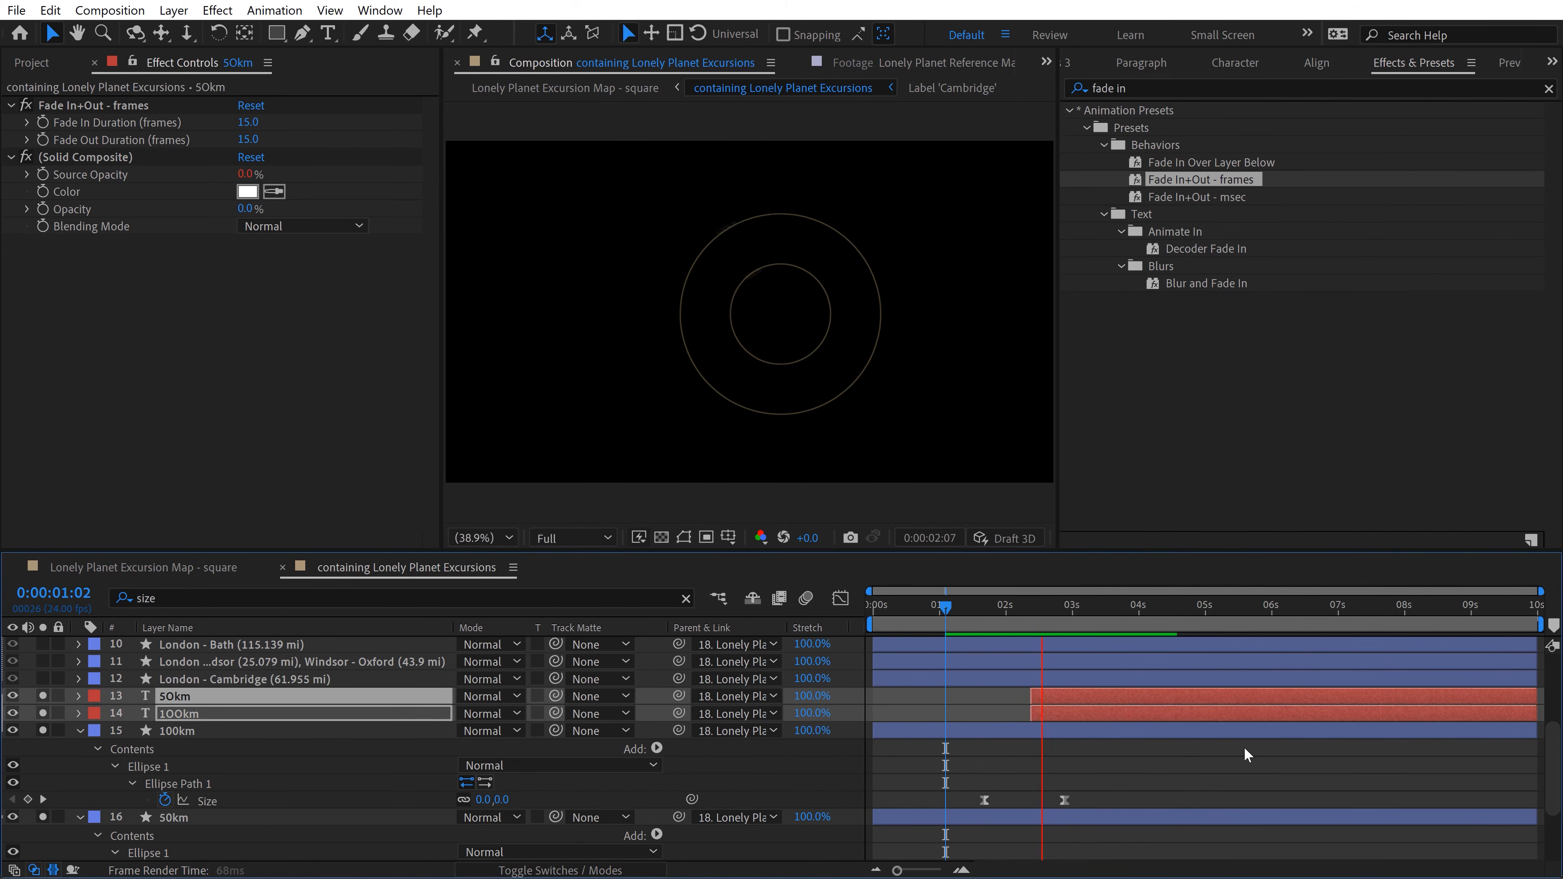
pyautogui.press('space')
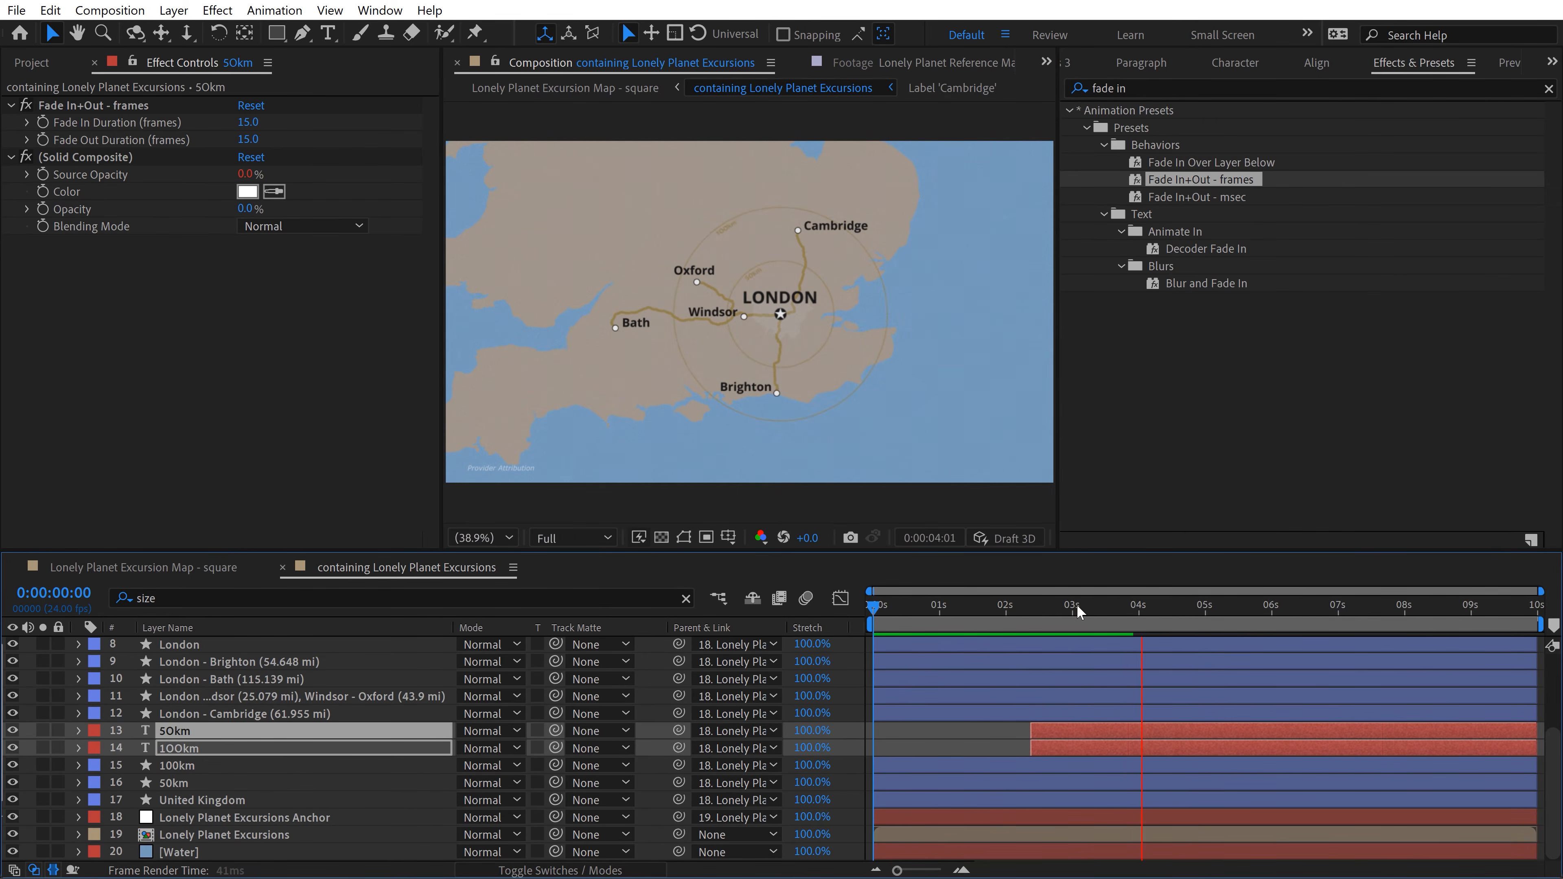
pyautogui.press('space')
pyautogui.press('space')
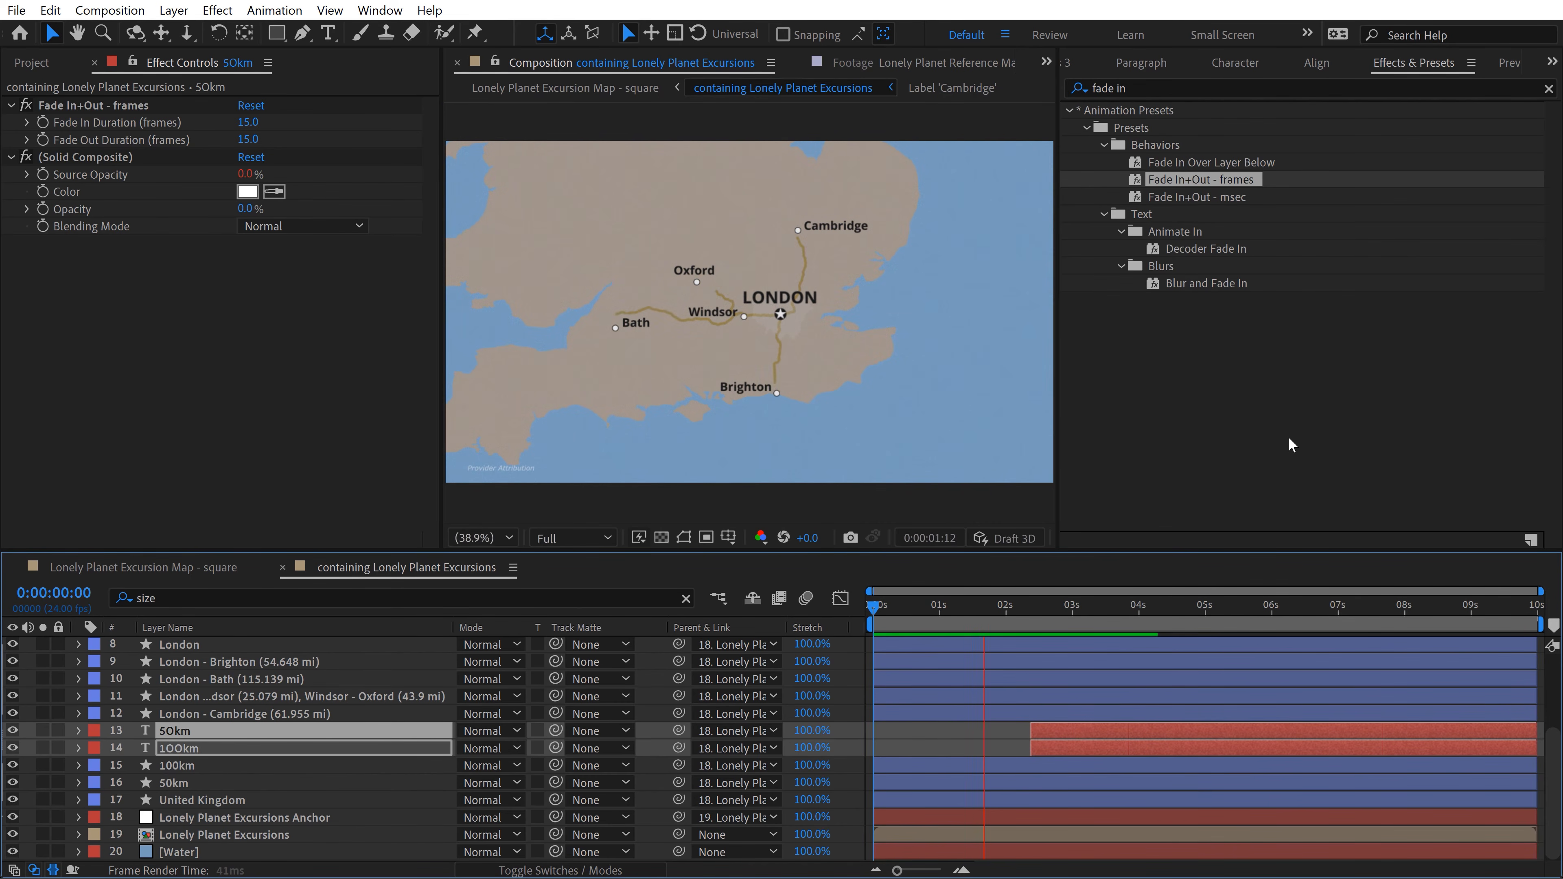
pyautogui.press('space')
# Step: Shift all Size keyframes of the 100km and 50km circles earlier so their growth starts at 0:00:00:00
pyautogui.click(173, 767)
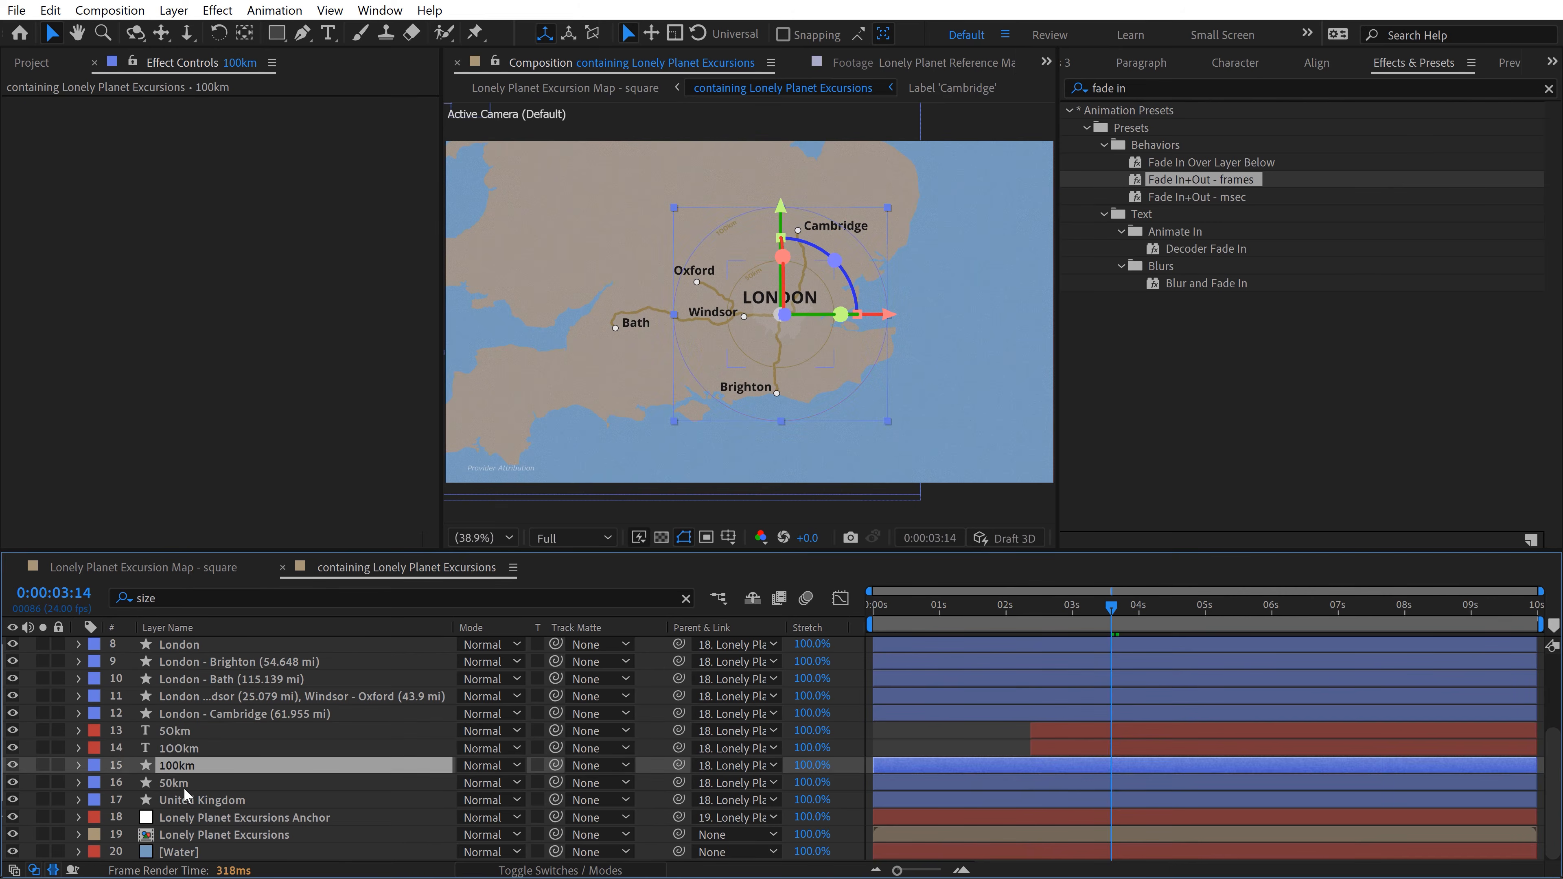
pyautogui.keyDown('shift'); pyautogui.click(184, 787); pyautogui.keyUp('shift')
pyautogui.press('u')
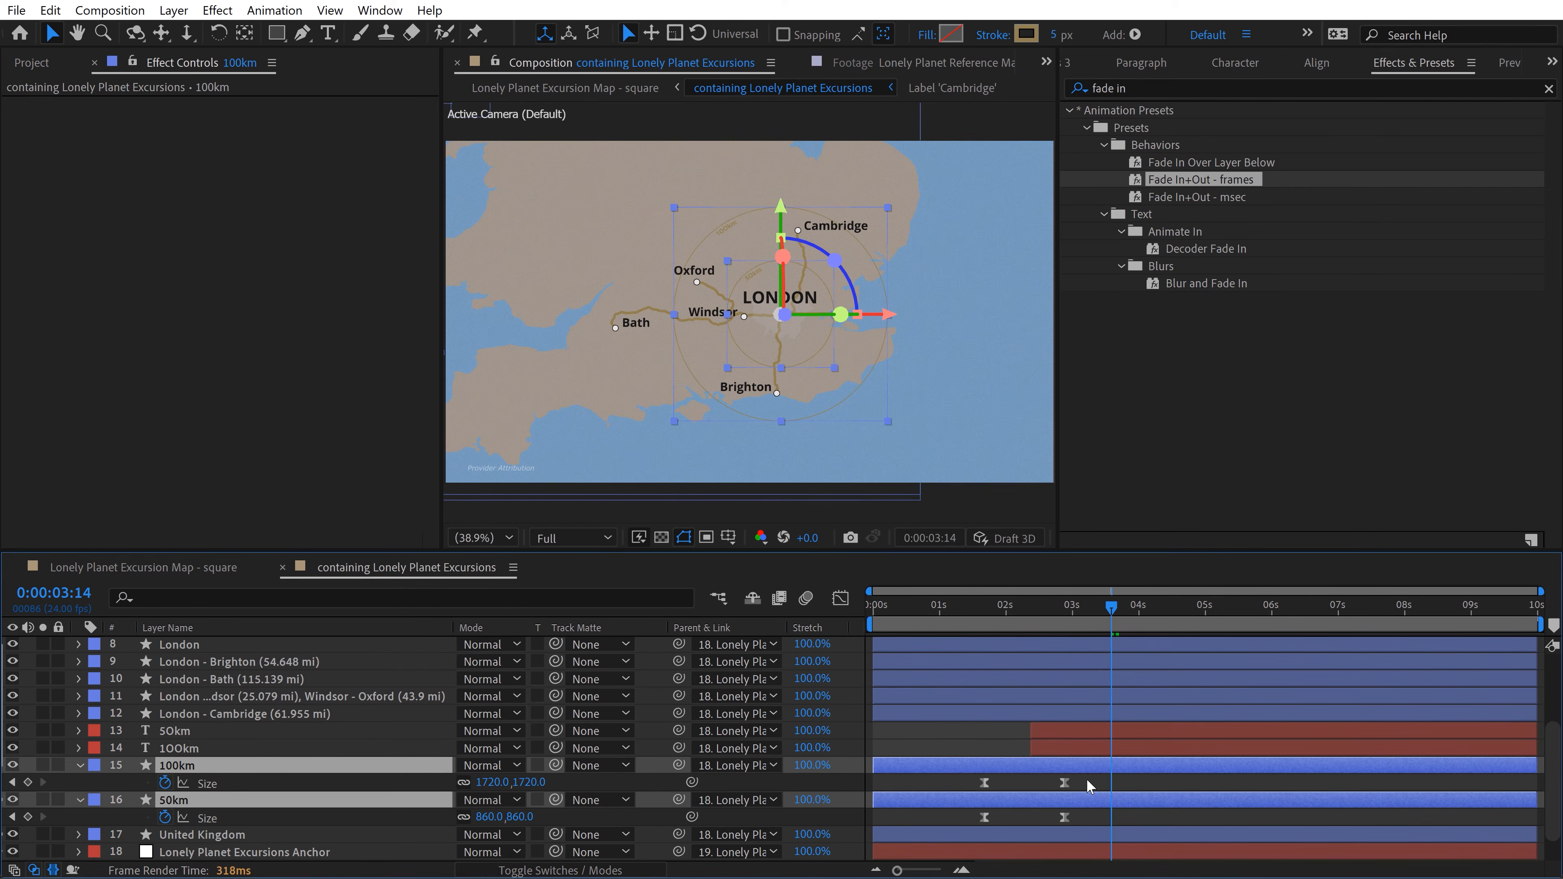
pyautogui.moveTo(1087, 776); pyautogui.dragTo(881, 790)
# Step: Set the start of the 50km and 100km text layers to 0:00:00:16, preview, and collapse the circle layers
pyautogui.click(1041, 737)
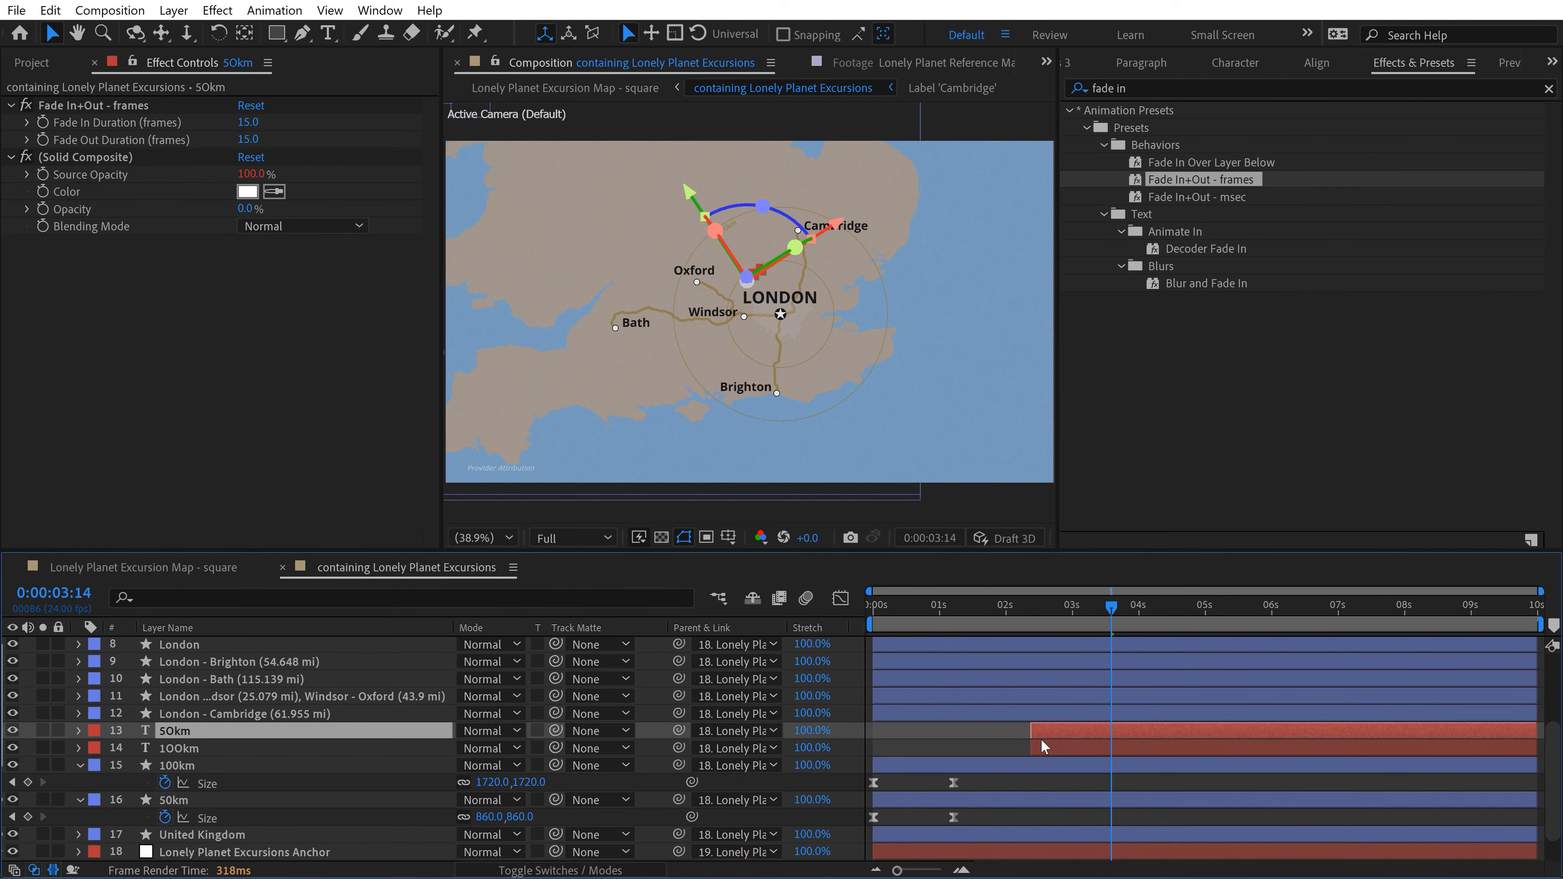
pyautogui.keyDown('shift'); pyautogui.click(1043, 748); pyautogui.keyUp('shift')
pyautogui.moveTo(1040, 609); pyautogui.dragTo(815, 644)
pyautogui.moveTo(1032, 731); pyautogui.dragTo(862, 744)
pyautogui.press('space')
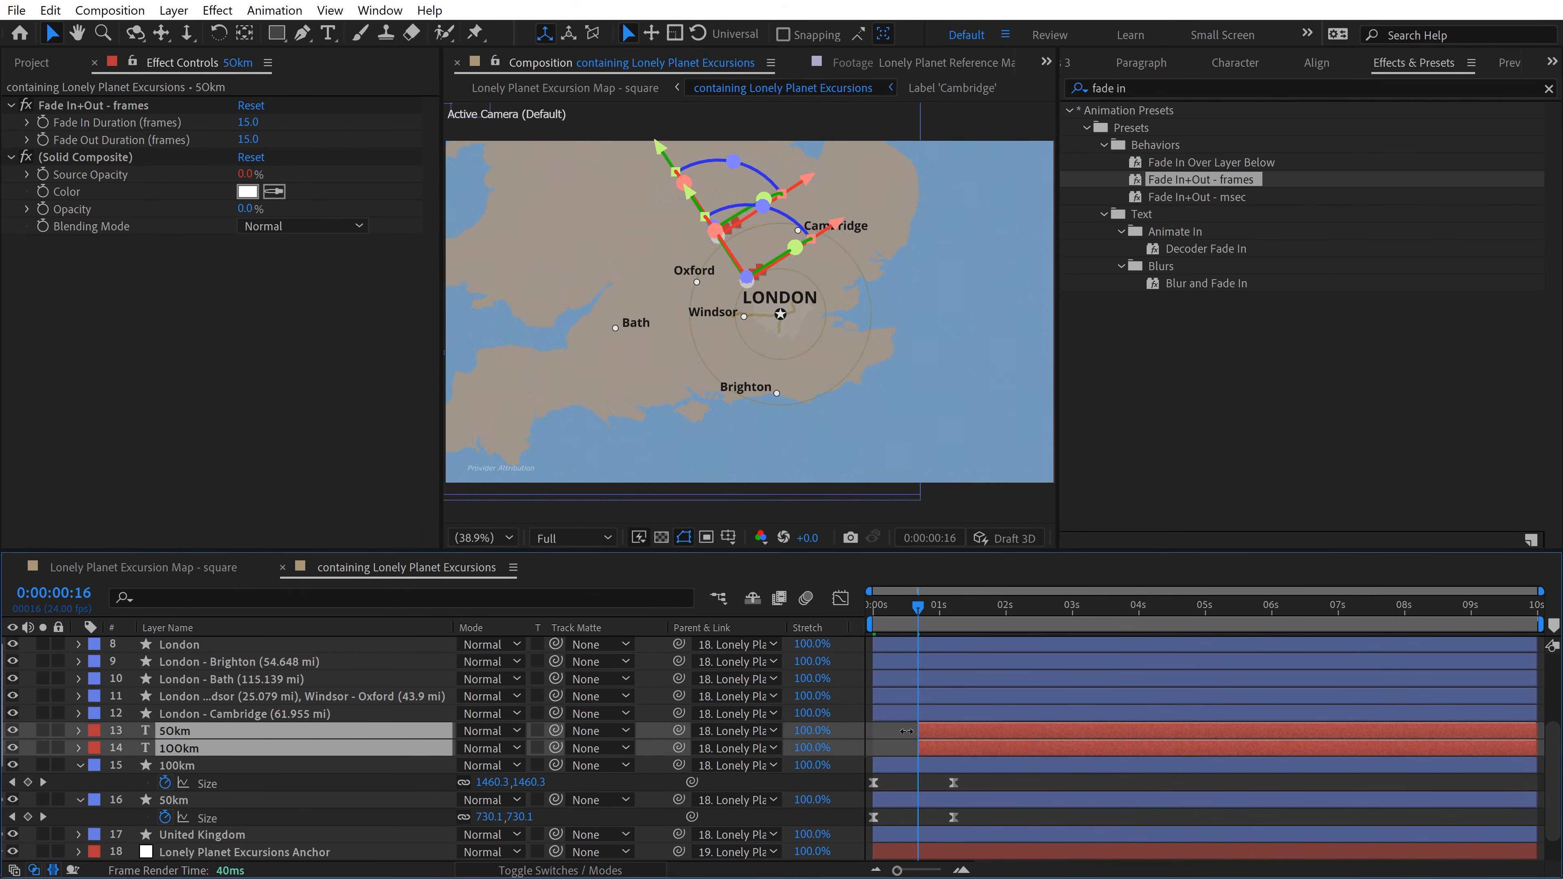
pyautogui.press('space')
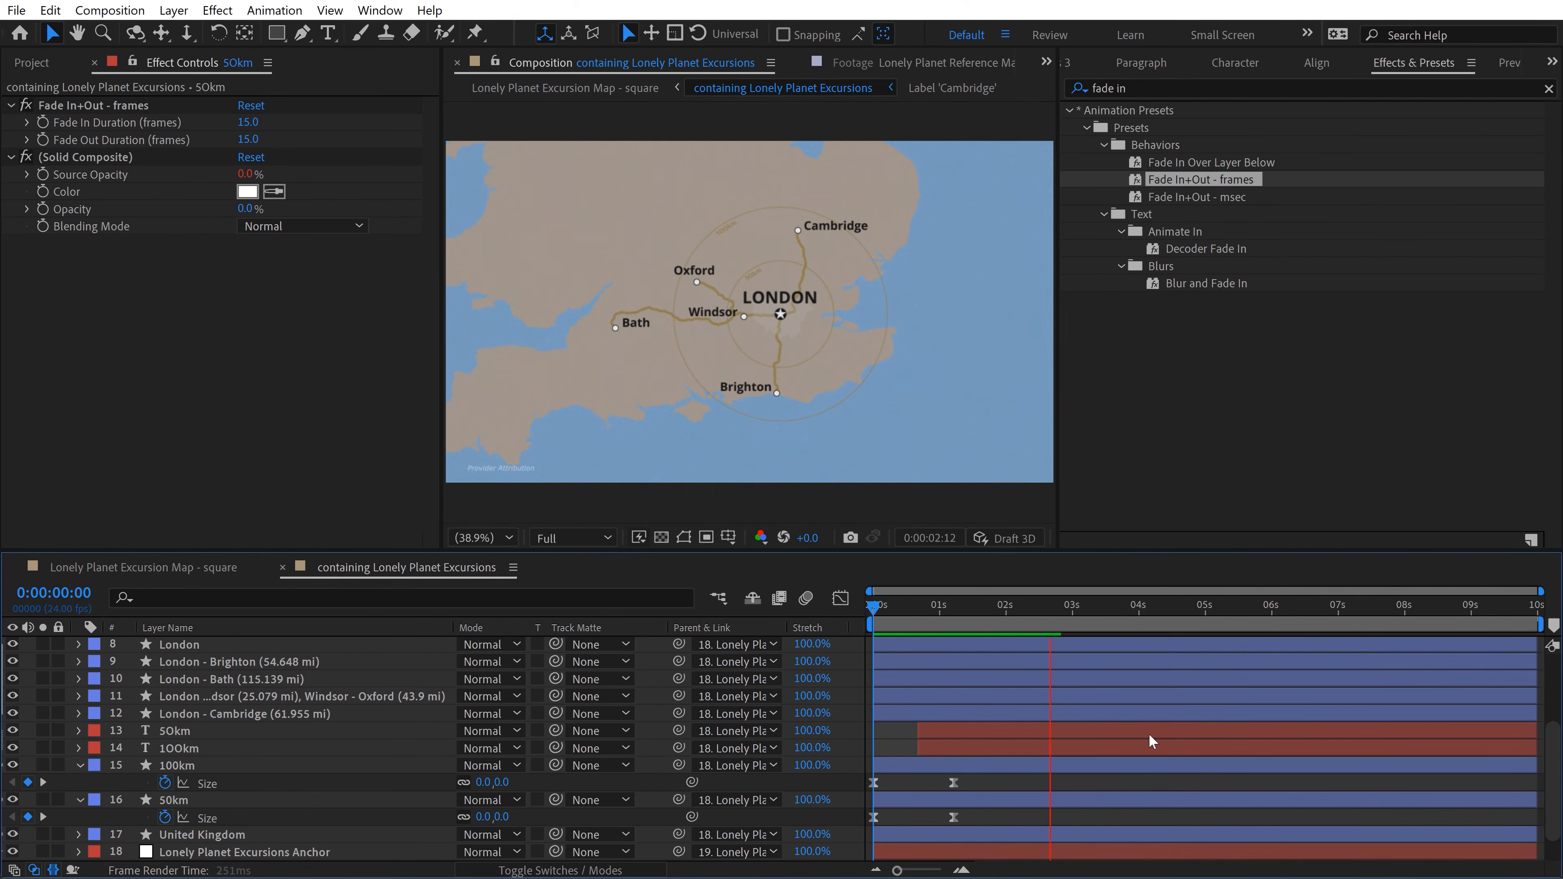
pyautogui.press('space')
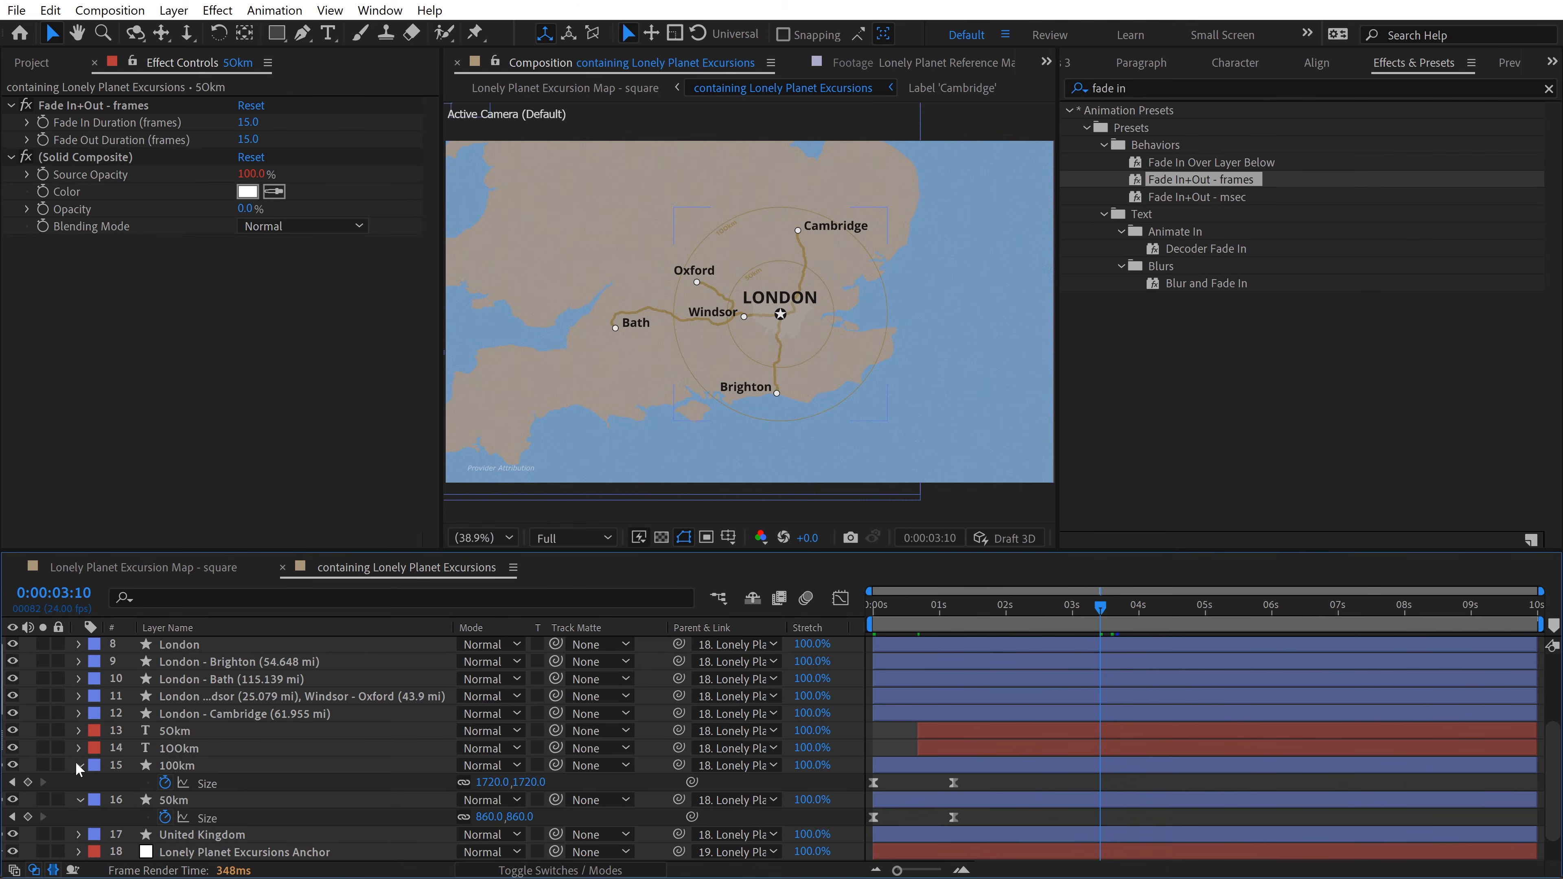
pyautogui.click(80, 765)
pyautogui.click(80, 783)
# Step: Apply the Fade In+Out - frames preset to the Windsor, Oxford, Cambridge, Brighton and Bath label layers and preview the map enlarged
pyautogui.scroll(4, 934, 751)
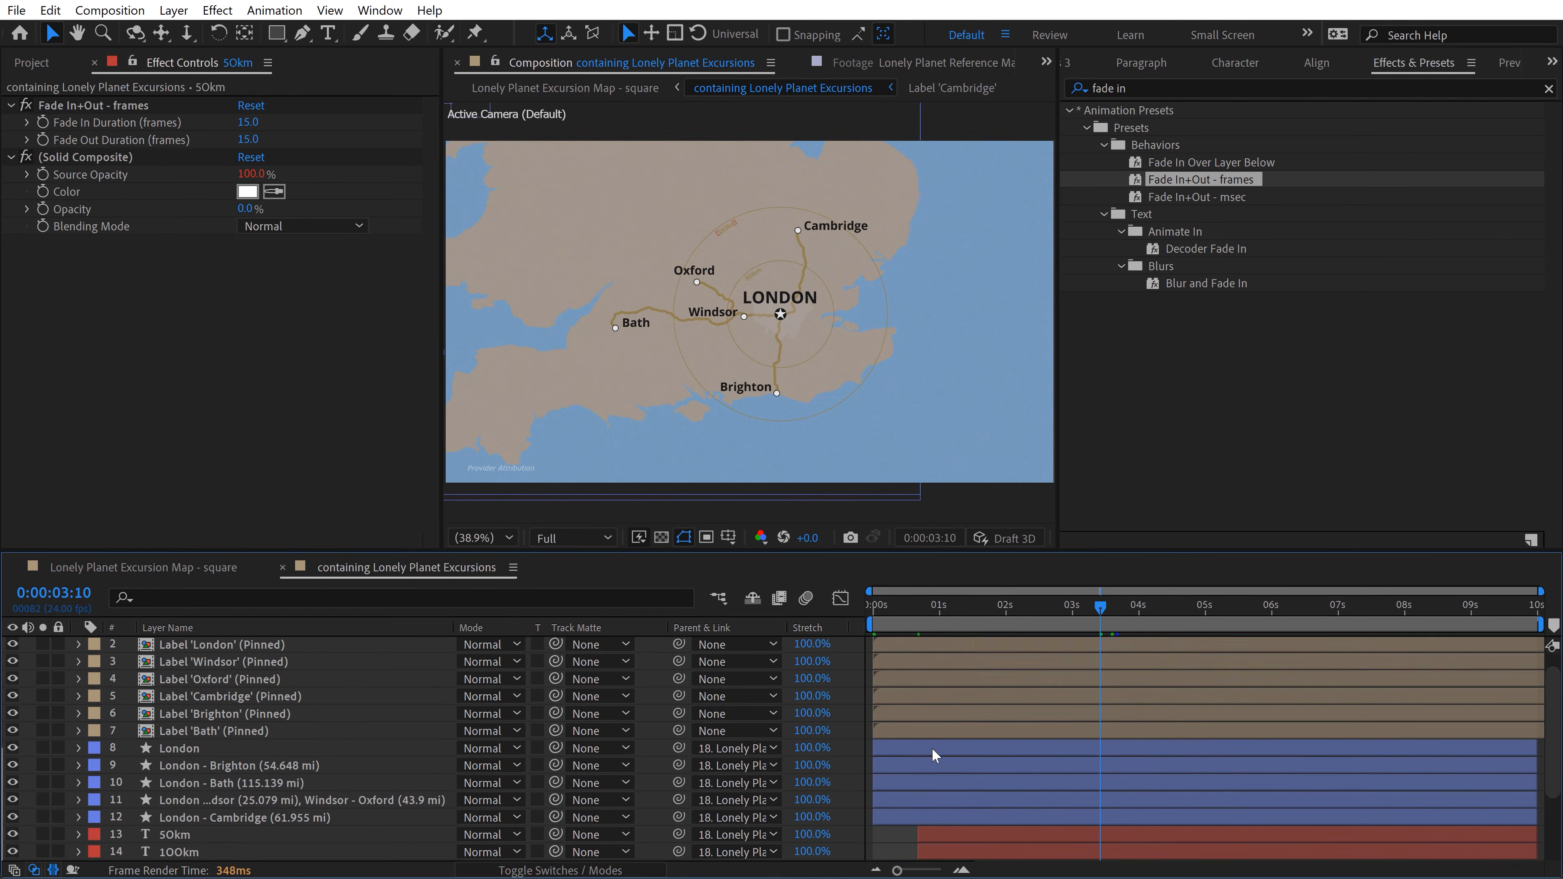
pyautogui.click(903, 666)
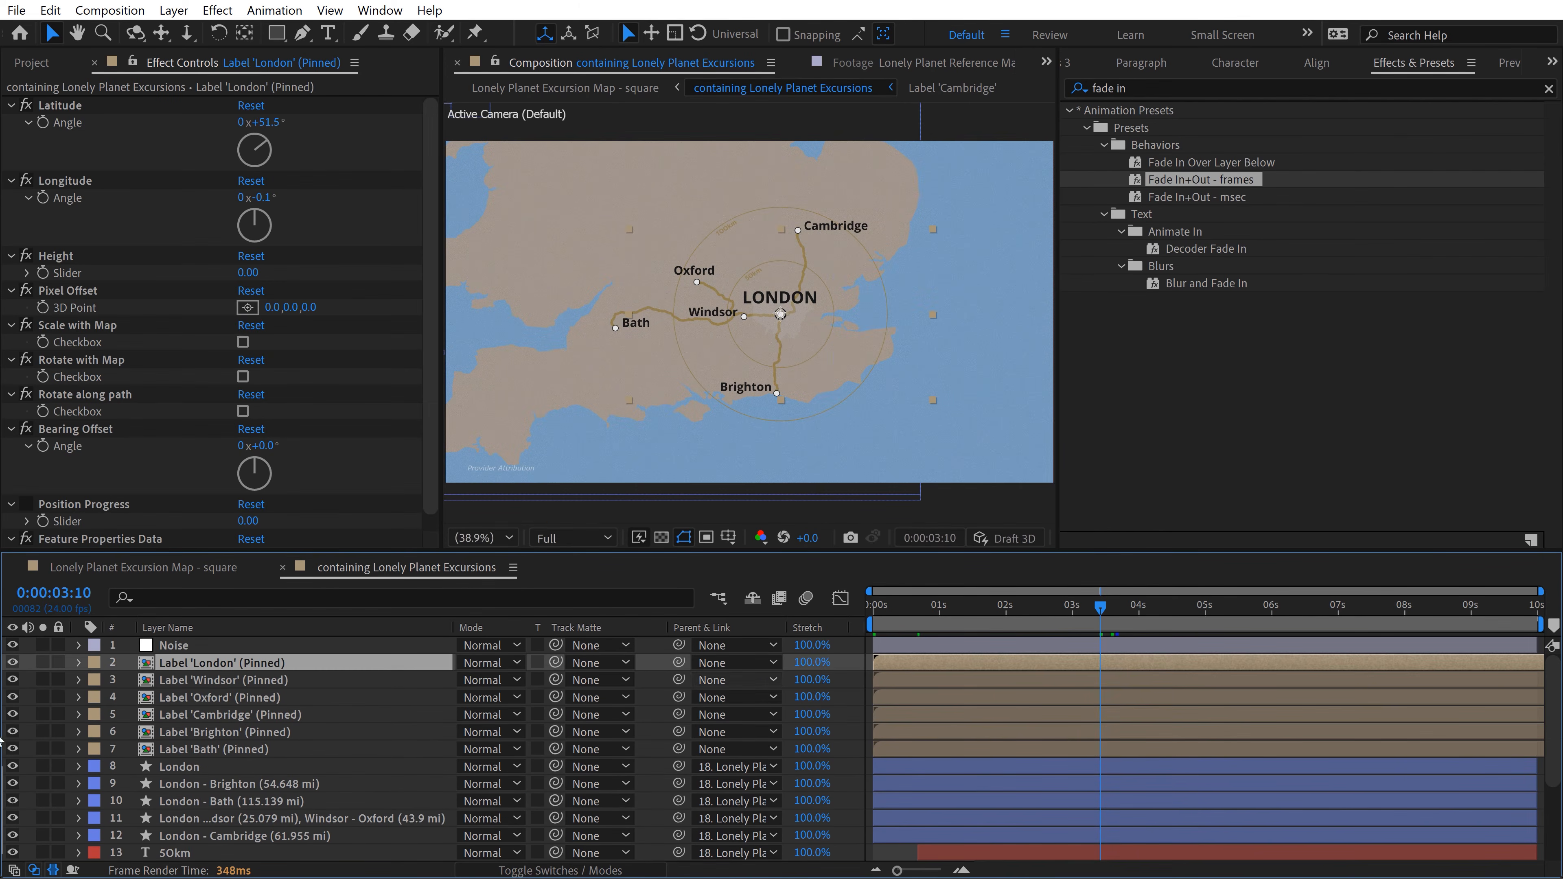
pyautogui.click(207, 685)
pyautogui.keyDown('shift'); pyautogui.click(212, 750); pyautogui.keyUp('shift')
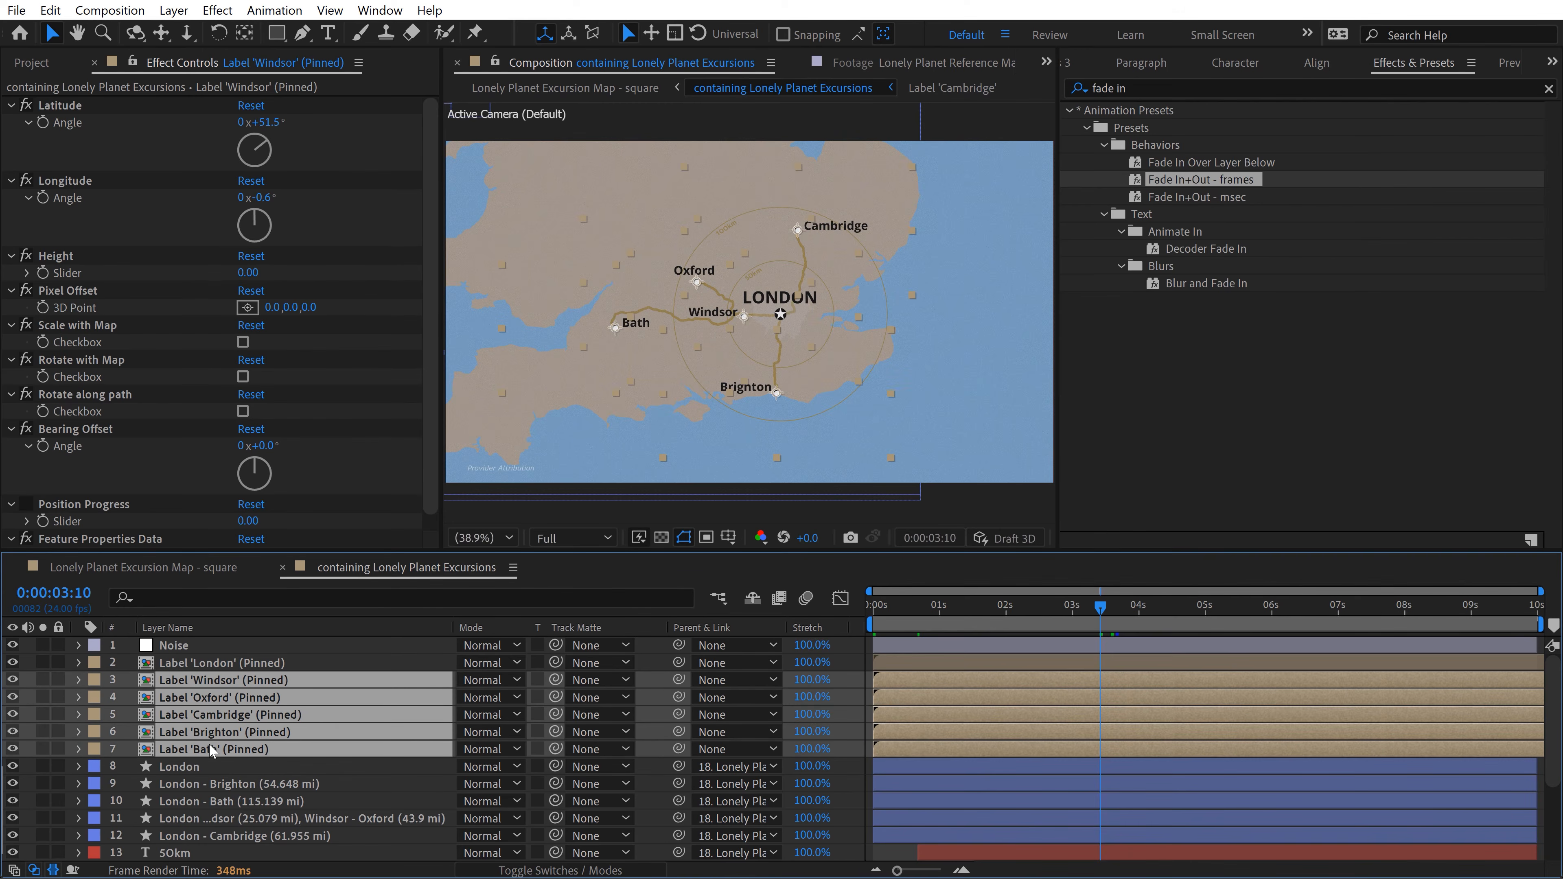
pyautogui.doubleClick(1179, 180)
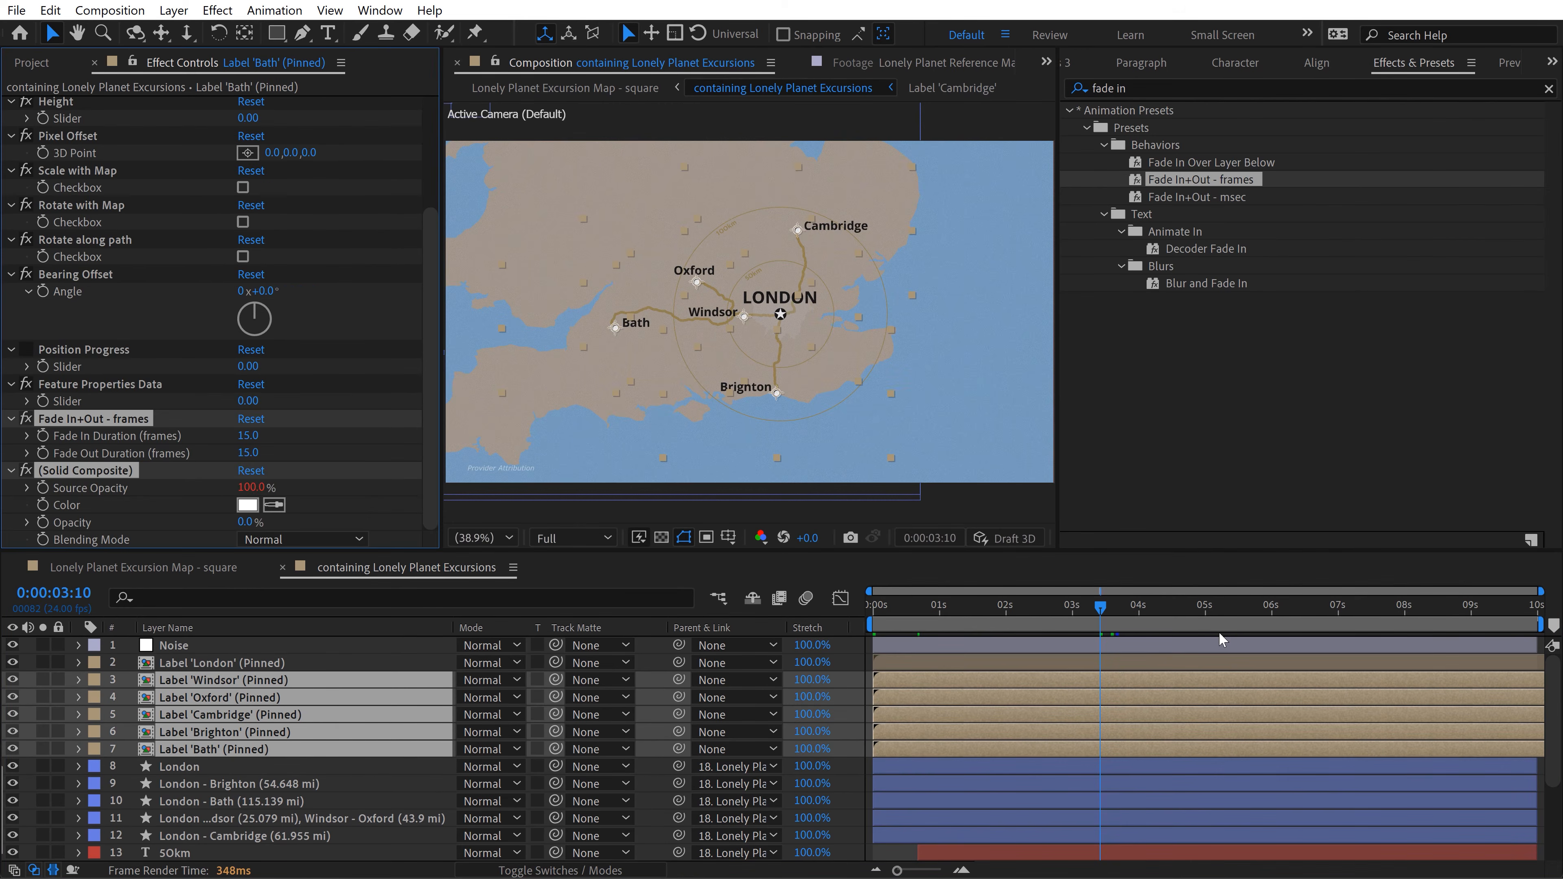
pyautogui.press('`')
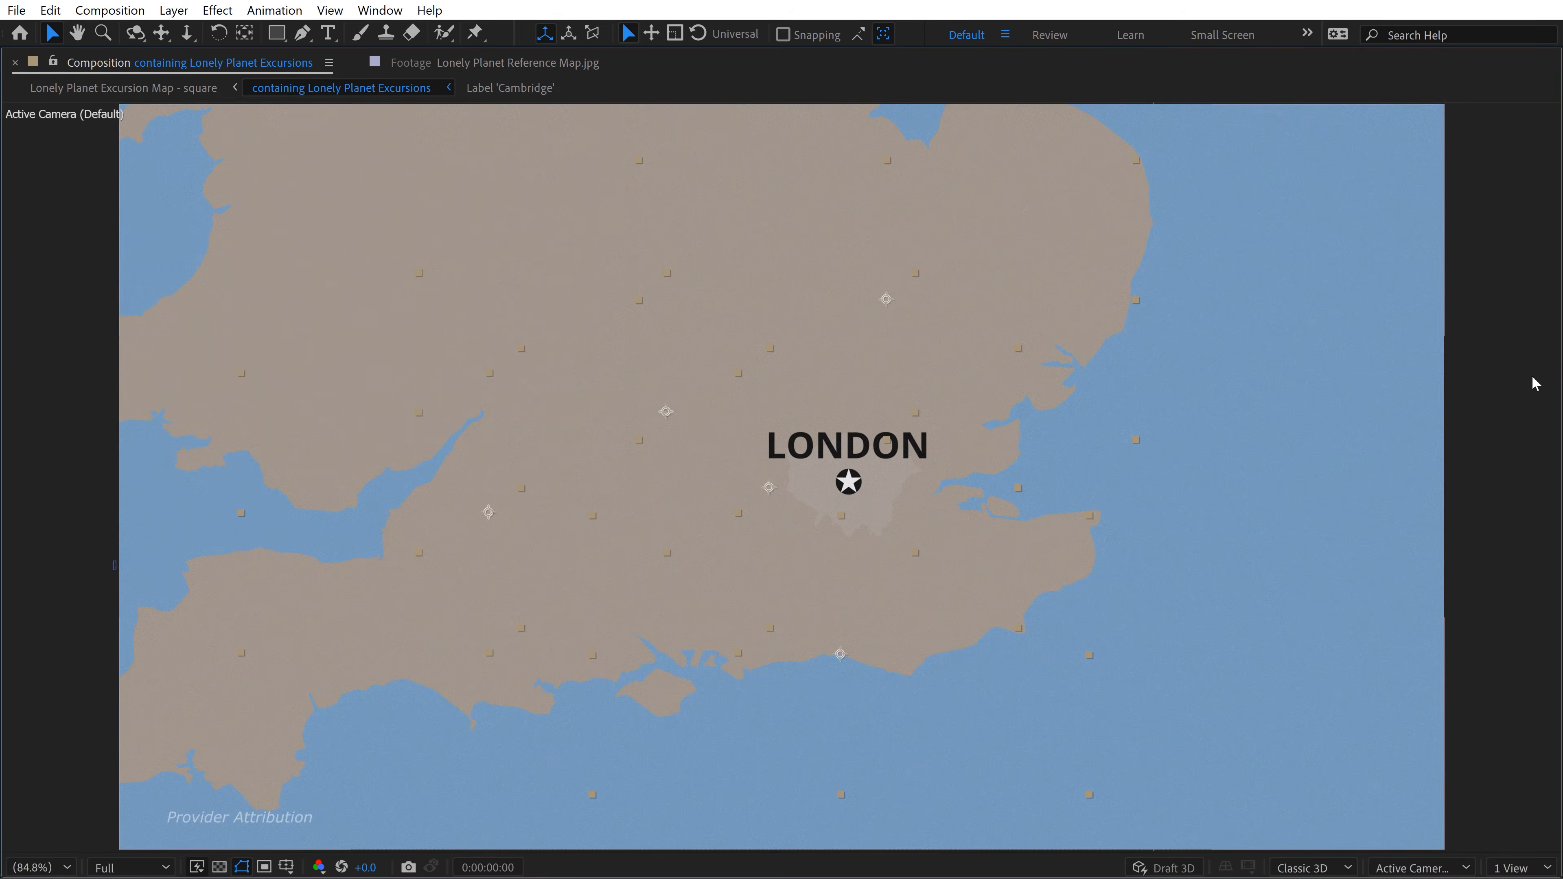
pyautogui.press('space')
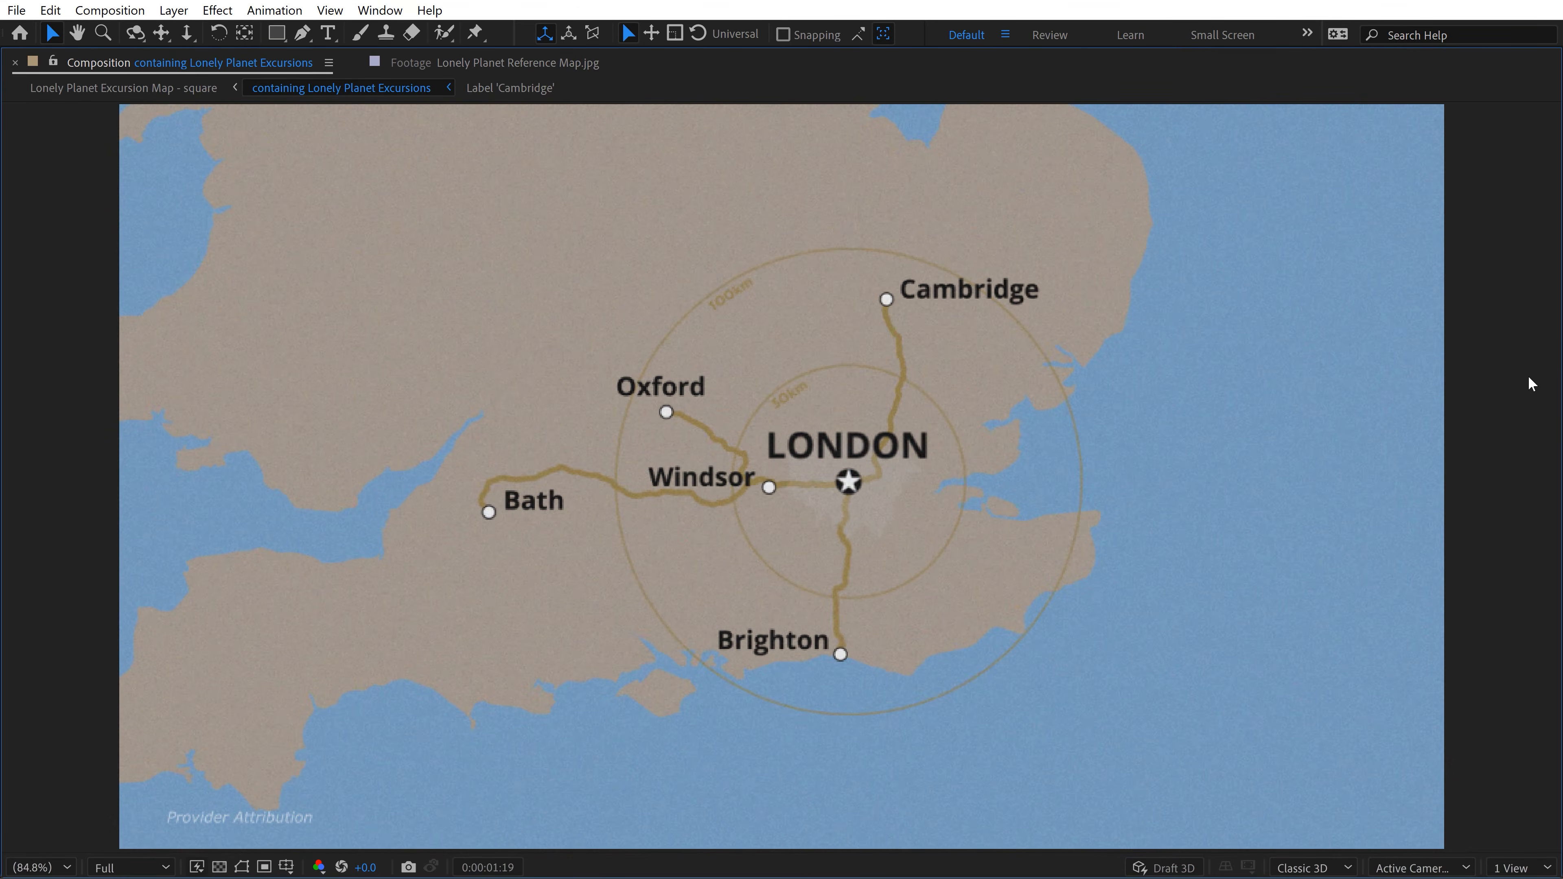
pyautogui.press('`')
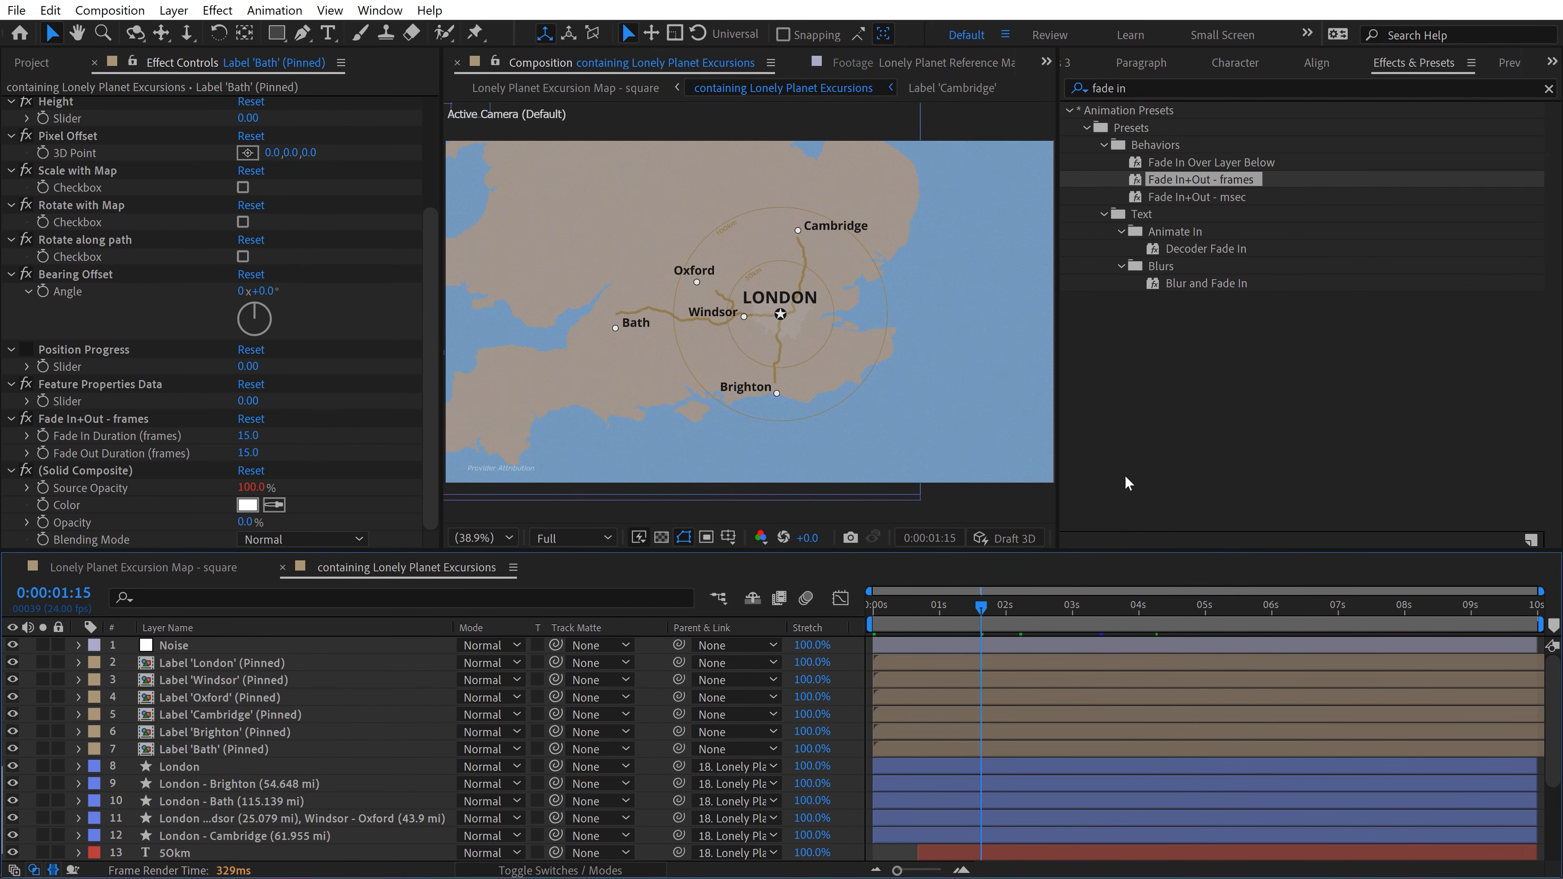
# Step: Search the effects and presets for "simple ma" and add the Simple Map Marker preset as a new layer
pyautogui.doubleClick(1168, 89)
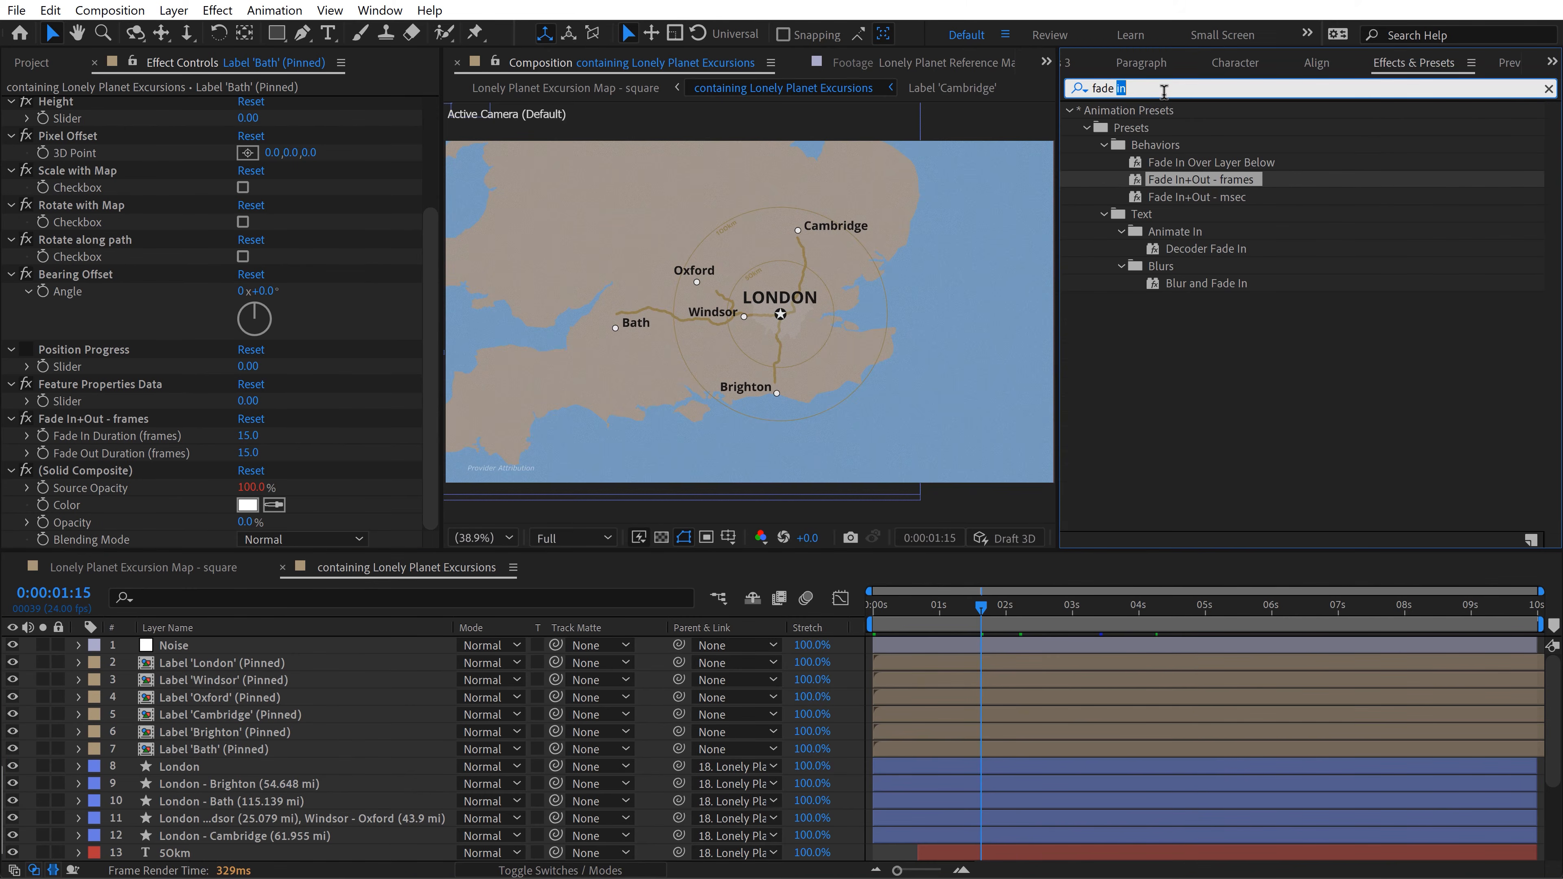
pyautogui.press('BackSpace')
pyautogui.press('BackSpace')
pyautogui.press('BackSpace')
pyautogui.write('simp')
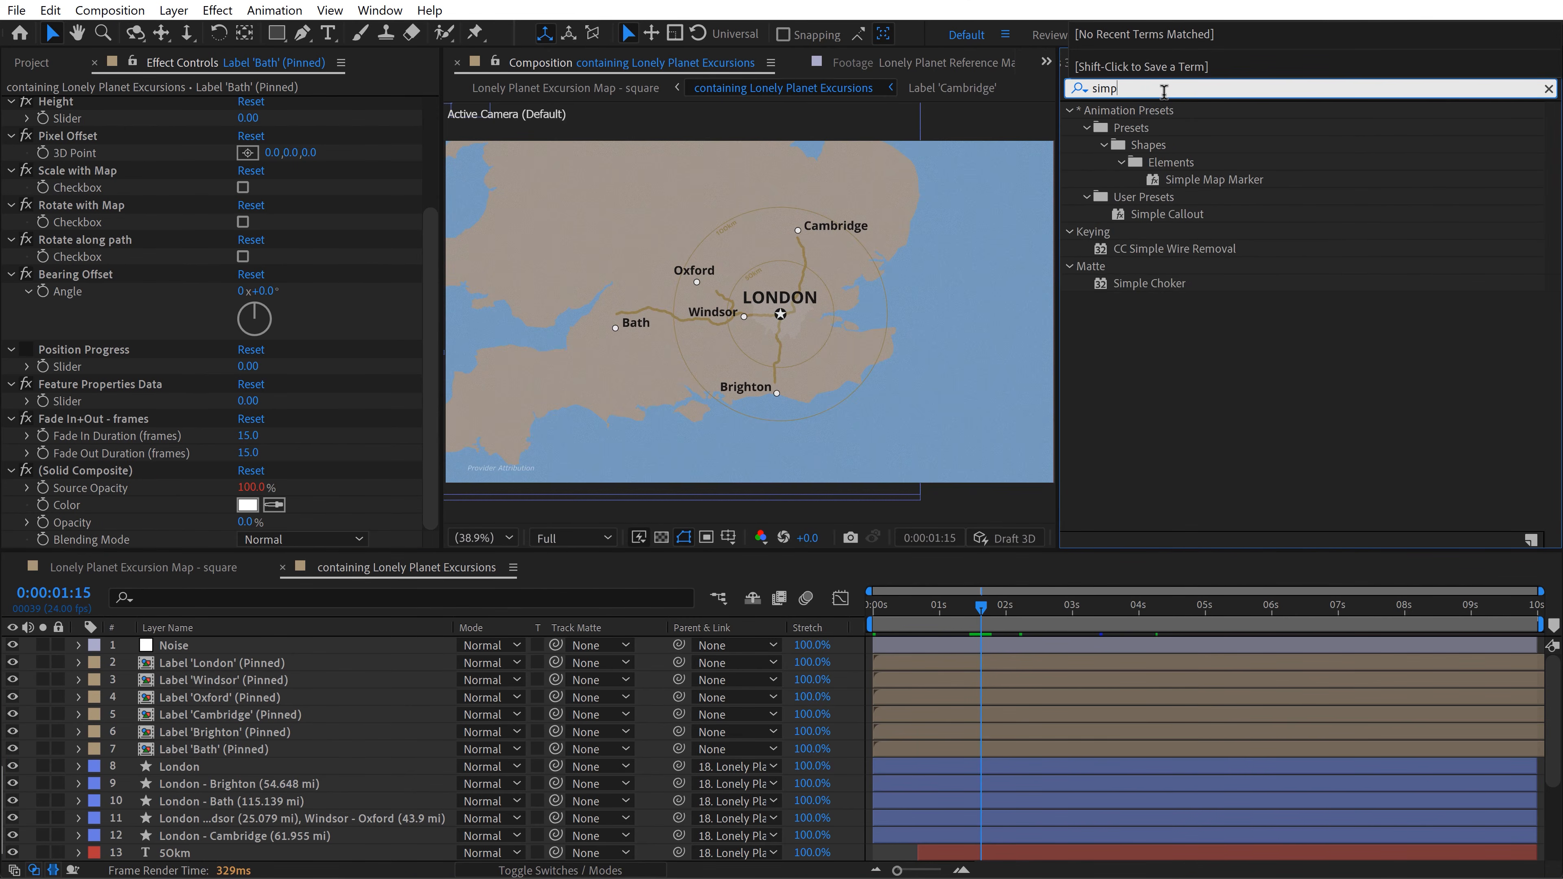
pyautogui.write('le ma')
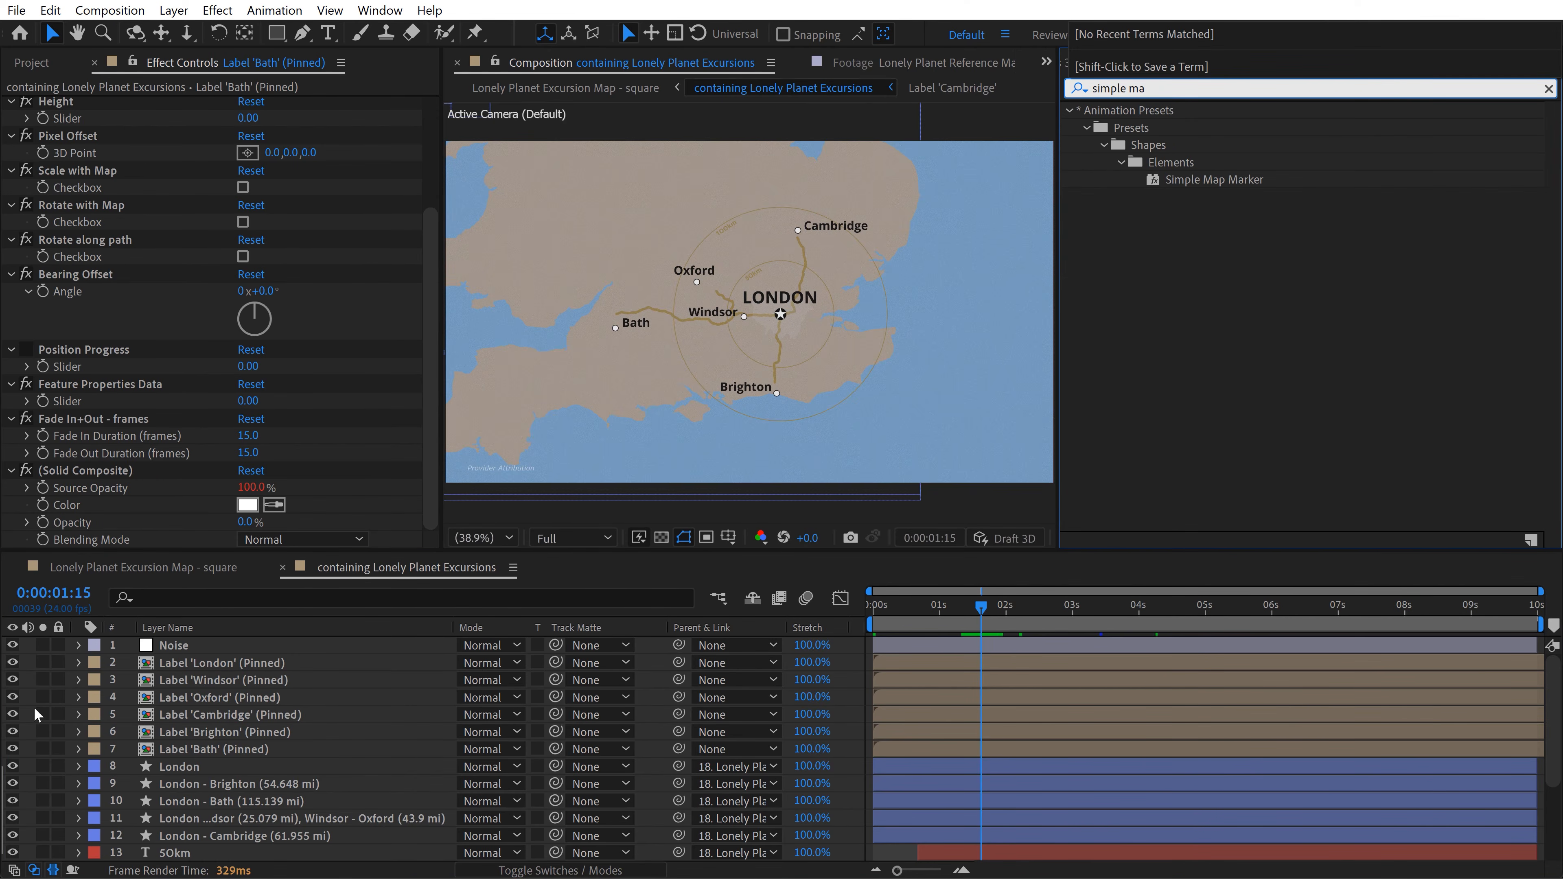
pyautogui.click(32, 693)
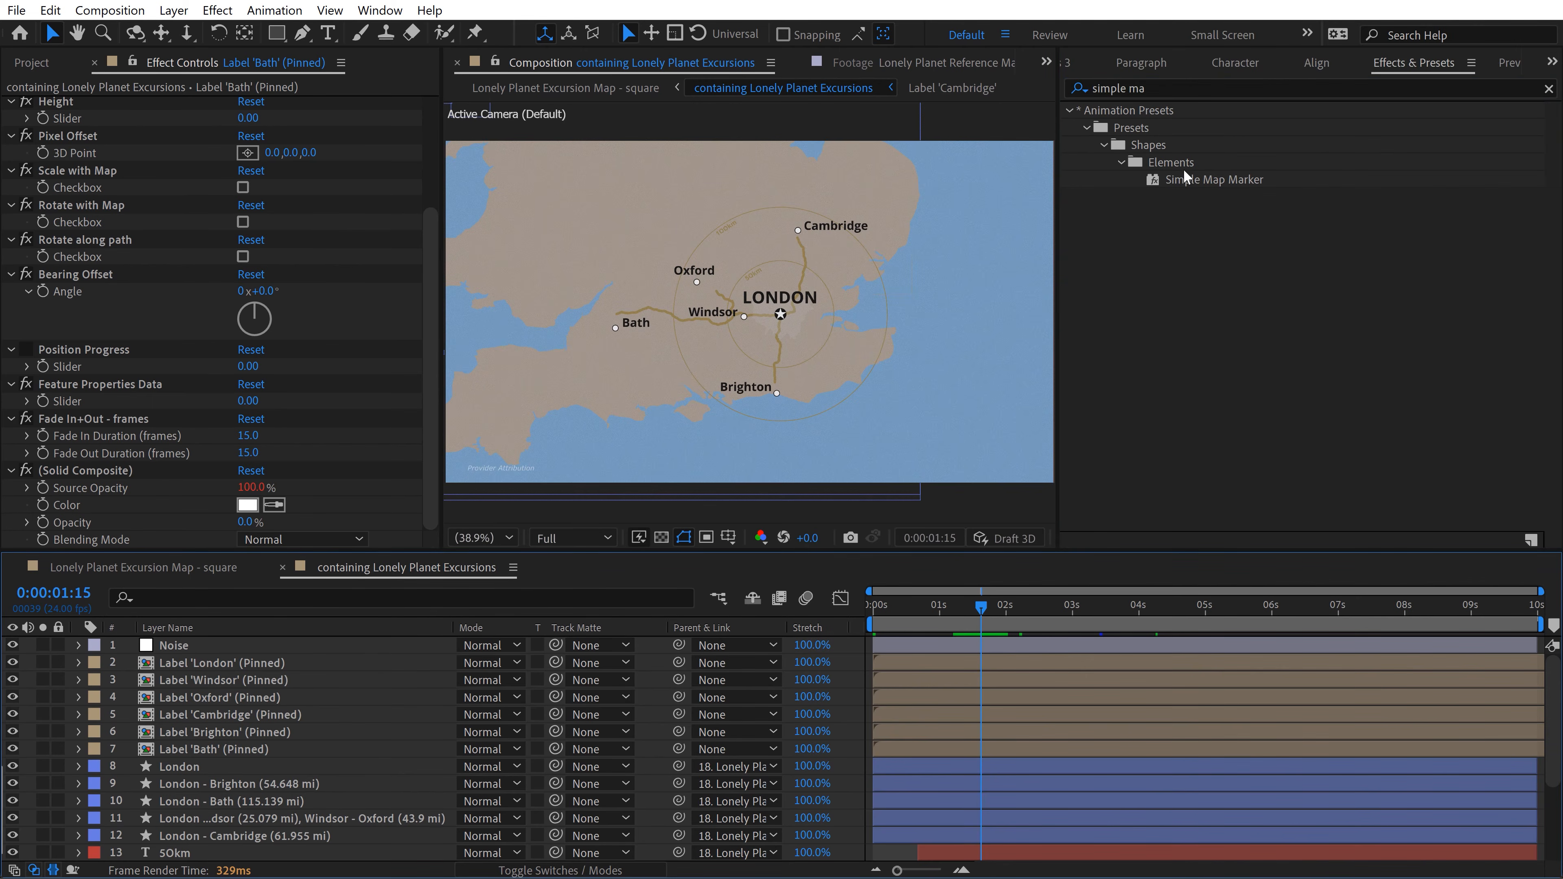
pyautogui.click(1194, 183)
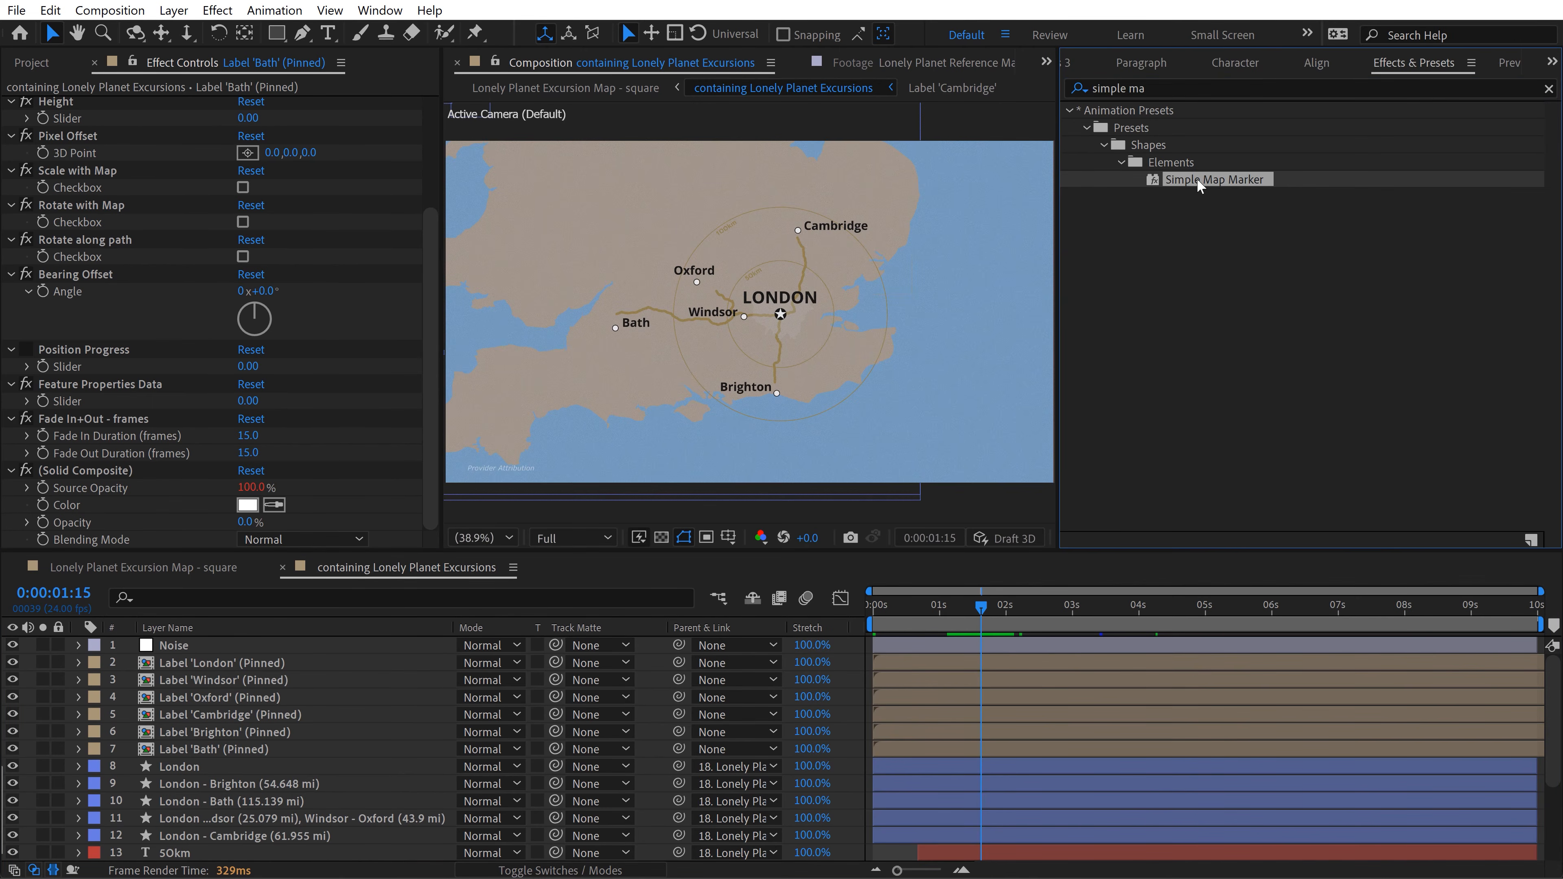
pyautogui.doubleClick(1198, 184)
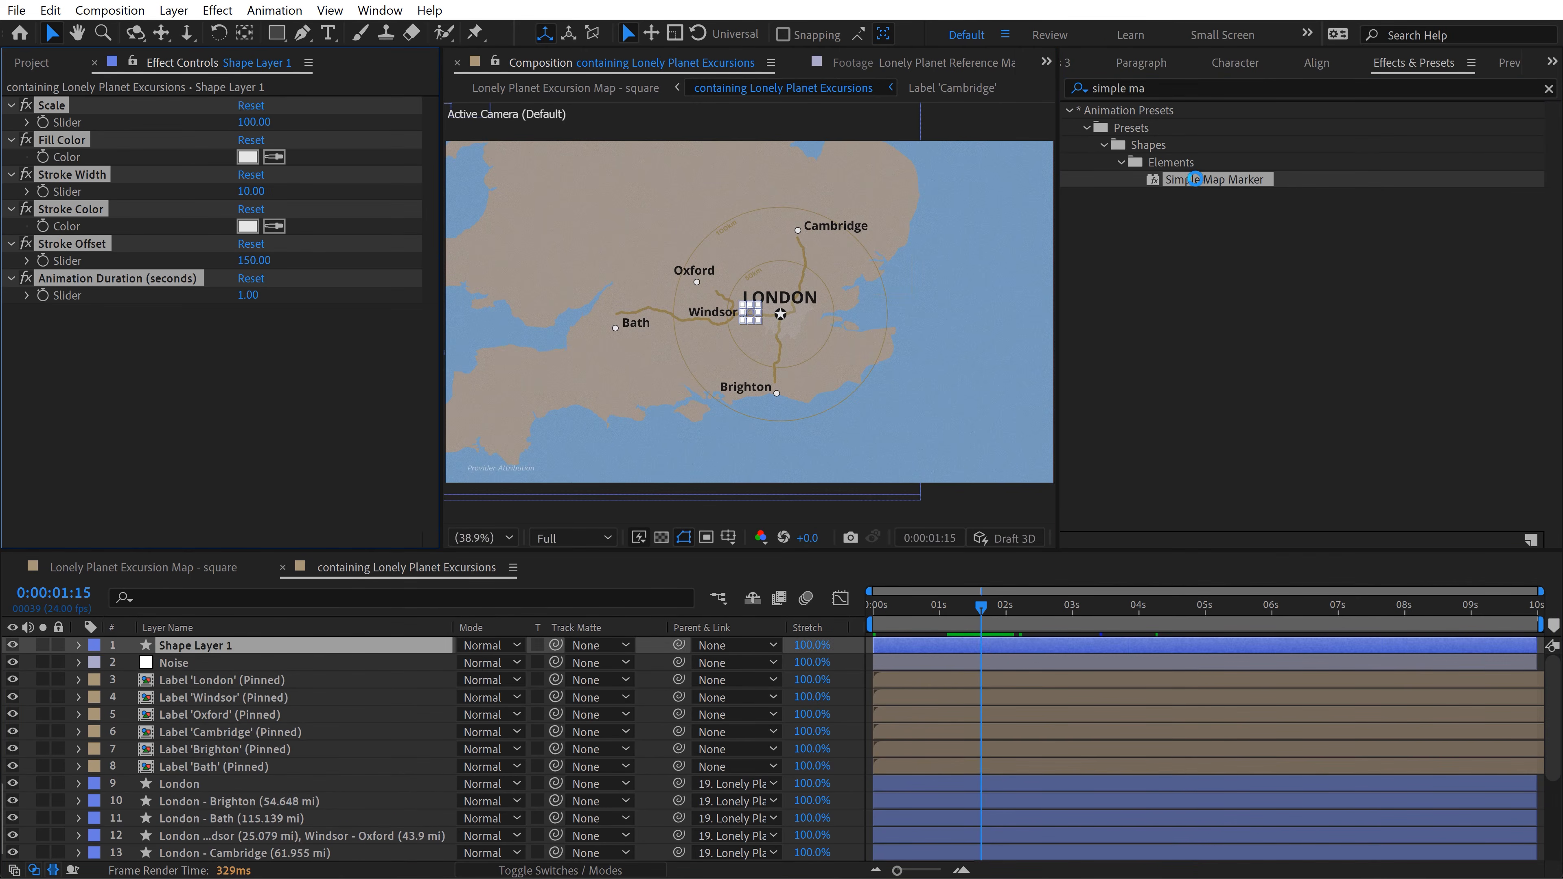
# Step: Solo the new marker shape layer, rename it "London Map Marker" and preview its animation
pyautogui.click(36, 661)
pyautogui.press('F2')
pyautogui.scroll(2, 747, 330)
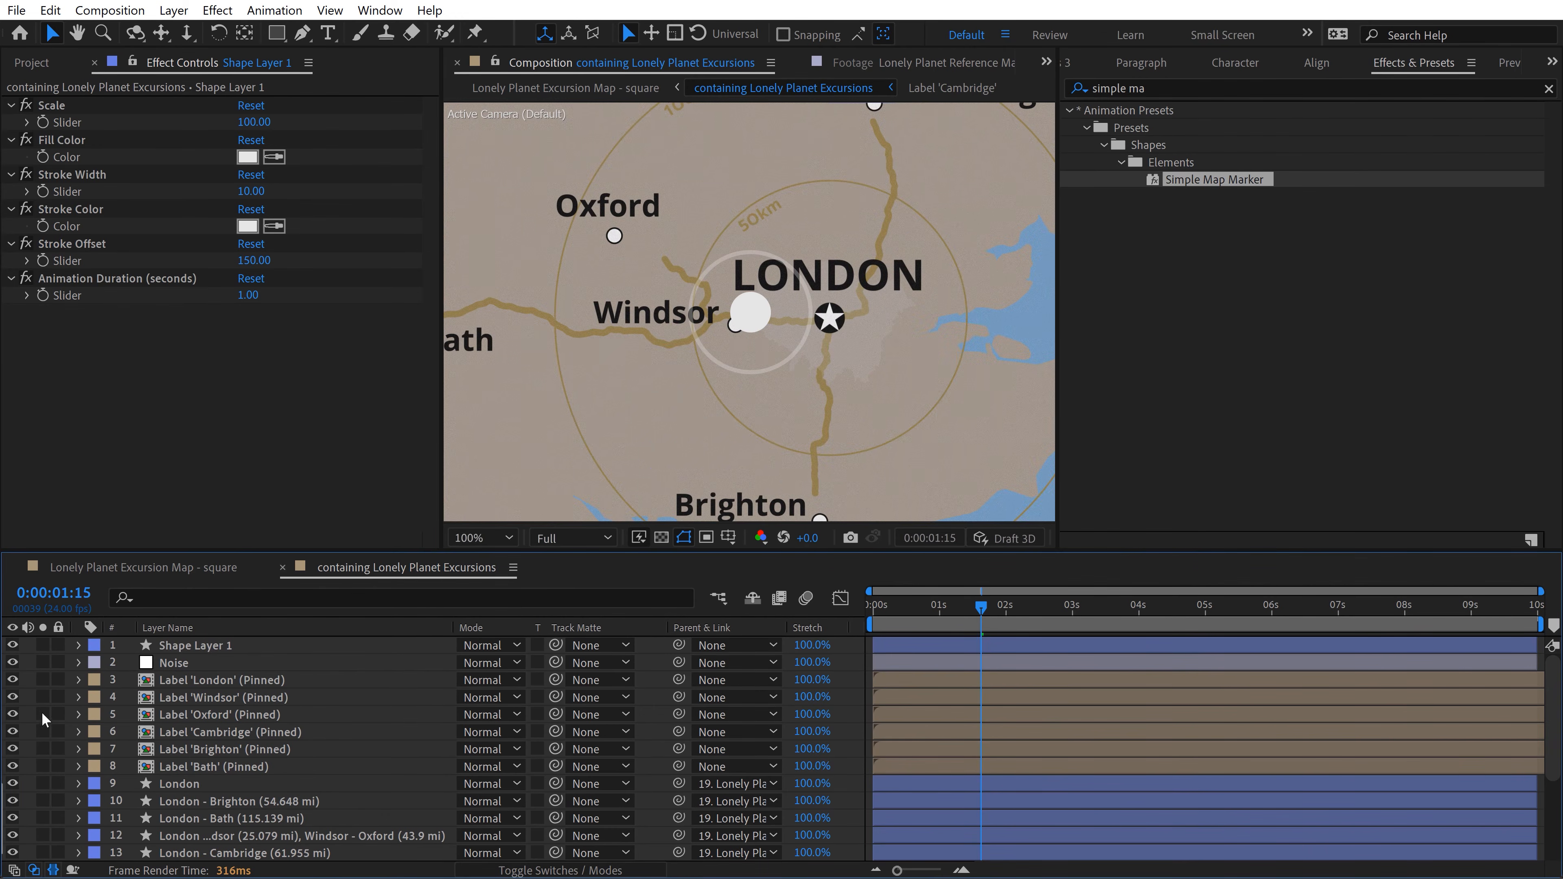
pyautogui.click(42, 645)
pyautogui.click(172, 645)
pyautogui.press('Return')
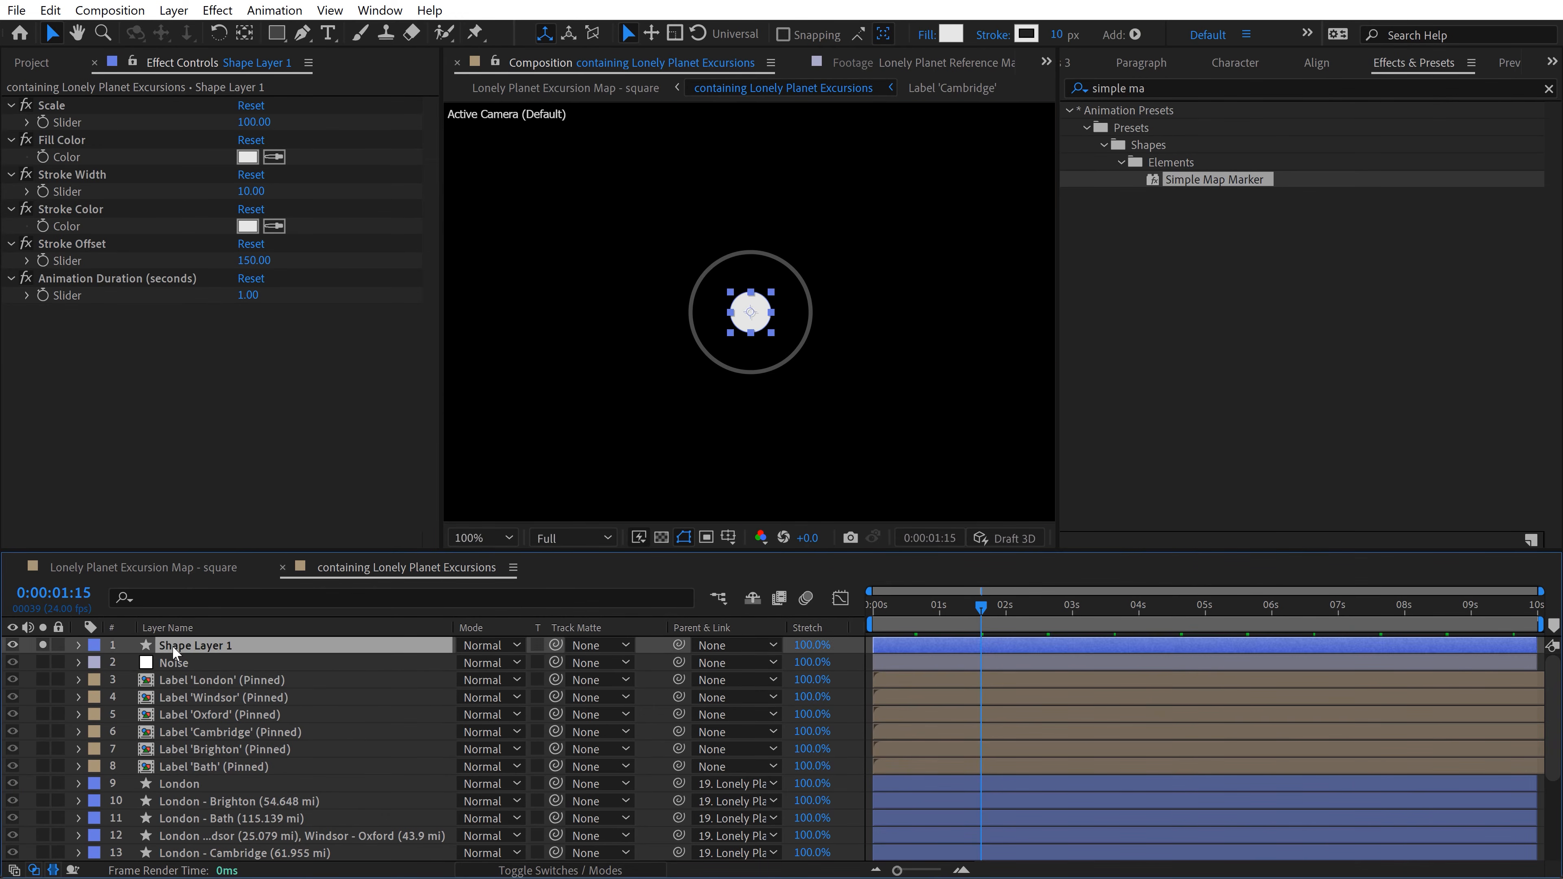
pyautogui.write('Londo')
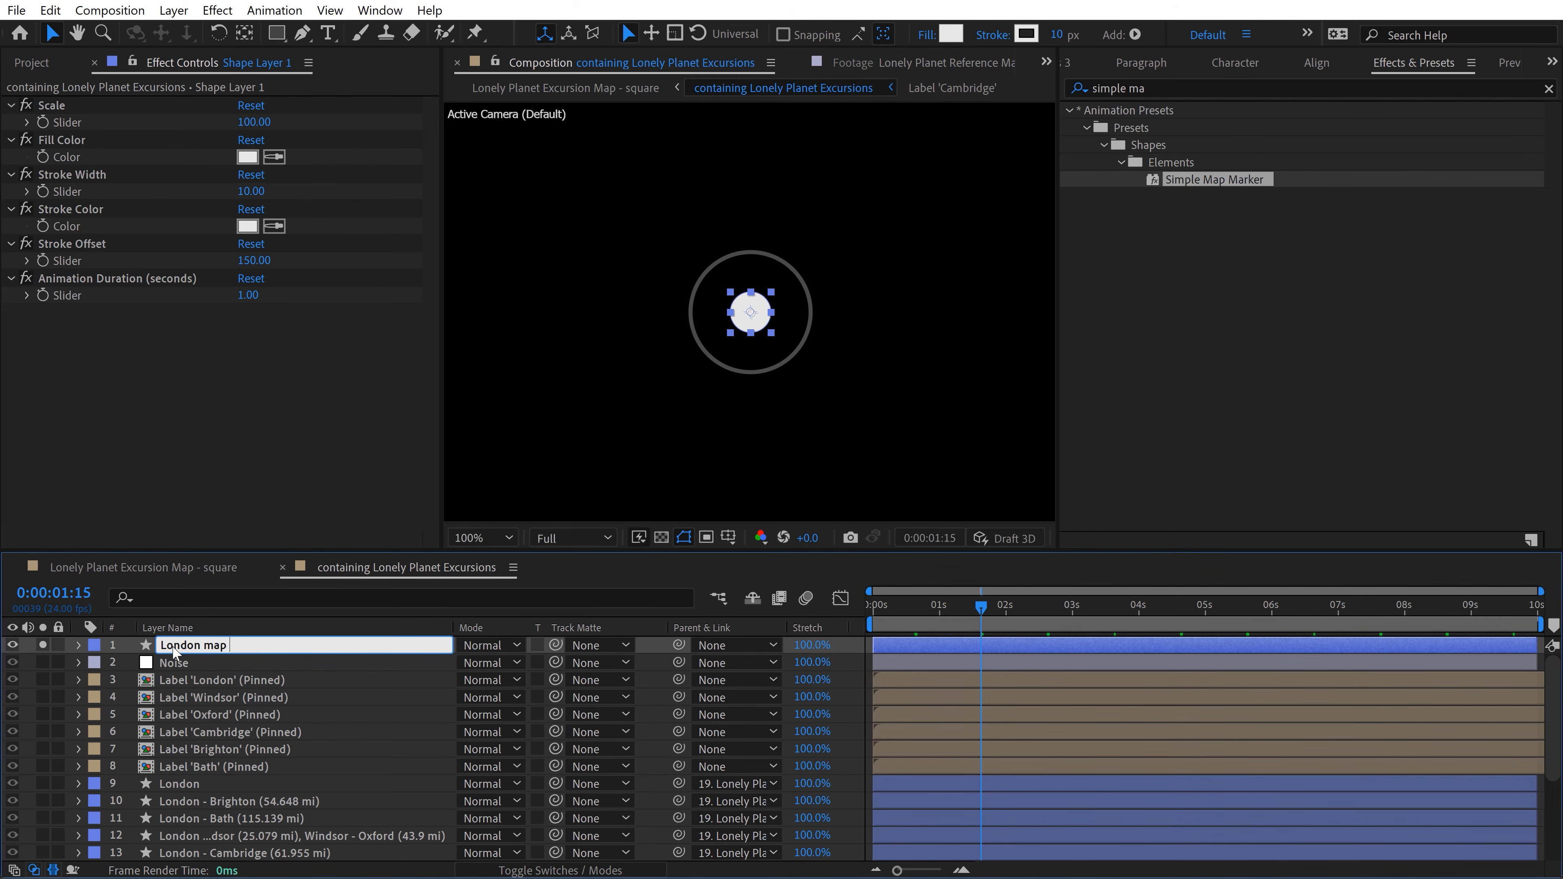
pyautogui.write('n Map Marker')
pyautogui.press('Return')
pyautogui.press('space')
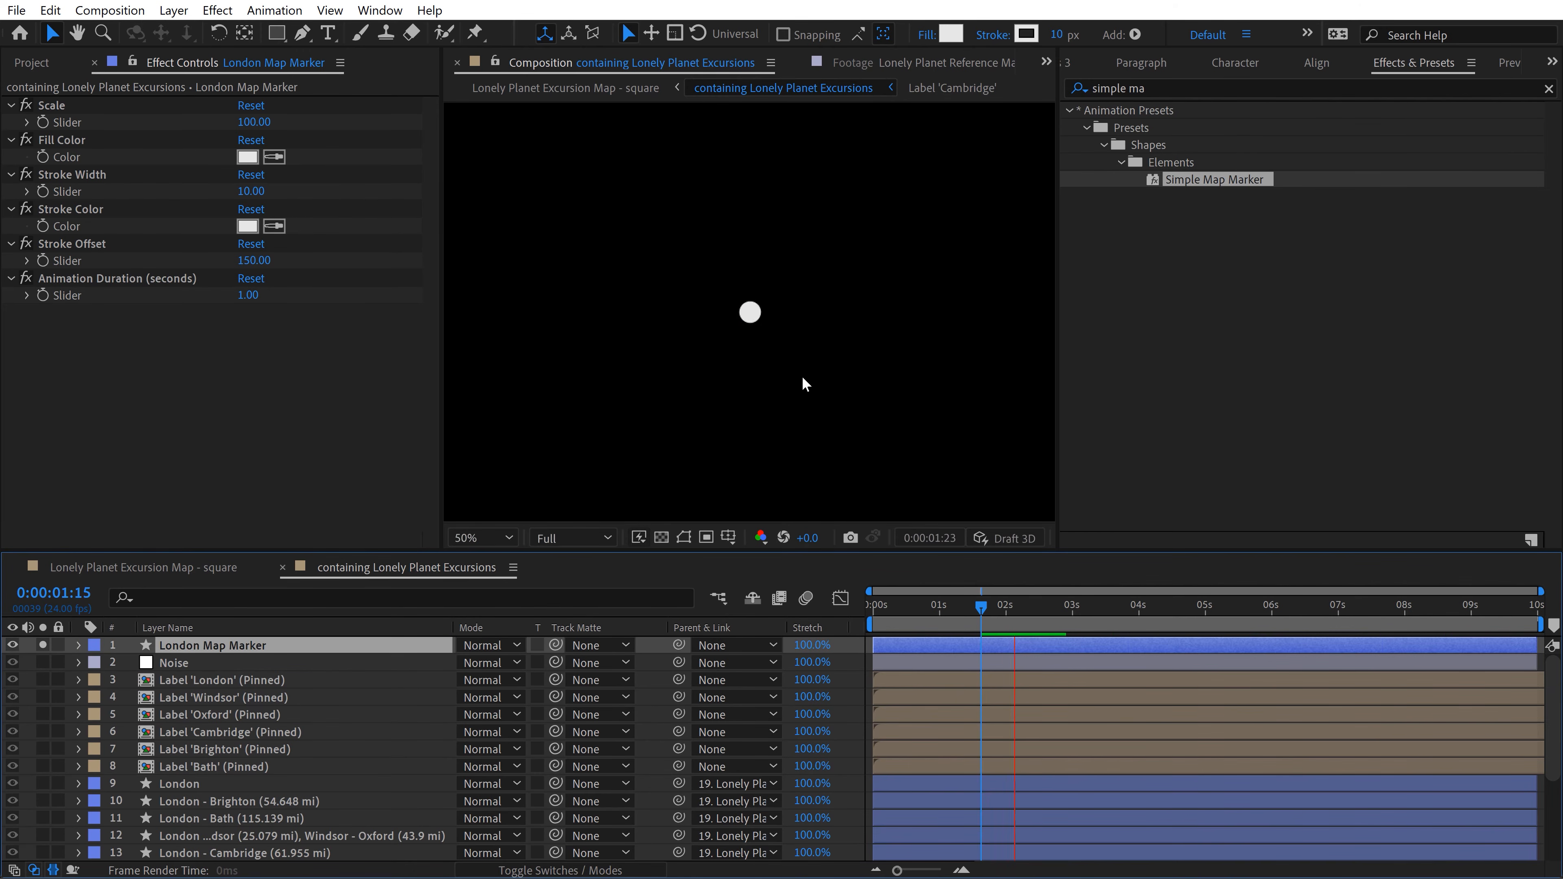
pyautogui.scroll(-4, 778, 368)
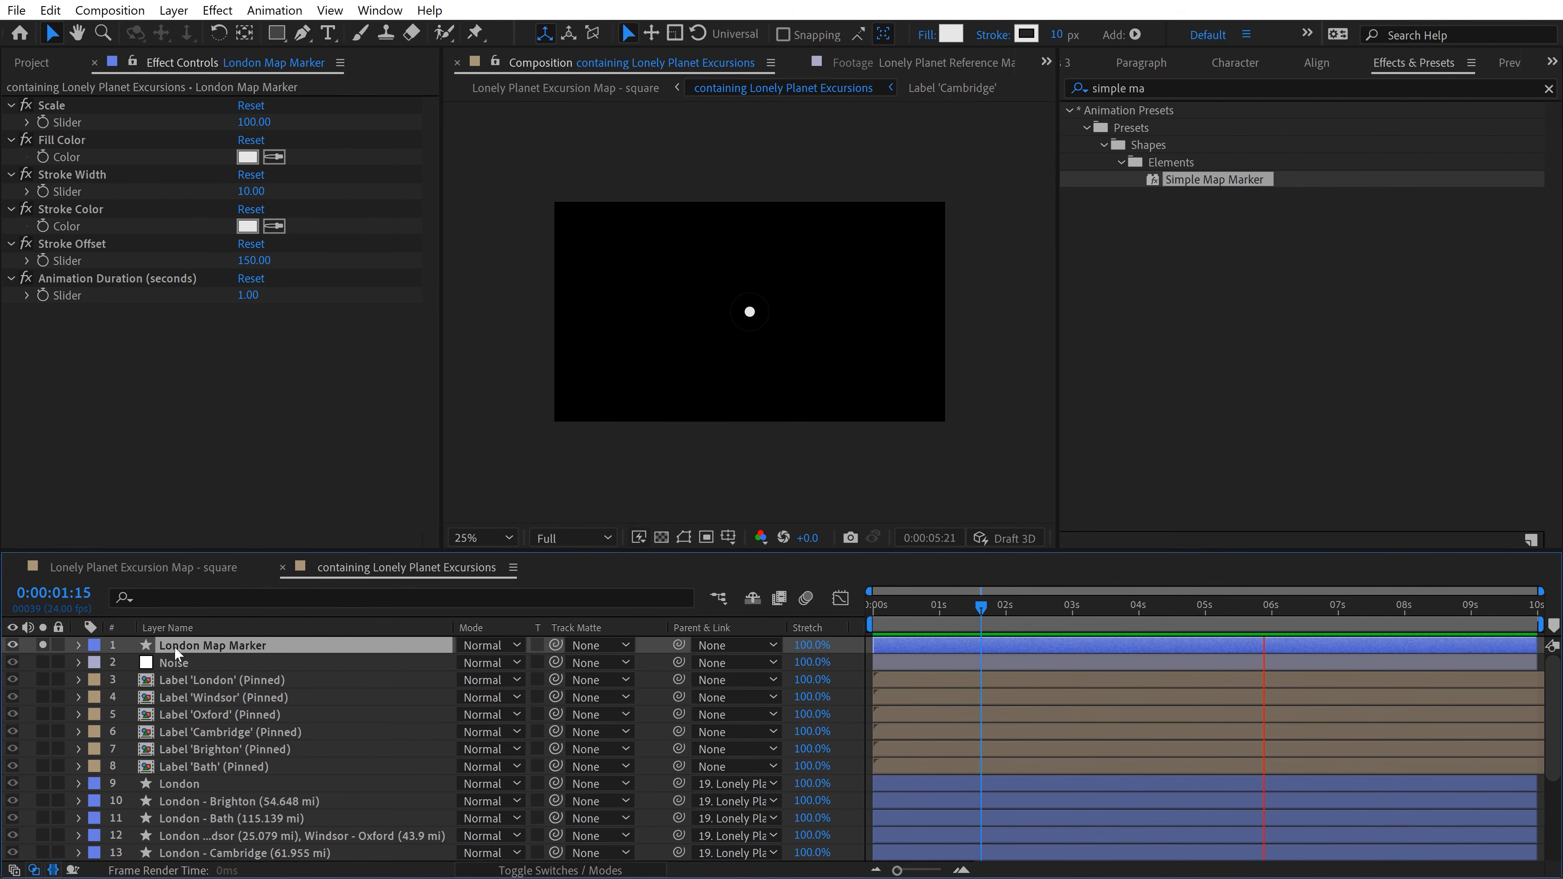
pyautogui.press('space')
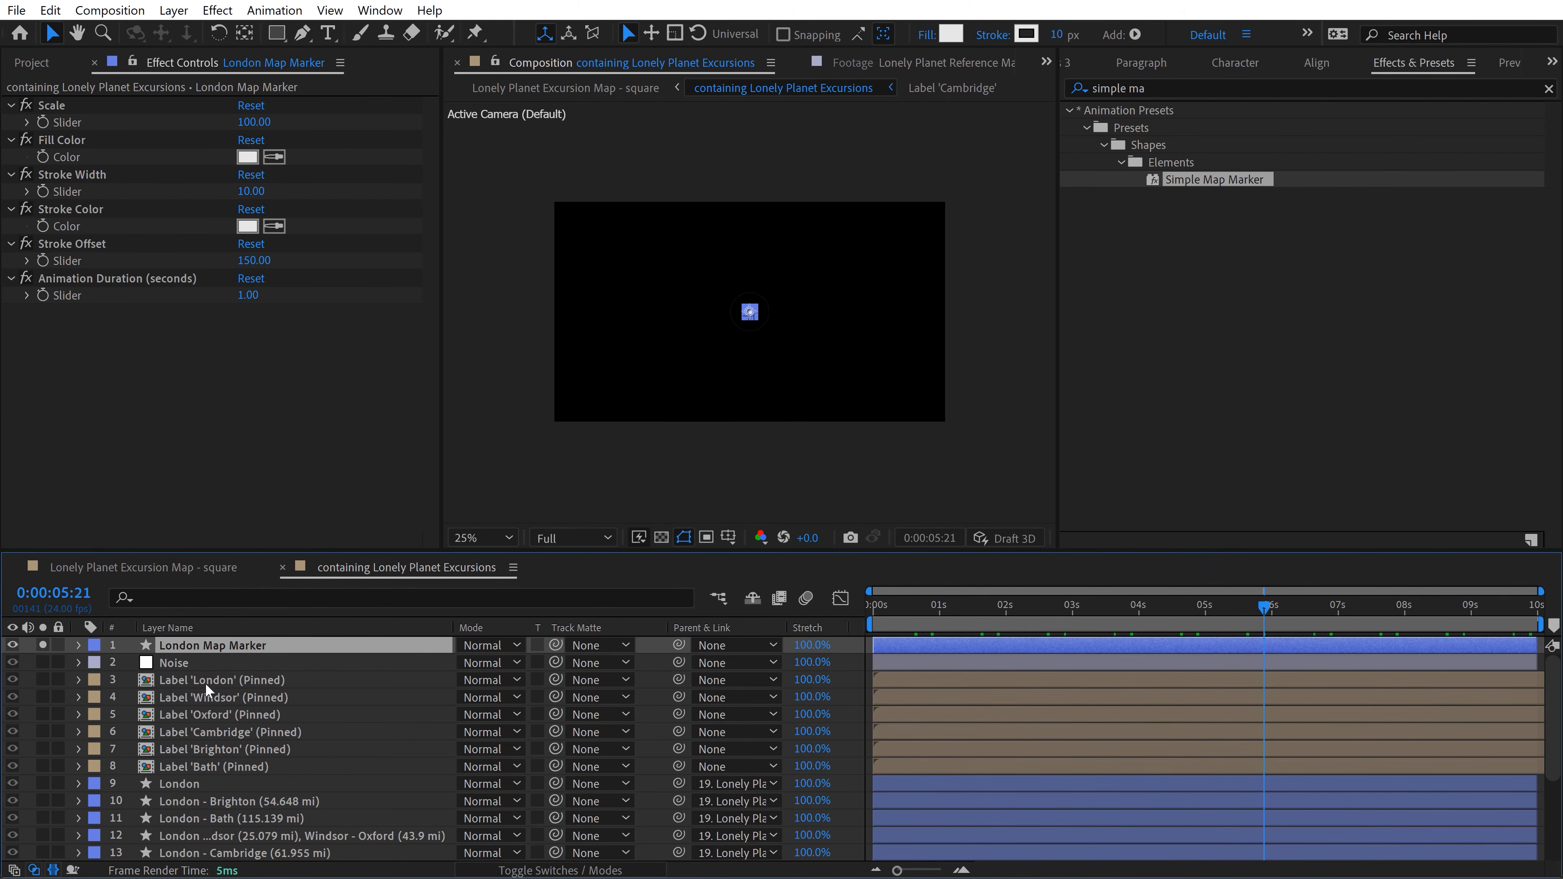
# Step: Solo the Label 'London' (Pinned) layer and parent London Map Marker to it, snapping the marker onto London's star
pyautogui.click(198, 679)
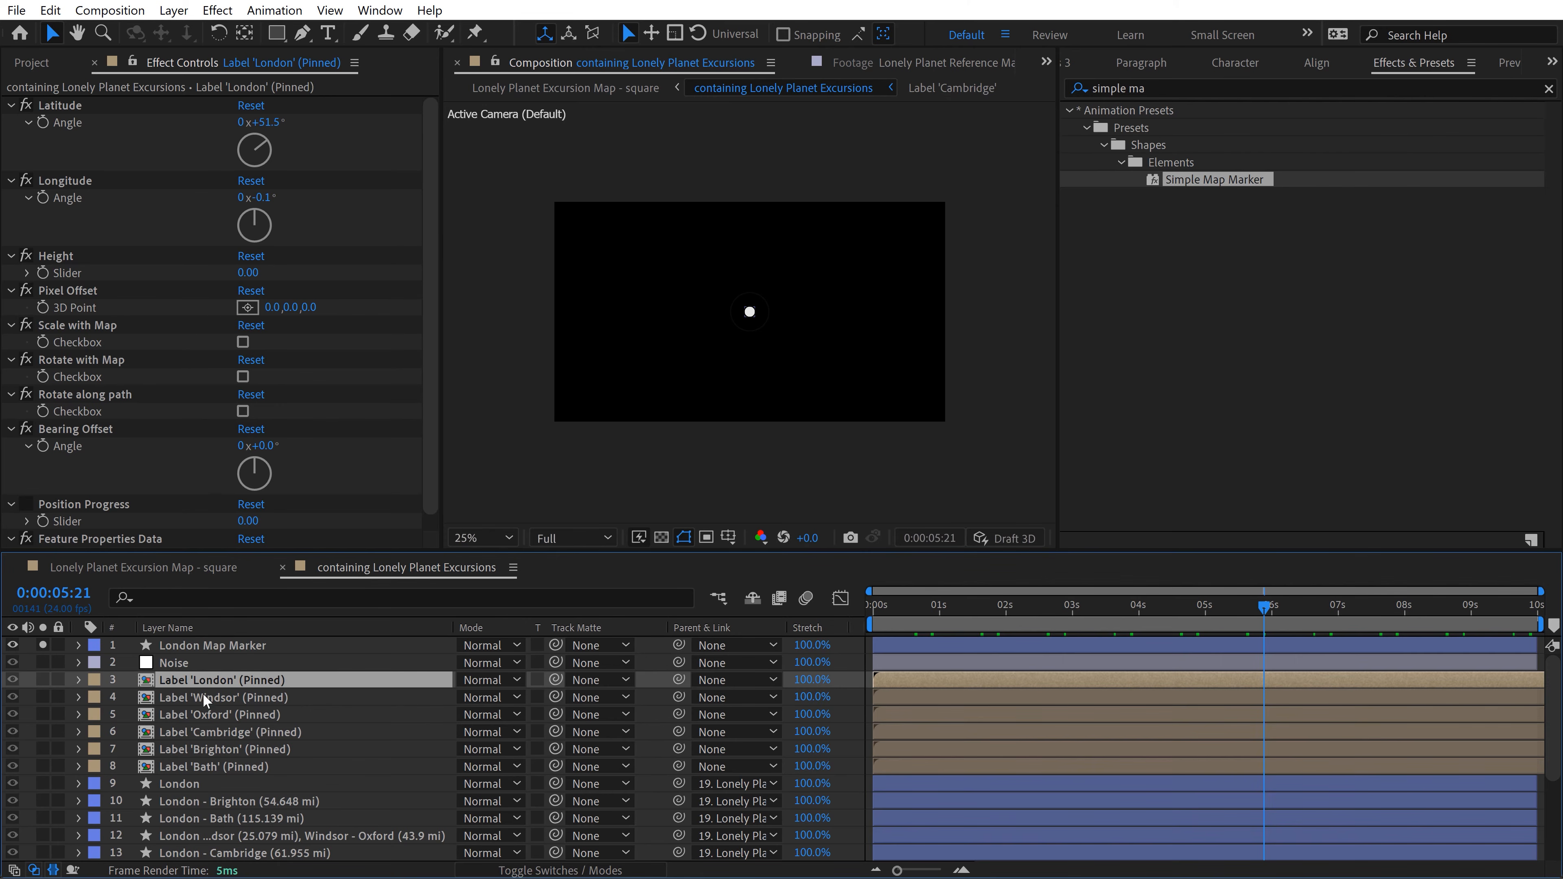
pyautogui.click(42, 679)
pyautogui.click(741, 385)
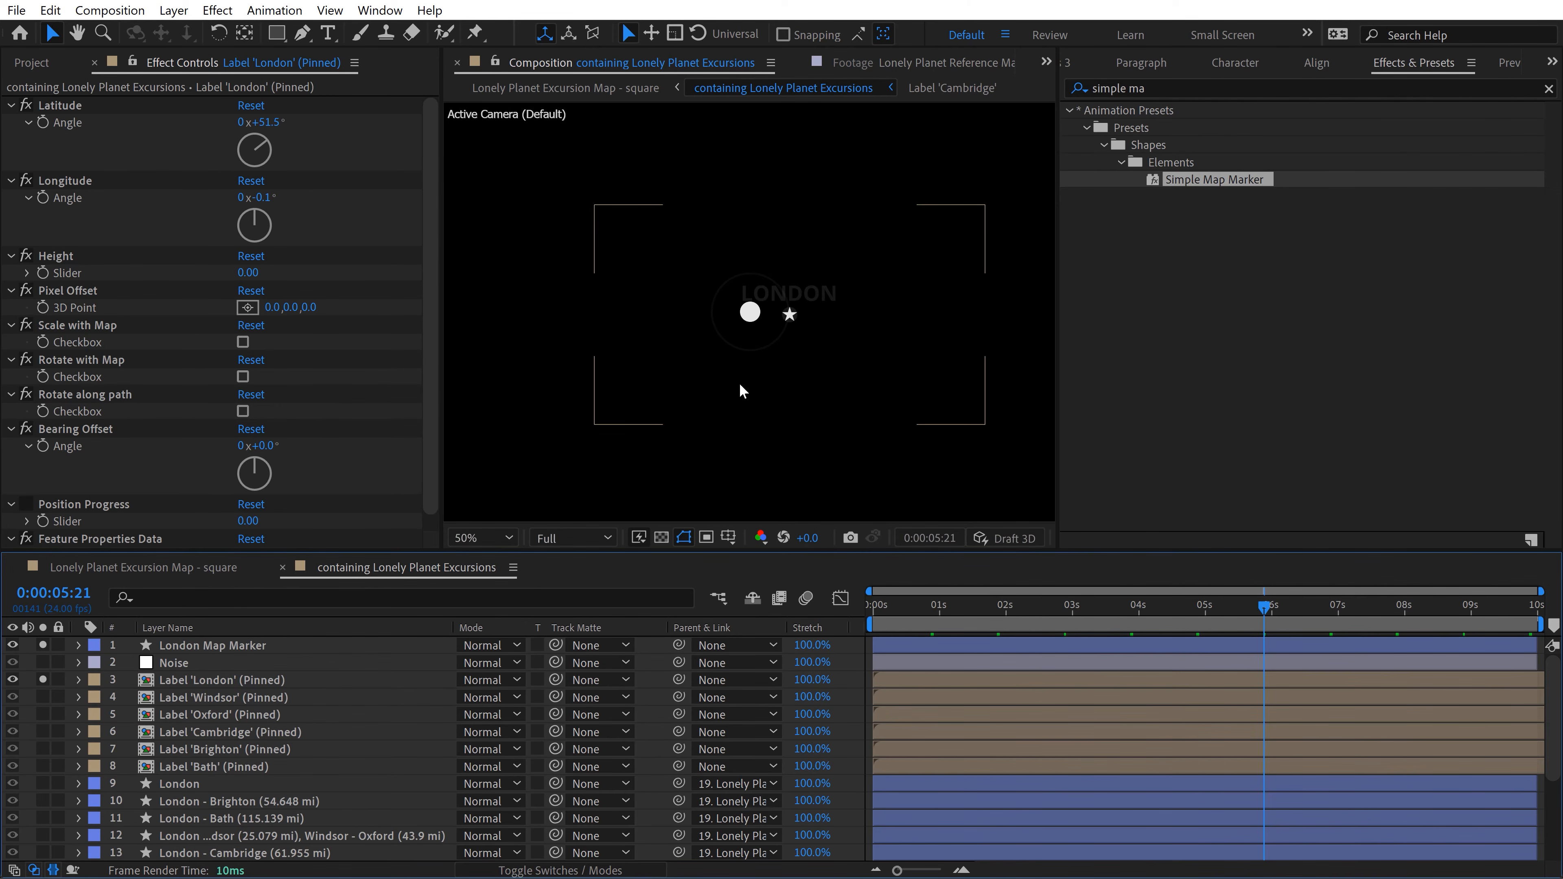
pyautogui.press('.')
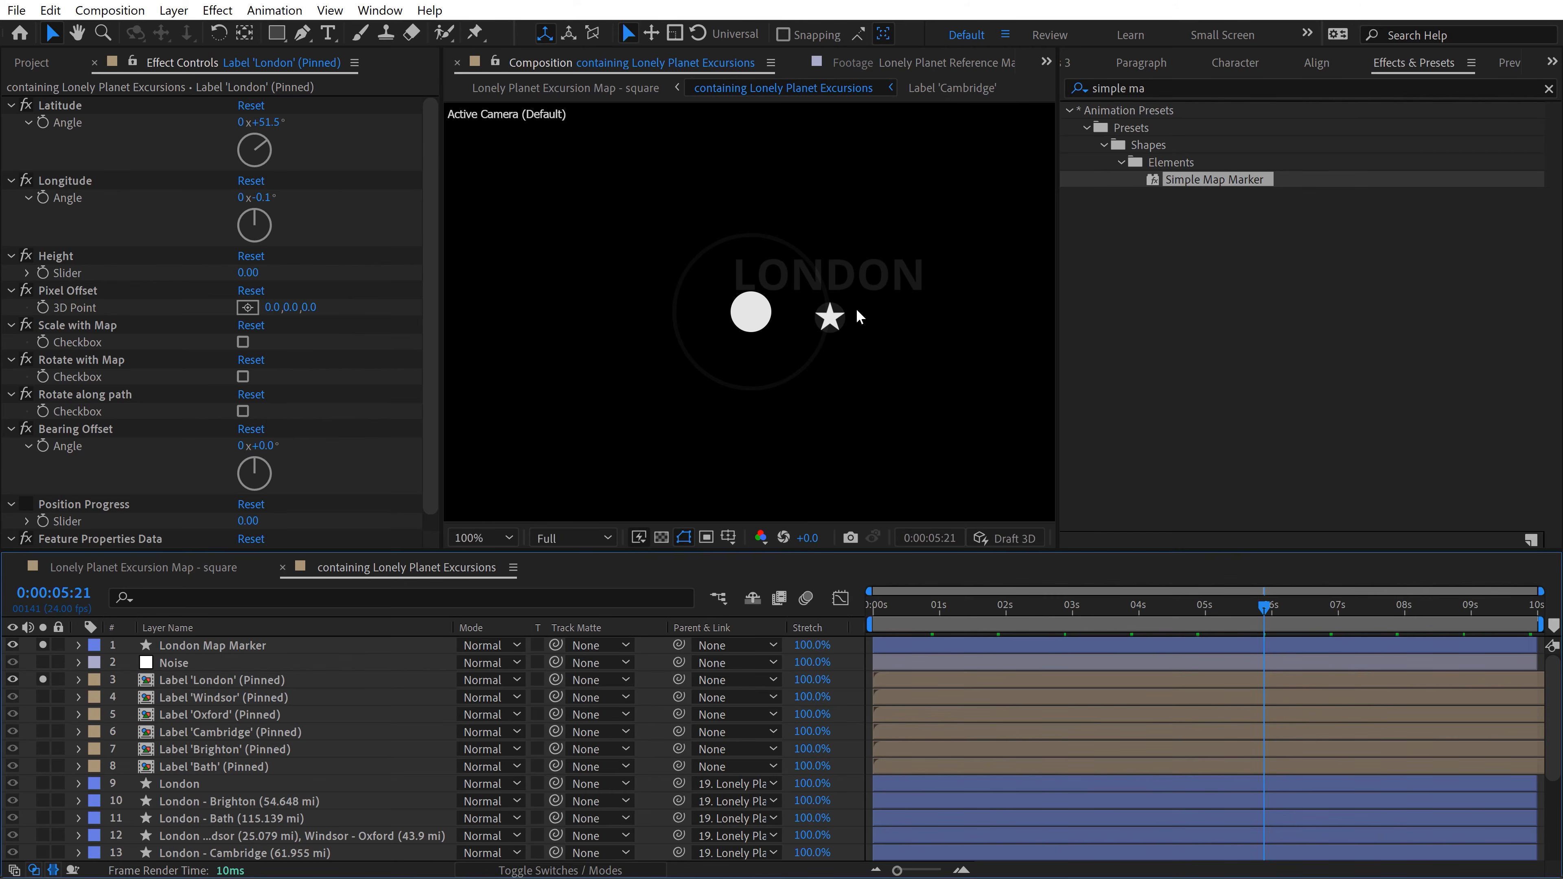
pyautogui.click(227, 651)
pyautogui.moveTo(678, 644)
pyautogui.mouseDown()
pyautogui.moveTo(332, 649)
pyautogui.moveTo(209, 680)
pyautogui.mouseUp()
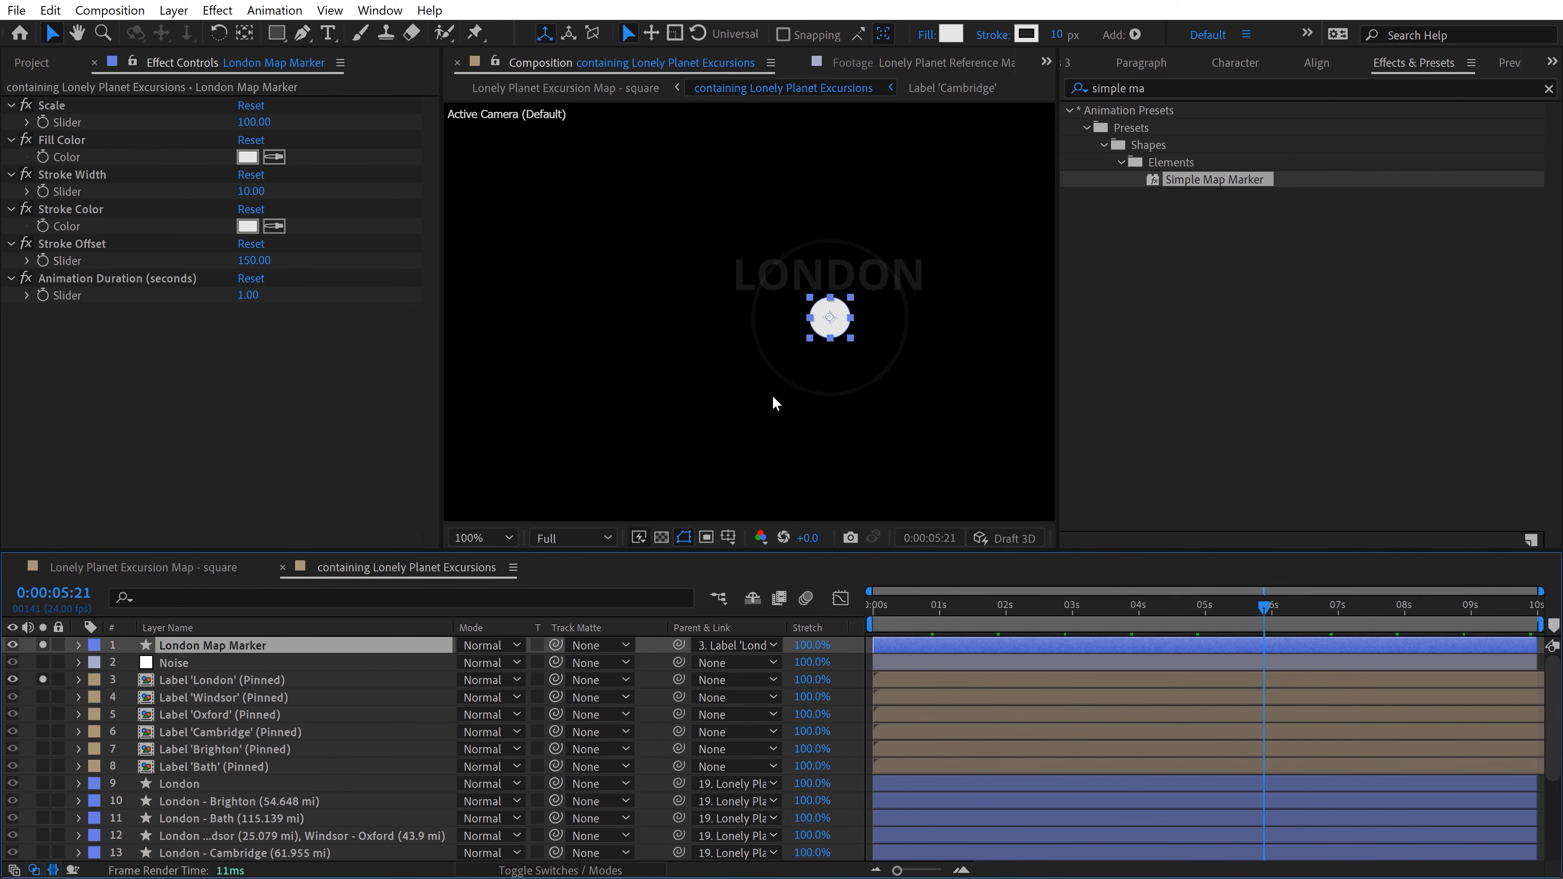
# Step: Unsolo the Label 'London' (Pinned) layer and parent London Map Marker to Lonely Planet Excursions Anchor
pyautogui.click(26, 659)
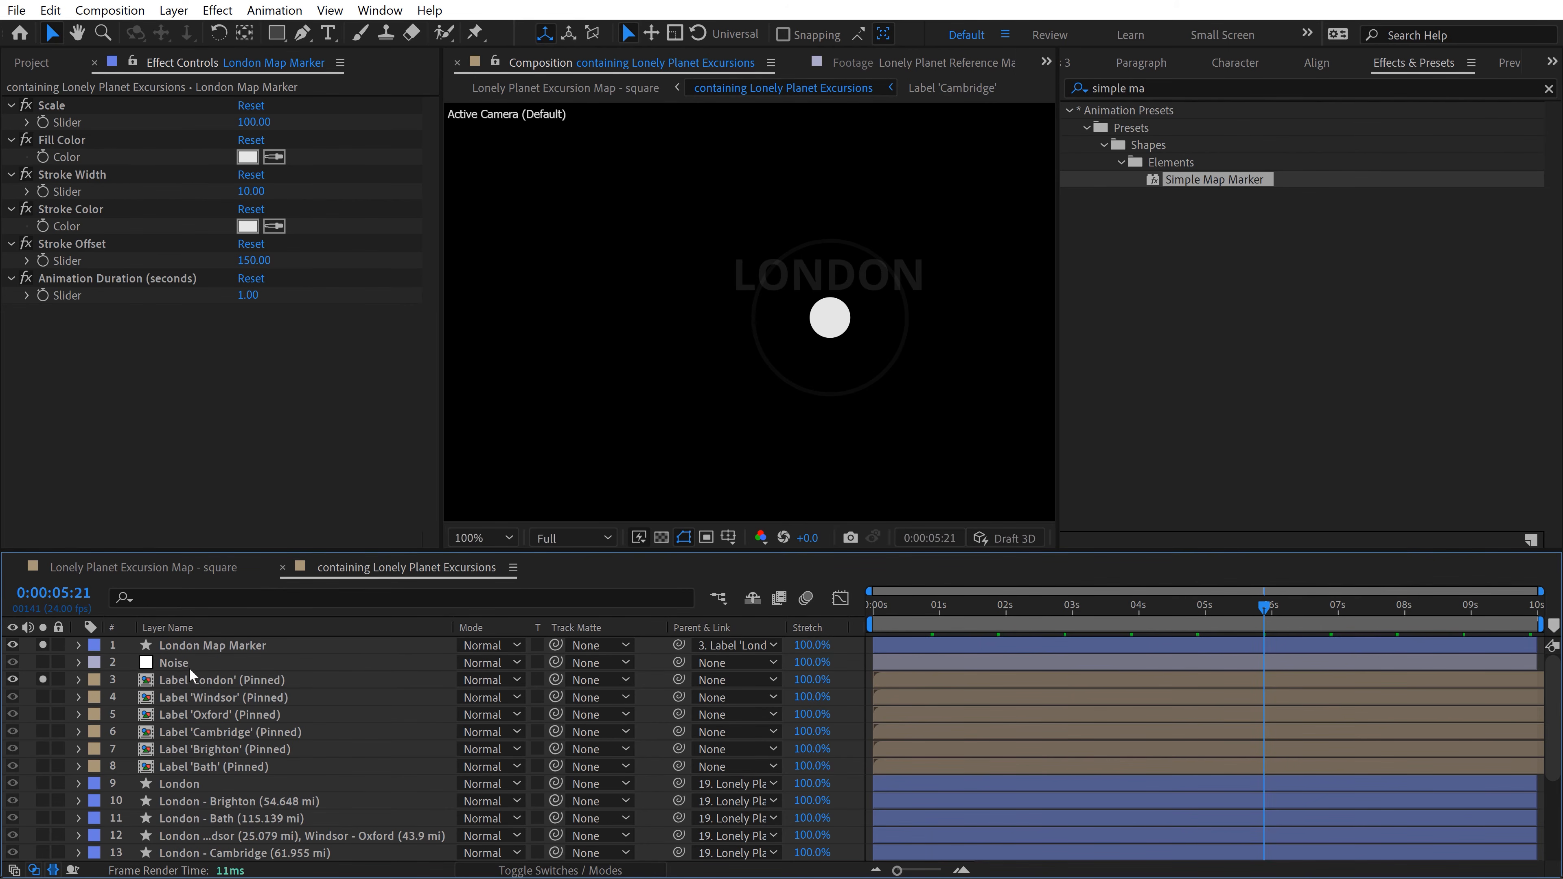
pyautogui.click(42, 680)
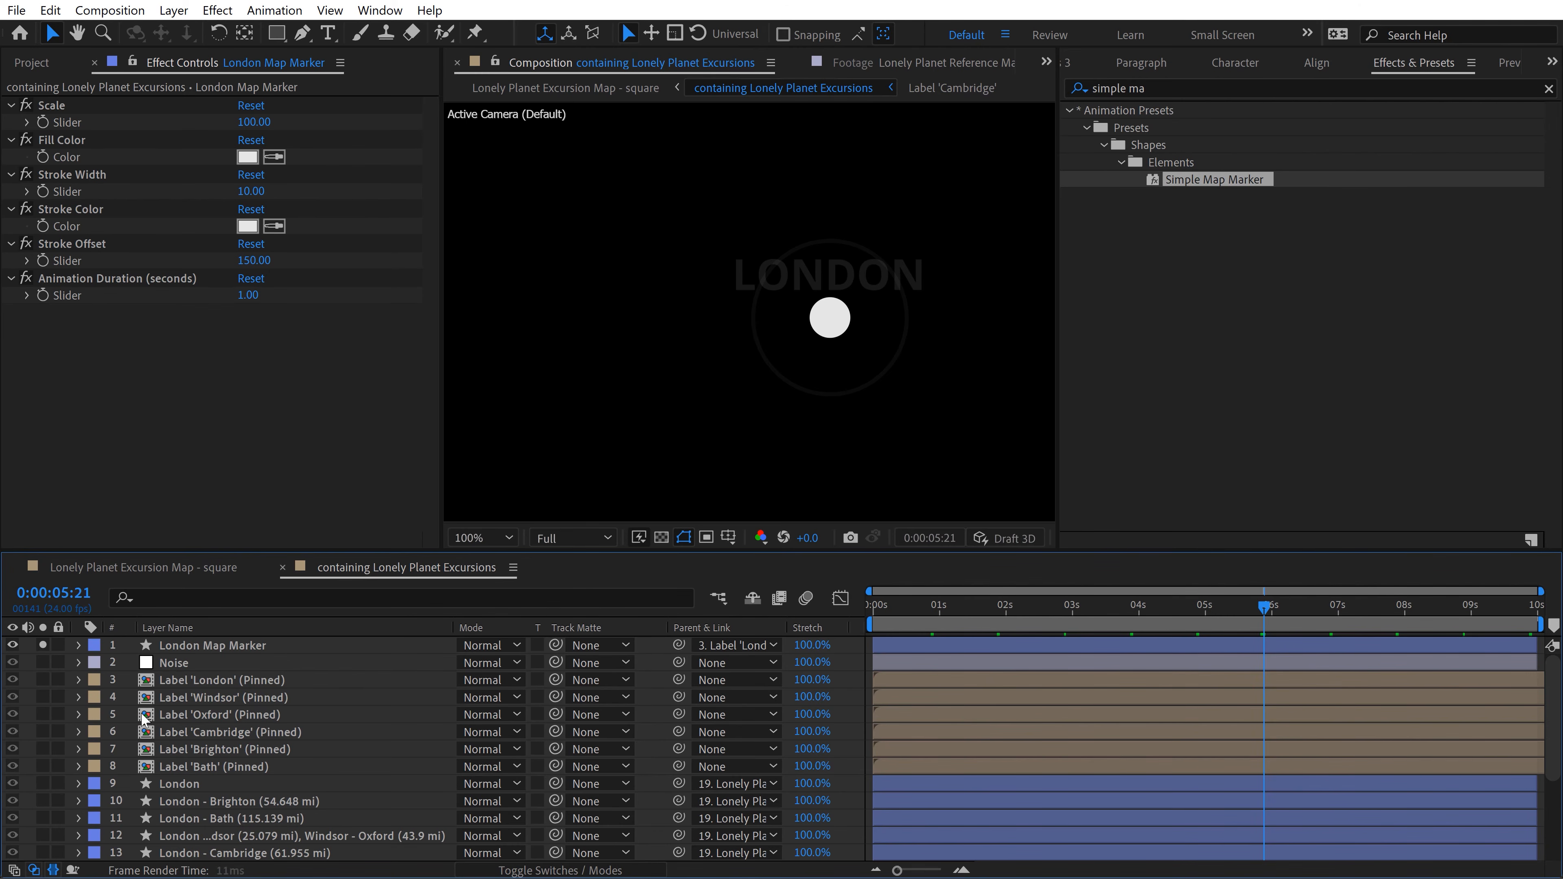
pyautogui.click(207, 646)
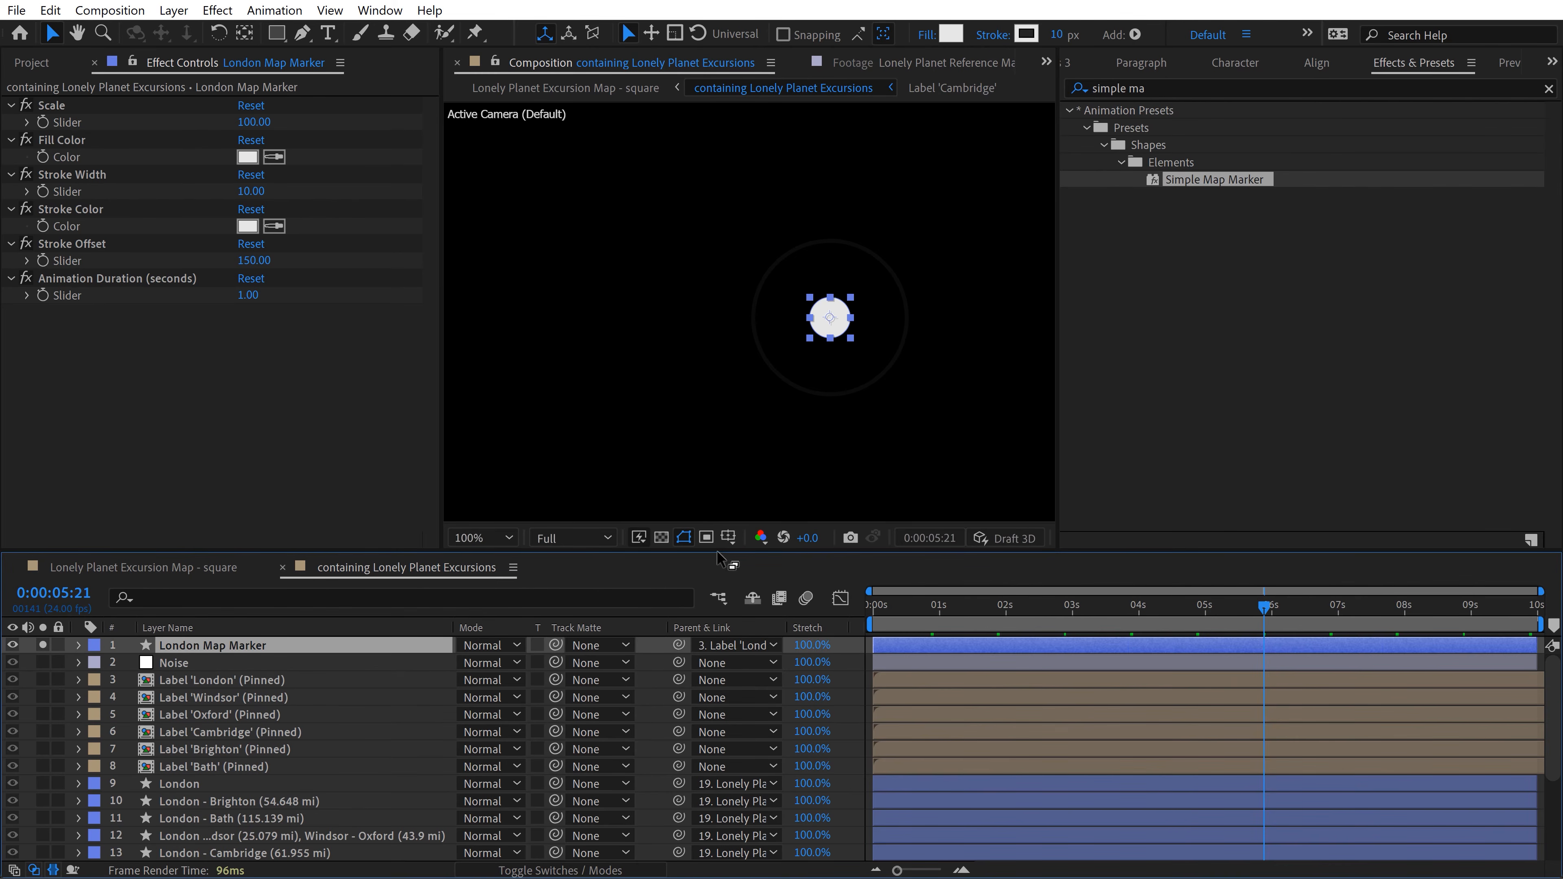
pyautogui.moveTo(720, 550); pyautogui.dragTo(720, 545)
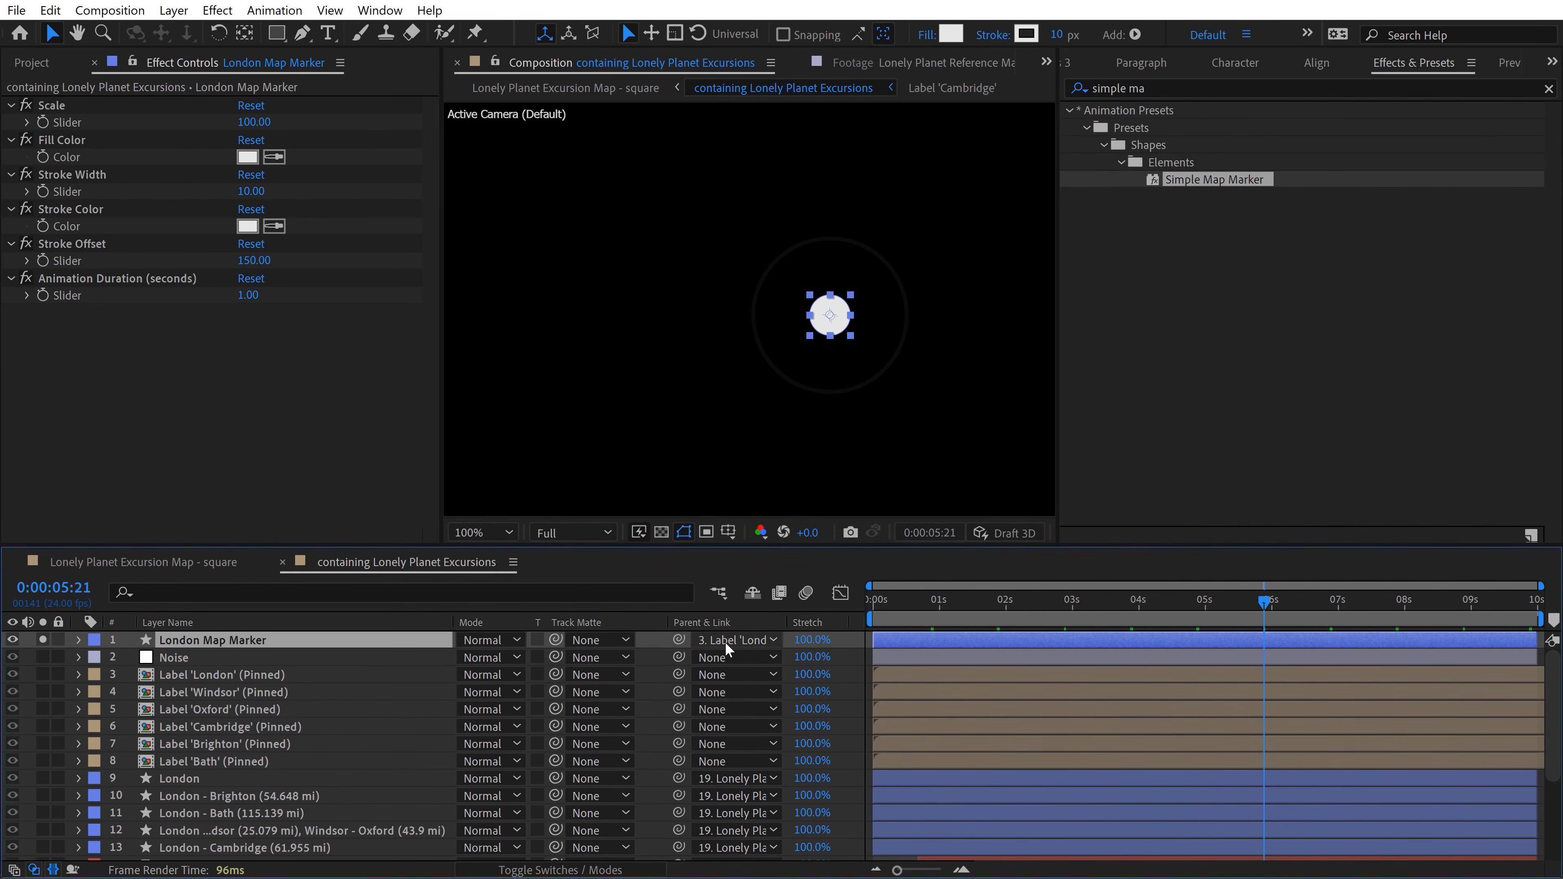
pyautogui.click(727, 642)
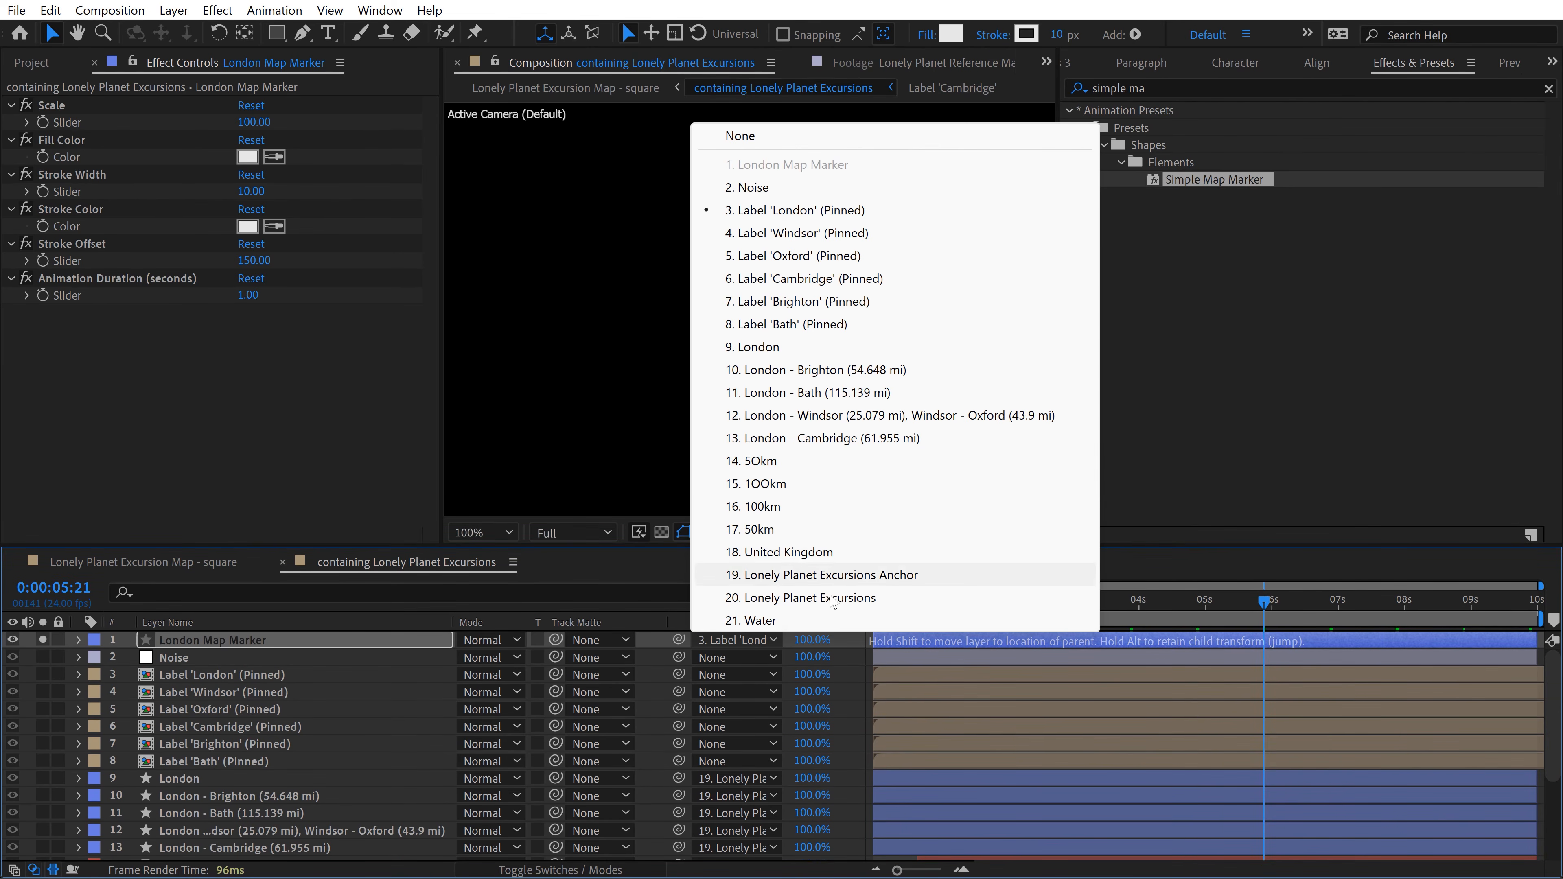
pyautogui.click(843, 580)
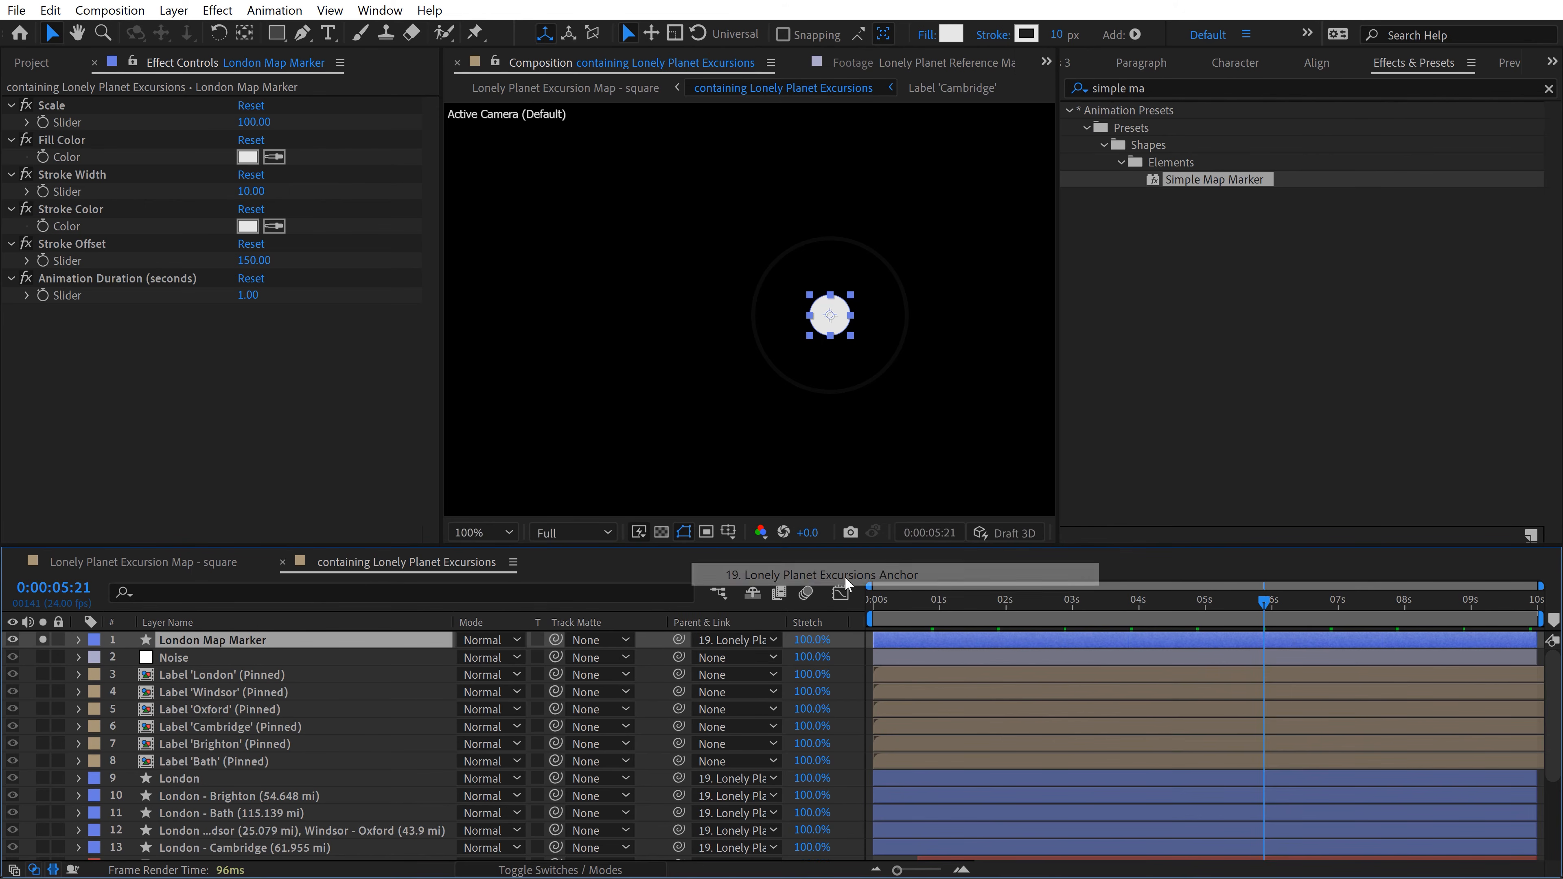
# Step: Make London Map Marker a 3D layer, then unsolo it and check it against the whole map
pyautogui.click(524, 868)
pyautogui.click(571, 640)
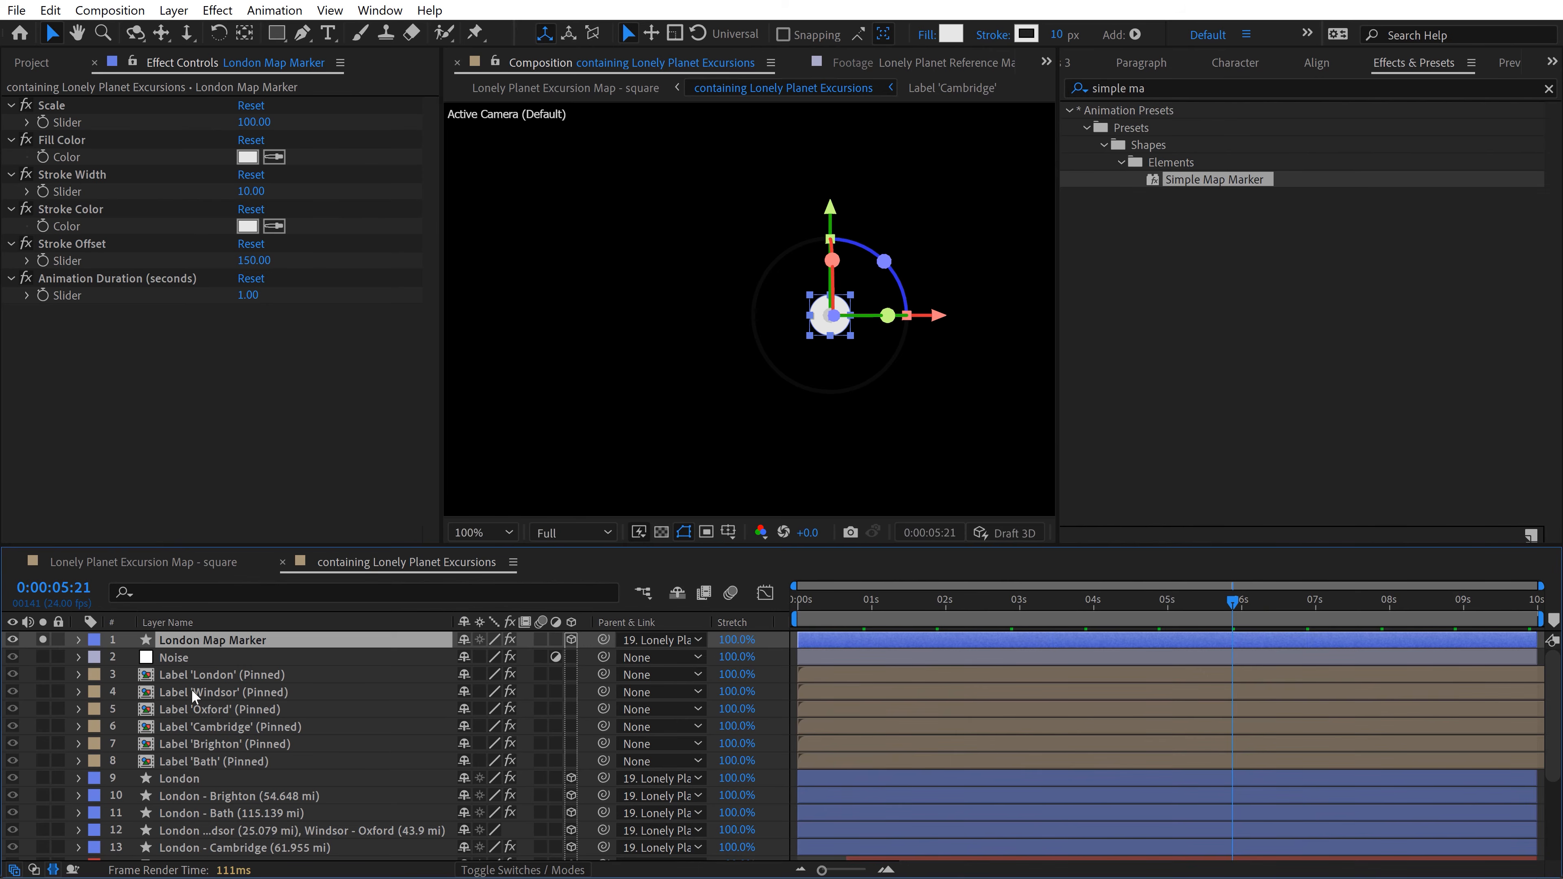
pyautogui.press('F2')
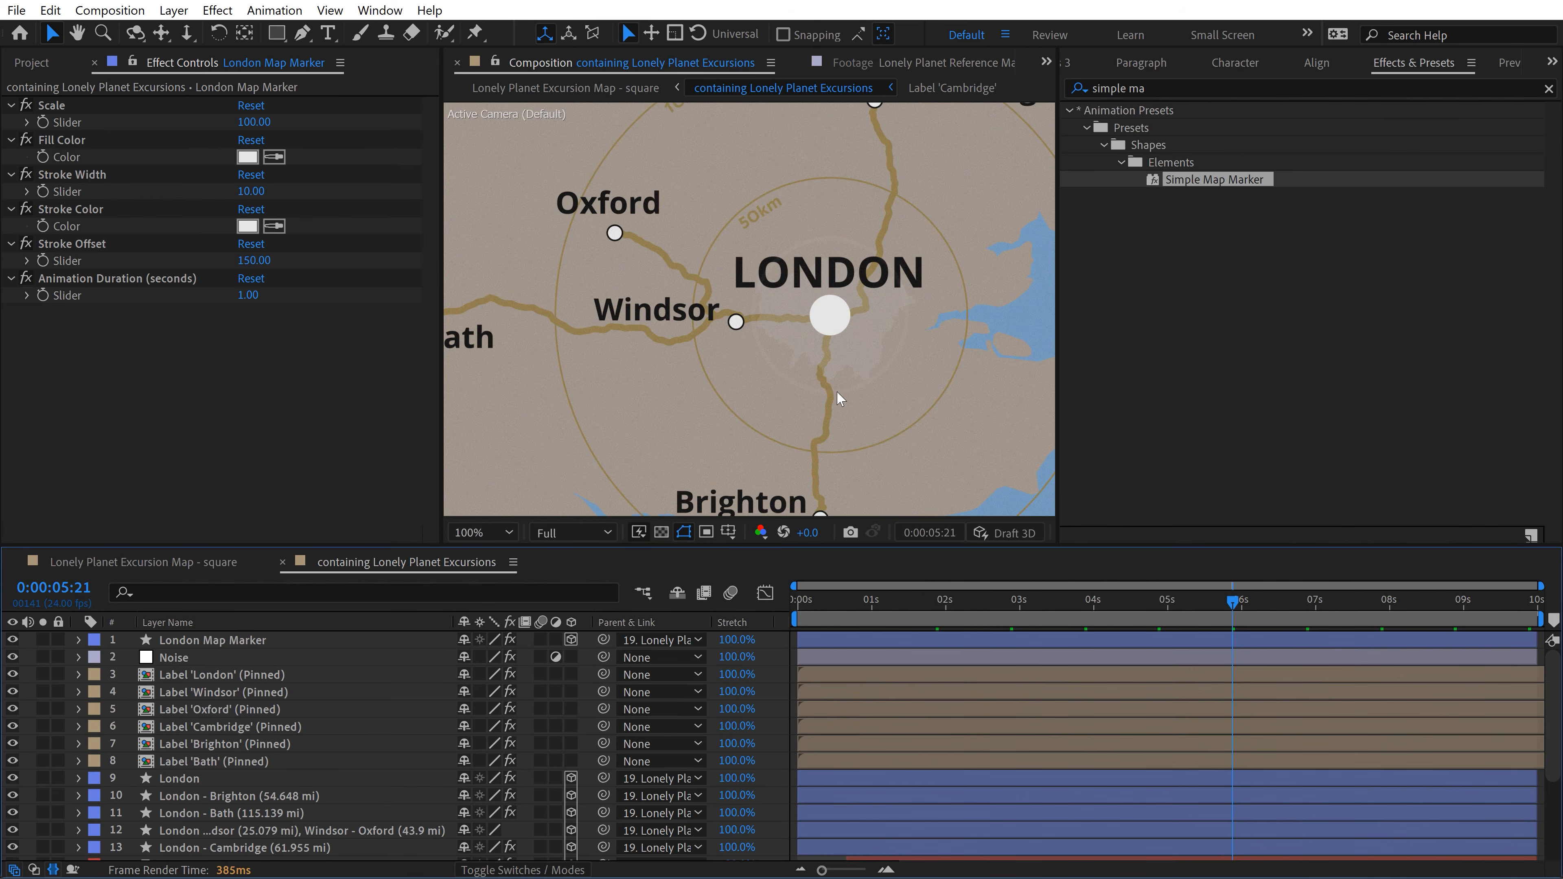
pyautogui.hotkey('shift', '/')
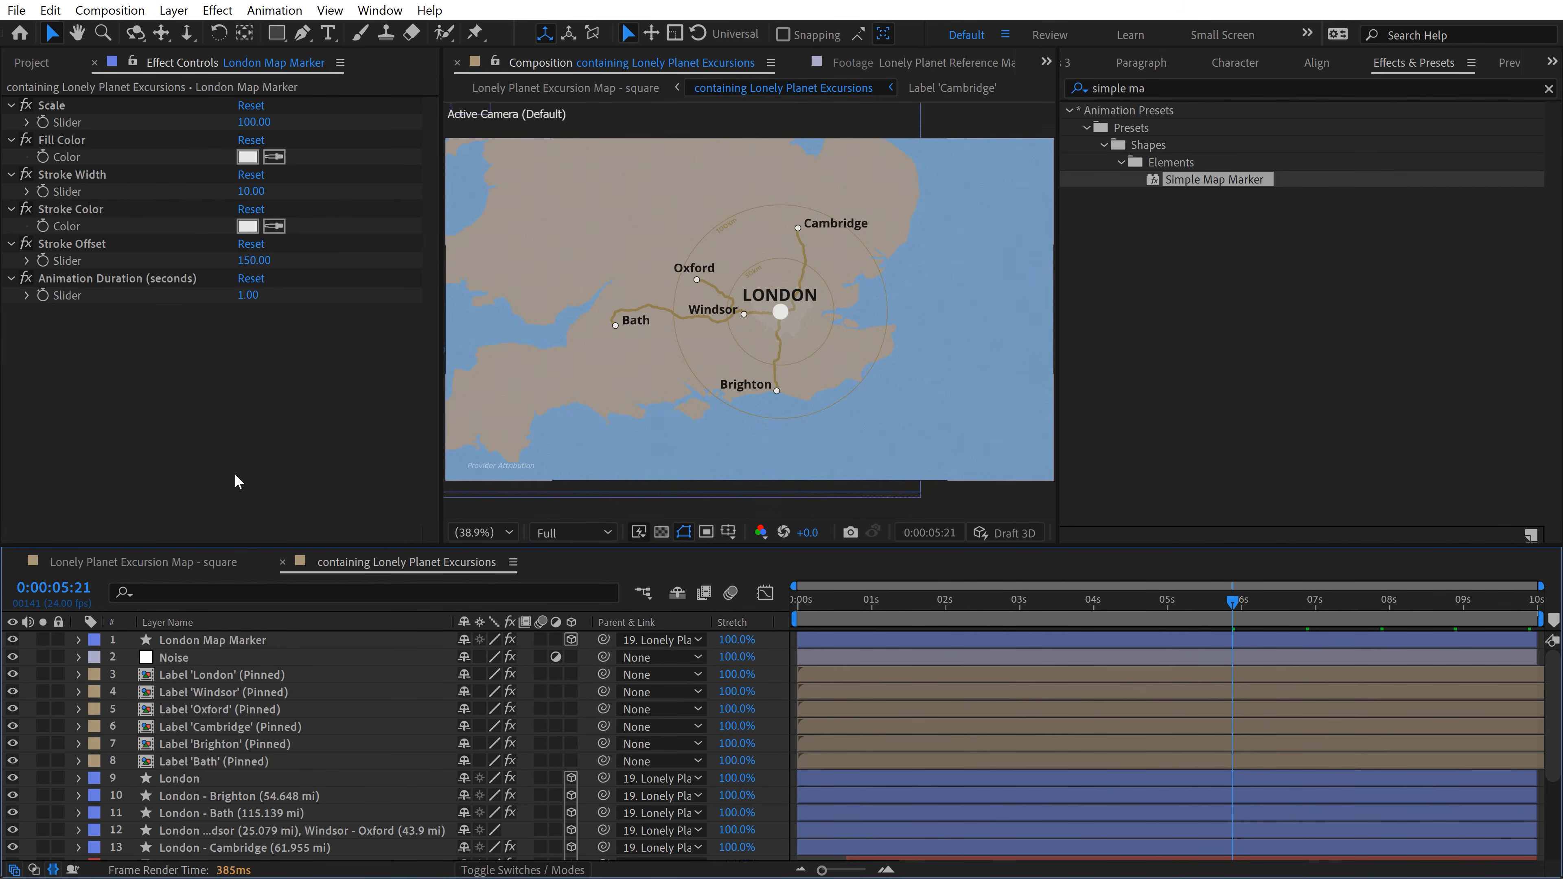
pyautogui.press('/')
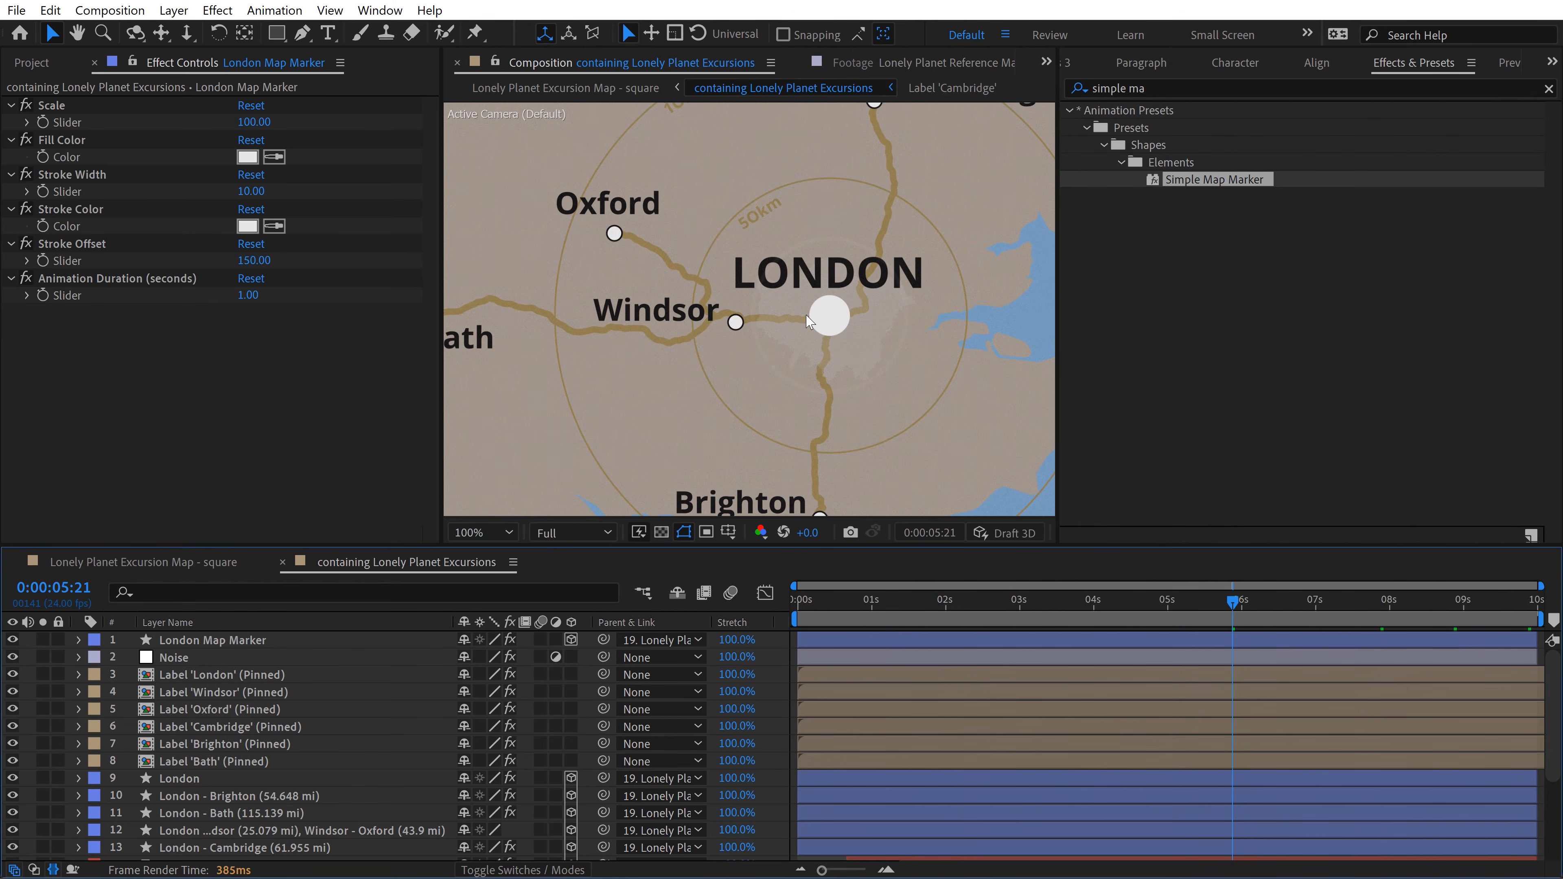
# Step: Check the London Map Marker's pulsing ring at several early frames and set the marker's Scale to 75
pyautogui.click(219, 644)
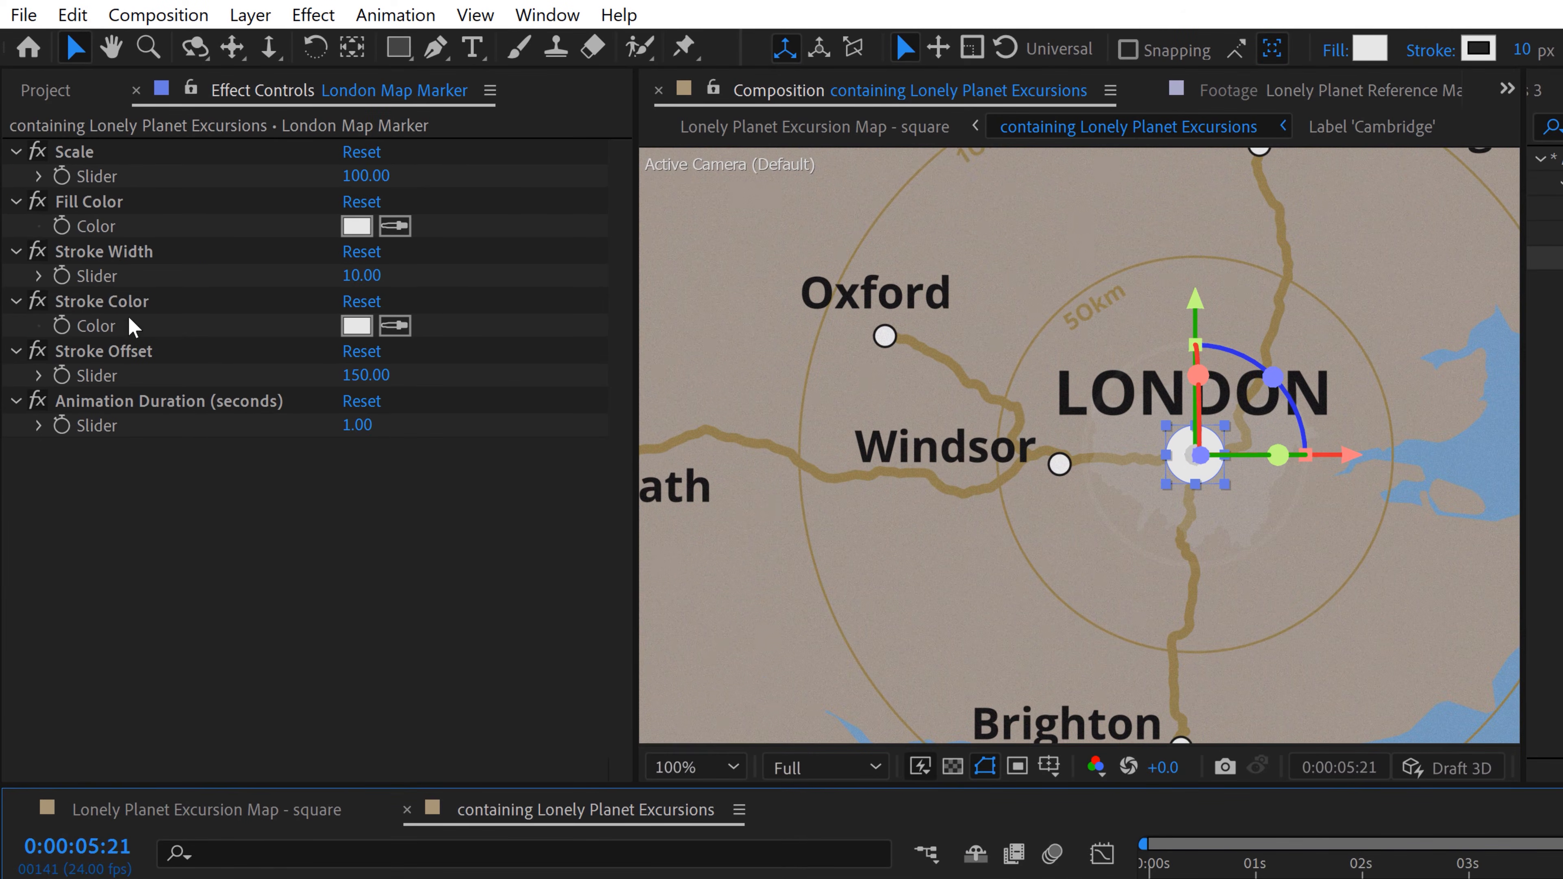
pyautogui.press(',')
pyautogui.press(',')
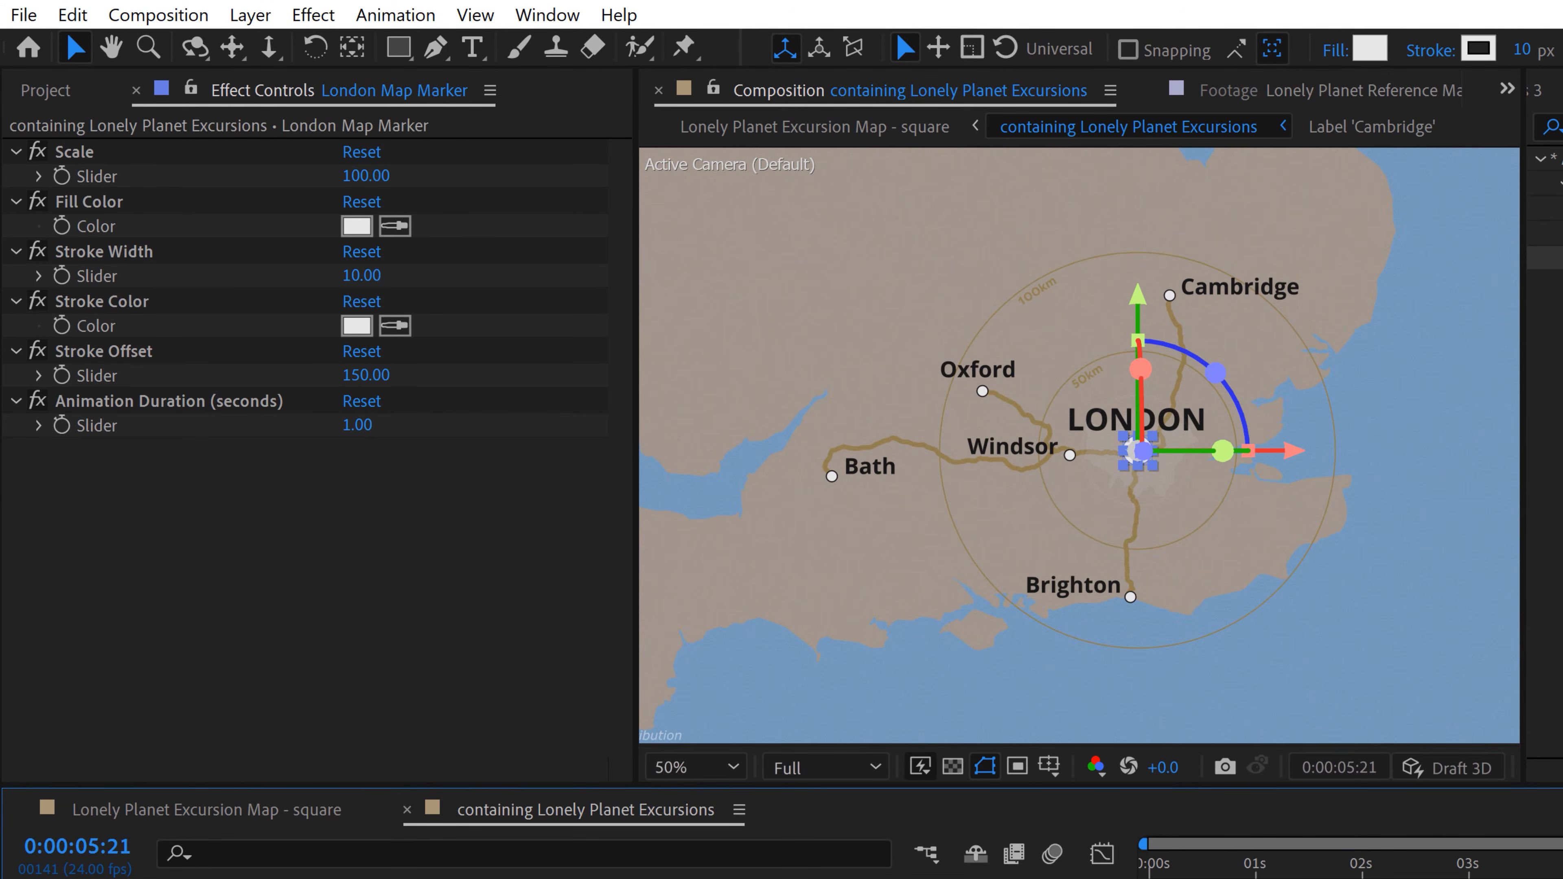
pyautogui.moveTo(1560, 869); pyautogui.dragTo(1229, 868)
pyautogui.press('.')
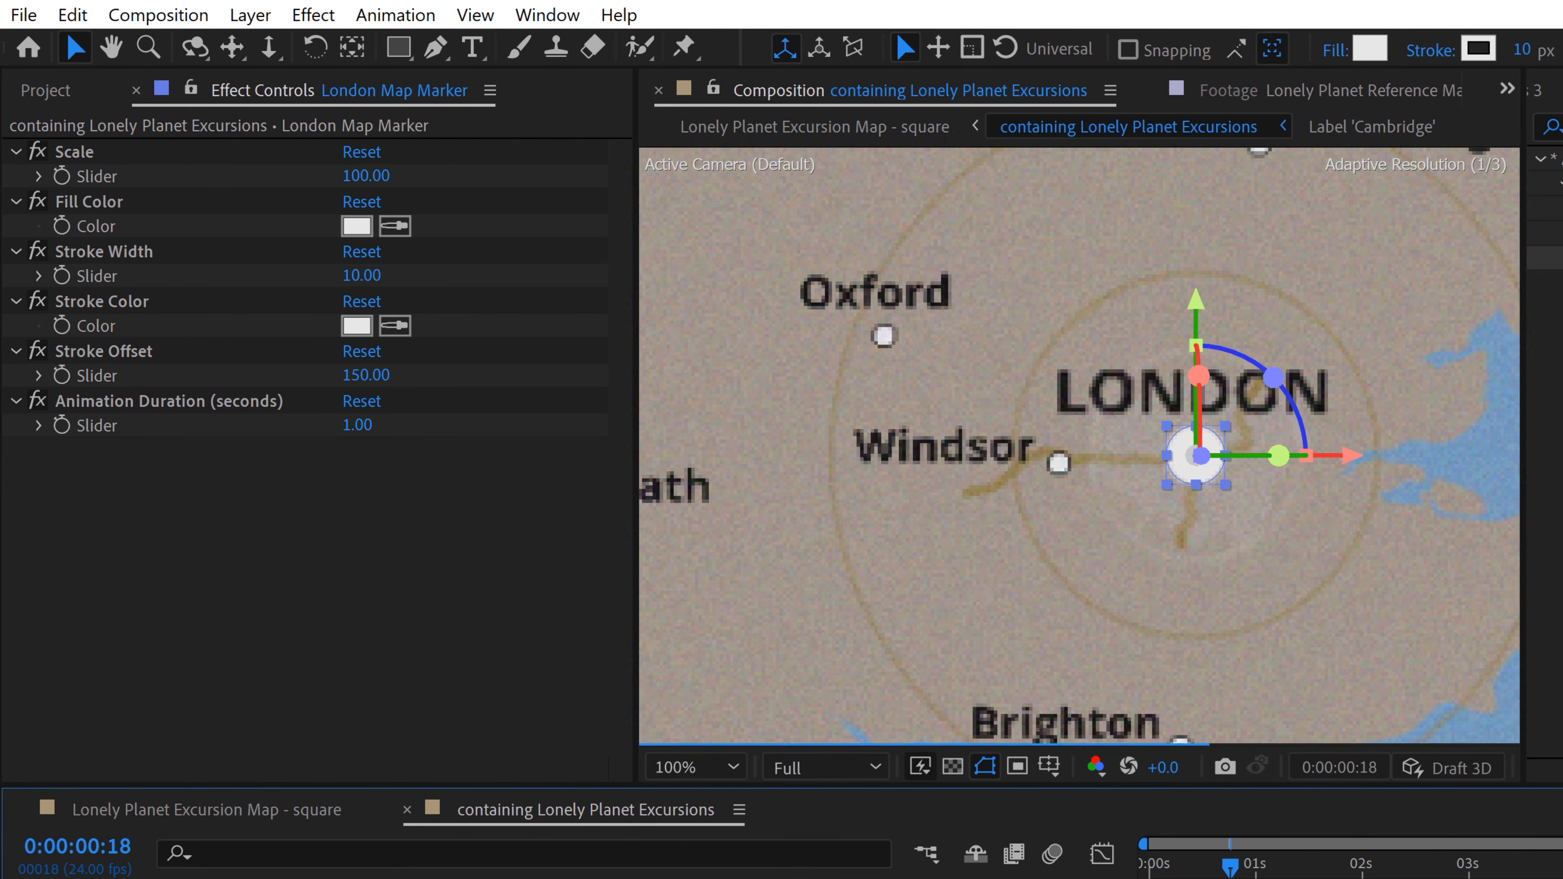
pyautogui.press('space')
pyautogui.moveTo(1359, 278); pyautogui.dragTo(1224, 310)
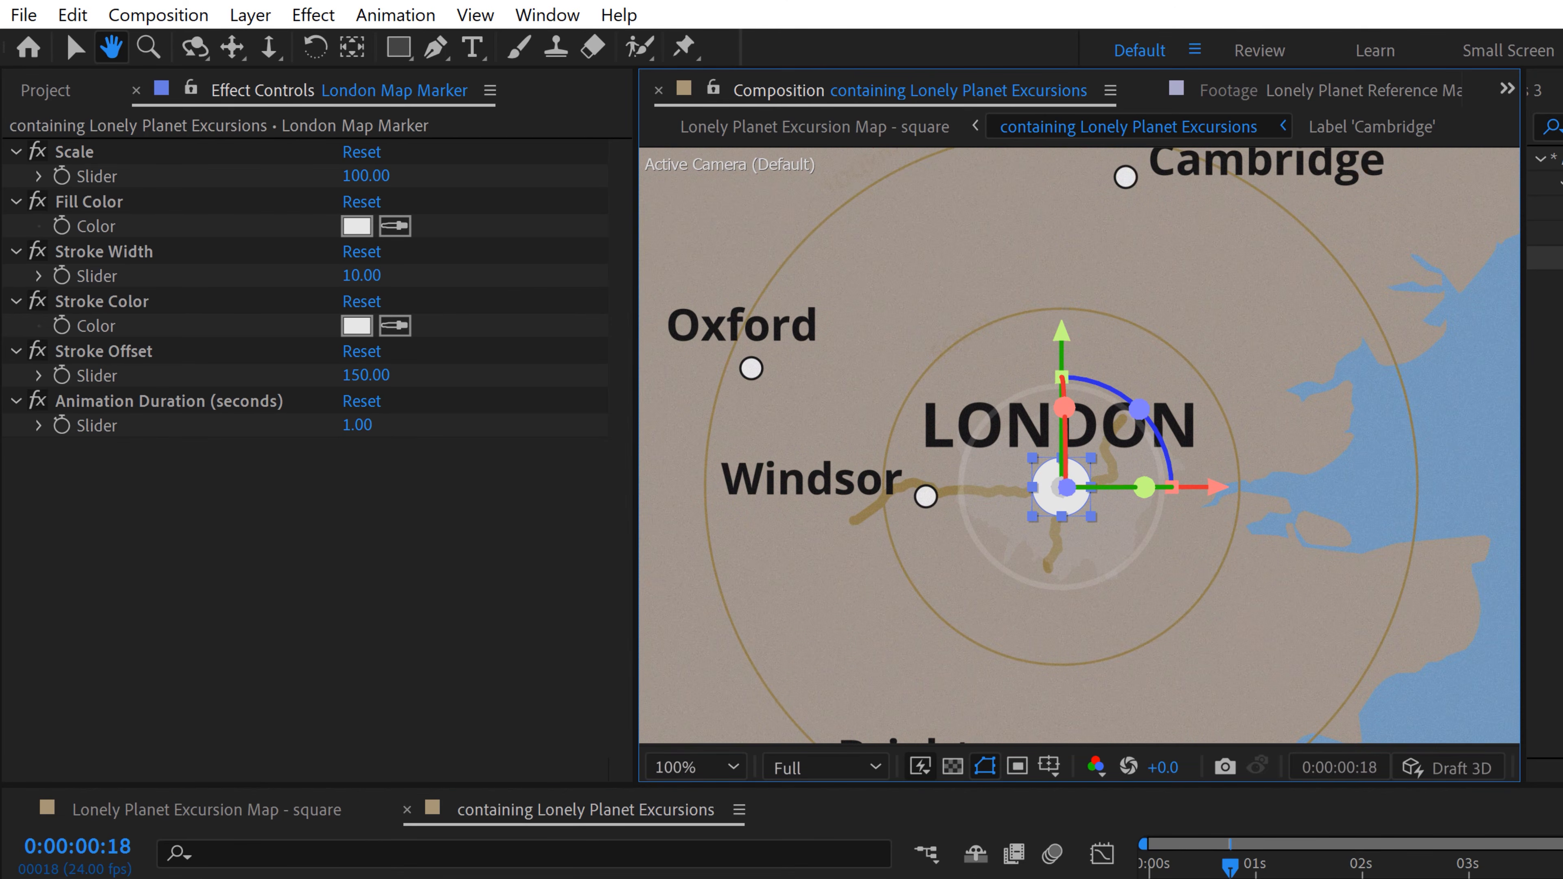
pyautogui.moveTo(1256, 875); pyautogui.dragTo(1313, 868)
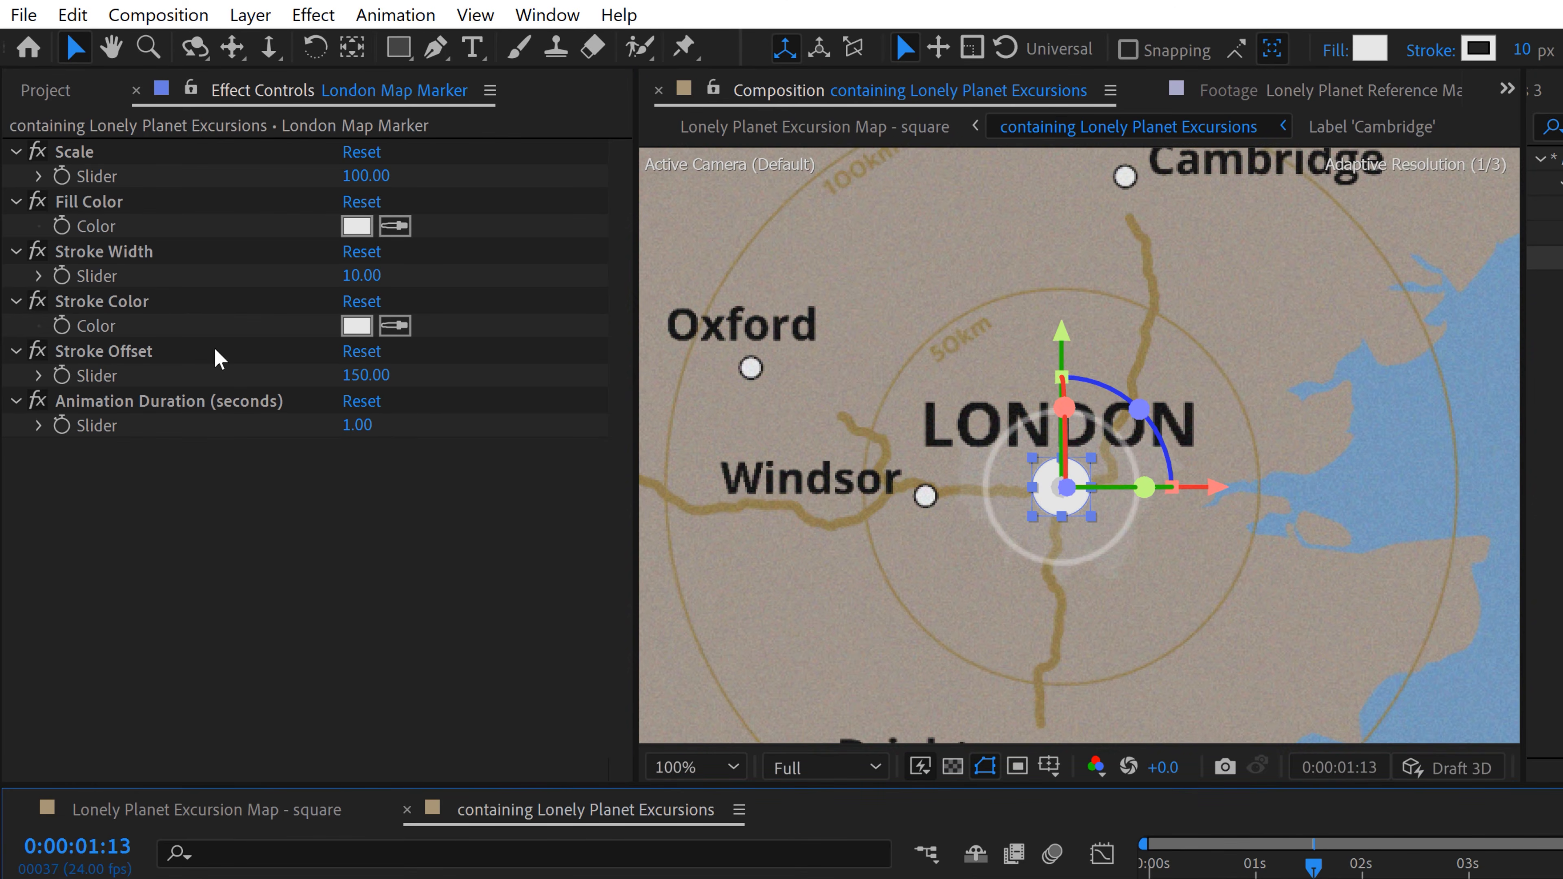
pyautogui.click(370, 176)
pyautogui.write('75')
pyautogui.press('Return')
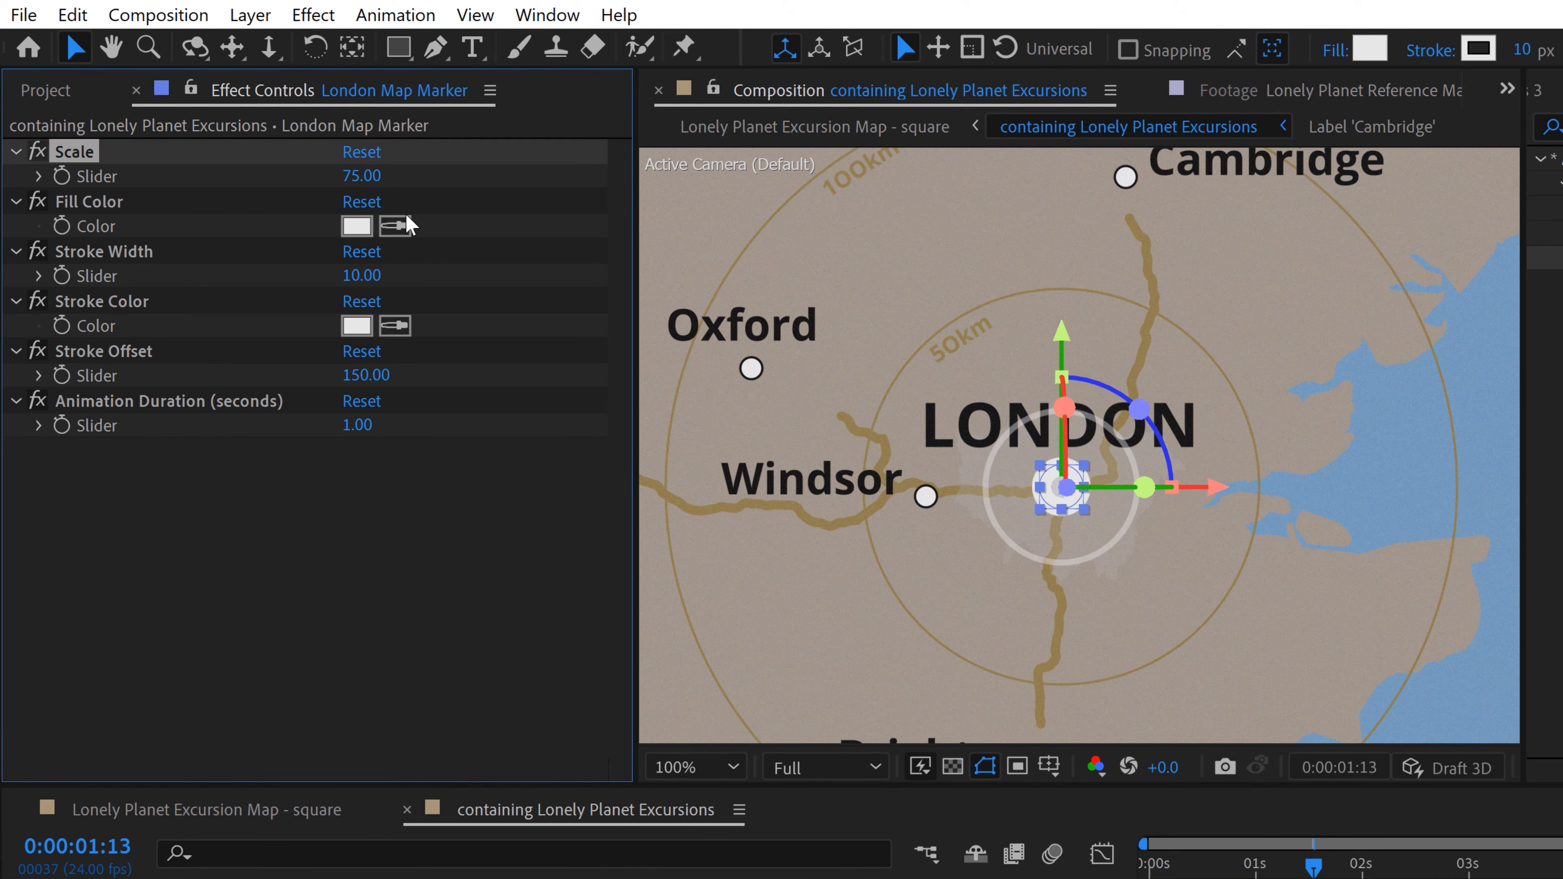
# Step: Set the London Map Marker's Stroke Offset to 650 and preview the pulse from the start of the composition
pyautogui.click(364, 376)
pyautogui.write('650')
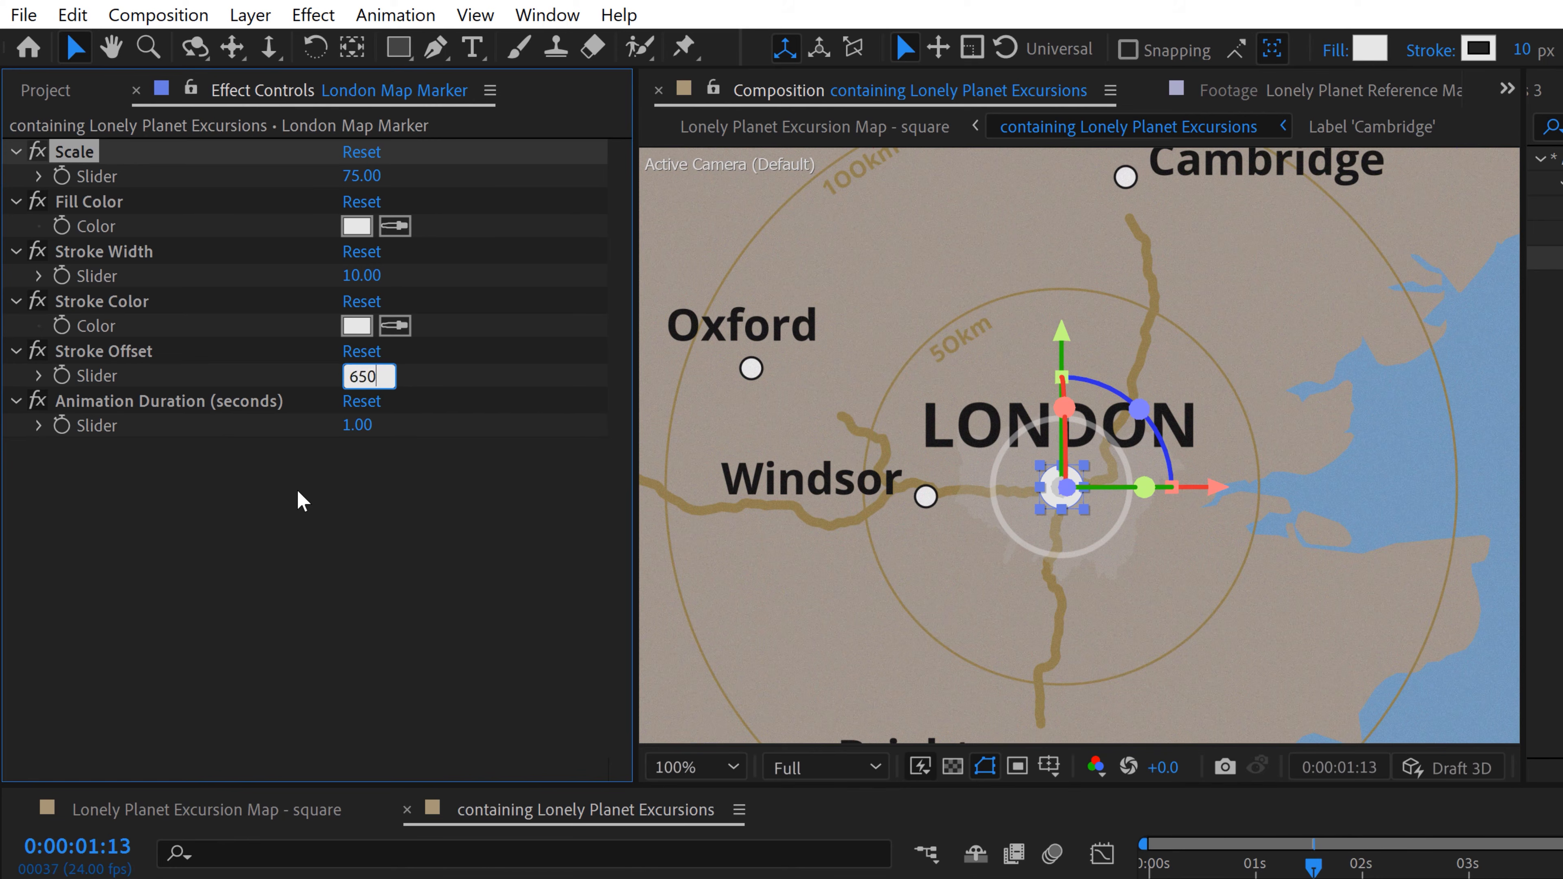
pyautogui.press('Return')
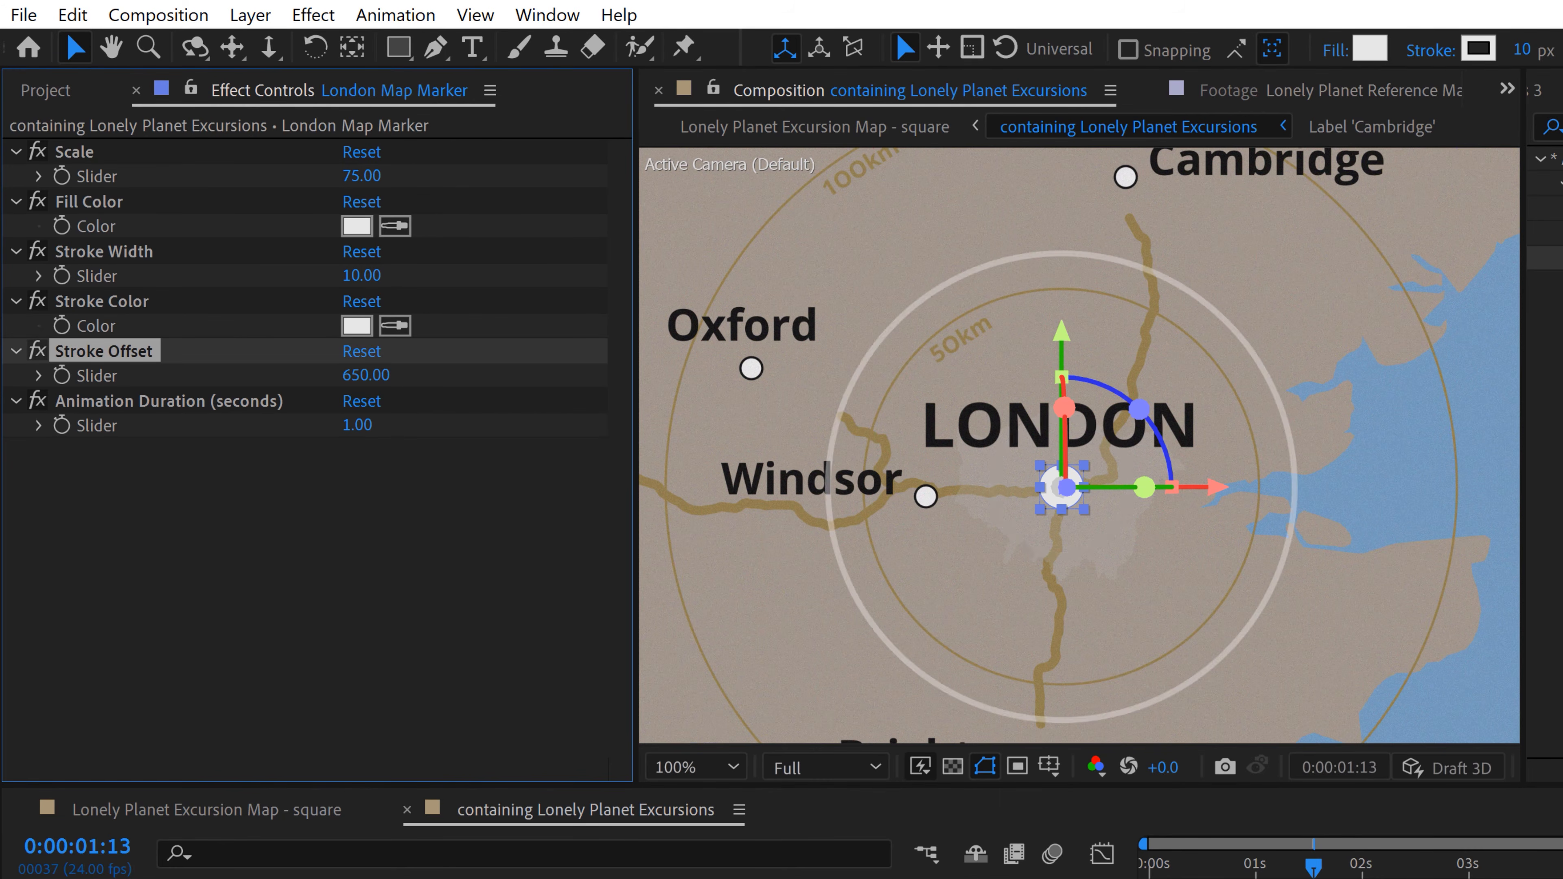
pyautogui.moveTo(1240, 874); pyautogui.dragTo(1226, 875)
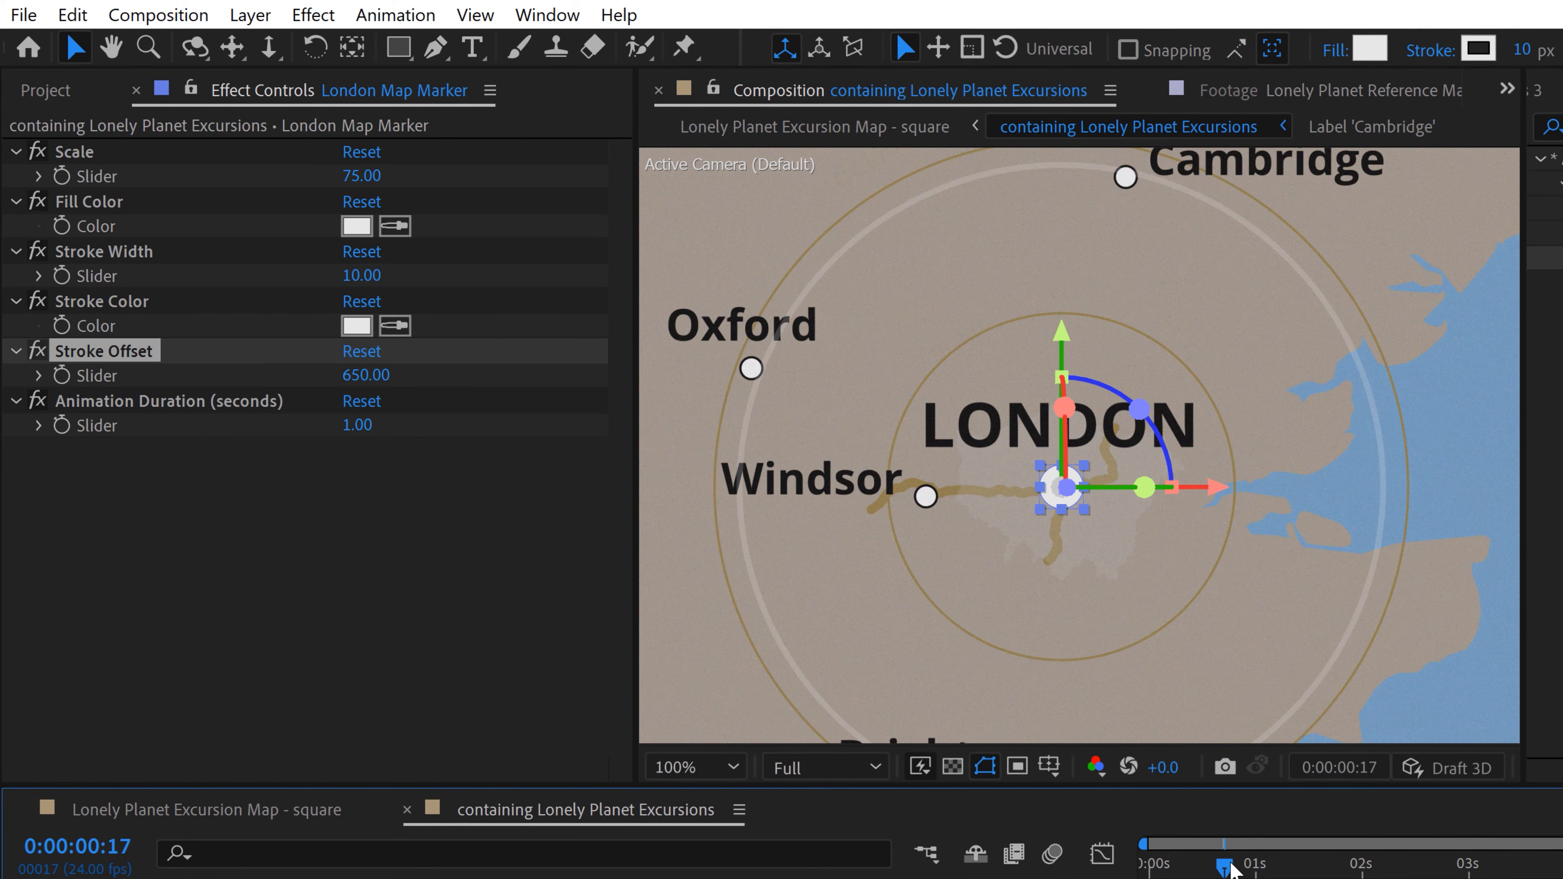
pyautogui.moveTo(1229, 867)
pyautogui.mouseDown()
pyautogui.moveTo(1264, 866)
pyautogui.moveTo(1237, 865)
pyautogui.mouseUp()
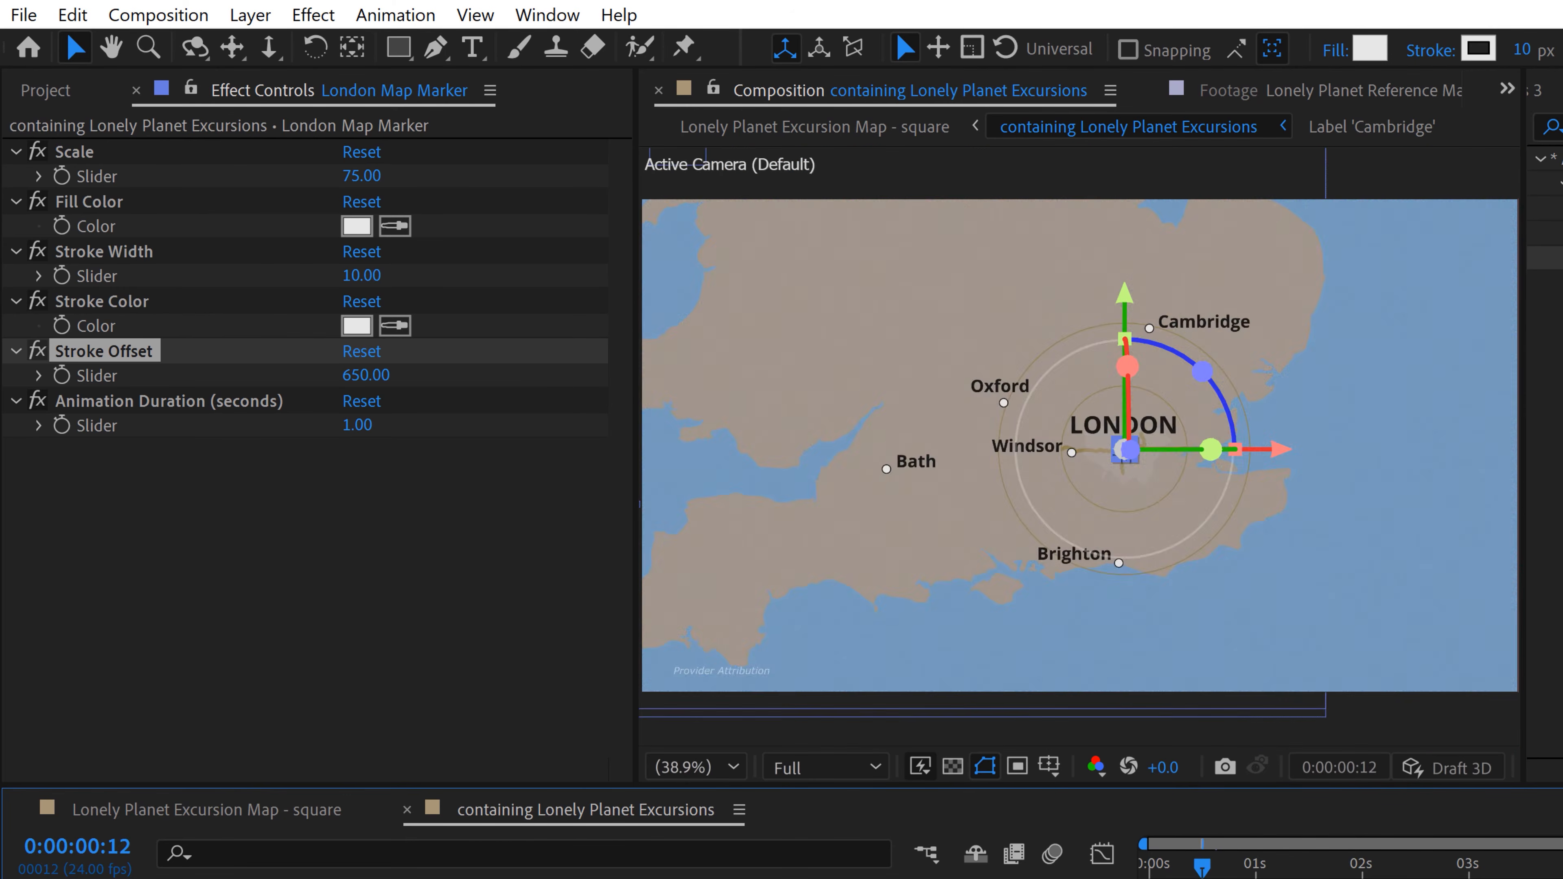
pyautogui.moveTo(1202, 867); pyautogui.dragTo(1150, 867)
pyautogui.press('space')
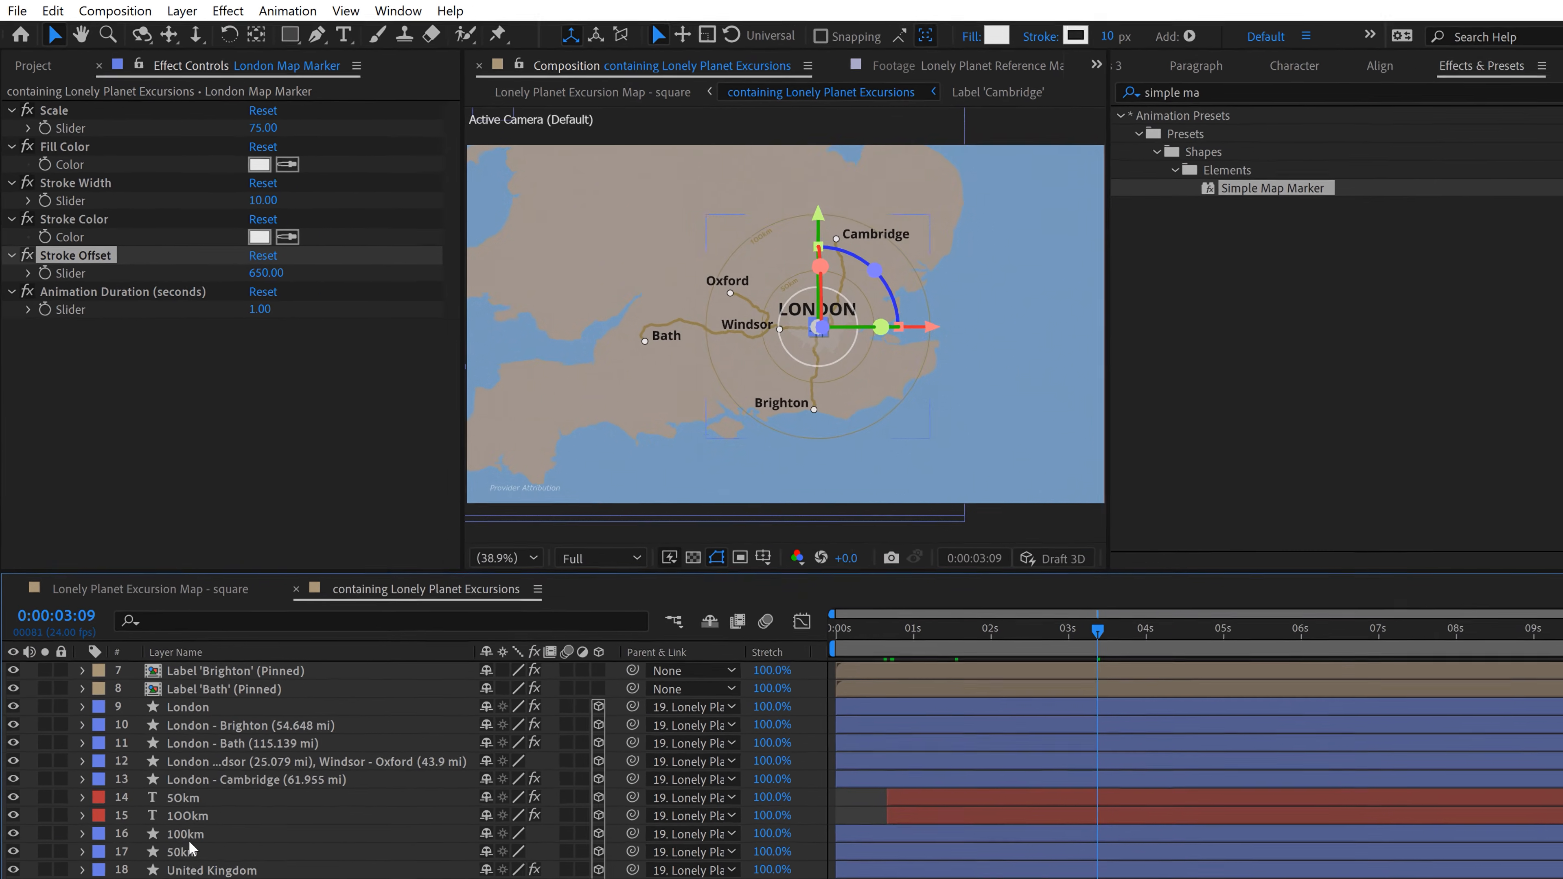
# Step: Reveal the keyframes of the 100km and 50km circle layers, move their ending Size keyframes to 1 second and preview the growth
pyautogui.click(190, 849)
pyautogui.keyDown('shift'); pyautogui.click(185, 833); pyautogui.keyUp('shift')
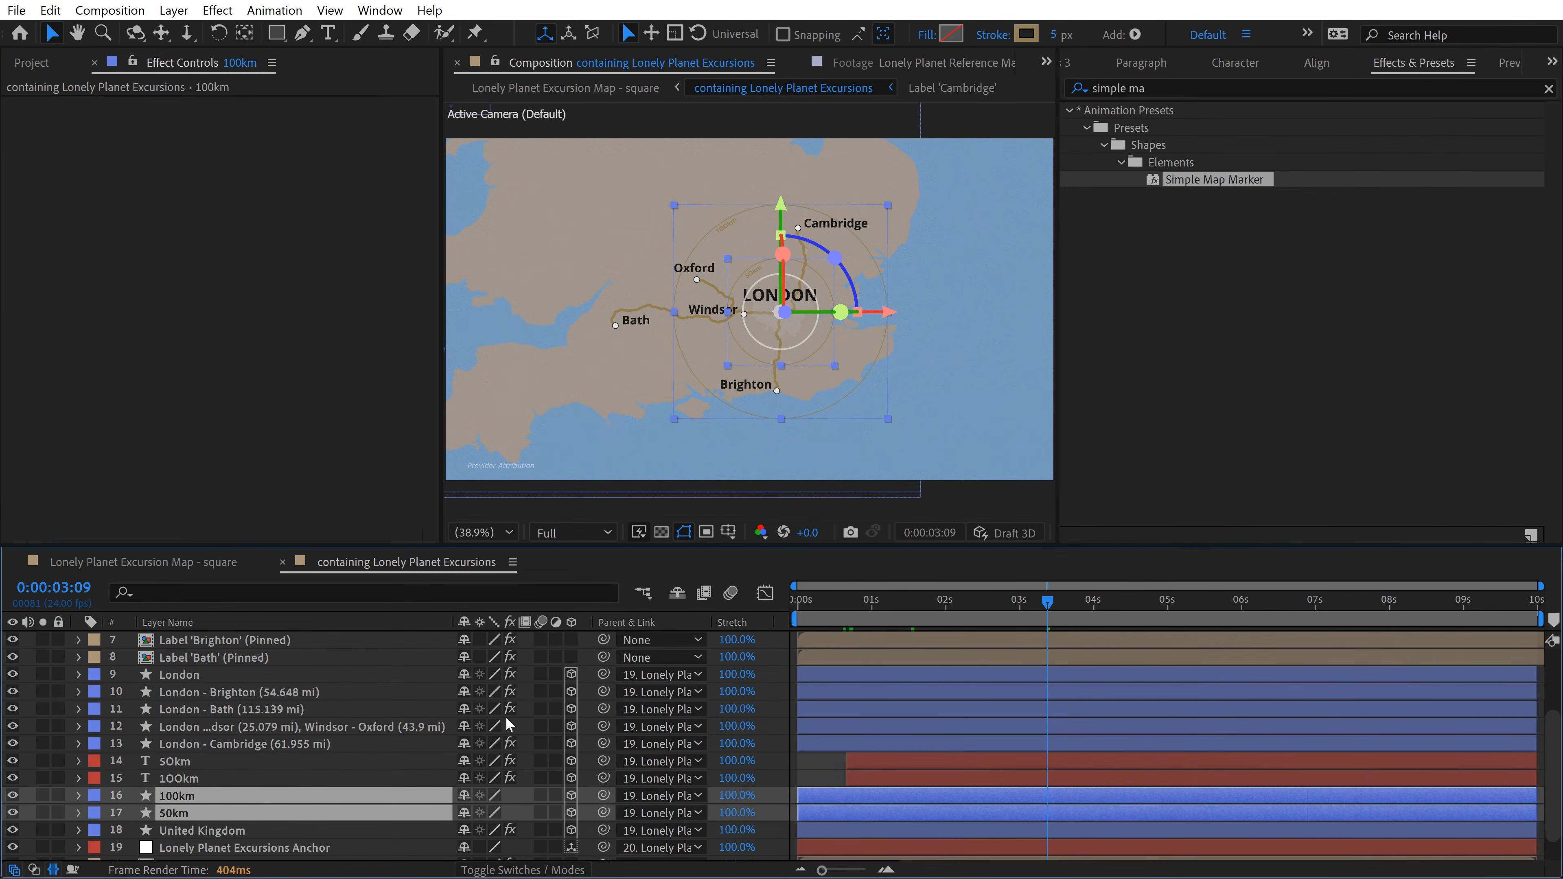
pyautogui.press('u')
pyautogui.scroll(-2, 995, 706)
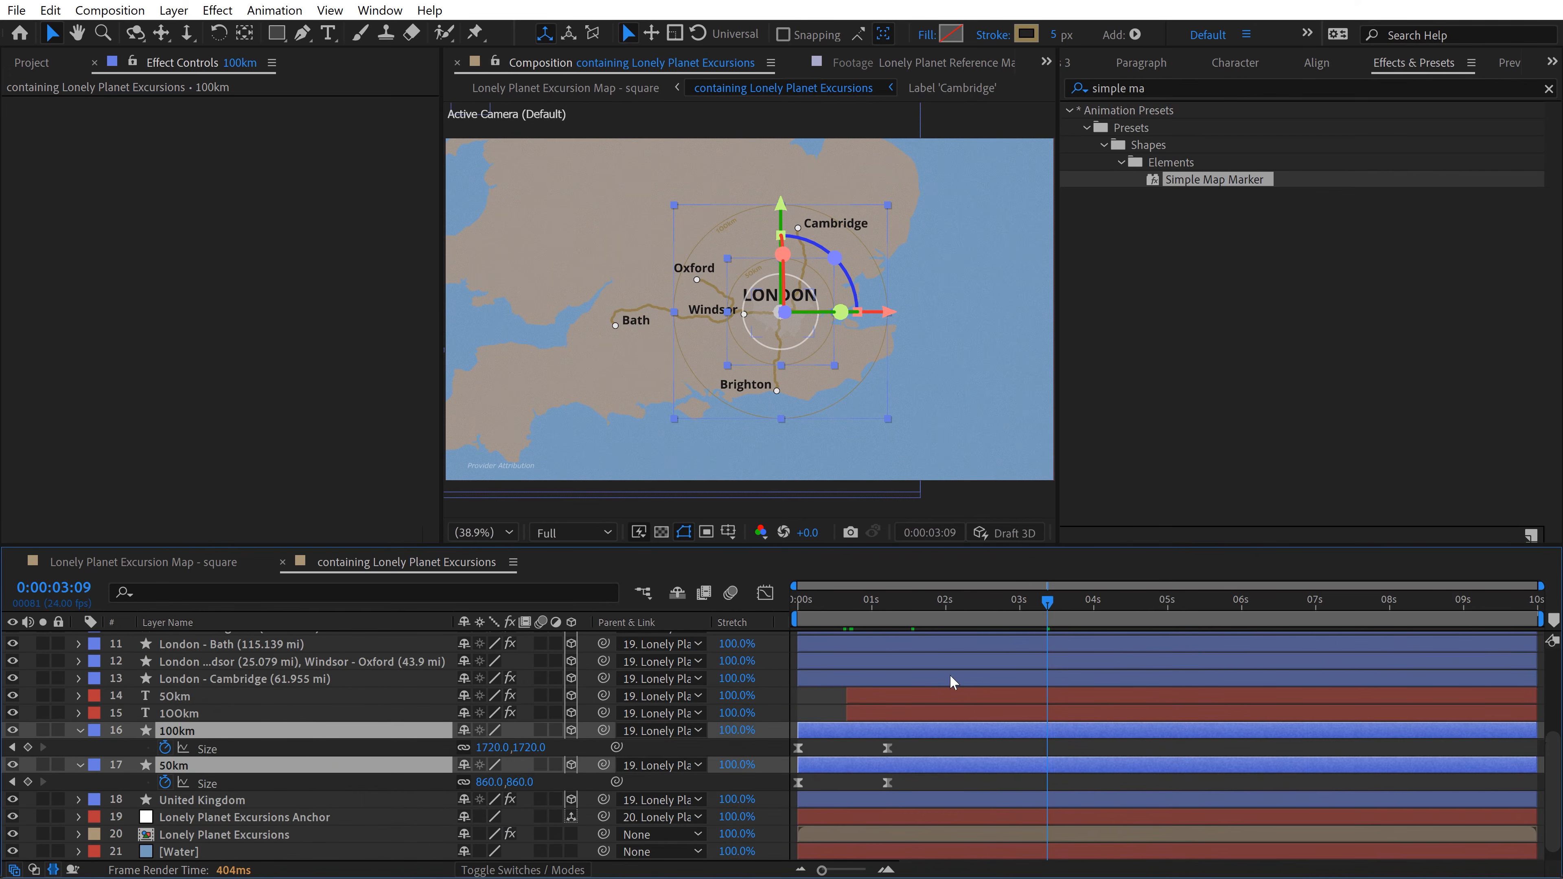
pyautogui.click(871, 603)
pyautogui.moveTo(918, 742); pyautogui.dragTo(863, 781)
pyautogui.click(791, 604)
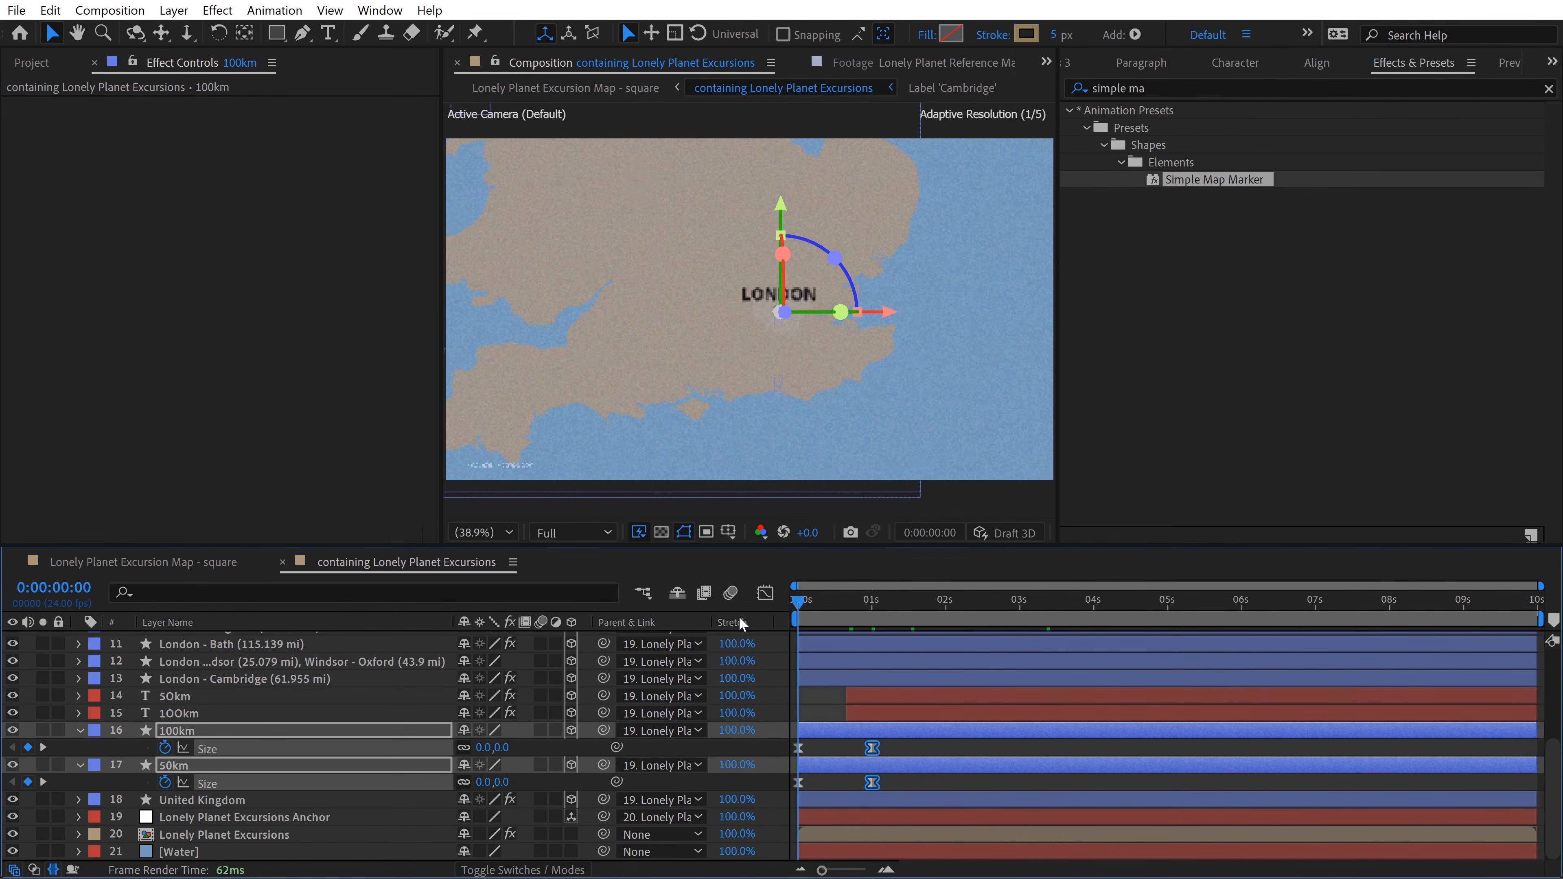
pyautogui.press('space')
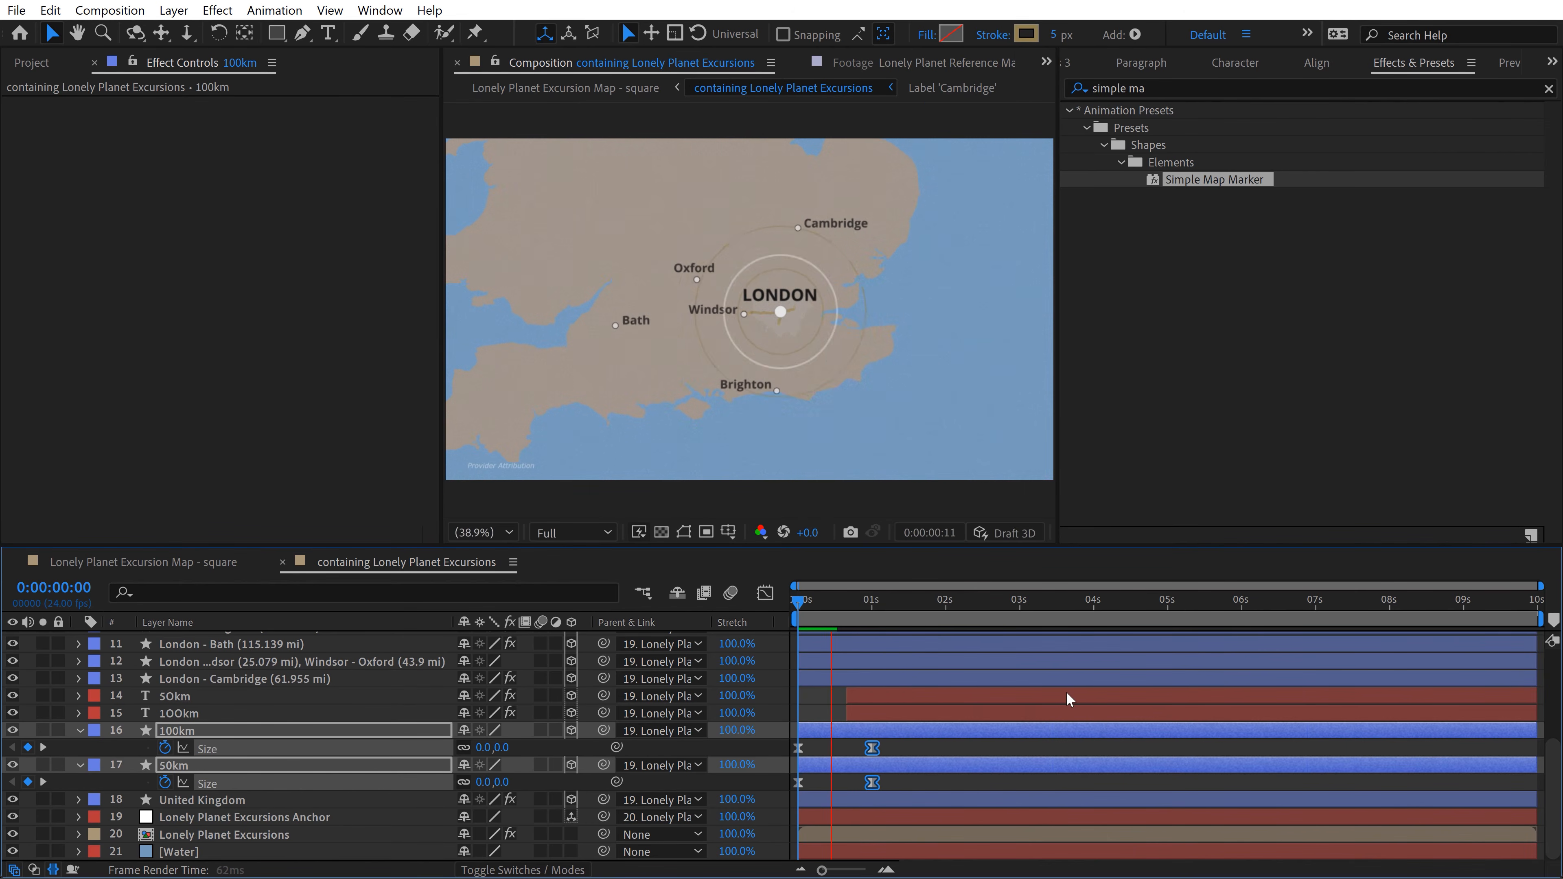
pyautogui.press('space')
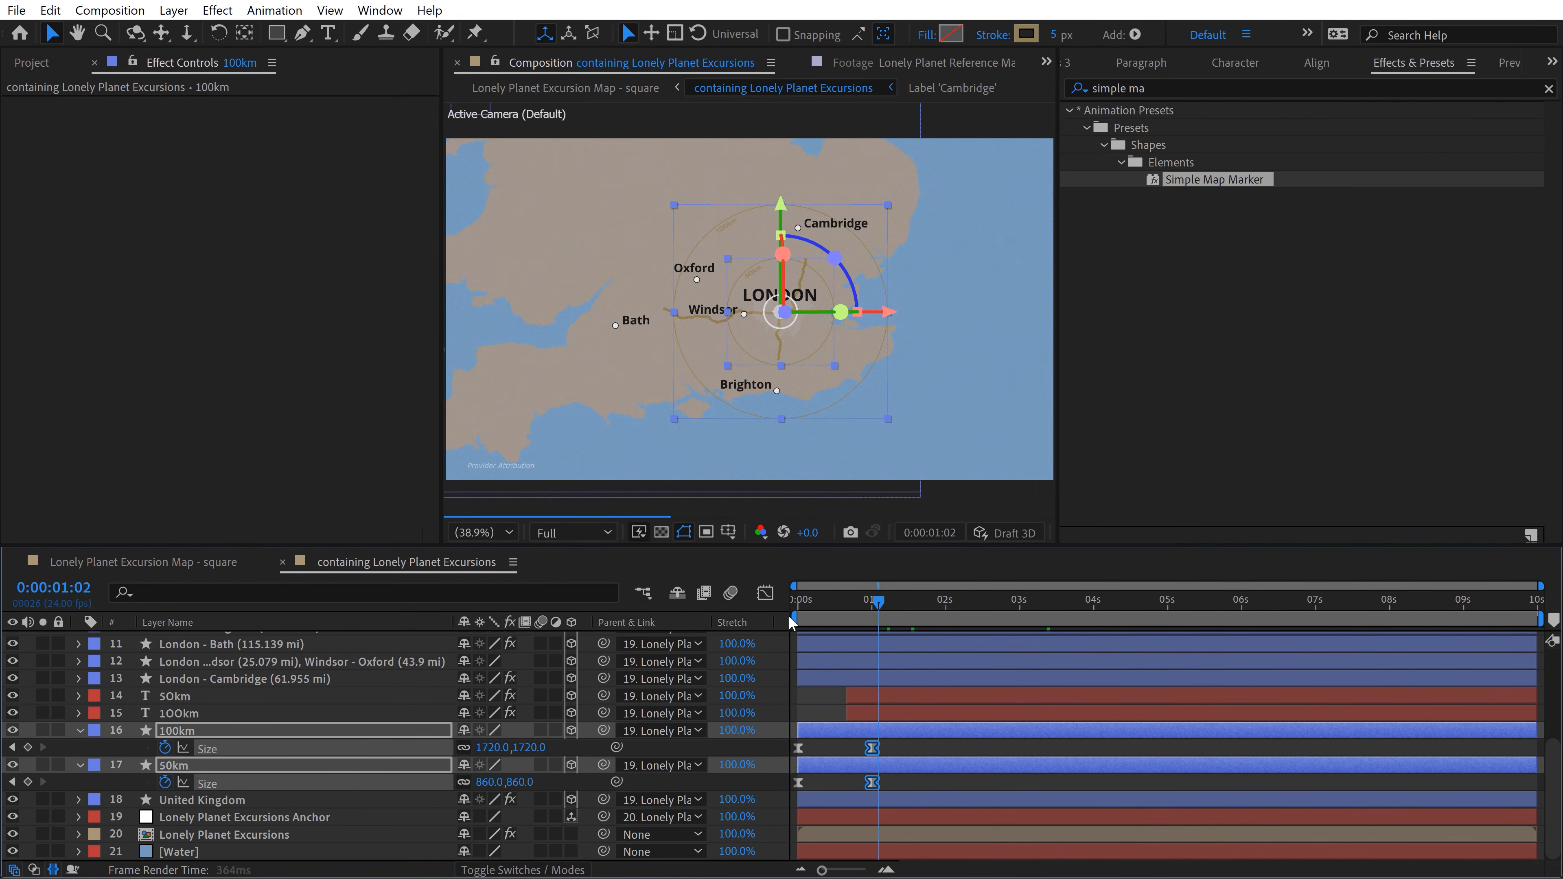
pyautogui.click(790, 617)
pyautogui.press('space')
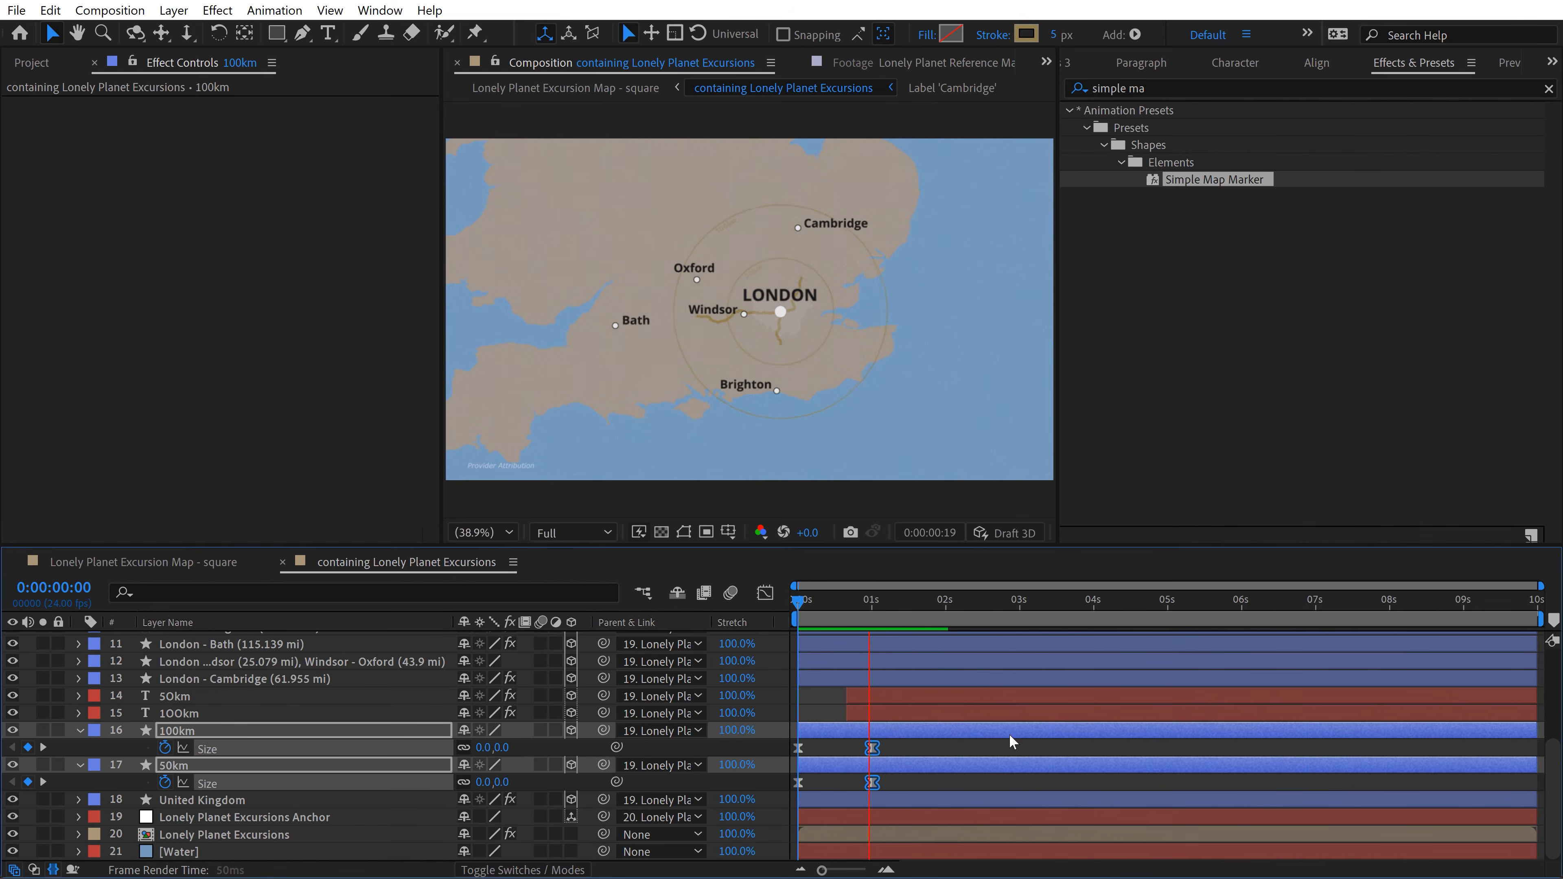
# Step: Move the ending Size keyframes of both distance circles to about 2 seconds and preview from the start
pyautogui.moveTo(872, 753); pyautogui.dragTo(947, 756)
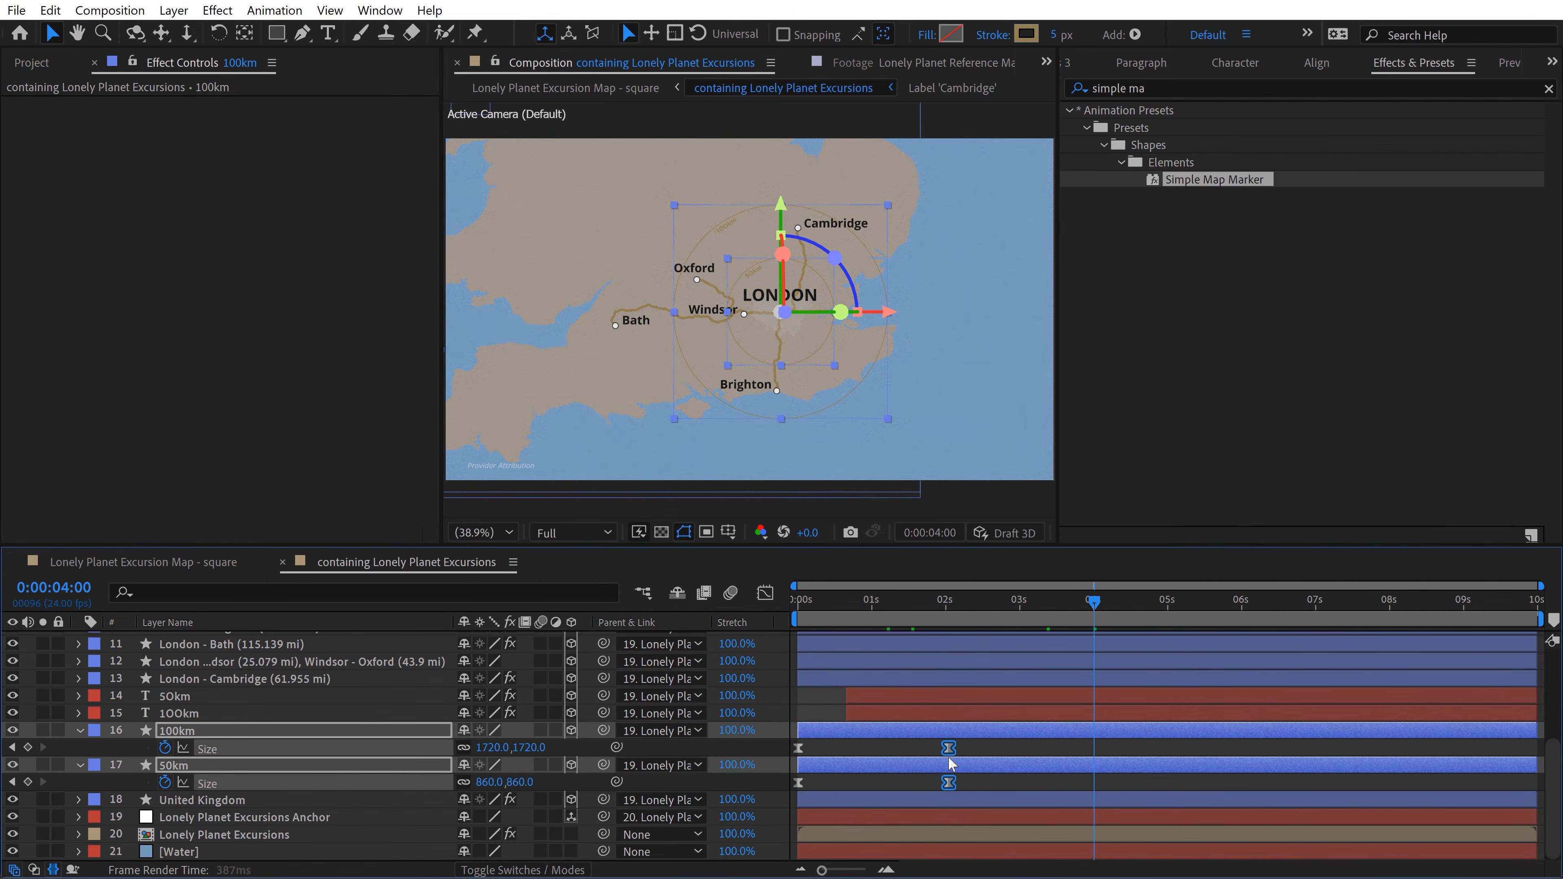
pyautogui.moveTo(907, 608); pyautogui.dragTo(767, 627)
pyautogui.press('space')
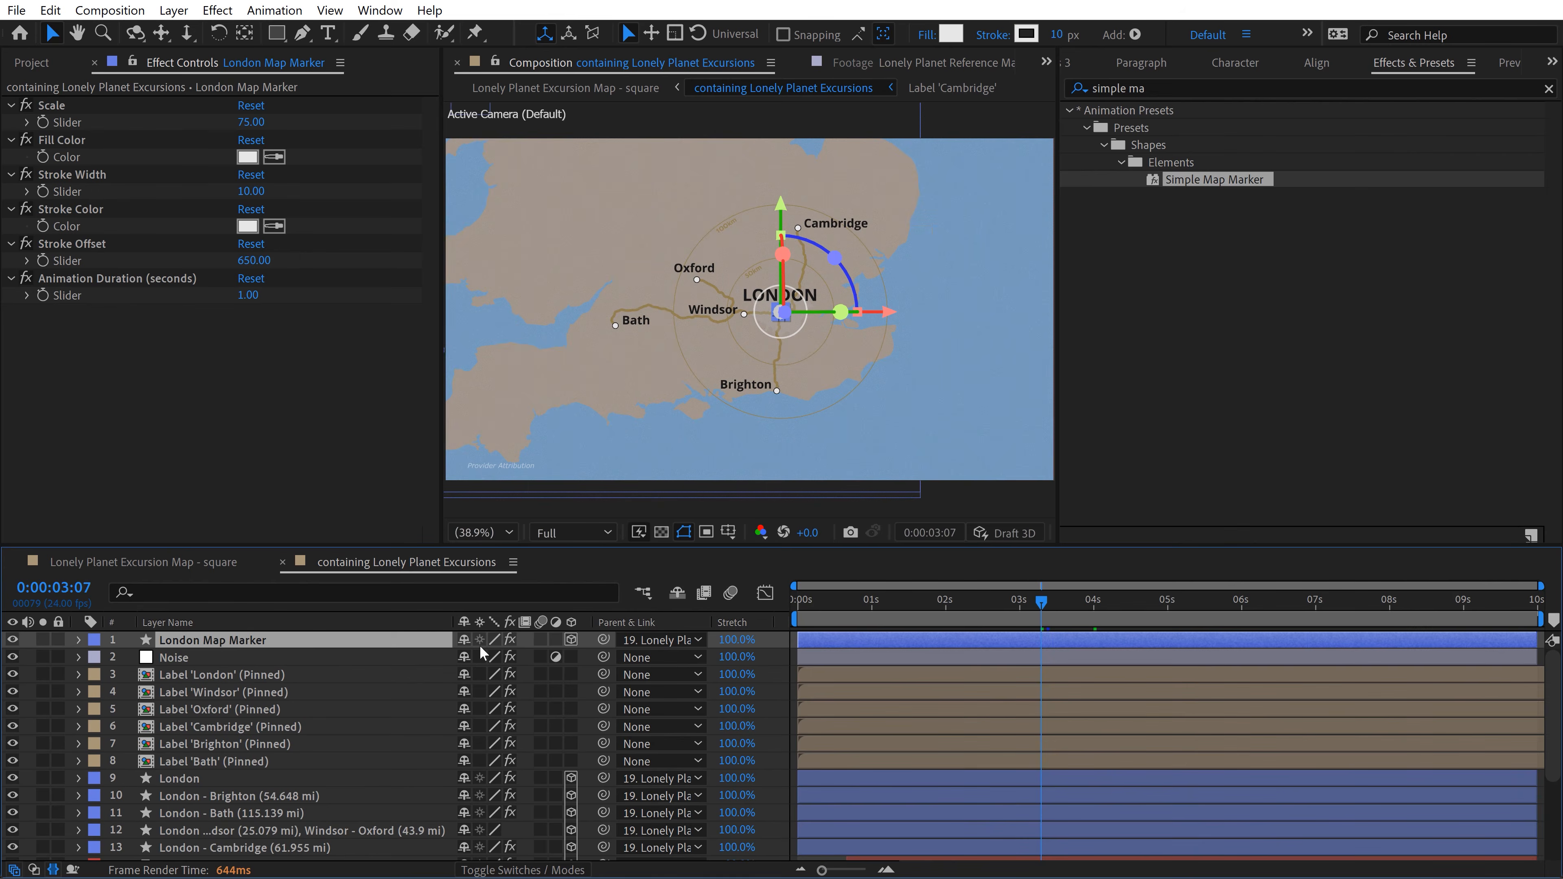
# Step: Set the London Map Marker layer's blending mode to Overlay and lower its opacity
pyautogui.click(534, 870)
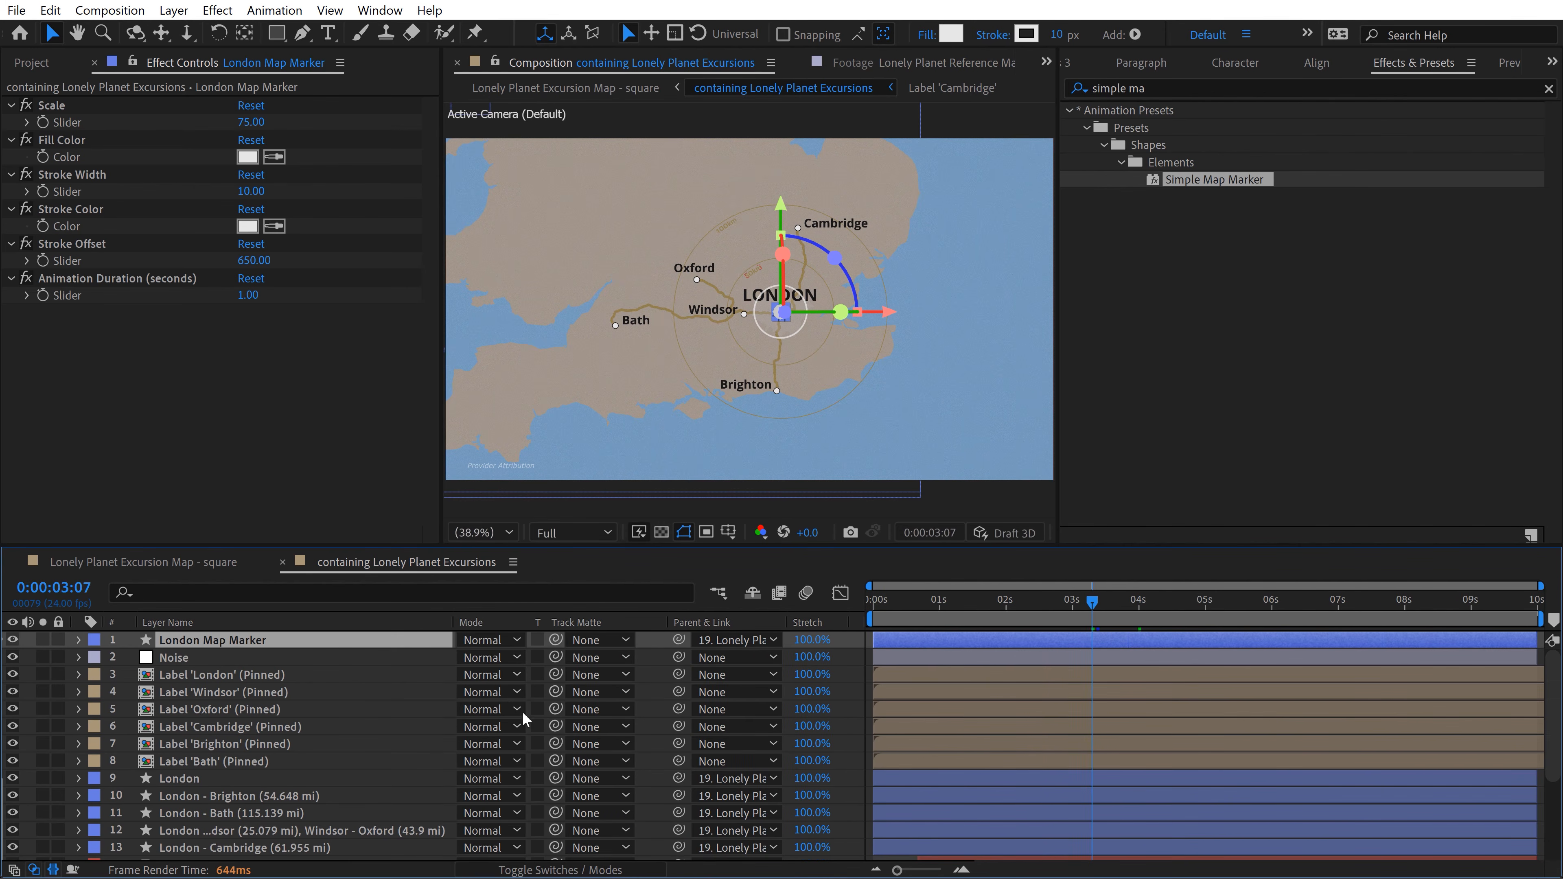
pyautogui.click(482, 640)
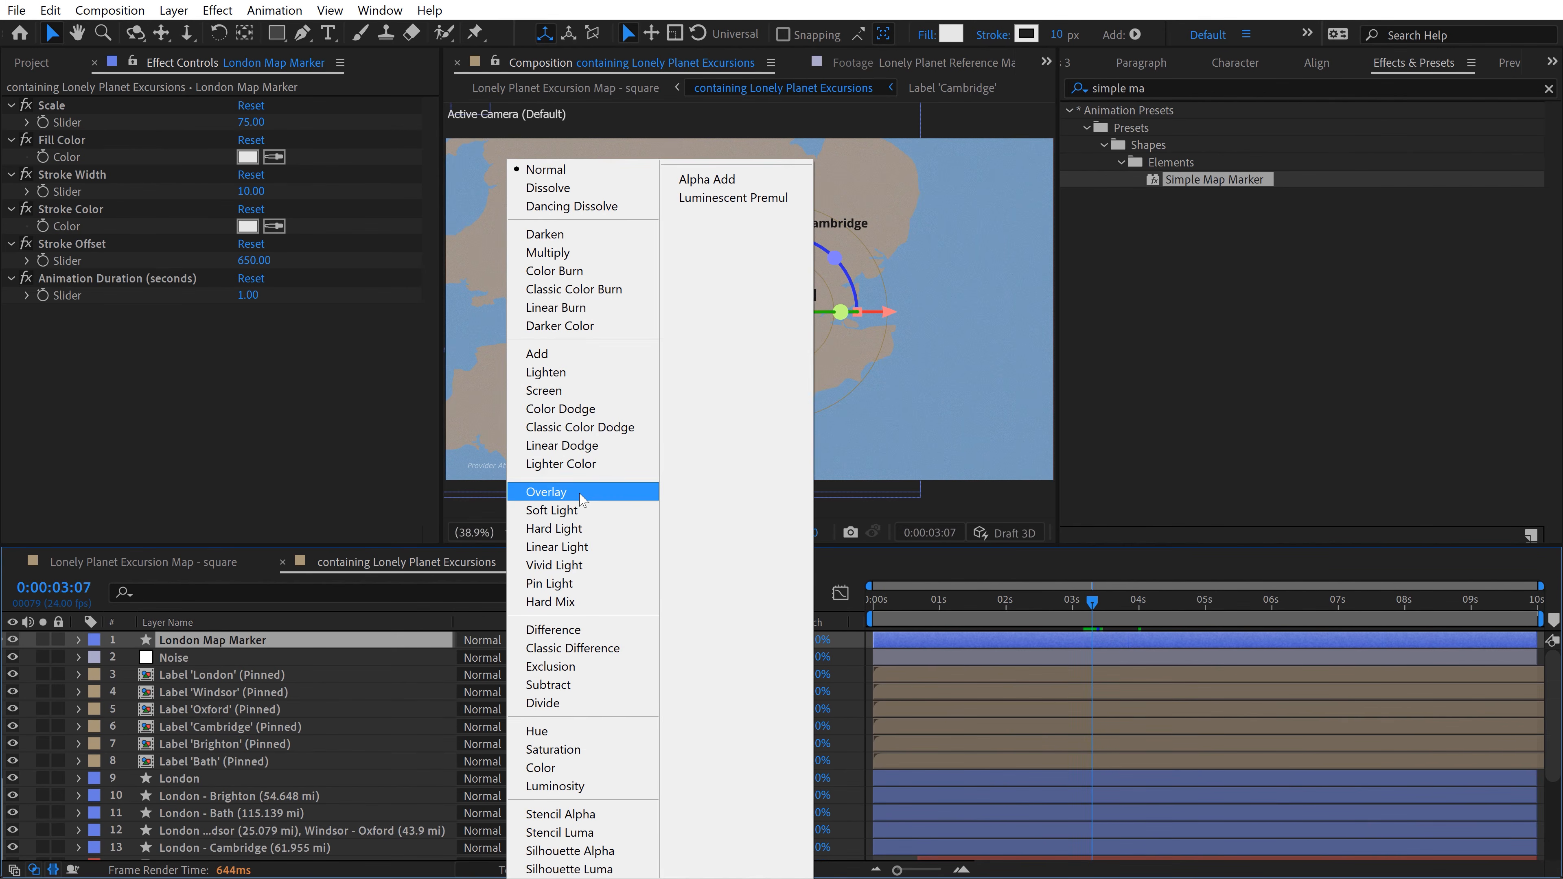
pyautogui.click(580, 497)
pyautogui.click(880, 357)
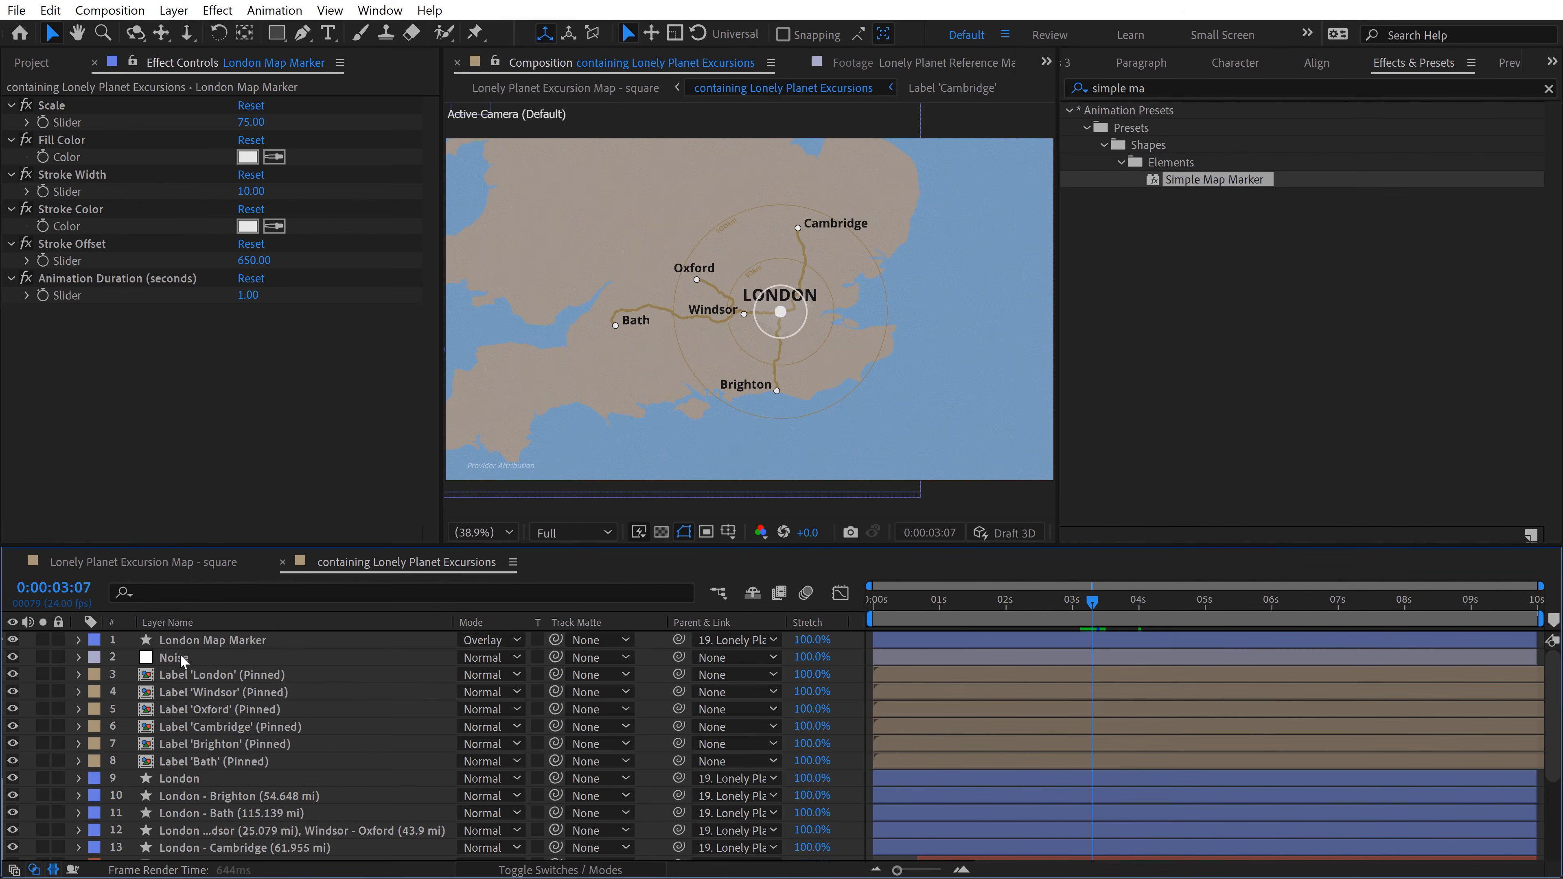
pyautogui.click(209, 640)
pyautogui.press('t')
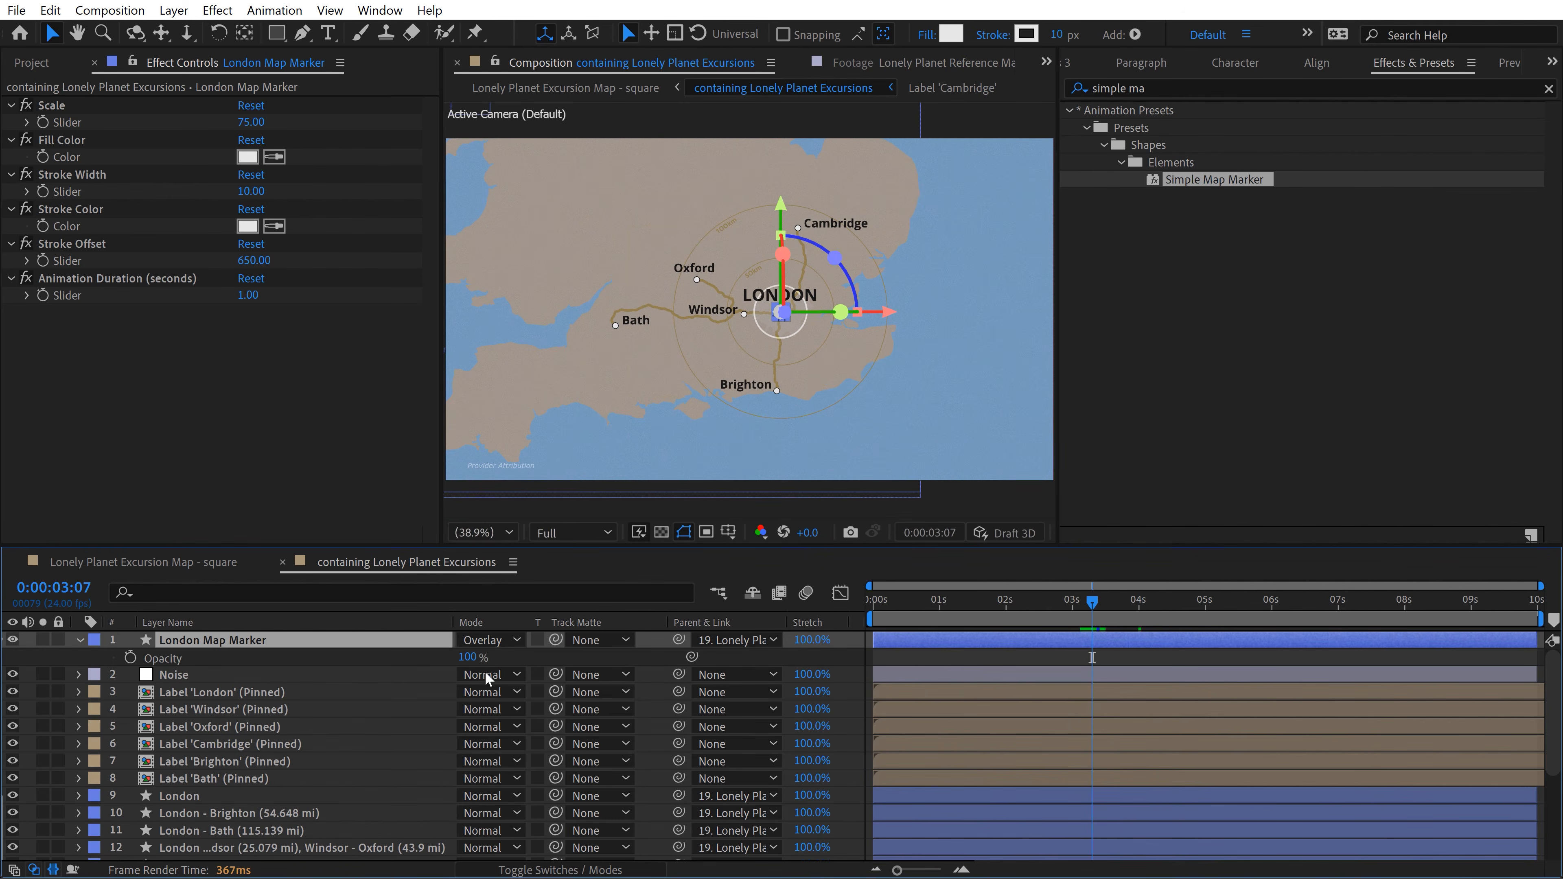
pyautogui.click(477, 658)
pyautogui.write('5')
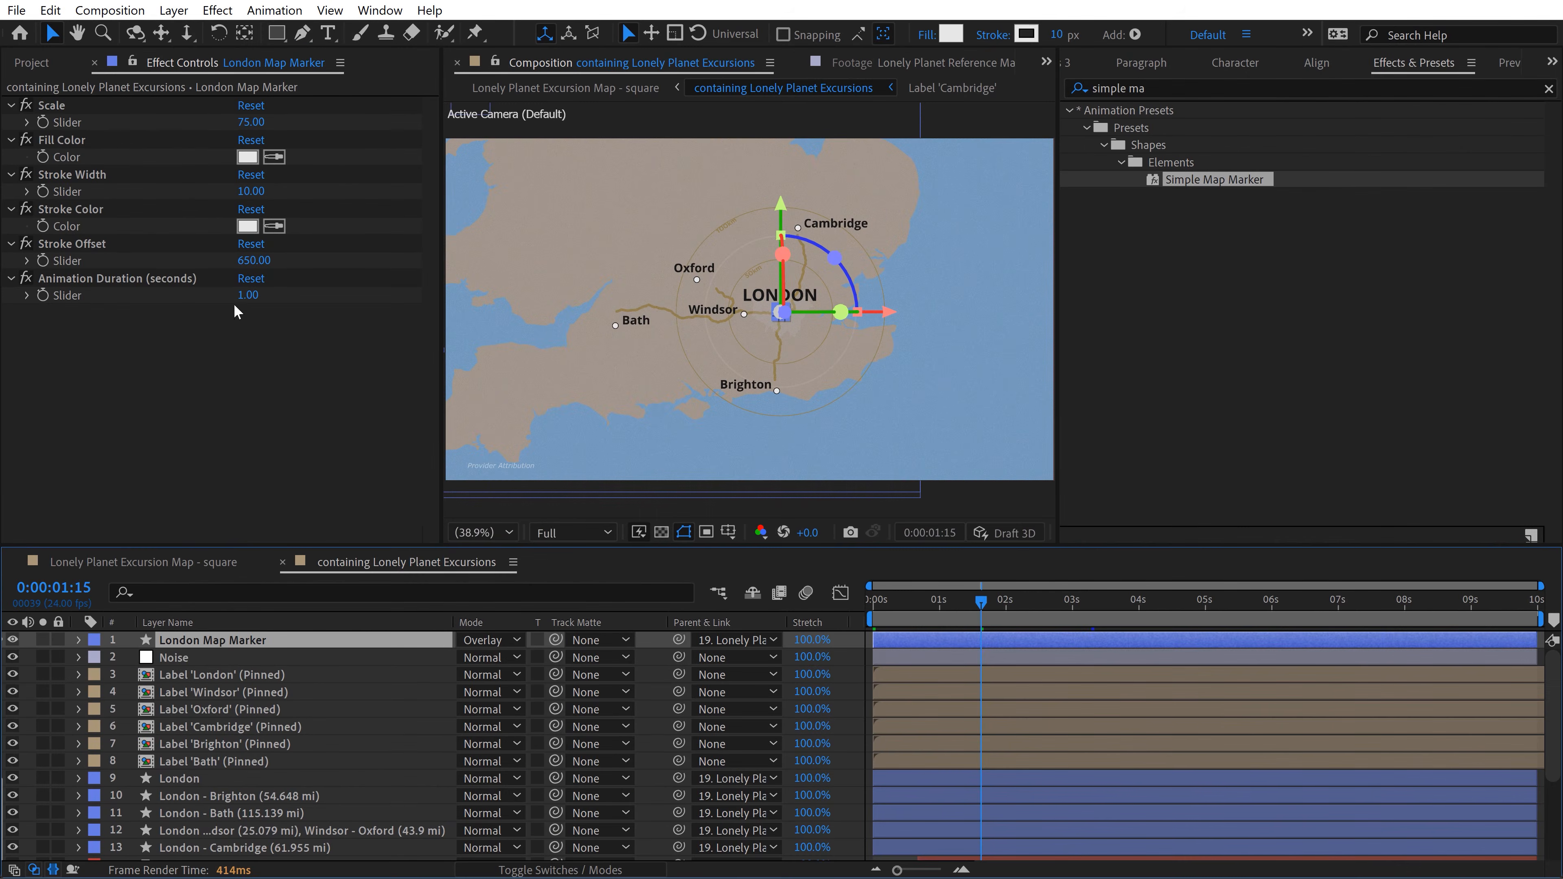
# Step: Set the London Map Marker's Animation Duration to 2 seconds and move its layer directly beneath the 50km circle layer
pyautogui.click(247, 296)
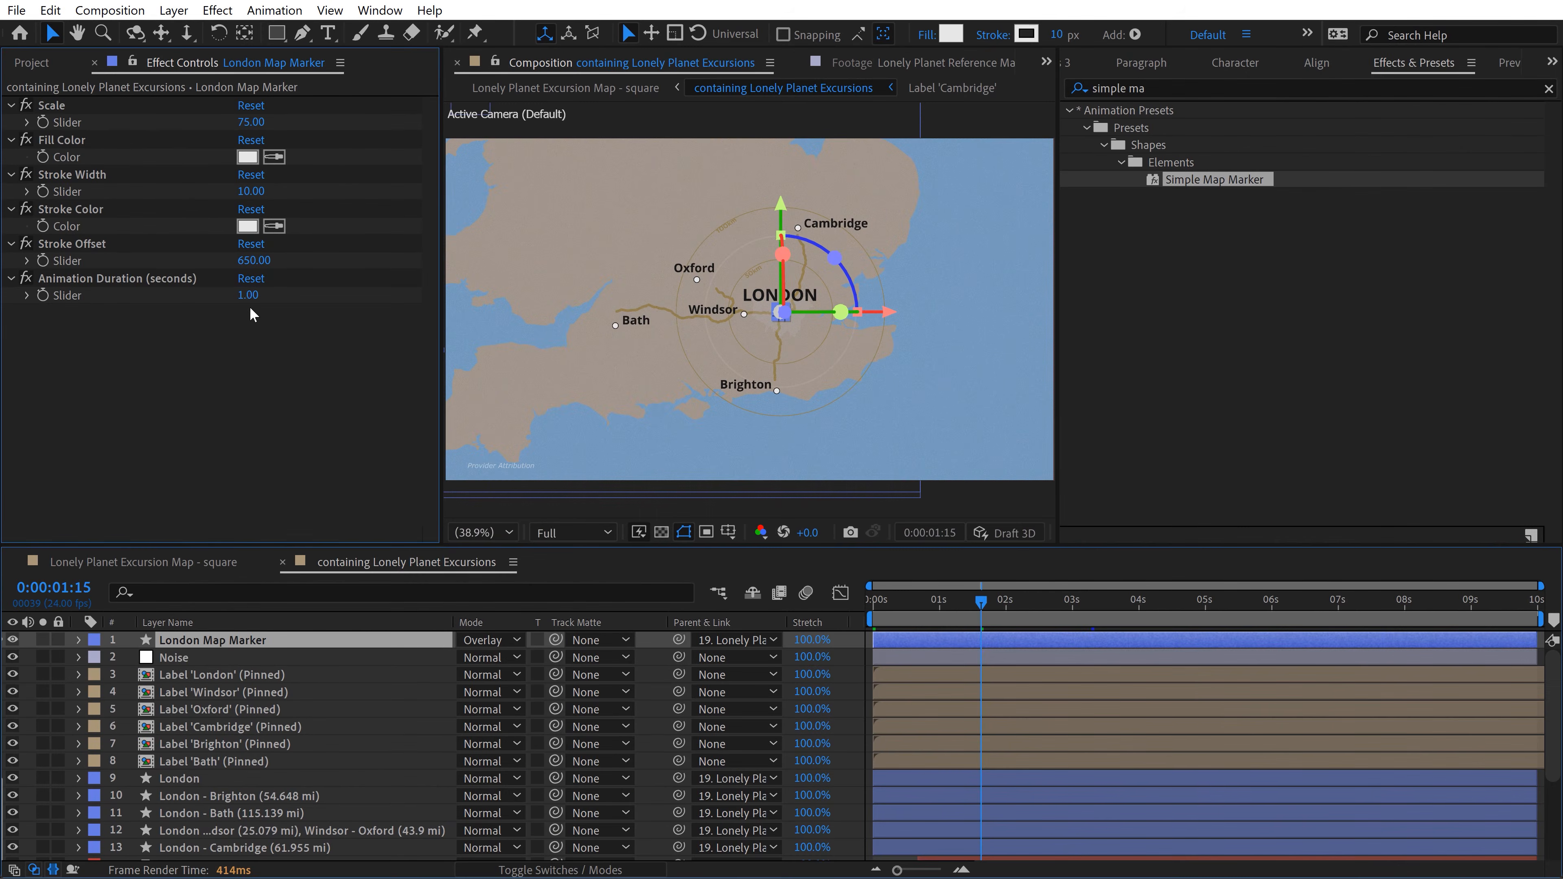
pyautogui.write('2')
pyautogui.press('Return')
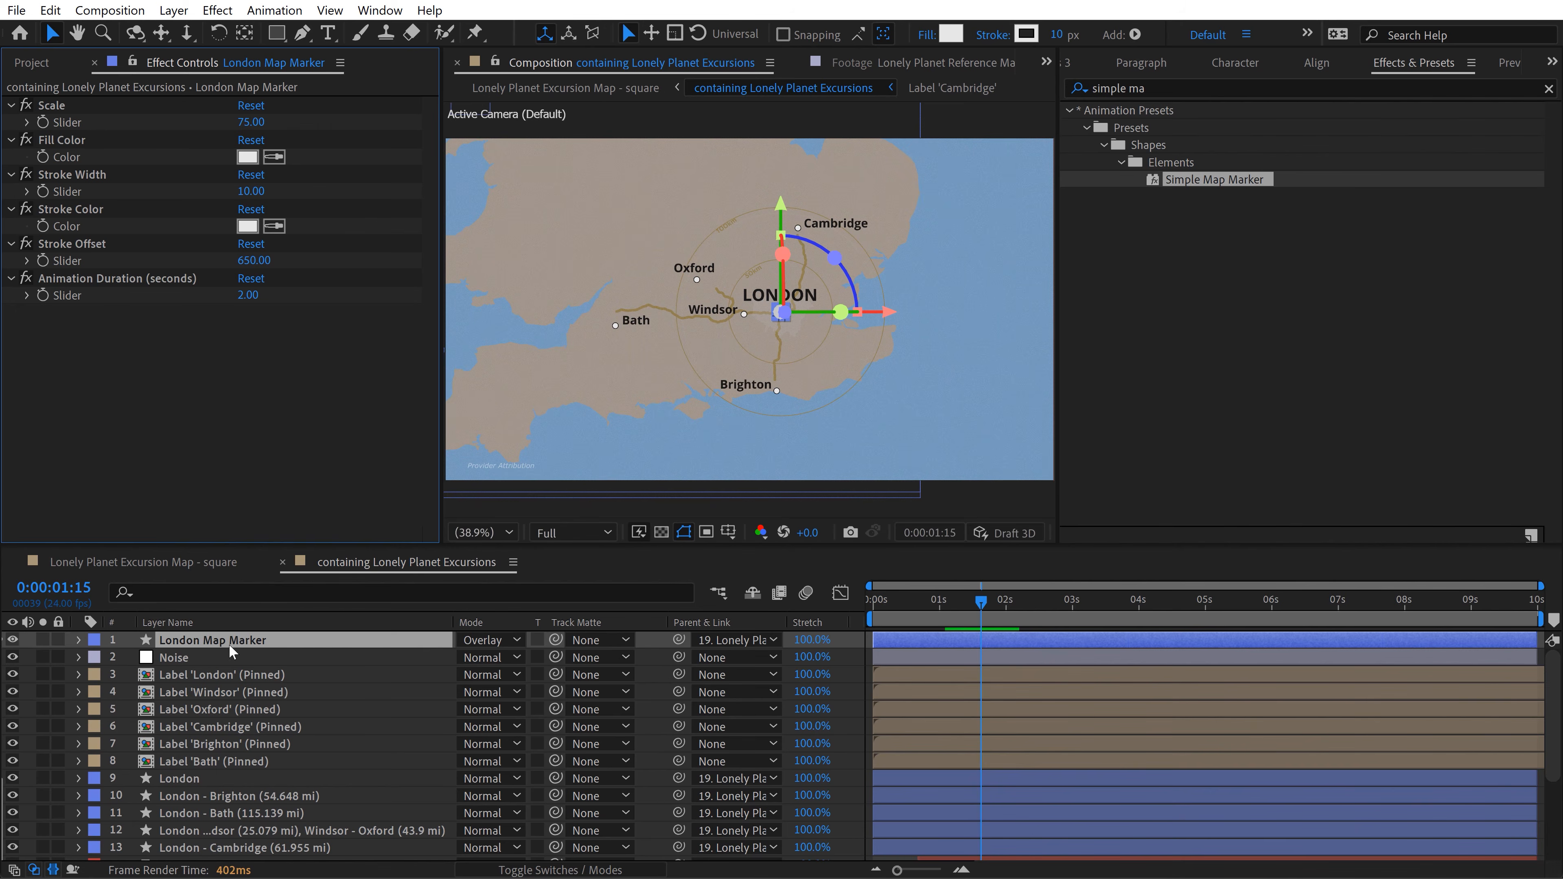
pyautogui.moveTo(231, 640)
pyautogui.mouseDown()
pyautogui.moveTo(237, 861)
pyautogui.moveTo(240, 766)
pyautogui.moveTo(244, 793)
pyautogui.mouseUp()
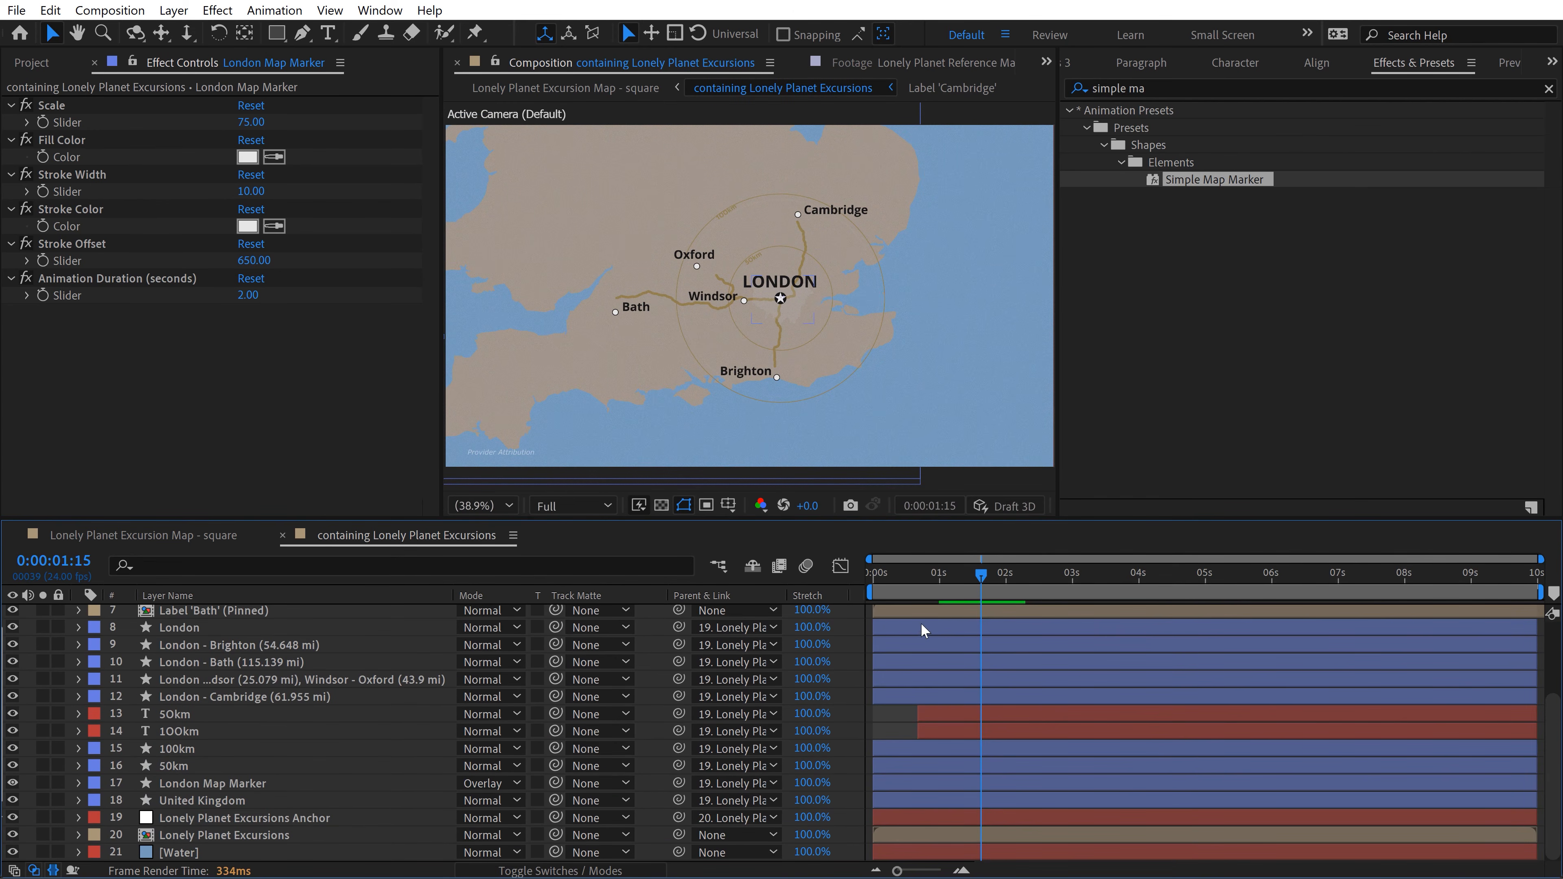
# Step: Reveal the keyframes of all road and circle layers in an enlarged timeline and open the Motion 4 extension
pyautogui.press('u')
pyautogui.scroll(-5, 935, 707)
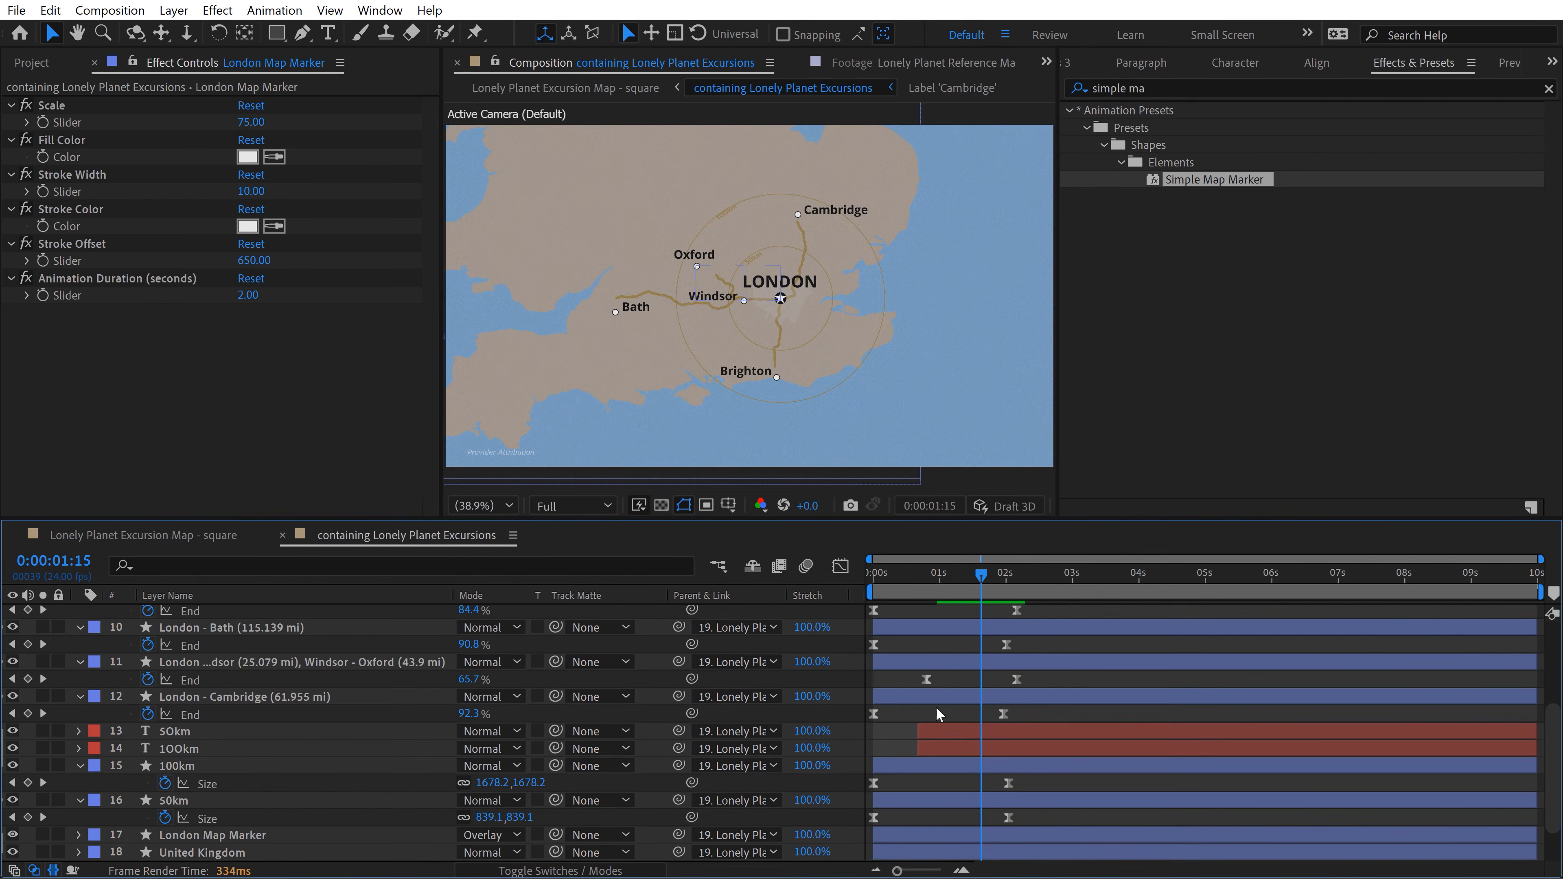
pyautogui.press('`')
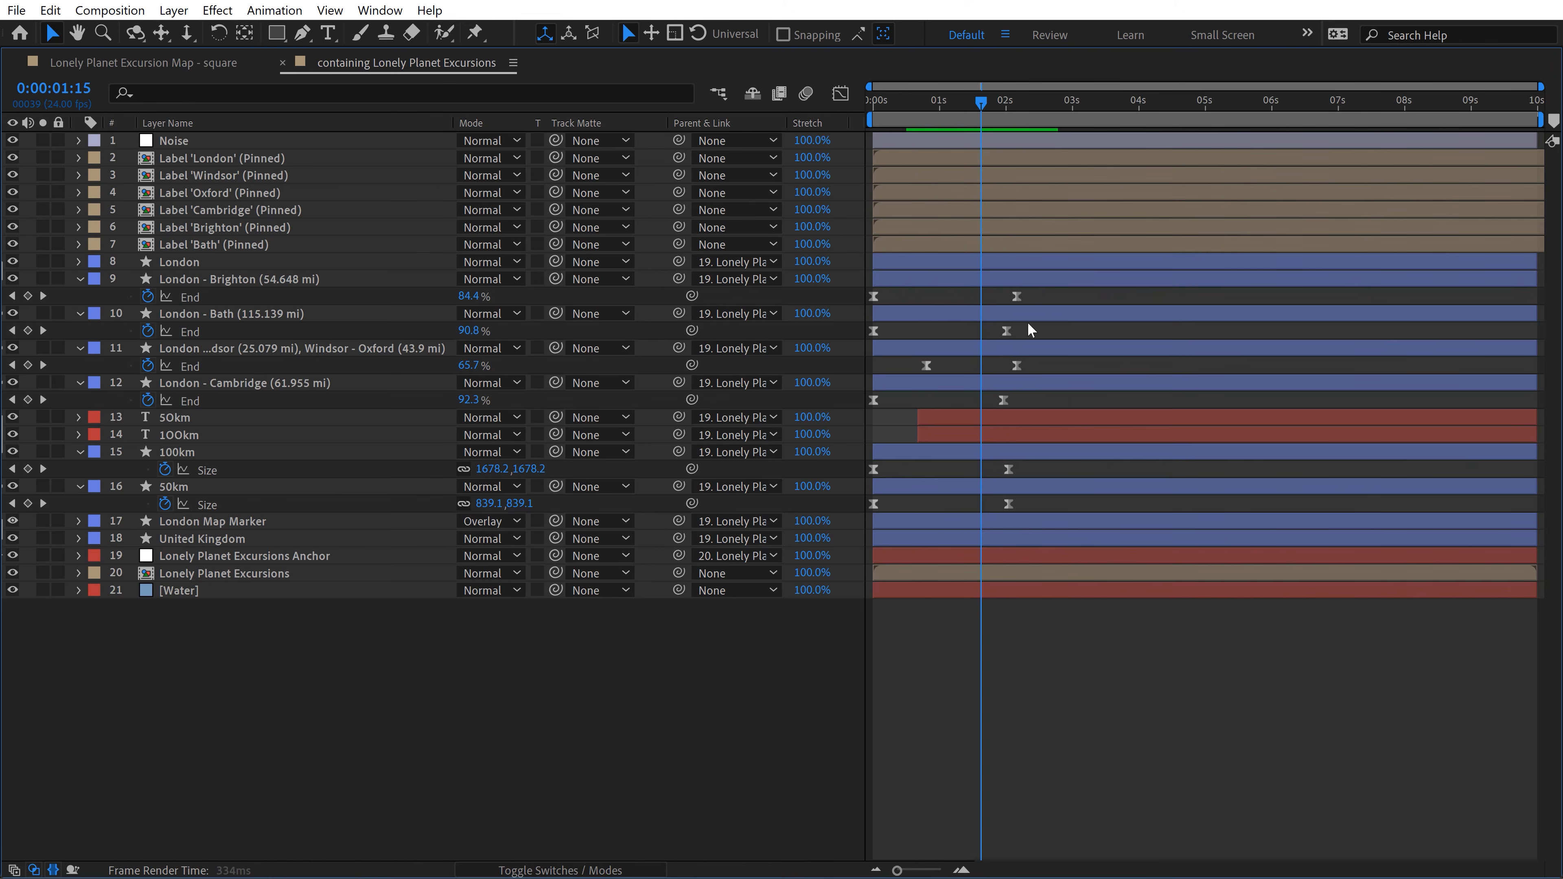
pyautogui.moveTo(1062, 289); pyautogui.dragTo(847, 520)
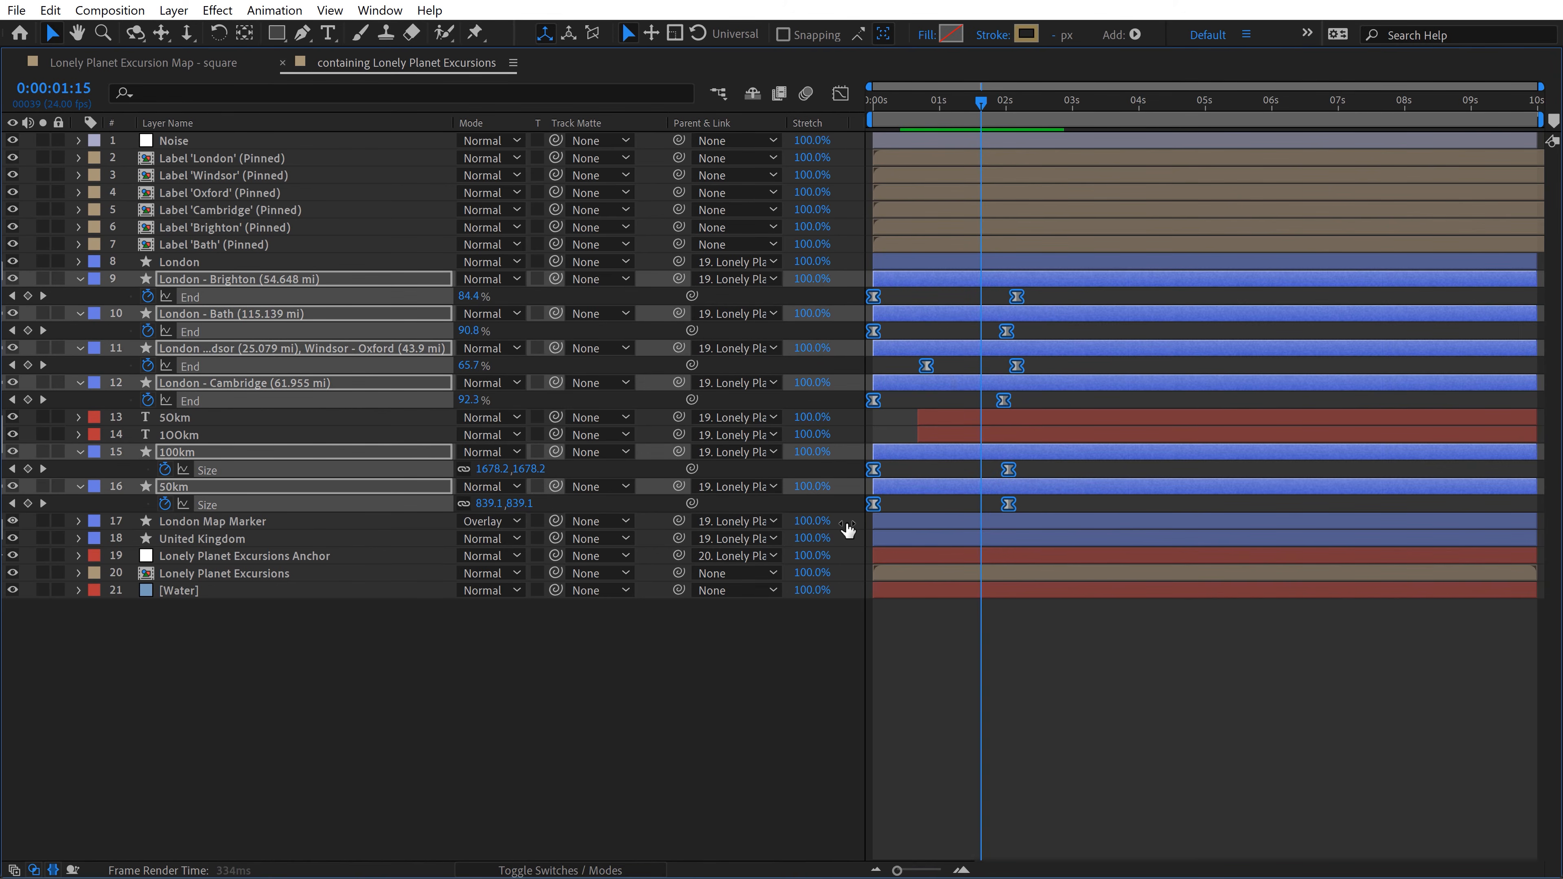
pyautogui.click(381, 11)
pyautogui.moveTo(468, 126)
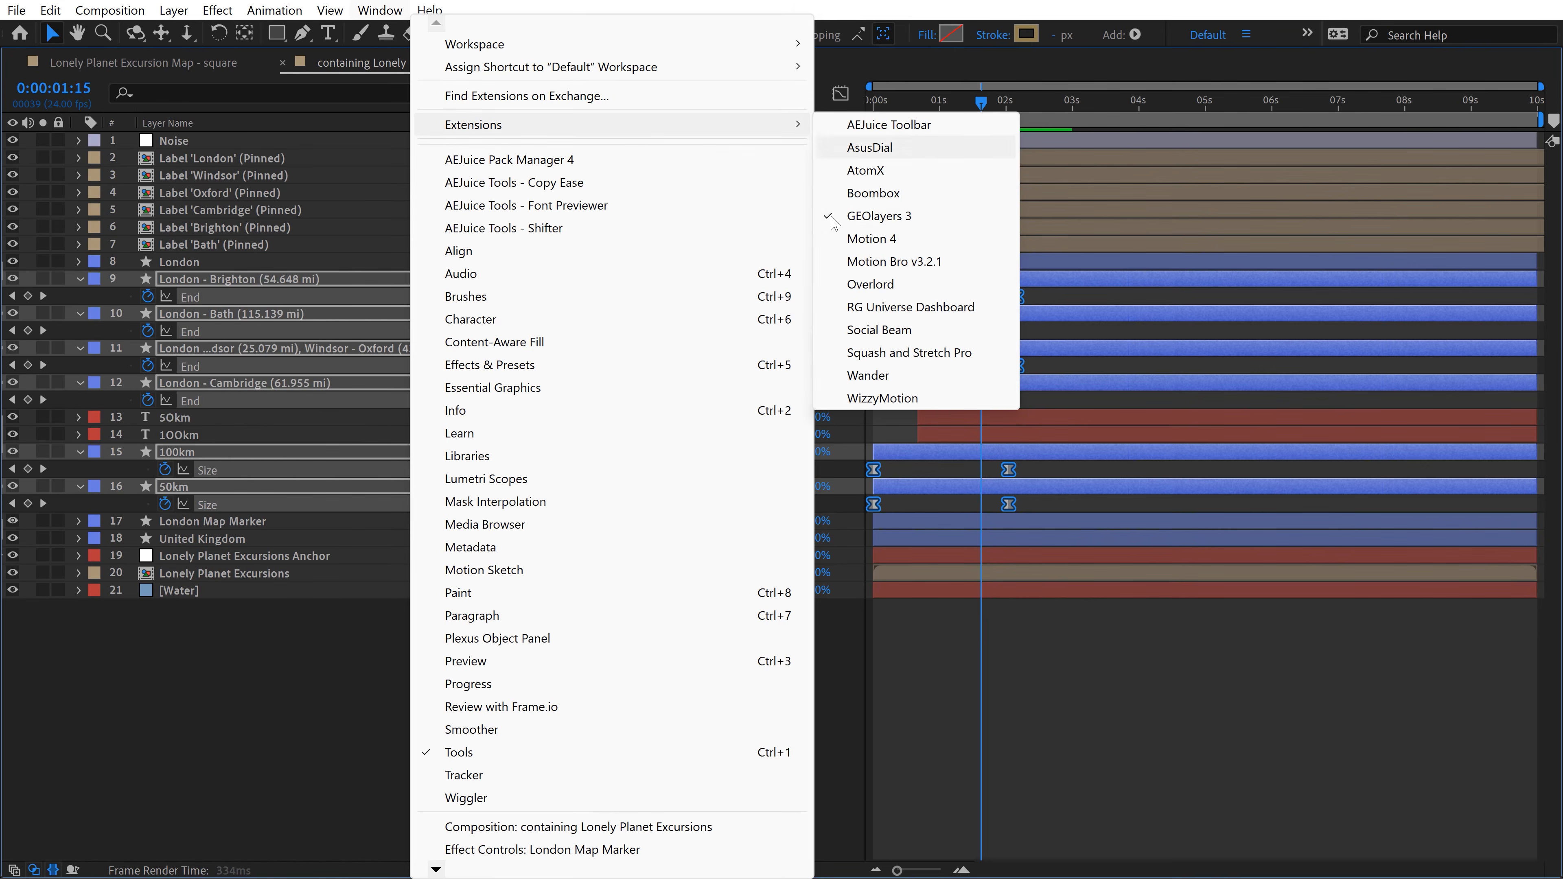
pyautogui.click(862, 237)
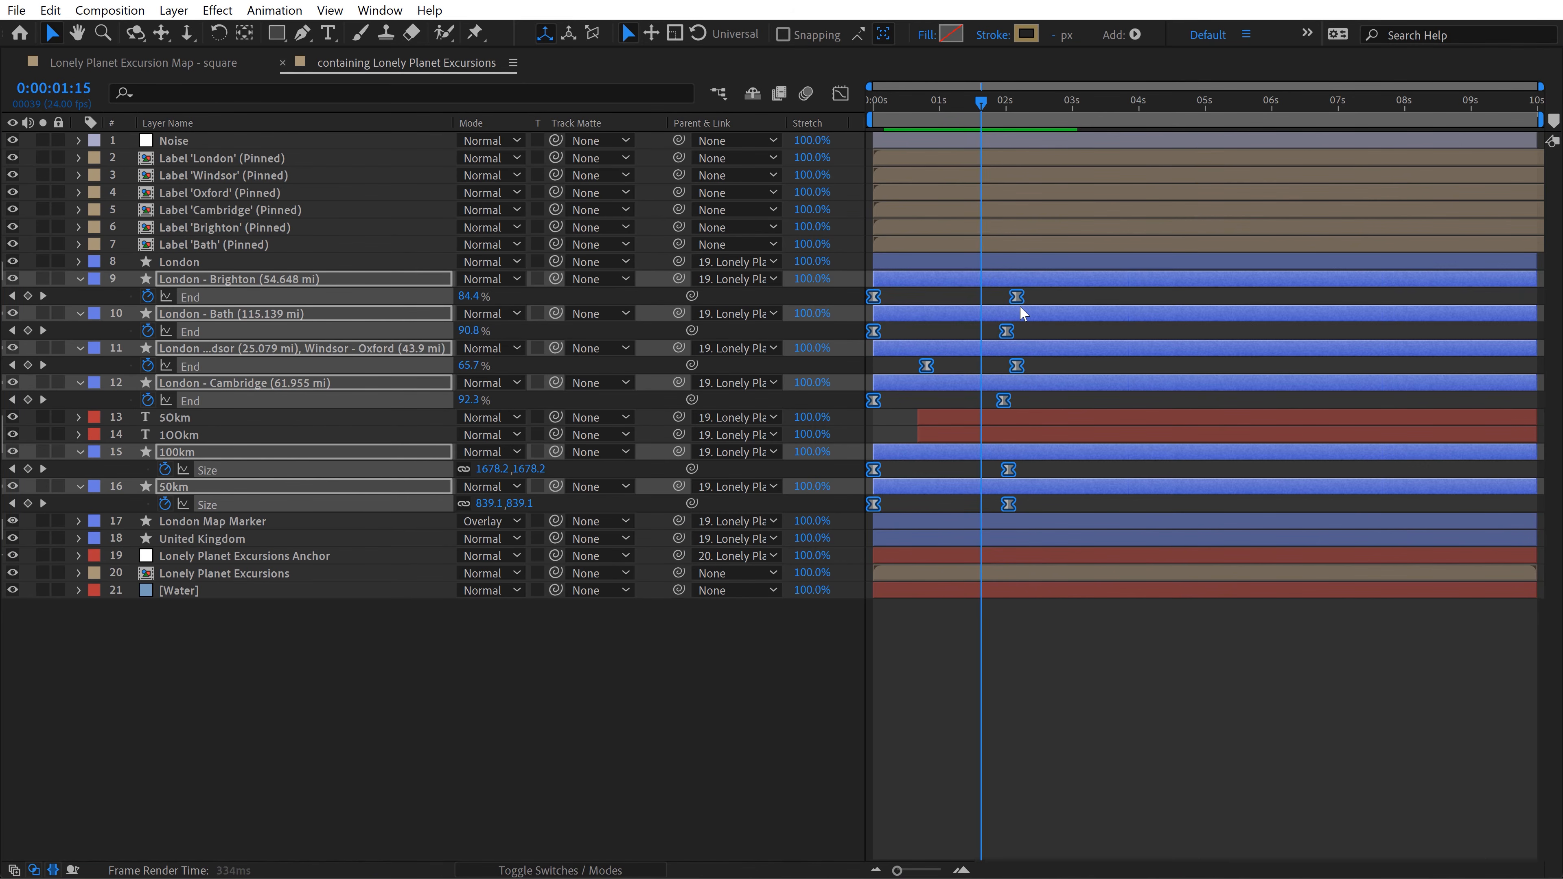
pyautogui.click(609, 733)
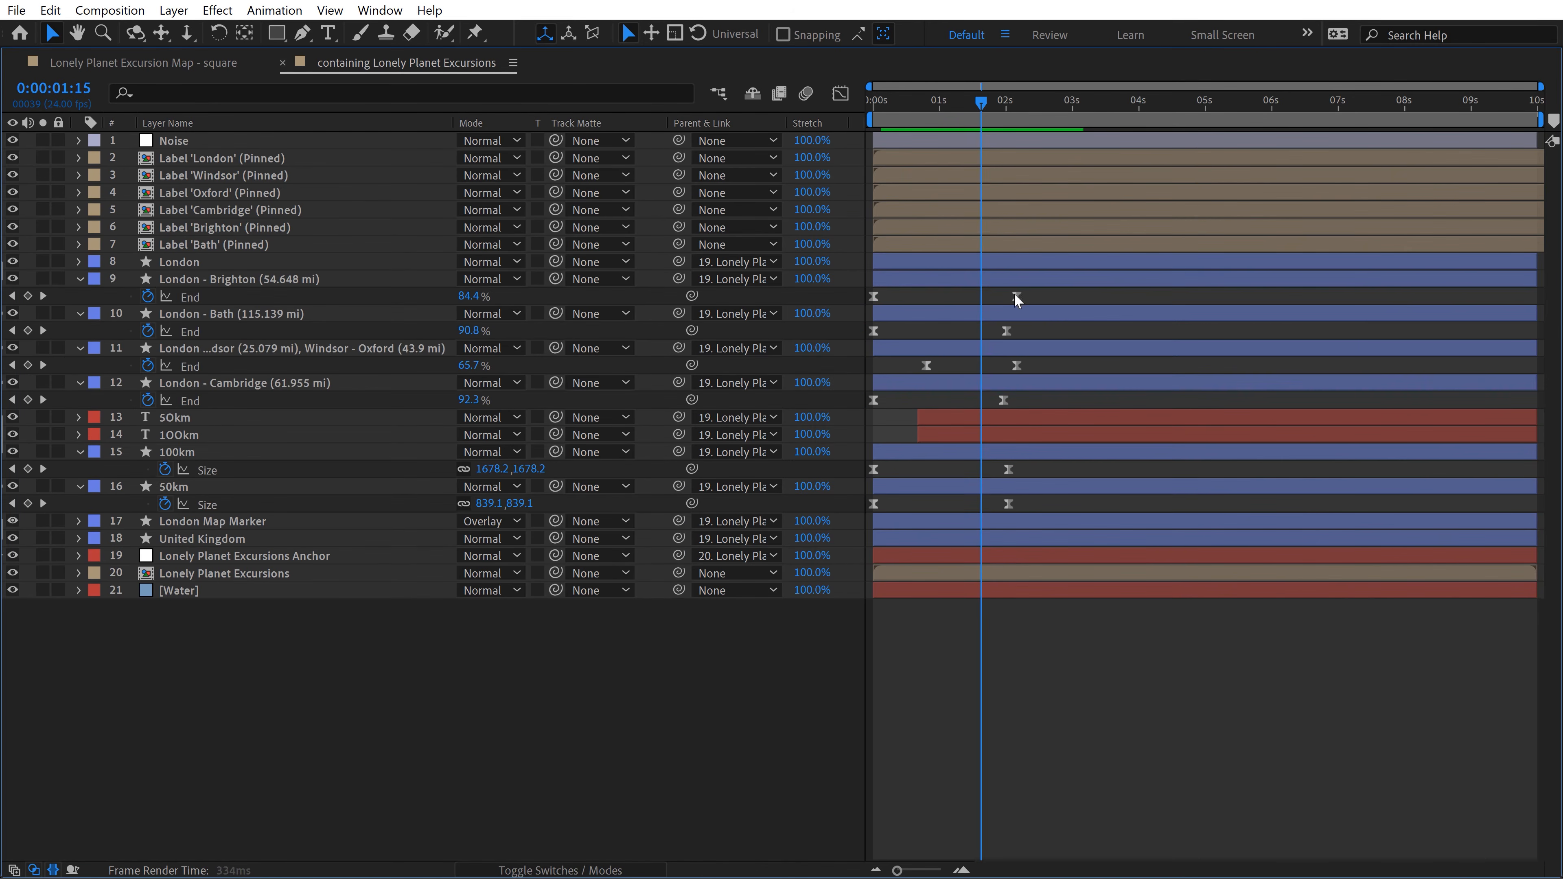
# Step: Duplicate the London - Brighton End keyframes at 0:00:04:08, time-reverse the copies and move them to the composition's end
pyautogui.moveTo(1031, 291); pyautogui.dragTo(862, 302)
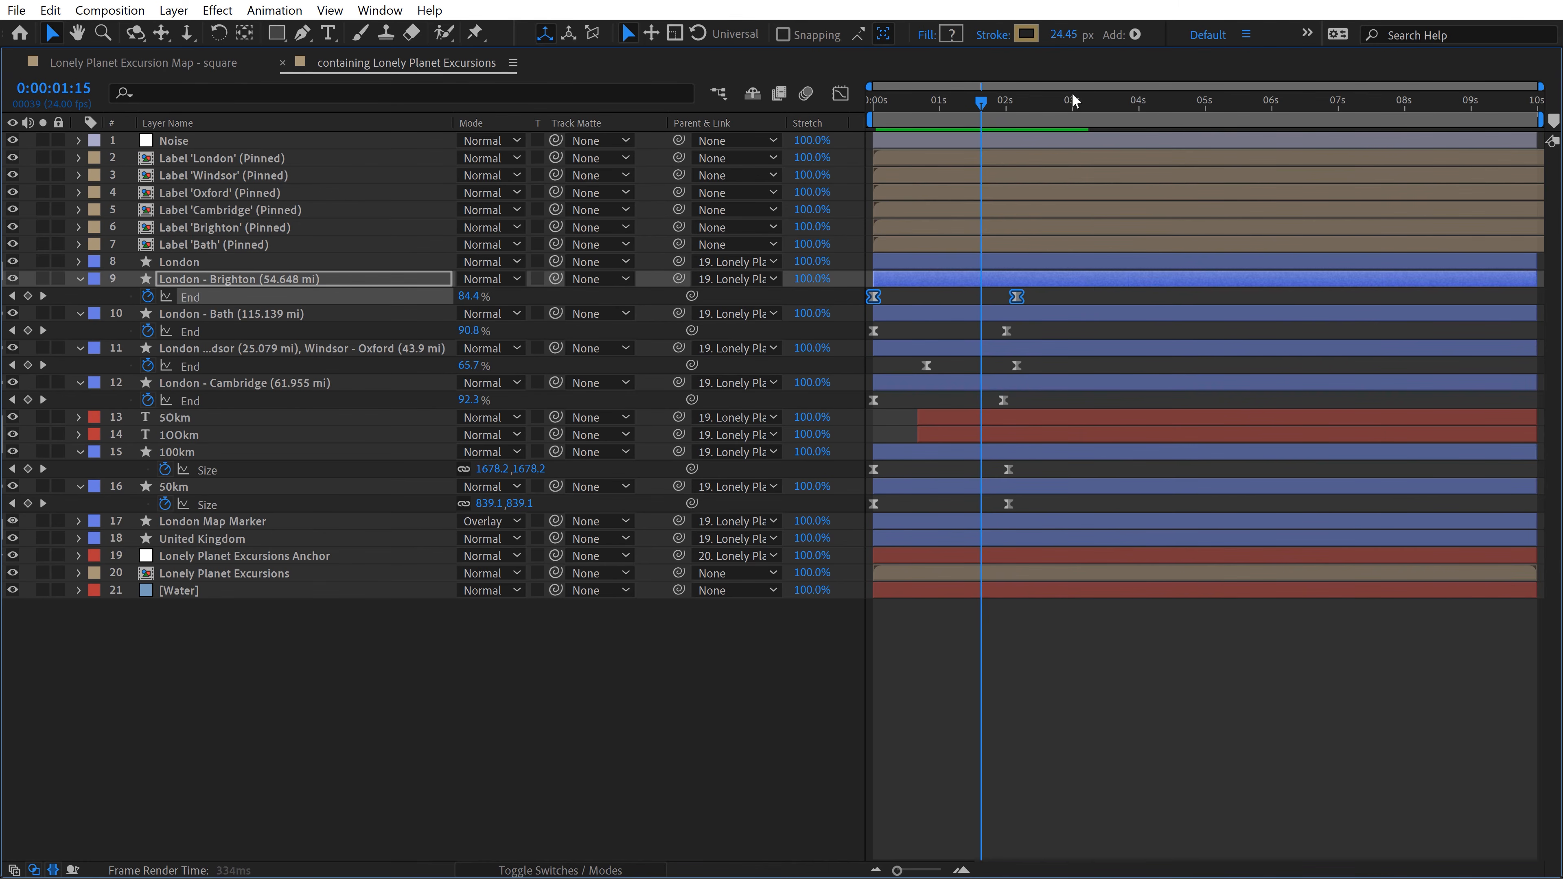
pyautogui.moveTo(1095, 112); pyautogui.dragTo(1162, 106)
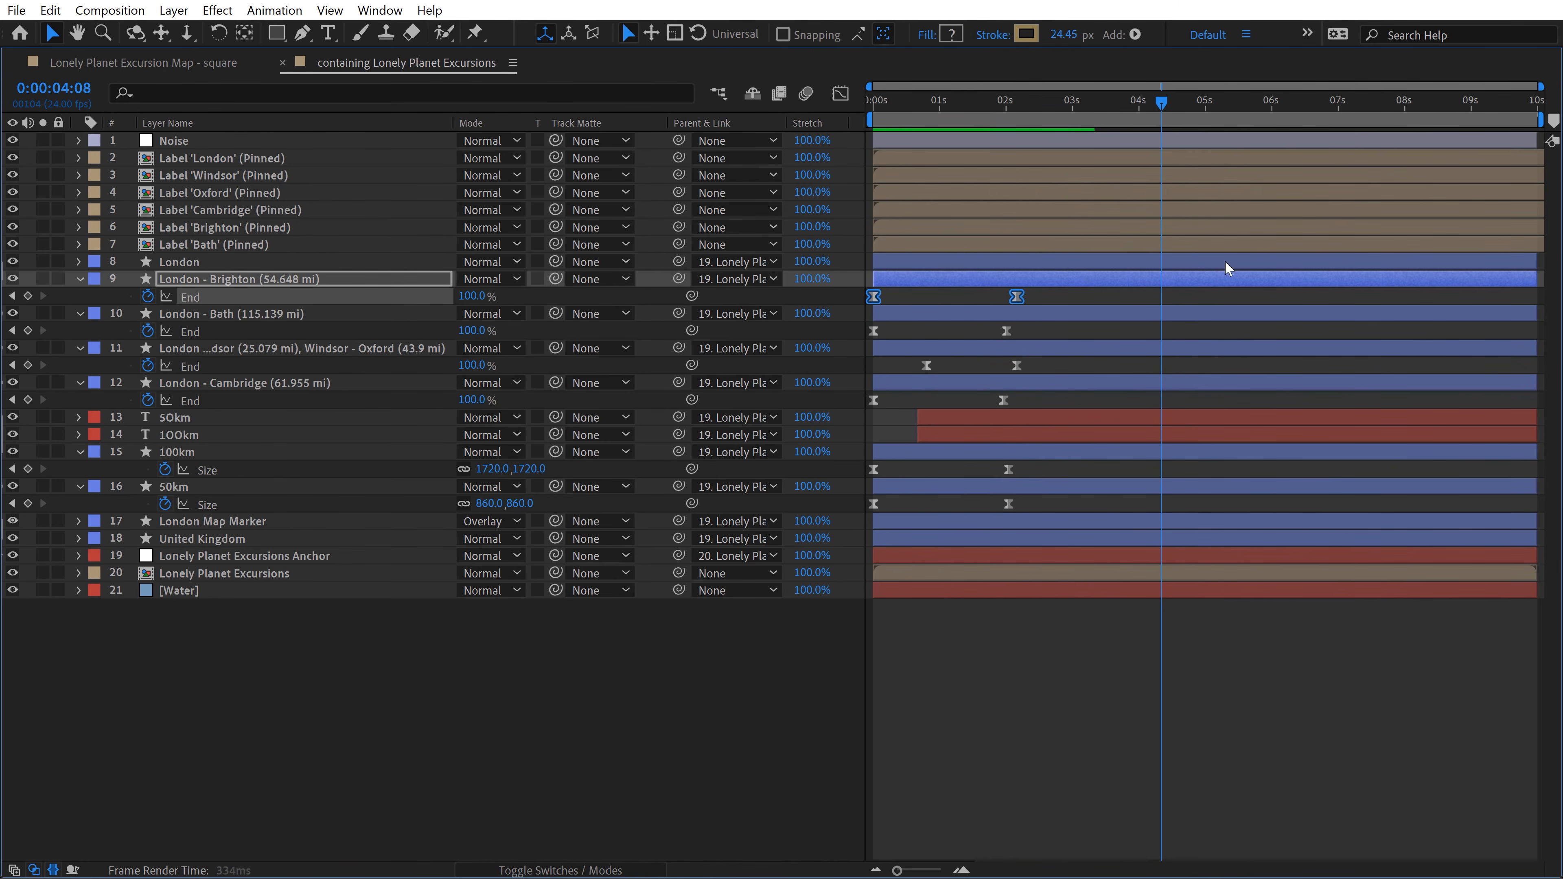
pyautogui.hotkey('ctrl', 'v')
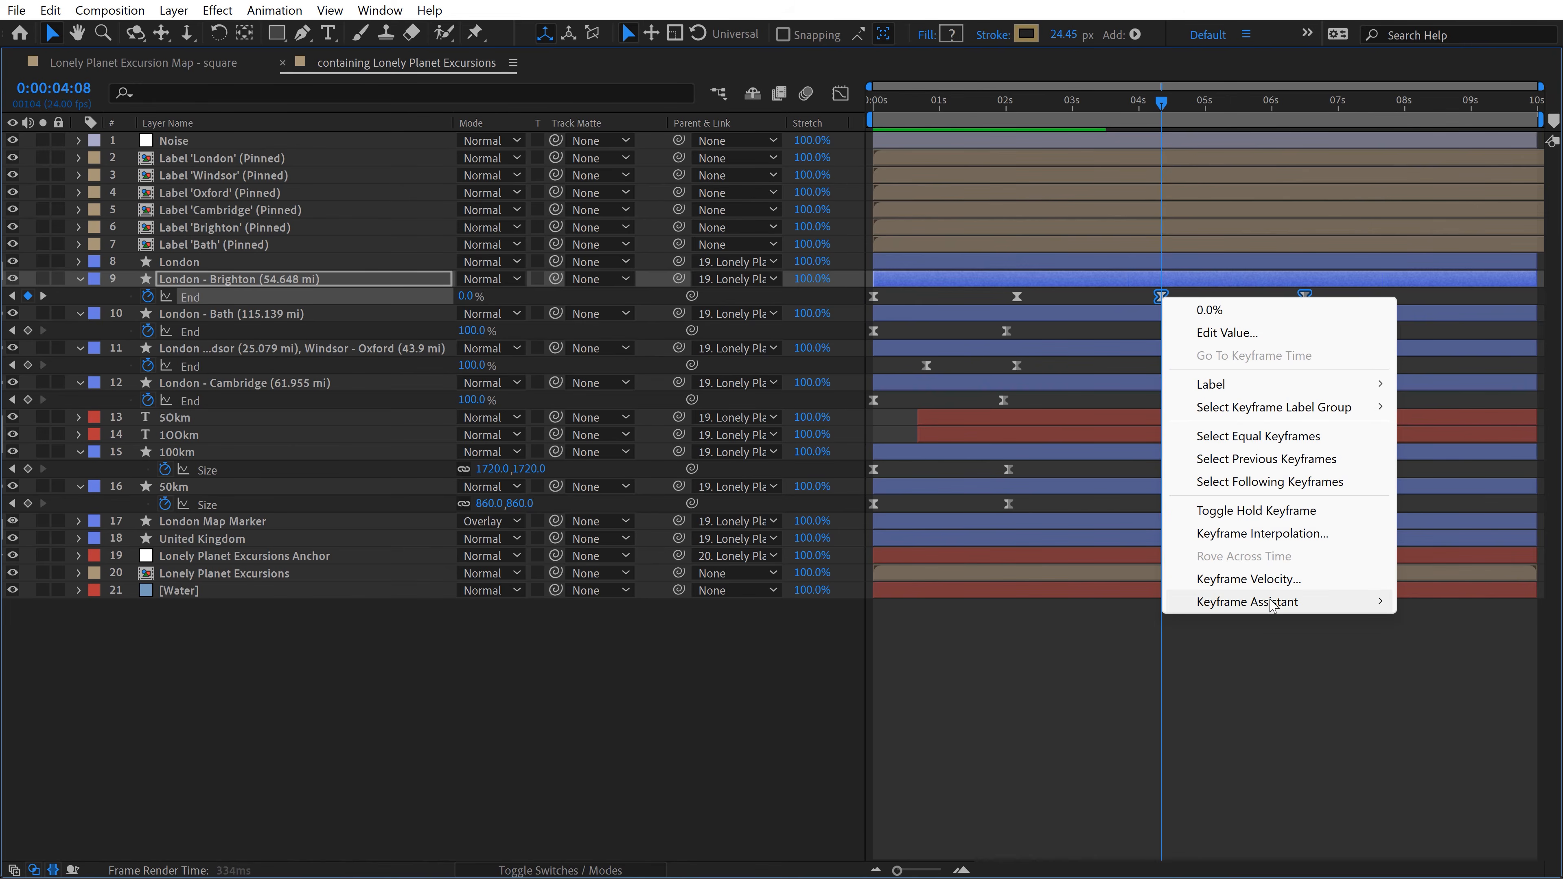
pyautogui.moveTo(1273, 603)
pyautogui.click(1084, 829)
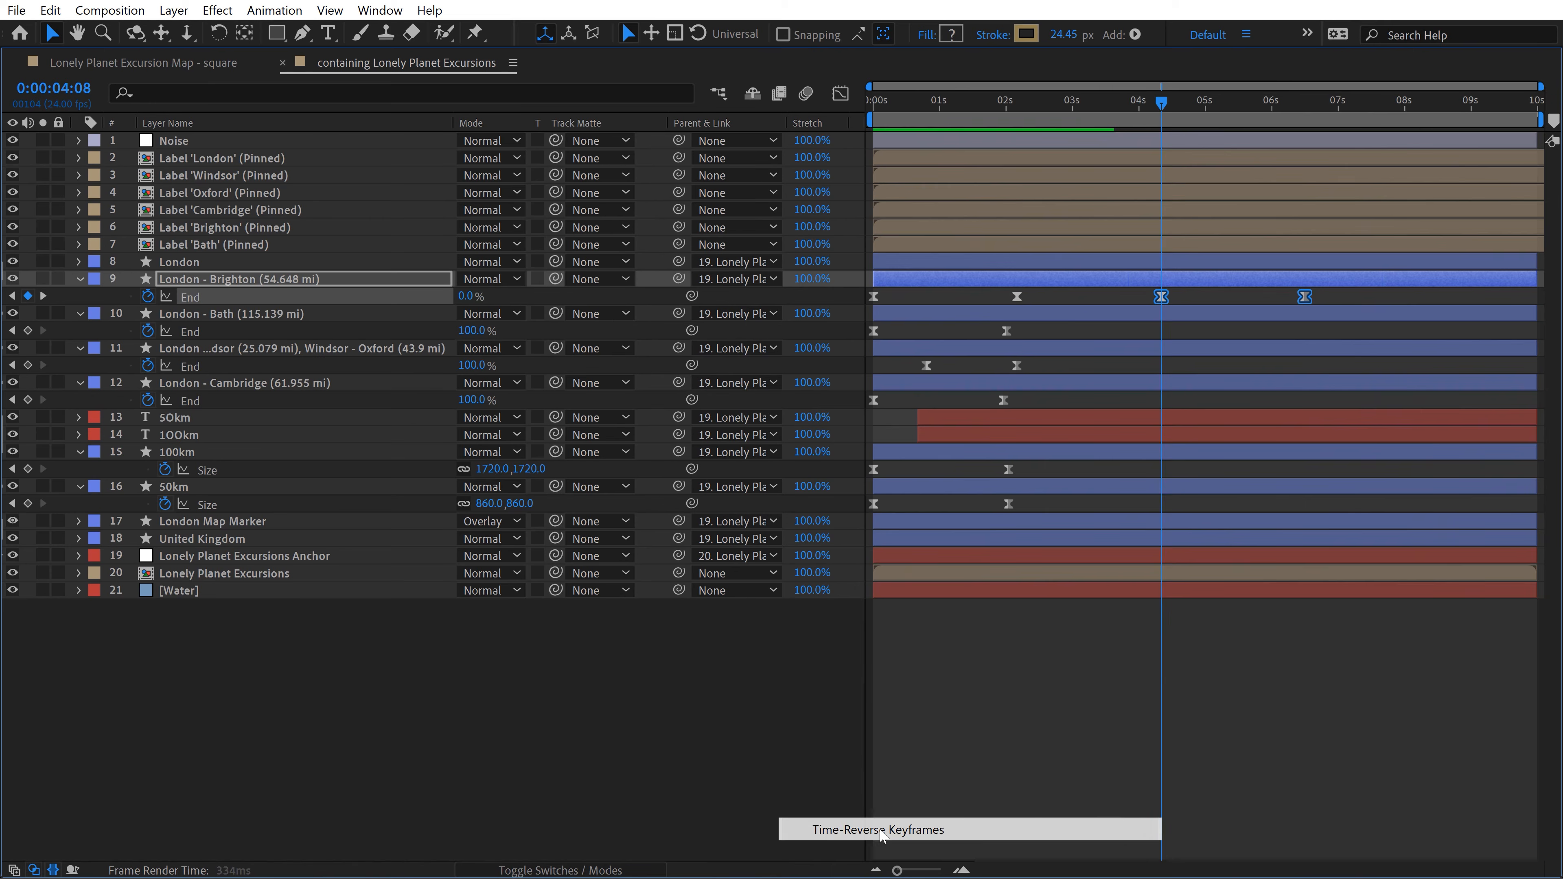
pyautogui.moveTo(1305, 297); pyautogui.dragTo(1534, 299)
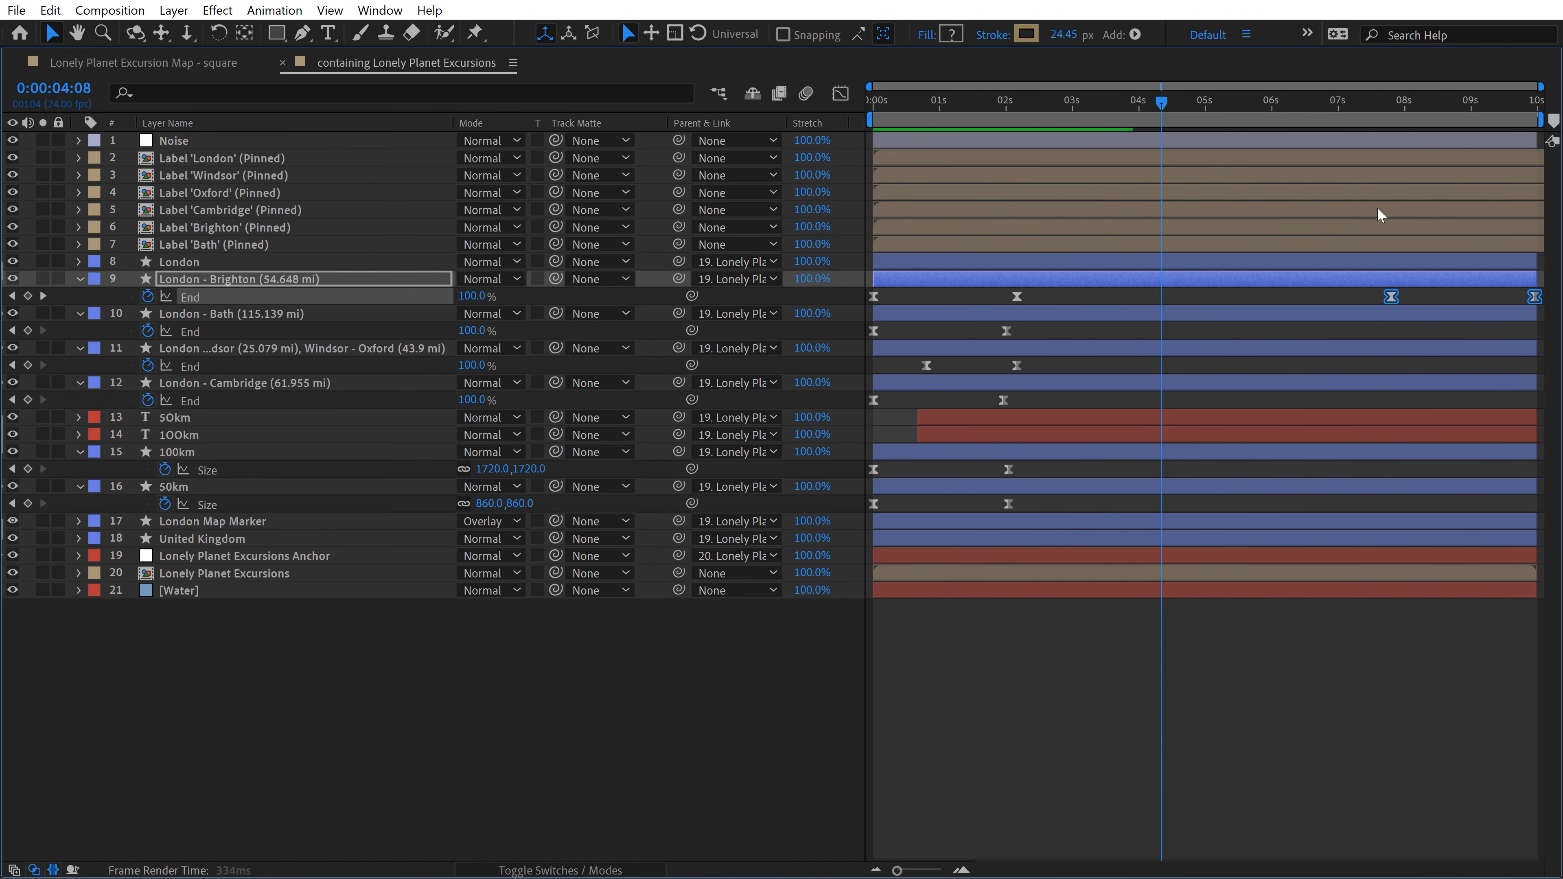
# Step: Solo the London - Brighton road, scrub through its reversed animation near the end and delete the two duplicated keyframes
pyautogui.click(42, 278)
pyautogui.click(863, 747)
pyautogui.press('`')
pyautogui.moveTo(1406, 579); pyautogui.dragTo(1367, 586)
pyautogui.moveTo(1360, 764); pyautogui.dragTo(1543, 784)
pyautogui.press('Delete')
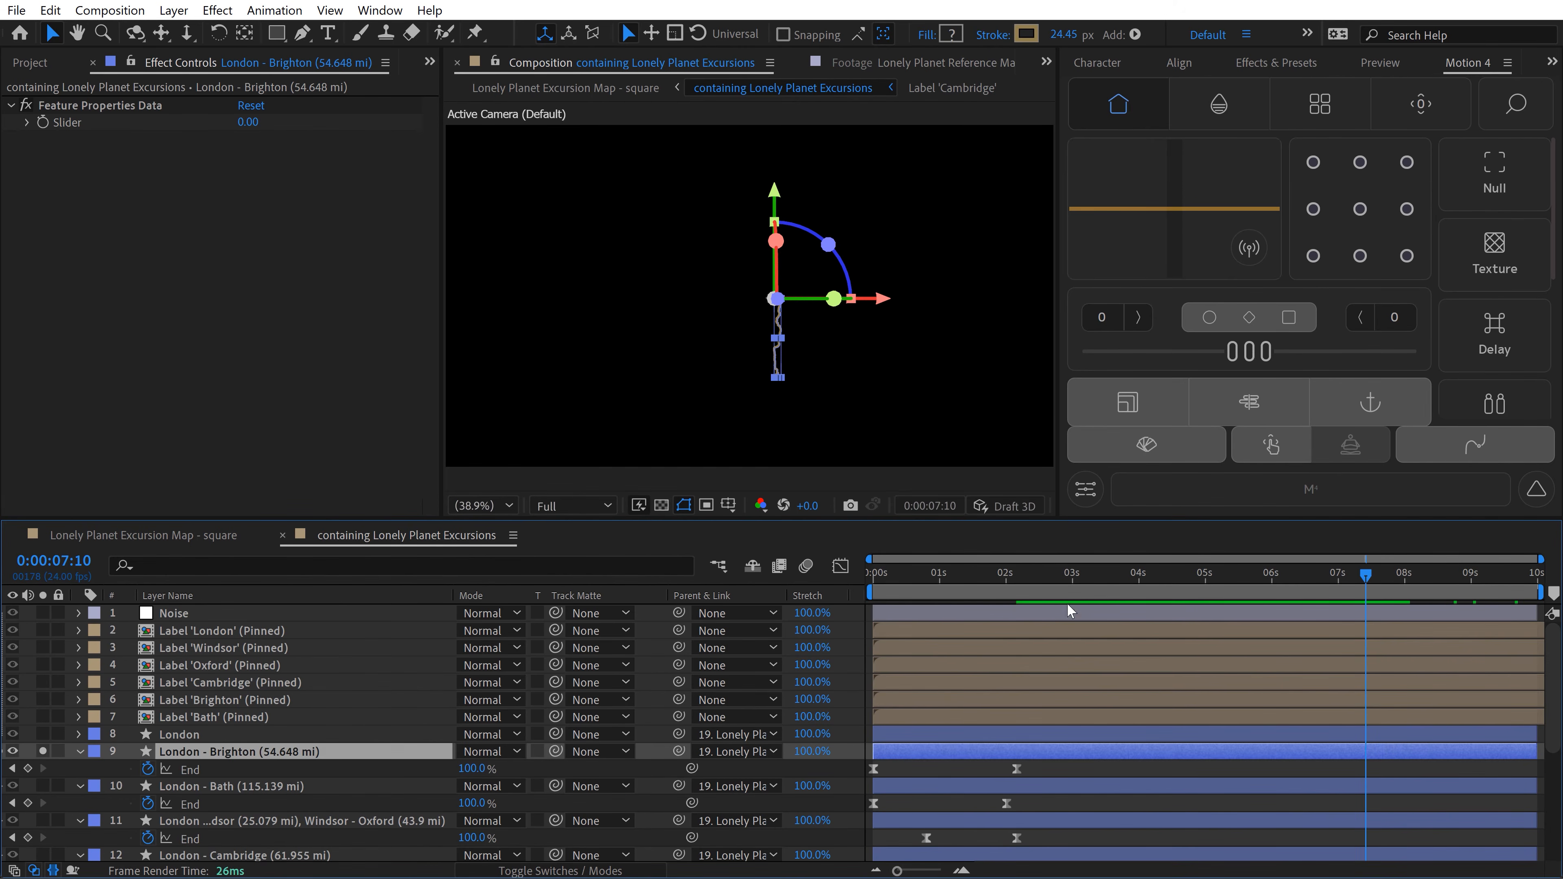
# Step: Clone all road and circle keyframes at 0:00:06:16 with Motion 4's Clone tool in Mirror mode
pyautogui.moveTo(1076, 573); pyautogui.dragTo(1056, 572)
pyautogui.scroll(-3, 1056, 616)
pyautogui.moveTo(1065, 658); pyautogui.dragTo(868, 858)
pyautogui.scroll(3, 1319, 616)
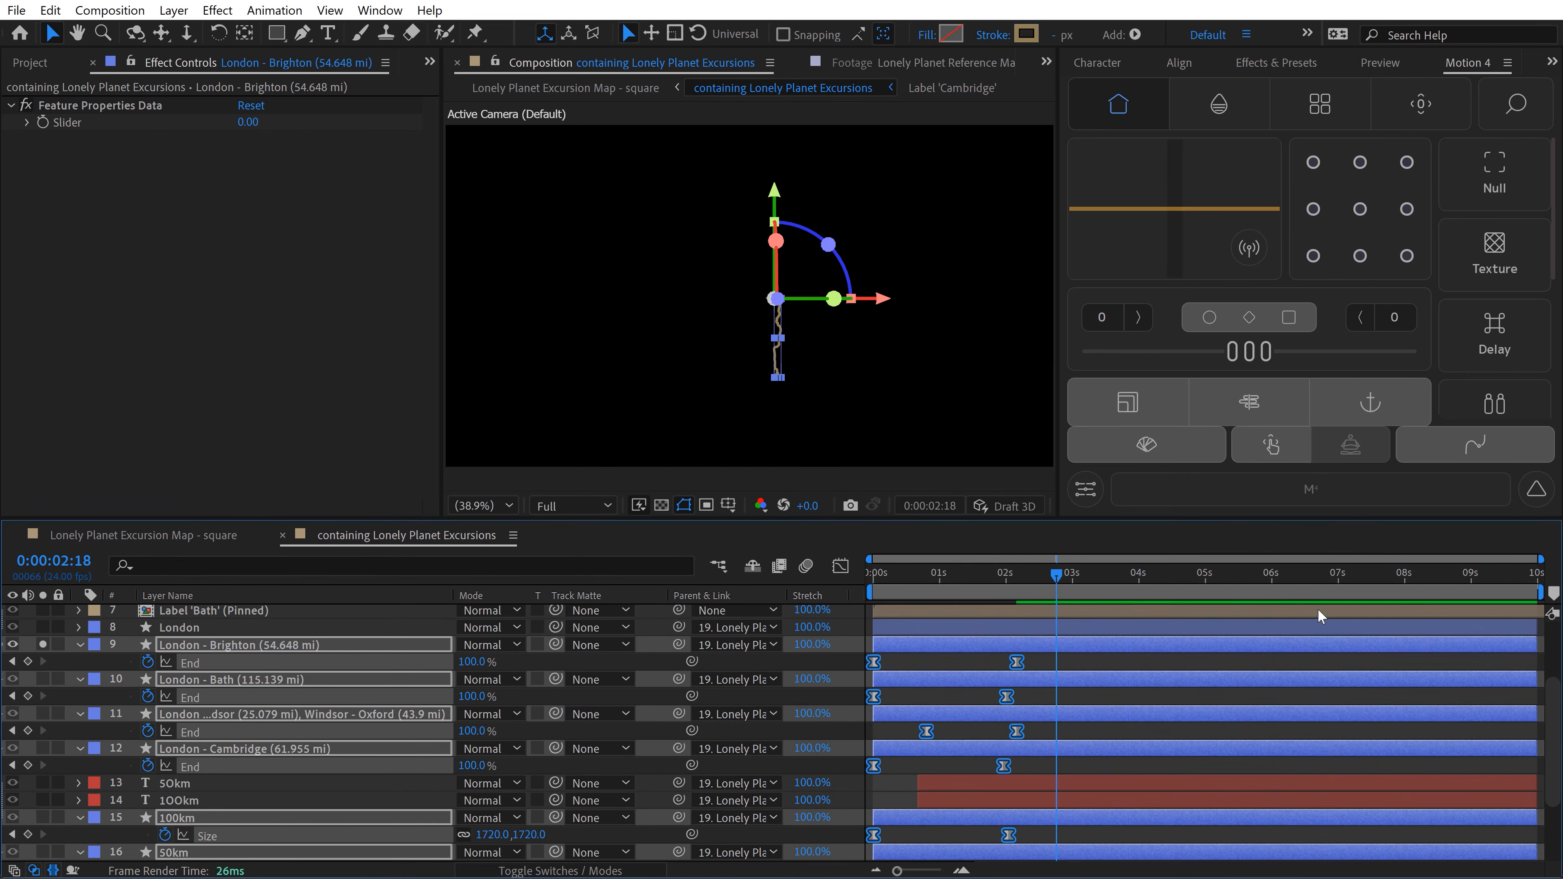
pyautogui.moveTo(1264, 581); pyautogui.dragTo(1311, 581)
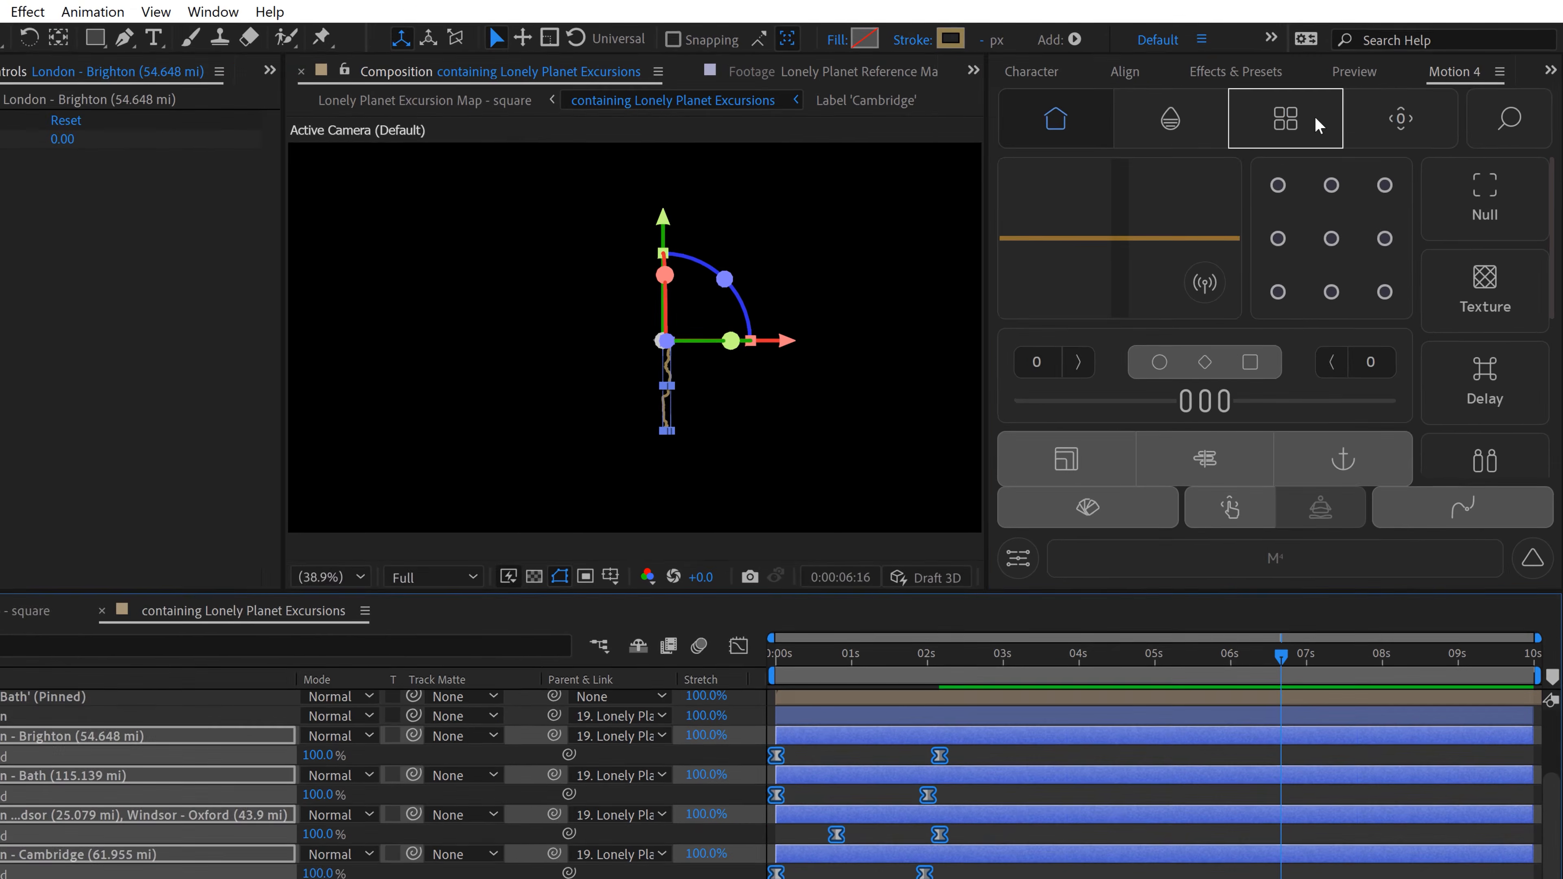
pyautogui.click(1320, 104)
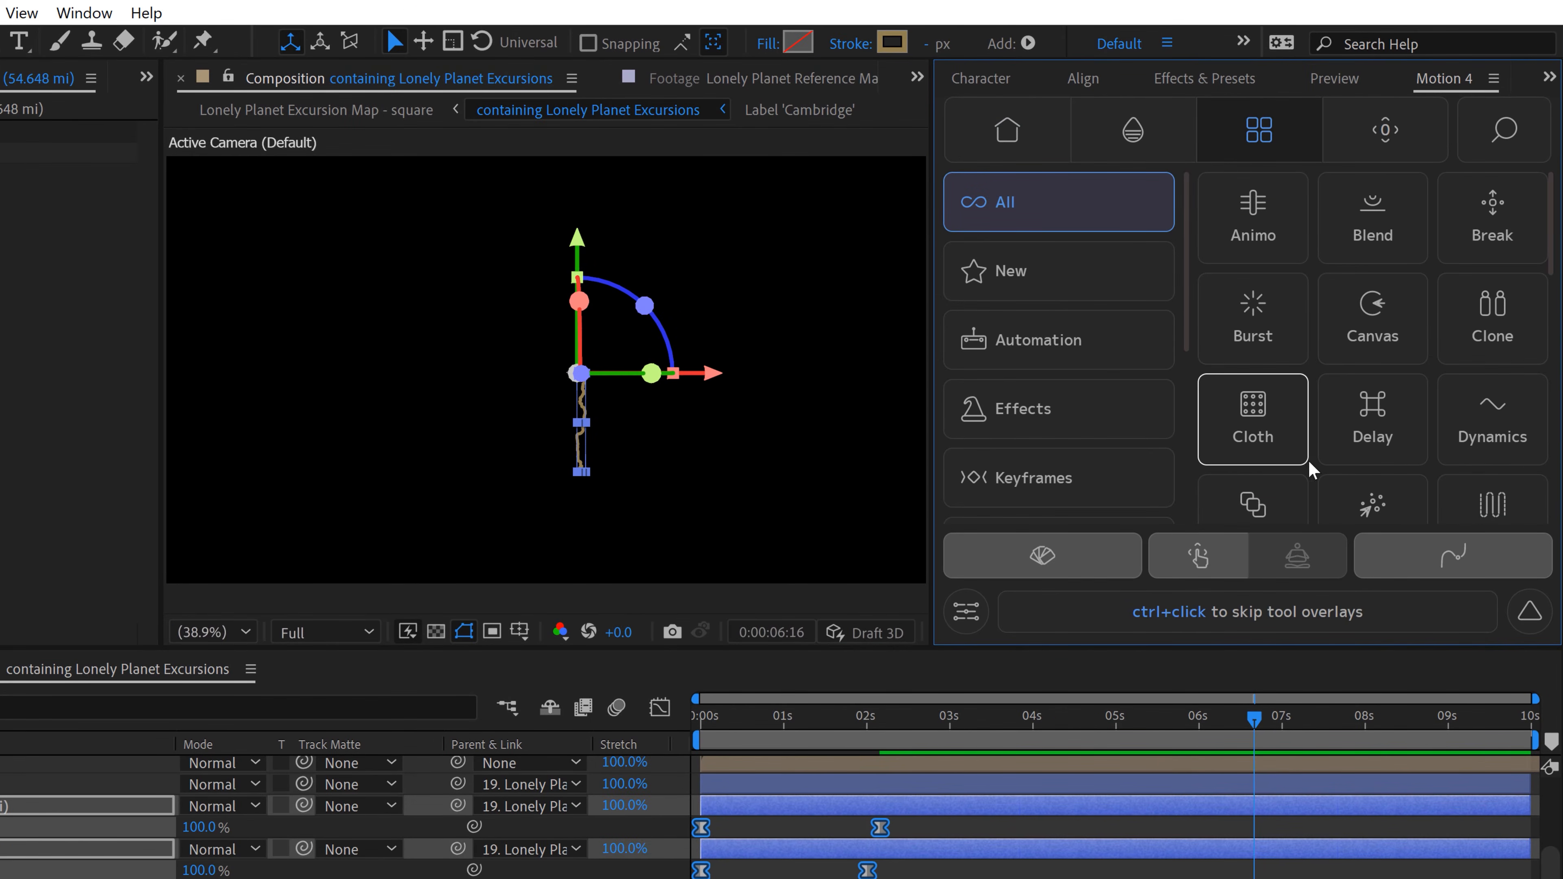
pyautogui.click(1494, 331)
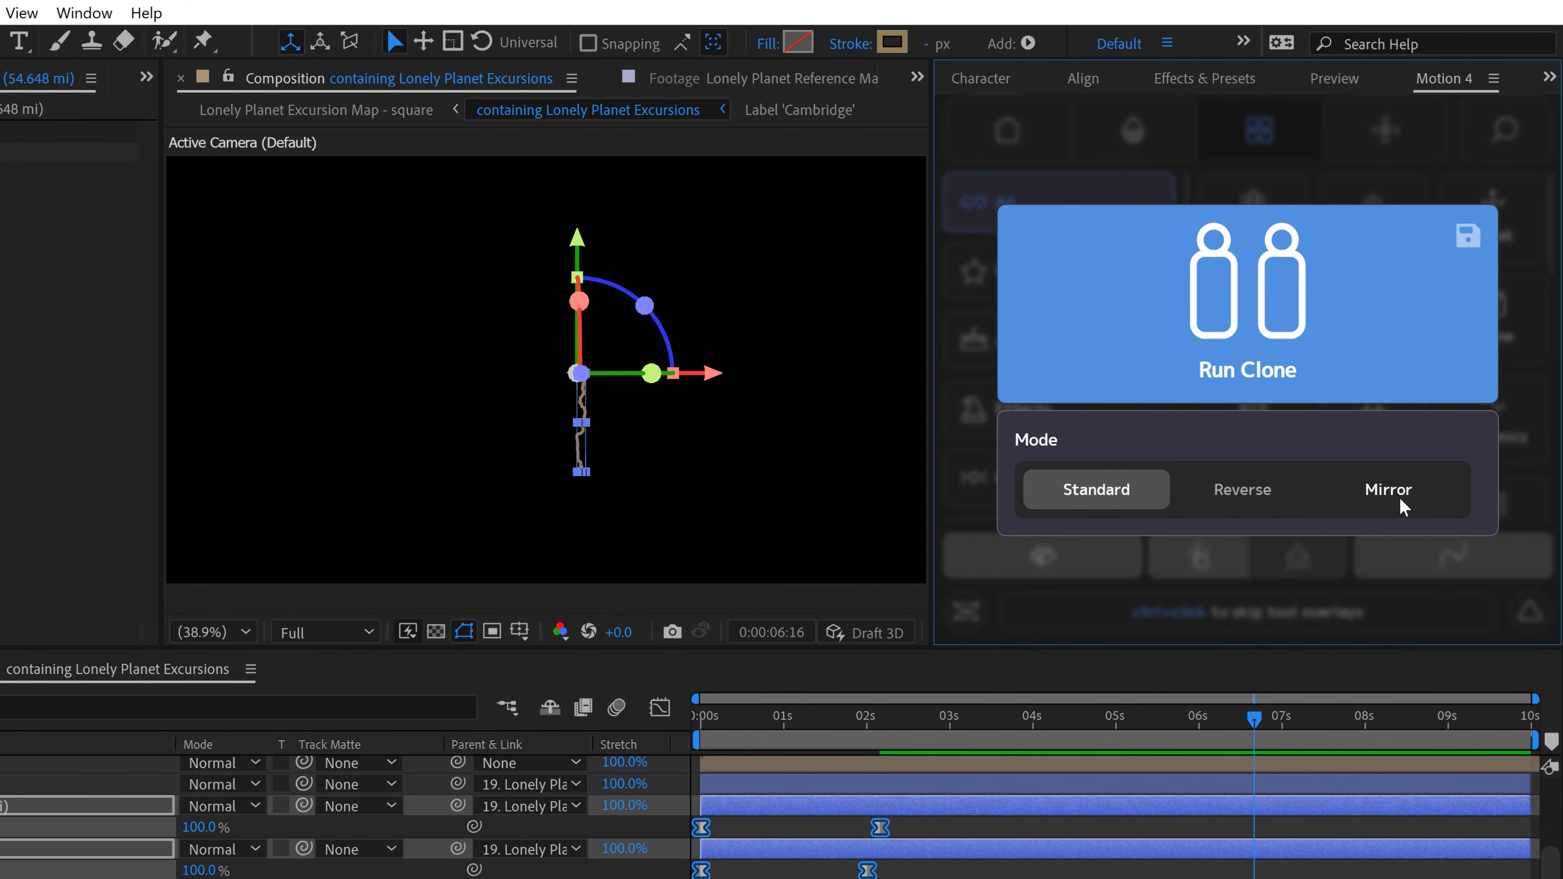
pyautogui.click(1390, 492)
pyautogui.click(1340, 345)
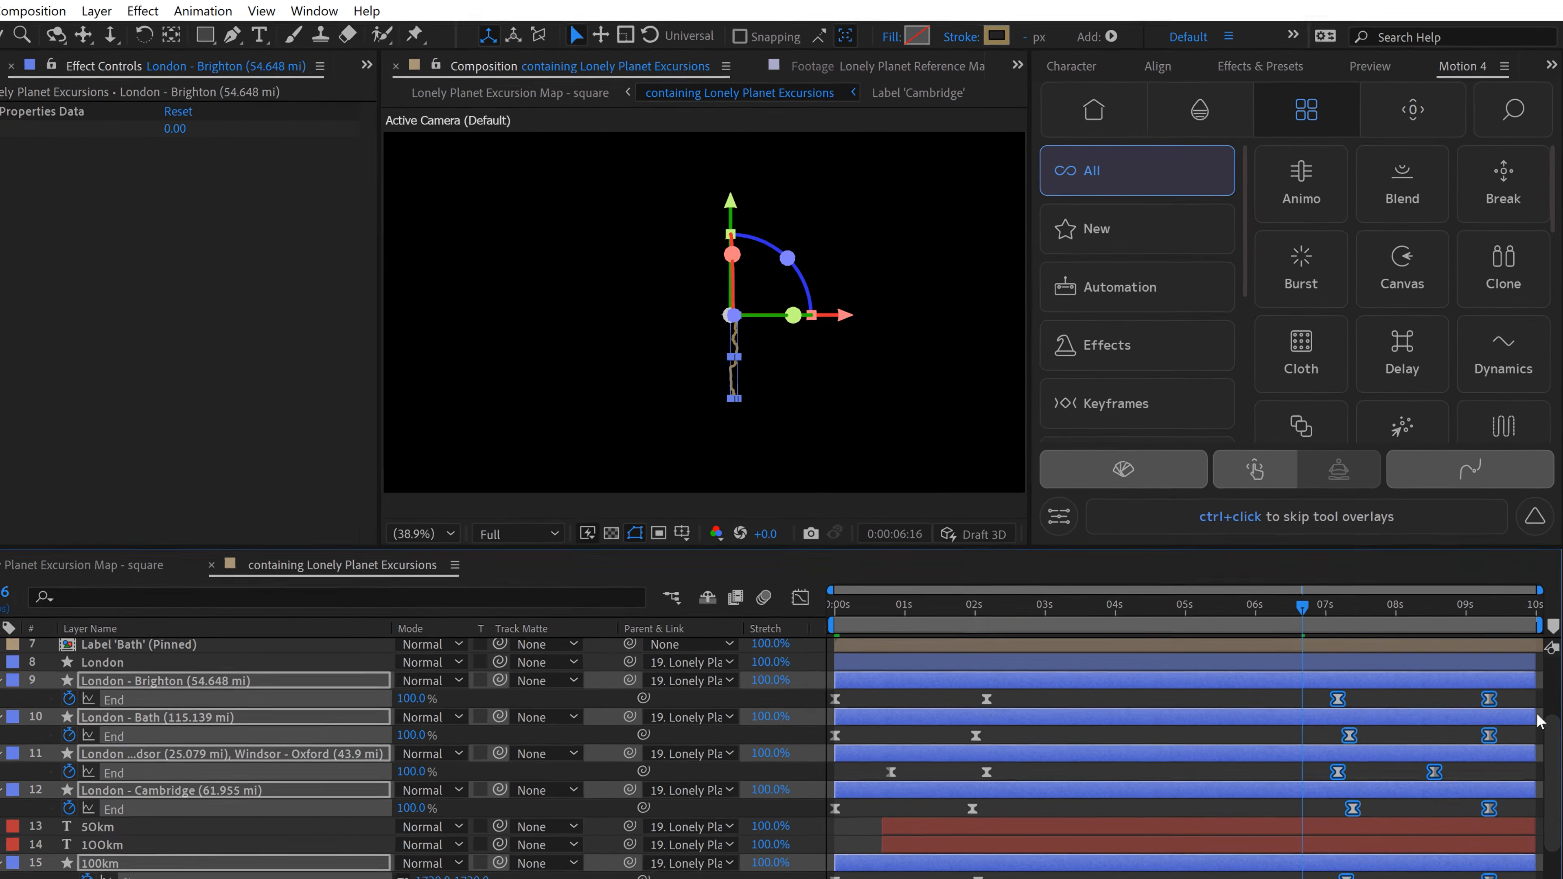
# Step: Move all mirrored road and circle keyframes earlier so the last ones land at 0:00:09:02, and preview the closing animation
pyautogui.scroll(-2, 1434, 652)
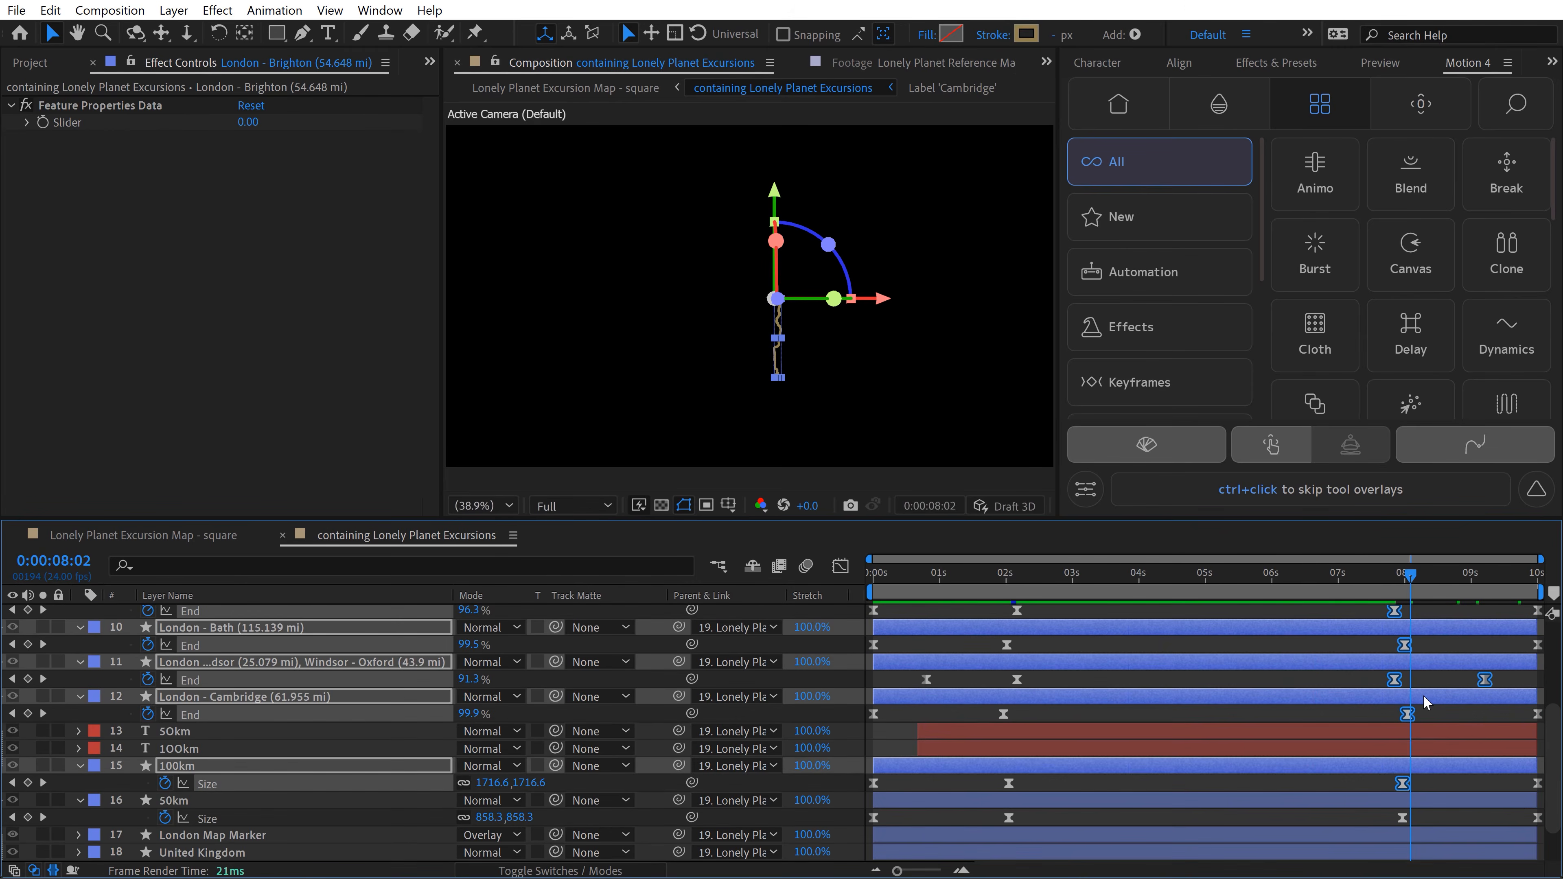
pyautogui.press('`')
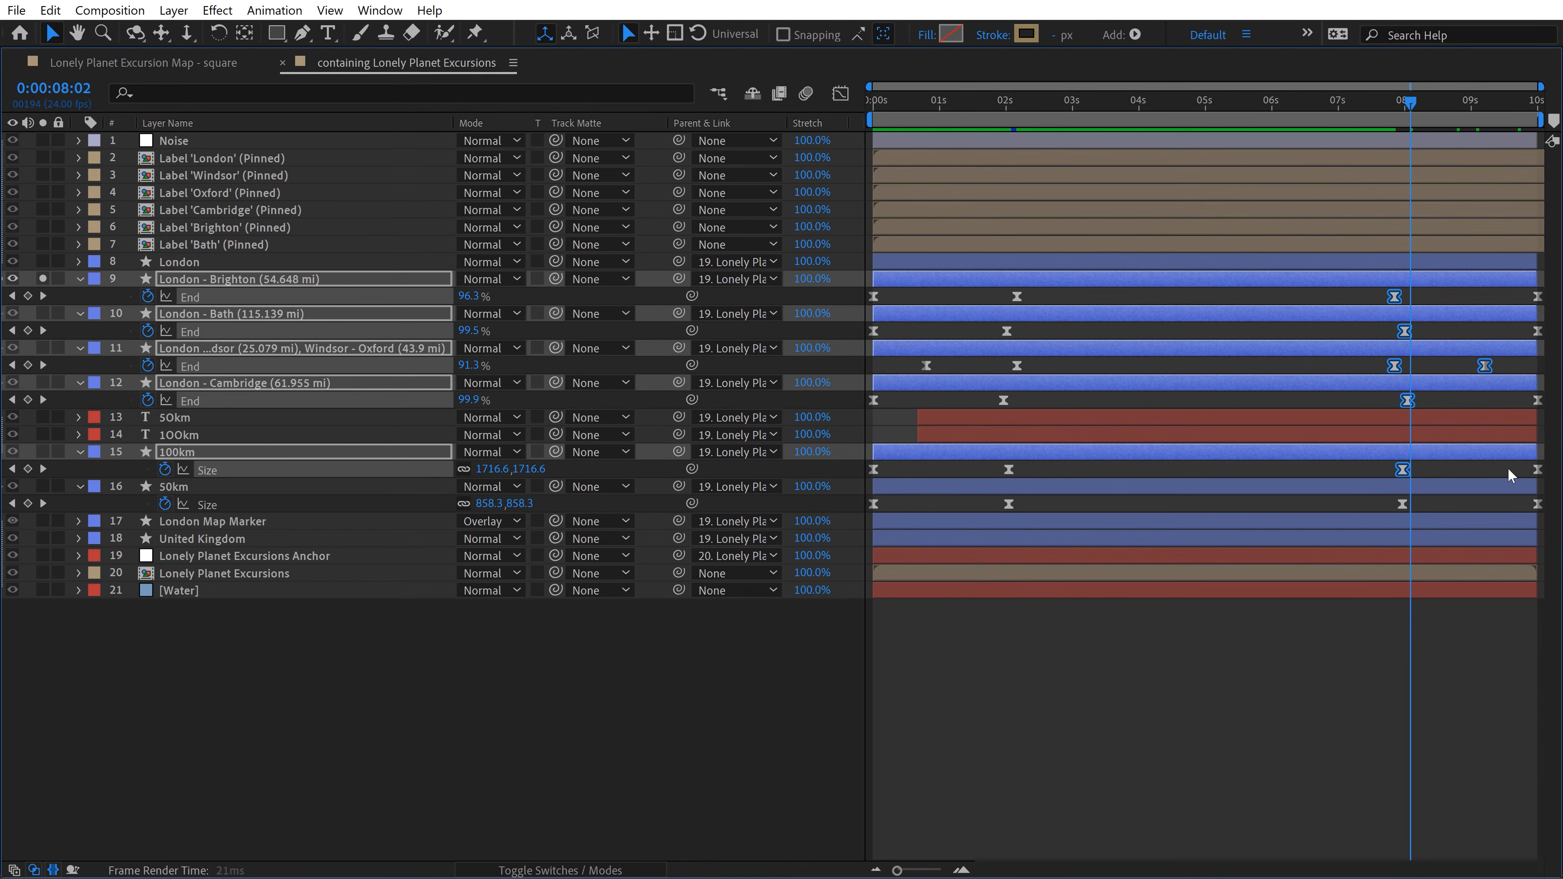
pyautogui.moveTo(1358, 291); pyautogui.dragTo(1547, 560)
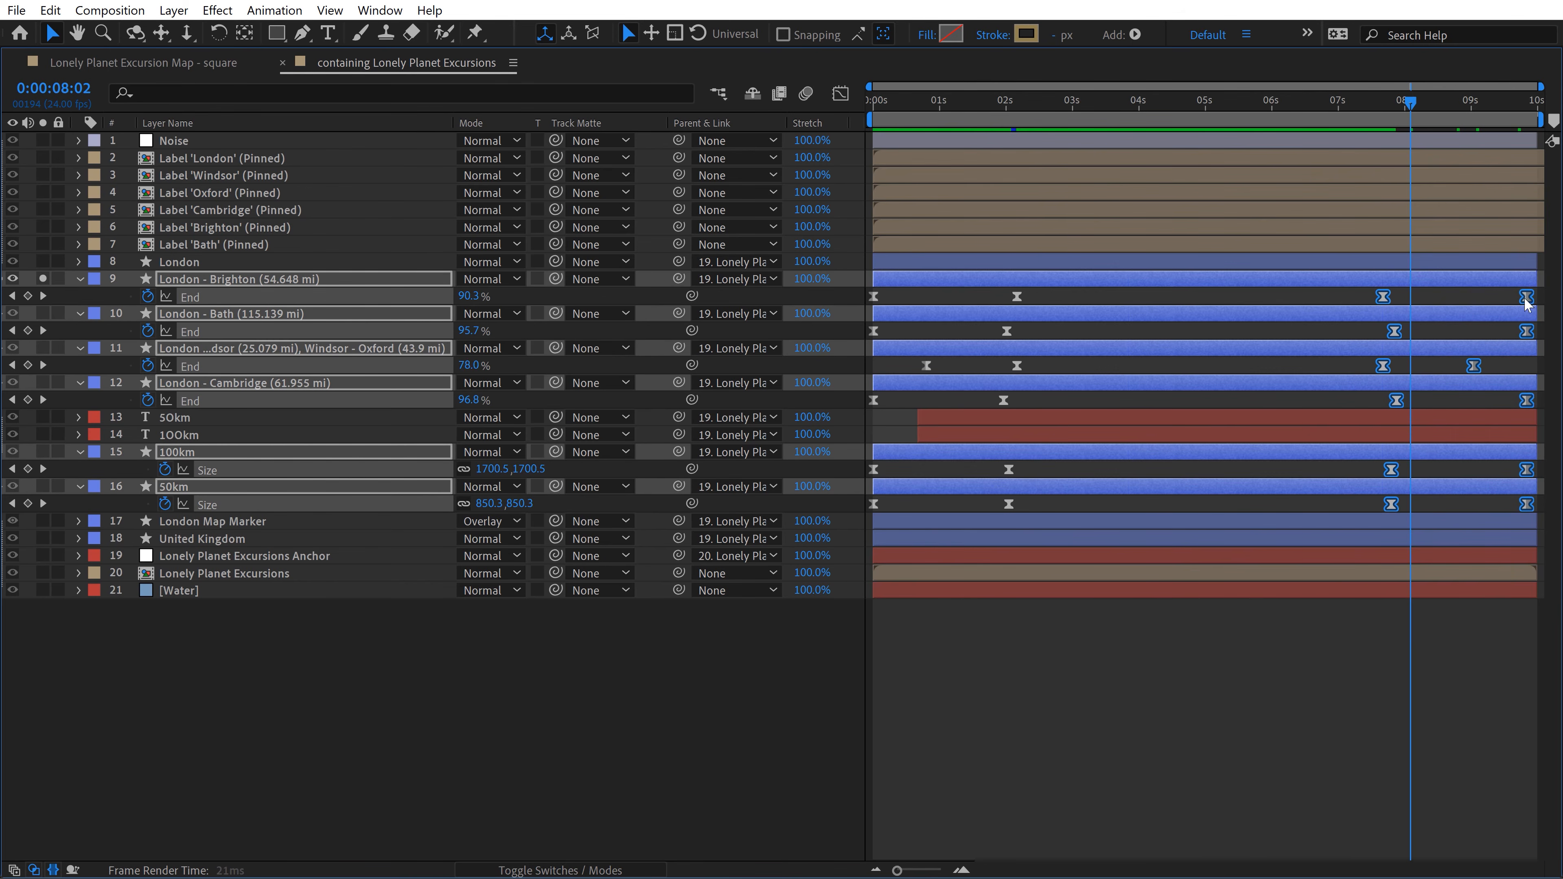
pyautogui.moveTo(1532, 300); pyautogui.dragTo(1476, 296)
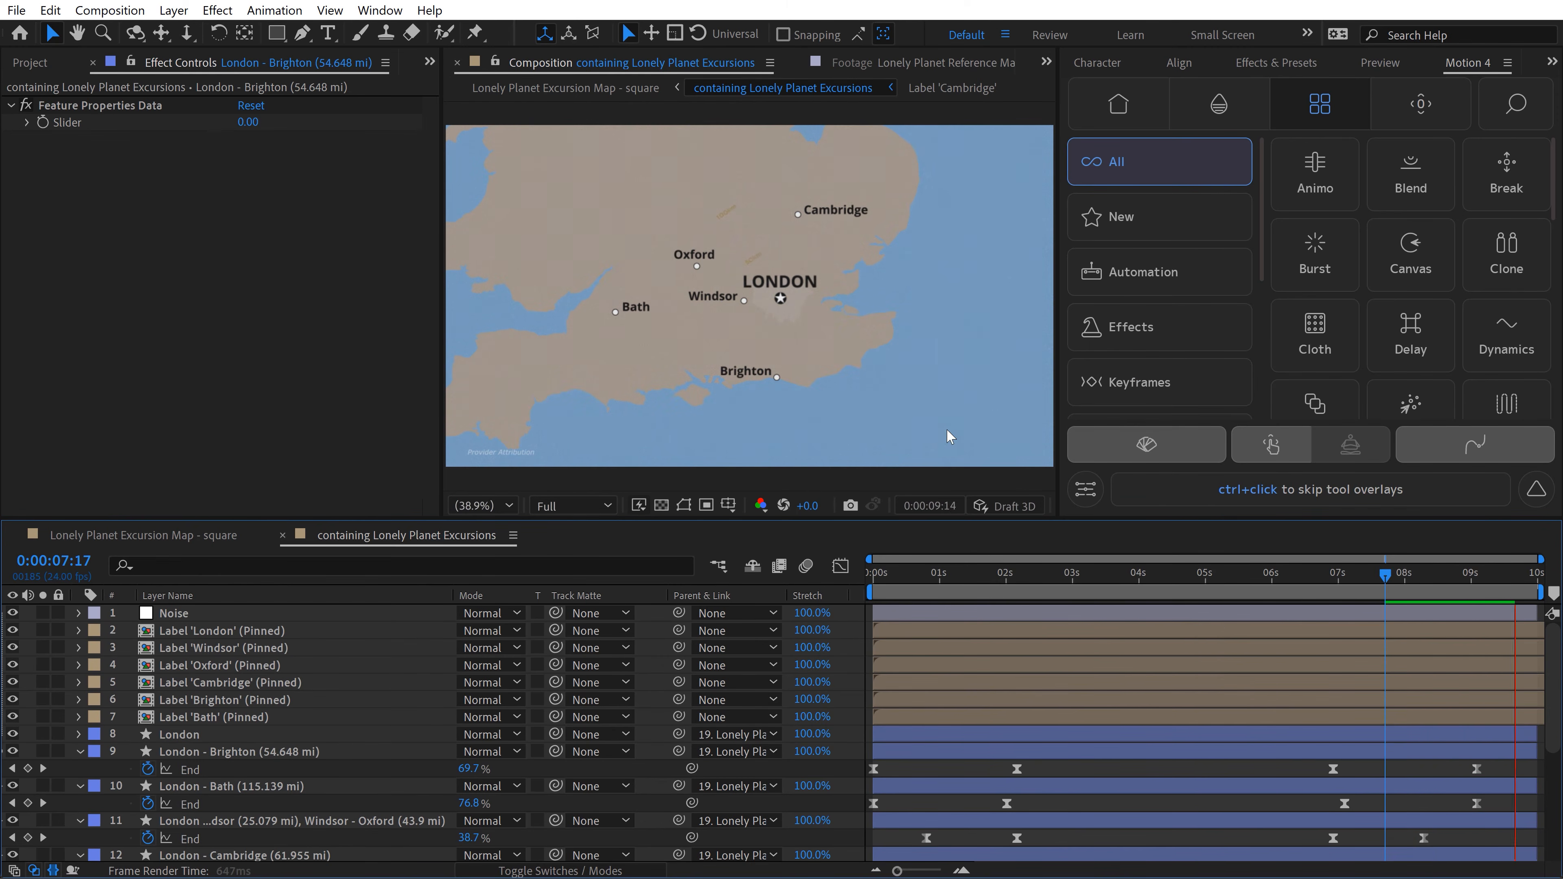
pyautogui.press('space')
# Step: Trim the Windsor, Oxford, Cambridge, Brighton and Bath label layers to end at 0:00:09:02, leaving out the London label
pyautogui.click(1447, 574)
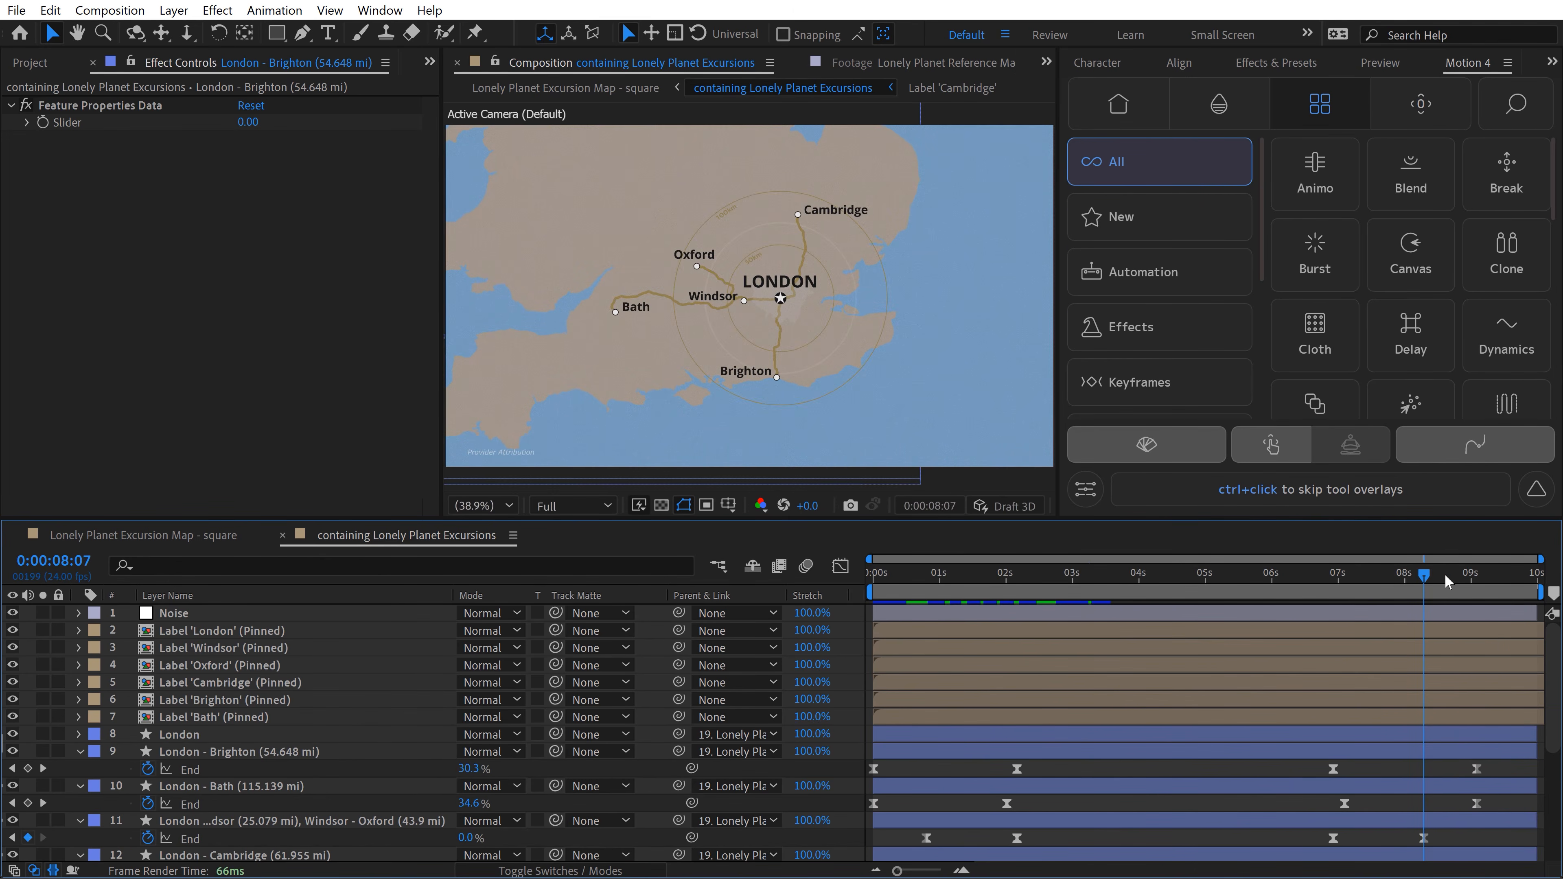
pyautogui.moveTo(1459, 580); pyautogui.dragTo(1463, 577)
pyautogui.click(1511, 715)
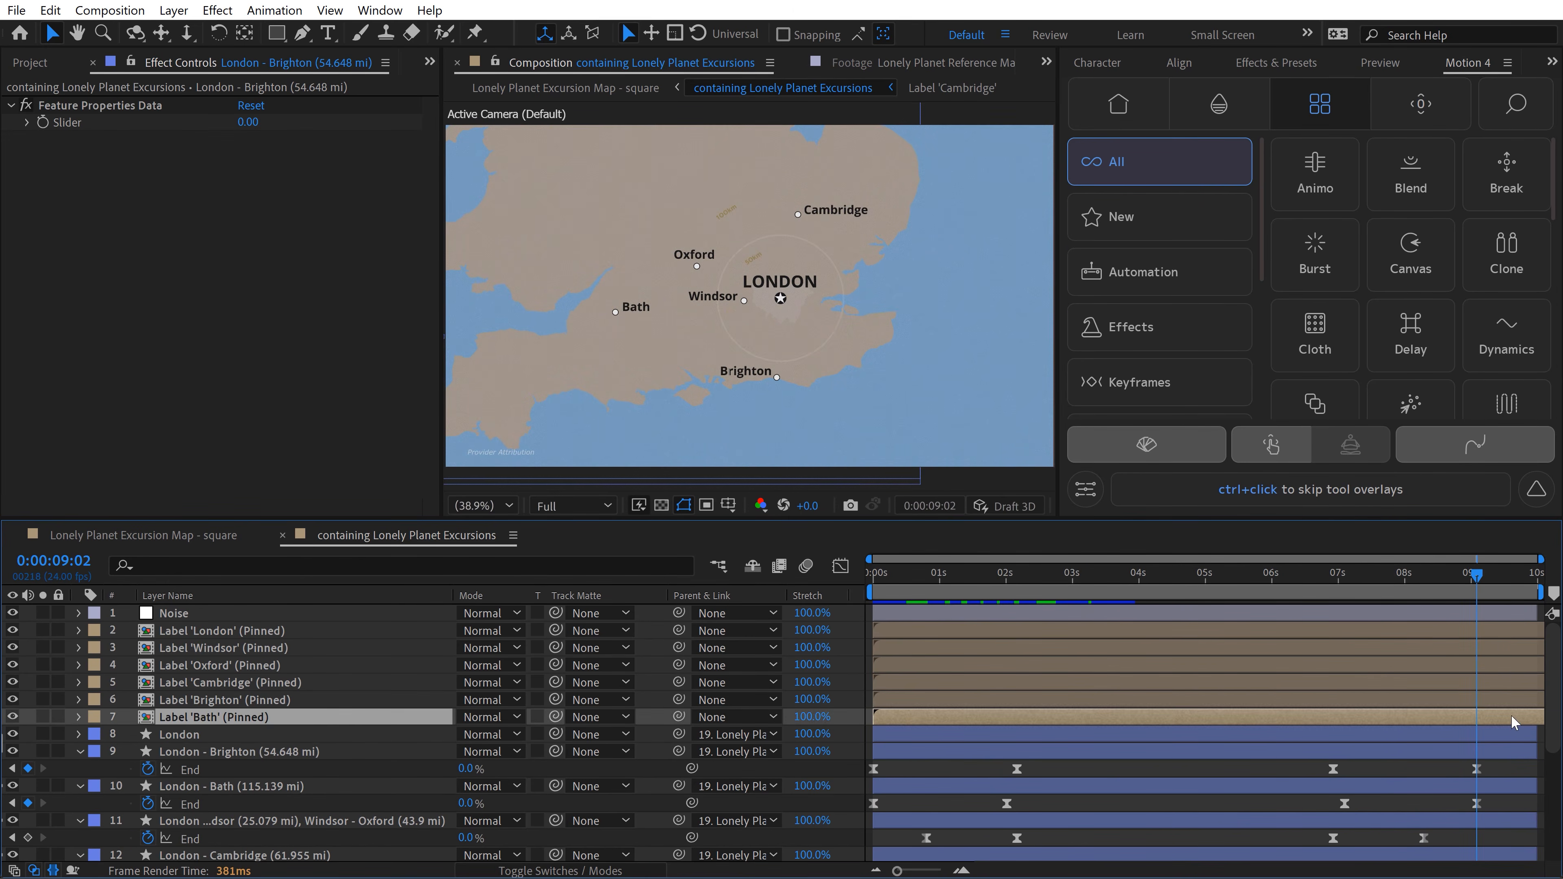
pyautogui.keyDown('shift'); pyautogui.click(1506, 633); pyautogui.keyUp('shift')
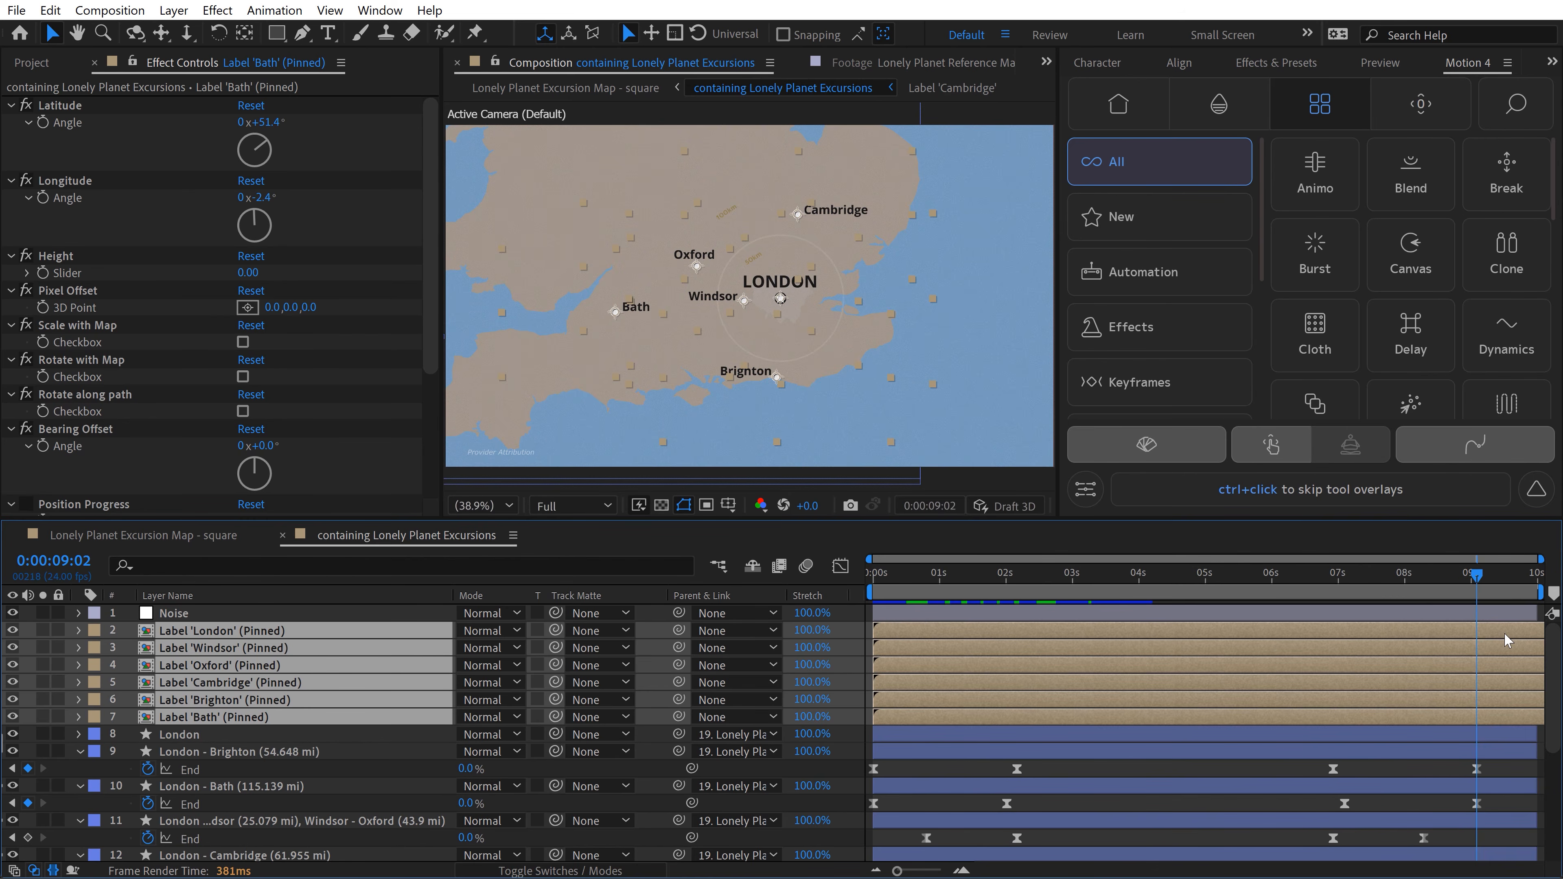
pyautogui.keyDown('ctrl'); pyautogui.click(226, 631); pyautogui.keyUp('ctrl')
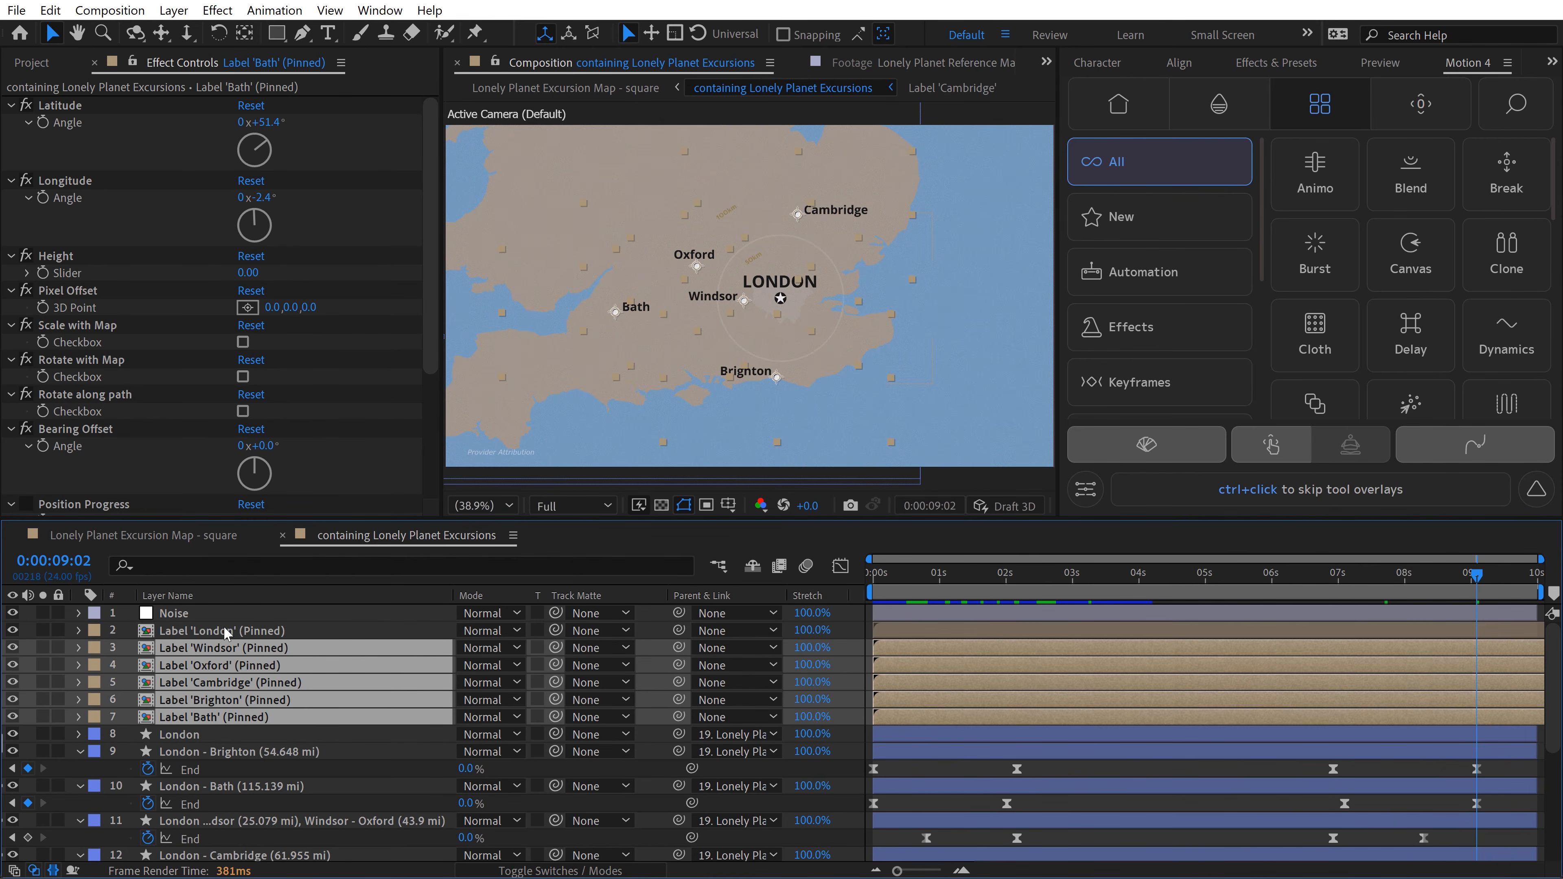
pyautogui.hotkey('alt', ']')
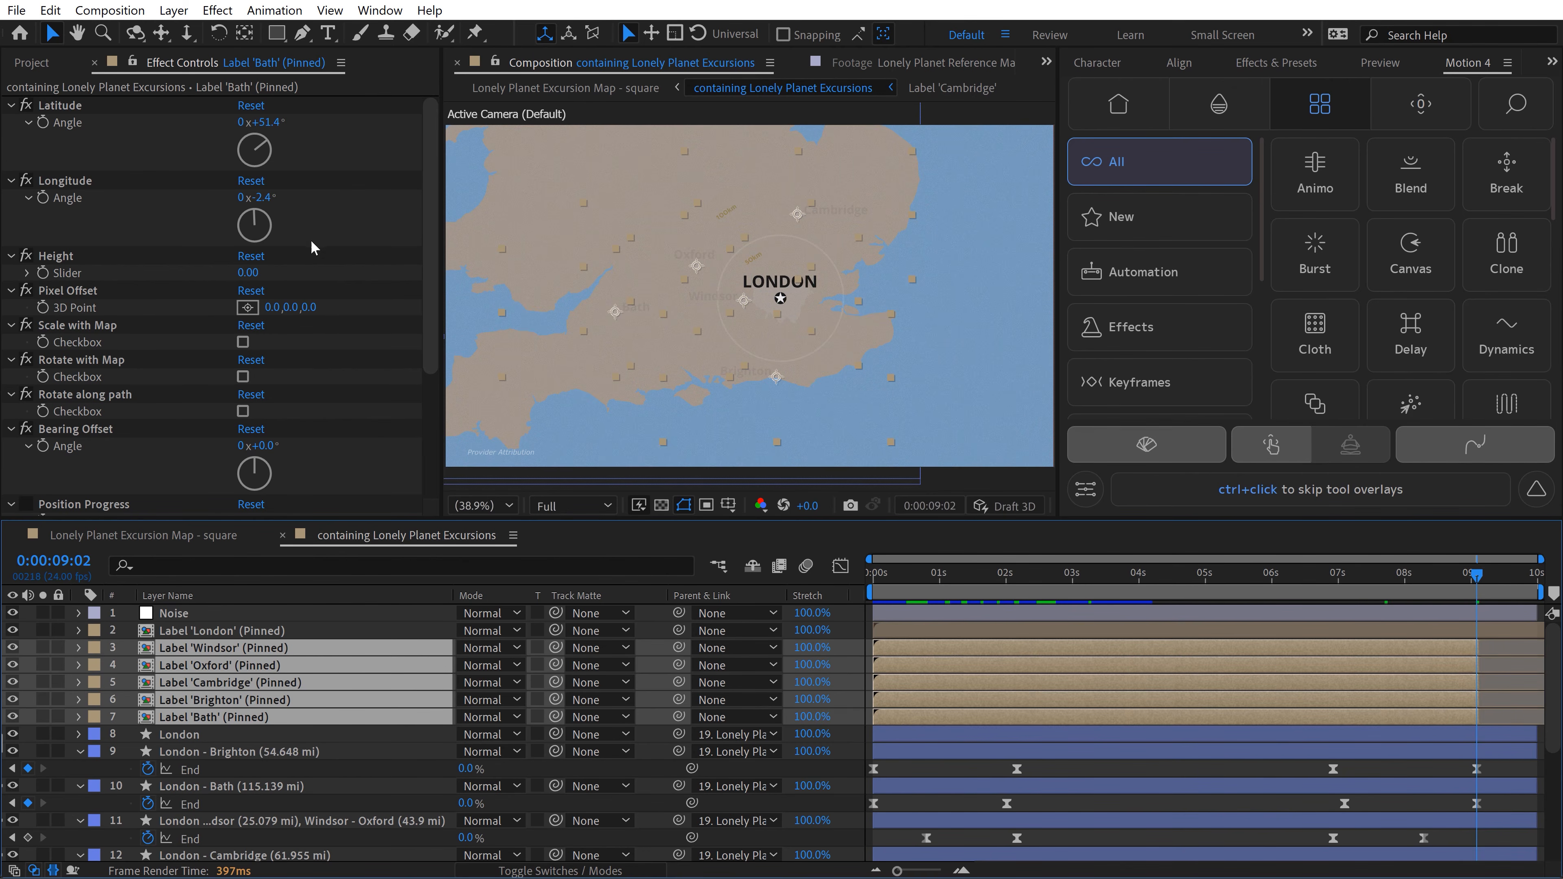
pyautogui.scroll(-4, 171, 380)
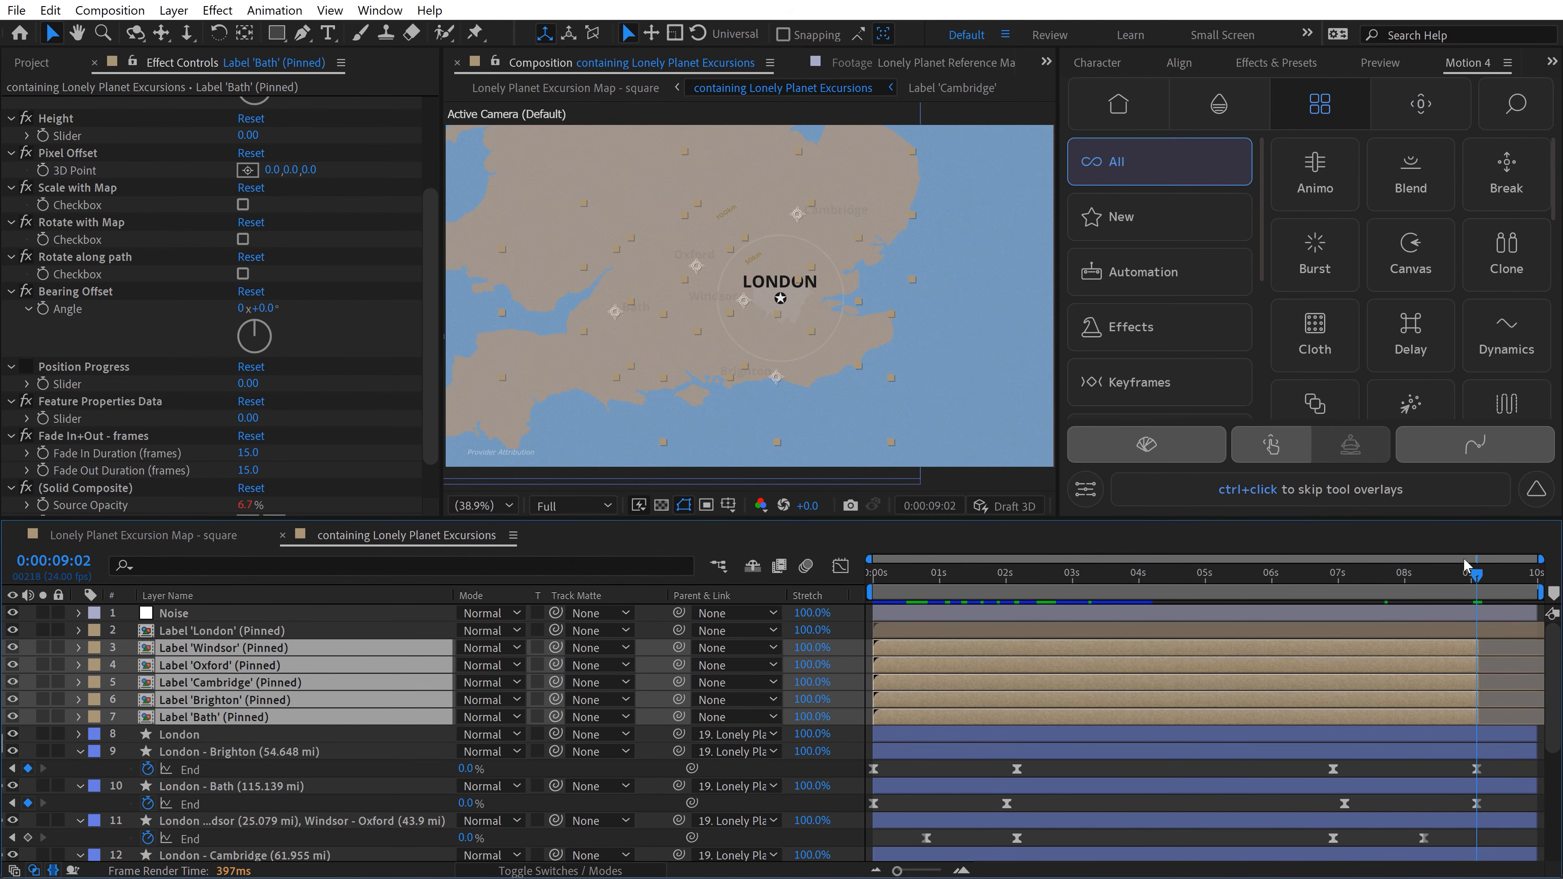
# Step: Trim the 50km and 100km text layers to end at 0:00:08:06 and collapse the revealed keyframes of all layers
pyautogui.scroll(-4, 781, 732)
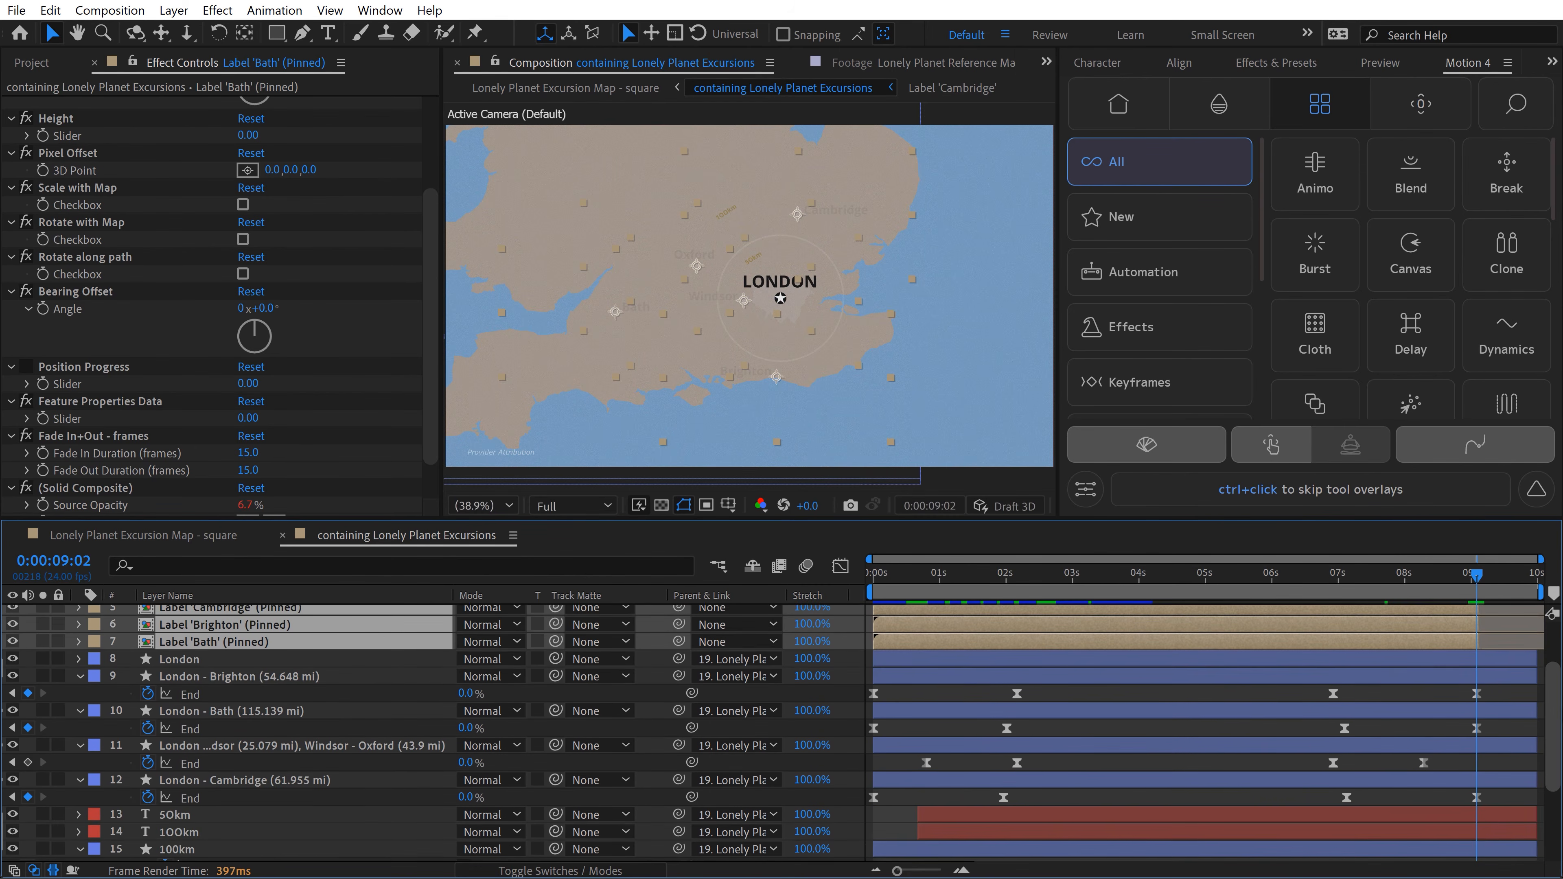
pyautogui.click(172, 755)
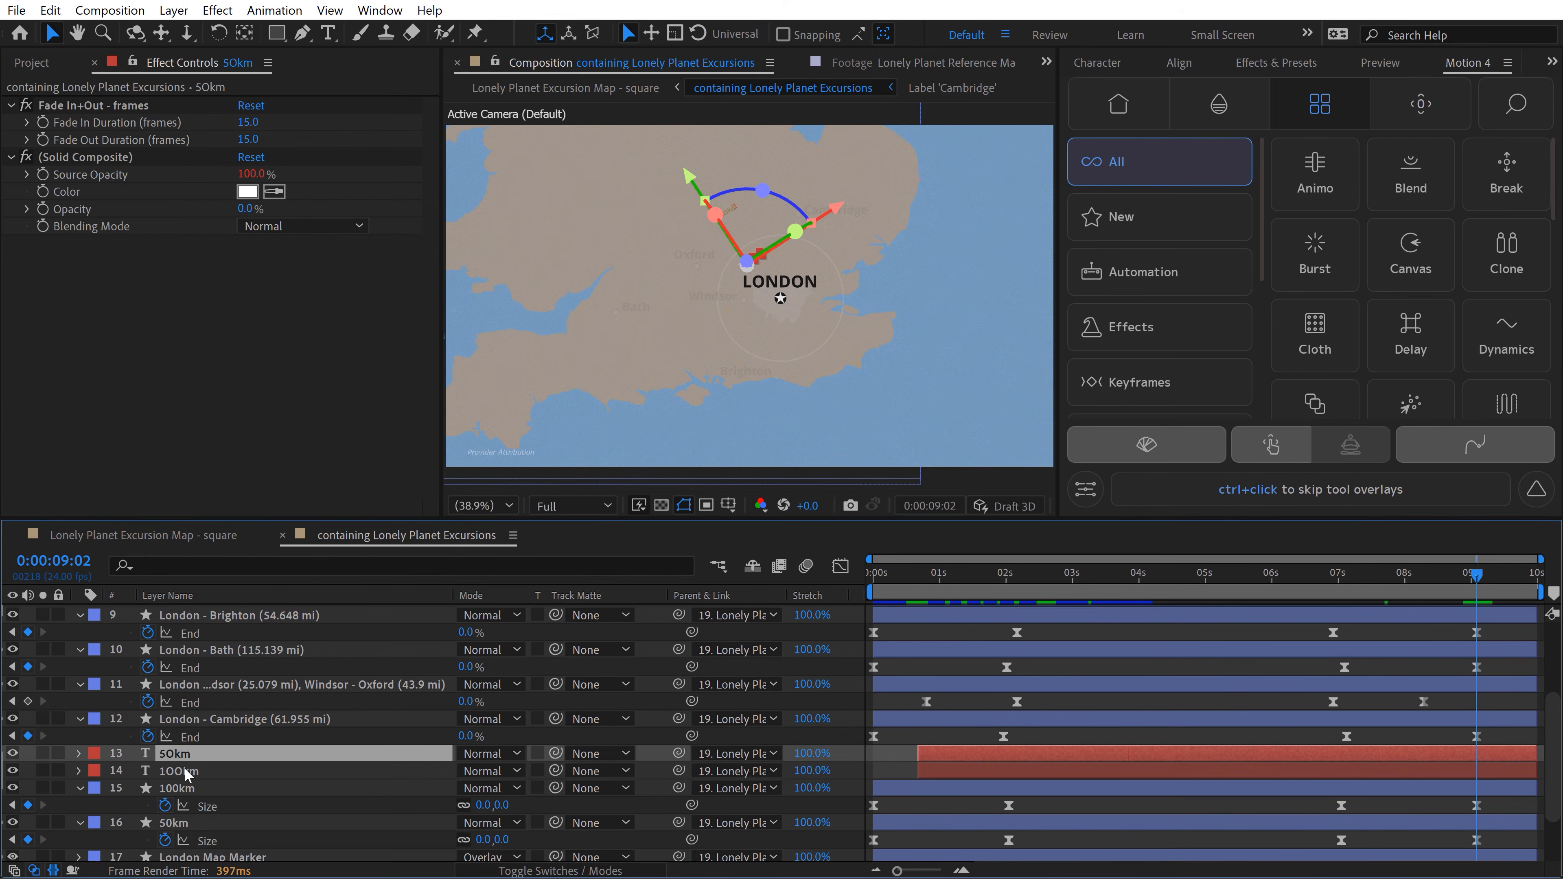
pyautogui.keyDown('shift'); pyautogui.click(186, 772); pyautogui.keyUp('shift')
pyautogui.moveTo(1396, 572); pyautogui.dragTo(1424, 578)
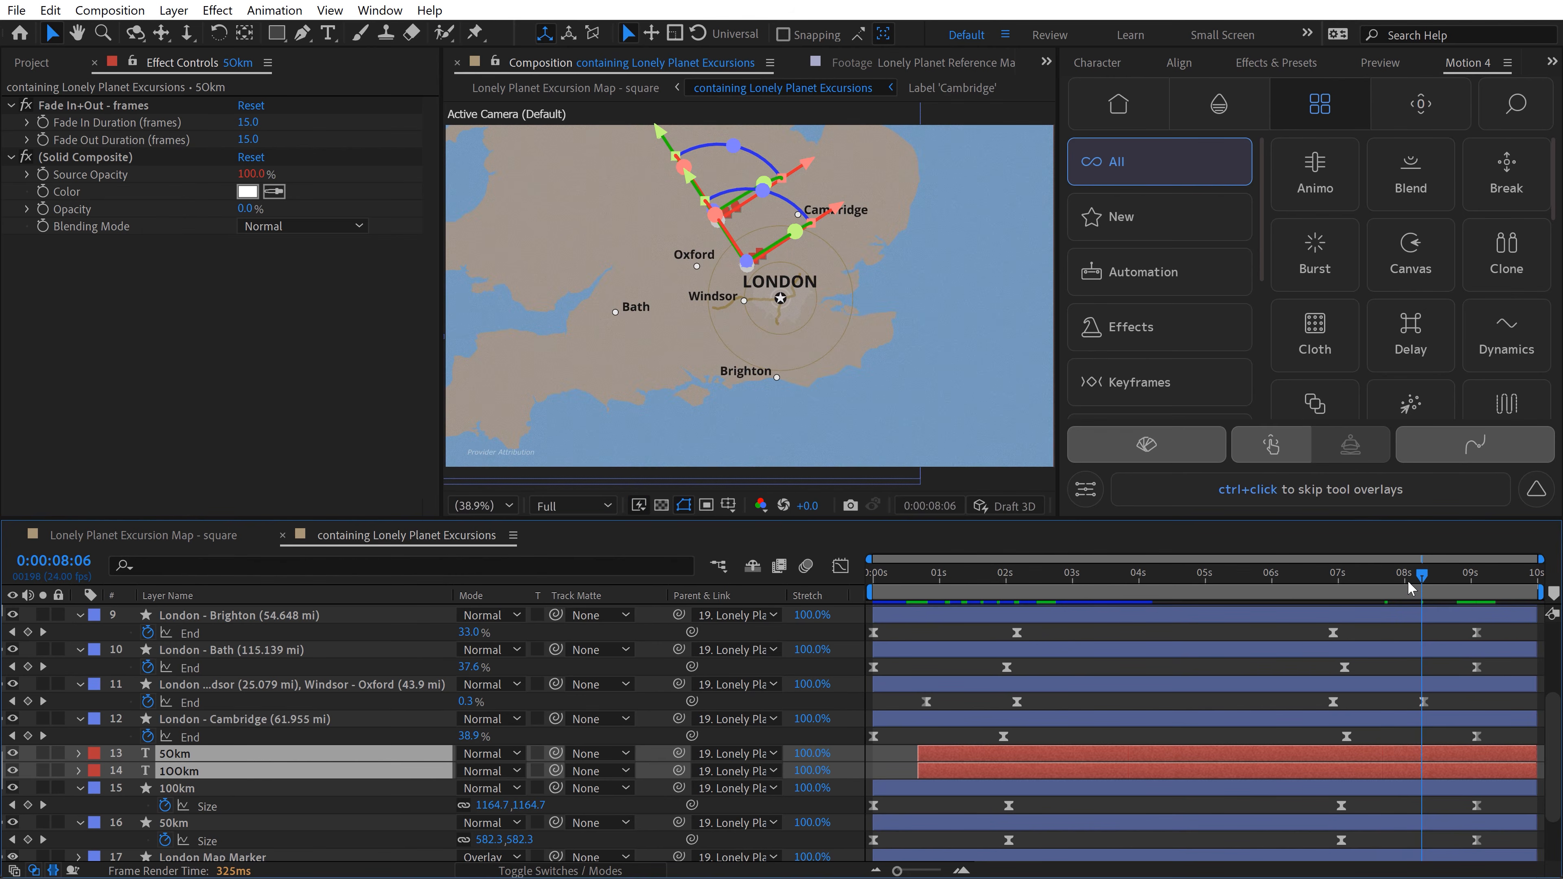
pyautogui.hotkey('alt', ']')
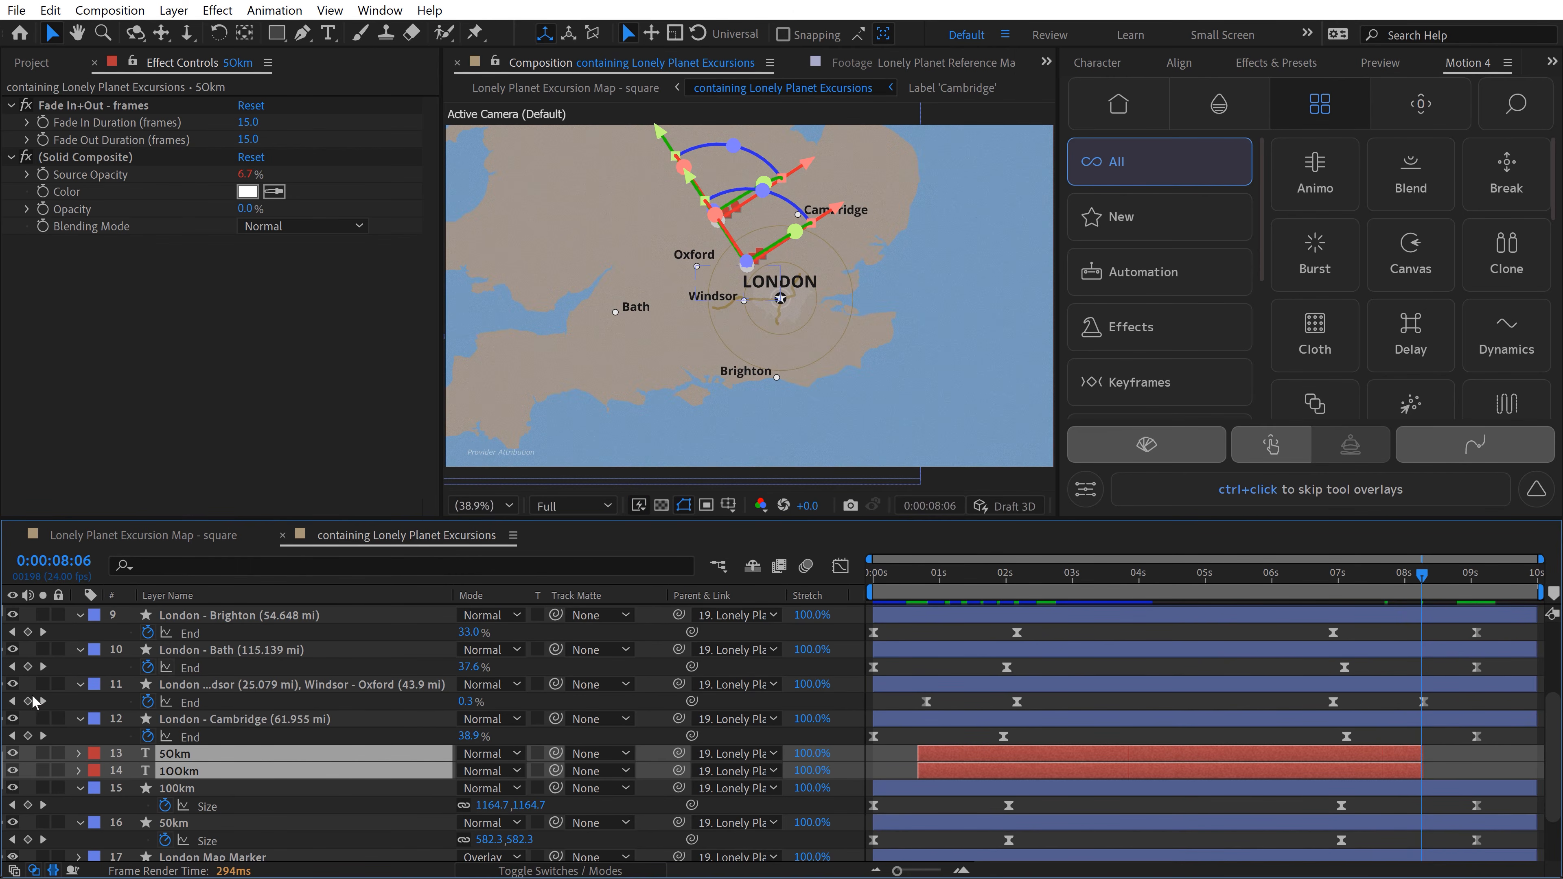
pyautogui.click(388, 658)
pyautogui.press('u')
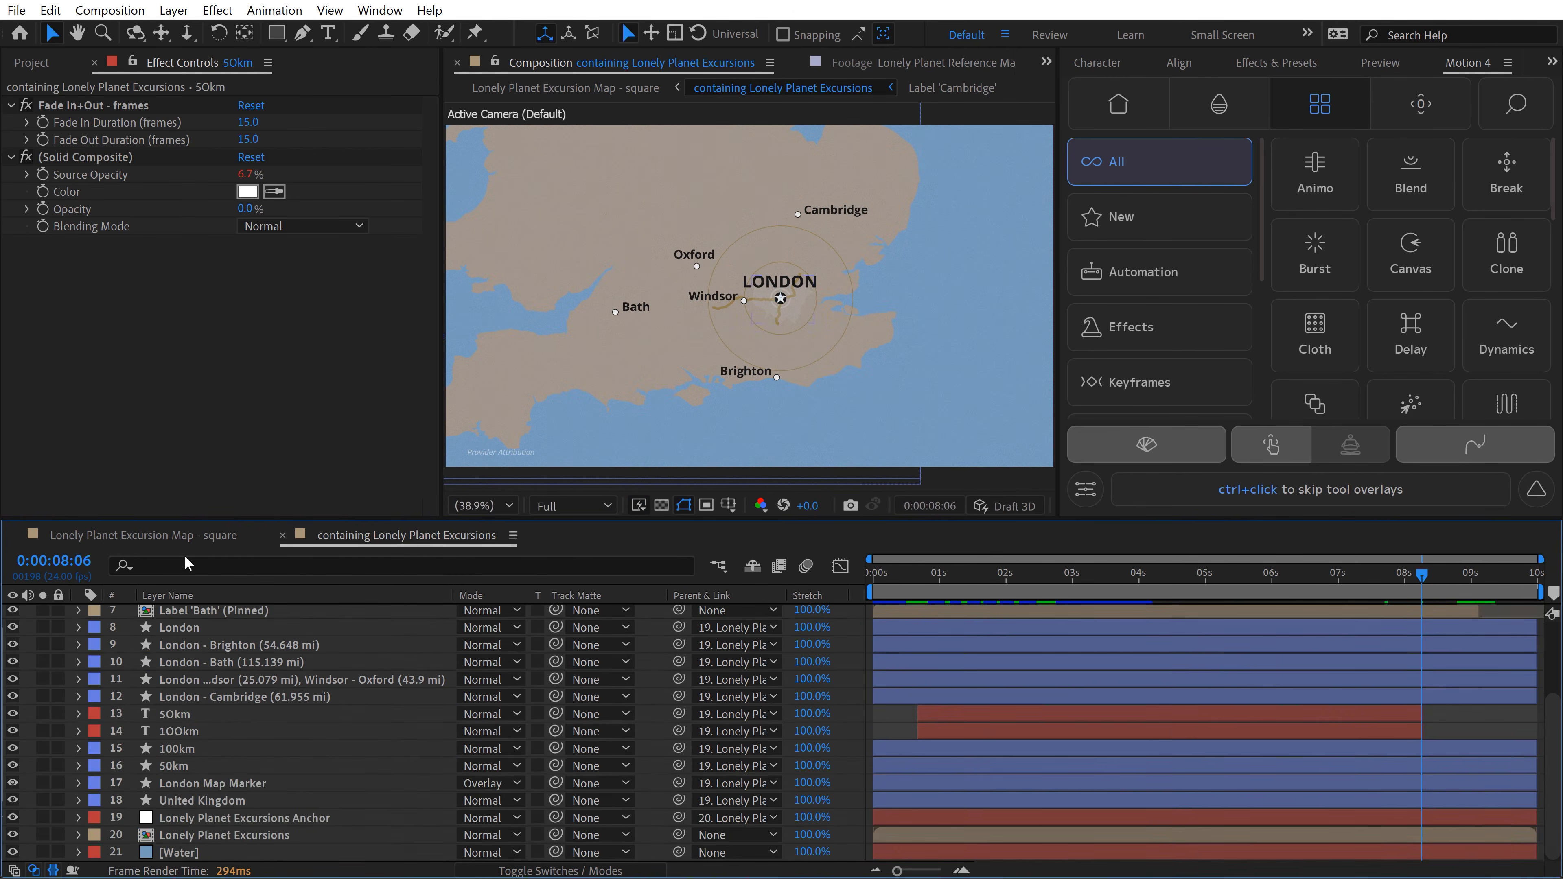
# Step: Reframe the map in the Lonely Planet Excursion Map - square composition by panning and zooming its view in GEOlayers 3
pyautogui.click(177, 534)
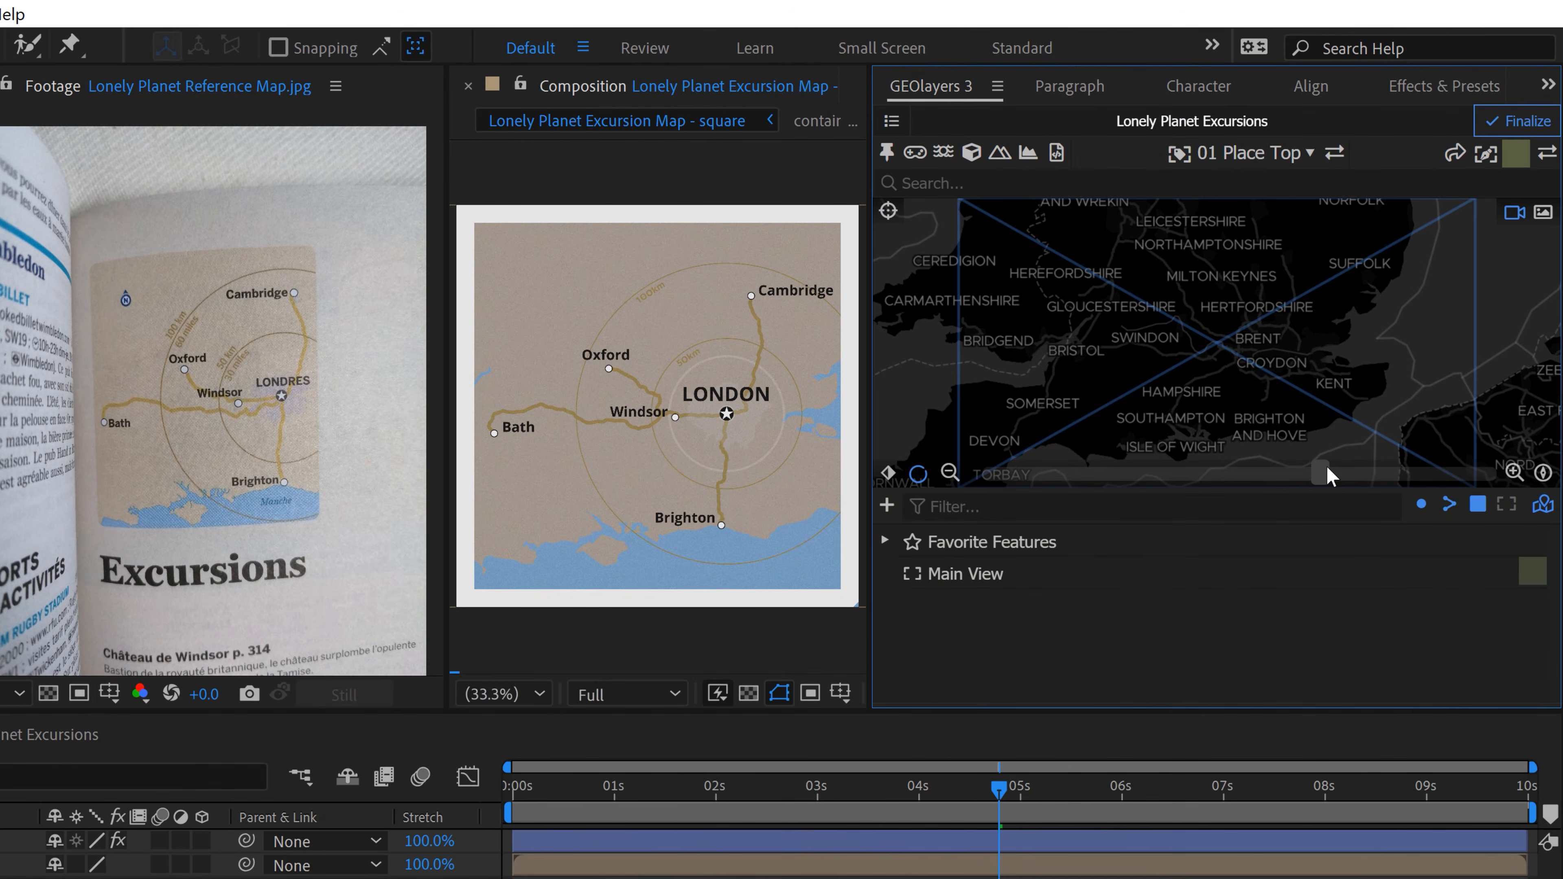
pyautogui.moveTo(1327, 468); pyautogui.dragTo(1323, 469)
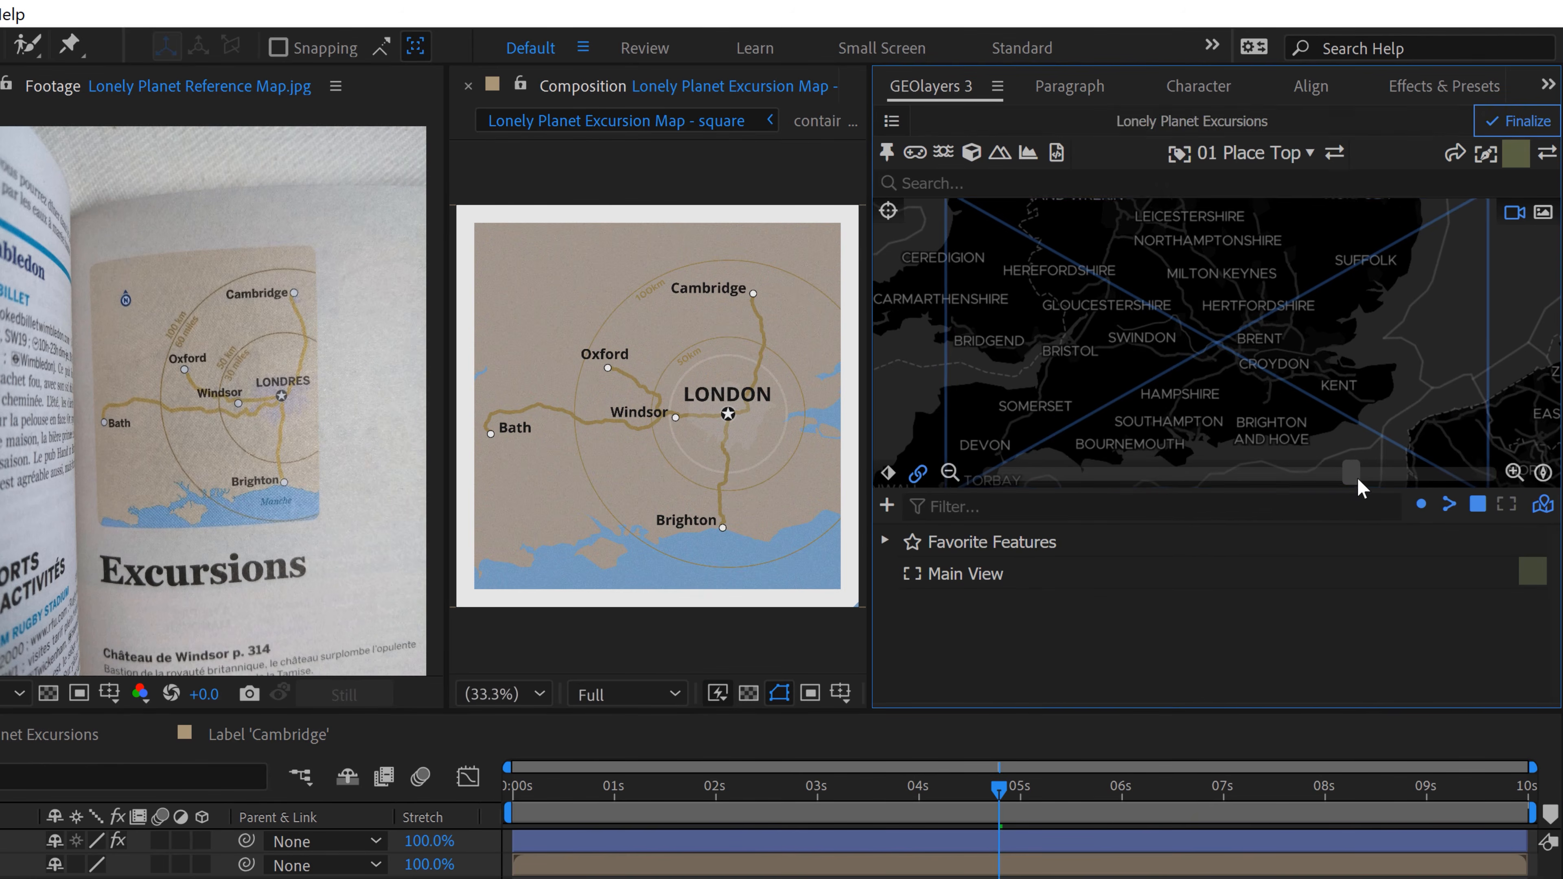
pyautogui.moveTo(1258, 377); pyautogui.dragTo(1278, 375)
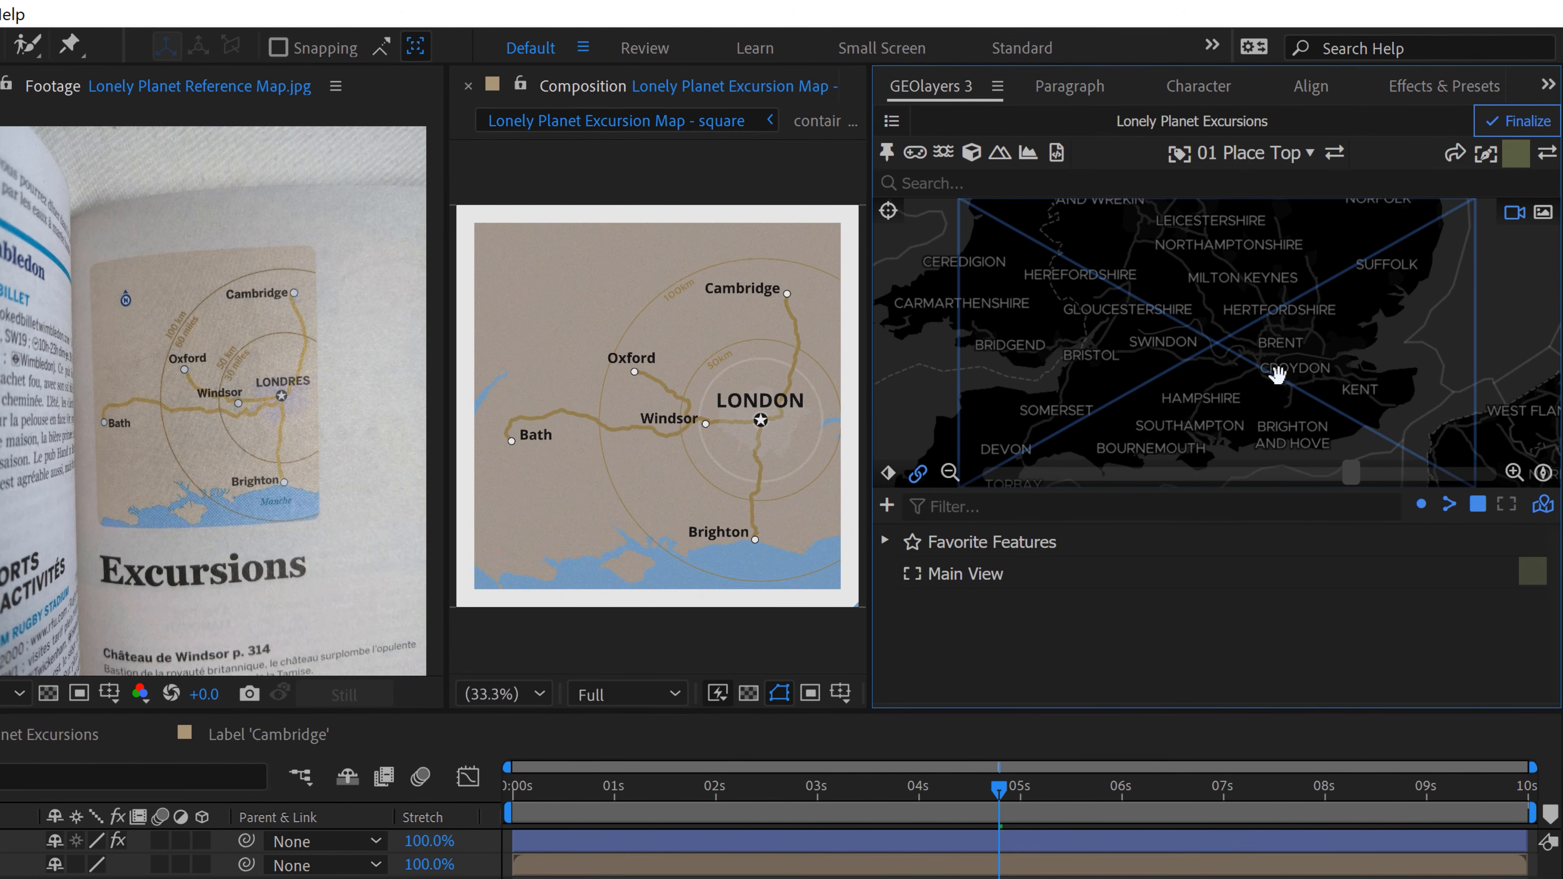
pyautogui.scroll(2, 1298, 431)
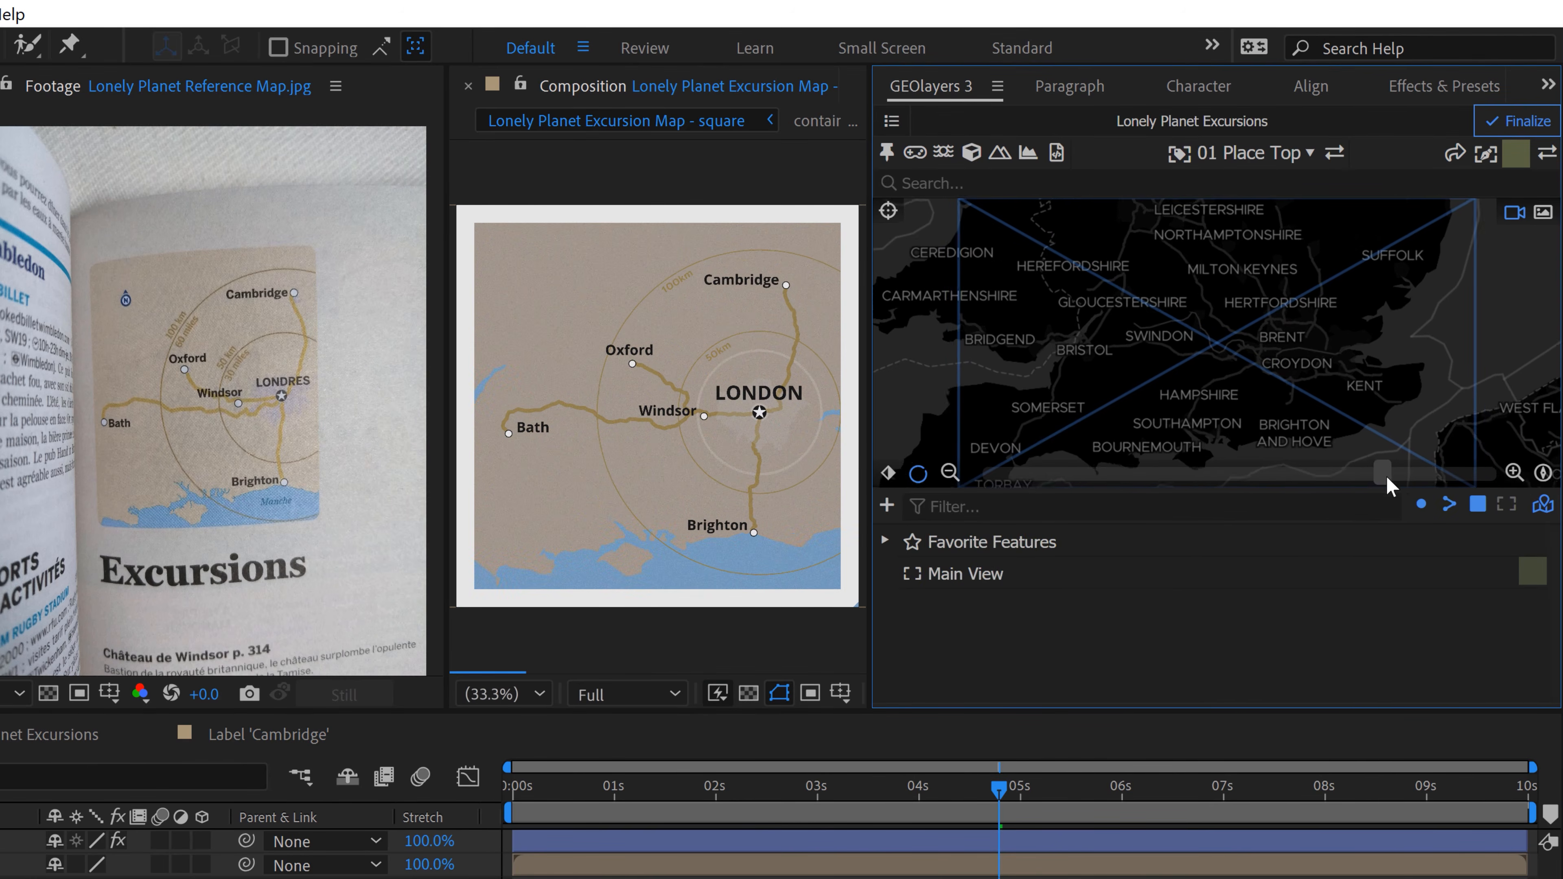